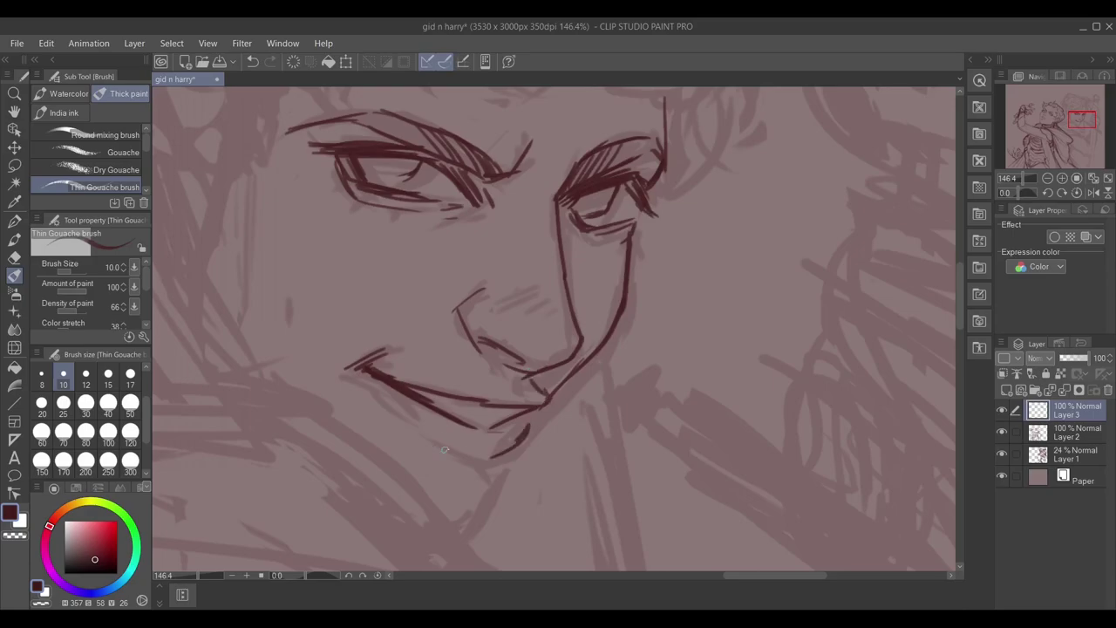
Sketch the smiling man's ear with its inner folds, the hatched sideburn and the jawline below it.
drag(320, 236, 434, 402)
drag(349, 196, 359, 266)
drag(225, 131, 253, 209)
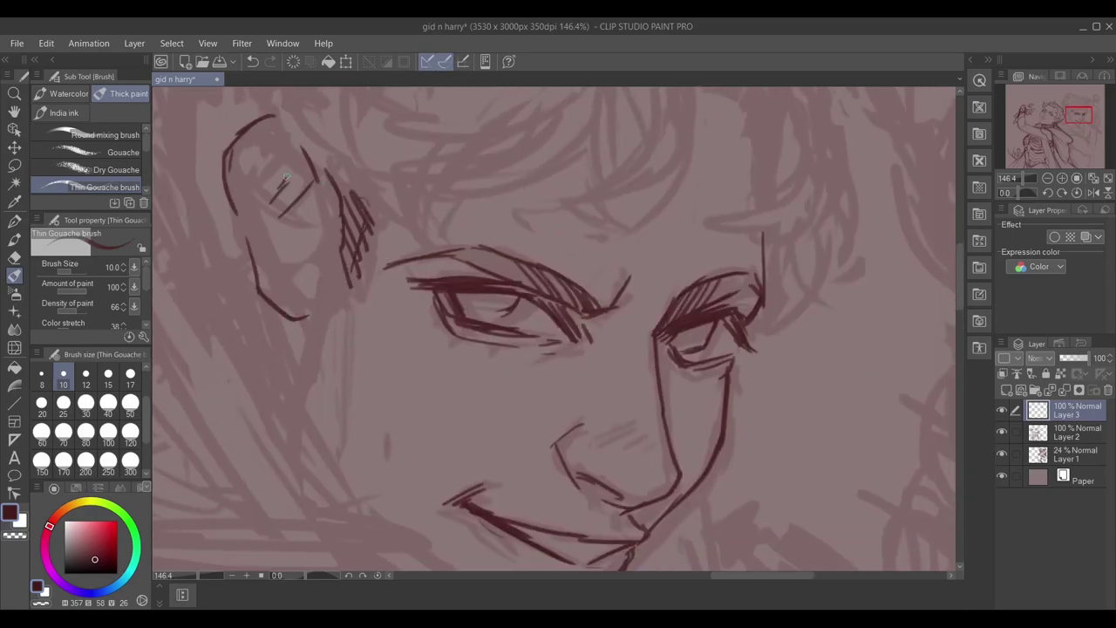
drag(279, 148, 310, 253)
drag(250, 199, 262, 292)
drag(323, 297, 307, 362)
drag(352, 285, 340, 411)
drag(312, 351, 302, 401)
Clean up the forehead outline and draw the curling forelock that falls over the smiling man's forehead.
drag(672, 267, 670, 284)
drag(716, 332, 672, 311)
key(e)
key(b)
scroll(605, 241, down, 3)
drag(621, 211, 588, 265)
drag(610, 213, 542, 345)
drag(627, 185, 566, 307)
drag(567, 262, 527, 356)
drag(473, 286, 505, 265)
drag(550, 255, 462, 307)
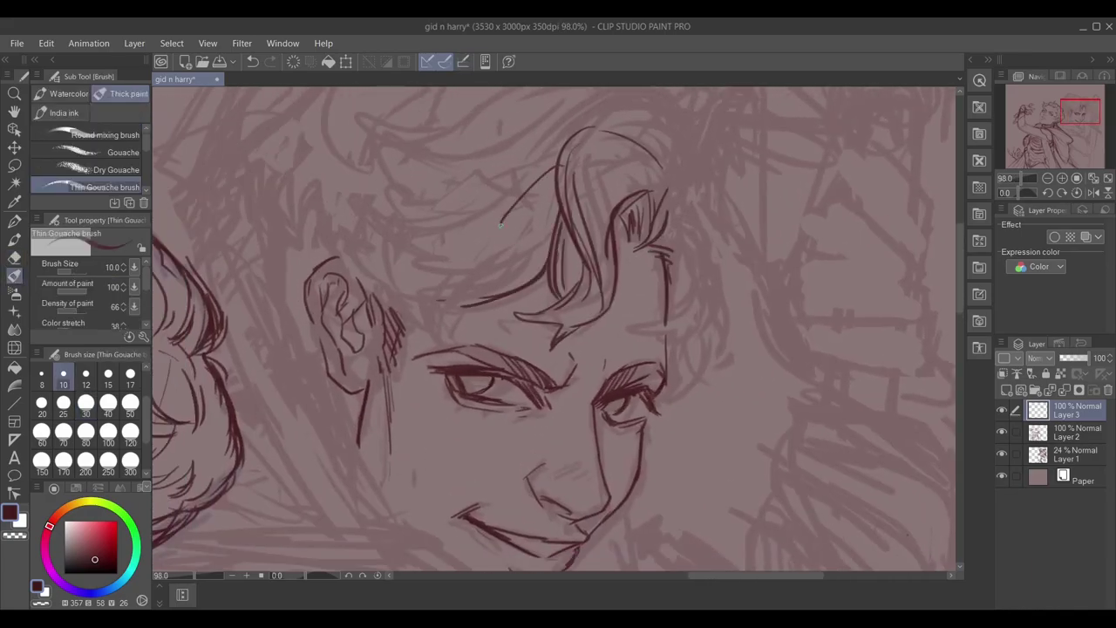
Draw the wavy locks across the front and side of the smiling man's hair.
drag(555, 167, 492, 234)
drag(459, 164, 342, 232)
drag(436, 225, 387, 307)
drag(464, 288, 402, 363)
drag(384, 260, 337, 311)
mouse_move(671, 246)
mouse_down()
mouse_move(549, 204)
mouse_move(567, 248)
mouse_up()
drag(567, 244, 497, 293)
drag(602, 174, 550, 296)
drag(605, 278, 558, 345)
Outline the crown and back of the smiling man's hair, adding loose strands inside it.
scroll(413, 190, down, 3)
drag(557, 200, 410, 258)
mouse_move(561, 261)
mouse_down()
mouse_move(550, 305)
mouse_move(494, 238)
mouse_up()
drag(503, 171, 436, 194)
drag(281, 201, 262, 237)
drag(323, 157, 291, 249)
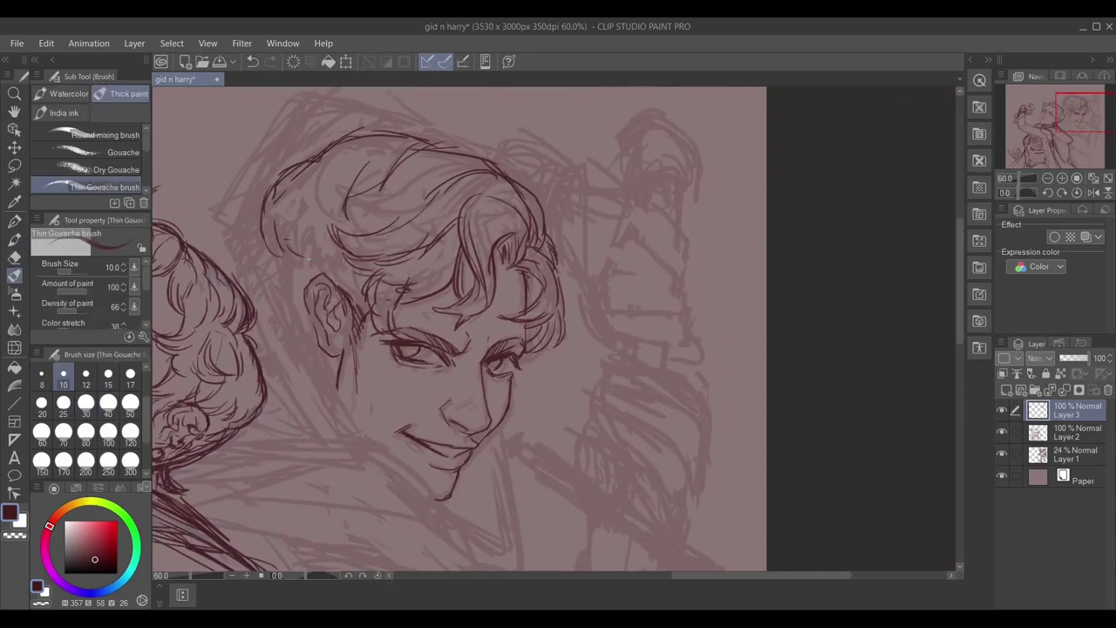
Draw the neck edge, hood and draped collar folds around the smiling man's shoulders.
drag(437, 349, 493, 270)
drag(384, 234, 403, 346)
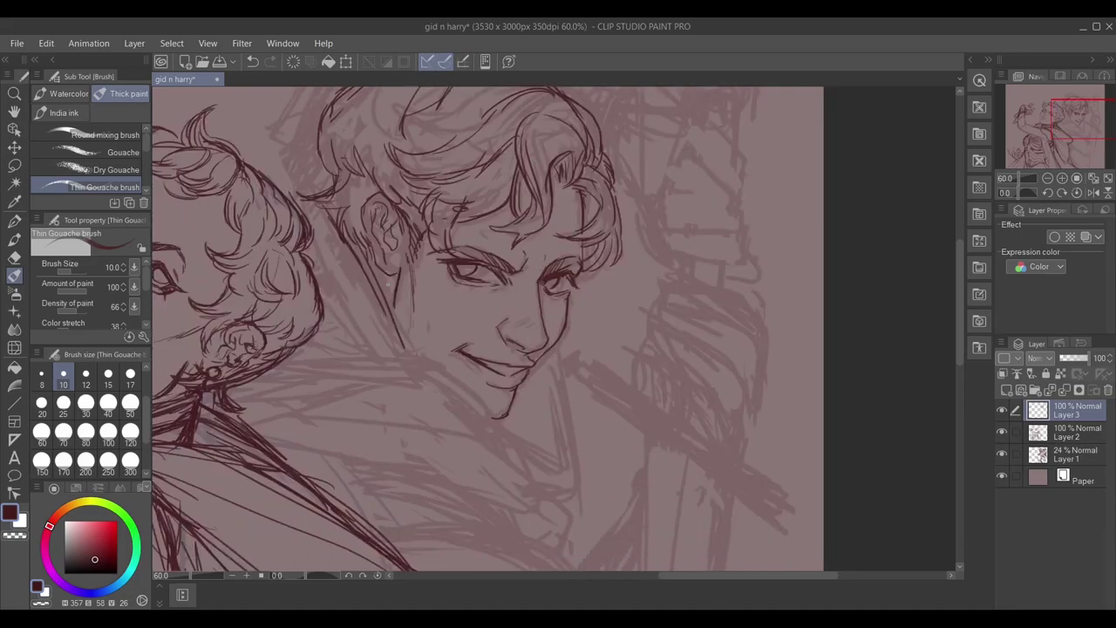
drag(321, 332, 492, 417)
mouse_move(490, 408)
mouse_down()
mouse_move(572, 504)
mouse_move(669, 392)
mouse_up()
drag(523, 340, 576, 311)
drag(413, 366, 593, 277)
drag(349, 358, 515, 257)
drag(520, 202, 542, 394)
Draw the raised upper hand with its fingers, back of the hand, wrist cuff and knuckle lines.
scroll(542, 394, up, 2)
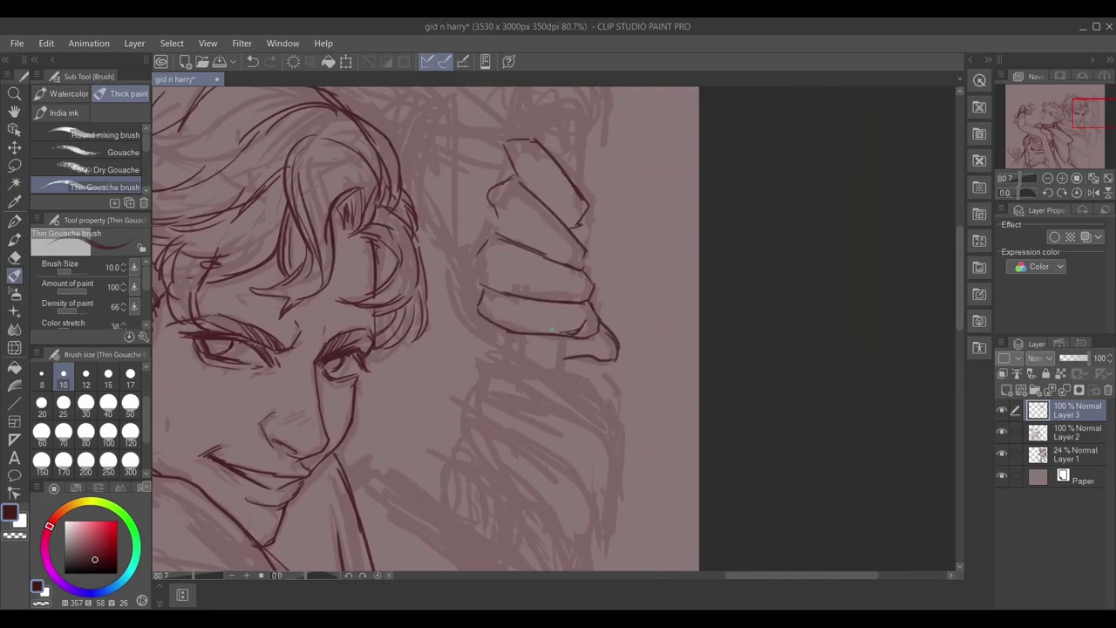
drag(412, 178, 486, 307)
drag(499, 182, 530, 277)
drag(511, 355, 553, 387)
drag(575, 427, 562, 397)
drag(456, 301, 471, 205)
drag(467, 316, 482, 207)
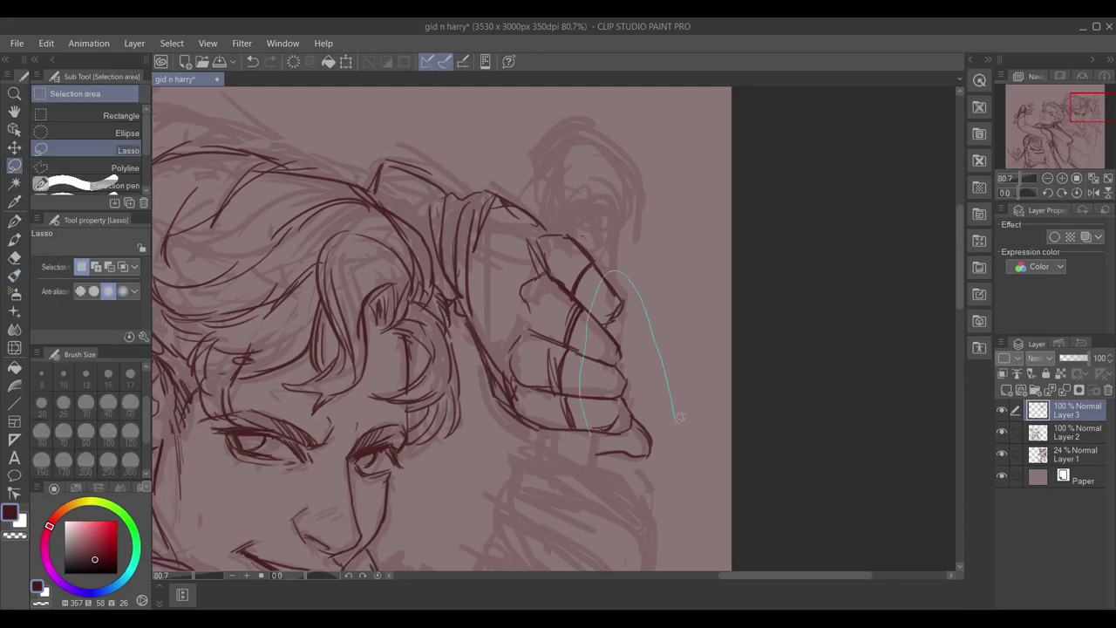
Transform the lassoed fingertips of the upper hand, apply the change and deselect.
key(ctrl+t)
key(Return)
key(ctrl+d)
Sketch the curled fingers of the lower hand gripping the sword beneath the upper hand.
mouse_move(687, 501)
mouse_down()
mouse_move(459, 309)
mouse_move(595, 443)
mouse_up()
drag(466, 275, 608, 352)
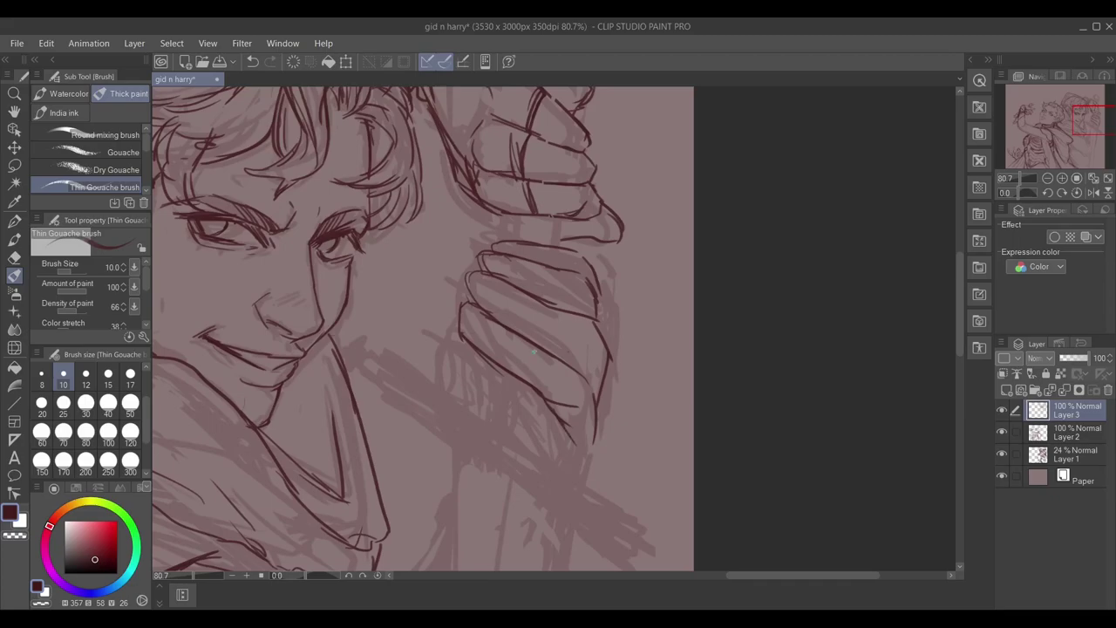
drag(601, 330, 595, 461)
drag(560, 424, 598, 453)
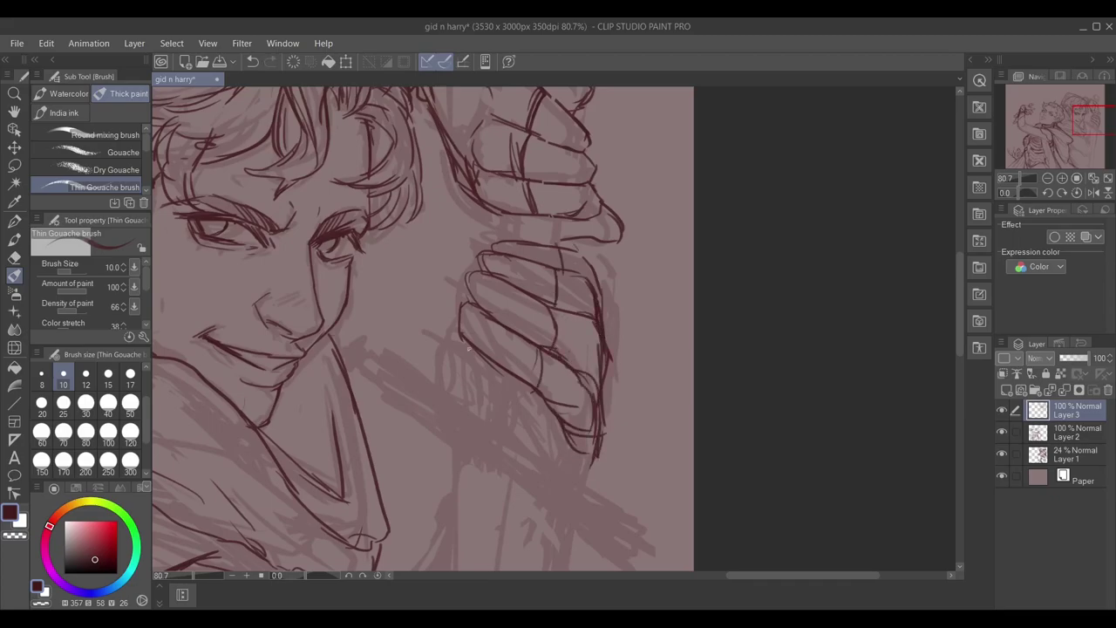
Erase the lower hand's top finger and outer edge and redraw them at a steeper slant.
key(e)
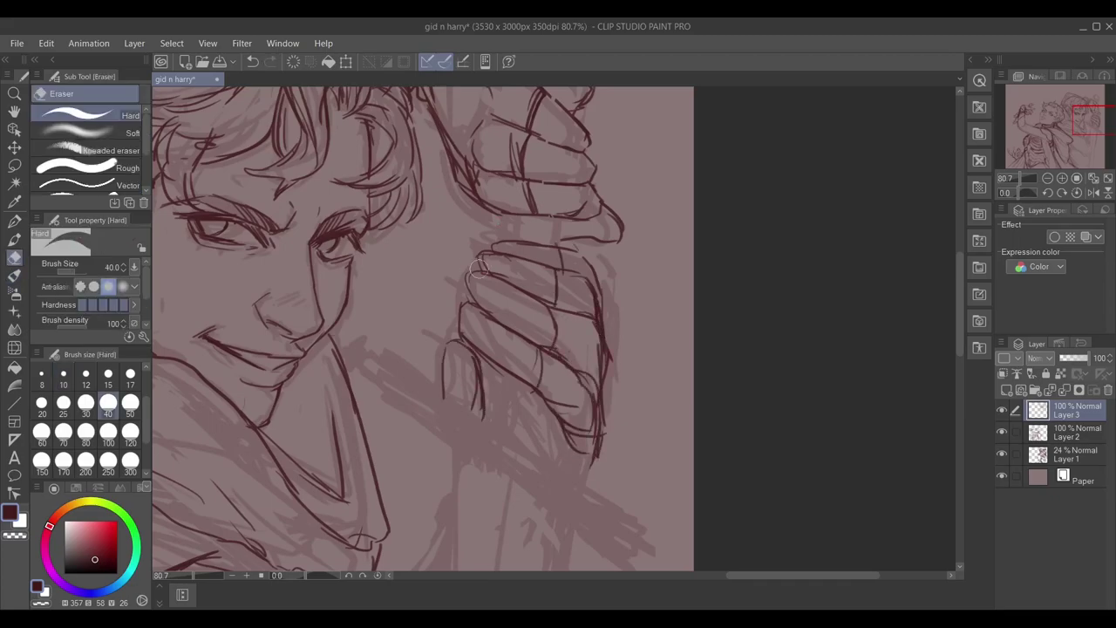
mouse_move(488, 249)
mouse_down()
mouse_move(566, 301)
mouse_move(602, 401)
mouse_up()
drag(602, 262, 593, 454)
key(b)
mouse_move(491, 247)
mouse_down()
mouse_move(565, 297)
mouse_move(600, 357)
mouse_up()
drag(494, 317, 598, 375)
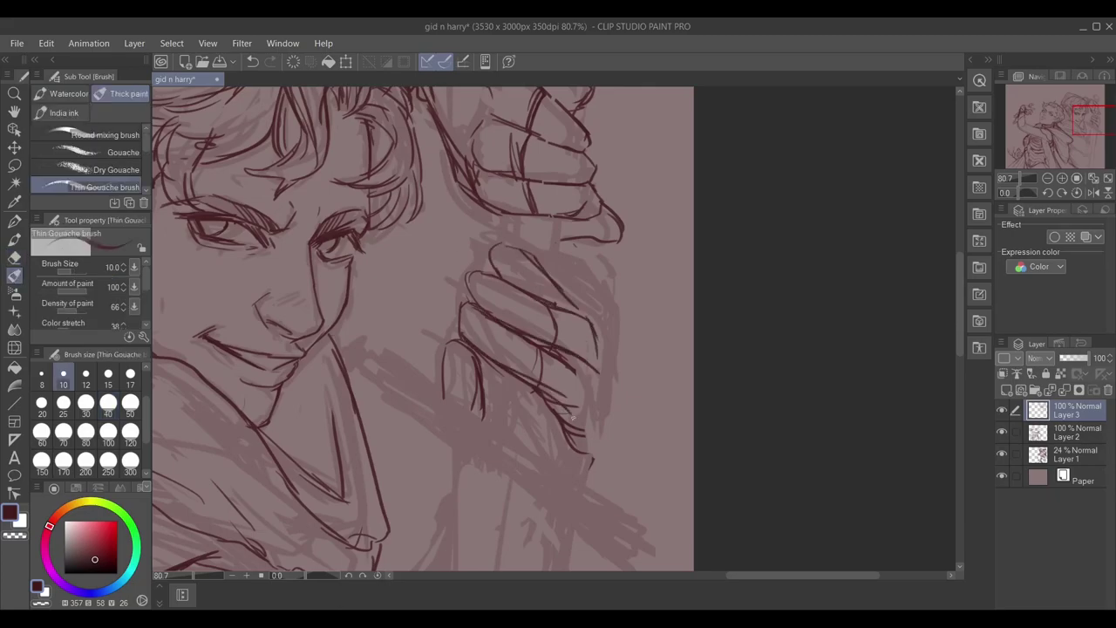
Erase the lower fingertips of the lower hand and redraw their ends and lower edge.
key(e)
drag(523, 341, 567, 445)
key(b)
drag(602, 369, 603, 408)
drag(514, 371, 563, 410)
key(e)
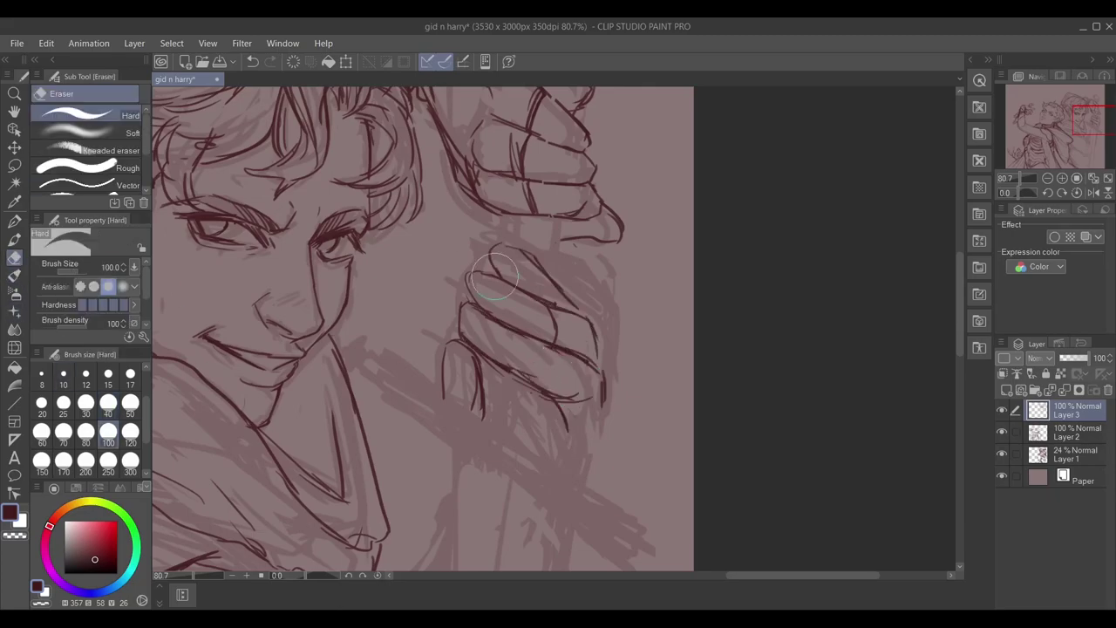
Erase the lower hand's fingers with a size 100 eraser and redraw them as overlapping, downward-curling fingers.
drag(488, 248, 602, 436)
key(b)
mouse_move(495, 354)
mouse_down()
mouse_move(464, 262)
mouse_move(597, 415)
mouse_up()
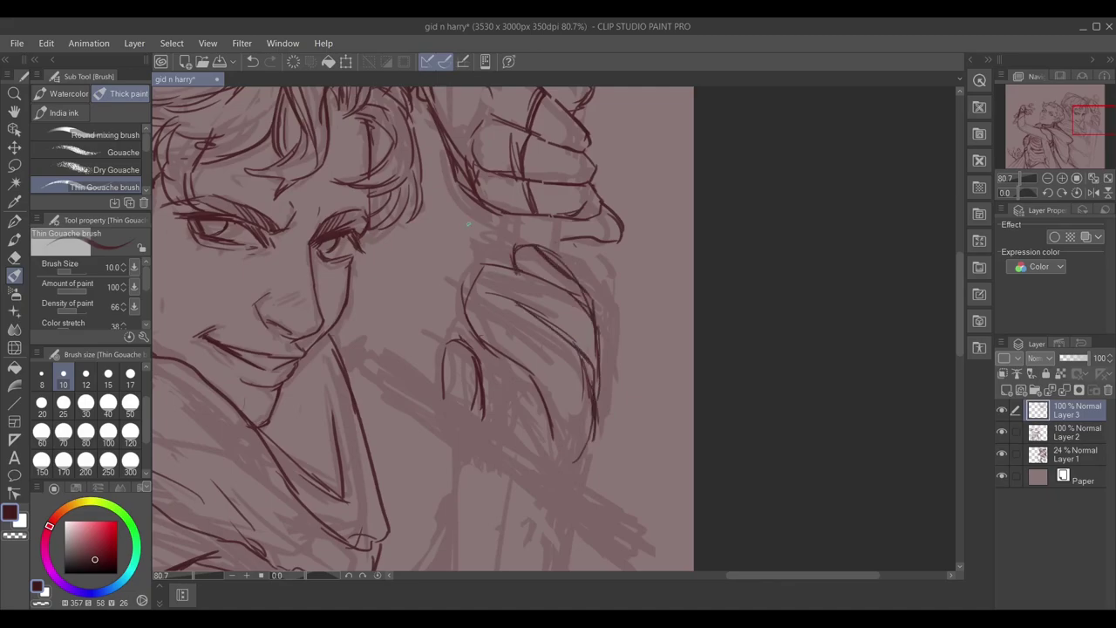
drag(469, 304, 529, 378)
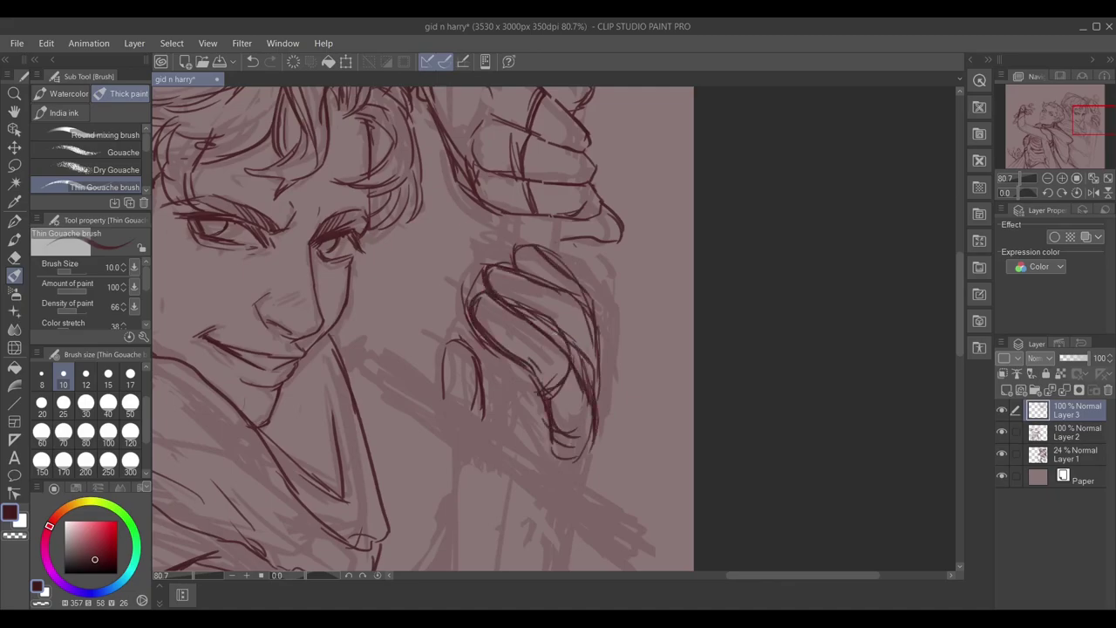
Draw the sword grip between and below the two hands and erase the parts overlapping the fingers.
drag(560, 219, 550, 383)
drag(534, 261, 533, 449)
key(e)
drag(558, 279, 541, 366)
key(b)
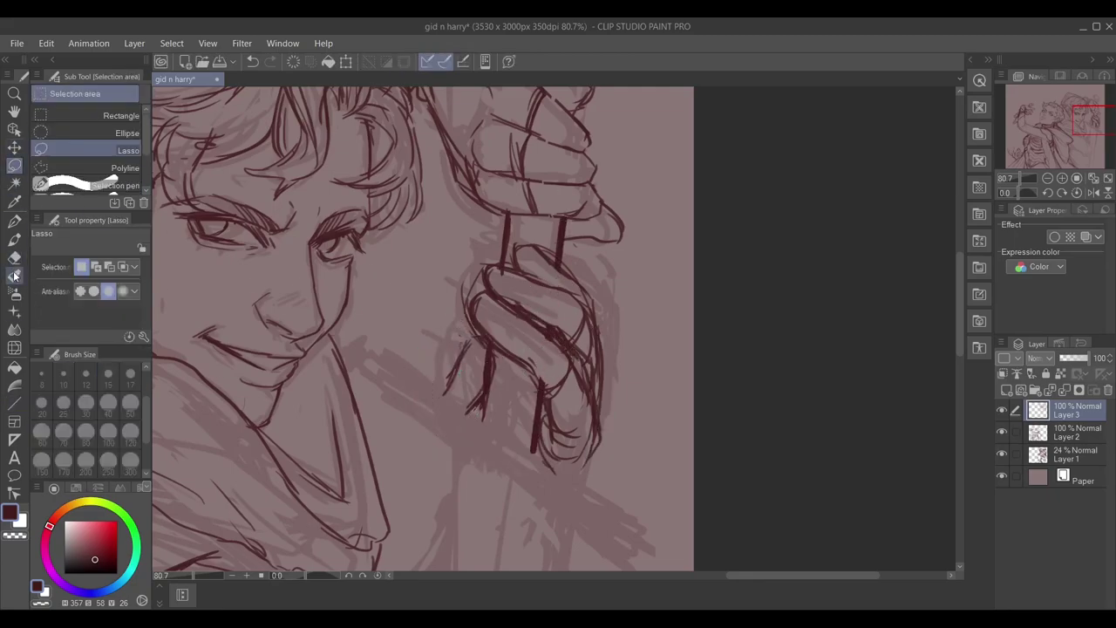
Lasso the upper hand around its fingers and thumb and transform it to fit the sword grip.
click(15, 255)
scroll(419, 332, up, 5)
key(m)
drag(478, 381, 524, 384)
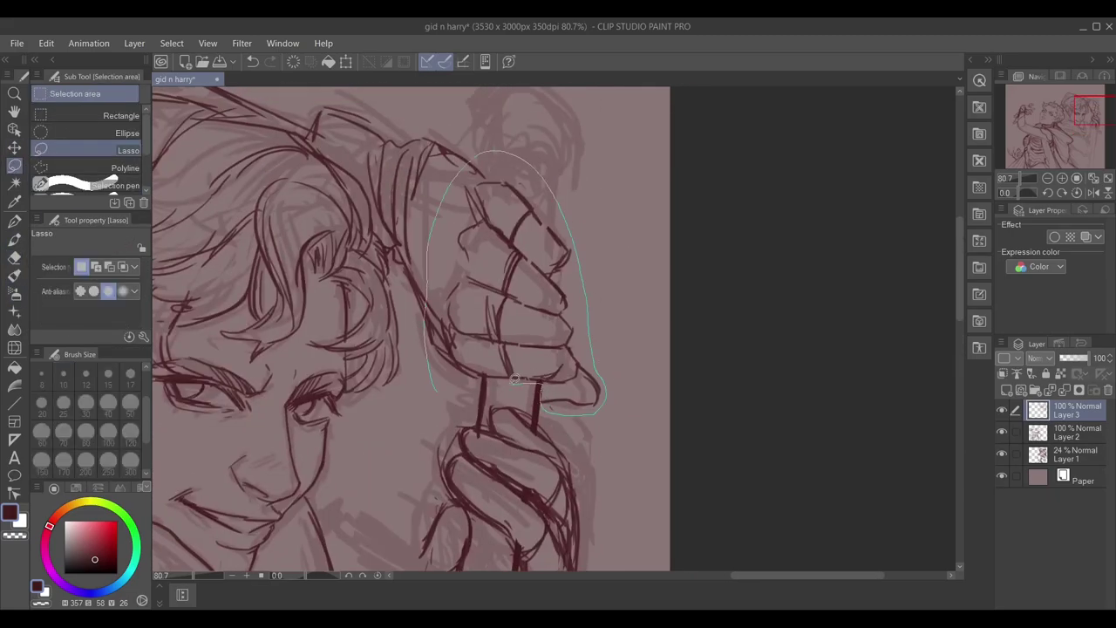
key(ctrl+t)
key(Return)
key(b)
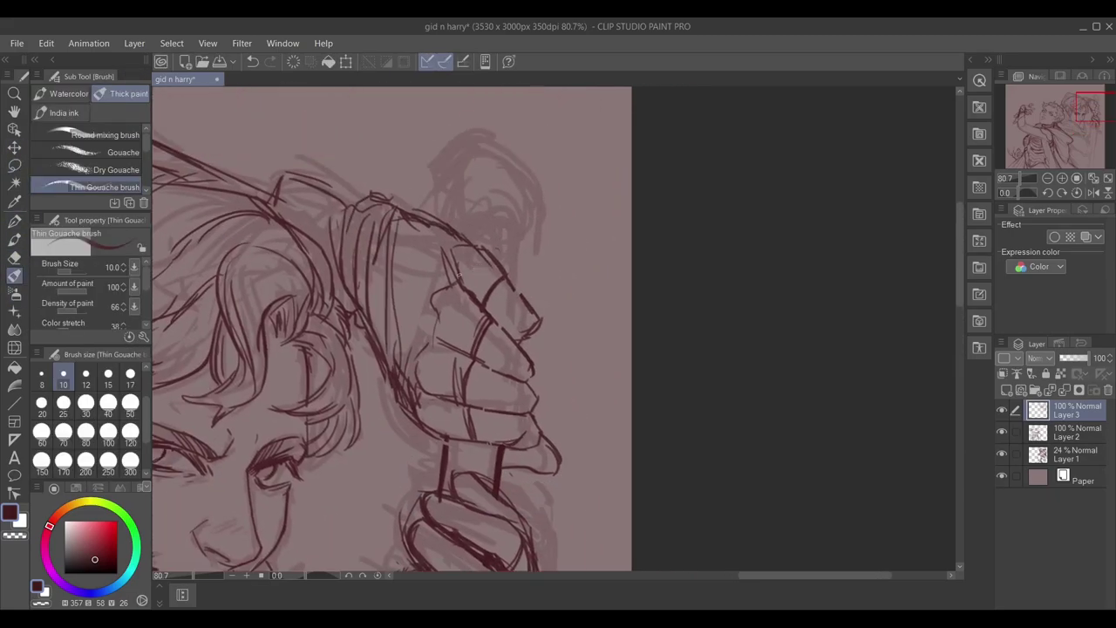
Draw the slanted crossguard of the sword below the lower hand.
scroll(381, 331, down, 3)
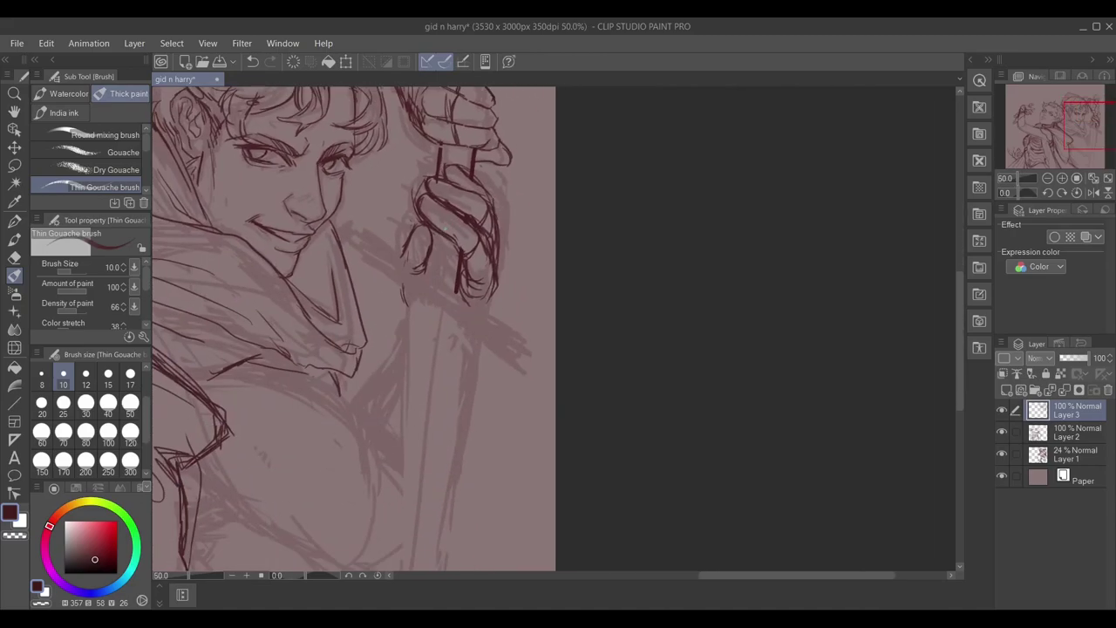
key(u)
mouse_move(582, 401)
mouse_down()
mouse_move(374, 251)
mouse_move(353, 272)
mouse_move(584, 432)
mouse_up()
key(b)
key(u)
key(b)
drag(377, 297, 558, 417)
Draw two long straight lines for the blade edges from the crossguard to the canvas edge.
scroll(384, 332, down, 2)
key(u)
drag(558, 196, 512, 534)
drag(602, 222, 548, 533)
Lasso the blade lines and free-transform them, checking the angle in a mirrored view, and deselect.
click(14, 165)
mouse_move(536, 162)
mouse_down()
mouse_move(511, 502)
mouse_move(593, 175)
mouse_up()
key(ctrl+t)
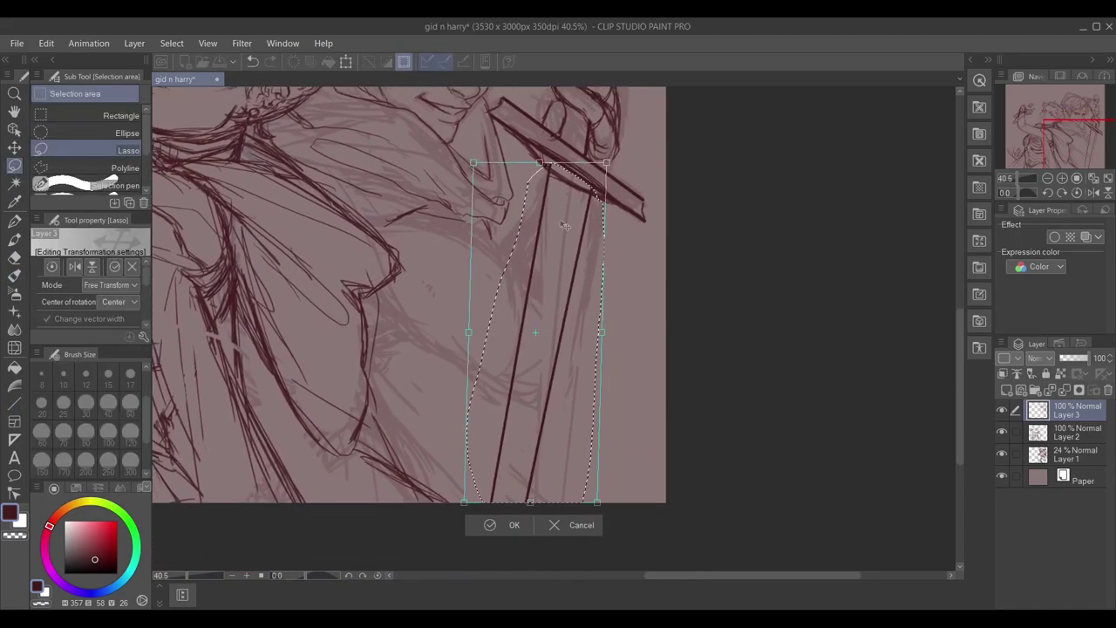
click(486, 61)
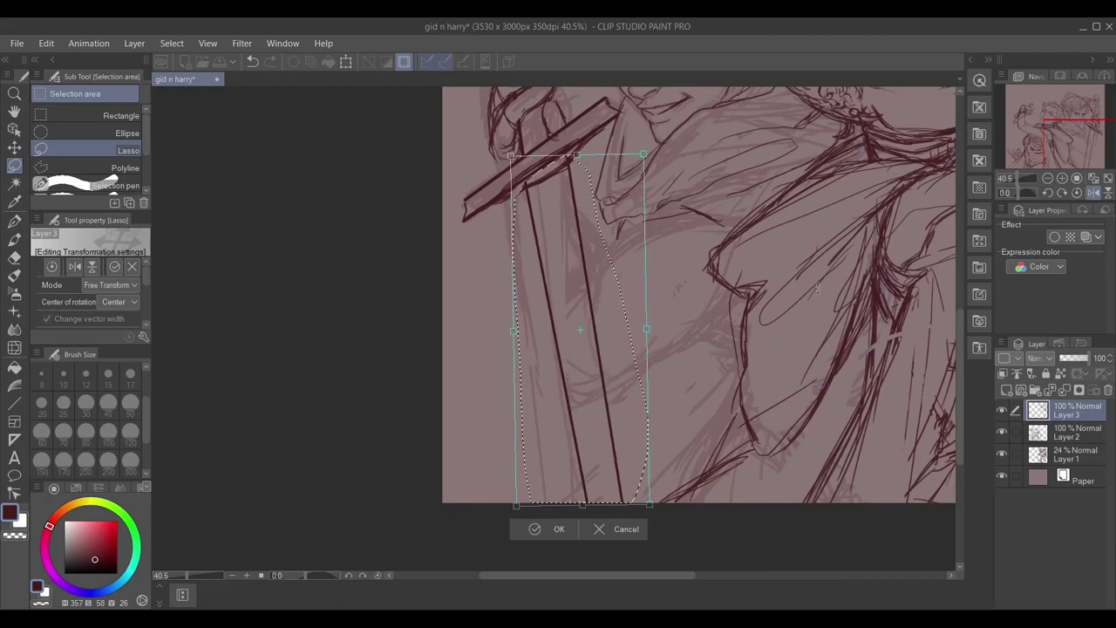
click(486, 61)
key(ctrl+d)
Sketch the smiling man's forearm and elbow behind the sword blade.
key(b)
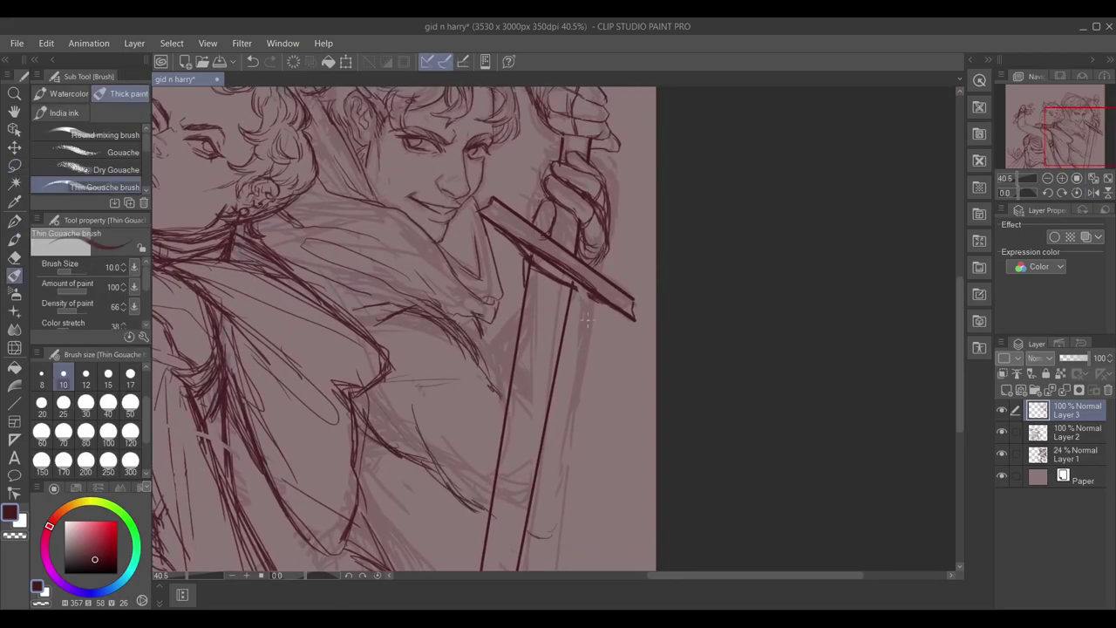
mouse_move(534, 266)
mouse_down()
mouse_move(563, 314)
mouse_move(575, 440)
mouse_up()
drag(419, 261, 417, 358)
scroll(411, 349, down, 2)
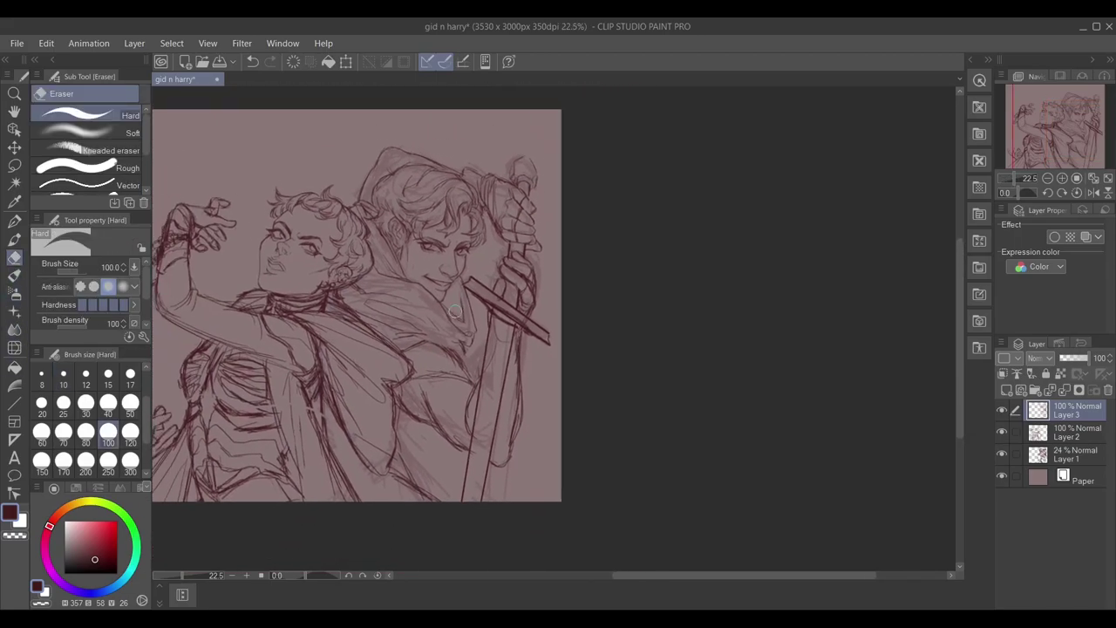
scroll(448, 299, up, 3)
scroll(429, 341, down, 3)
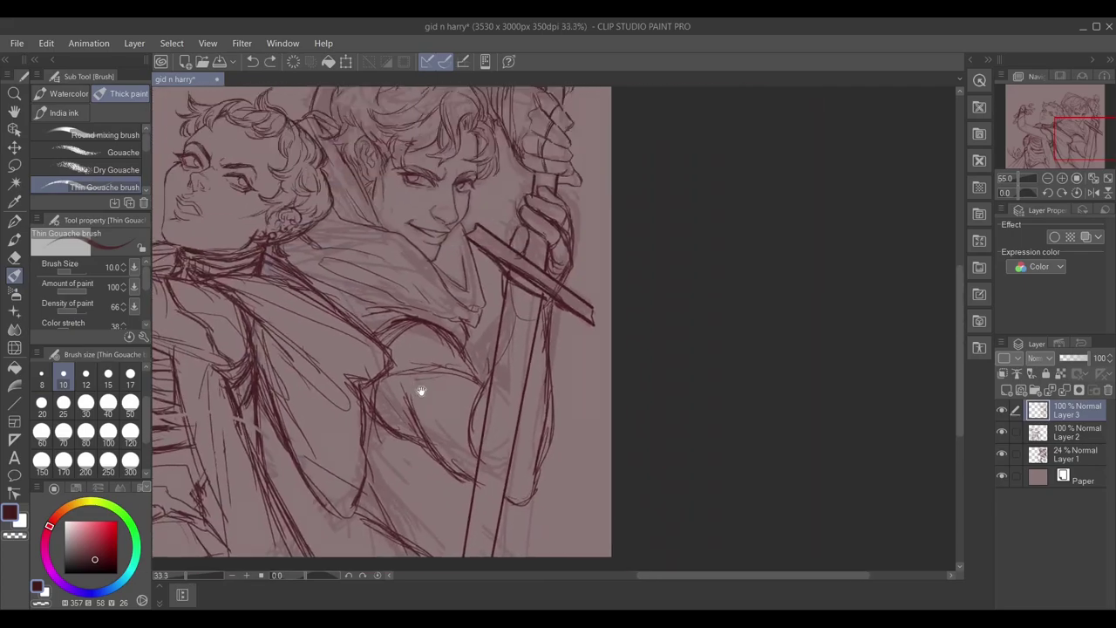
Lasso the hood behind the smiling man's head, shift it slightly away from his face and deselect.
key(m)
mouse_move(307, 216)
mouse_down()
mouse_move(371, 168)
mouse_move(332, 200)
mouse_up()
key(ctrl+t)
drag(362, 114, 340, 131)
key(Return)
key(ctrl+d)
Add torso and cloak lines beneath the smiling man's arm beside the blade.
key(b)
mouse_move(436, 559)
mouse_down()
mouse_move(462, 396)
mouse_move(469, 473)
mouse_up()
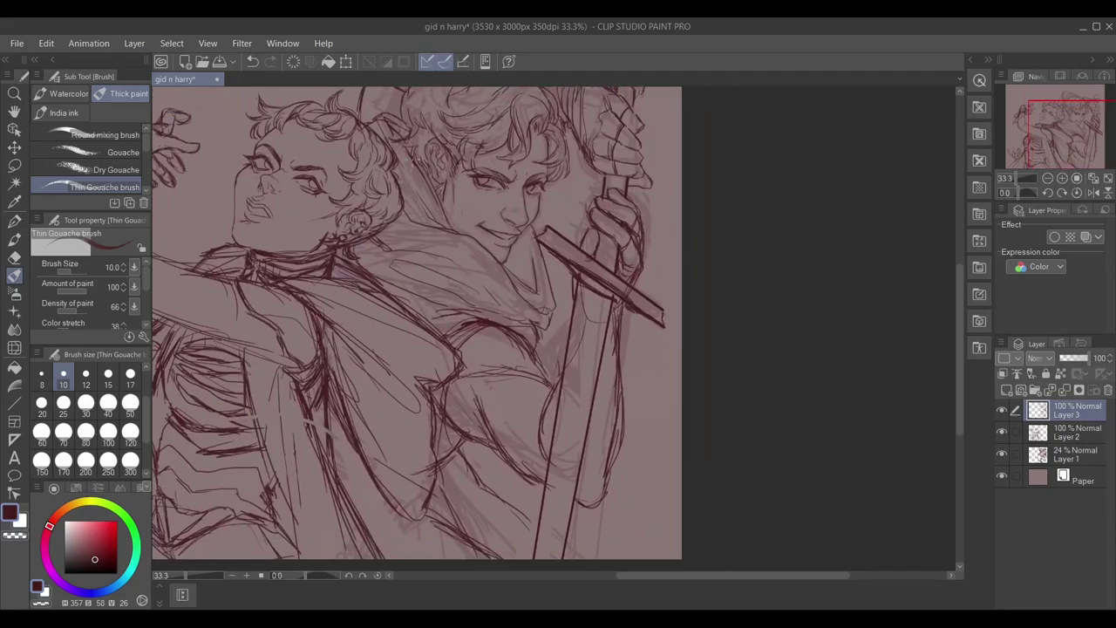
mouse_move(506, 250)
mouse_down()
mouse_move(514, 113)
mouse_move(479, 302)
mouse_up()
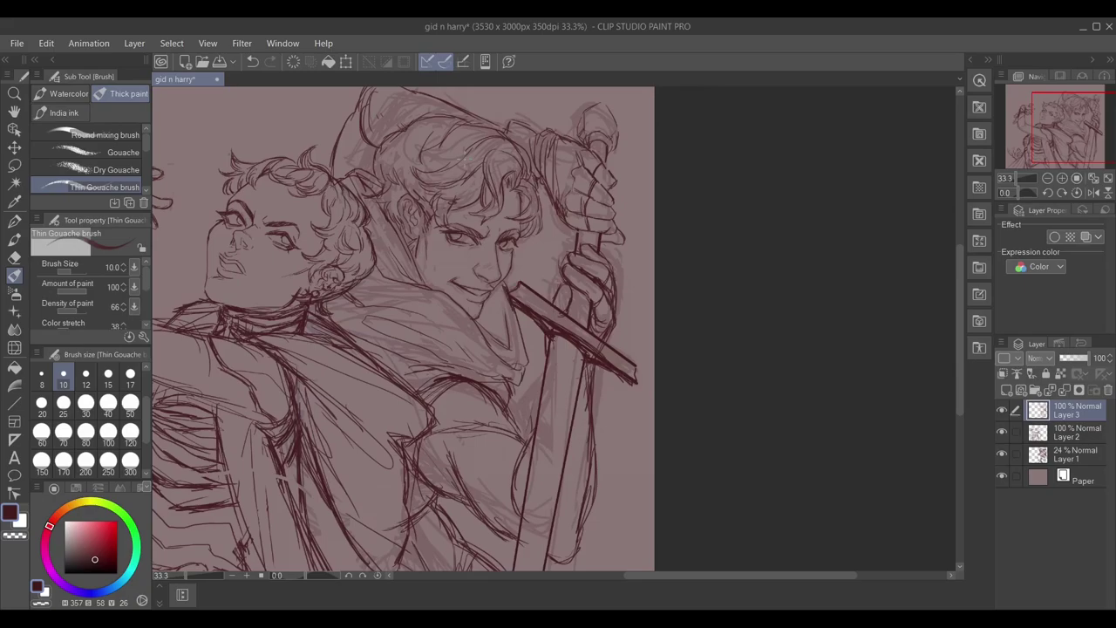
Lasso the upper hand together with the sword pommel and transform them.
key(m)
drag(602, 87, 593, 257)
key(ctrl+t)
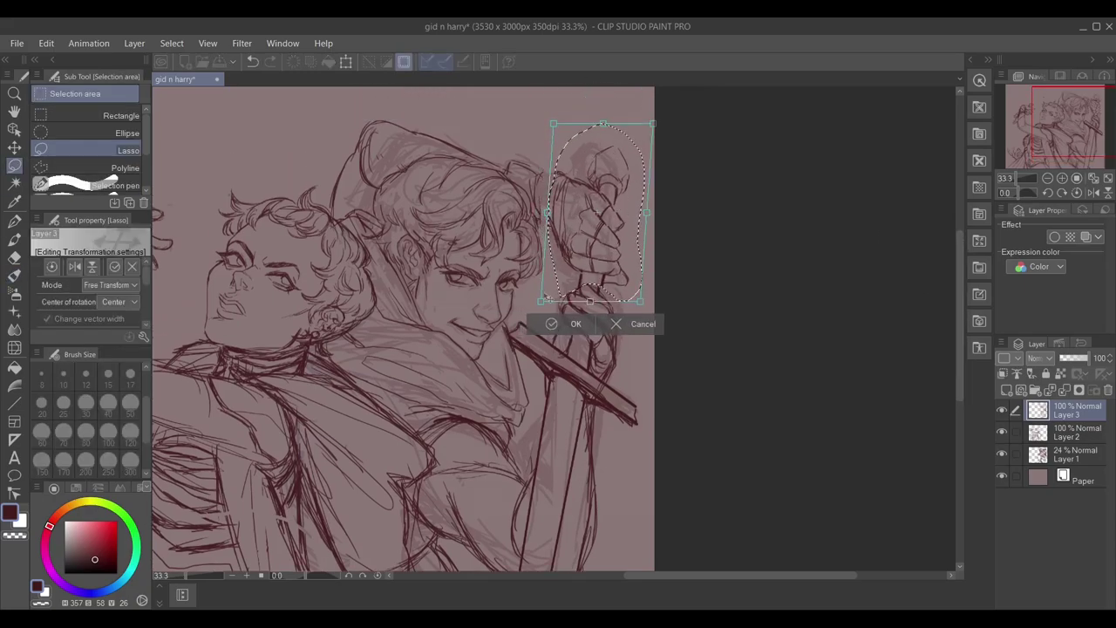
key(b)
mouse_move(351, 177)
mouse_down()
mouse_move(412, 142)
mouse_move(441, 166)
mouse_up()
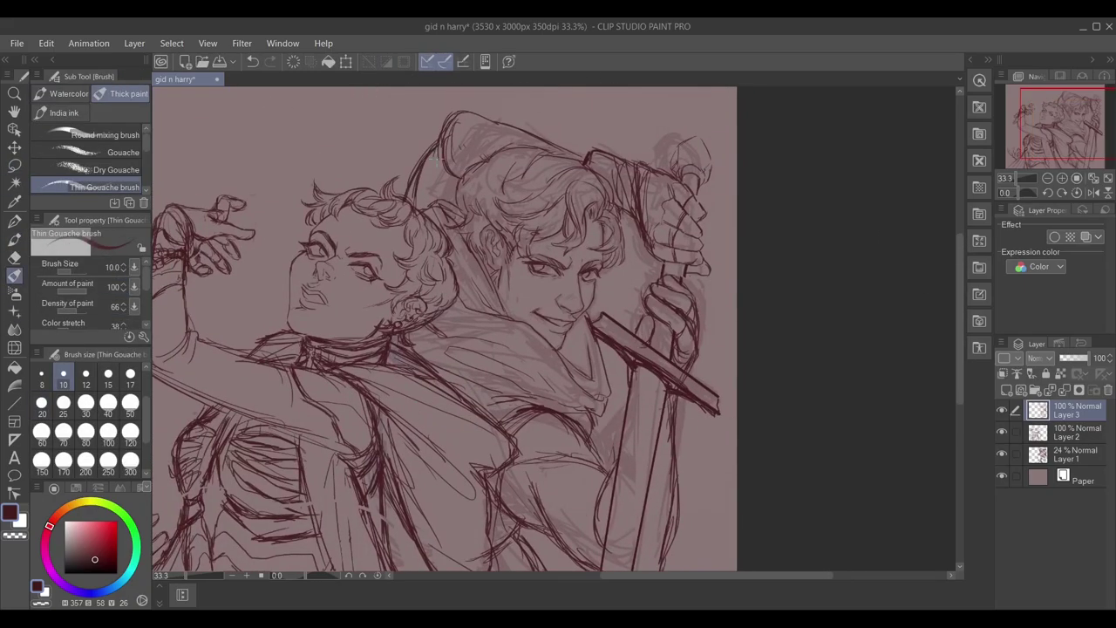
Delete the 24% opacity rough sketch Layer 1 and merge Layer 3 into Layer 2.
click(1078, 453)
key(Delete)
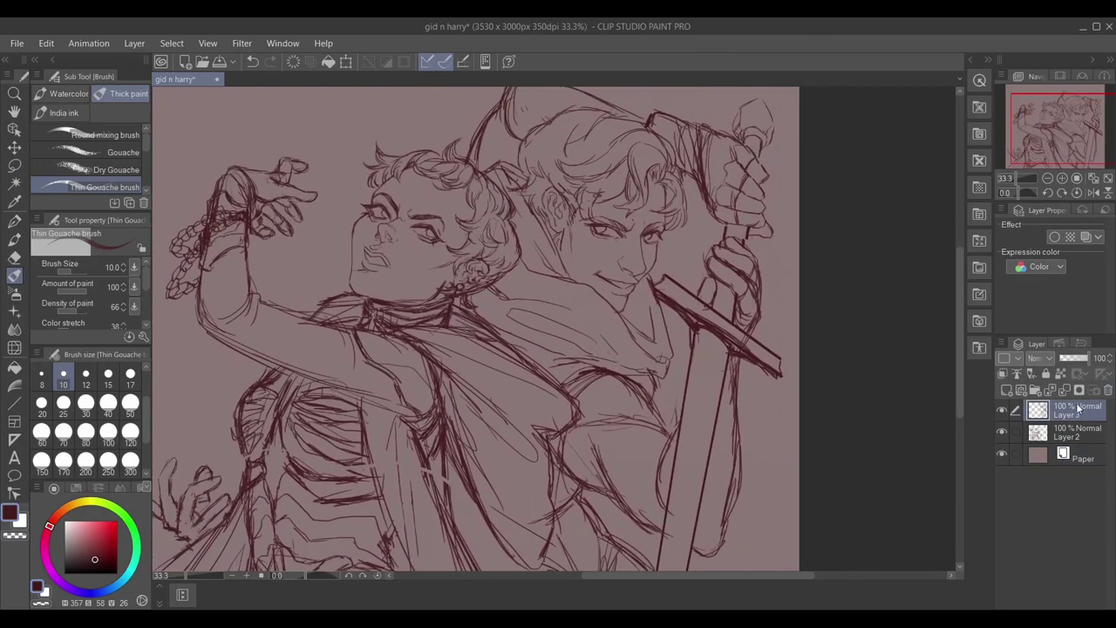
key(ctrl+e)
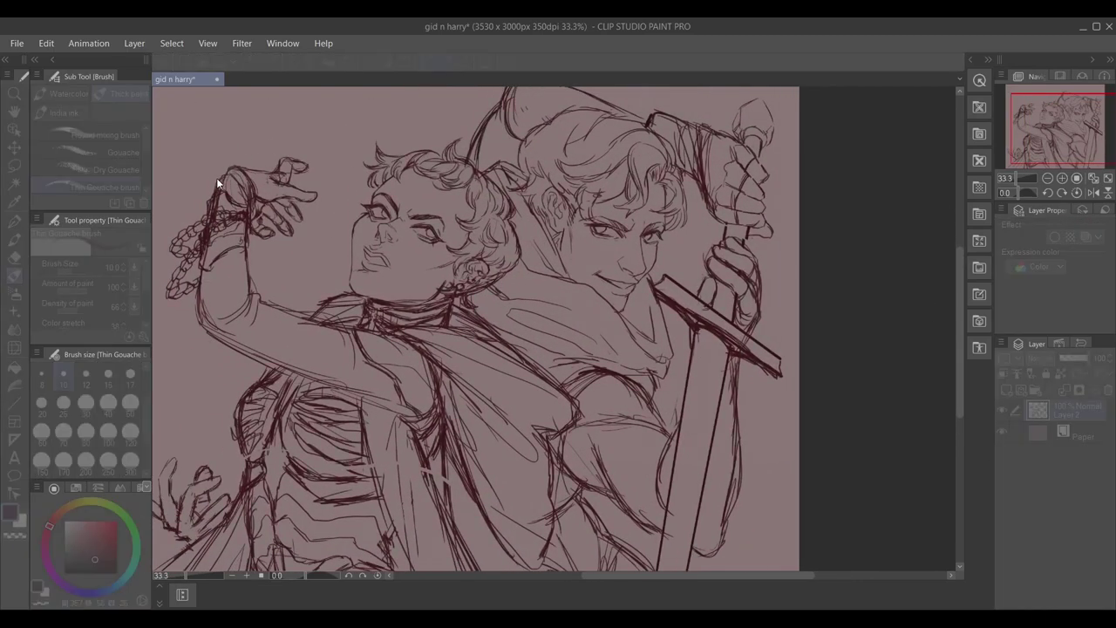
Create a layer named "harrow colors" beneath Layer 2 and choose a dusty pink skin colour.
key(Return)
key(ctrl+plus)
drag(48, 536, 54, 519)
click(79, 535)
Outline the short-haired figure's face with the Sketch-color-line brush at size 30 and fill it with the skin colour.
key(p)
click(86, 402)
mouse_move(470, 183)
mouse_down()
mouse_move(449, 209)
mouse_move(445, 365)
mouse_up()
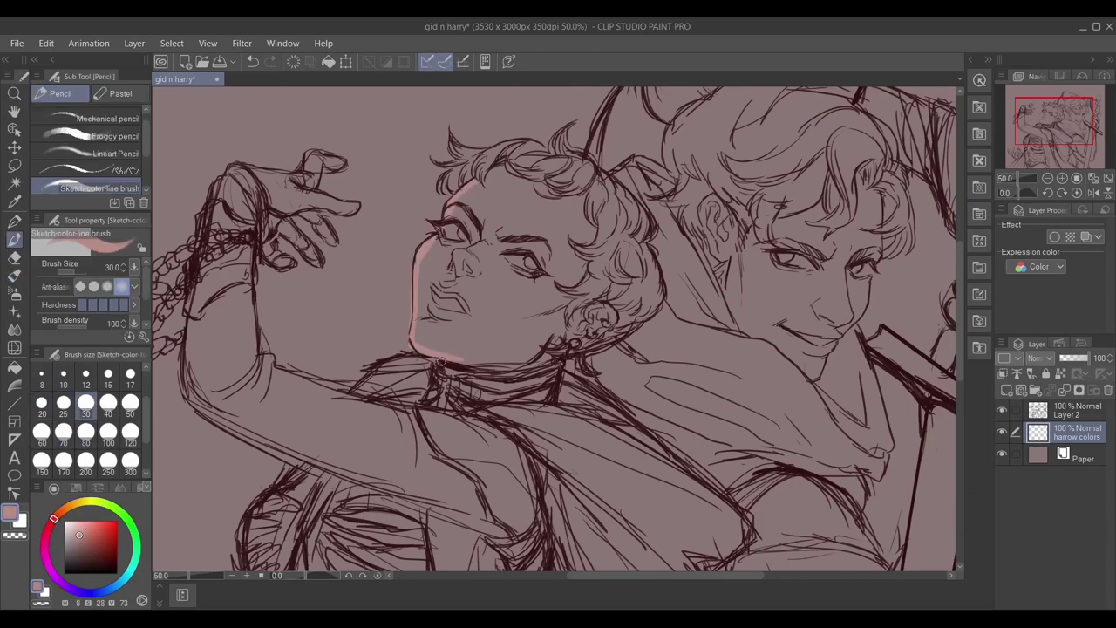
key(g)
click(489, 288)
Outline the short-haired figure's lower open hand in the skin colour and fill it.
key(p)
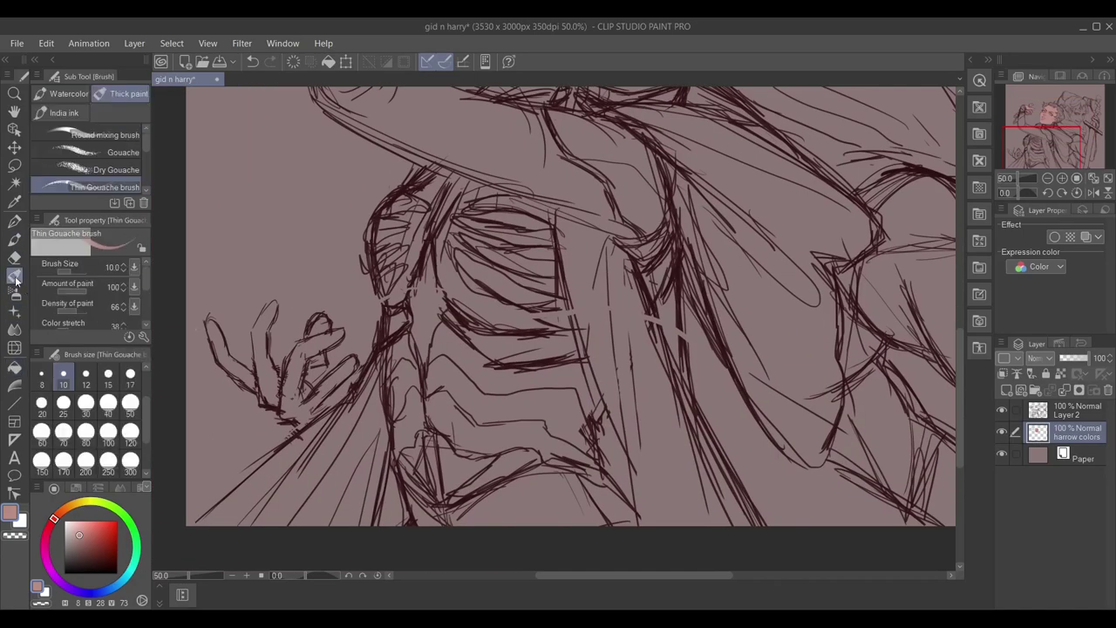
mouse_move(210, 321)
mouse_down()
mouse_move(216, 353)
mouse_move(354, 365)
mouse_up()
drag(211, 322, 284, 392)
key(g)
click(314, 367)
Outline the short-haired figure's hair in dark purple along the hairline, around the ear and over the crown.
key(p)
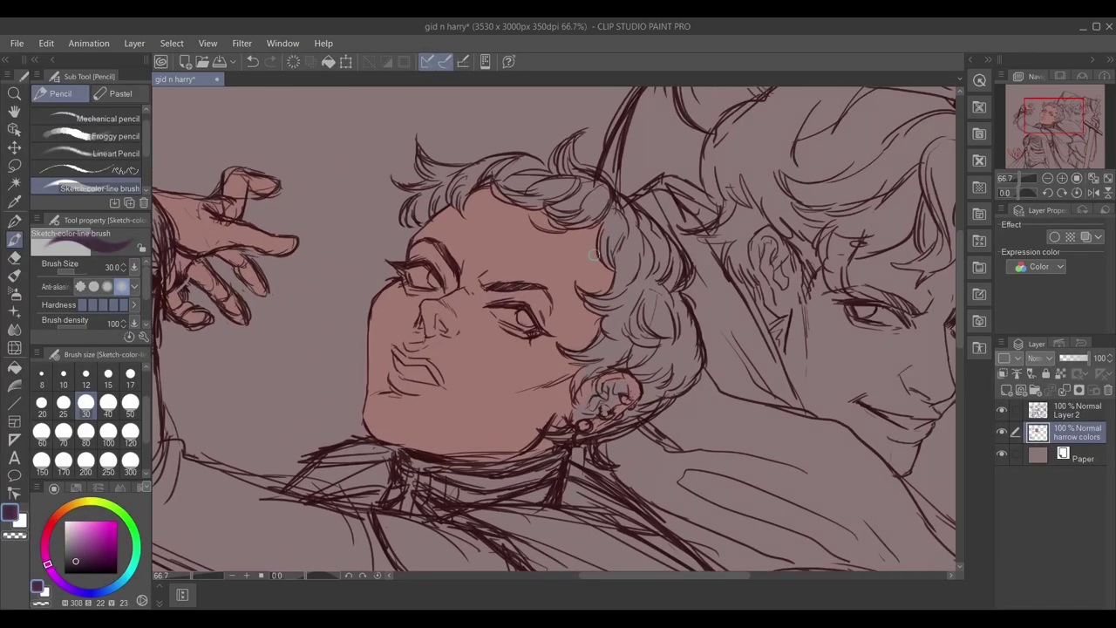
drag(603, 212, 610, 286)
drag(576, 290, 613, 334)
mouse_move(574, 394)
mouse_down()
mouse_move(611, 375)
mouse_move(621, 404)
mouse_move(626, 199)
mouse_up()
drag(503, 190, 612, 211)
drag(534, 225, 569, 232)
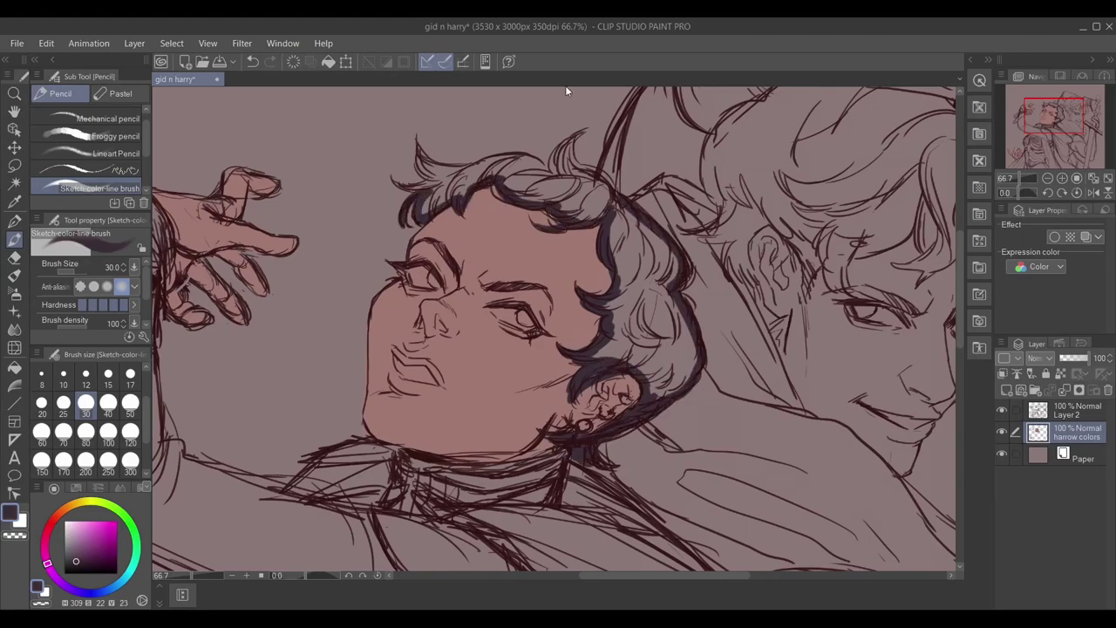
drag(434, 171, 585, 179)
Fill the outlined hair with dark purple, undoing the first fill and filling it again.
key(g)
click(645, 288)
key(ctrl+z)
click(646, 288)
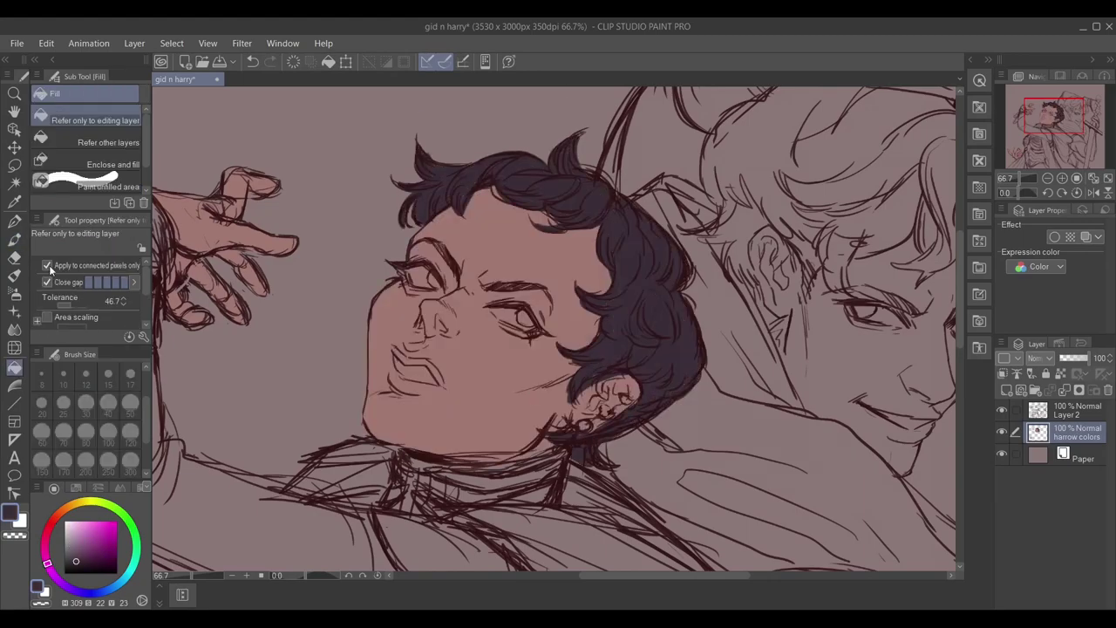
Colour the short-haired figure's eyebrows dark purple and paint the eye whites pale lavender.
key(p)
key(ctrl+plus)
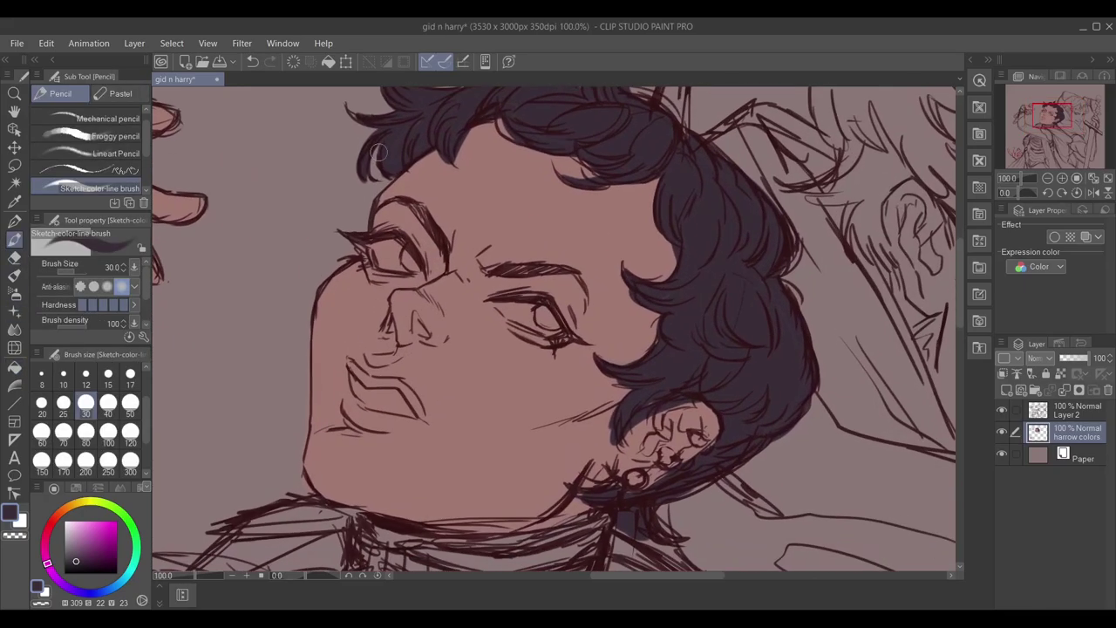
drag(502, 272, 582, 276)
click(73, 533)
drag(506, 306, 555, 325)
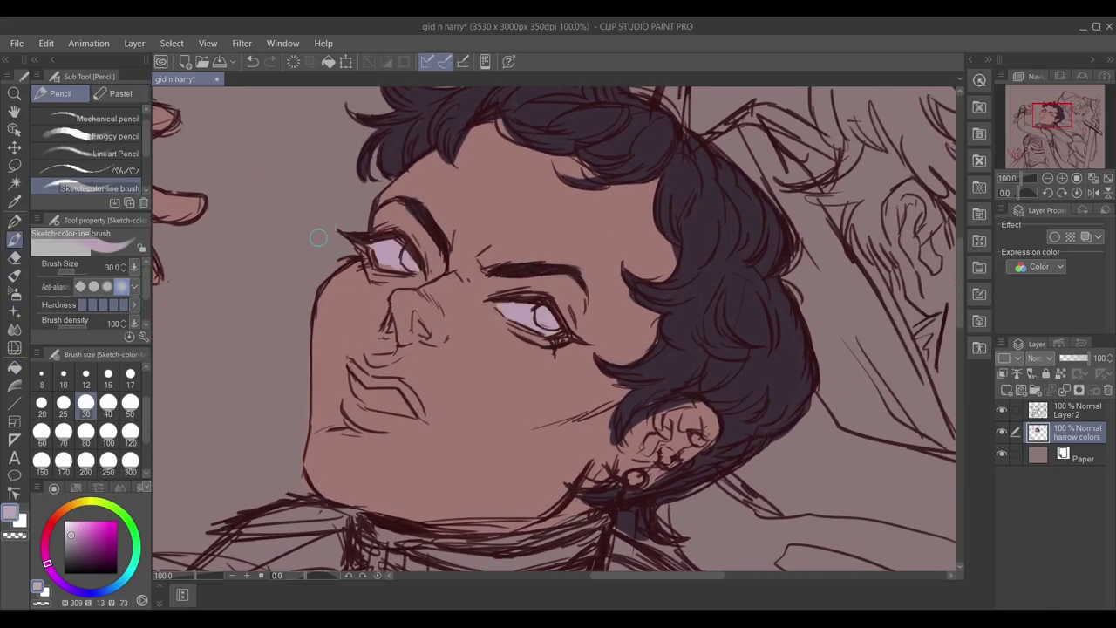
Paint the short-haired figure's irises dark purple and the teeth pale lavender.
alt+click(529, 118)
click(71, 530)
click(45, 551)
Paint the short-haired figure's upper and lower lips in a muted reddish brown darker than the skin.
alt+click(396, 390)
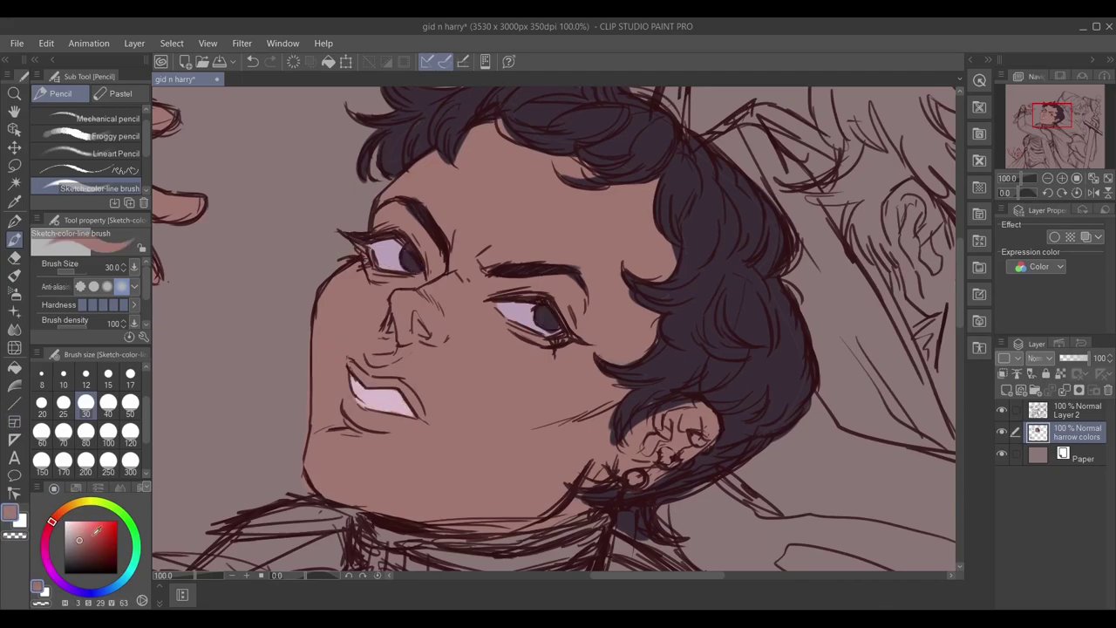
drag(358, 373, 410, 402)
alt+click(366, 410)
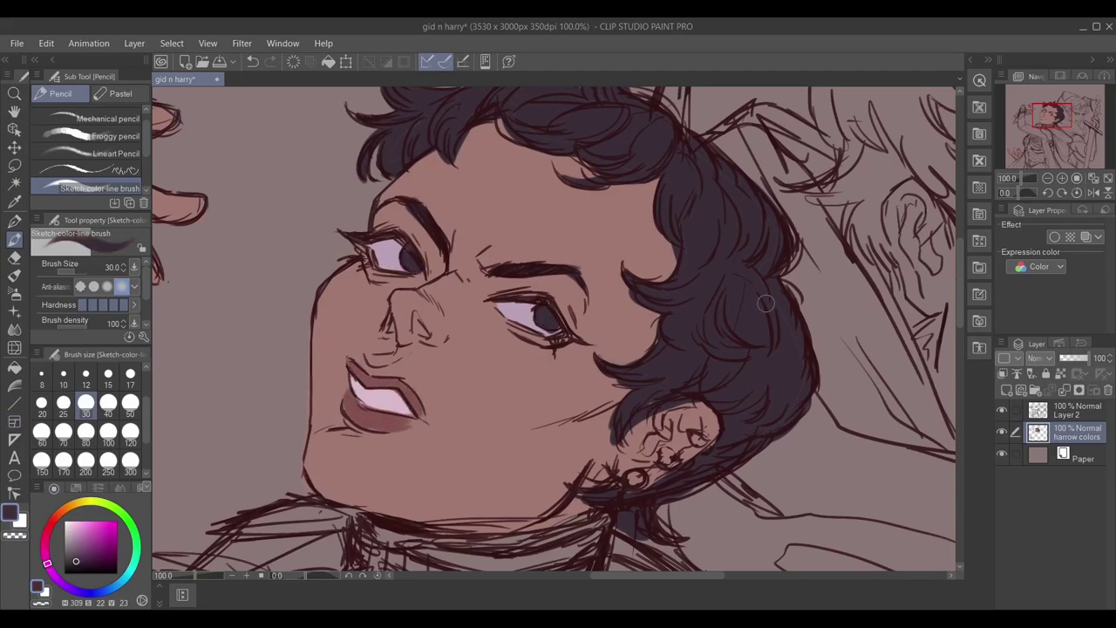
Outline the short-haired figure's raised sleeve in near-black purple from the wrist guard to the shoulder with the size 30 sketch brush.
scroll(523, 332, down, 3)
mouse_move(194, 81)
mouse_down()
mouse_move(268, 159)
mouse_move(321, 383)
mouse_up()
mouse_move(279, 171)
mouse_down()
mouse_move(305, 213)
mouse_move(299, 164)
mouse_up()
key(bracketright)
key(bracketleft)
mouse_move(271, 290)
mouse_down()
mouse_move(240, 403)
mouse_move(278, 436)
mouse_up()
drag(349, 437, 388, 332)
mouse_move(288, 309)
mouse_down()
mouse_move(402, 377)
mouse_move(573, 440)
mouse_up()
drag(371, 261, 541, 336)
drag(419, 283, 624, 449)
drag(541, 418, 645, 458)
drag(567, 288, 694, 267)
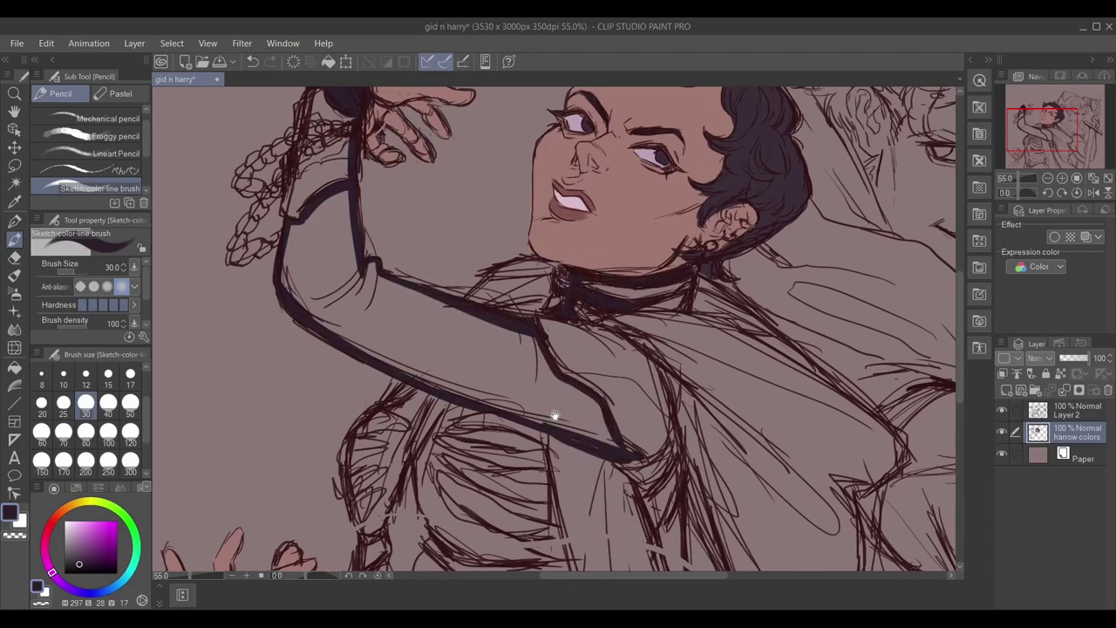
Paint the gaps between the ribs on the wider side of the skeletal bodice in near-black purple.
drag(536, 349, 614, 179)
drag(563, 240, 516, 265)
mouse_move(523, 261)
mouse_down()
mouse_move(502, 375)
mouse_move(628, 397)
mouse_up()
drag(515, 306, 604, 388)
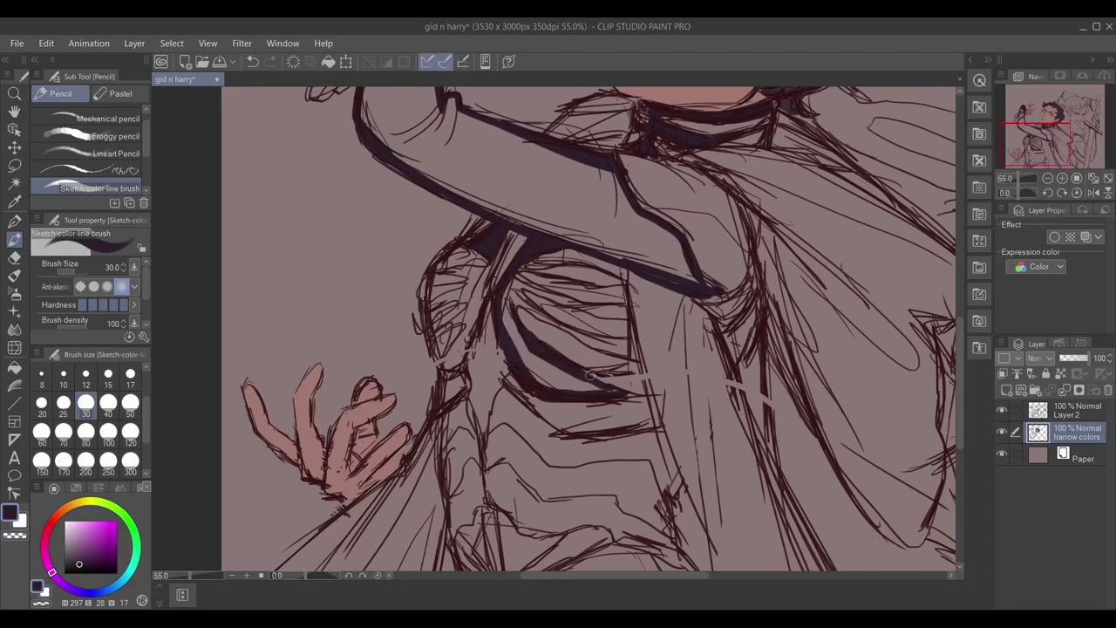
drag(567, 329, 628, 355)
drag(515, 279, 589, 307)
drag(527, 263, 611, 277)
Paint the remaining gaps beside the breastbone and between the narrower side's ribs near-black purple.
key(j)
drag(513, 291, 536, 361)
key(p)
drag(489, 262, 436, 301)
mouse_move(476, 288)
mouse_down()
mouse_move(432, 336)
mouse_move(440, 375)
mouse_up()
mouse_move(487, 288)
mouse_down()
mouse_move(454, 367)
mouse_move(497, 440)
mouse_up()
scroll(468, 291, down, 3)
drag(462, 380, 471, 445)
drag(497, 401, 523, 441)
Fill the outlined raised sleeve with near-black purple.
scroll(521, 435, up, 5)
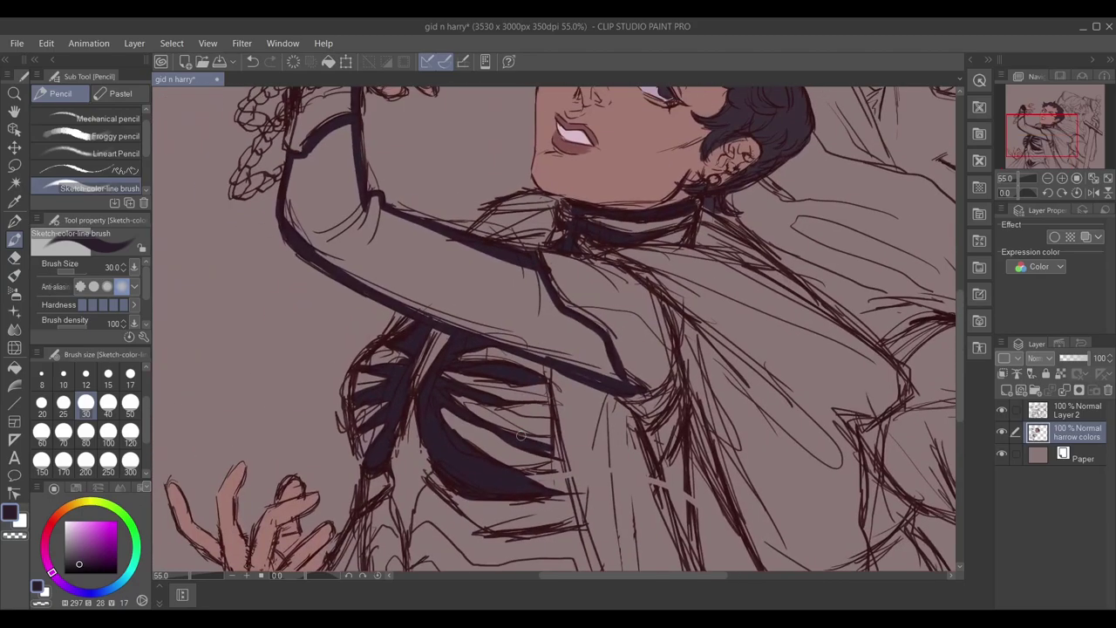
key(g)
click(506, 314)
Paint the pelvis openings and lower edge of the skeletal bodice near-black purple and fill the clothing below it.
scroll(473, 341, down, 5)
key(p)
drag(558, 409, 458, 447)
drag(415, 432, 484, 412)
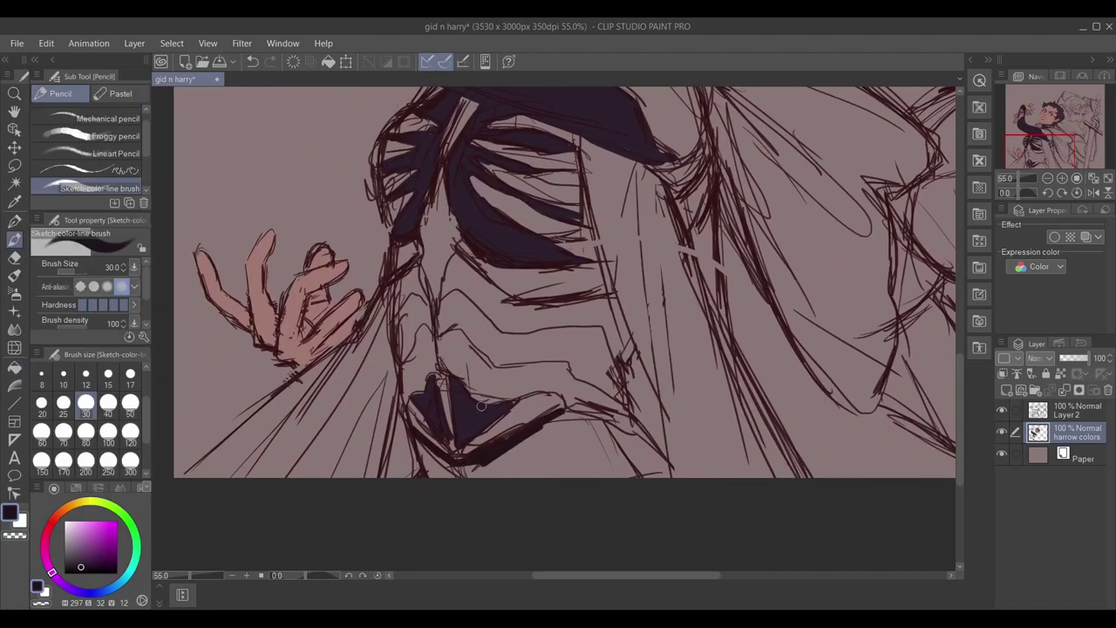
click(15, 364)
click(541, 458)
scroll(540, 349, up, 5)
scroll(541, 349, down, 4)
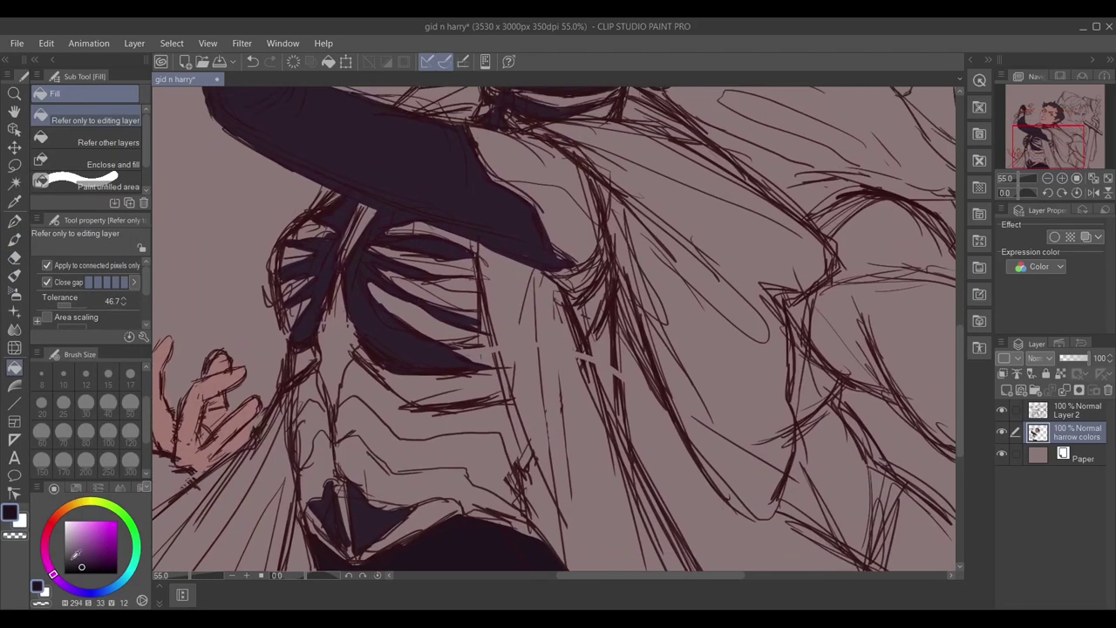
Paint the collar and the cloth beside the short-haired figure's neck near-black purple.
key(p)
scroll(555, 331, up, 3)
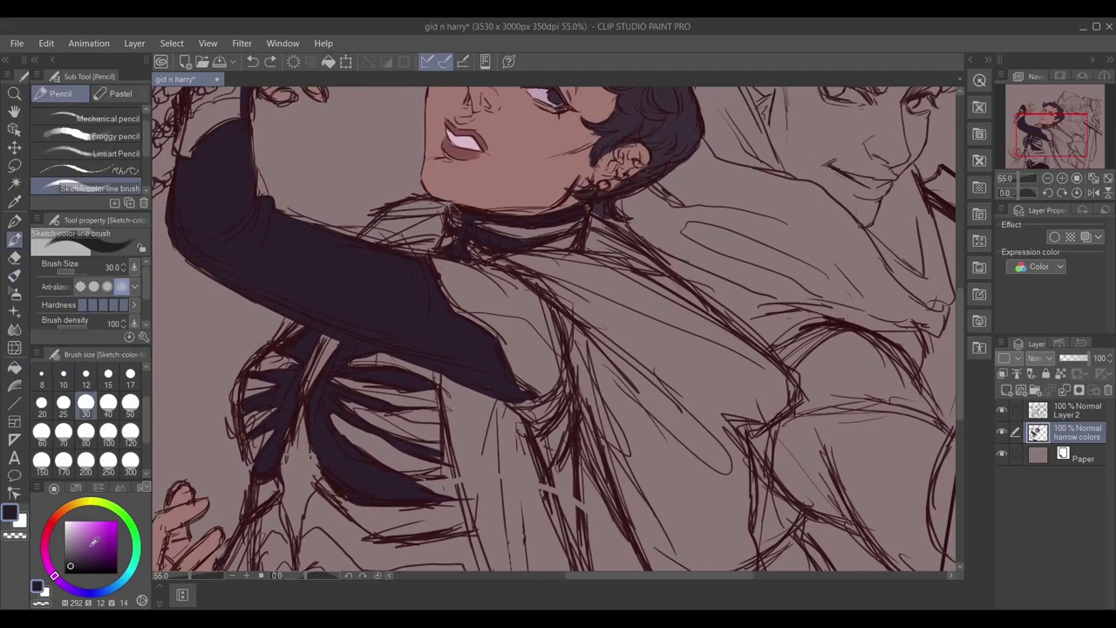
drag(363, 239, 410, 209)
key(g)
key(p)
mouse_move(436, 321)
mouse_down()
mouse_move(428, 305)
mouse_move(424, 399)
mouse_up()
scroll(424, 398, down, 1)
mouse_move(393, 278)
mouse_down()
mouse_move(333, 312)
mouse_move(245, 238)
mouse_up()
key(e)
key(ctrl+z)
key(p)
Outline the cape hanging behind the short-haired figure's shoulder and fill it with near-black purple.
mouse_move(445, 210)
mouse_down()
mouse_move(506, 258)
mouse_move(586, 490)
mouse_up()
scroll(587, 491, up, 2)
drag(623, 344, 646, 459)
drag(471, 166, 523, 323)
drag(523, 296, 611, 454)
scroll(523, 332, down, 2)
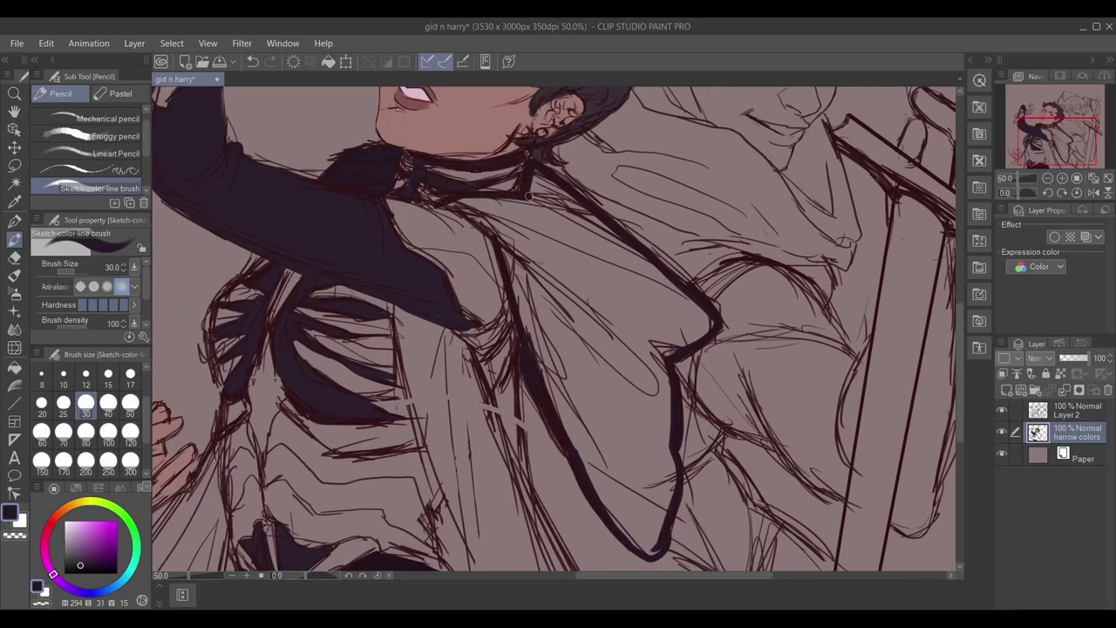
drag(436, 166, 506, 271)
key(g)
click(589, 297)
scroll(590, 296, down, 2)
Outline the robe panel between the skeletal bodice and the cape, down to the canvas edge, and fill it near-black purple.
key(p)
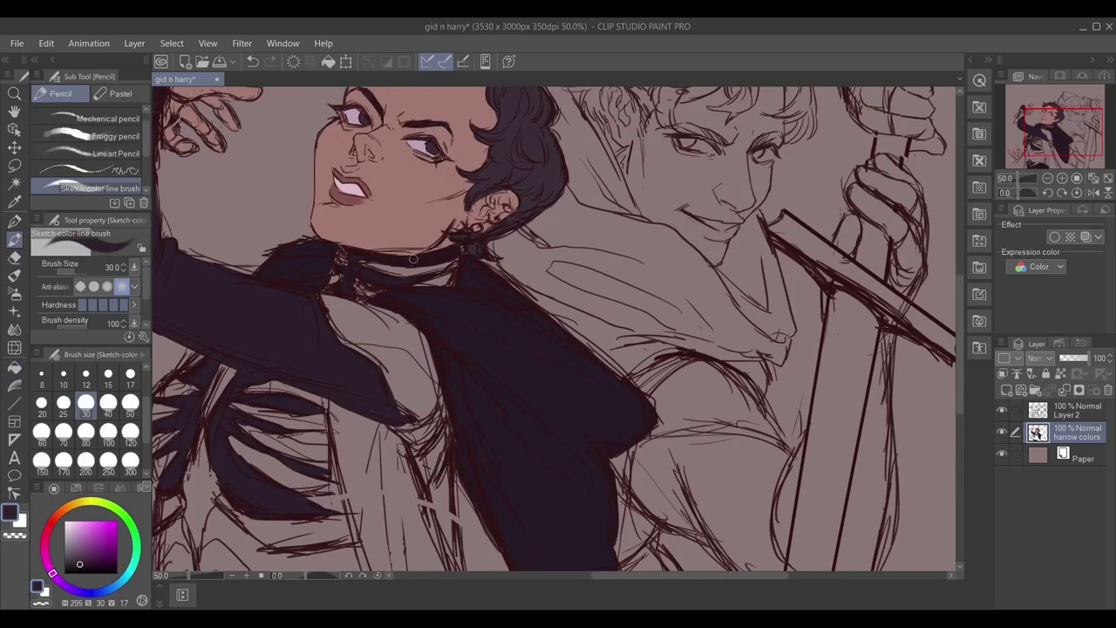
scroll(384, 365, up, 2)
drag(384, 365, 375, 273)
drag(410, 174, 497, 270)
drag(427, 244, 471, 462)
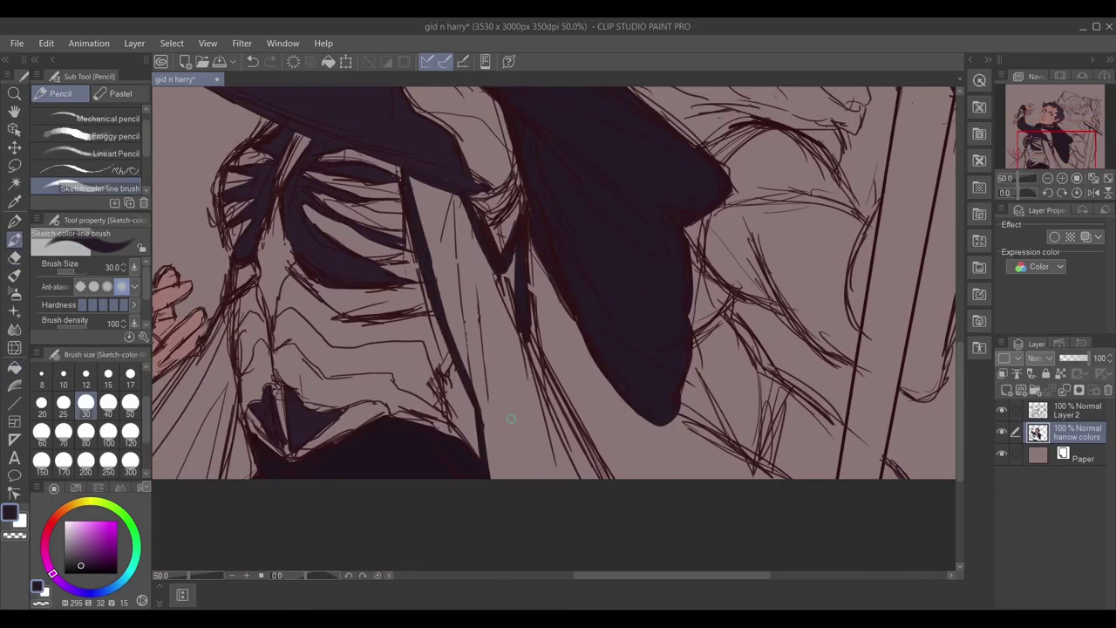
drag(533, 270, 602, 476)
drag(454, 364, 471, 453)
key(g)
click(524, 369)
Outline the robe section beneath the lowered open hand and fill it with near-black purple.
key(p)
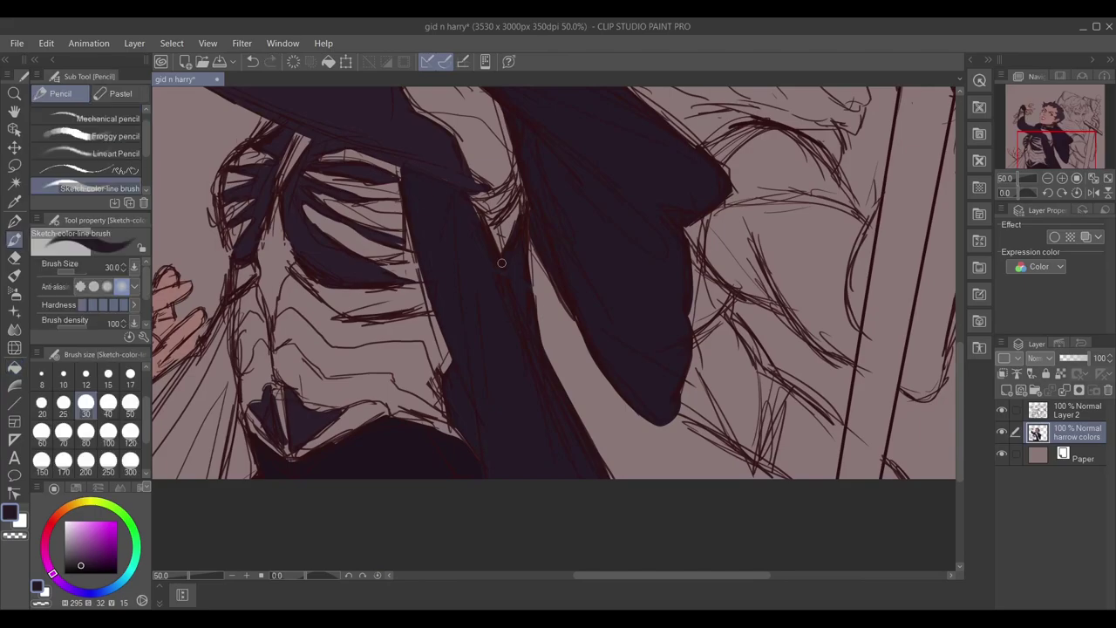
drag(186, 327, 352, 331)
drag(392, 306, 406, 471)
drag(375, 322, 358, 373)
mouse_move(340, 371)
mouse_down()
mouse_move(205, 488)
mouse_move(410, 493)
mouse_up()
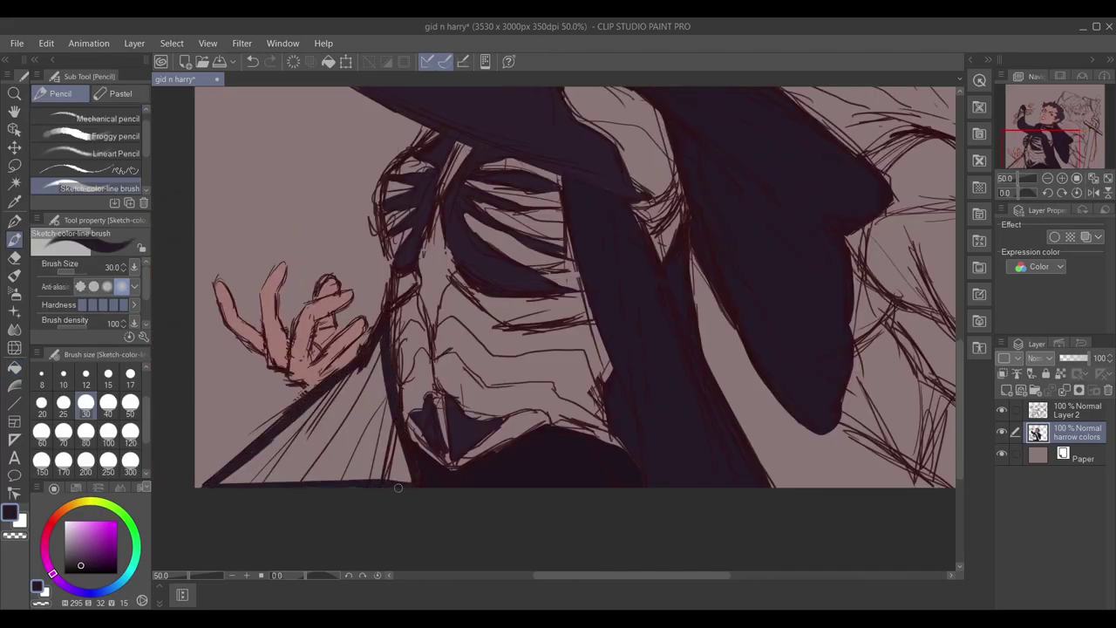
key(g)
click(330, 462)
Choose a light beige, outline the skeletal bodice's torso and fill it with that bone colour.
key(ctrl+0)
alt+click(498, 186)
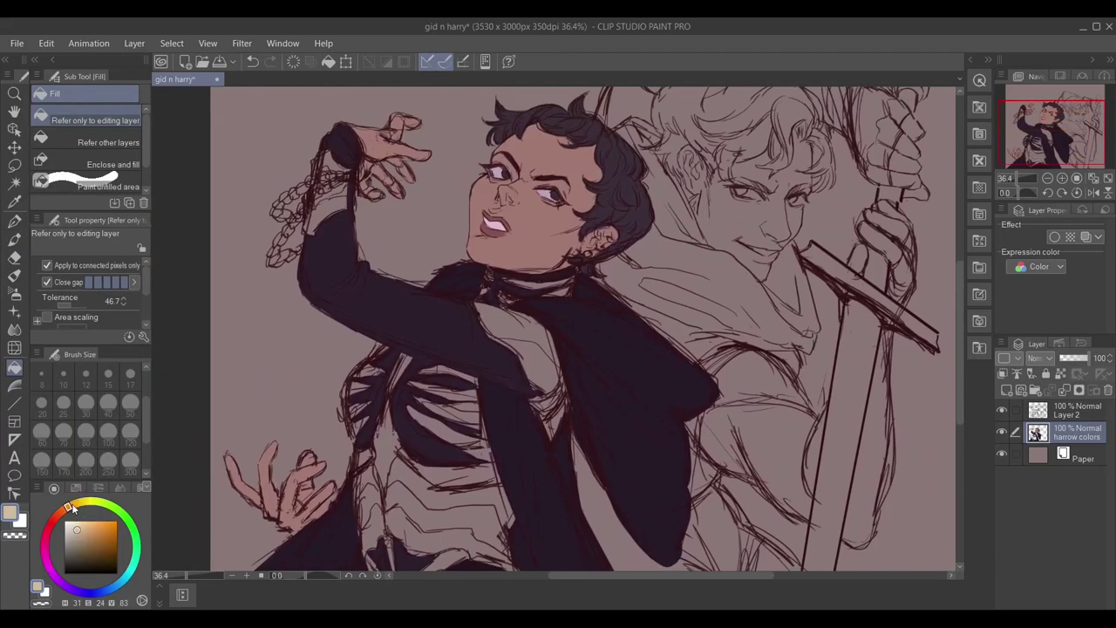
scroll(338, 327, up, 3)
drag(338, 328, 291, 354)
key(p)
mouse_move(323, 283)
mouse_down()
mouse_move(397, 362)
mouse_move(475, 527)
mouse_up()
drag(335, 284, 454, 340)
key(g)
click(406, 402)
Paint the ribs and breastbone of the skeletal bodice in the beige bone colour.
key(p)
mouse_move(375, 249)
mouse_down()
mouse_move(458, 236)
mouse_move(375, 275)
mouse_up()
drag(218, 384, 376, 284)
mouse_move(331, 336)
mouse_down()
mouse_move(373, 273)
mouse_move(347, 209)
mouse_up()
mouse_move(454, 310)
mouse_down()
mouse_move(431, 393)
mouse_move(365, 436)
mouse_up()
drag(393, 436, 406, 288)
drag(453, 340, 432, 427)
Paint the shoulder piece and the bone pieces around the neck in beige.
mouse_move(436, 375)
mouse_down()
mouse_move(497, 479)
mouse_move(593, 417)
mouse_up()
drag(633, 417, 516, 482)
mouse_move(584, 453)
mouse_down()
mouse_move(708, 366)
mouse_move(668, 240)
mouse_up()
drag(666, 167, 500, 303)
drag(440, 251, 366, 270)
drag(480, 258, 358, 307)
drag(479, 287, 392, 310)
mouse_move(362, 301)
mouse_down()
mouse_move(465, 339)
mouse_move(353, 379)
mouse_up()
mouse_move(489, 349)
mouse_down()
mouse_move(384, 410)
mouse_move(450, 406)
mouse_up()
drag(392, 384, 501, 349)
mouse_move(419, 199)
mouse_down()
mouse_move(344, 257)
mouse_move(350, 340)
mouse_up()
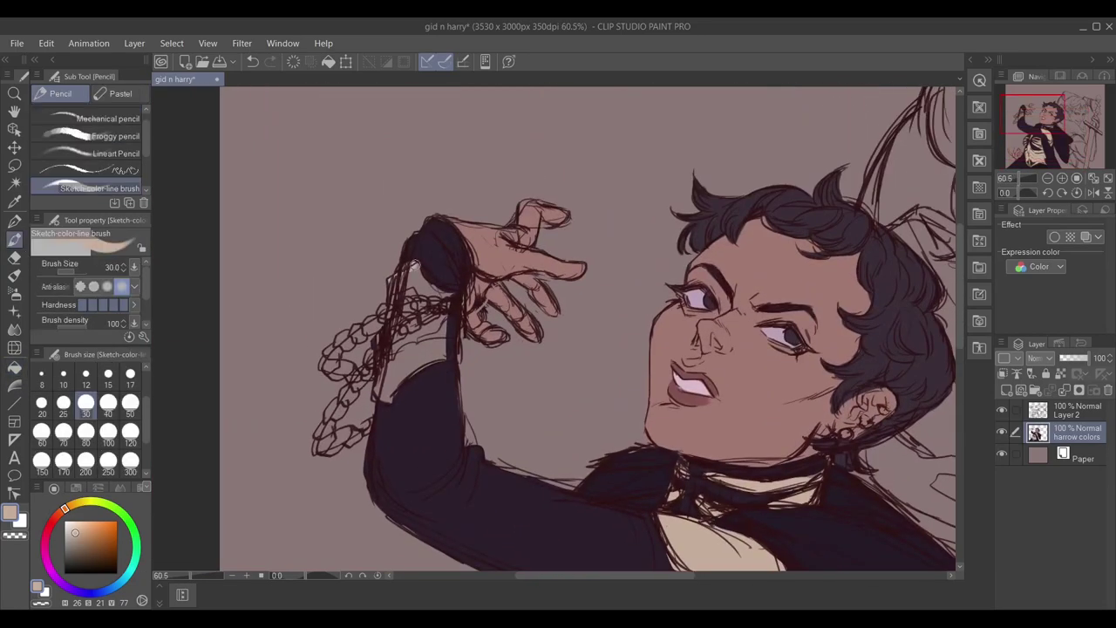
Colour the bone chain around the raised wrist and the forearm guard beige.
drag(445, 305, 384, 402)
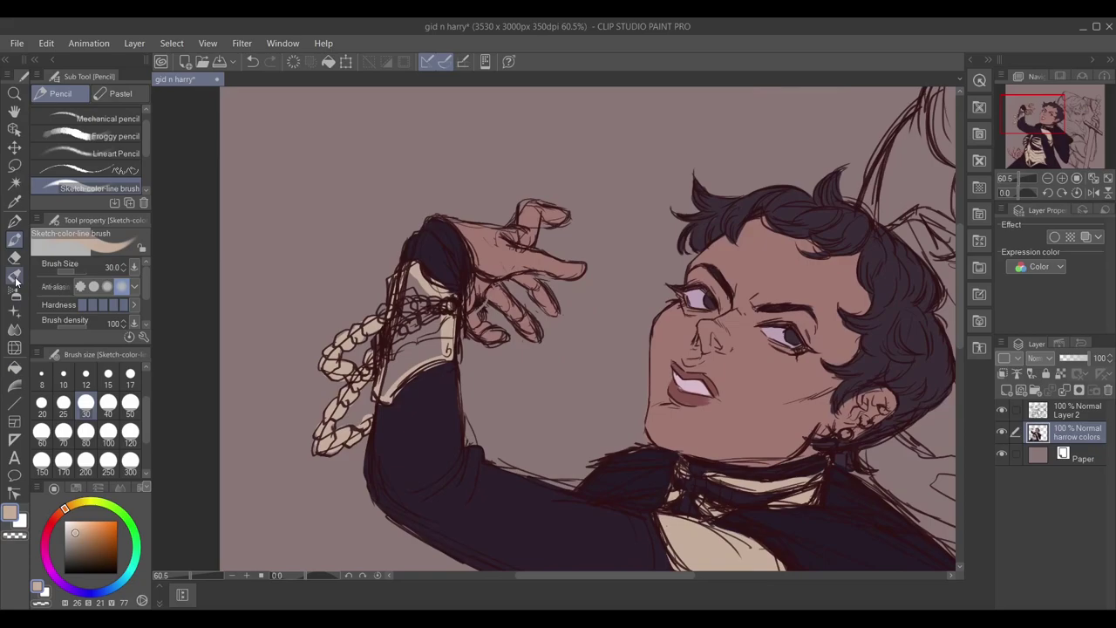
click(14, 367)
scroll(559, 332, down, 2)
Choose a dark blue-violet shadow colour and paint first shadows into the back of the hair with the Thin Gouache brush.
click(1008, 390)
click(59, 580)
click(236, 175)
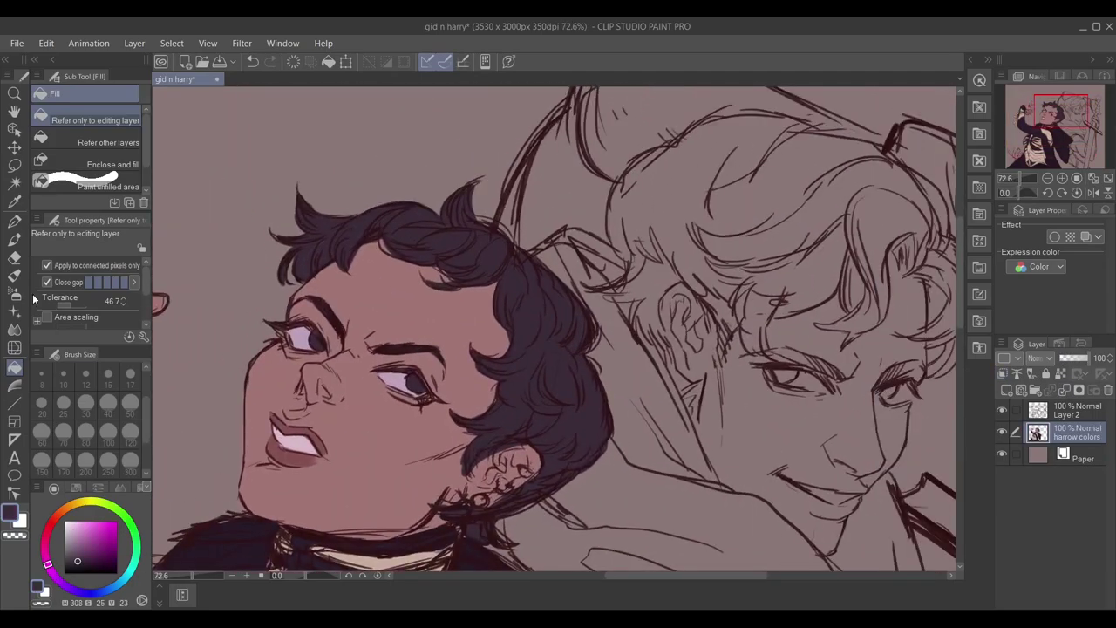
click(68, 587)
click(14, 276)
drag(572, 349, 567, 390)
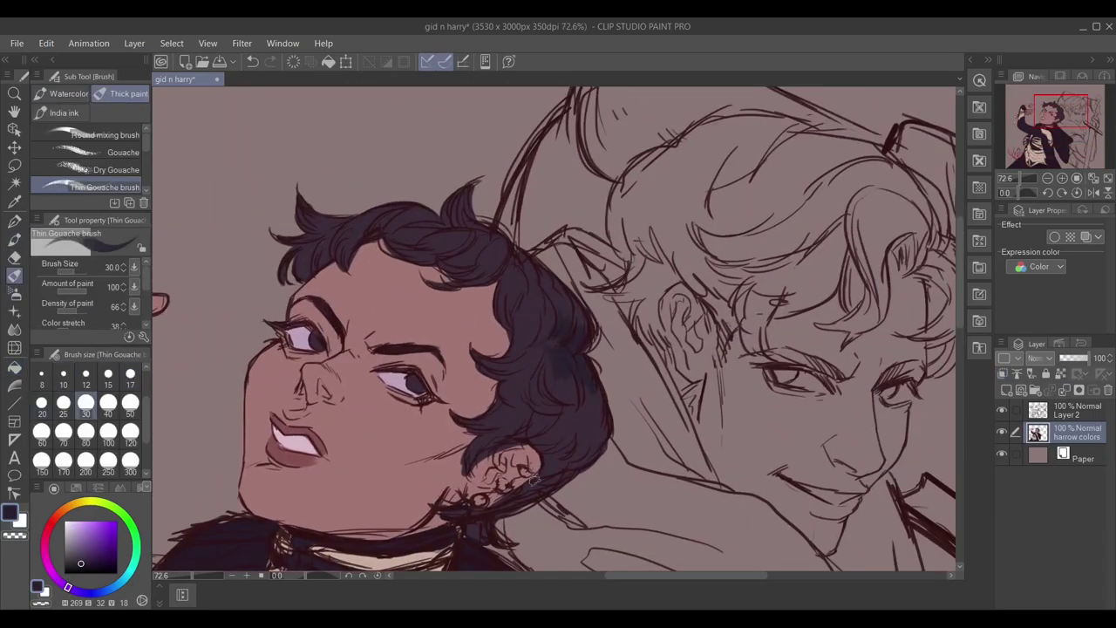
Lock the colour layer's transparent pixels and shade the short-haired figure's curls in near-black violet with Thin Gouache brush size 70.
click(62, 442)
drag(349, 231, 448, 173)
drag(685, 262, 694, 305)
drag(668, 410, 641, 417)
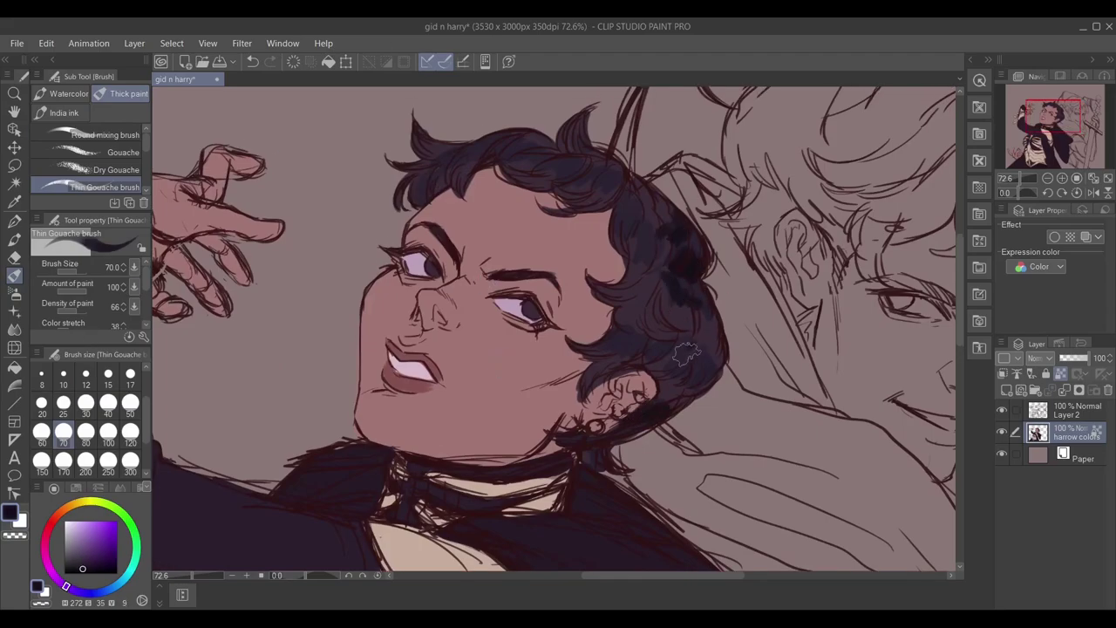
drag(702, 336, 694, 375)
drag(623, 314, 611, 357)
drag(620, 170, 585, 192)
drag(506, 144, 427, 179)
Shade the short-haired figure's forehead, eye area, nose, cheek and jaw with a muted rose-pink shadow.
drag(480, 346, 490, 350)
alt+click(489, 350)
drag(436, 309, 458, 330)
drag(497, 307, 541, 336)
drag(396, 266, 458, 262)
mouse_move(432, 249)
mouse_down()
mouse_move(493, 294)
mouse_move(598, 315)
mouse_up()
drag(533, 388, 596, 360)
mouse_move(366, 391)
mouse_down()
mouse_move(397, 403)
mouse_move(398, 415)
mouse_up()
drag(426, 446, 562, 410)
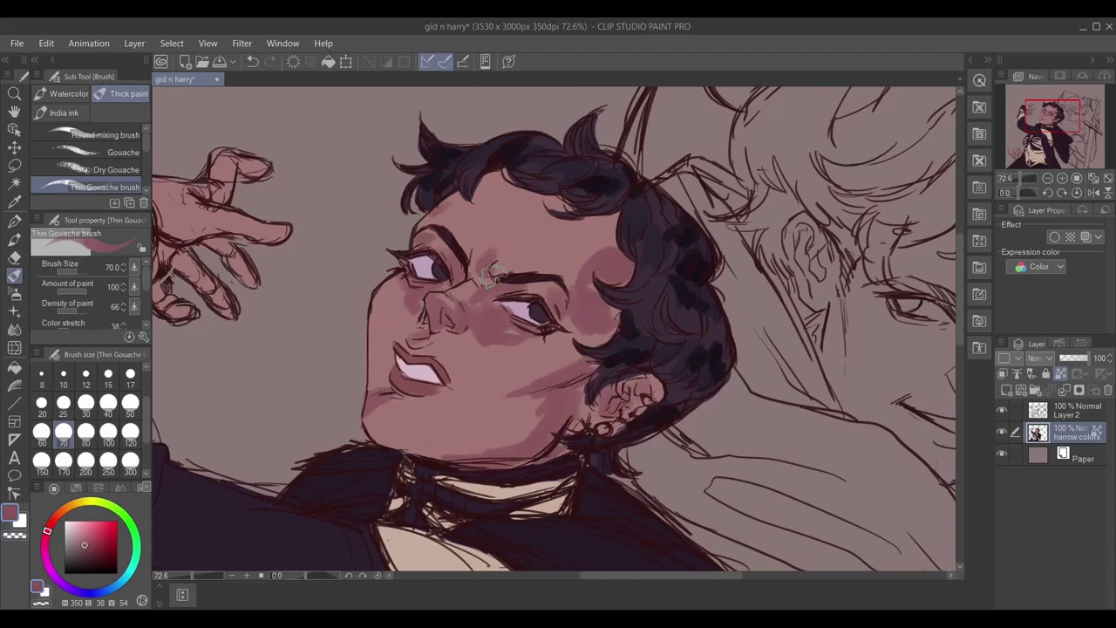
Shade both of the short-haired figure's hands with the muted rose-pink shadow.
drag(166, 251, 296, 295)
scroll(296, 295, down, 3)
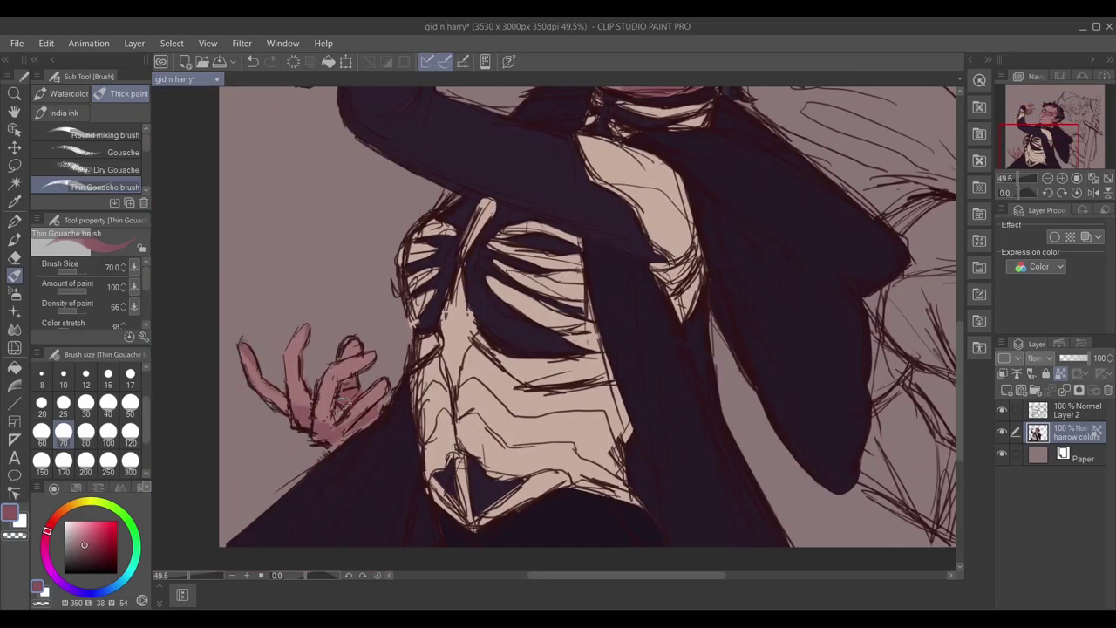
scroll(338, 428, up, 2)
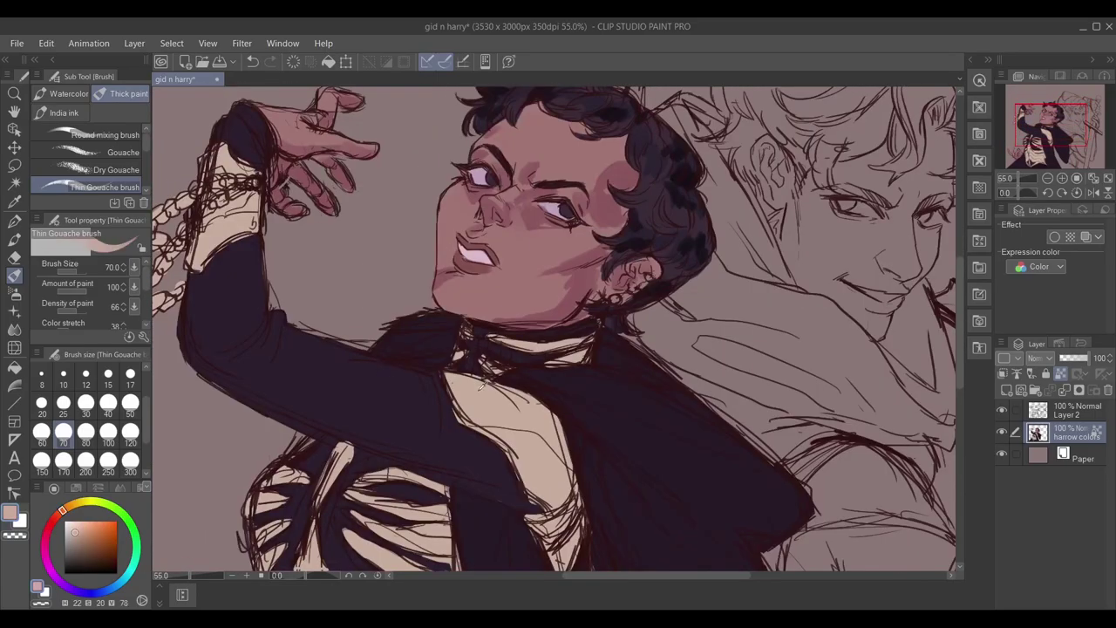
Choose a greyish-brown shadow colour and start shading the bone parts of the bodice at brush size 50.
mouse_move(338, 427)
mouse_down()
mouse_move(510, 299)
mouse_move(462, 206)
mouse_up()
click(130, 402)
drag(383, 375, 450, 332)
mouse_move(390, 403)
mouse_down()
mouse_move(408, 388)
mouse_move(383, 266)
mouse_up()
Enlarge the Thin Gouache brush to 170 and shade the bodice's abdomen bands and side edge in greyish brown.
click(63, 460)
mouse_move(288, 375)
mouse_down()
mouse_move(375, 336)
mouse_move(471, 384)
mouse_up()
drag(384, 410, 486, 339)
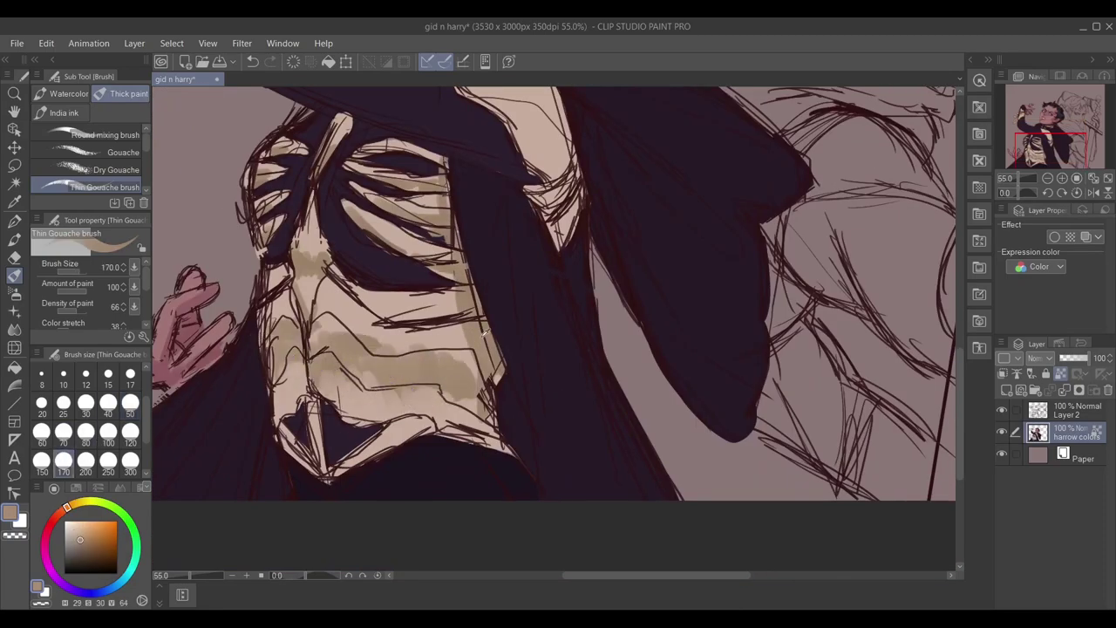
drag(349, 262, 340, 458)
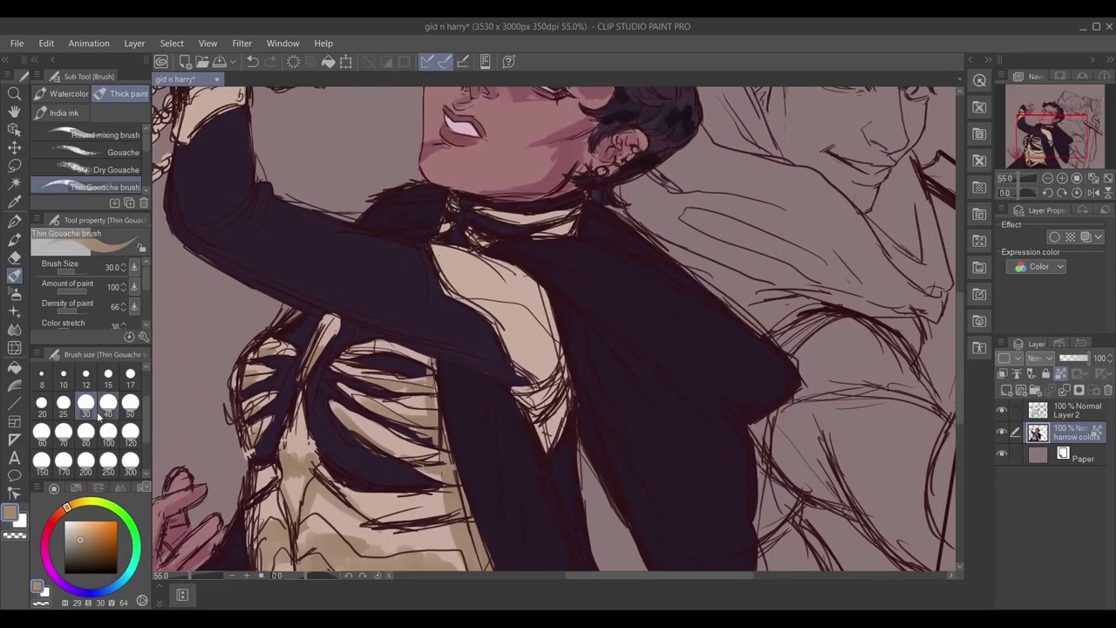
Shade the short-haired figure's bone shoulder piece and ribs in greyish brown with the Thin Gouache brush.
click(130, 402)
drag(532, 375, 558, 436)
drag(436, 253, 515, 331)
drag(541, 366, 558, 218)
drag(540, 277, 800, 472)
drag(410, 222, 440, 301)
drag(388, 297, 336, 358)
drag(353, 271, 331, 384)
drag(610, 348, 411, 300)
Add a clipped Multiply layer above harrow colors and start deepening the bone shadows on the ribs, shoulder and collar.
click(1007, 390)
click(1033, 357)
drag(558, 349, 524, 218)
drag(615, 297, 619, 419)
drag(558, 436, 559, 131)
drag(545, 288, 598, 314)
drag(506, 261, 580, 227)
drag(484, 196, 550, 222)
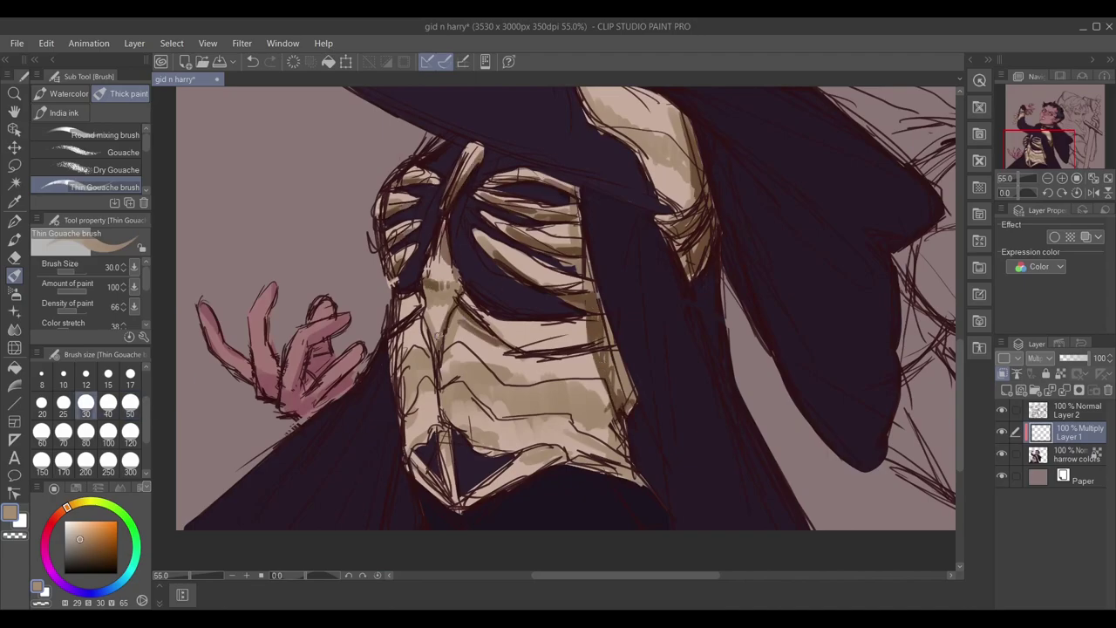
Deepen the shadows under the bodice's abdomen bands and beneath the ribs in greyish brown.
drag(450, 386, 596, 421)
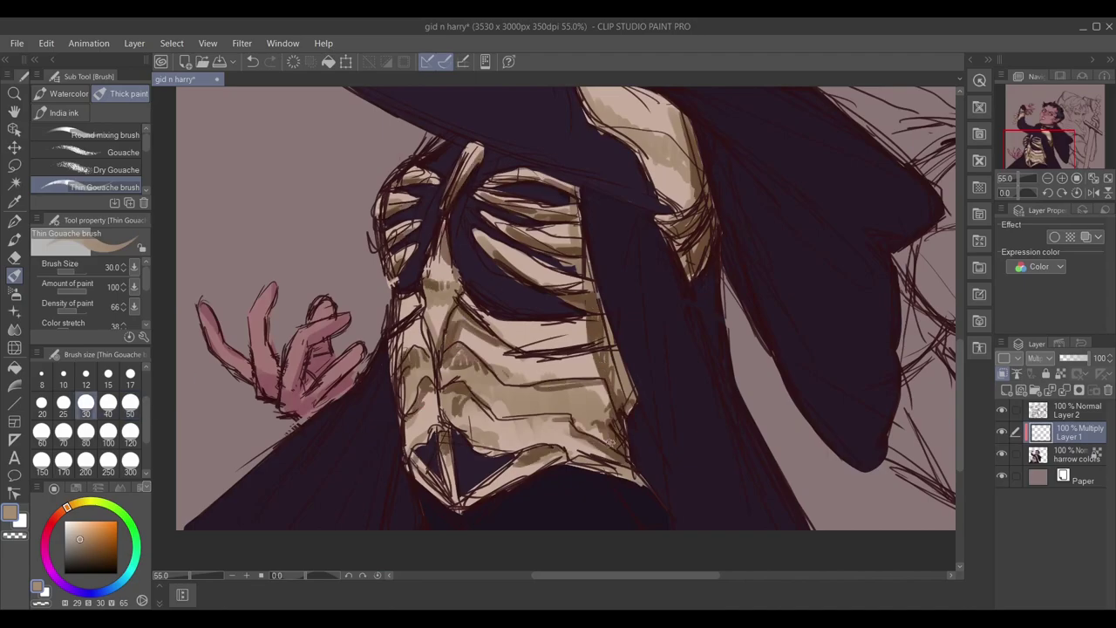
drag(482, 327, 597, 366)
drag(399, 295, 435, 339)
drag(559, 218, 523, 393)
drag(523, 262, 628, 384)
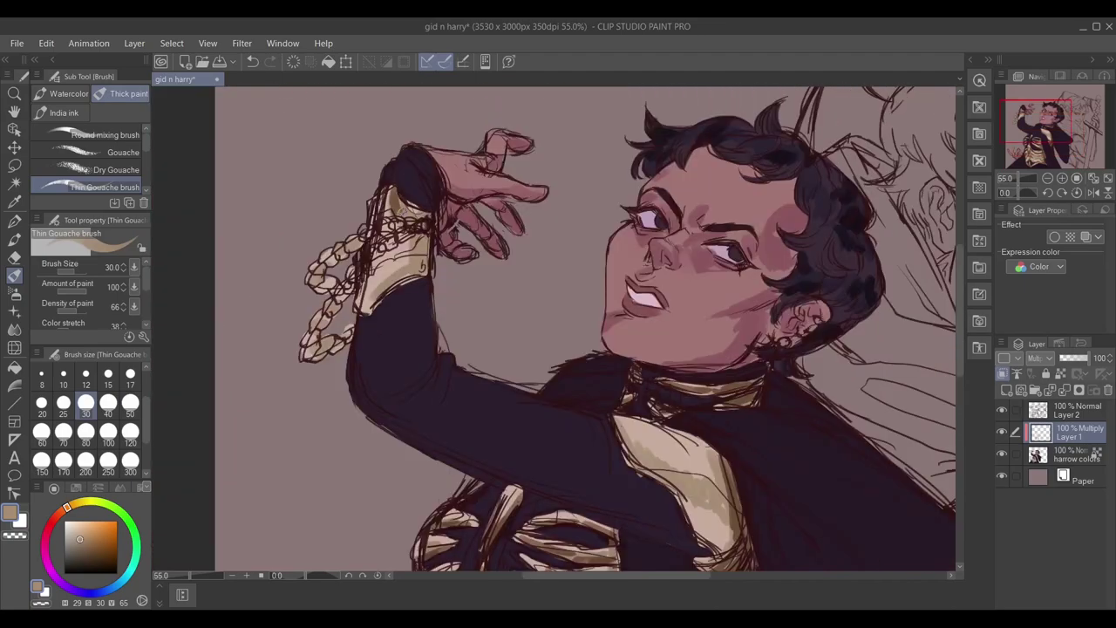
Sample a rose skin tone and add second-level shadows around the short-haired figure's eyes, nose, ear and temple at brush size 30.
scroll(940, 194, up, 3)
alt+click(721, 398)
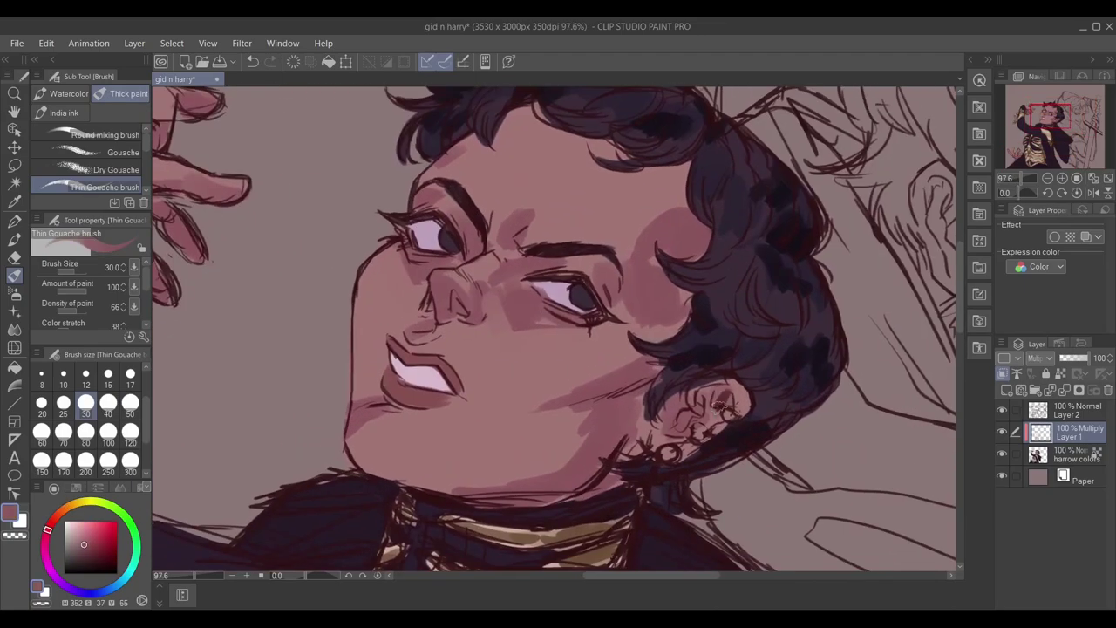
alt+click(402, 241)
drag(520, 285, 542, 308)
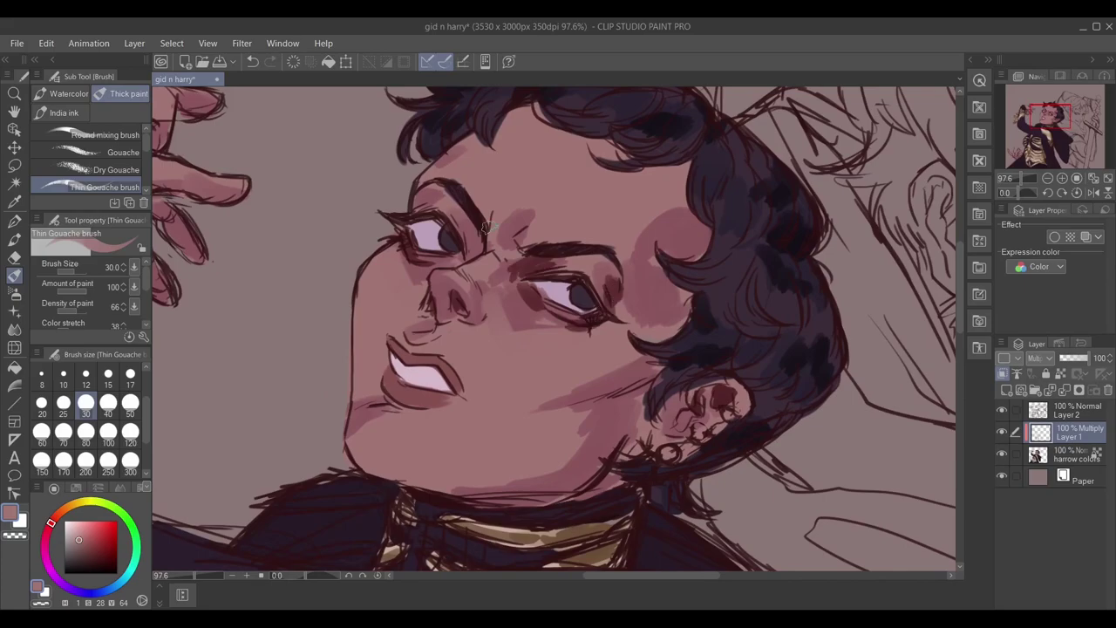
drag(638, 256, 695, 268)
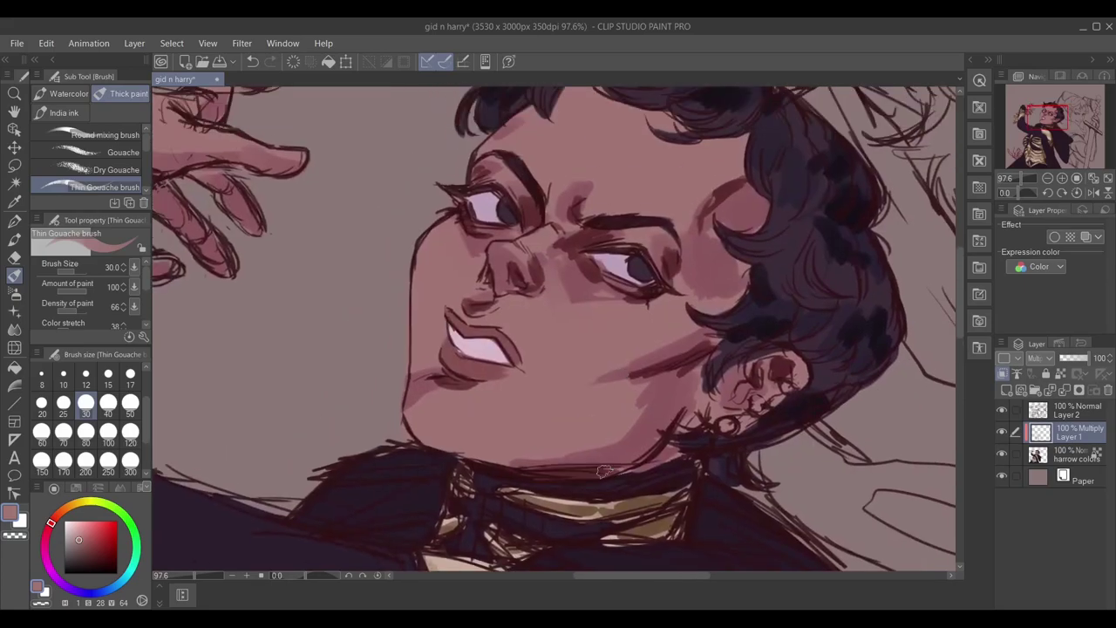
Deepen the rose shadows on the fingers and palms of the short-haired figure's hands.
drag(262, 262, 489, 310)
drag(426, 554, 469, 384)
scroll(469, 384, down, 3)
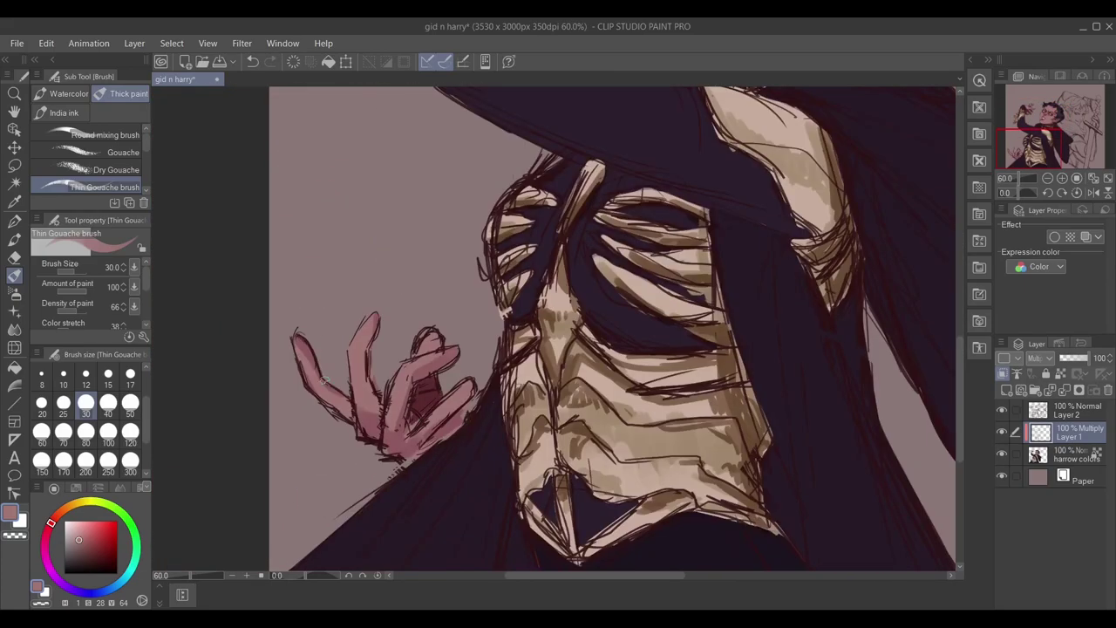
drag(451, 428, 276, 575)
click(85, 431)
drag(615, 300, 807, 471)
click(1073, 410)
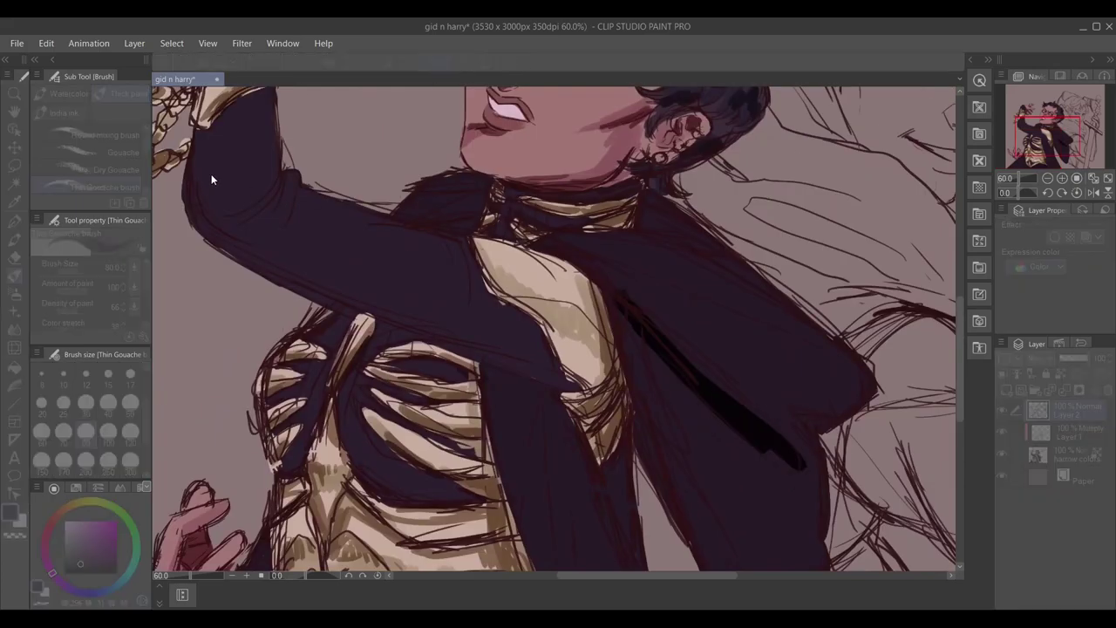
Shade the folds of the dark cape, sleeve and bodice in purple on the Multiply layer with the Sketch-color-line brush.
click(1064, 434)
key(p)
drag(759, 444, 723, 494)
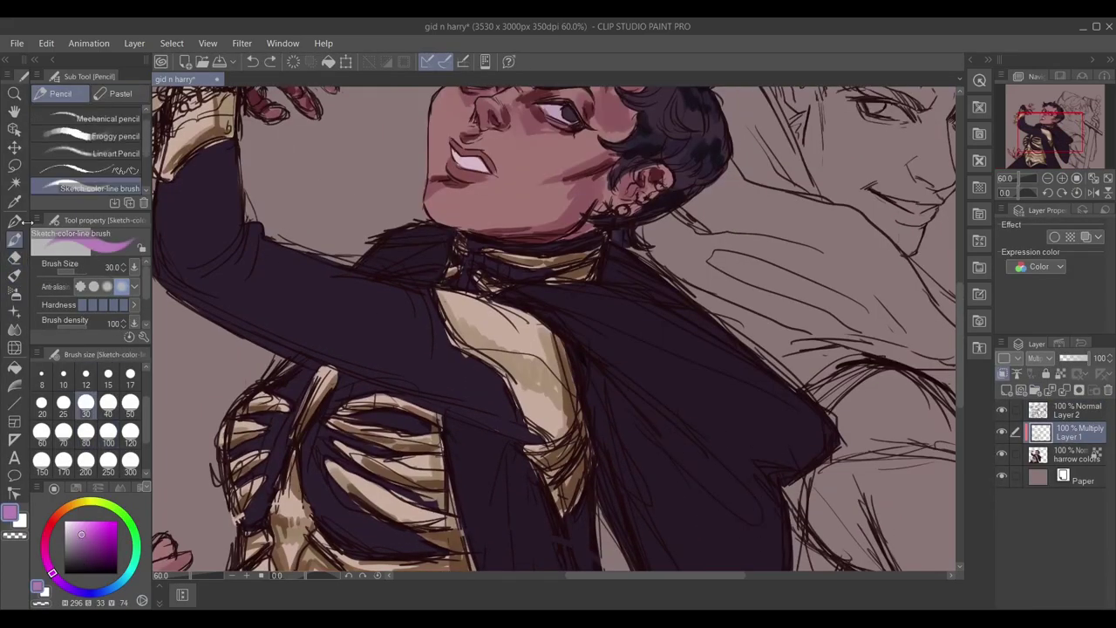
drag(618, 469, 549, 333)
drag(657, 144, 658, 219)
drag(208, 151, 274, 344)
drag(399, 344, 585, 110)
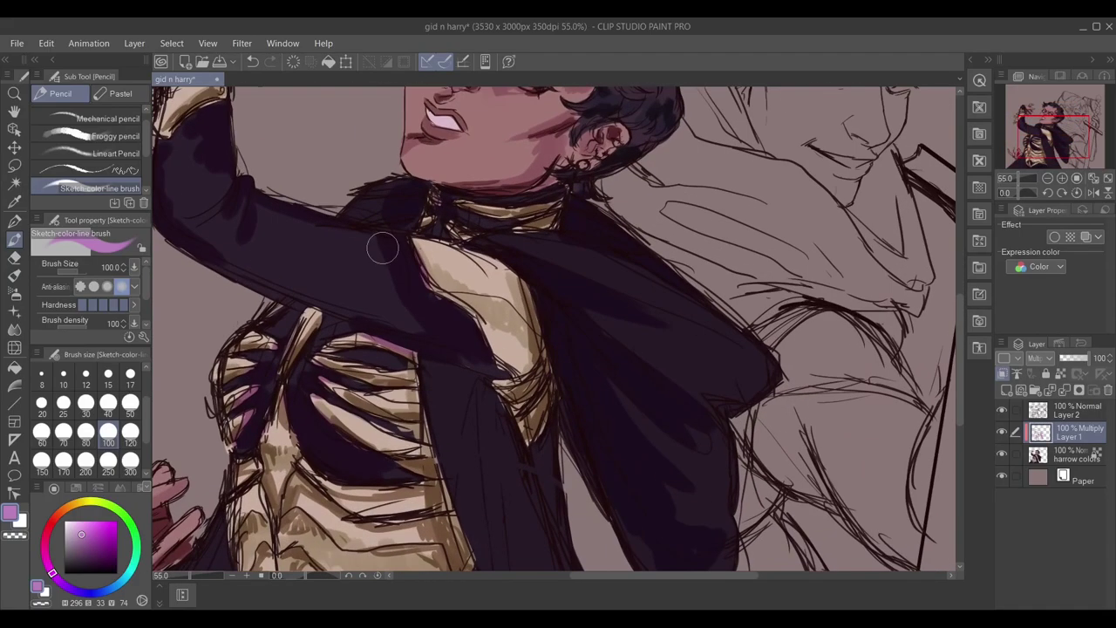
drag(382, 248, 259, 206)
mouse_move(585, 356)
mouse_down()
mouse_move(588, 343)
mouse_move(698, 423)
mouse_move(254, 525)
mouse_up()
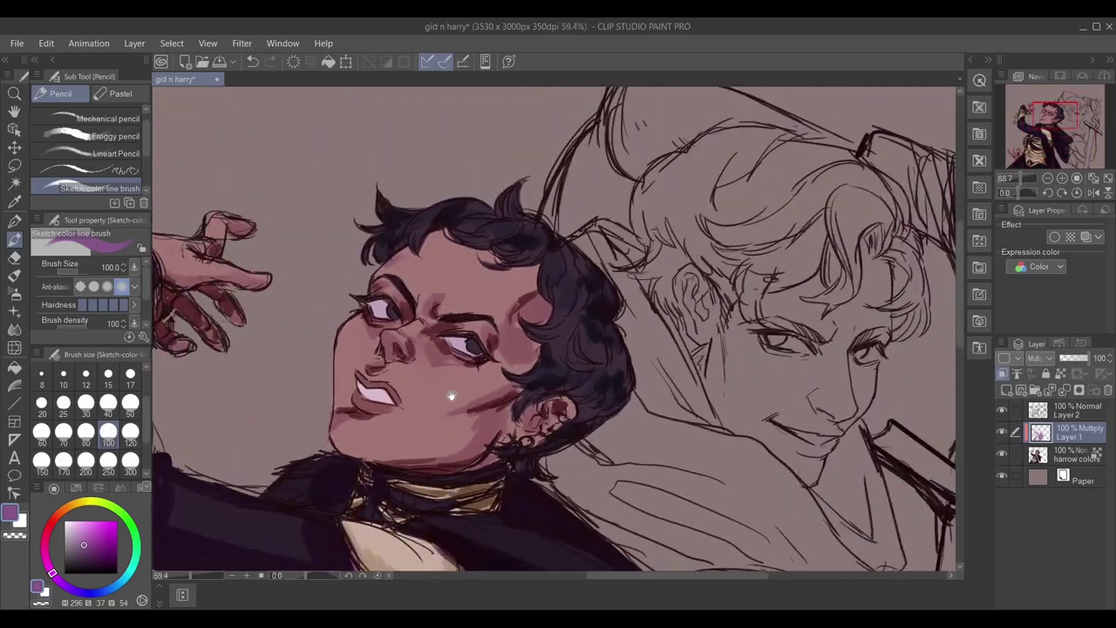
Merge the Multiply layer into harrow colors and cover the purple spill along the bone shoulder piece in brown.
scroll(451, 396, up, 2)
alt+click(472, 266)
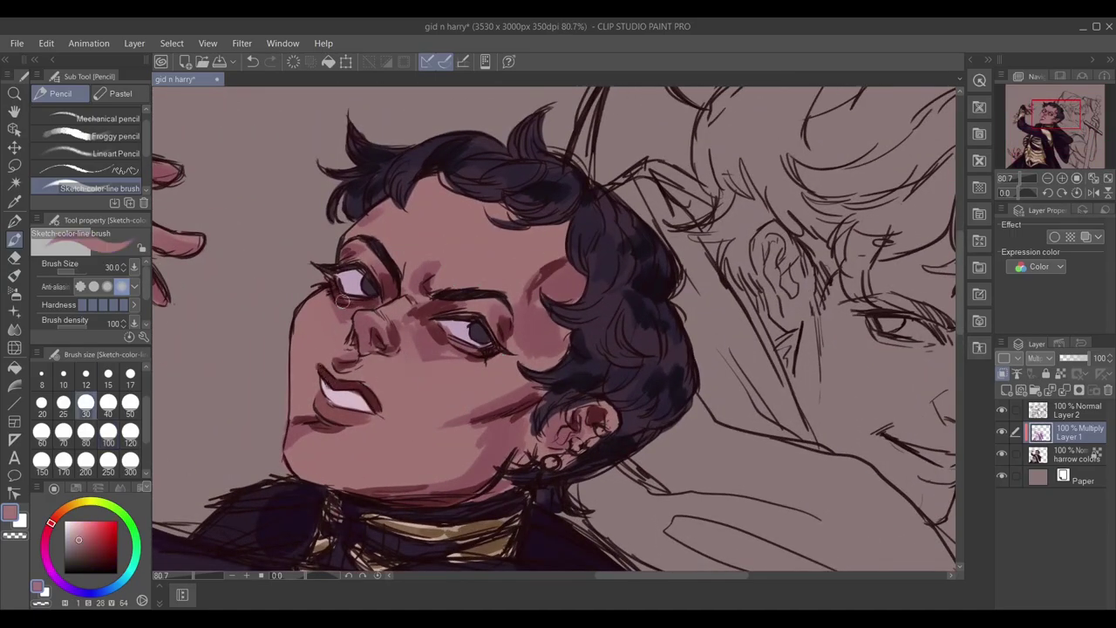
key(ctrl+e)
alt+click(495, 357)
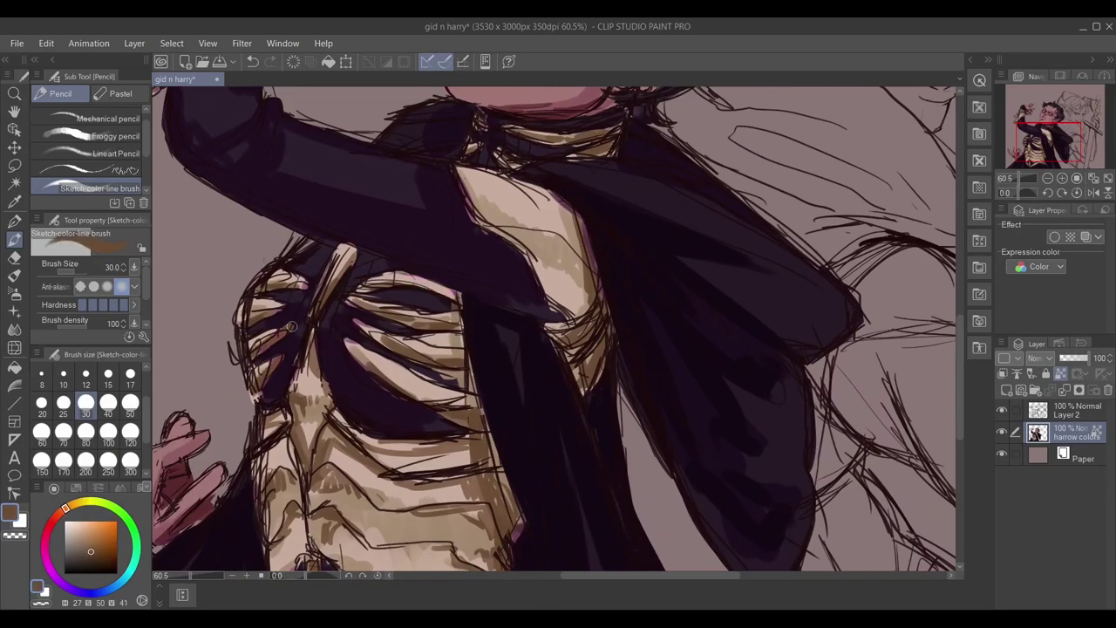
drag(461, 166, 558, 305)
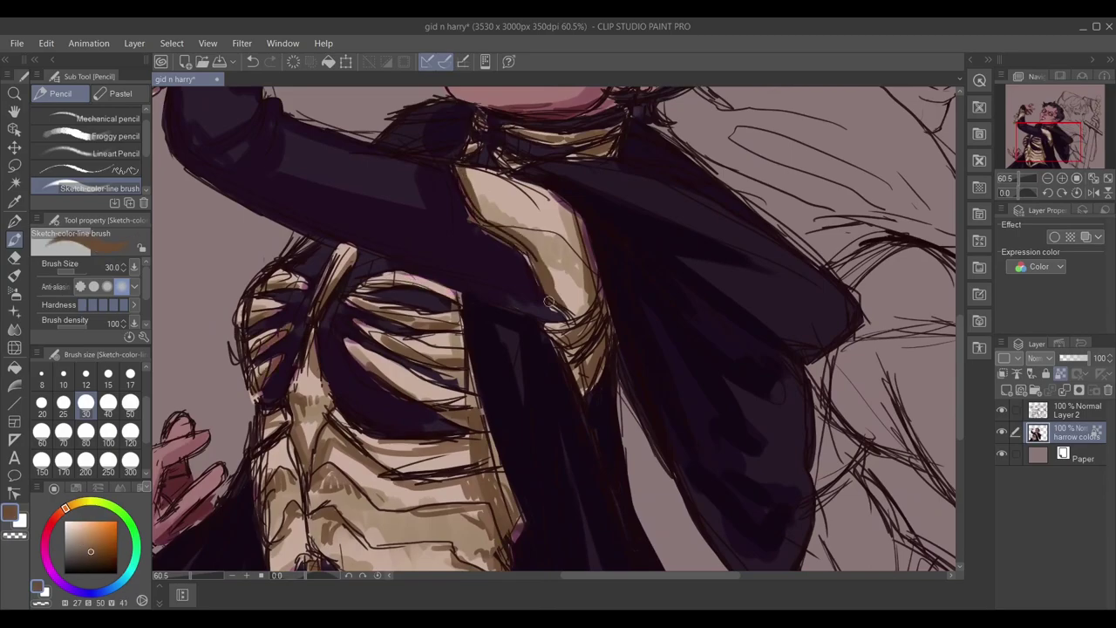
drag(508, 539, 556, 468)
drag(403, 501, 413, 485)
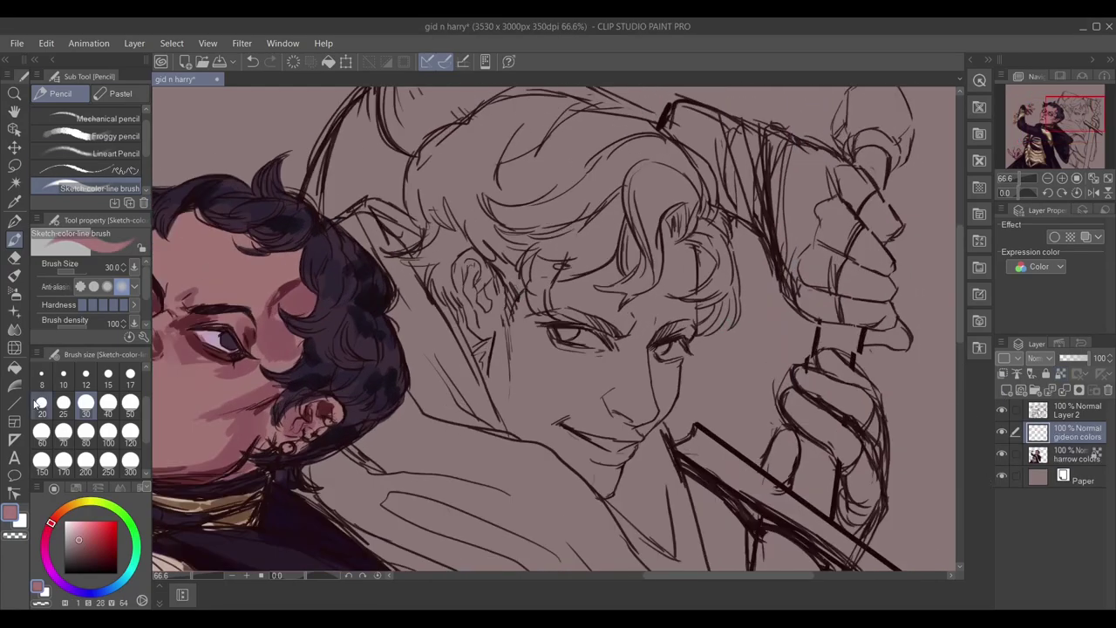
Choose a reddish brown and lay the second figure's base skin colour on the face, ear and fingers in gideon colors.
click(87, 540)
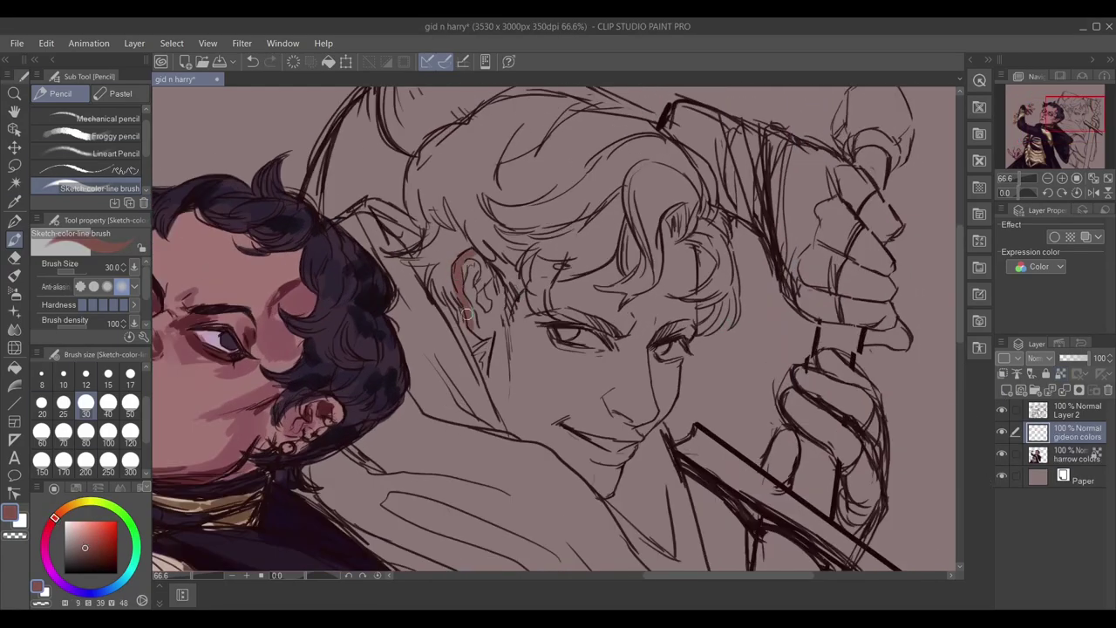
mouse_move(467, 309)
mouse_down()
mouse_move(479, 346)
mouse_move(579, 469)
mouse_up()
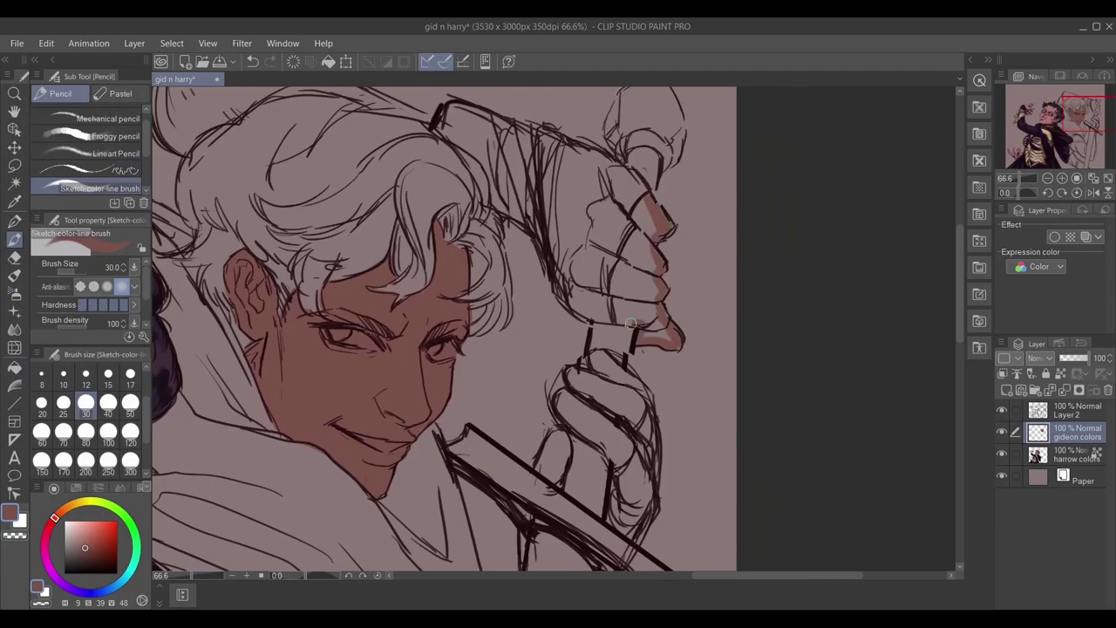
drag(634, 210, 521, 62)
mouse_move(480, 207)
mouse_down()
mouse_move(511, 235)
mouse_move(531, 168)
mouse_move(452, 230)
mouse_move(513, 287)
mouse_move(508, 234)
mouse_up()
mouse_move(452, 281)
mouse_down()
mouse_move(423, 337)
mouse_move(687, 65)
mouse_up()
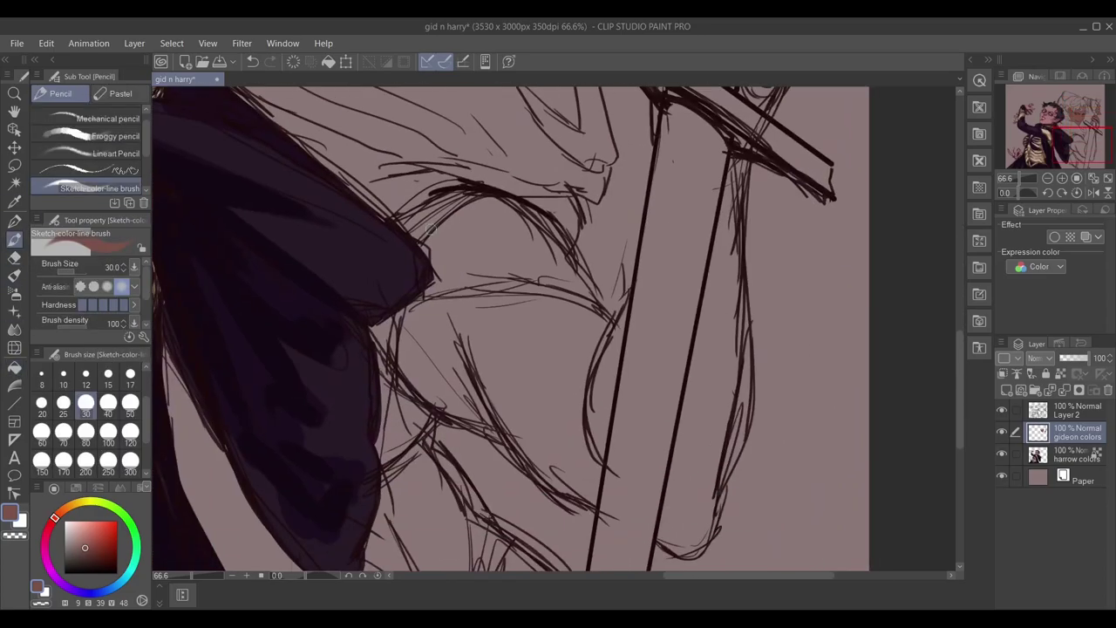
Outline the second figure's shoulder and upper arm in reddish brown and fill the enclosed area.
mouse_move(430, 294)
mouse_down()
mouse_move(401, 362)
mouse_move(585, 501)
mouse_up()
key(g)
click(506, 367)
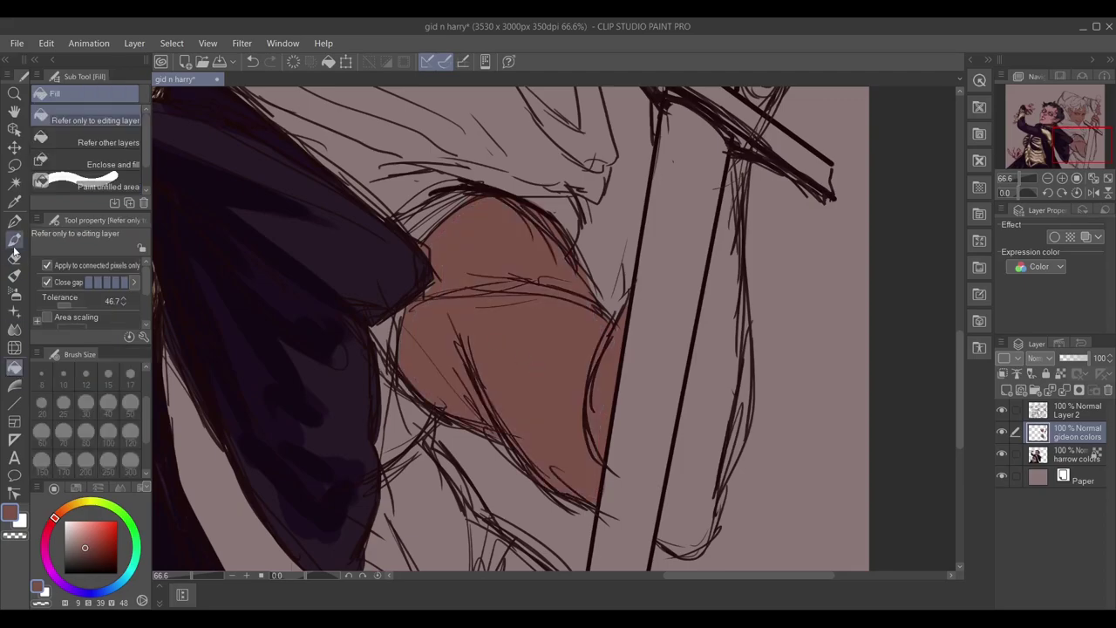
Outline the forearm area beyond the sword blade in reddish brown and fill it with the same skin colour.
key(p)
drag(746, 358, 689, 549)
drag(705, 359, 663, 537)
drag(737, 225, 744, 351)
drag(730, 187, 686, 407)
key(g)
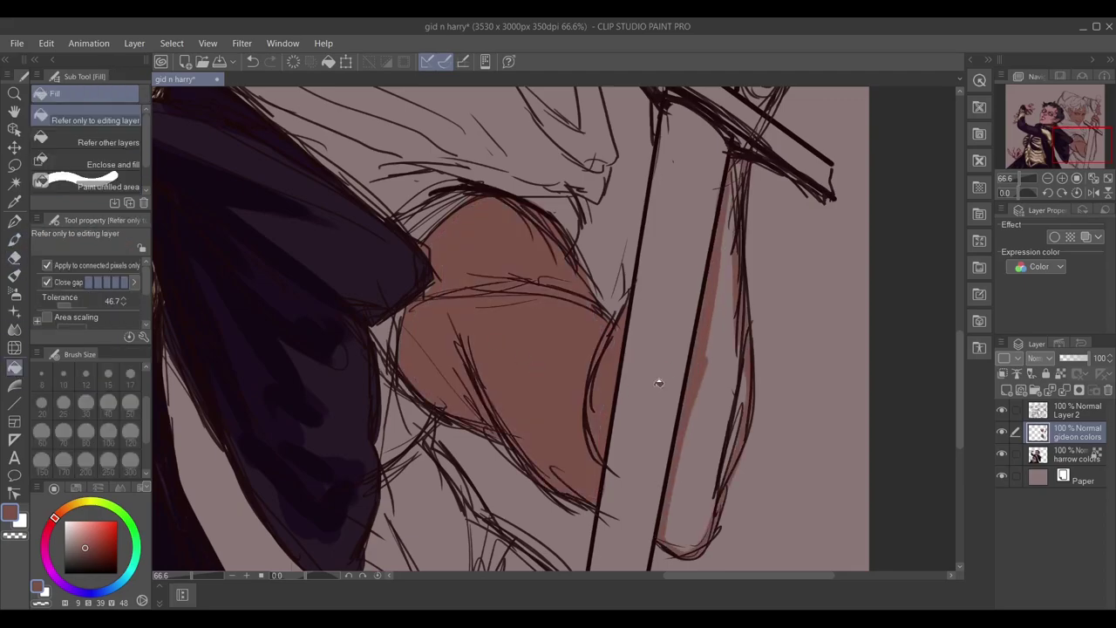
Outline the second figure's raised arm behind the head in reddish brown and fill it.
scroll(555, 331, up, 10)
key(p)
drag(526, 94, 417, 259)
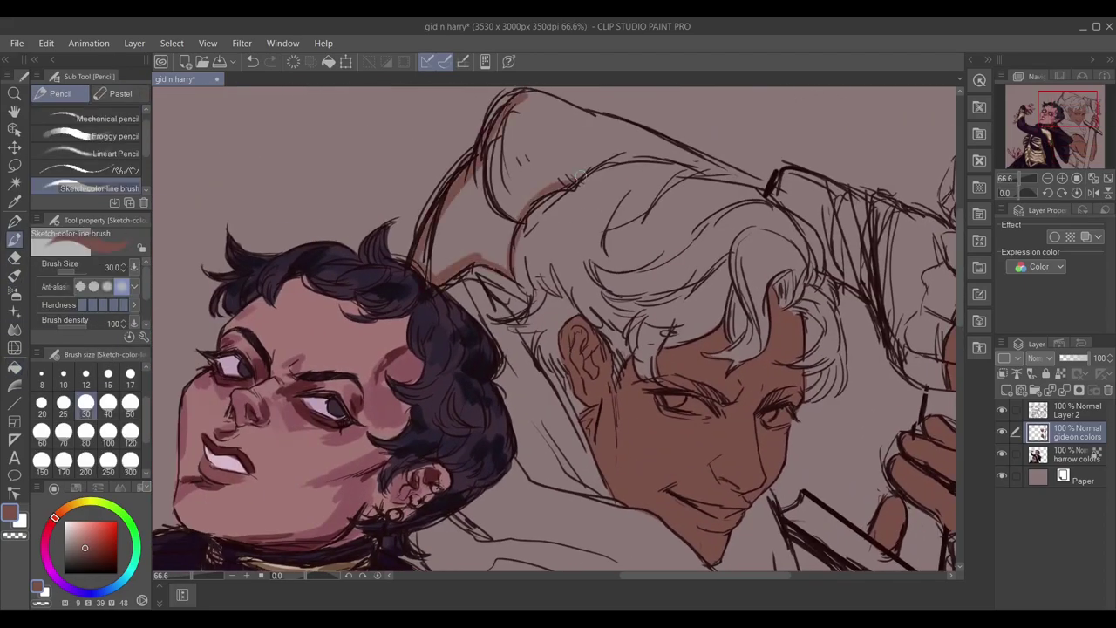
drag(569, 185, 771, 158)
drag(523, 139, 703, 164)
key(g)
scroll(581, 291, down, 5)
scroll(581, 291, up, 1)
Trace the edges of the second figure's hair in bright red and fill the hair with it.
key(p)
drag(507, 101, 447, 229)
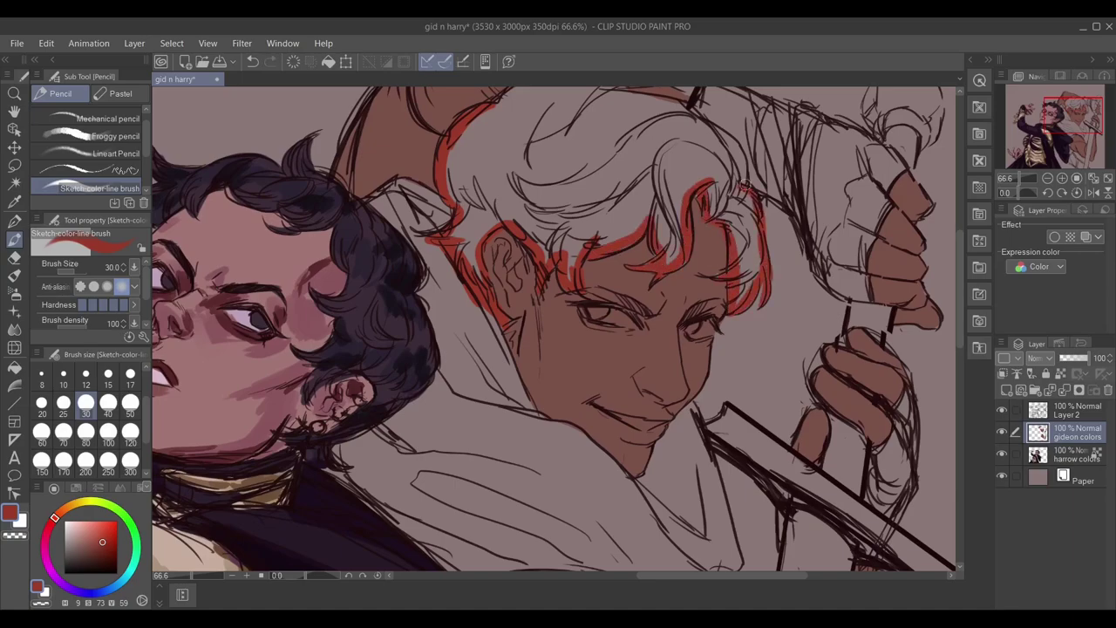
scroll(558, 331, down, 2)
key(g)
click(454, 174)
key(p)
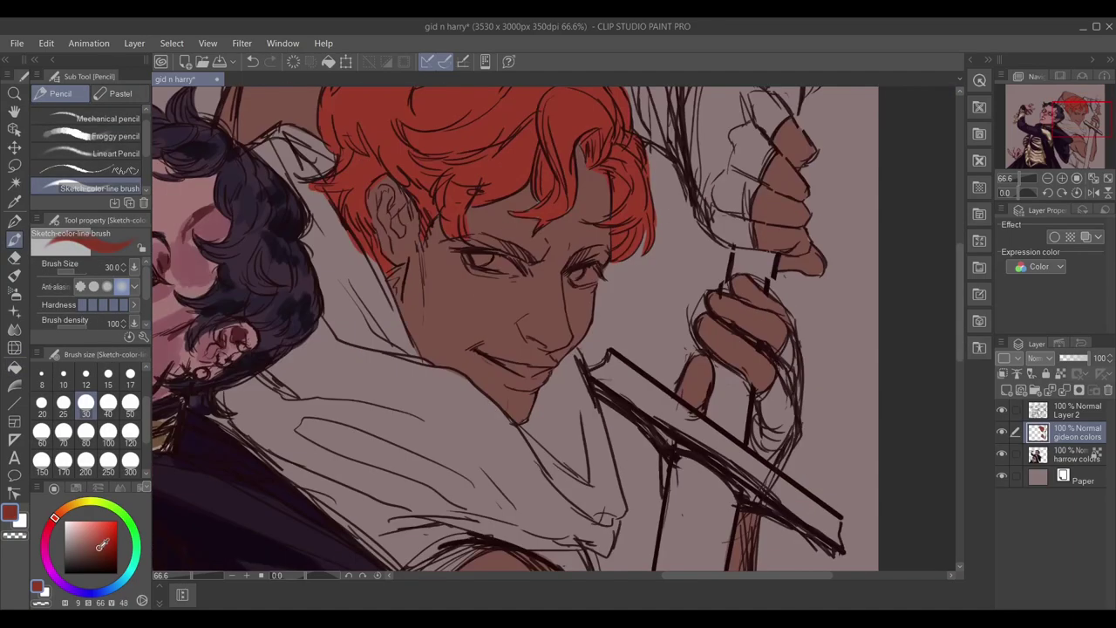
Paint the second figure's eyebrows dark red, the eye whites pale pink and the irises amber.
scroll(602, 250, up, 2)
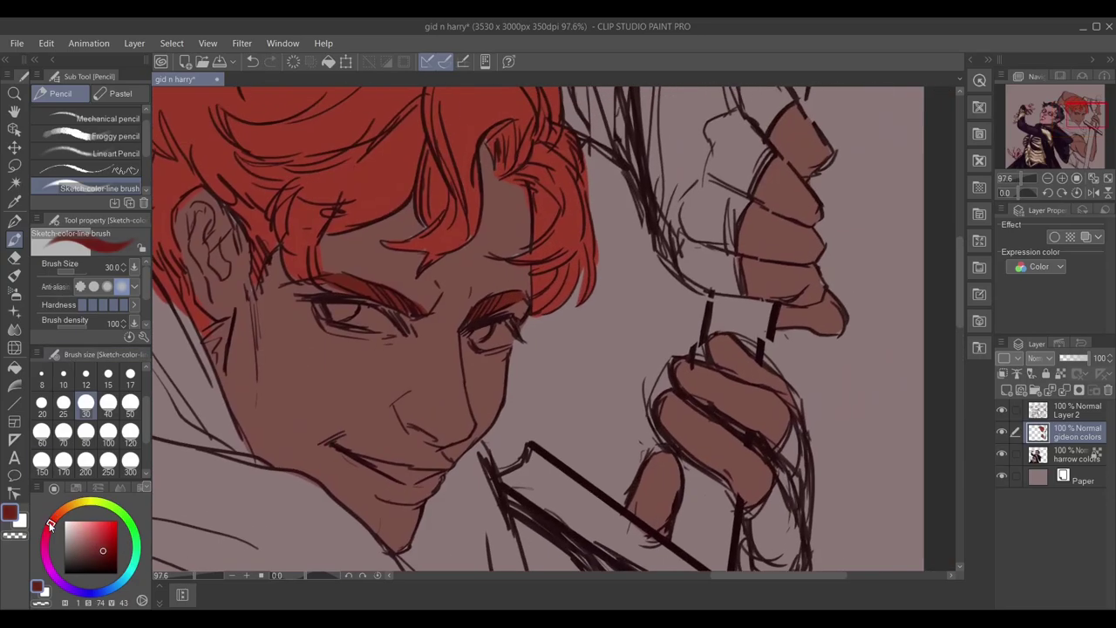
drag(327, 306, 393, 325)
drag(476, 330, 510, 345)
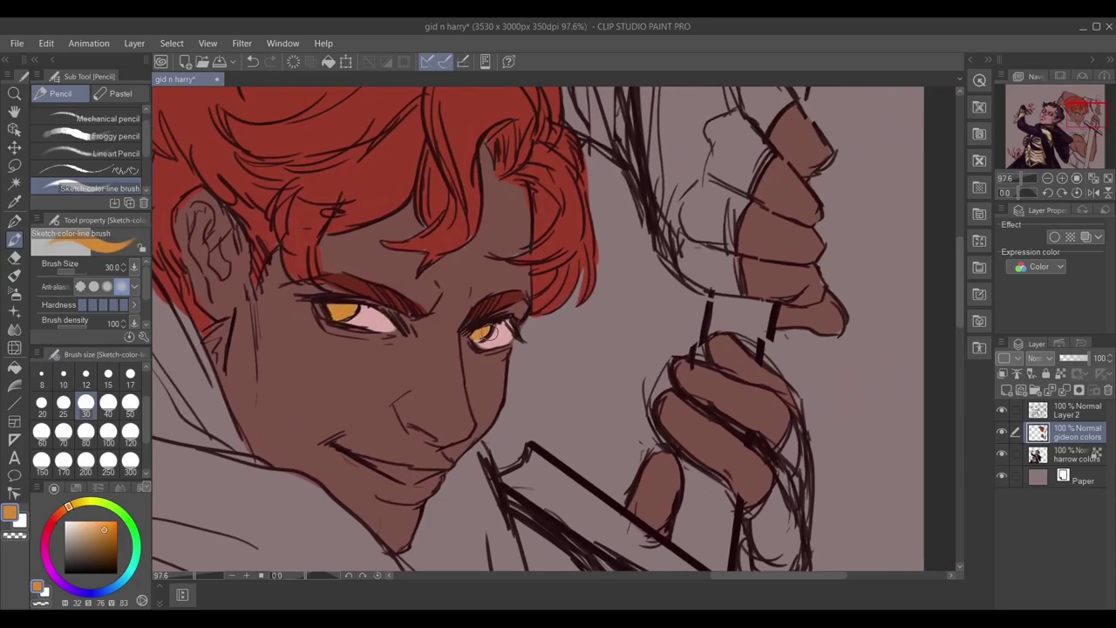
Colour the second figure's teeth pale pink and the lips a muted reddish tone.
scroll(330, 255, down, 2)
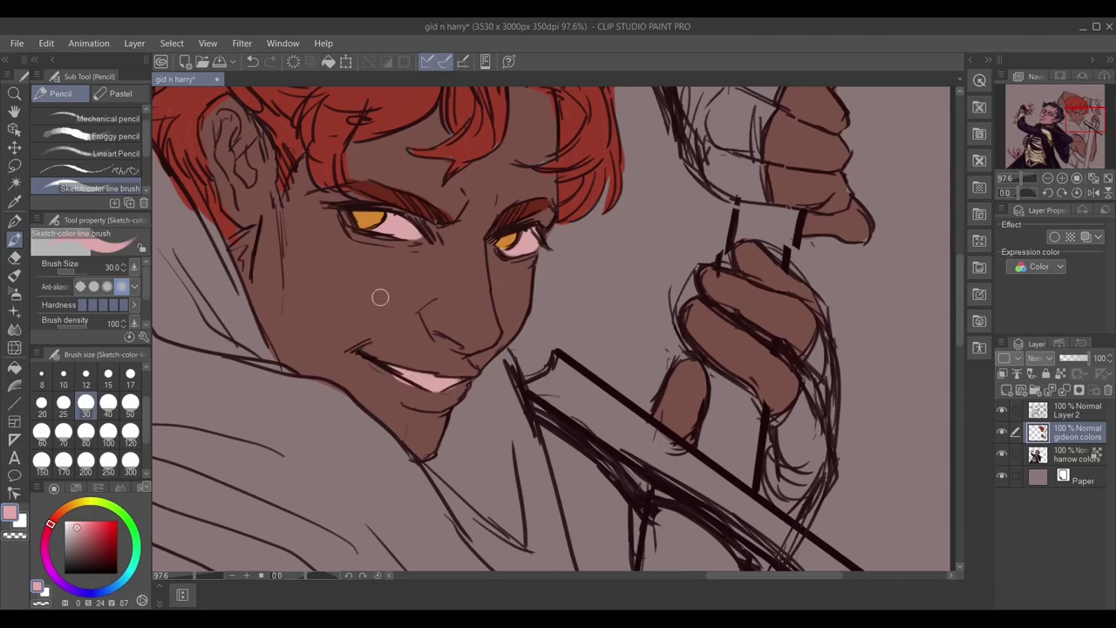
alt+click(382, 372)
drag(383, 359, 478, 377)
scroll(449, 399, down, 4)
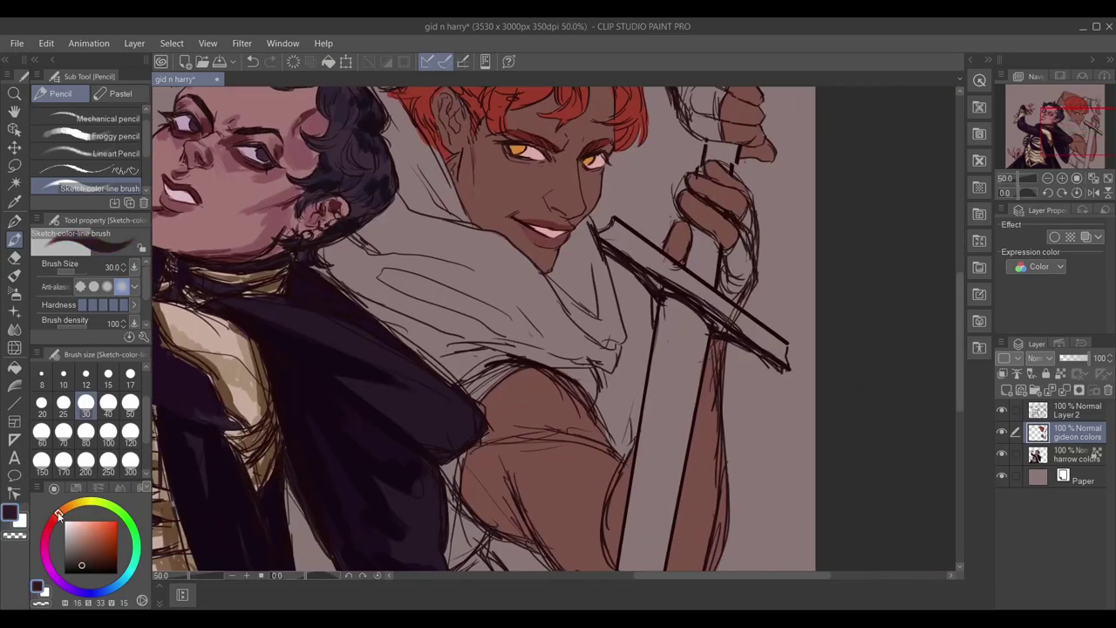
Choose a near-black reddish brown, outline the second figure's hood and high collar, and fill them.
drag(58, 515, 52, 522)
key(ctrl+plus)
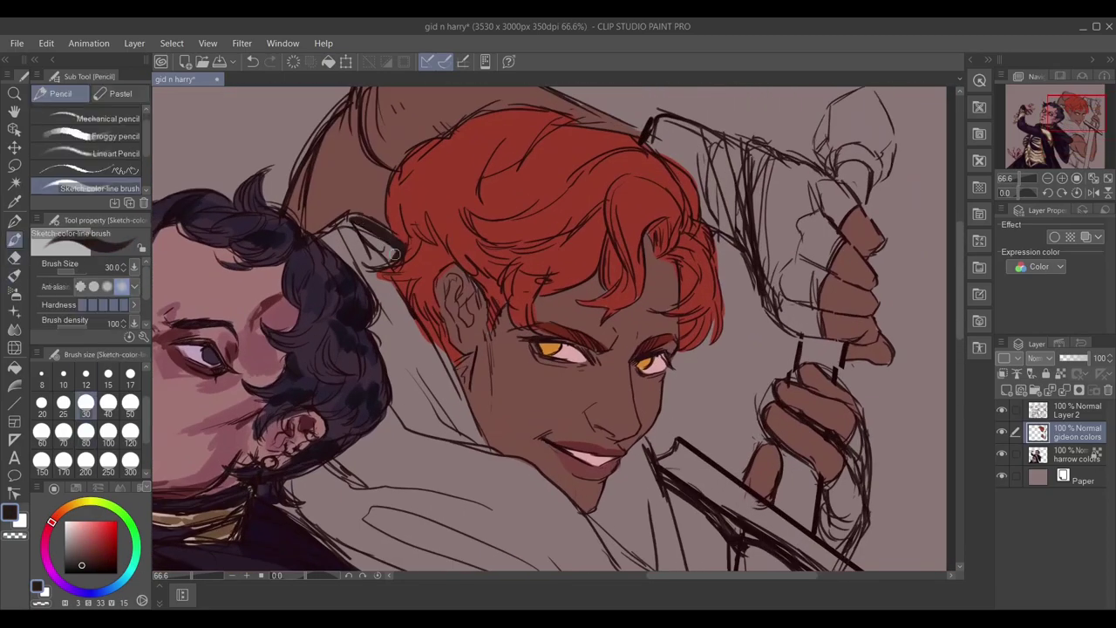
drag(398, 245, 448, 367)
scroll(384, 209, down, 3)
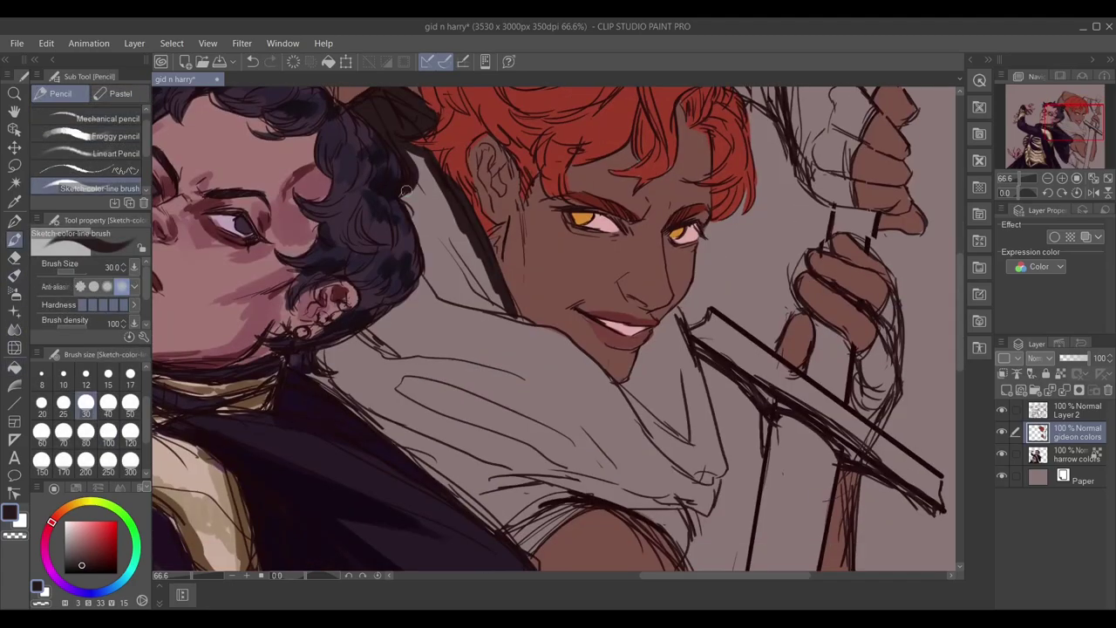
scroll(352, 290, right, 3)
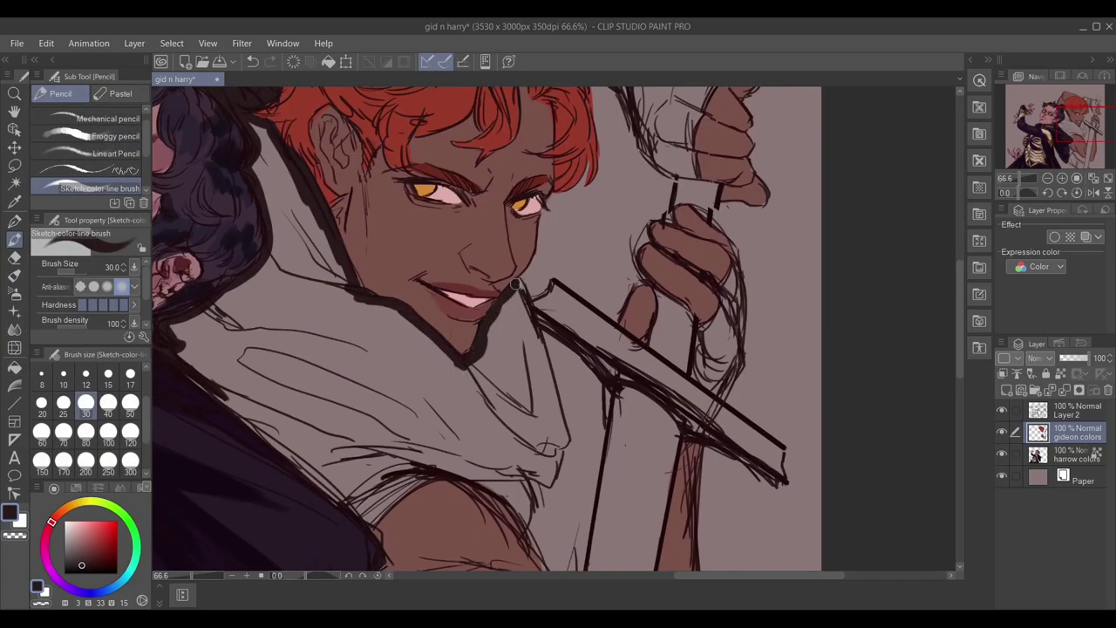
drag(513, 288, 561, 437)
drag(236, 358, 280, 450)
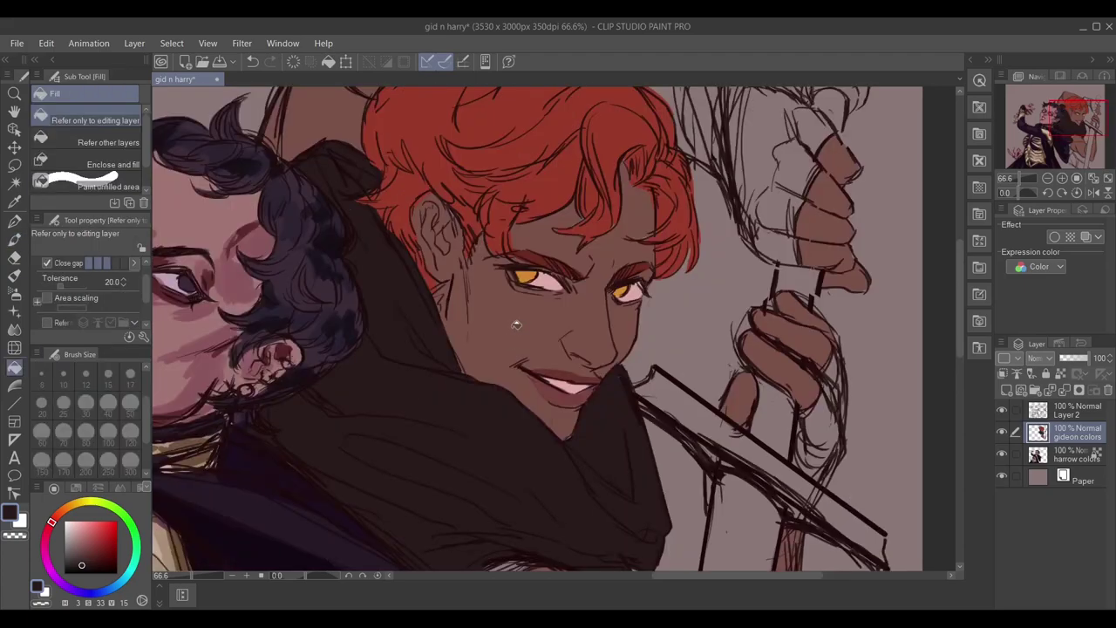
Extend the near-black clothing around the shoulder and down the torso below the arm, outlining at brush size 100 and filling.
scroll(454, 301, down, 5)
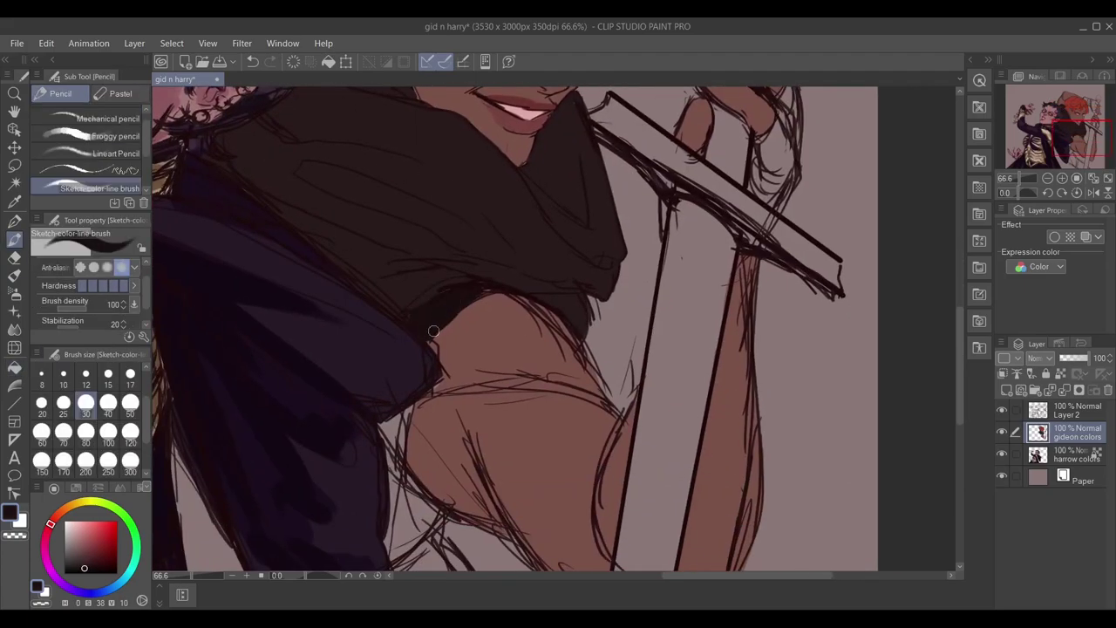
scroll(455, 313, down, 3)
scroll(460, 271, up, 3)
mouse_move(520, 264)
mouse_down()
mouse_move(541, 340)
mouse_move(488, 558)
mouse_move(645, 558)
mouse_move(446, 416)
mouse_move(582, 518)
mouse_move(410, 480)
mouse_up()
key(ctrl+0)
scroll(554, 330, up, 3)
click(108, 431)
drag(523, 366, 436, 480)
drag(489, 384, 611, 515)
drag(620, 471, 581, 286)
key(g)
click(502, 354)
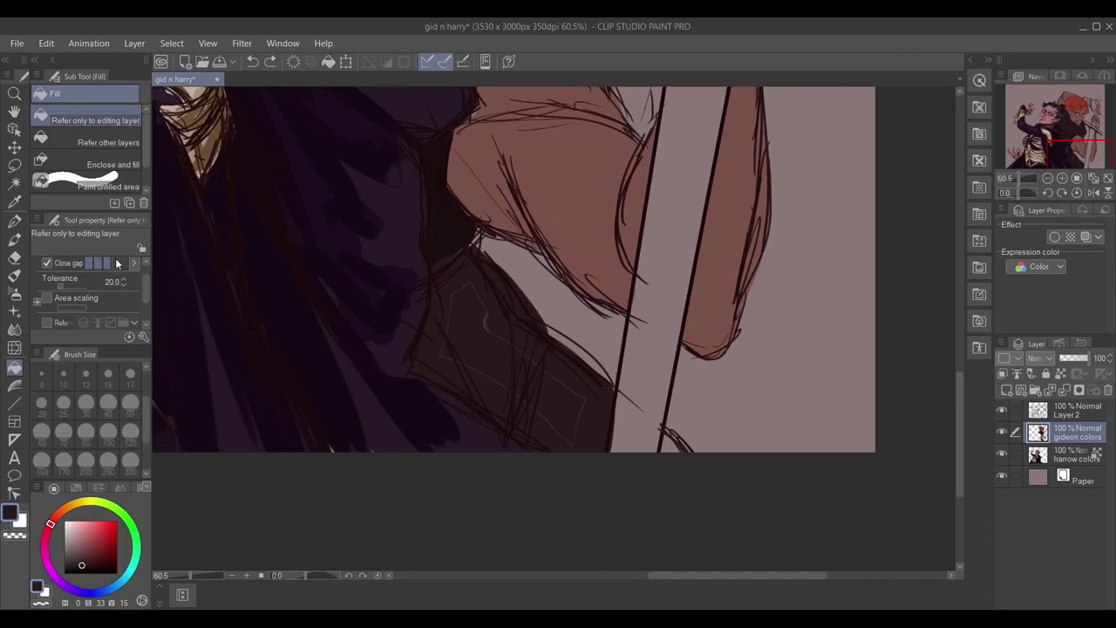
Reduce the brush to size 60 and paint the glove on the second figure's lower sword hand near-black.
key(p)
scroll(456, 348, up, 5)
scroll(660, 210, right, 3)
key(bracketleft)
key(bracketleft)
key(bracketleft)
drag(660, 209, 668, 255)
mouse_move(639, 341)
mouse_down()
mouse_move(618, 401)
mouse_move(610, 523)
mouse_up()
Outline the glove on the red-haired figure's raised forearm at brush size 60 and fill it near-black.
scroll(610, 524, up, 5)
scroll(610, 523, right, 2)
drag(536, 249, 513, 358)
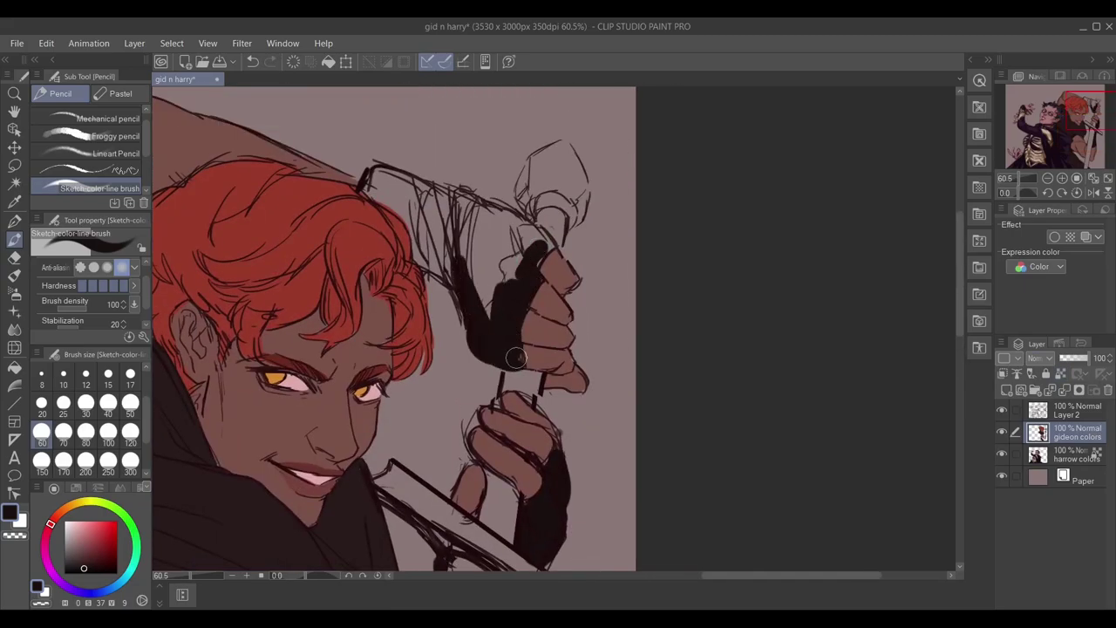
mouse_move(539, 247)
mouse_down()
mouse_move(456, 193)
mouse_move(424, 262)
mouse_up()
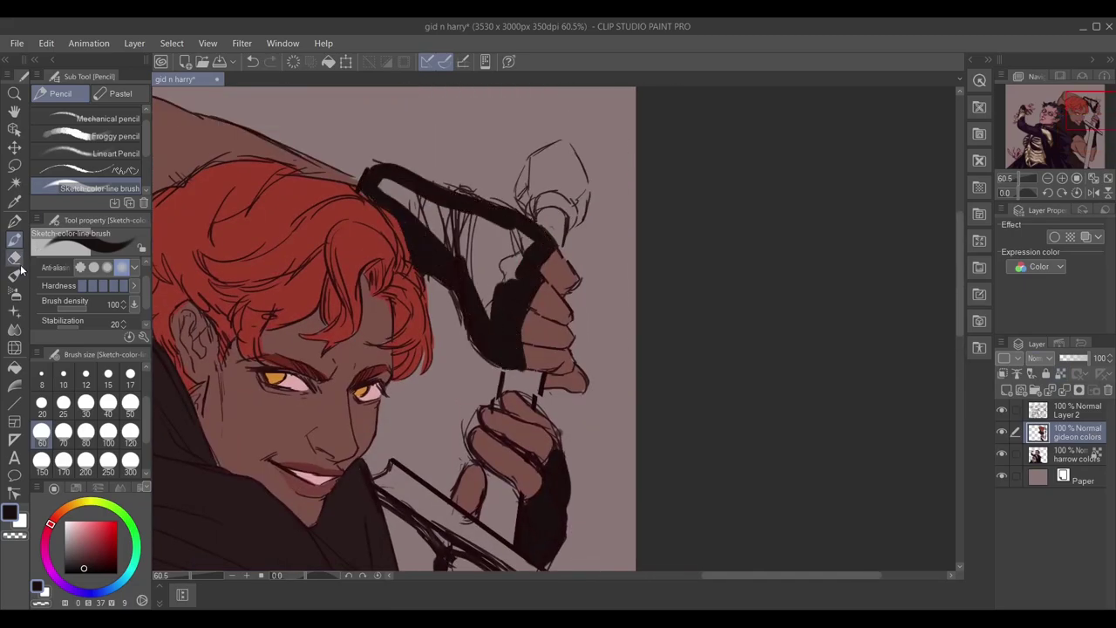
click(14, 258)
click(491, 250)
key(ctrl+z)
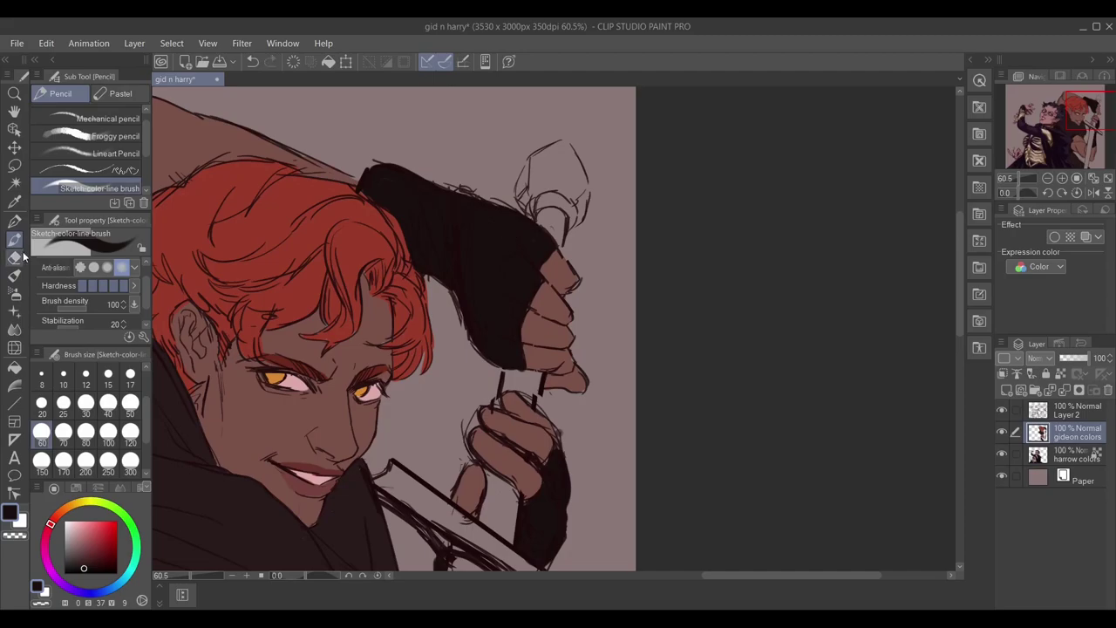
key(e)
scroll(491, 360, down, 3)
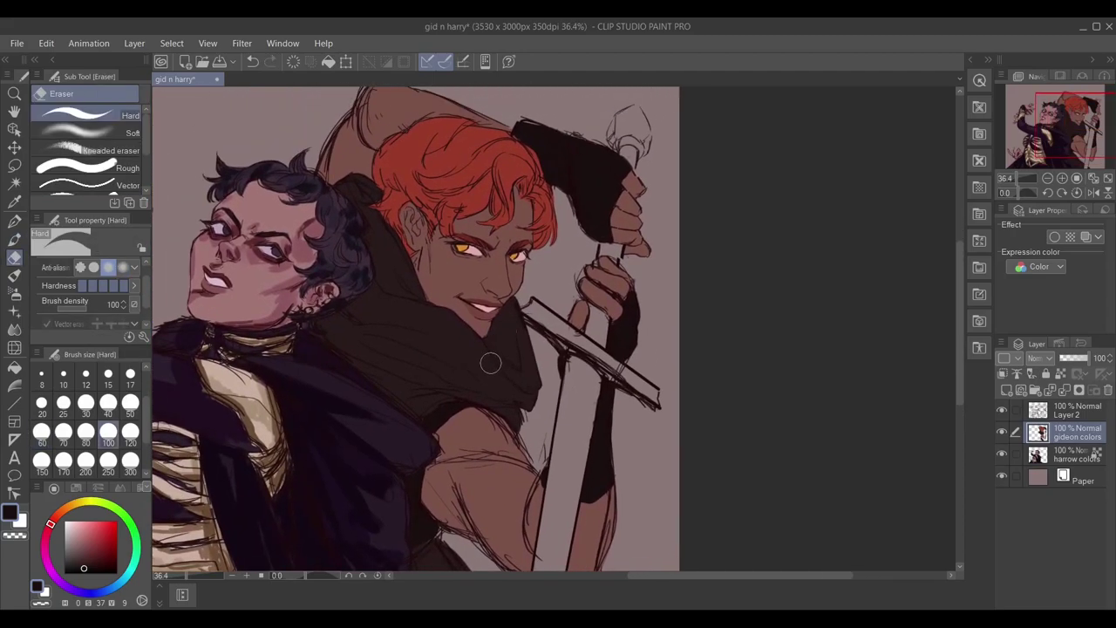
On a new layer, block in the sword blade in dark grey with straight edge lines and a fill.
scroll(491, 360, up, 2)
key(ctrl+shift+n)
click(73, 563)
key(p)
scroll(392, 305, up, 2)
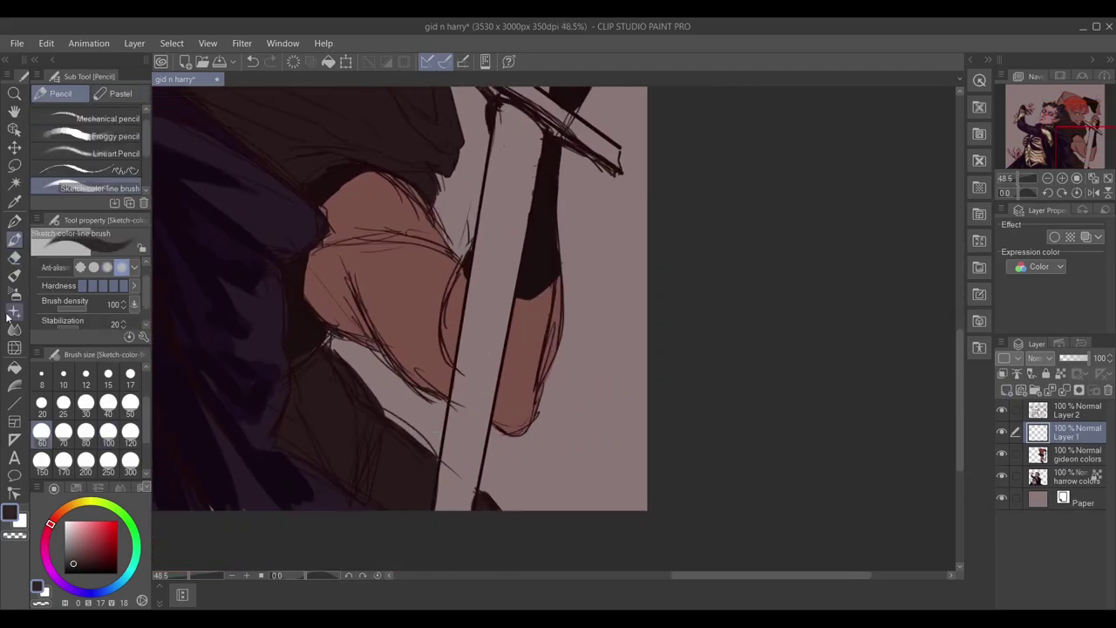
key(u)
drag(495, 105, 440, 511)
drag(546, 132, 470, 511)
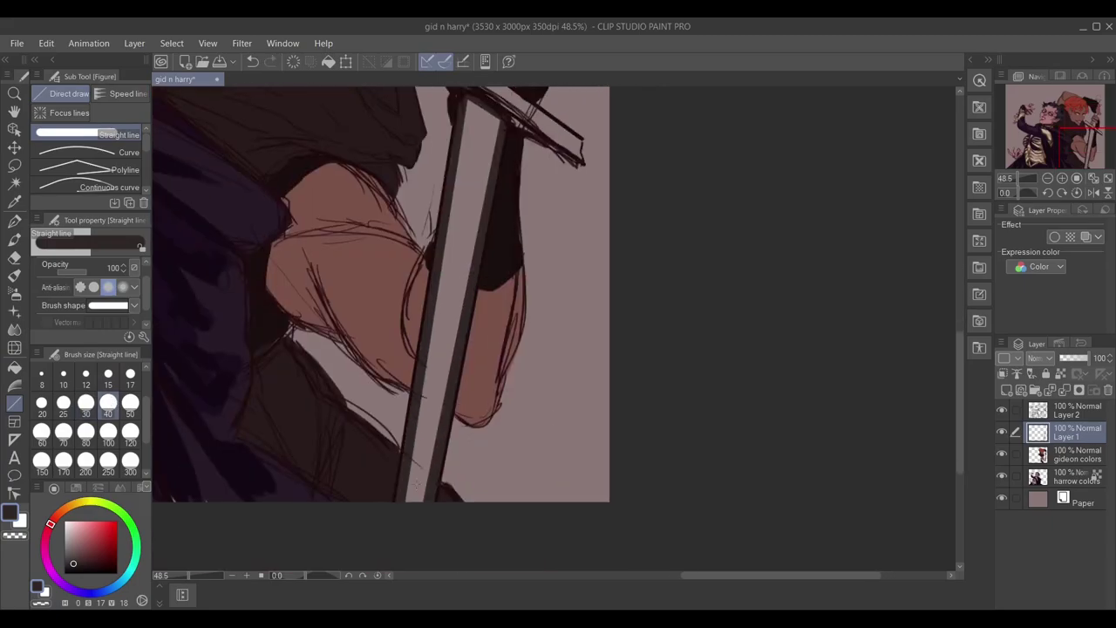
key(g)
click(449, 332)
Paint the sword's crossguard, grip and pommel in the same dark grey at brush size 60.
key(p)
drag(524, 113, 485, 358)
drag(375, 266, 488, 360)
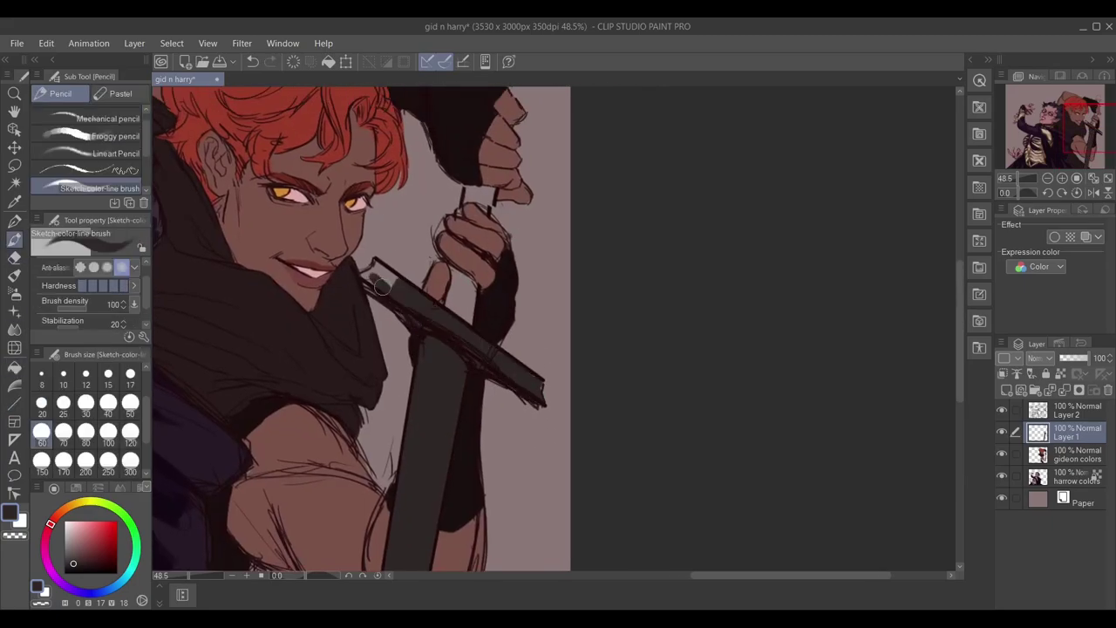
drag(471, 190, 490, 208)
drag(490, 208, 419, 417)
drag(445, 240, 433, 301)
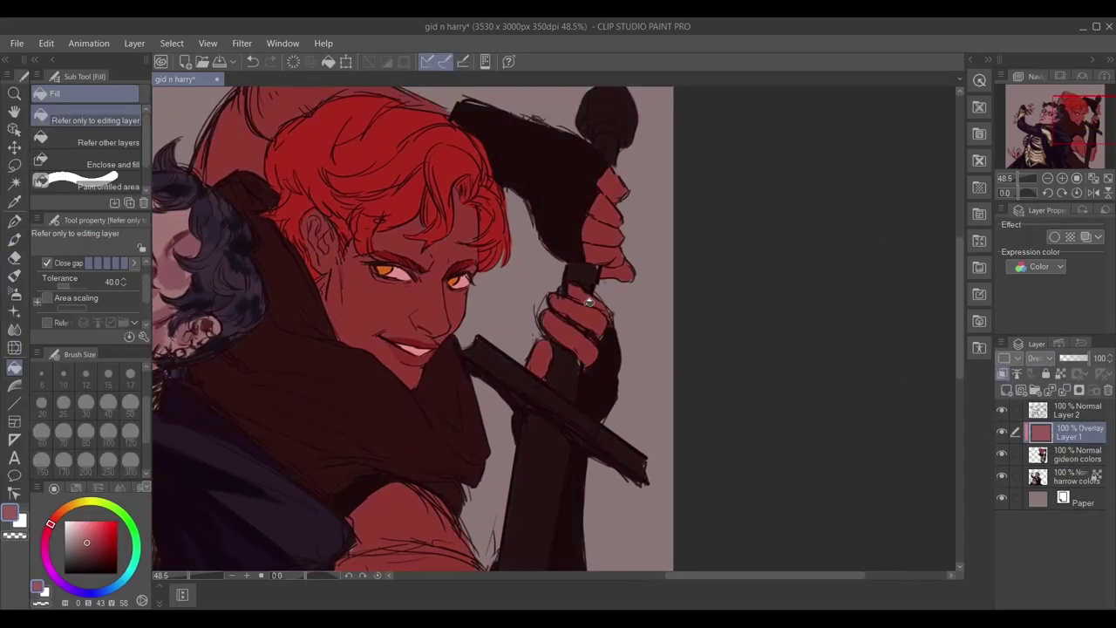
Discard the reddish overlay layer and add a Multiply layer clipped to the red-haired figure's colours.
drag(1088, 358, 1065, 357)
click(1089, 394)
scroll(507, 218, up, 4)
key(b)
click(1007, 390)
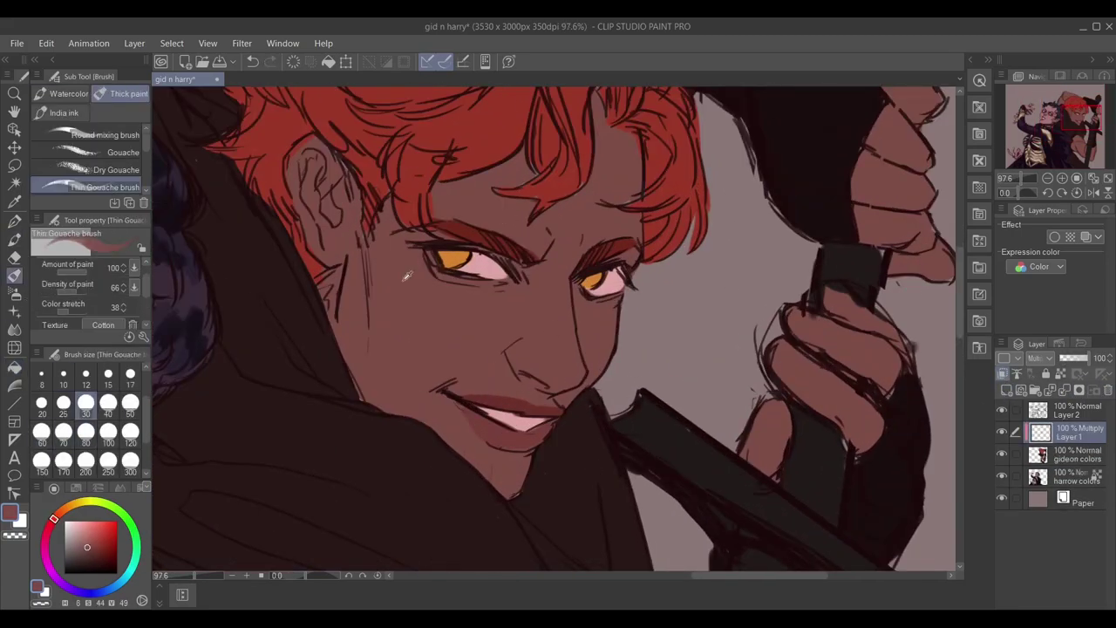
Shade the red-haired figure's face, ear and neck with the Thin Gouache brush at size 30 in a sampled skin tone.
alt+click(417, 277)
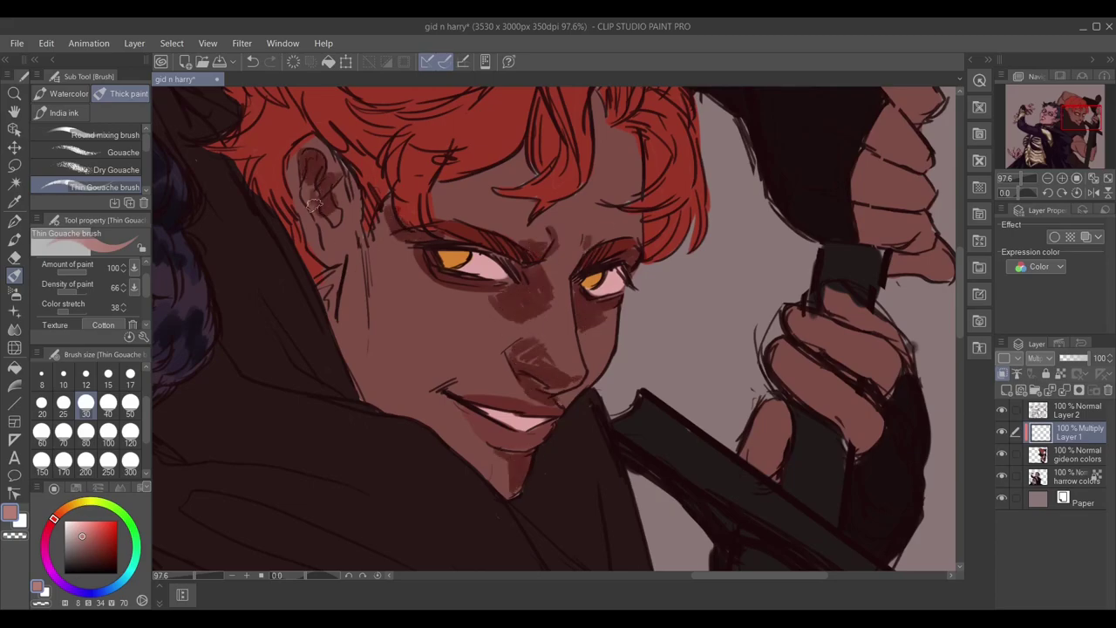
drag(320, 209, 336, 175)
drag(359, 252, 375, 397)
drag(375, 349, 332, 331)
drag(348, 235, 506, 301)
drag(541, 227, 525, 339)
drag(412, 272, 293, 258)
Add skin shadows to the fingers around the sword grip and to the raised arm, enlarging the brush to size 50.
drag(559, 402, 602, 306)
drag(610, 349, 689, 253)
drag(727, 317, 623, 501)
drag(611, 244, 633, 423)
drag(268, 202, 553, 332)
drag(370, 170, 310, 358)
drag(231, 388, 399, 187)
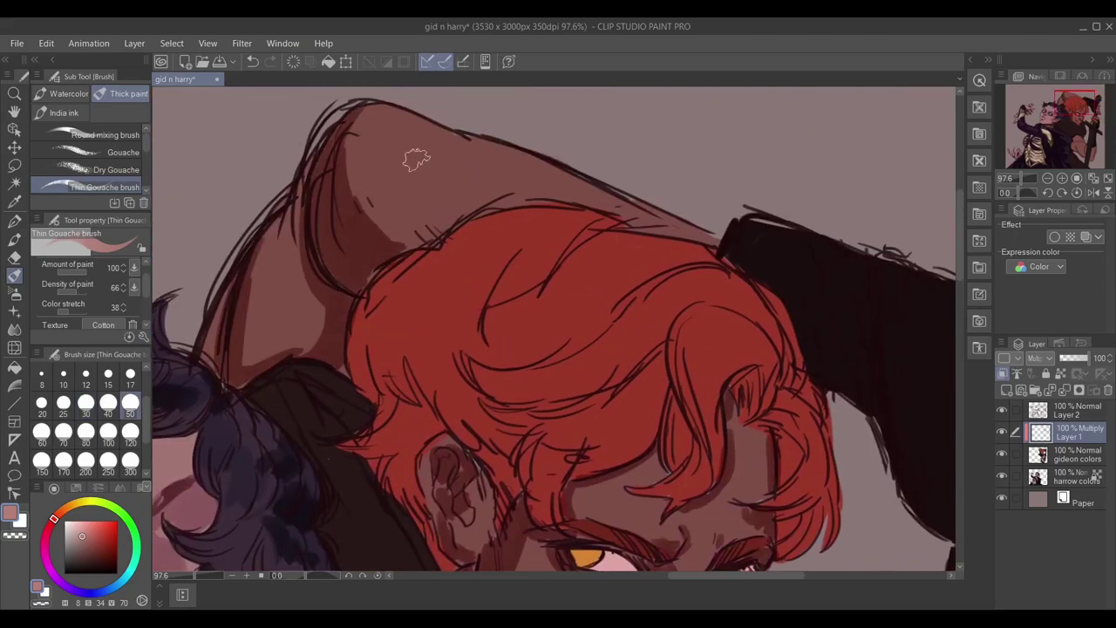
drag(410, 287, 309, 174)
drag(348, 262, 332, 236)
drag(273, 131, 393, 232)
Shade the upper arm and forearm of the lower sword arm with the gouache brush at size 70.
scroll(393, 232, down, 3)
mouse_move(454, 262)
mouse_down()
mouse_move(540, 349)
mouse_move(607, 450)
mouse_move(432, 379)
mouse_up()
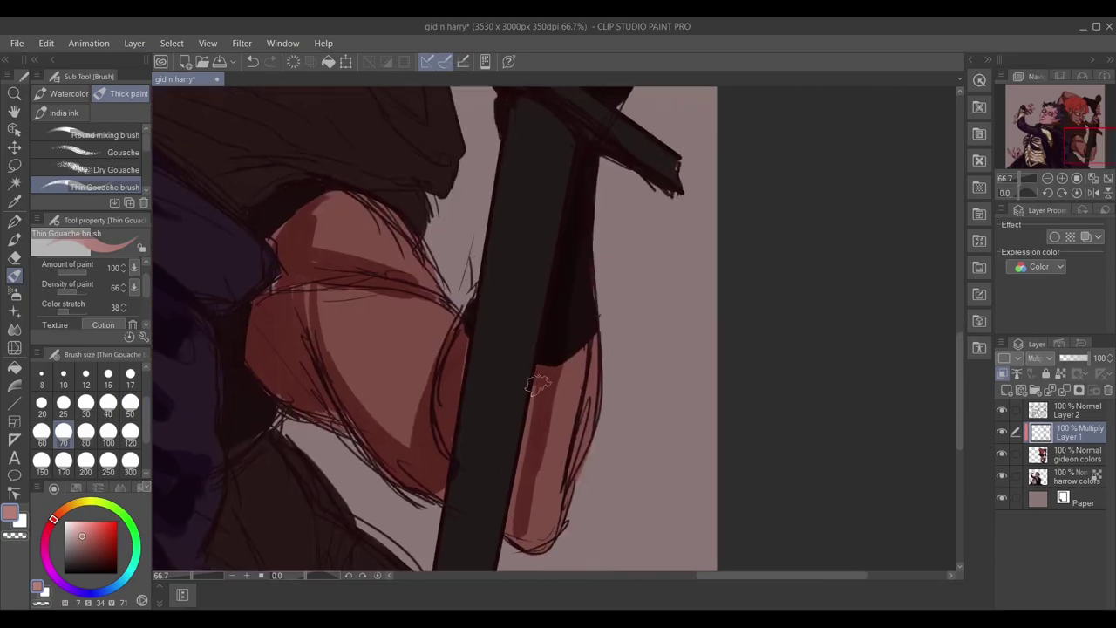
scroll(427, 305, down, 2)
mouse_move(428, 305)
mouse_down()
mouse_move(558, 558)
mouse_move(500, 437)
mouse_move(455, 288)
mouse_move(552, 263)
mouse_up()
scroll(499, 438, up, 2)
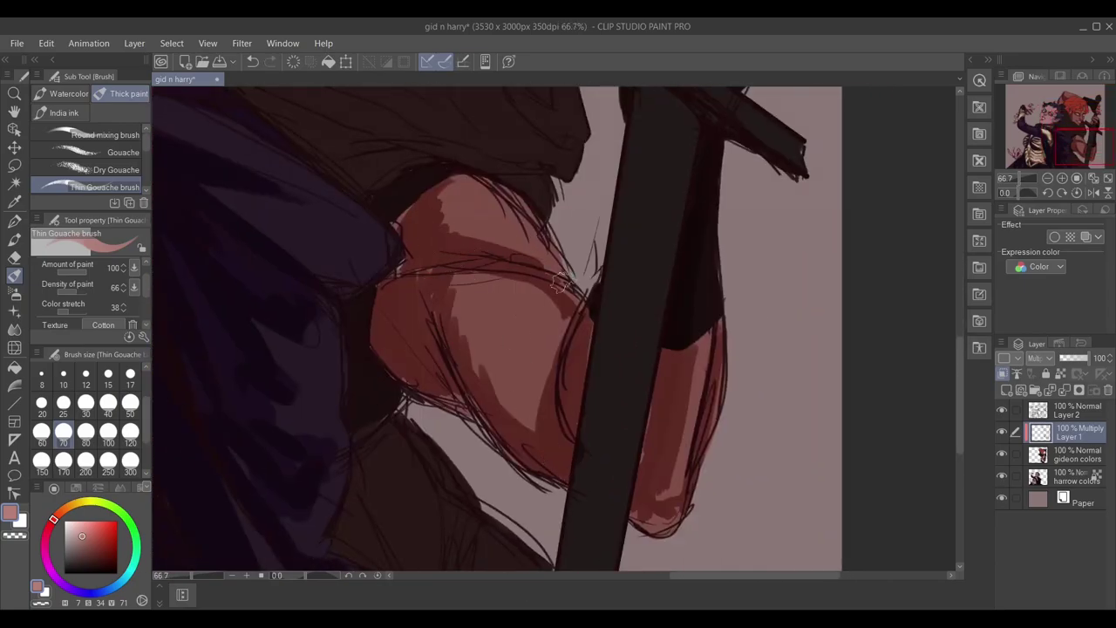
Sample the hair's red and paint shadow locks throughout the red-haired figure's curls at brush size 70.
scroll(510, 441, down, 3)
scroll(510, 436, up, 2)
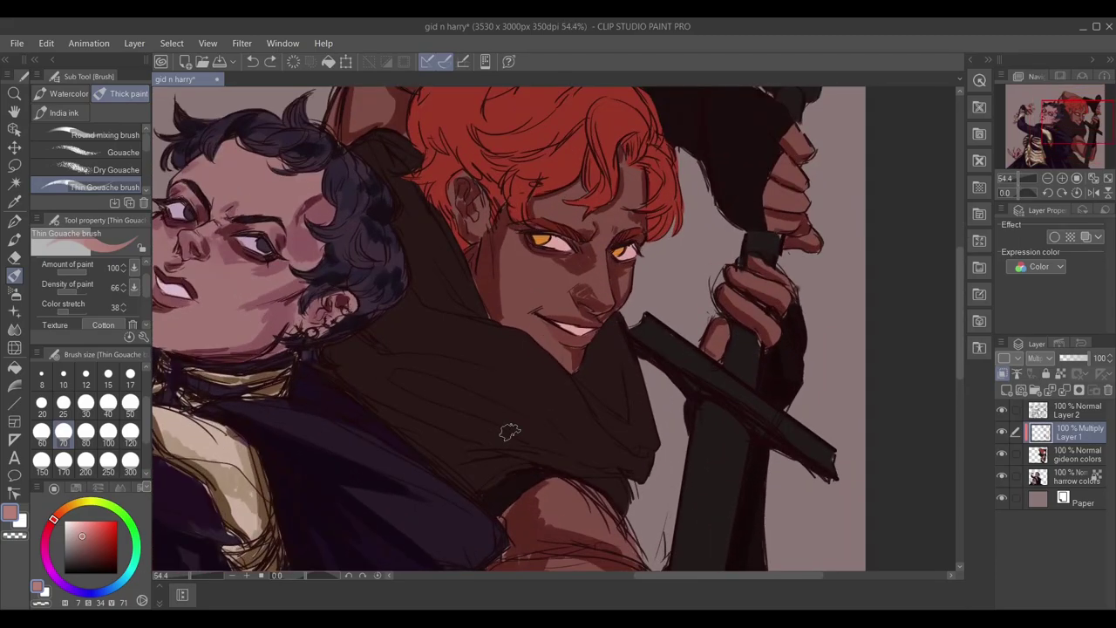
drag(597, 253, 607, 388)
alt+click(650, 305)
drag(632, 275, 667, 336)
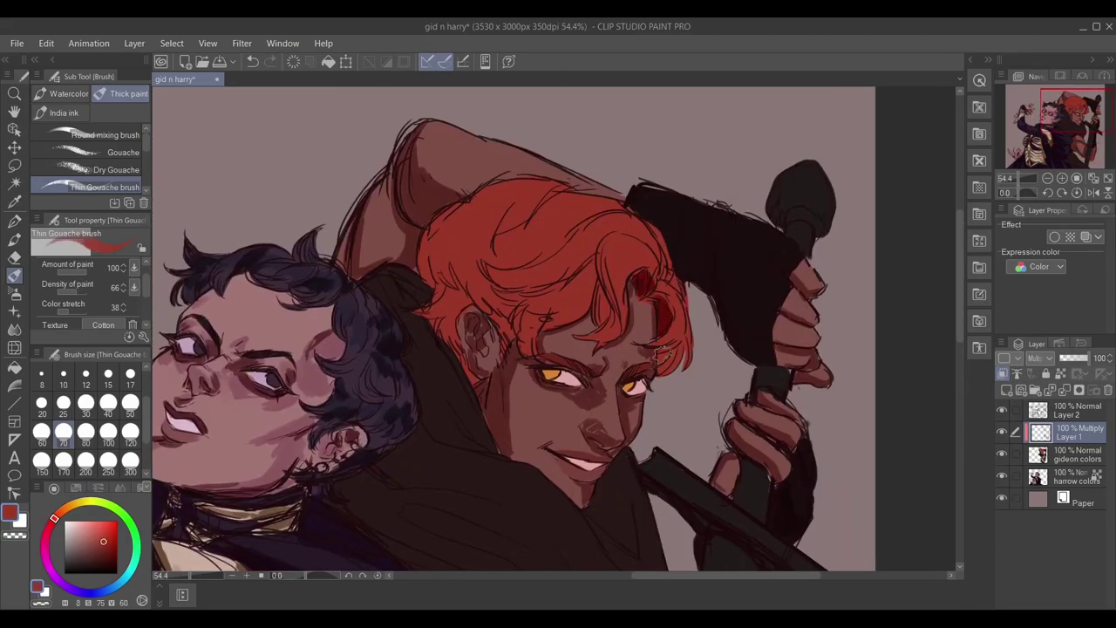
mouse_move(624, 260)
mouse_down()
mouse_move(532, 271)
mouse_move(497, 336)
mouse_move(427, 249)
mouse_move(521, 251)
mouse_move(489, 227)
mouse_move(558, 218)
mouse_move(663, 279)
mouse_up()
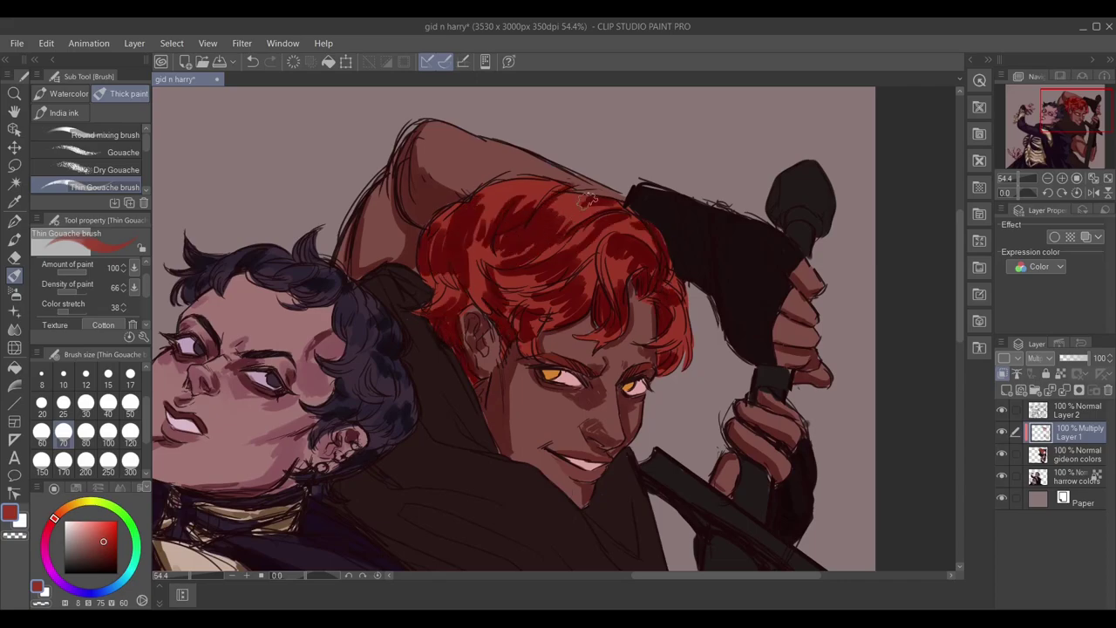
Sample a dusty pink shadow tone and paint fold shadows across the red-haired figure's dark hood and collar.
drag(430, 462, 434, 268)
alt+click(236, 241)
drag(236, 242, 263, 359)
drag(654, 406, 637, 523)
mouse_move(488, 436)
mouse_down()
mouse_move(454, 364)
mouse_move(523, 453)
mouse_move(348, 330)
mouse_up()
drag(523, 540, 528, 279)
drag(559, 419, 454, 389)
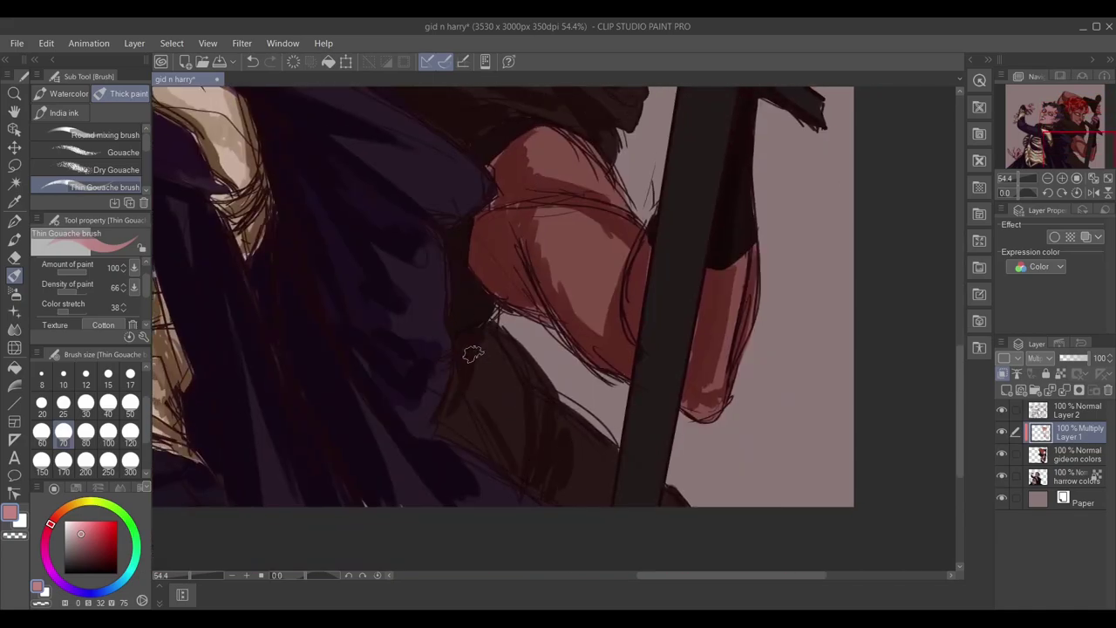
Continue the fold shadows over the red-haired figure's dark torso clothing and the gloves.
drag(471, 322, 445, 436)
drag(528, 279, 523, 541)
drag(663, 366, 471, 209)
drag(568, 186, 481, 312)
drag(488, 261, 526, 174)
mouse_move(523, 349)
mouse_down()
mouse_move(532, 157)
mouse_move(488, 165)
mouse_up()
Shade the sword's blade, crossguard and grip using straight lines and pencil strokes, and merge the shading into the figure's colour layer.
drag(436, 200, 427, 541)
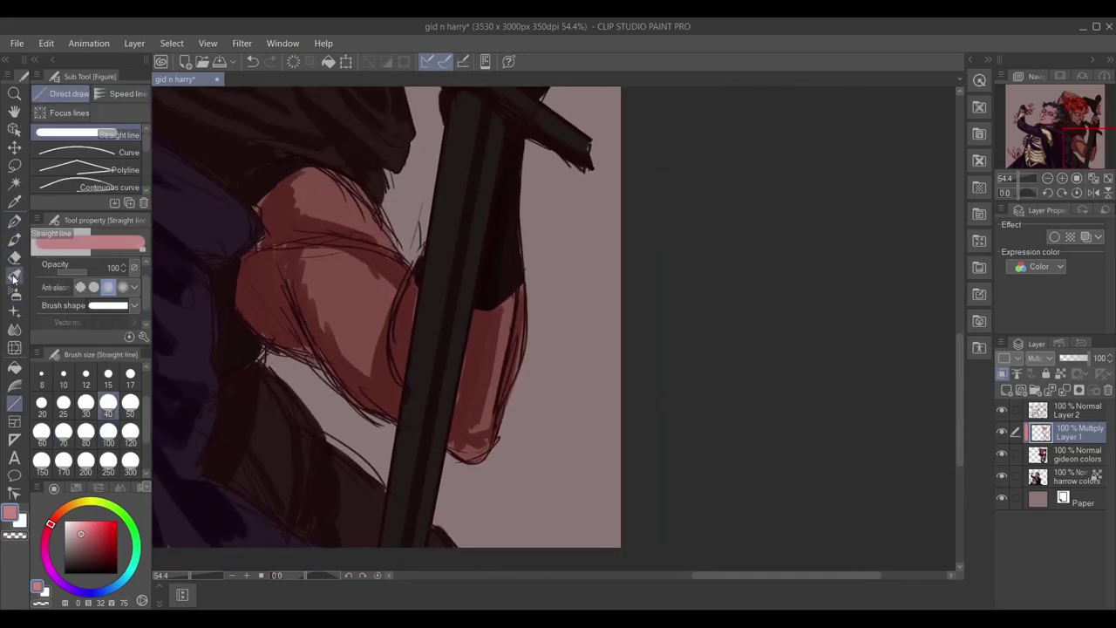
key(p)
drag(497, 122, 491, 157)
drag(471, 287, 436, 541)
drag(476, 81, 433, 299)
scroll(433, 300, up, 3)
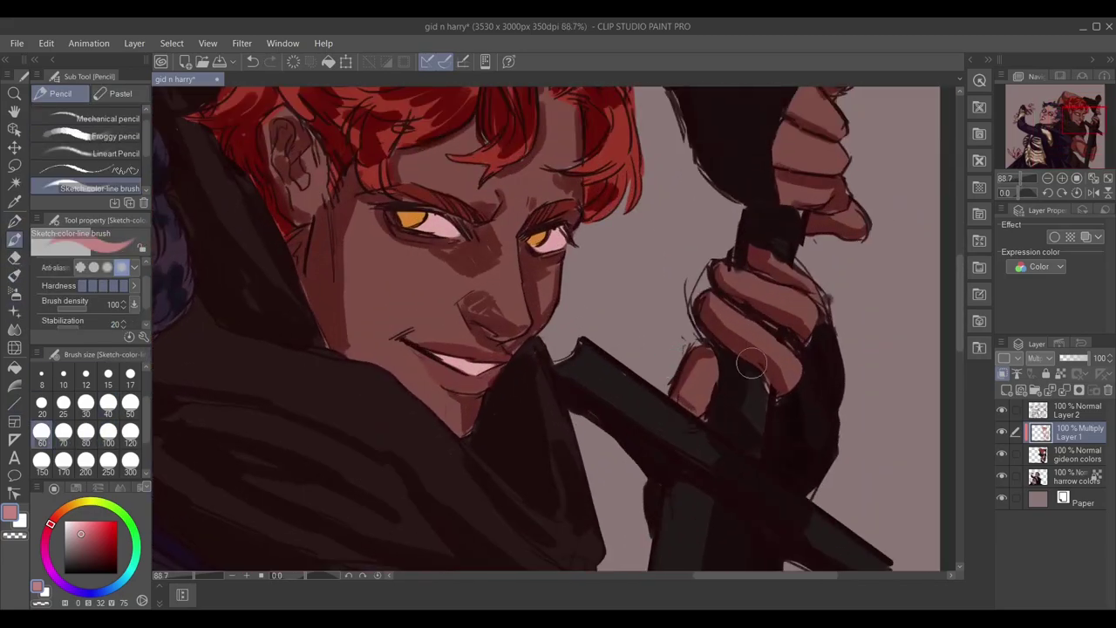
key(ctrl+e)
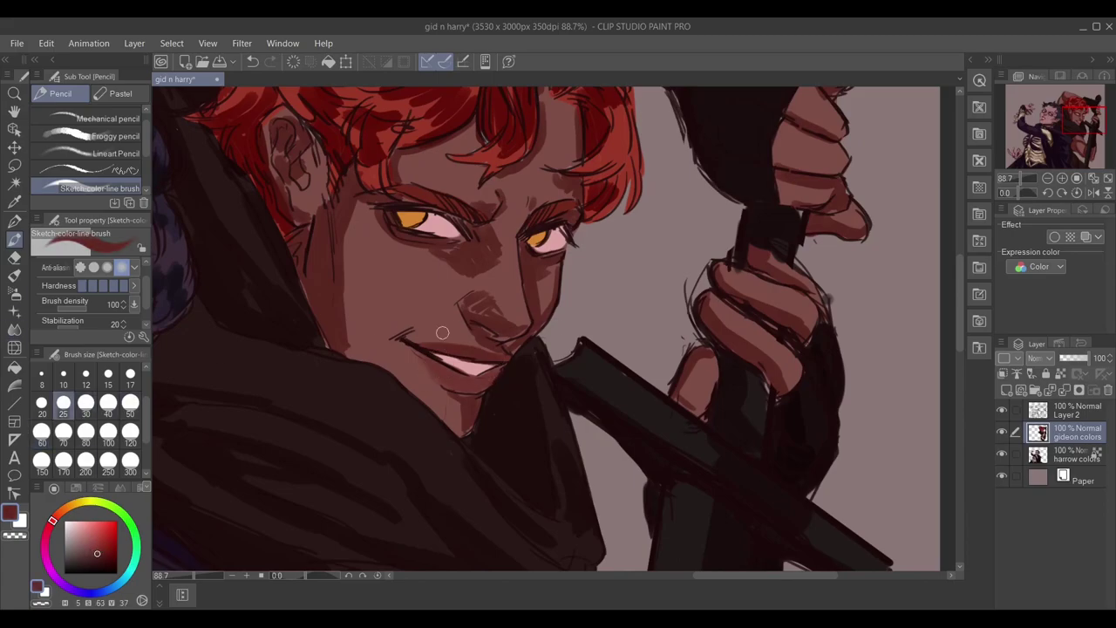
Deepen the shadows around the red-haired figure's eyes and ear on a new clipped Multiply layer at size 25, and merge it down.
scroll(425, 364, down, 3)
click(1007, 390)
scroll(513, 368, up, 3)
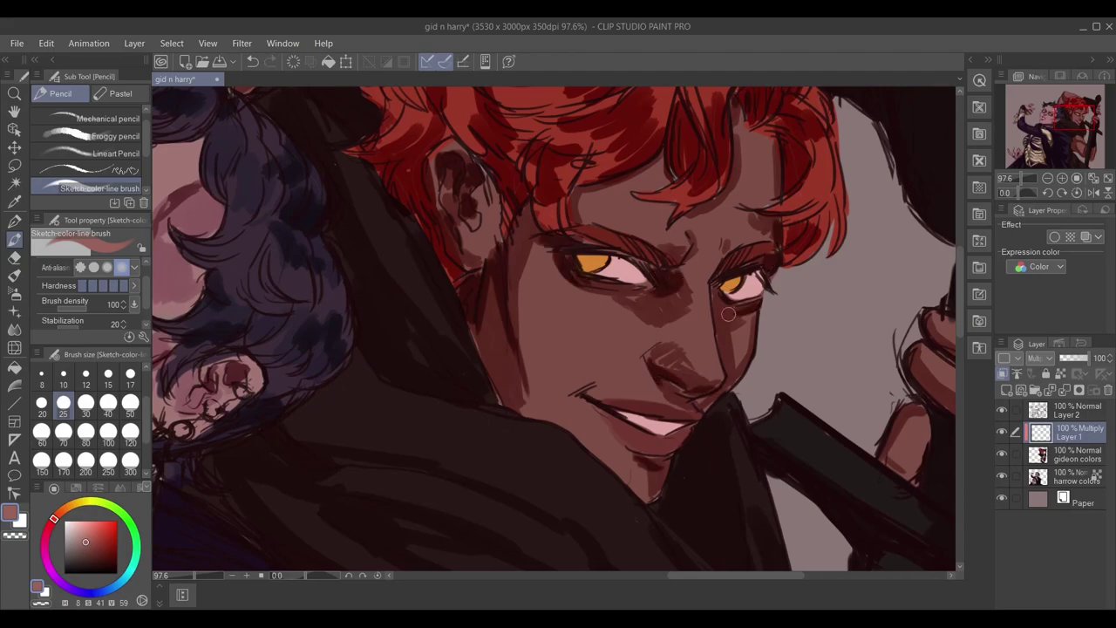
drag(713, 295, 452, 207)
scroll(554, 331, down, 3)
key(ctrl+e)
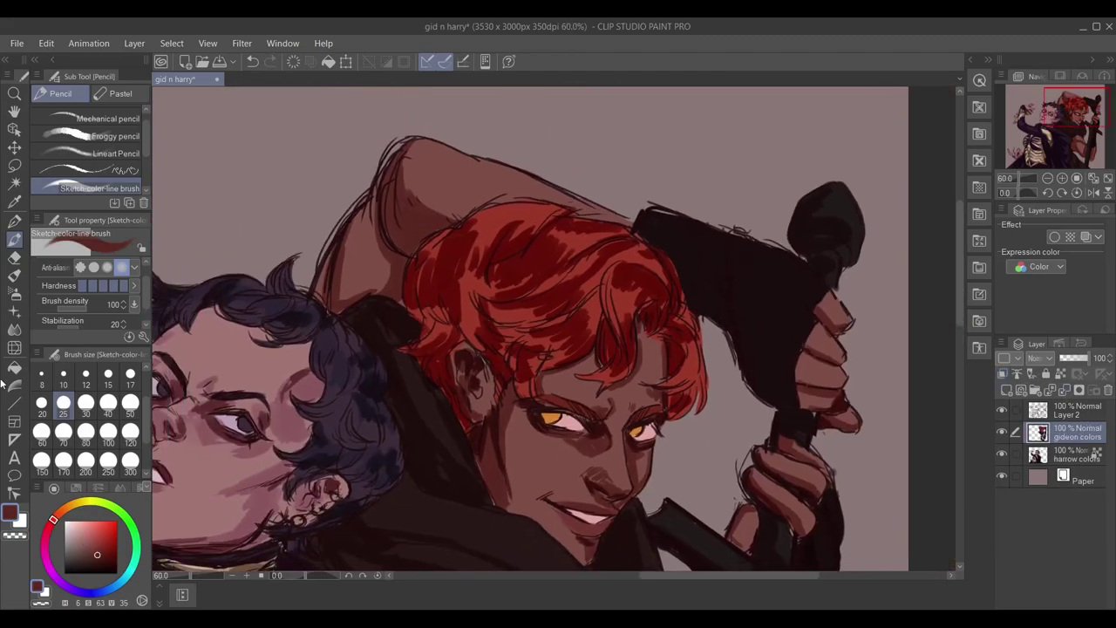
Enlarge the pencil to size 70 and darken the shadows on the raised arm in deep reddish brown.
click(62, 432)
mouse_move(436, 175)
mouse_down()
mouse_move(364, 126)
mouse_move(261, 261)
mouse_move(388, 138)
mouse_up()
scroll(778, 408, down, 2)
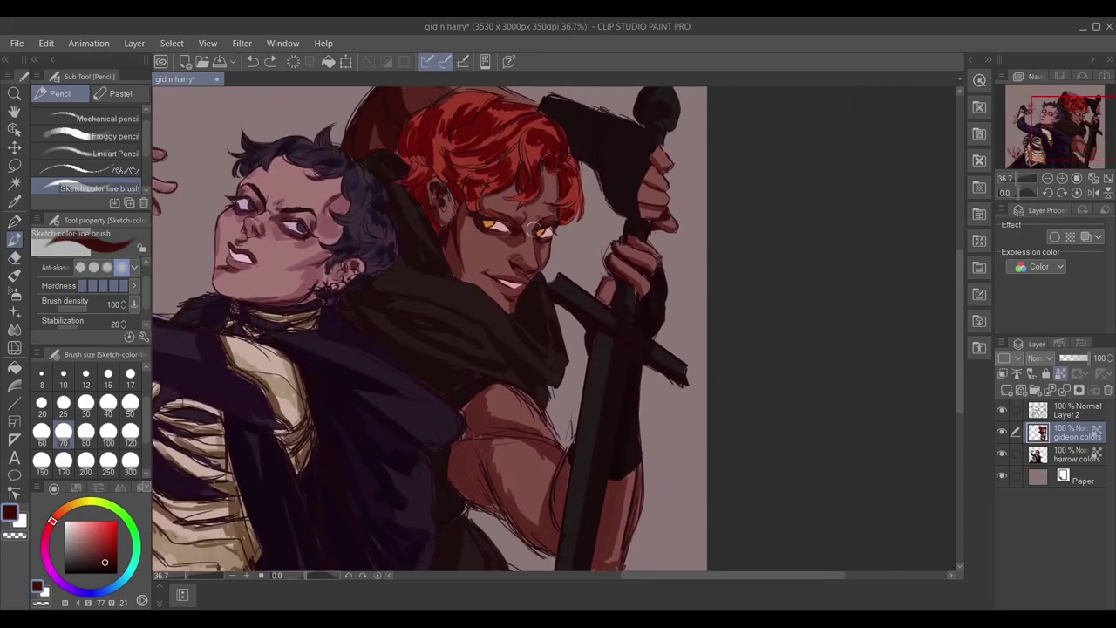
Paint the short-haired figure's ear jewellery in pale beige with the pencil at size 25.
scroll(523, 262, up, 5)
alt+click(500, 229)
click(63, 409)
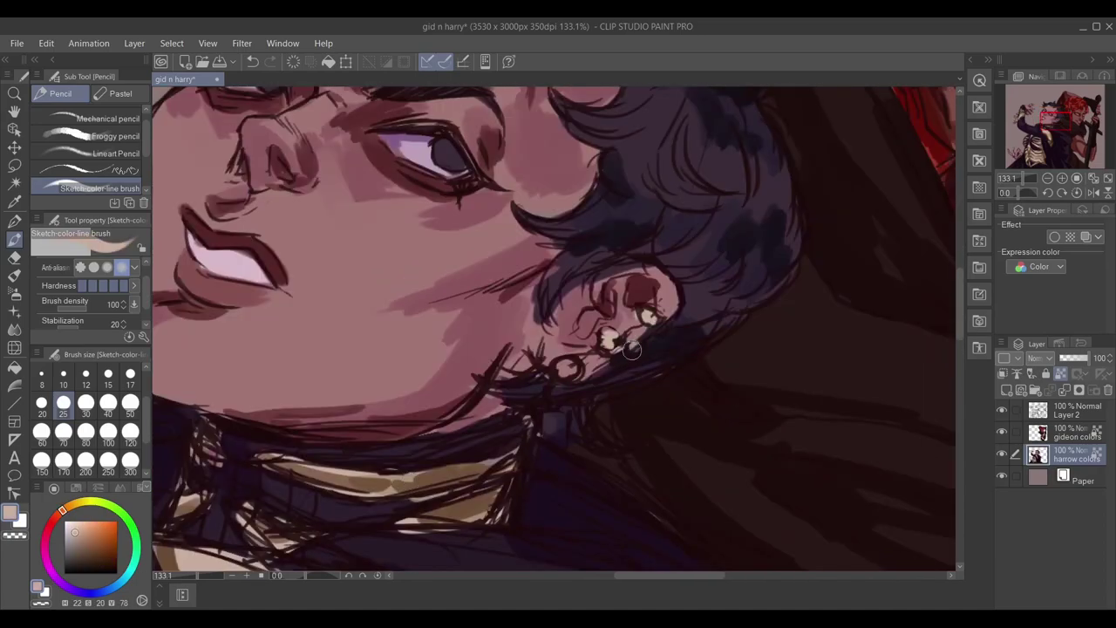
drag(621, 349, 566, 368)
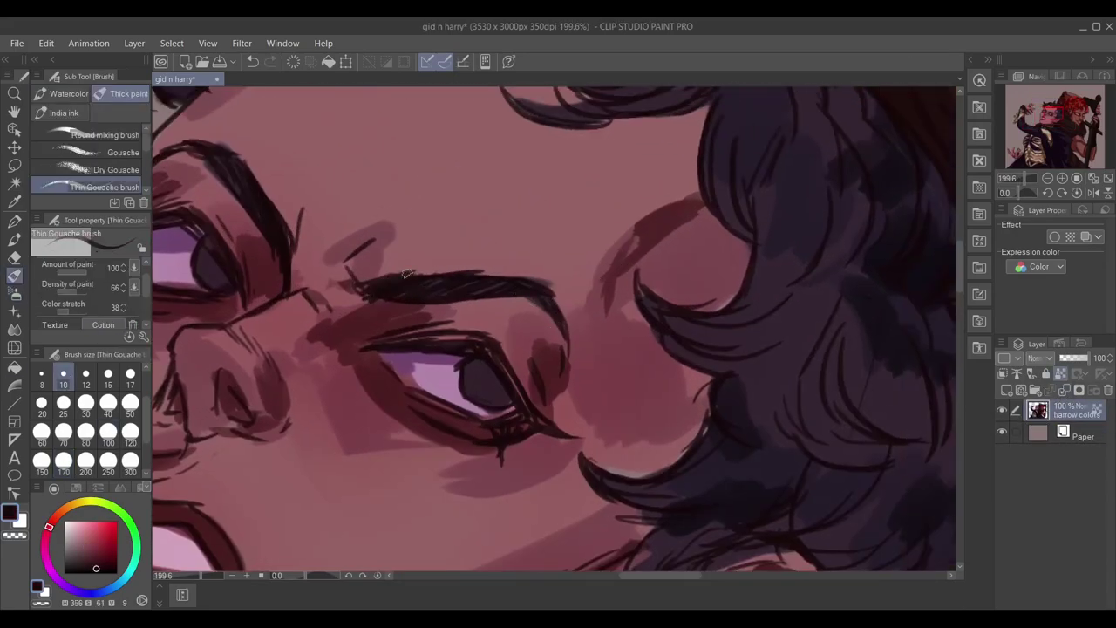
Clean up the short-haired figure's near eyebrow at brush size 10 and thicken the upper lash line at size 8 in near-black.
mouse_move(406, 273)
mouse_down()
mouse_move(537, 297)
mouse_move(568, 334)
mouse_move(531, 276)
mouse_move(496, 282)
mouse_up()
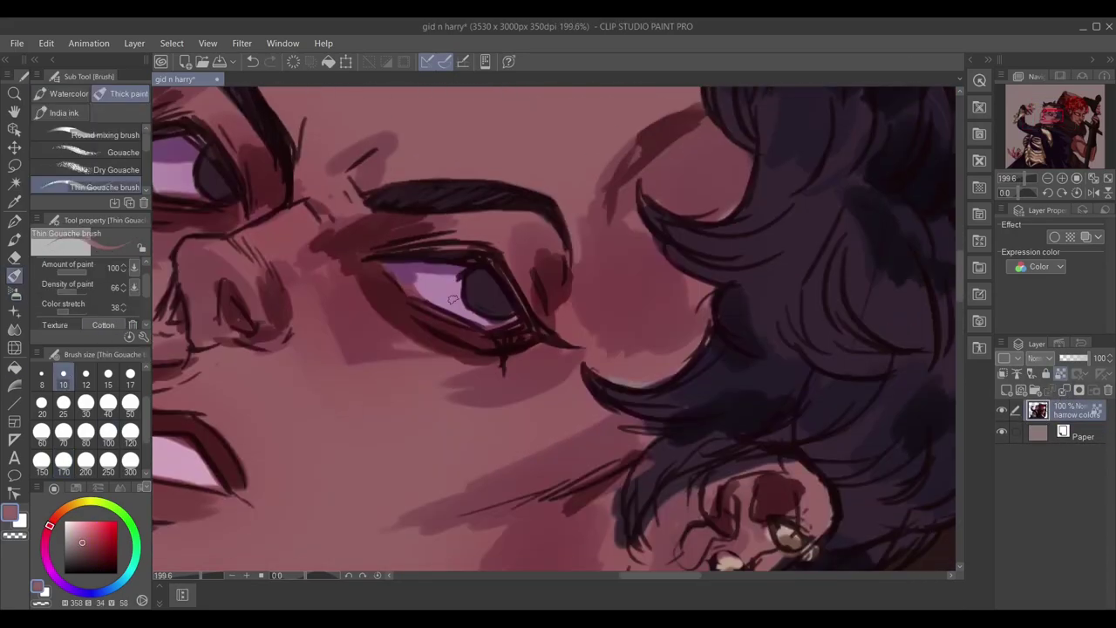
key(bracketleft)
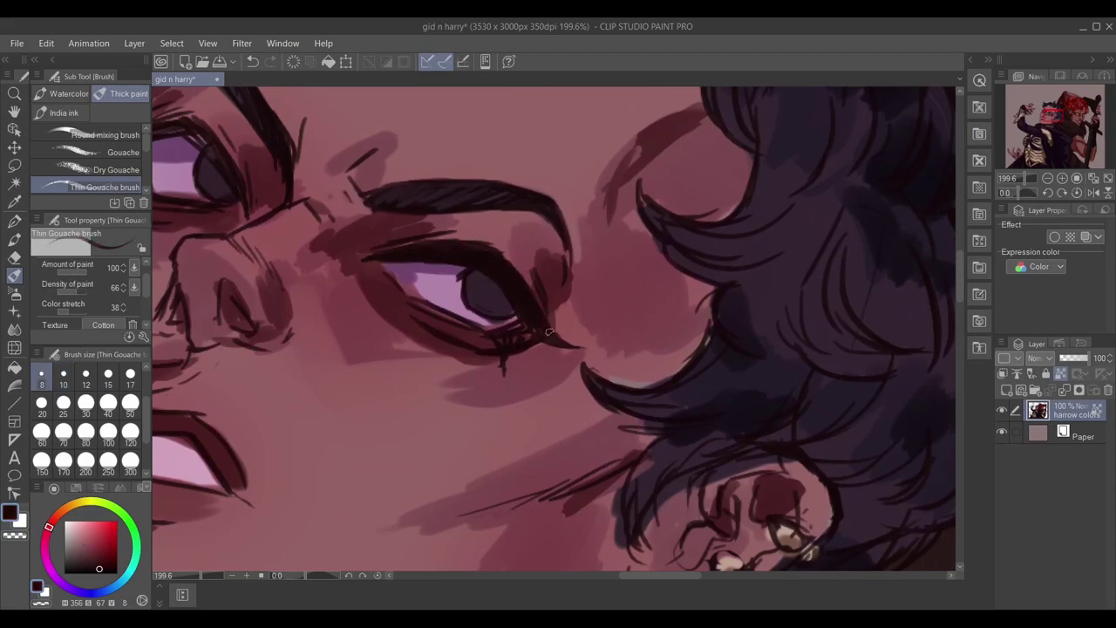
alt+click(534, 324)
drag(520, 255, 540, 284)
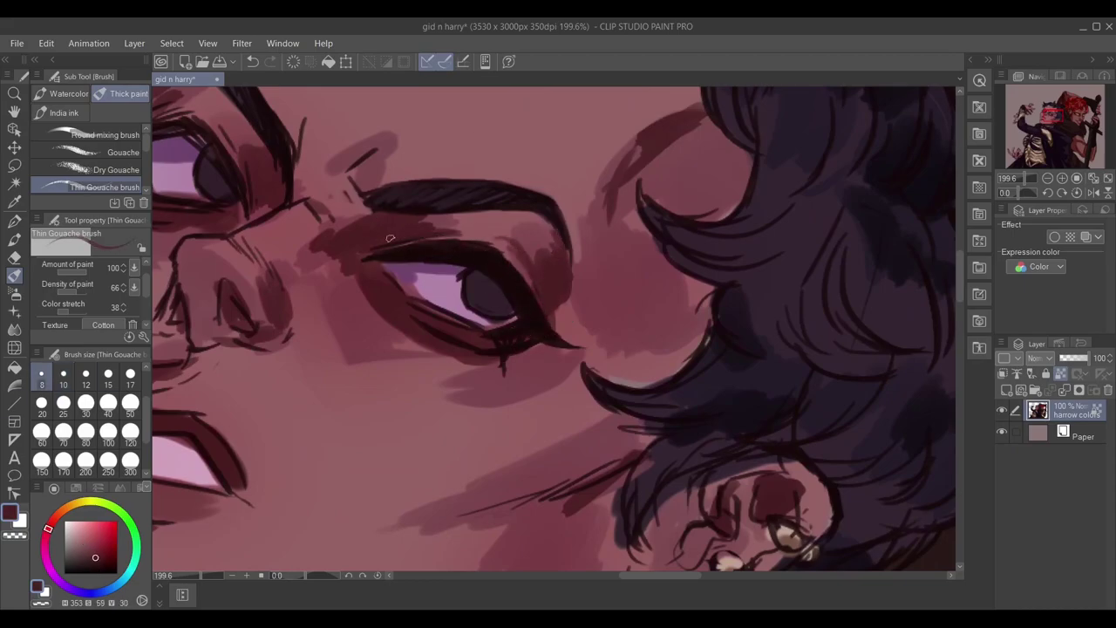
Blend the near eye's upper eyelid with sampled dark red and skin tones at brush size 12.
key(bracketright)
key(bracketright)
mouse_move(383, 241)
mouse_down()
mouse_move(514, 261)
mouse_move(533, 276)
mouse_move(560, 257)
mouse_up()
alt+click(420, 229)
alt+click(460, 219)
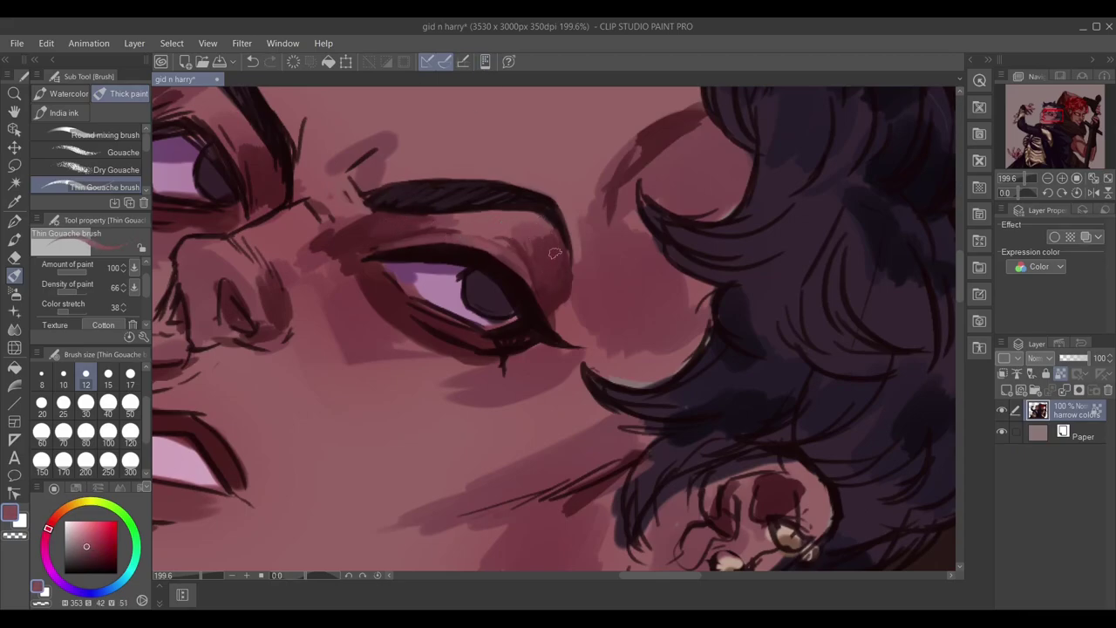
Repaint the near eye's white in sampled violet tones and smooth the edges of the dark iris.
alt+click(466, 272)
drag(476, 277, 497, 296)
alt+click(397, 273)
mouse_move(410, 279)
mouse_down()
mouse_move(458, 278)
mouse_move(434, 276)
mouse_up()
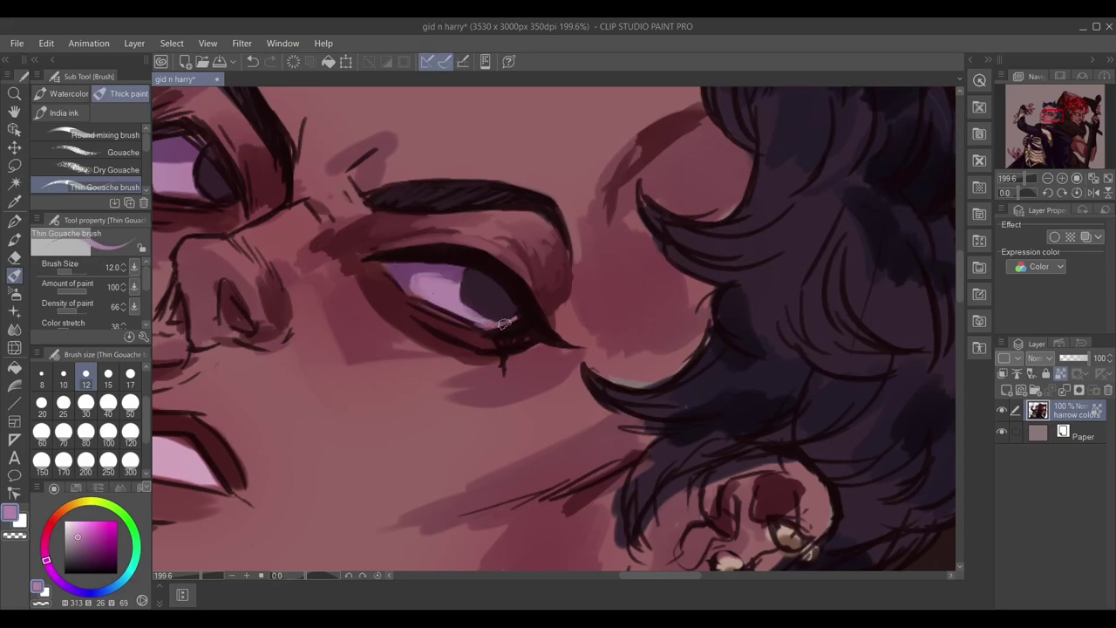
drag(474, 322, 513, 319)
alt+click(478, 289)
drag(467, 307, 485, 282)
Repaint the near eye's lower lid with sampled skin and dark tones, adding short lower lashes at brush size 10.
mouse_move(418, 307)
mouse_down()
mouse_move(511, 344)
mouse_move(481, 363)
mouse_move(387, 282)
mouse_move(412, 328)
mouse_move(465, 315)
mouse_up()
alt+click(523, 353)
alt+click(437, 324)
alt+click(506, 327)
key(bracketleft)
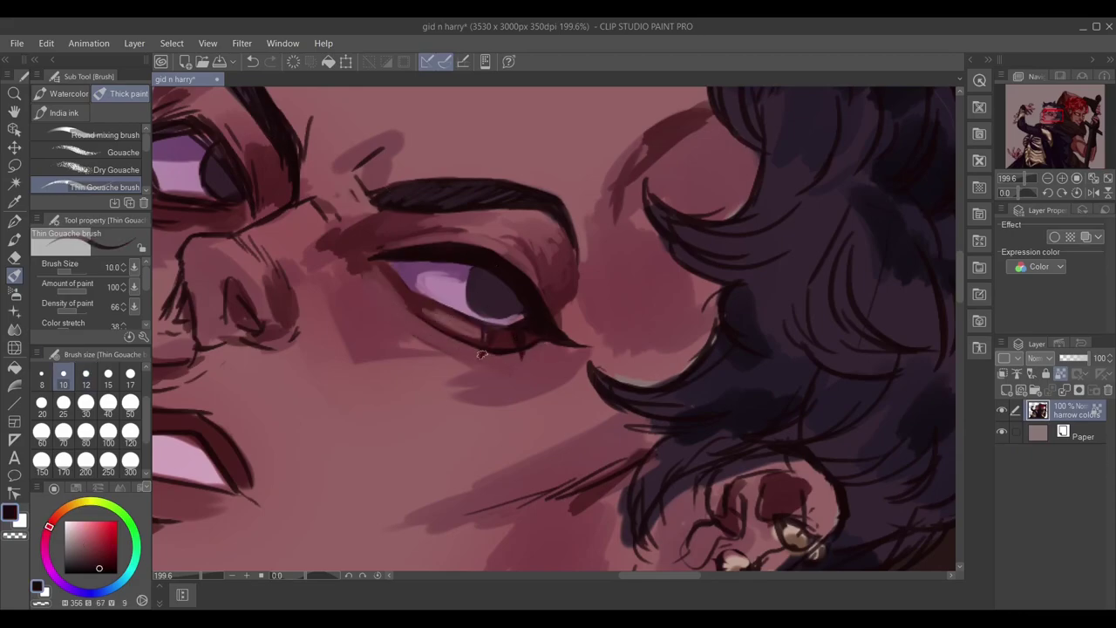
alt+click(471, 320)
Detail the near eye's iris with a muted grey-violet around a dark pupil.
click(81, 549)
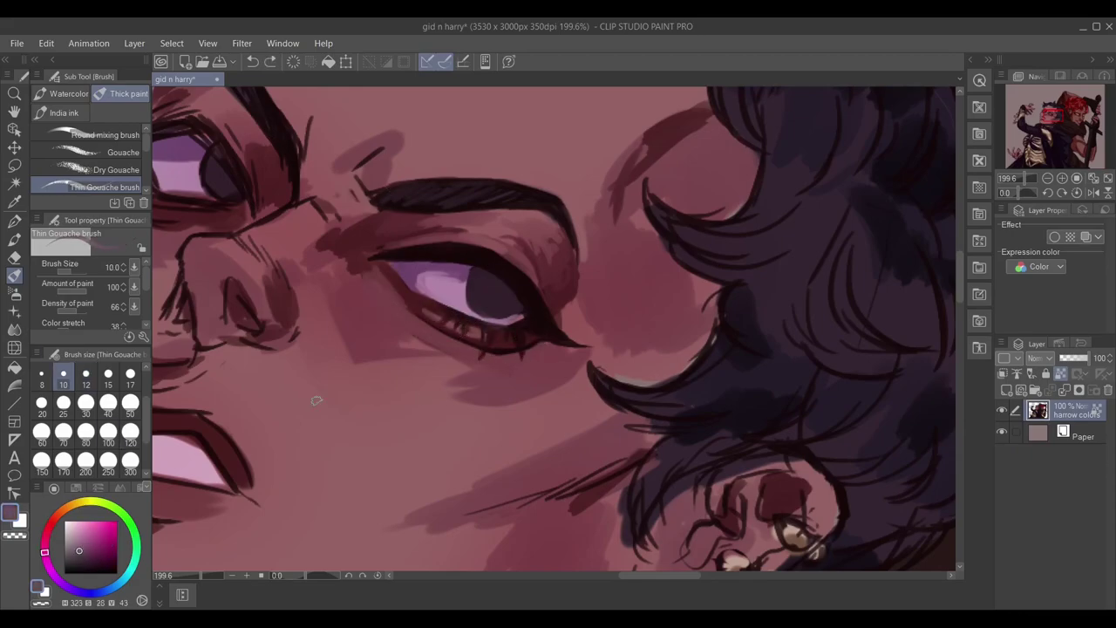
alt+click(495, 301)
mouse_move(488, 283)
mouse_down()
mouse_move(504, 295)
mouse_move(645, 288)
mouse_up()
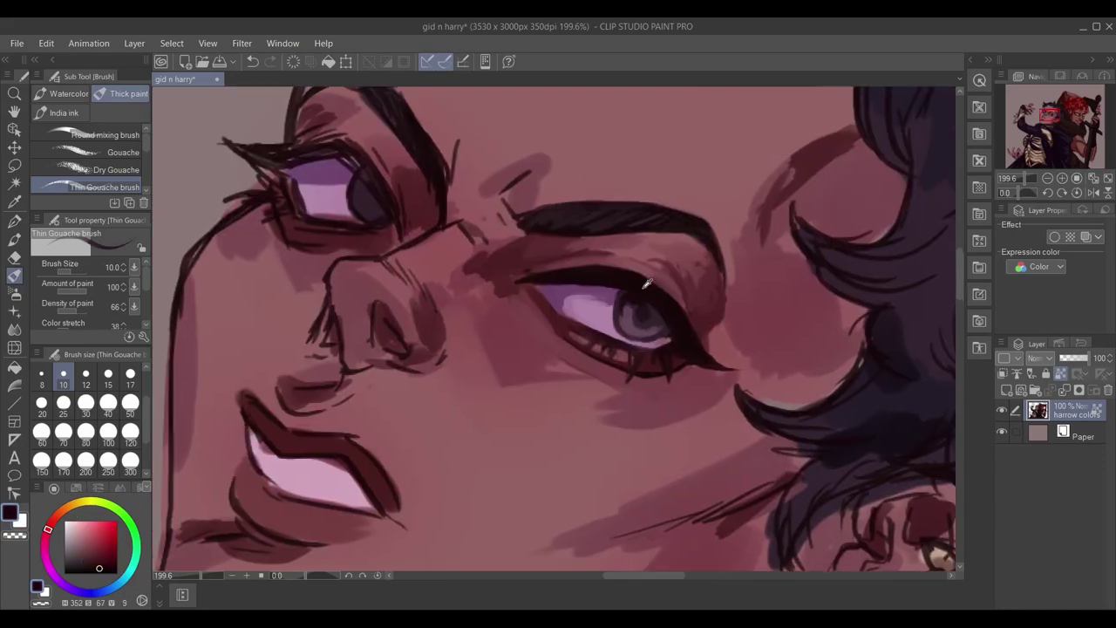
Thicken the far eye's upper lash line and outer wing in near-black and erase the stray edges around it.
mouse_move(225, 140)
mouse_down()
mouse_move(278, 161)
mouse_move(262, 151)
mouse_move(350, 146)
mouse_up()
key(e)
mouse_move(284, 142)
mouse_down()
mouse_move(255, 190)
mouse_move(384, 228)
mouse_up()
key(b)
Repaint the far eye's white, iris and lower lid with sampled violet and dark red tones.
alt+click(567, 307)
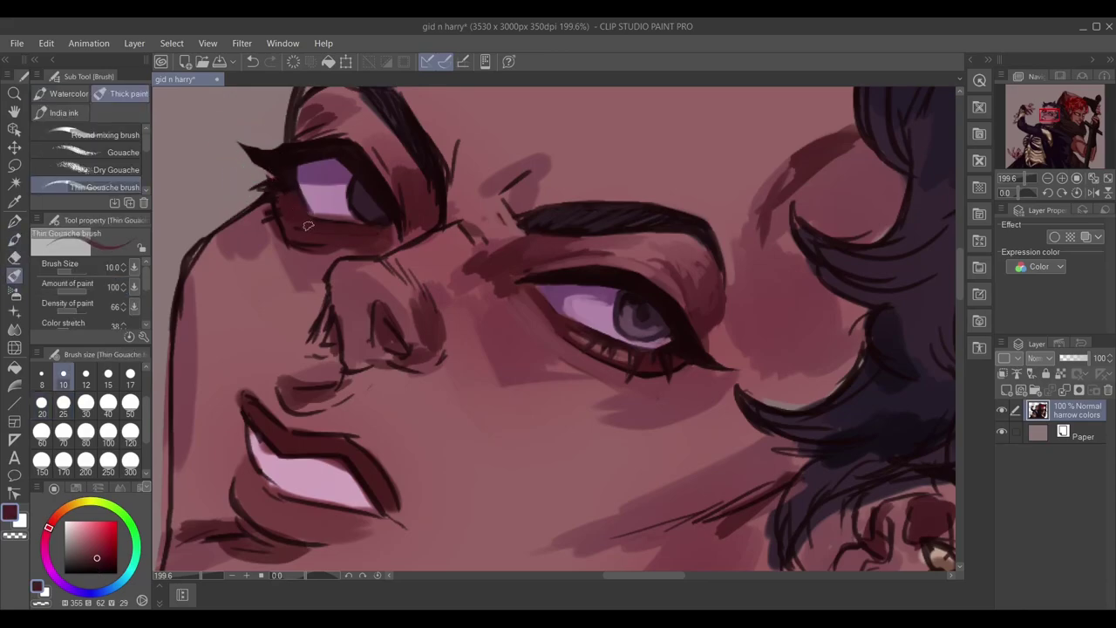
mouse_move(318, 210)
mouse_down()
mouse_move(364, 218)
mouse_move(307, 168)
mouse_move(323, 168)
mouse_up()
alt+click(307, 171)
alt+click(379, 221)
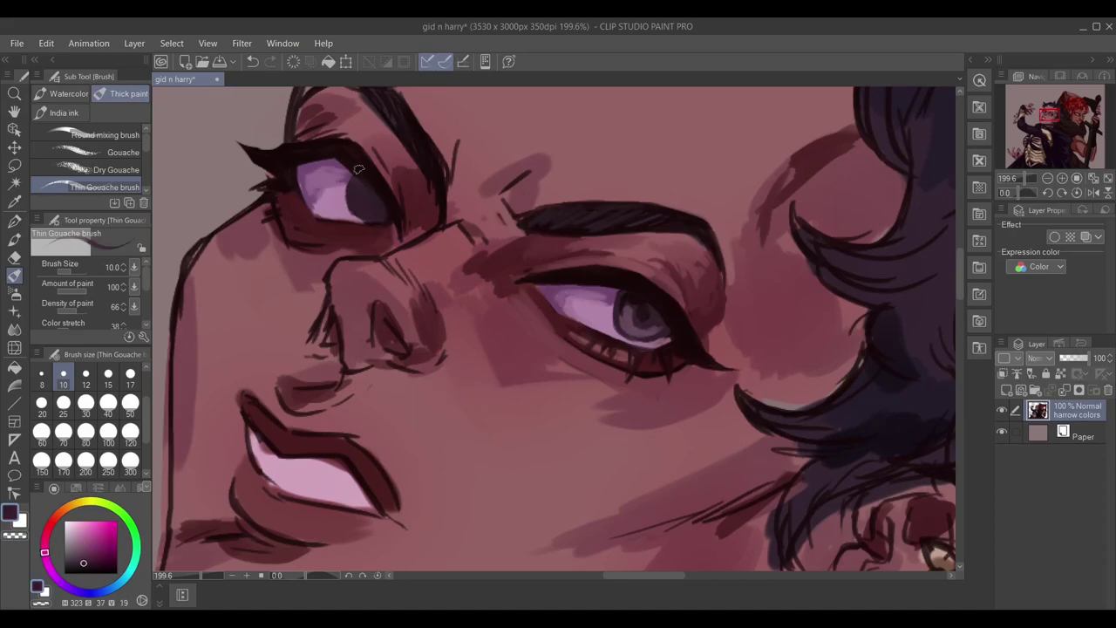
Add a new layer and paint a small white highlight in each iris.
alt+click(600, 270)
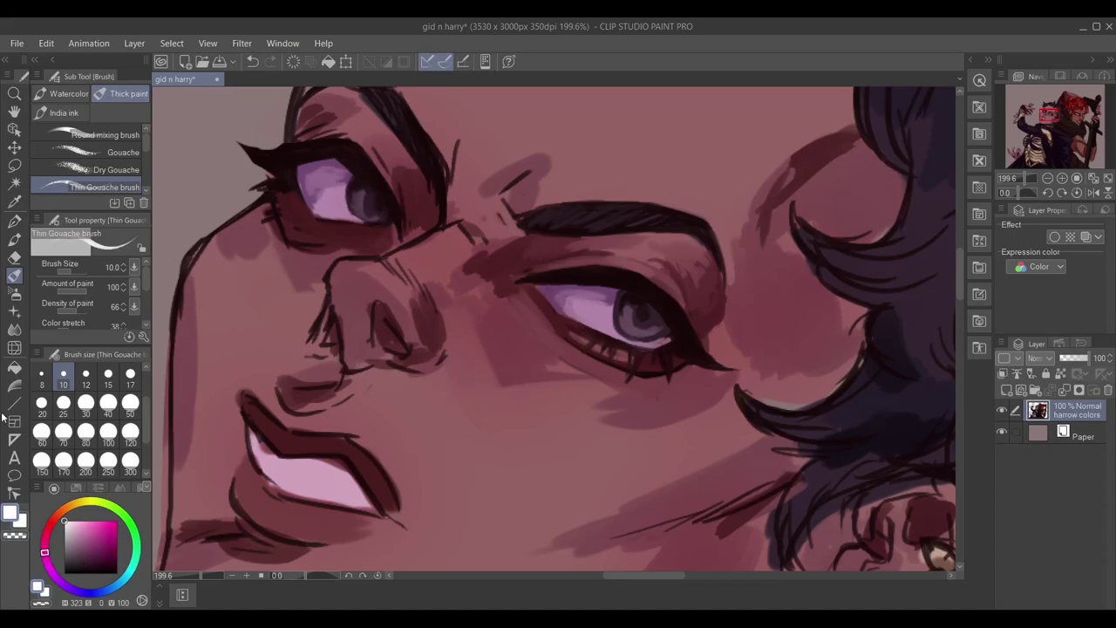
key(ctrl+shift+n)
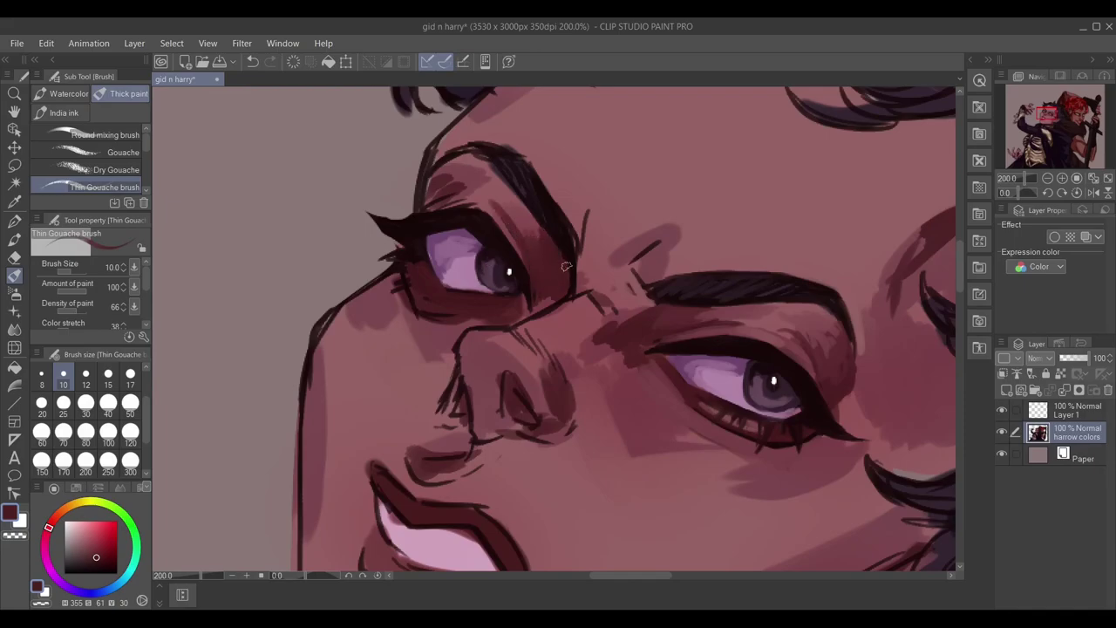
Shade the far eye's upper lid and the area beneath the brow with sampled dark and mid reds, smoothing the rough sketch marks.
drag(429, 206, 518, 248)
mouse_move(436, 162)
mouse_down()
mouse_move(489, 196)
mouse_move(554, 266)
mouse_up()
alt+click(789, 330)
alt+click(842, 356)
mouse_move(493, 174)
mouse_down()
mouse_move(515, 196)
mouse_move(523, 249)
mouse_up()
Fill and sharpen the far eyebrow in sampled near-black, and clean up the brow-side contour of the face.
alt+click(840, 288)
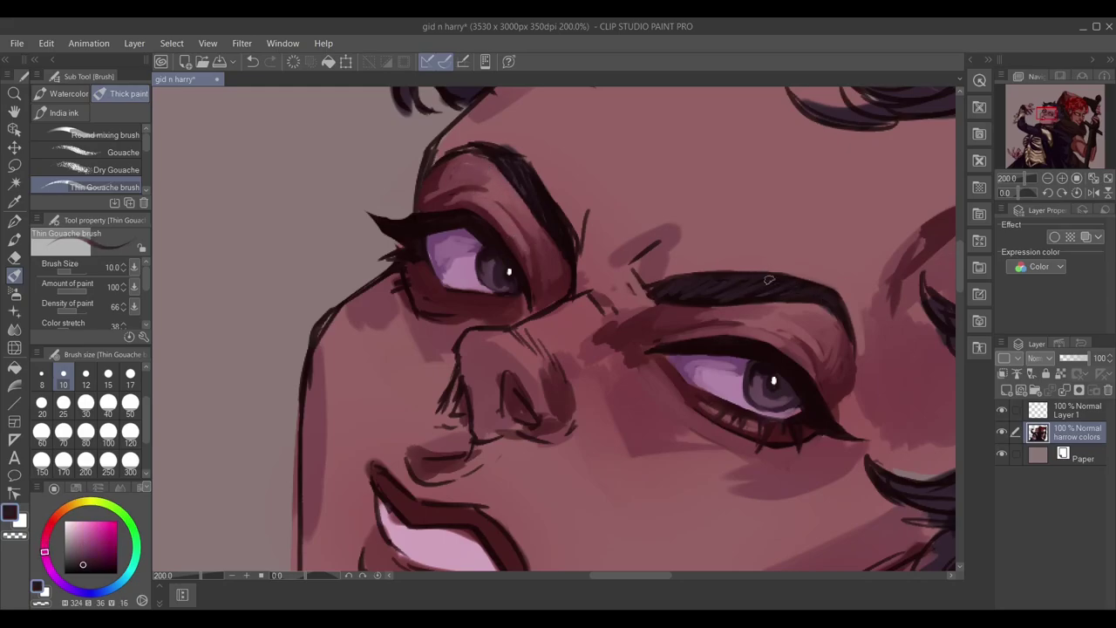
drag(493, 159, 567, 228)
mouse_move(467, 144)
mouse_down()
mouse_move(451, 207)
mouse_move(426, 228)
mouse_up()
alt+click(416, 213)
key(bracketleft)
Soften the frown lines between the brows and the sketch lines at the nose bridge with sampled skin and red tones, brush size 8.
alt+click(504, 291)
drag(570, 391, 550, 294)
mouse_move(522, 162)
mouse_down()
mouse_move(564, 223)
mouse_move(587, 209)
mouse_move(602, 136)
mouse_move(598, 200)
mouse_up()
alt+click(576, 223)
alt+click(527, 278)
drag(554, 274, 525, 295)
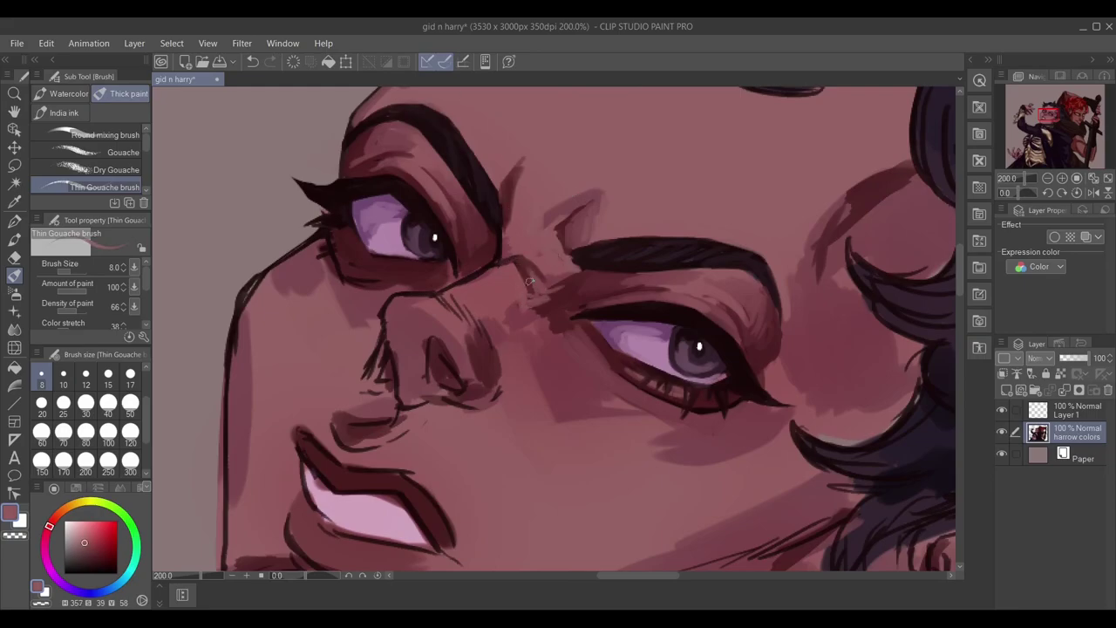
alt+click(506, 252)
drag(502, 255, 510, 201)
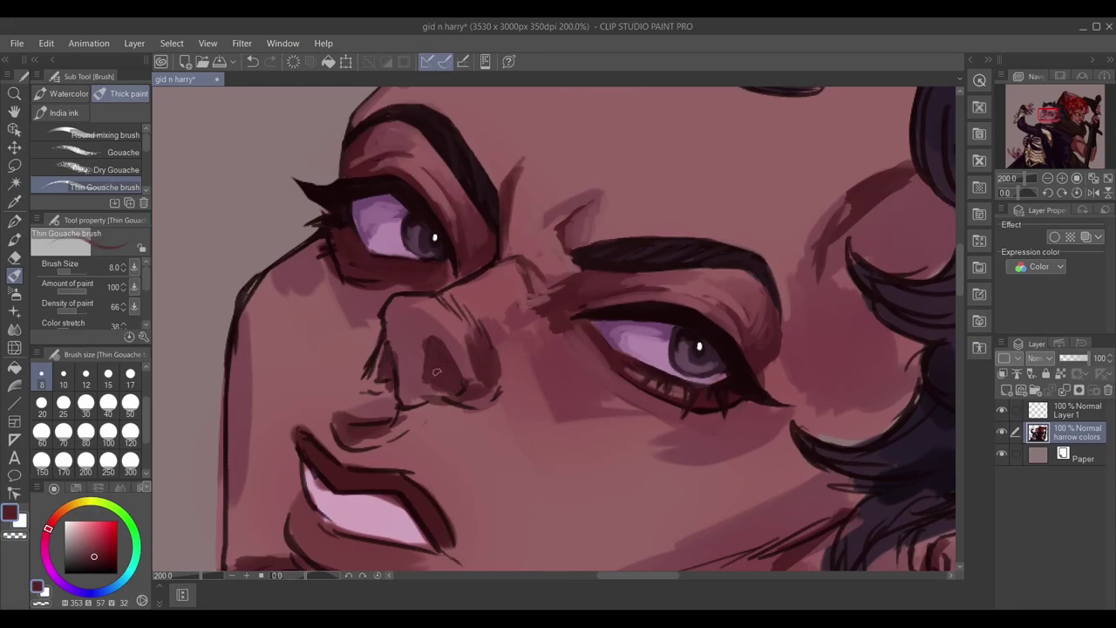
Paint over the nose's rough outline and nostril lines with sampled skin and dark red tones.
alt+click(387, 321)
alt+click(380, 319)
drag(382, 321, 392, 370)
alt+click(390, 360)
drag(470, 360, 414, 397)
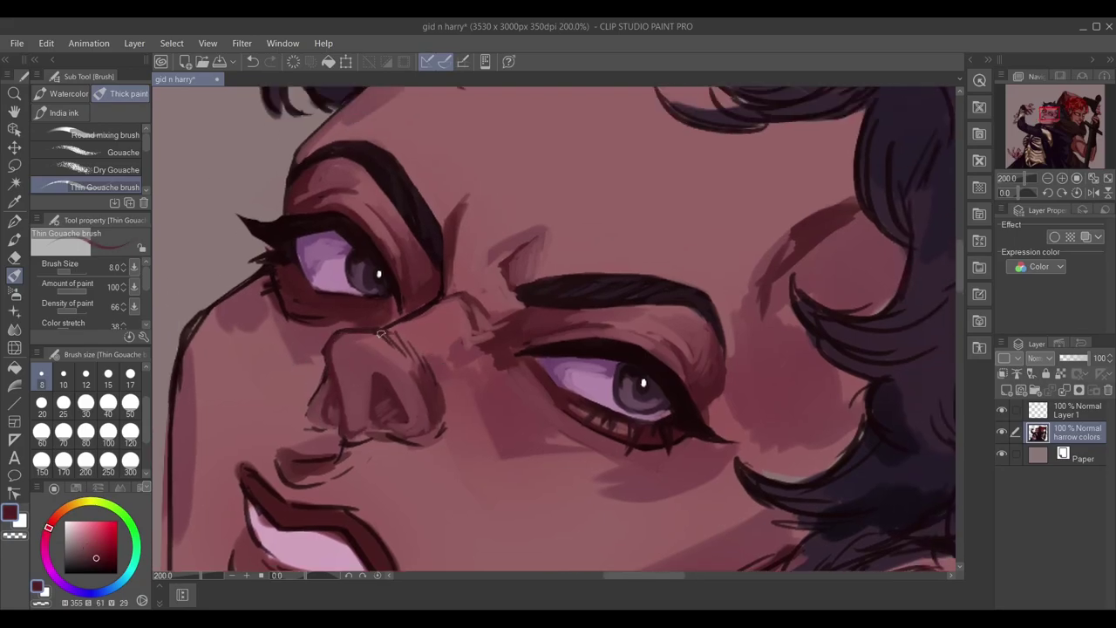
Repaint the far eye's lower lid and outer lashes with sampled tones at brush size 10, erasing stray edges.
alt+click(448, 282)
alt+click(284, 276)
alt+click(333, 309)
key(bracketright)
alt+click(293, 268)
alt+click(301, 290)
key(e)
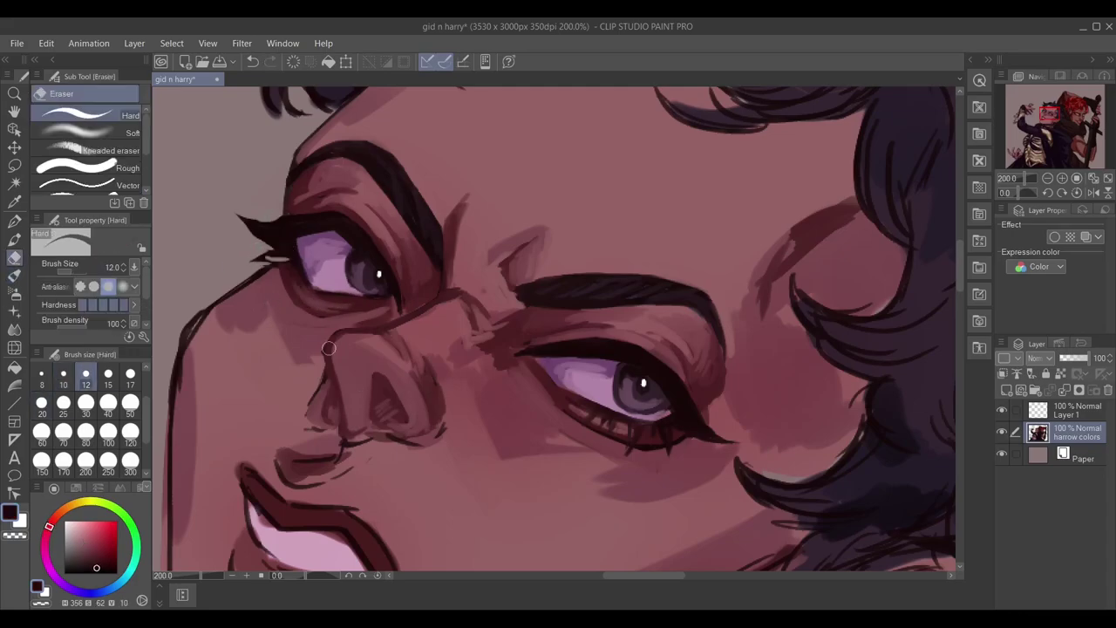
key(b)
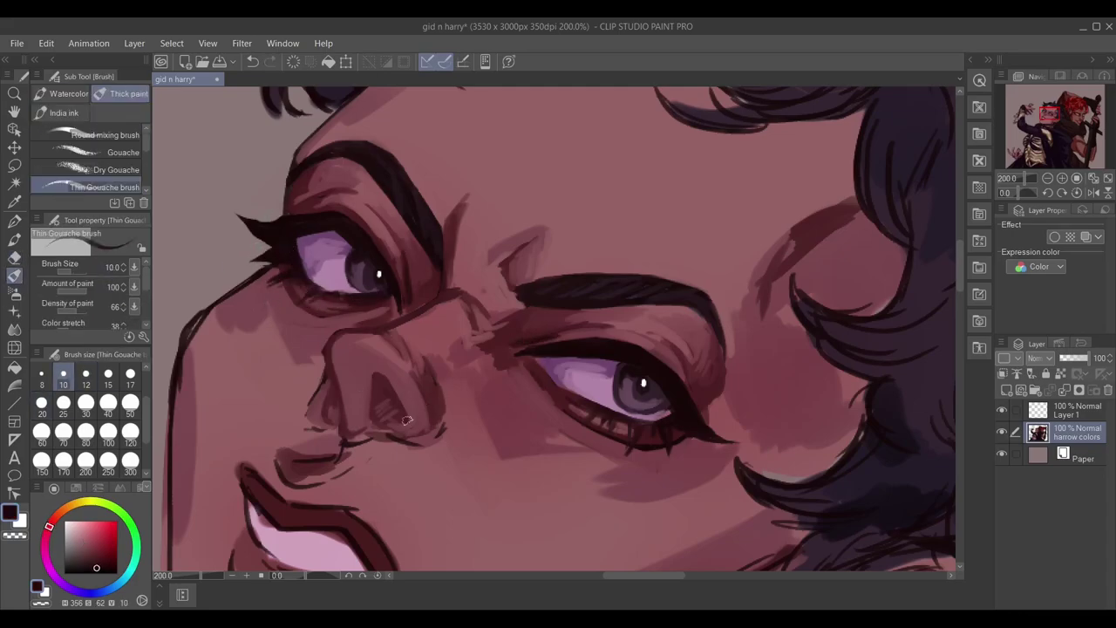
Refine the nostril and the nose wing's edge with sampled reds.
drag(399, 411, 349, 342)
alt+click(400, 340)
alt+click(422, 377)
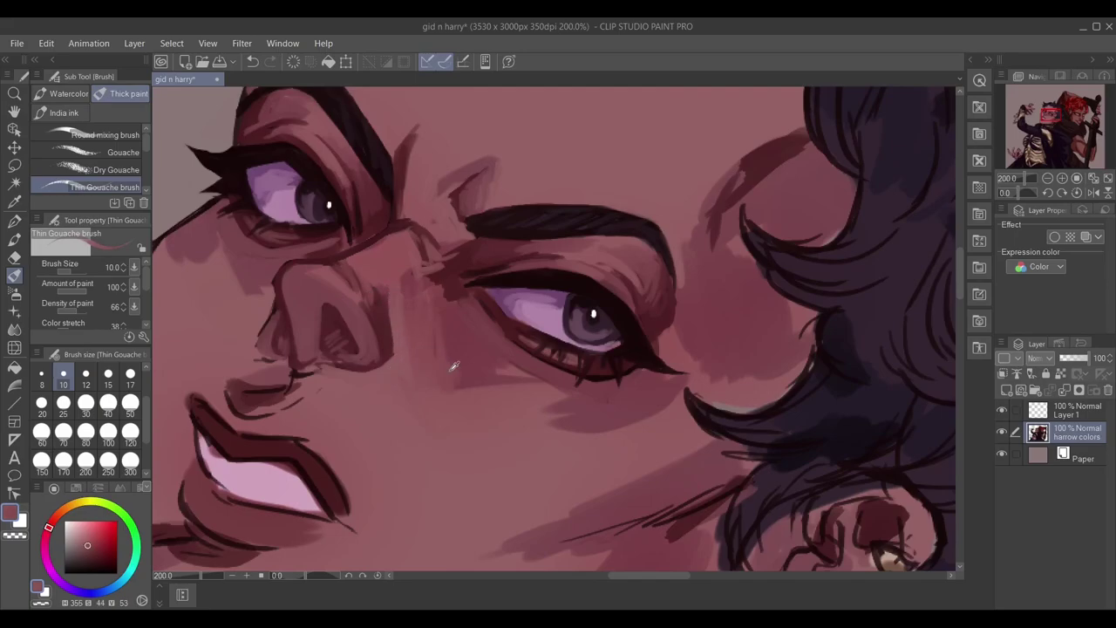
Blend the shadow between the nose and the near eye at brush size 25 with paint density 22.
key(bracketright)
key(bracketright)
key(bracketright)
key(bracketright)
key(bracketright)
mouse_move(436, 375)
mouse_down()
mouse_move(440, 297)
mouse_move(463, 292)
mouse_up()
drag(78, 311, 54, 311)
alt+click(433, 304)
mouse_move(433, 303)
mouse_down()
mouse_move(462, 263)
mouse_move(425, 290)
mouse_move(414, 273)
mouse_move(363, 395)
mouse_move(409, 225)
mouse_move(384, 307)
mouse_move(370, 284)
mouse_up()
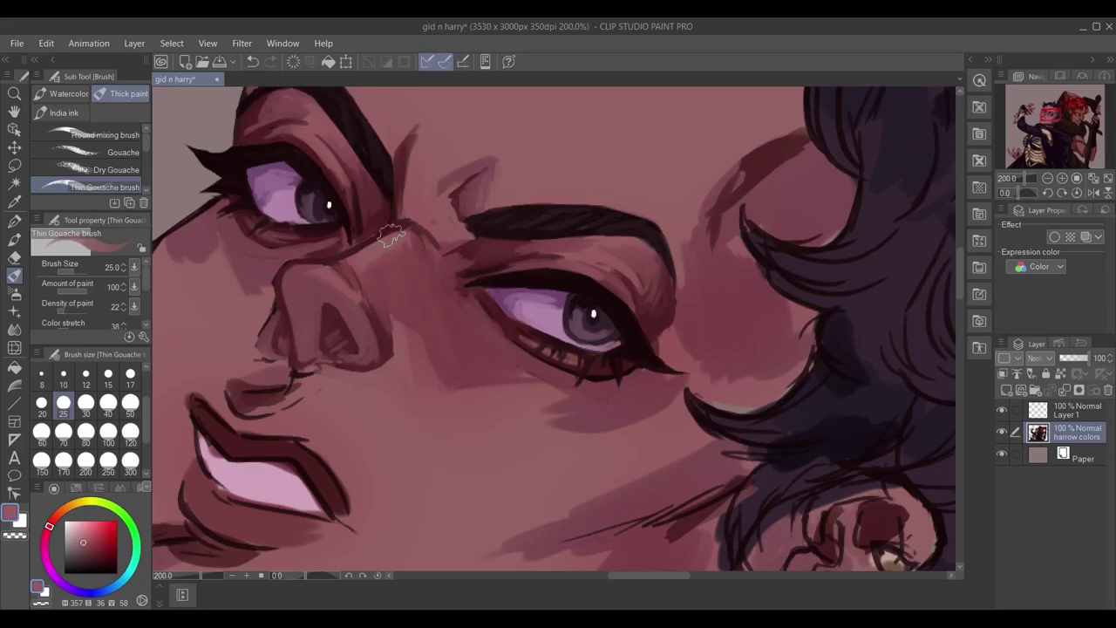
Smooth the near eye's inner corner, upper lid and lower lid edge with sampled rose tones at brush size 15.
key(bracketleft)
key(bracketleft)
key(bracketleft)
alt+click(447, 322)
mouse_move(447, 322)
mouse_down()
mouse_move(468, 269)
mouse_move(597, 277)
mouse_up()
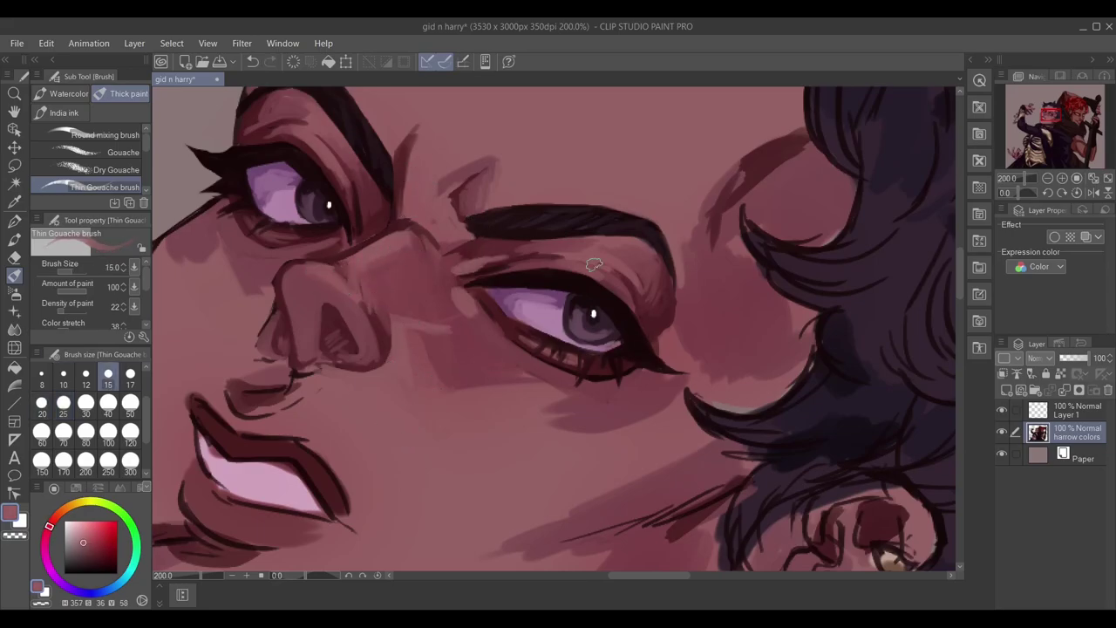
drag(496, 327, 578, 366)
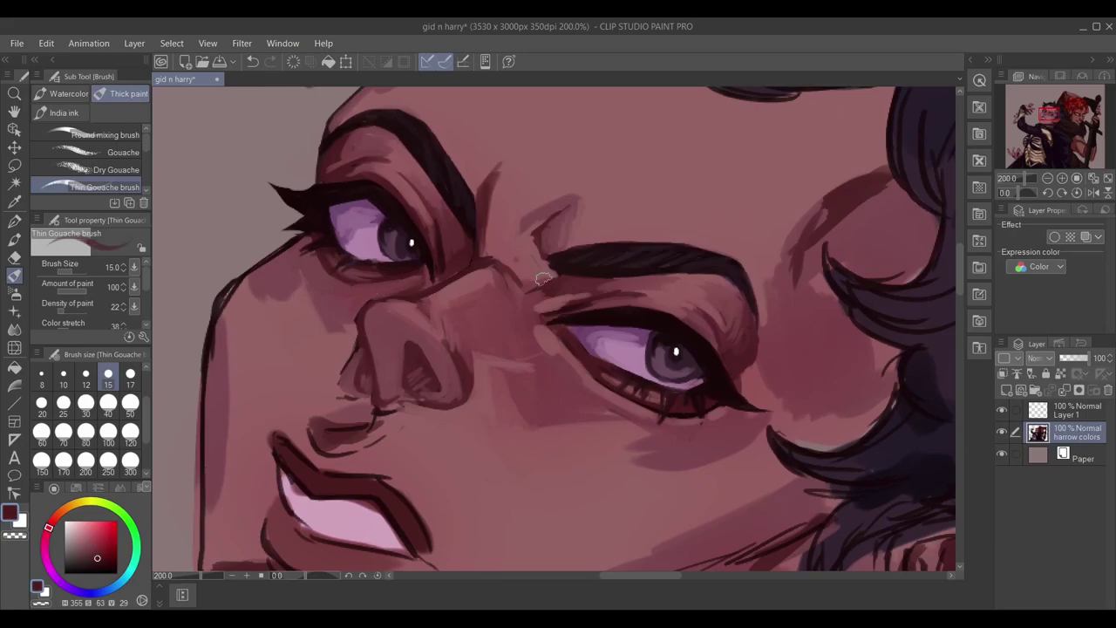
Touch up the far eye's lower lashes, and free-transform a selected area around the nostril.
alt+click(270, 271)
drag(288, 279, 264, 233)
key(m)
drag(410, 371, 449, 317)
key(ctrl+t)
key(Return)
key(ctrl+d)
Refine the nose outline and the skin beneath the far eye with sampled tones at brush size 10, undoing the last stroke.
key(b)
alt+click(410, 292)
key([)
mouse_move(375, 254)
mouse_down()
mouse_move(400, 280)
mouse_move(407, 262)
mouse_move(344, 259)
mouse_move(343, 358)
mouse_up()
key([)
alt+click(259, 323)
drag(321, 276, 340, 260)
alt+click(348, 231)
key(ctrl+z)
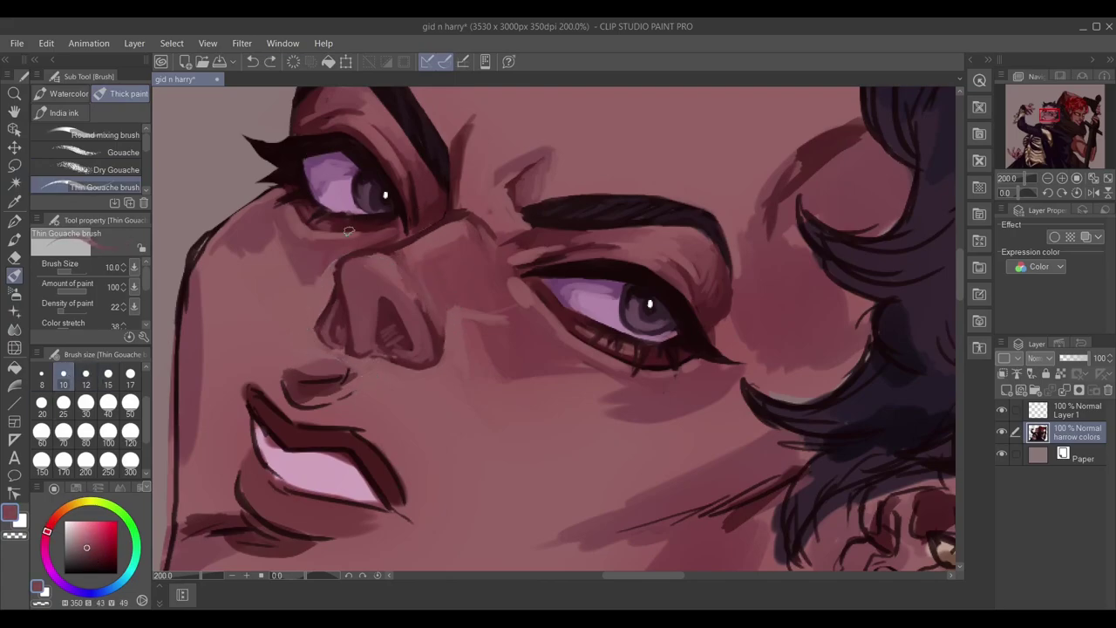
Blend the shadow below the near eye and across the upper cheek with sampled rose tones at brush size 25.
scroll(288, 258, down, 2)
key(bracketright)
key(bracketright)
key(bracketright)
key(bracketright)
key(bracketright)
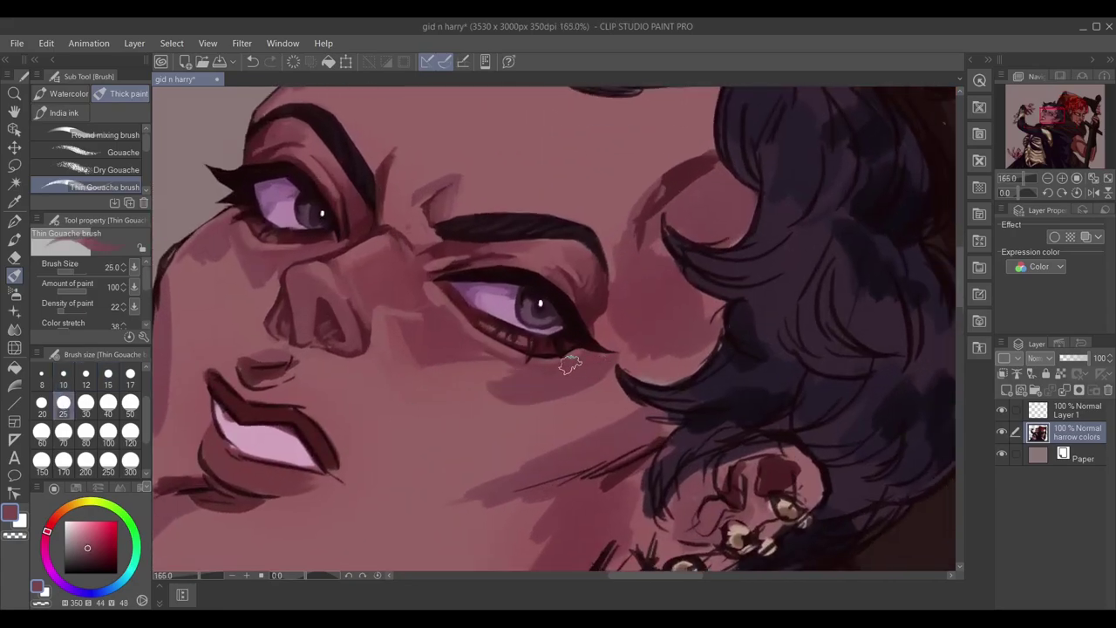
alt+click(379, 259)
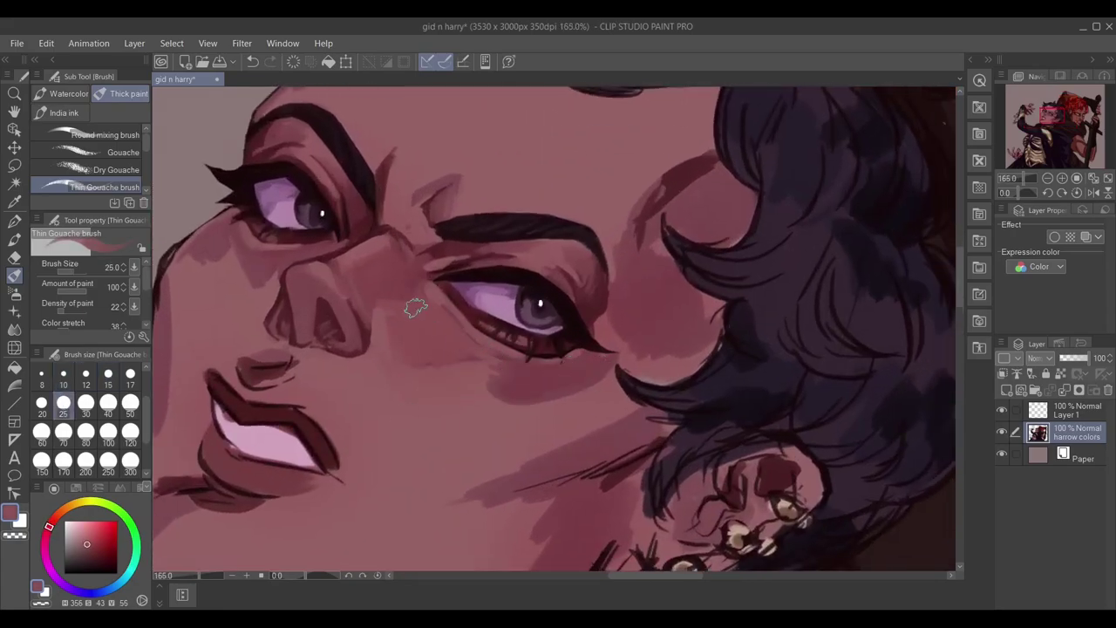
Reshape the temple shadow beside the near eye into one clean-edged area in sampled dark rose.
drag(655, 189, 591, 209)
alt+click(568, 223)
alt+click(571, 279)
drag(567, 262, 583, 305)
drag(611, 262, 654, 187)
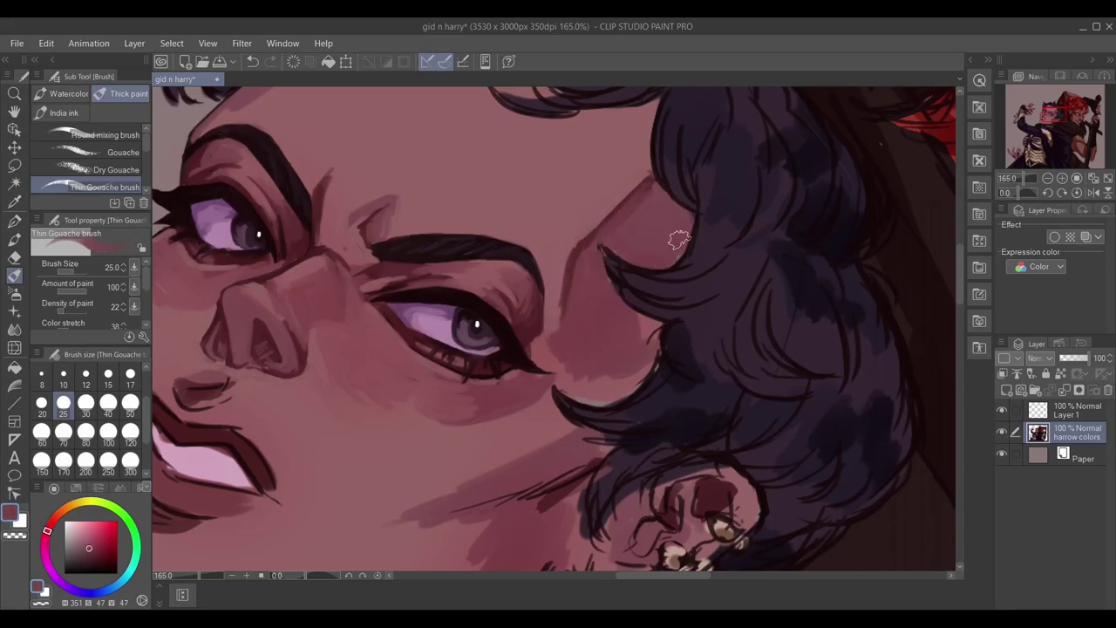
Even out the temple's shading up to the hairline with sampled skin and shadow tones.
alt+click(550, 295)
mouse_move(537, 400)
mouse_down()
mouse_move(626, 328)
mouse_move(637, 356)
mouse_move(611, 374)
mouse_move(656, 416)
mouse_move(550, 454)
mouse_up()
alt+click(656, 416)
drag(663, 183, 655, 227)
drag(707, 148, 680, 187)
mouse_move(689, 369)
mouse_down()
mouse_move(707, 282)
mouse_move(710, 362)
mouse_up()
Paint over the sketch hatching on the cheekbone shadow in front of the ear with sampled rose tones.
alt+click(643, 393)
drag(602, 406, 579, 416)
alt+click(579, 416)
mouse_move(645, 410)
mouse_down()
mouse_move(532, 436)
mouse_move(516, 293)
mouse_up()
Blend the lower cheek, jaw shadow and chin with sampled skin and shadow tones at brush size 40.
alt+click(550, 432)
key(bracketright)
key(bracketright)
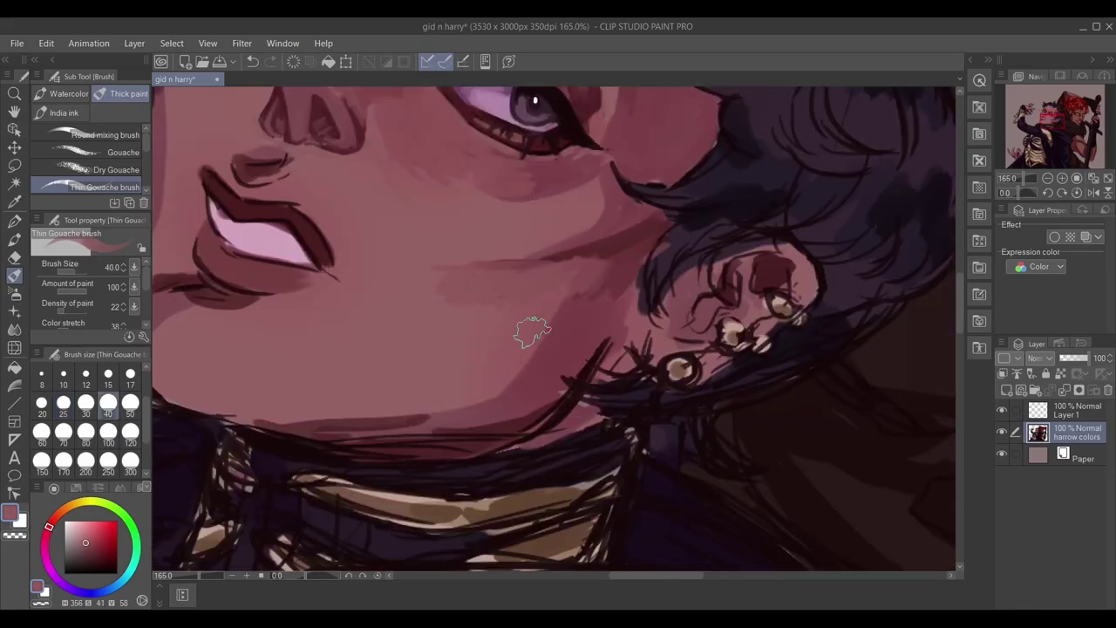
mouse_move(496, 358)
mouse_down()
mouse_move(456, 423)
mouse_move(486, 349)
mouse_move(462, 340)
mouse_up()
alt+click(234, 419)
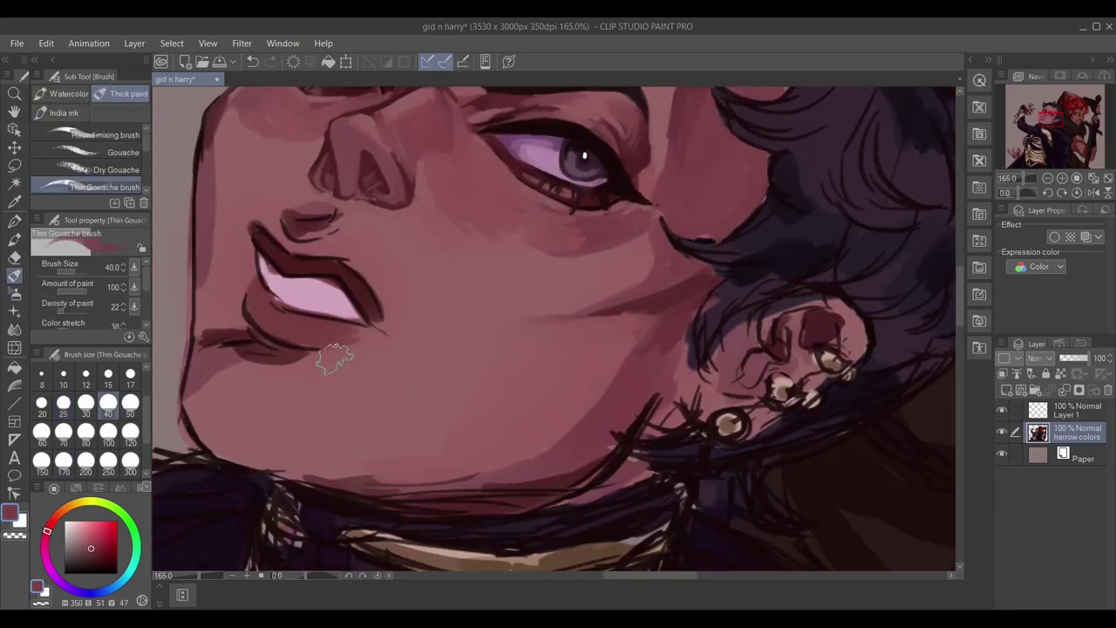
drag(234, 419, 359, 524)
alt+click(554, 330)
Repaint the face contour along the far cheek, chin and jaw up to the ear with sampled tones at brush size 10.
key(bracketleft)
key(bracketleft)
key(bracketleft)
key(bracketleft)
key(bracketleft)
key(bracketleft)
key(bracketleft)
drag(323, 264, 307, 502)
mouse_move(307, 503)
mouse_down()
mouse_move(316, 314)
mouse_move(541, 417)
mouse_up()
drag(427, 406, 608, 413)
mouse_move(506, 419)
mouse_down()
mouse_move(610, 415)
mouse_move(663, 436)
mouse_move(803, 301)
mouse_move(706, 401)
mouse_up()
alt+click(742, 332)
drag(576, 288, 645, 419)
Erase the stray sketch edges outside the far cheek and chin contour.
key(e)
drag(388, 249, 389, 509)
drag(401, 393, 318, 499)
key(b)
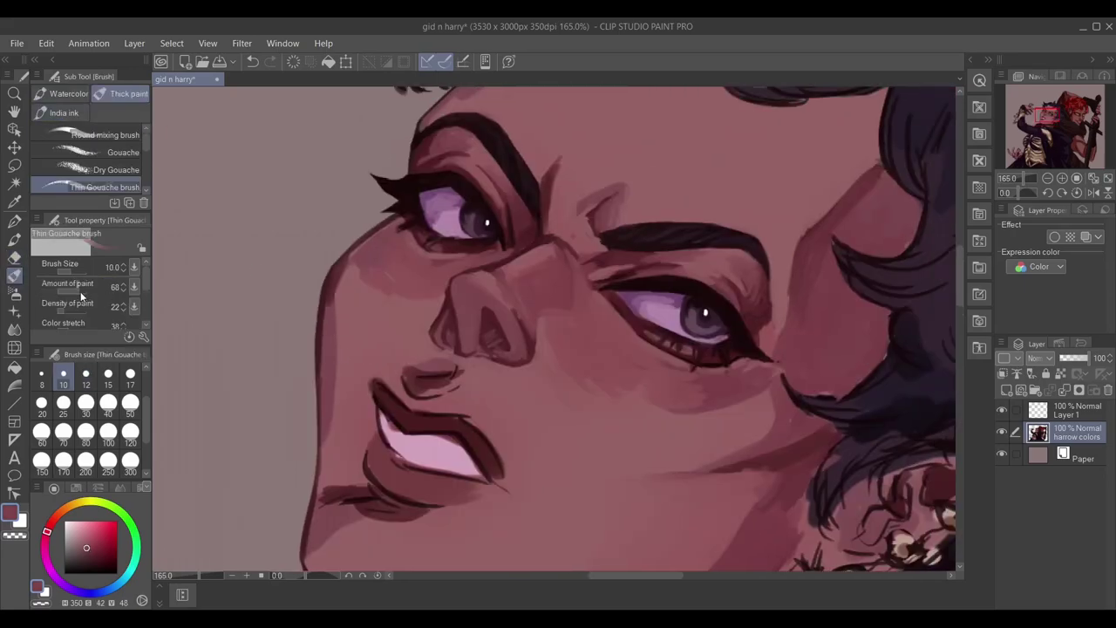
Set the amount of paint to 76 and soften the far cheek's shading with a sampled skin tone.
alt+click(334, 282)
drag(348, 264, 325, 303)
drag(544, 362, 371, 324)
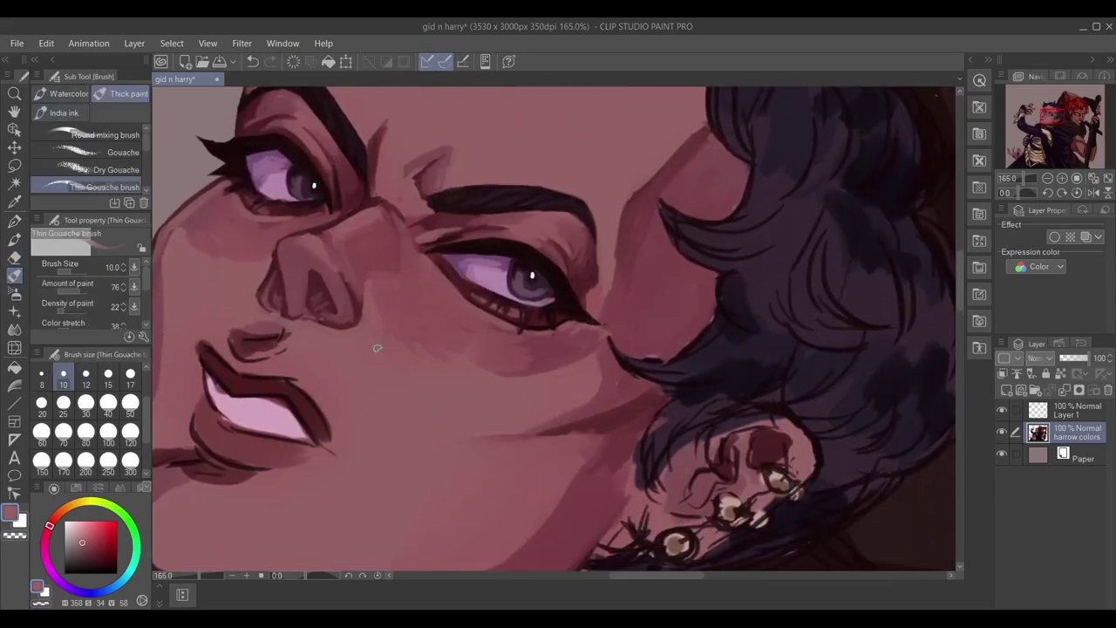
Blend both cheeks and the temple with sampled skin tones at brush size 25.
click(63, 404)
alt+click(475, 398)
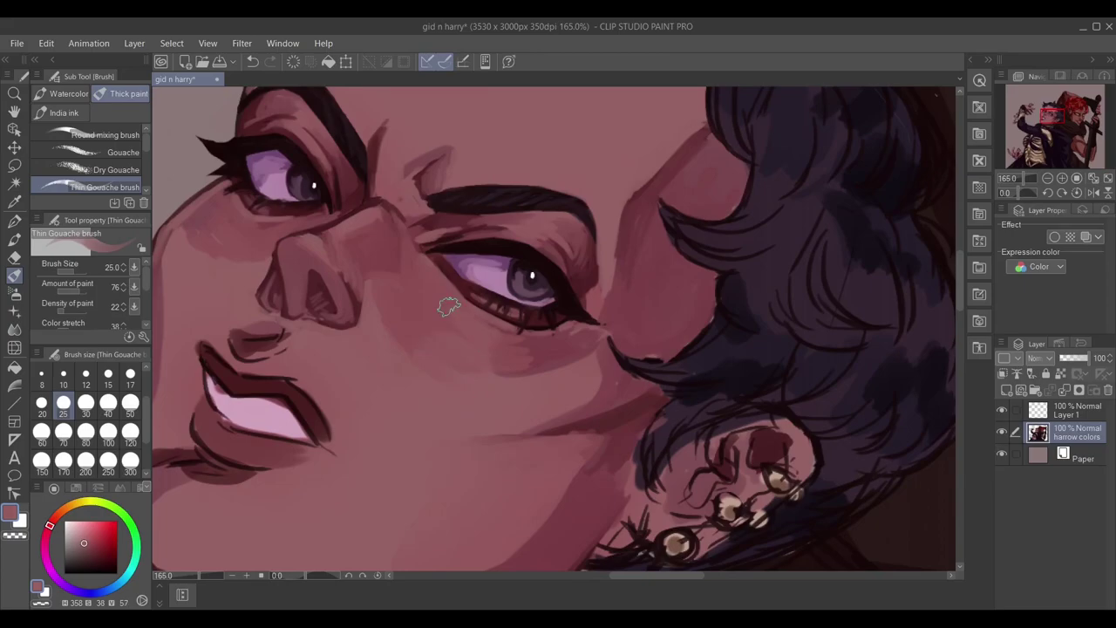
alt+click(424, 377)
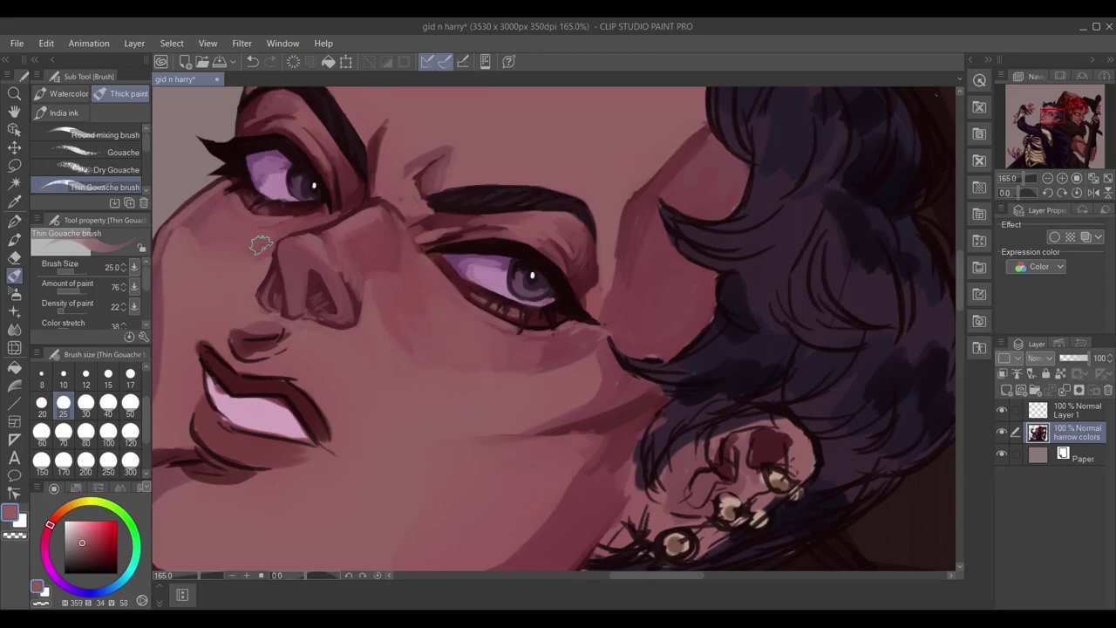
drag(258, 260, 224, 427)
alt+click(653, 357)
drag(682, 347, 627, 250)
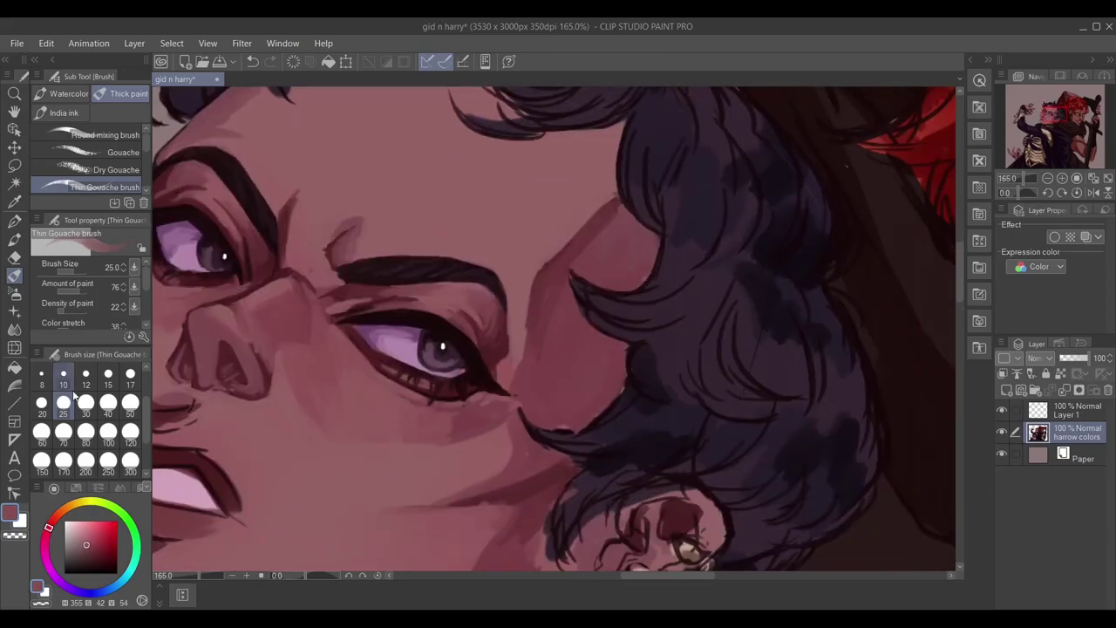
Replace the rough lines under the nose with a dark red philtrum shadow at brush size 12, smoothing the edge above the upper lip.
scroll(511, 306, down, 5)
scroll(428, 336, up, 2)
key(bracketright)
key(bracketright)
alt+click(427, 336)
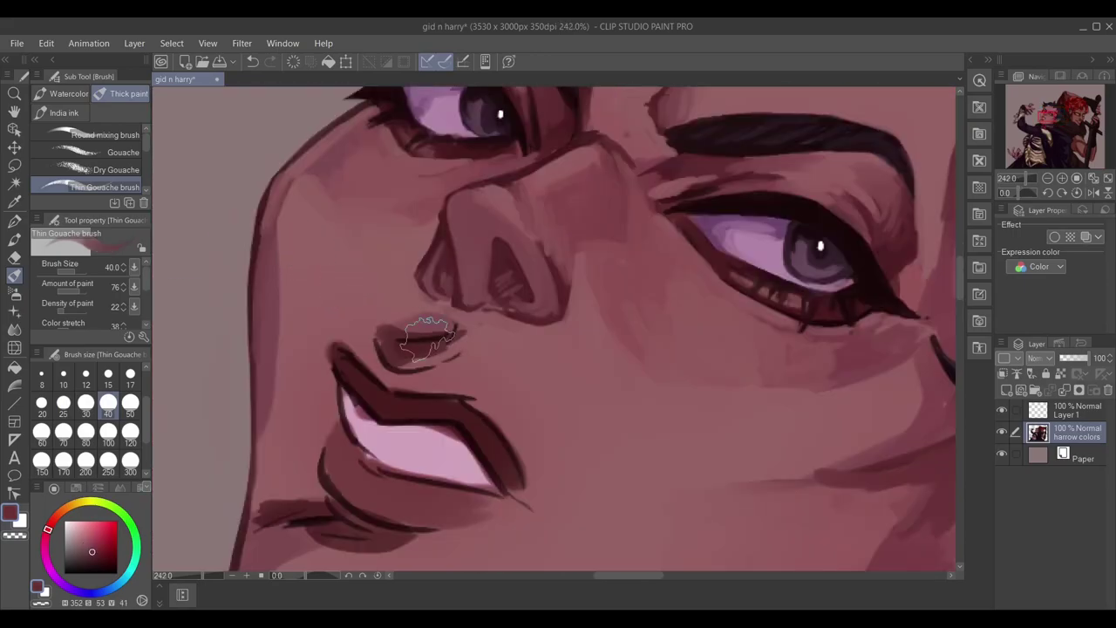
key(bracketleft)
key(bracketleft)
key(bracketleft)
key(bracketleft)
key(bracketleft)
key(bracketleft)
alt+click(444, 307)
alt+click(501, 374)
drag(437, 349, 455, 323)
mouse_move(389, 366)
mouse_down()
mouse_move(453, 337)
mouse_move(383, 365)
mouse_move(375, 340)
mouse_move(471, 358)
mouse_up()
alt+click(391, 284)
scroll(471, 366, down, 2)
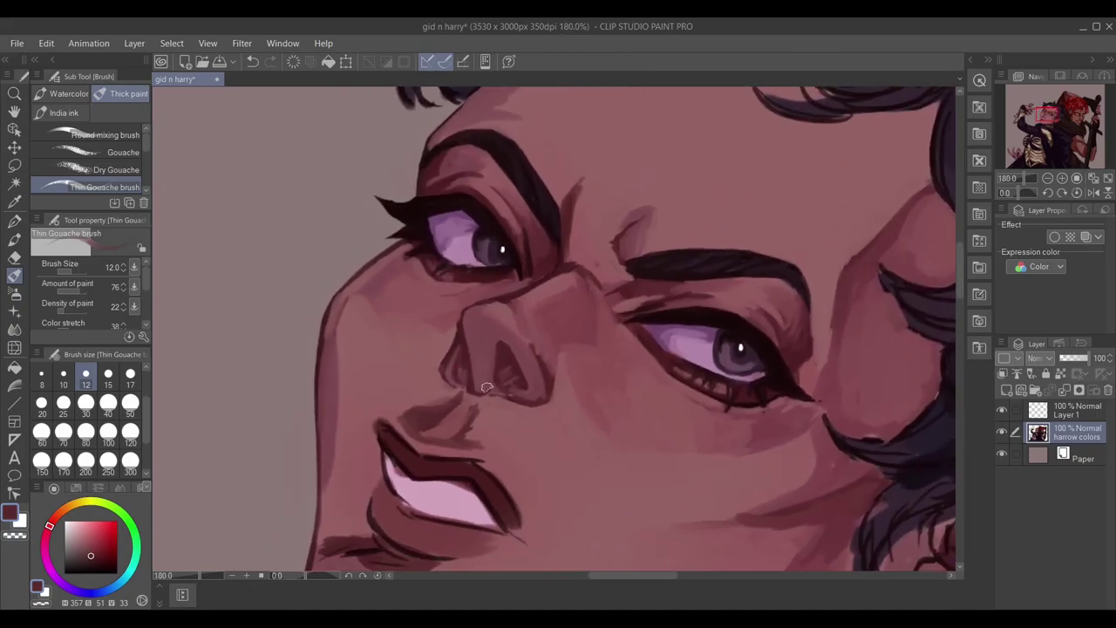
Refine the philtrum shadow into a clean shape joined to the nose base with sampled skin and dark red tones.
scroll(451, 316, down, 1)
alt+click(402, 385)
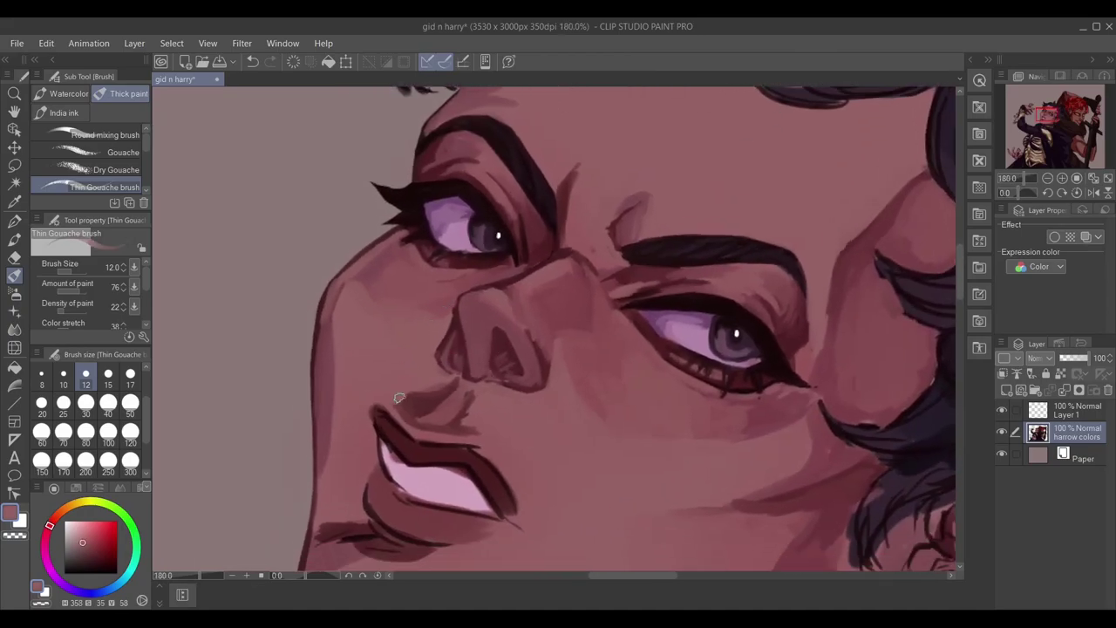
alt+click(436, 414)
alt+click(473, 424)
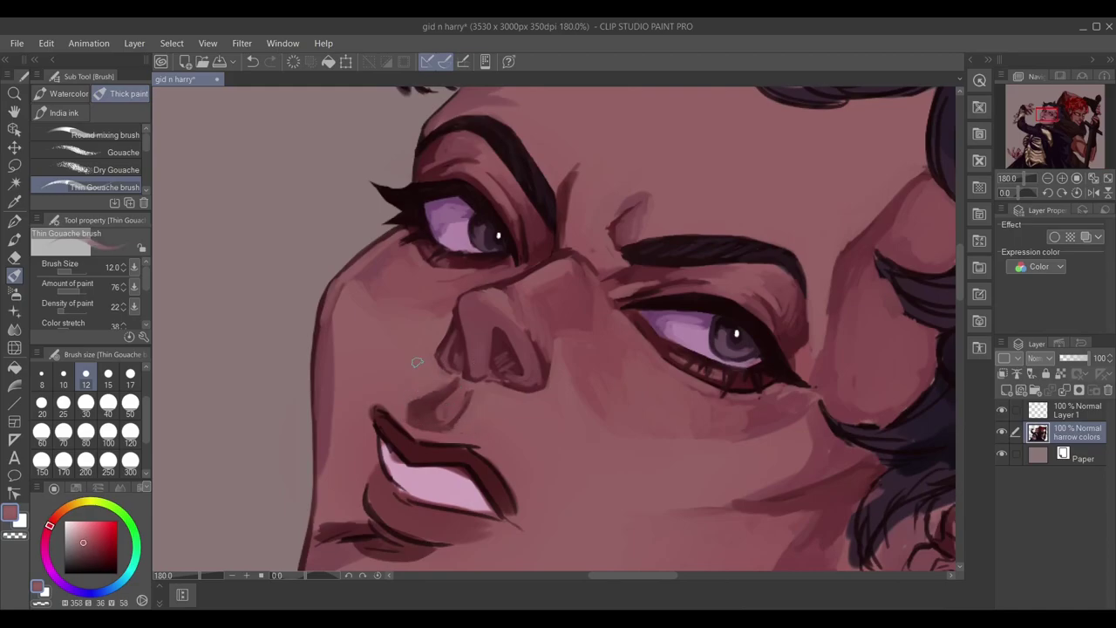
alt+click(463, 388)
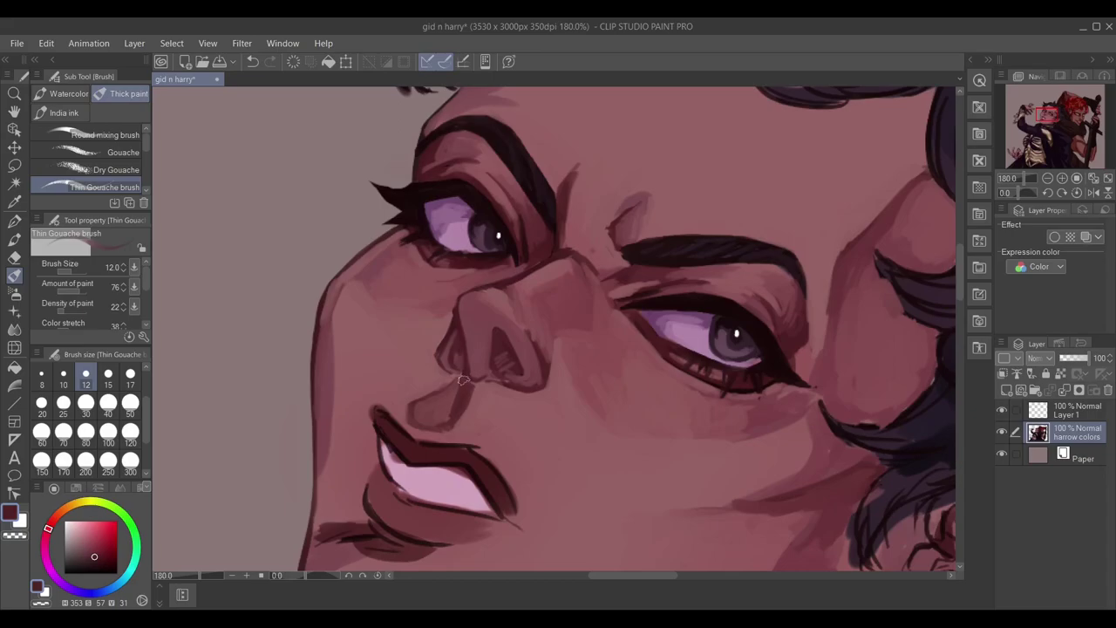
Select and transform the top of the philtrum shadow, deselect it, and join it to the nose base with sampled tones.
key(m)
drag(466, 398, 462, 384)
key(ctrl+t)
click(370, 62)
key(b)
alt+click(471, 366)
Paint over the upper lip's black outline with sampled dark reds at brush size 12, cleaning the edge along the teeth.
alt+click(379, 423)
drag(375, 408, 411, 438)
alt+click(384, 406)
drag(374, 403, 387, 416)
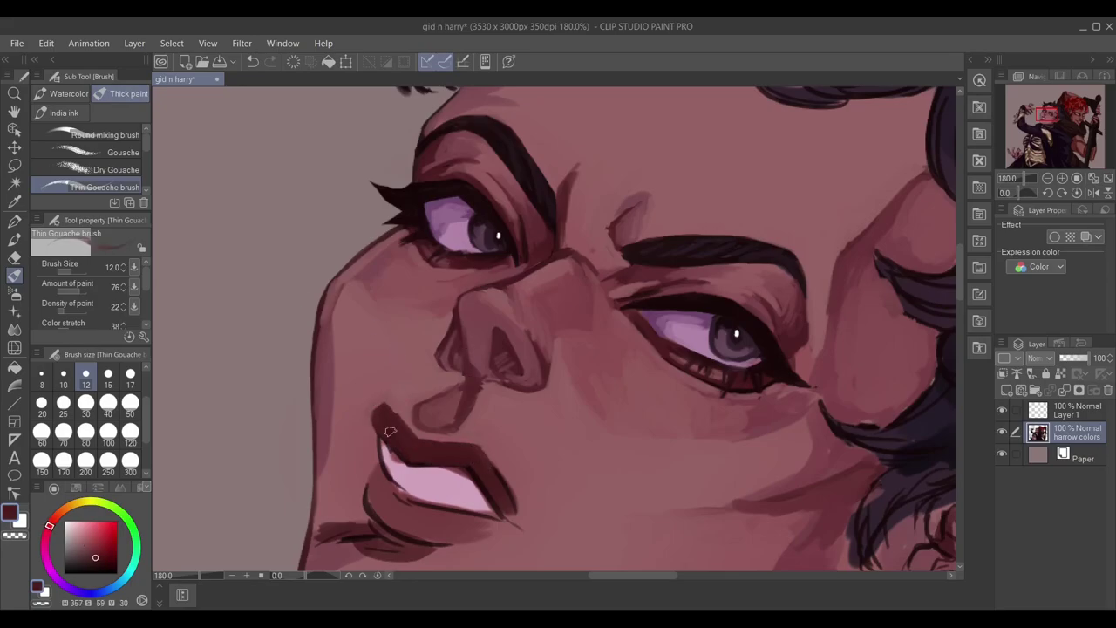
alt+click(490, 445)
drag(509, 513, 495, 474)
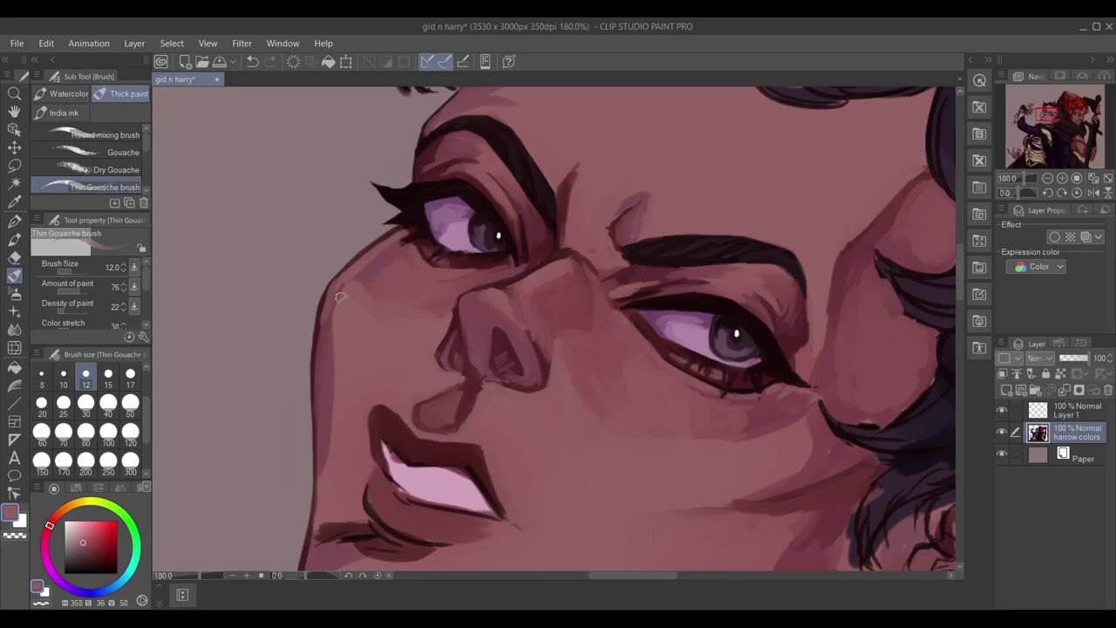
alt+click(385, 450)
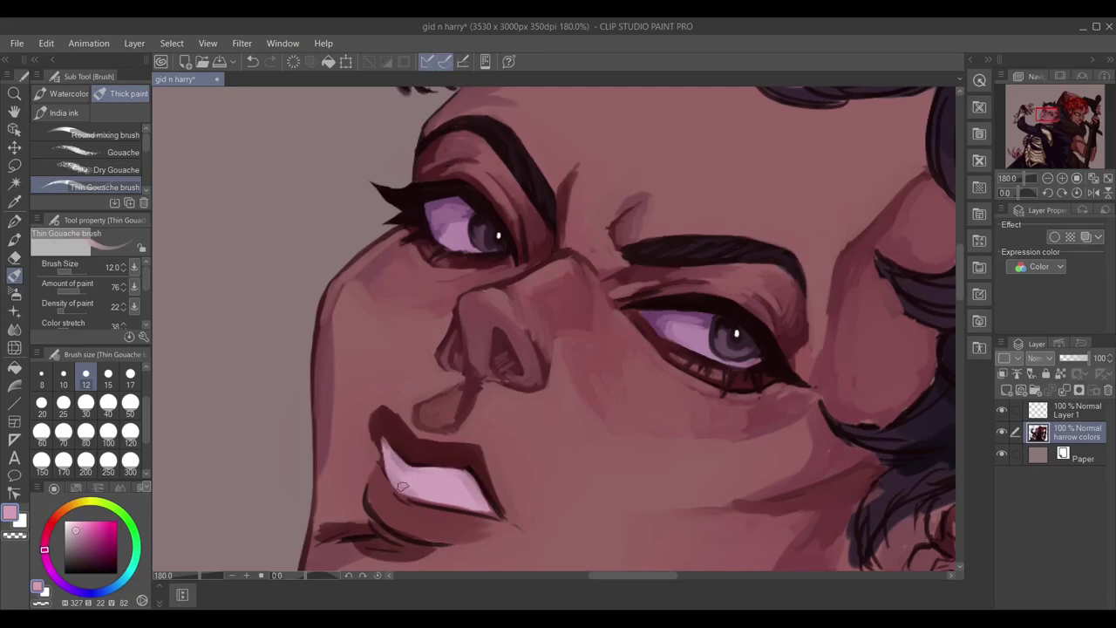
alt+click(414, 462)
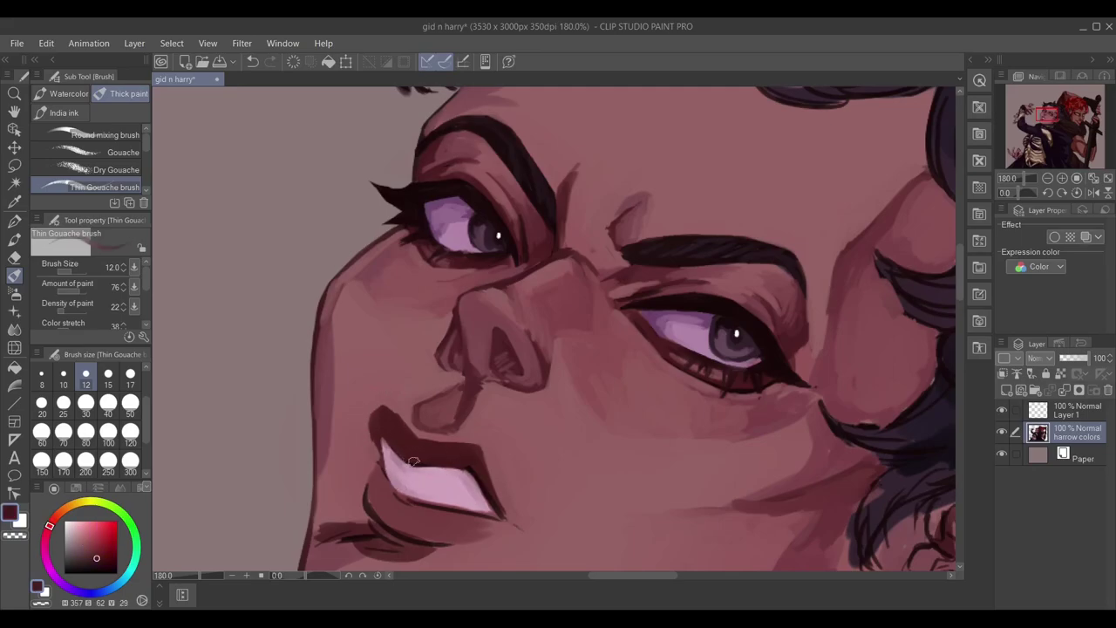
Soften the philtrum shadow with the Soft airbrush at size 80 in a sampled skin tone.
alt+click(347, 406)
key(b)
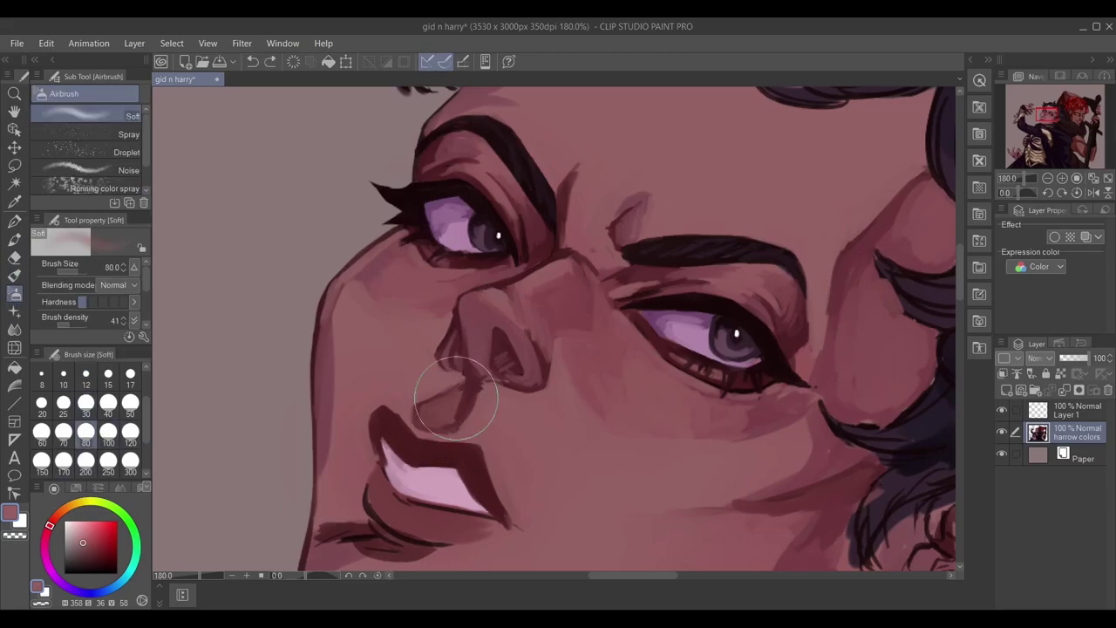
scroll(436, 401, down, 3)
scroll(511, 287, up, 2)
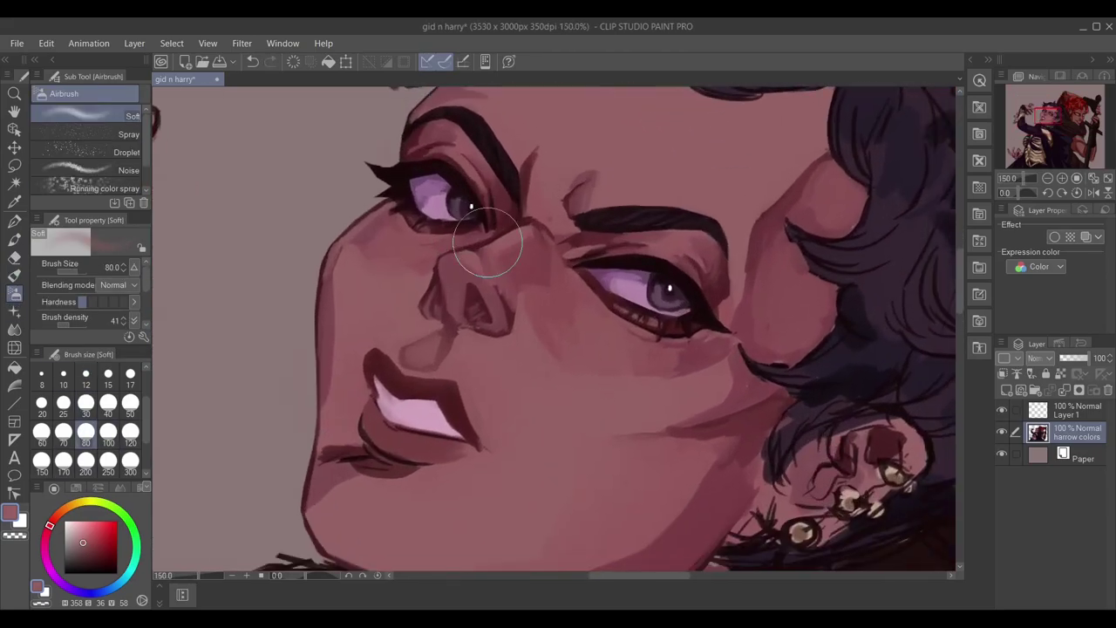
scroll(488, 243, up, 2)
Smooth the nostril interiors with the Thin Gouache brush at size 12, using sampled dark red tones.
key(b)
alt+click(418, 307)
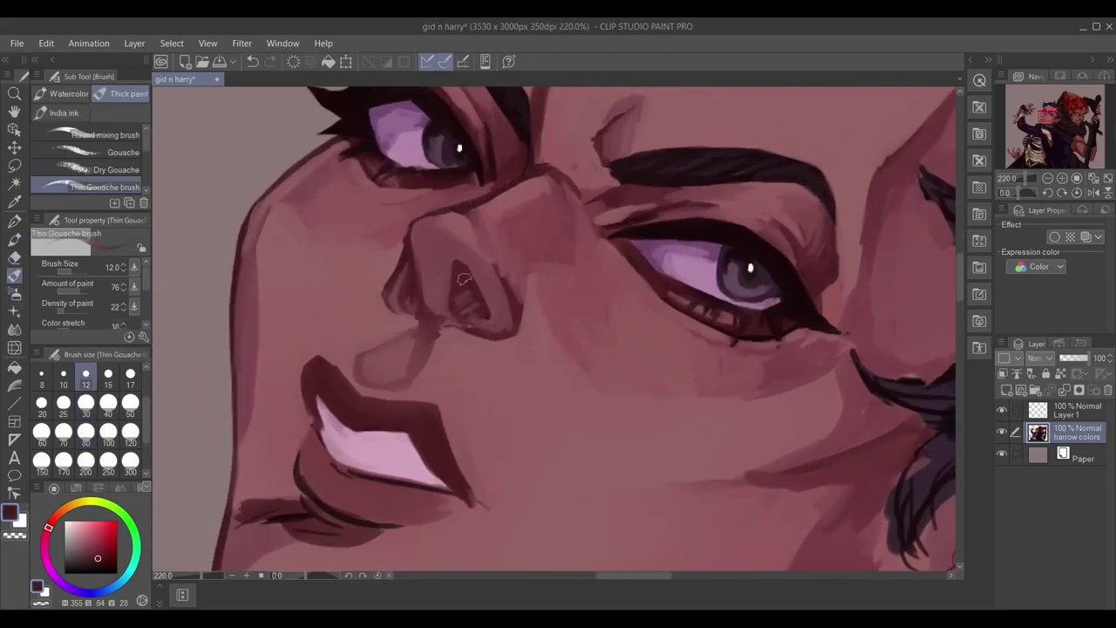
alt+click(482, 314)
Blend the area under the nose with the Soft airbrush at size 60, using sampled red and skin tones.
alt+click(387, 346)
key(b)
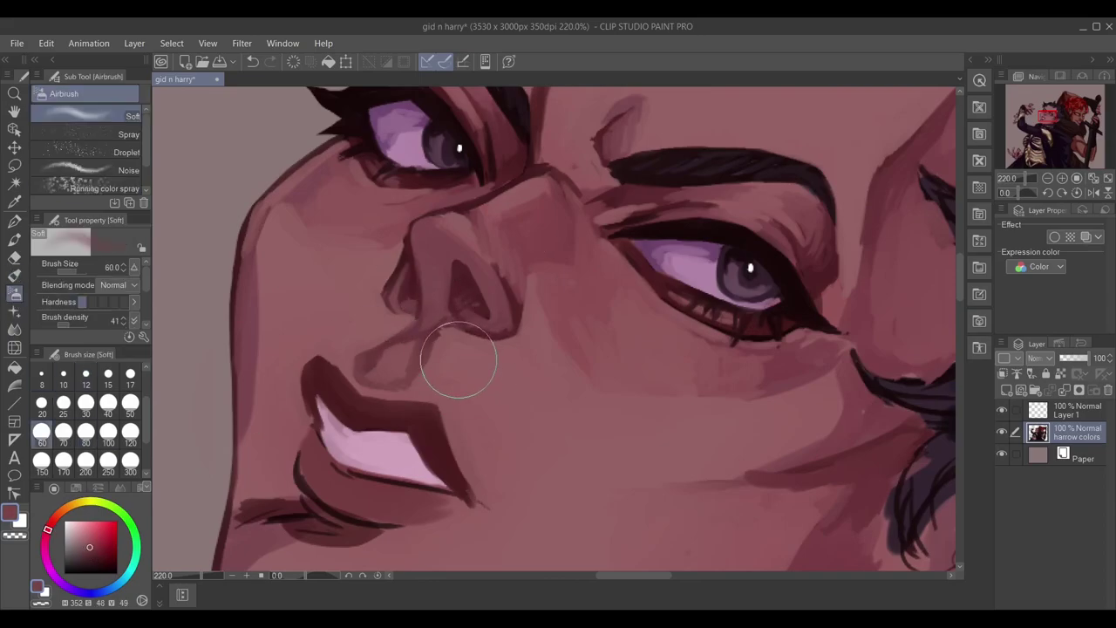
alt+click(370, 358)
scroll(370, 358, down, 2)
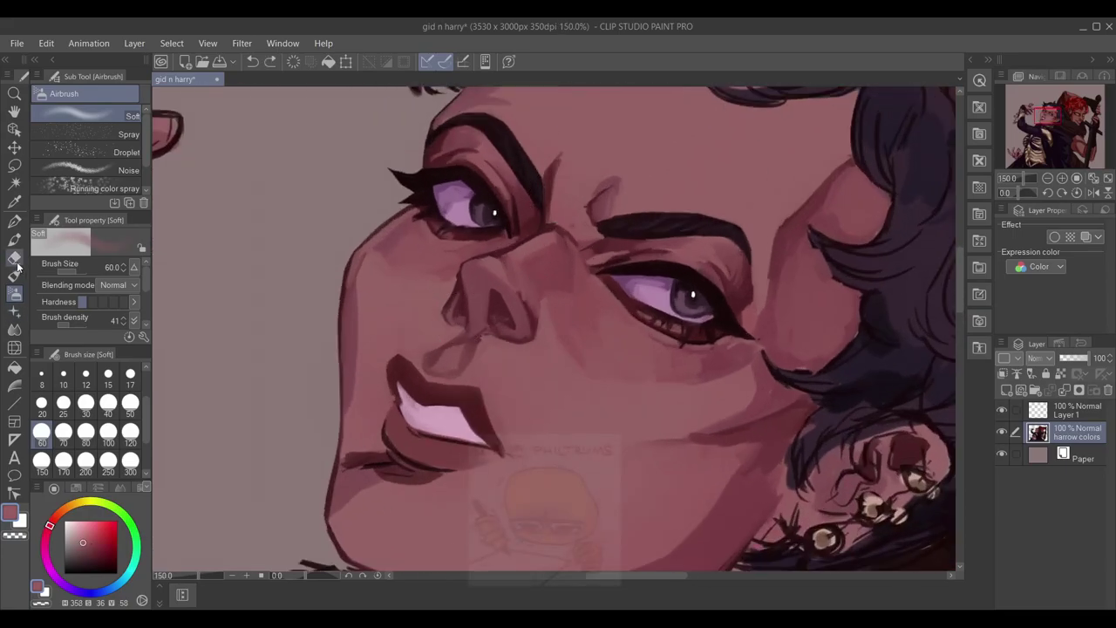
Blend the skin between the nose and mouth corner with the Thin Gouache brush at size 25.
key(b)
alt+click(503, 362)
key(bracketright)
key(bracketright)
key(bracketright)
key(bracketright)
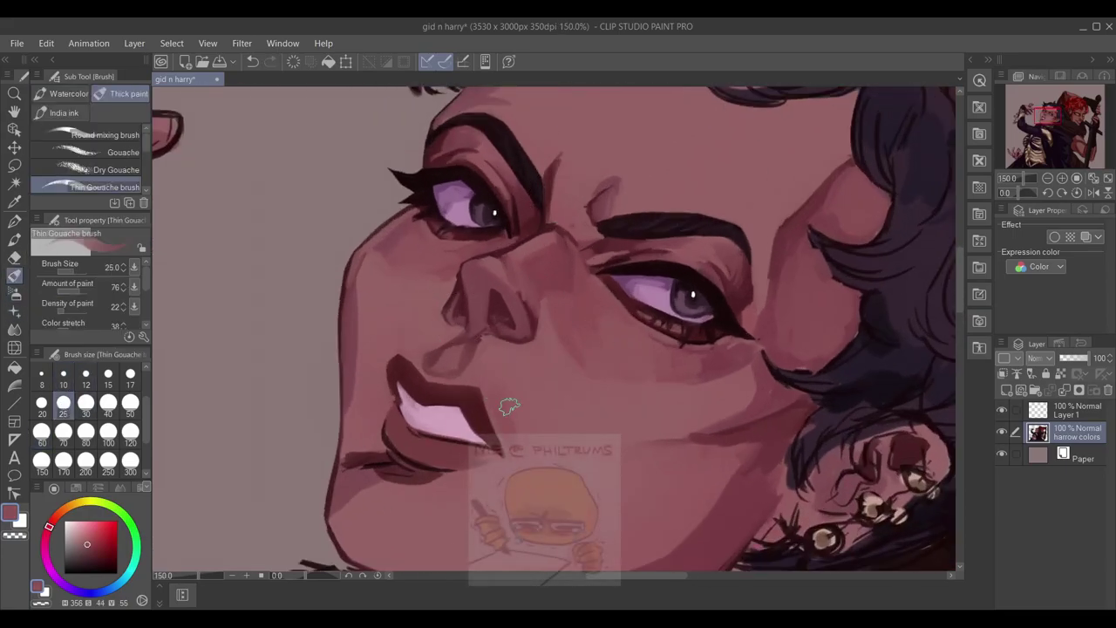
scroll(471, 273, down, 2)
scroll(501, 390, up, 3)
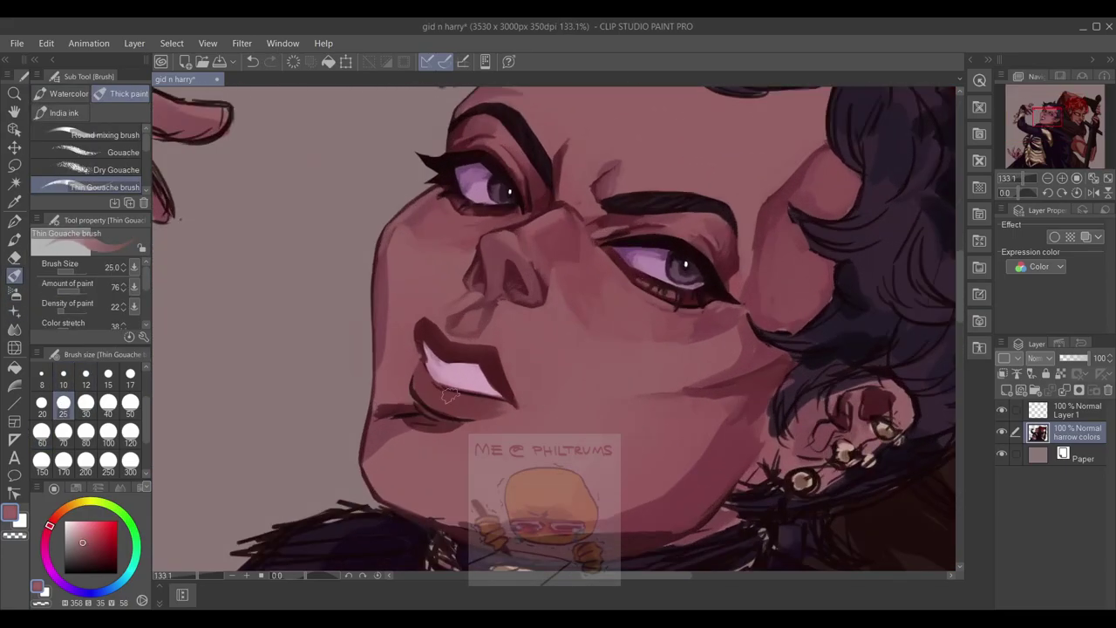
Reshape the philtrum shadow and its upper edge with sampled skin and red tones at brush size 10.
alt+click(500, 390)
scroll(501, 390, up, 2)
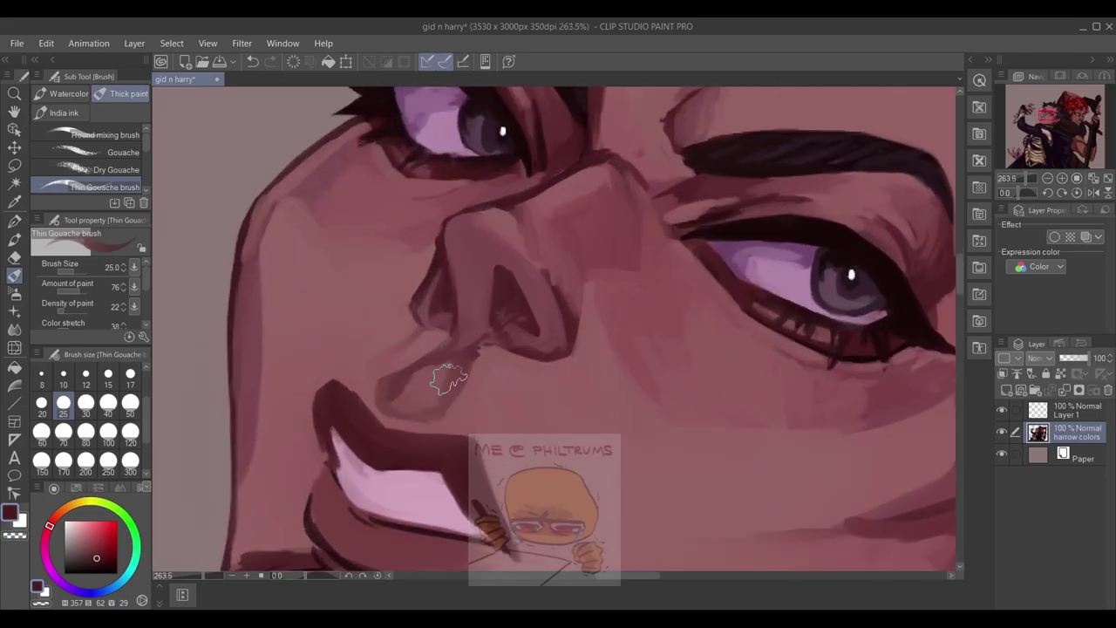
key(bracketleft)
key(bracketleft)
key(bracketleft)
key(bracketleft)
key(bracketleft)
alt+click(441, 351)
alt+click(387, 341)
alt+click(384, 379)
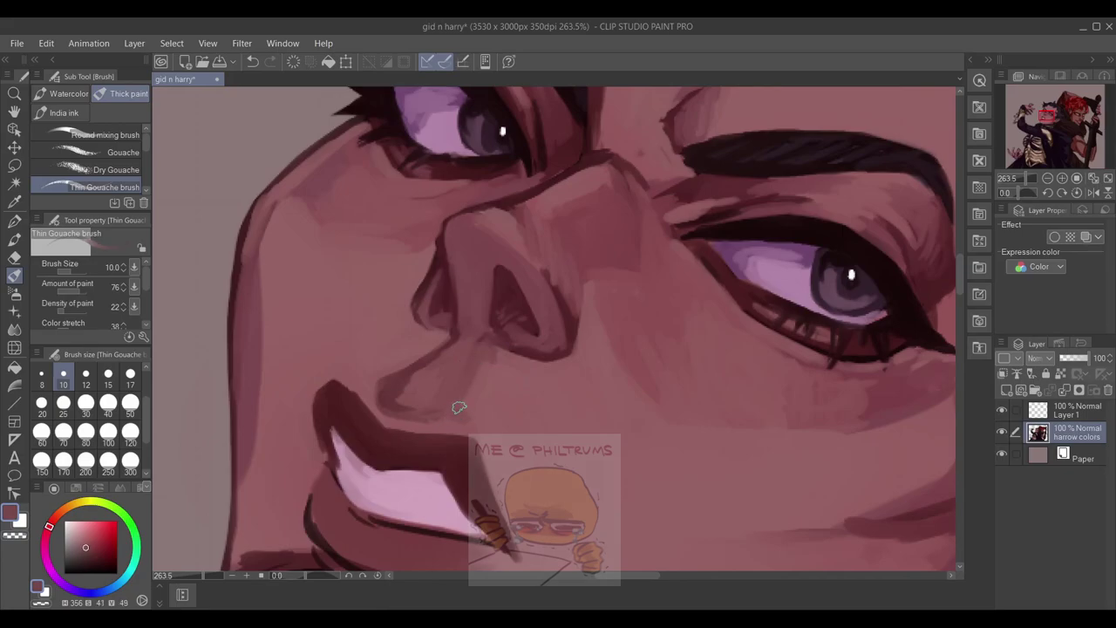
Blend the philtrum's near side into the surrounding skin with sampled reddish tones at brush size 20.
alt+click(461, 412)
scroll(461, 412, down, 4)
scroll(496, 350, up, 3)
alt+click(506, 364)
key(])
key(])
key(])
key(])
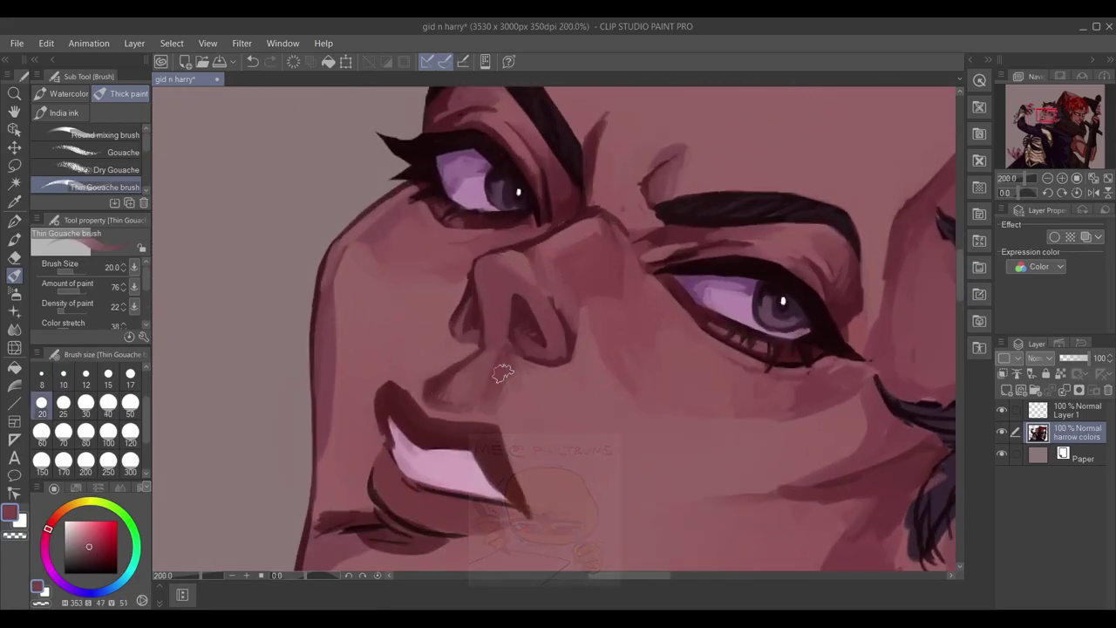
Tidy the skin above the mouth and the philtrum's edge with sampled skin and dark red tones at brush size 12.
alt+click(522, 412)
scroll(348, 364, down, 2)
key([)
key([)
key([)
alt+click(371, 374)
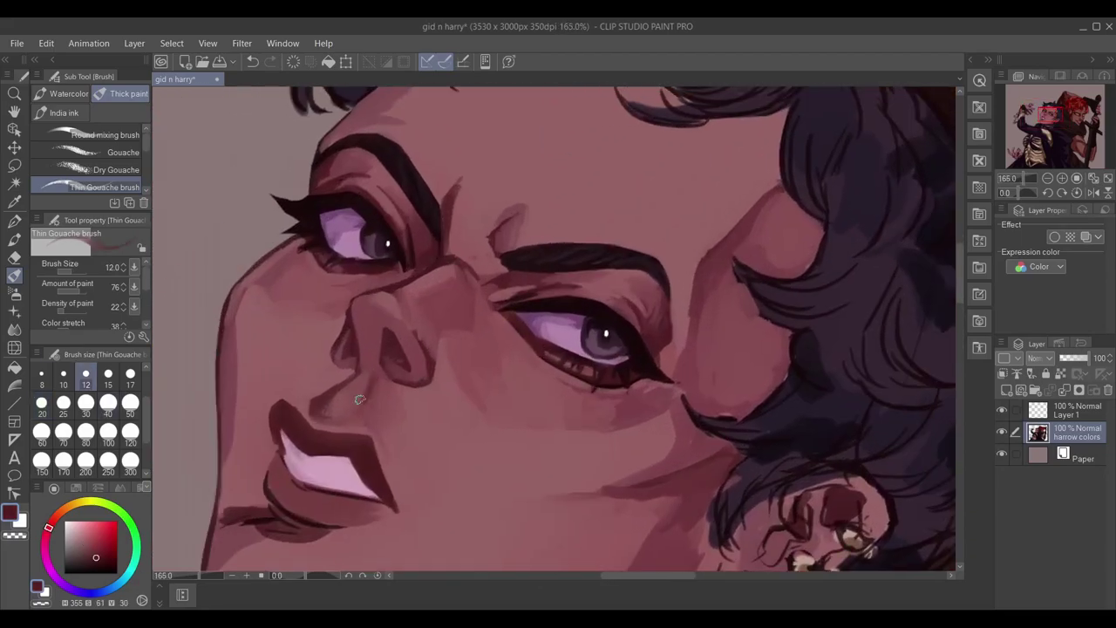
Start painting out the lower lip's outline with sampled reds at brush size 10 and density of paint 34.
drag(390, 417, 432, 332)
key([)
alt+click(321, 387)
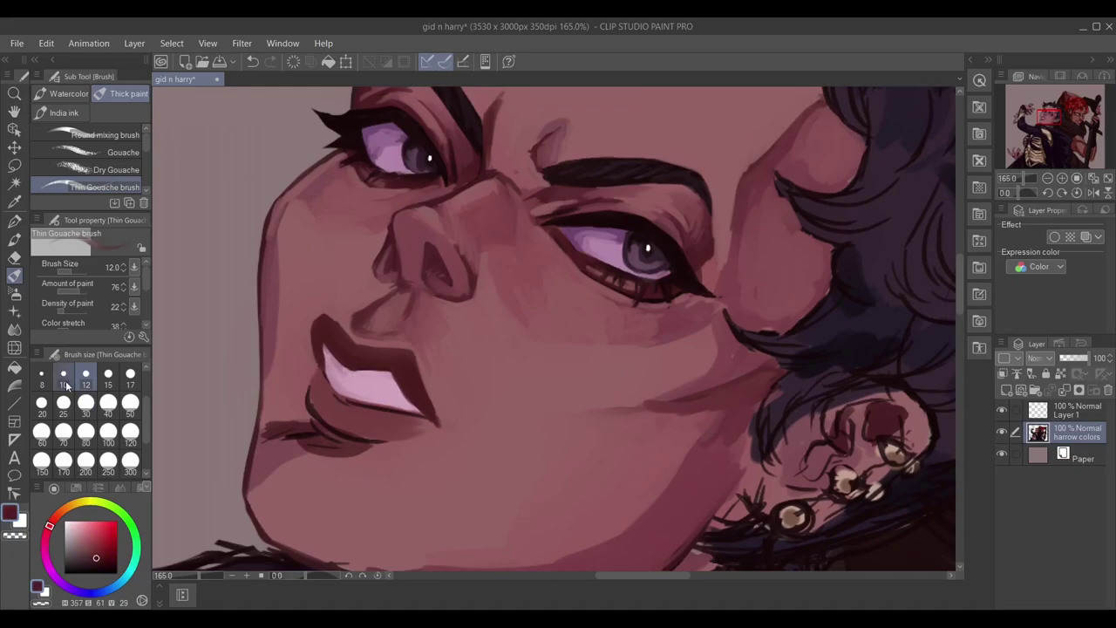
scroll(321, 388, up, 2)
alt+click(460, 294)
alt+click(471, 371)
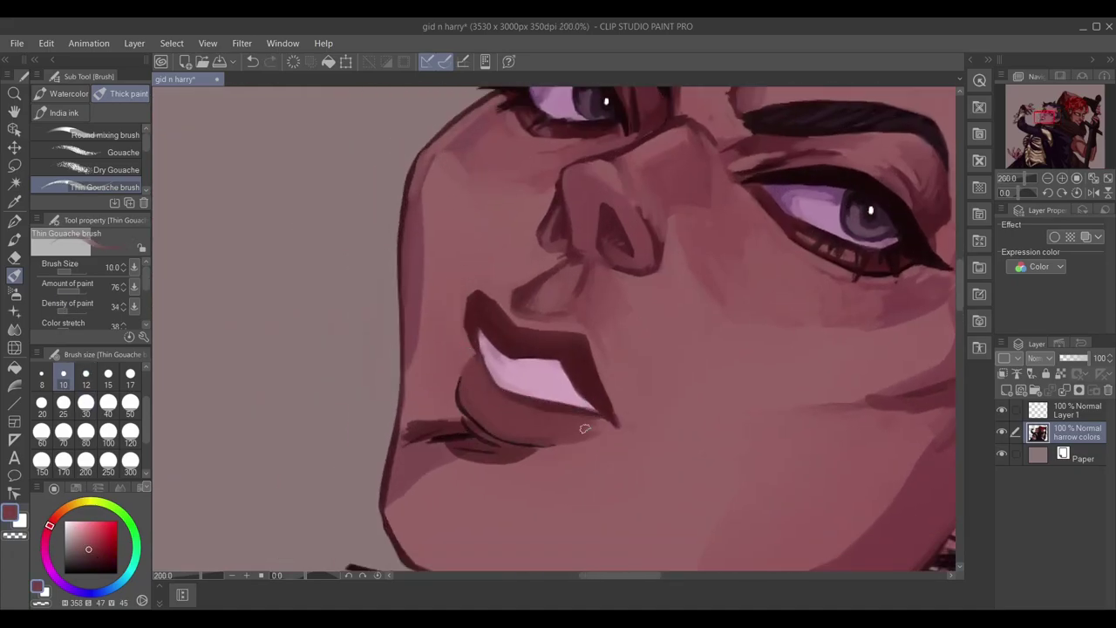
Replace the lower lip's black outline with sampled reddish shading at brush size 10 and amount of paint 88.
key(])
key(])
key(])
key(])
key(])
key(])
key([)
key([)
key([)
key([)
key([)
key([)
alt+click(457, 368)
mouse_move(450, 395)
mouse_down()
mouse_move(469, 423)
mouse_move(529, 448)
mouse_move(430, 421)
mouse_up()
alt+click(520, 348)
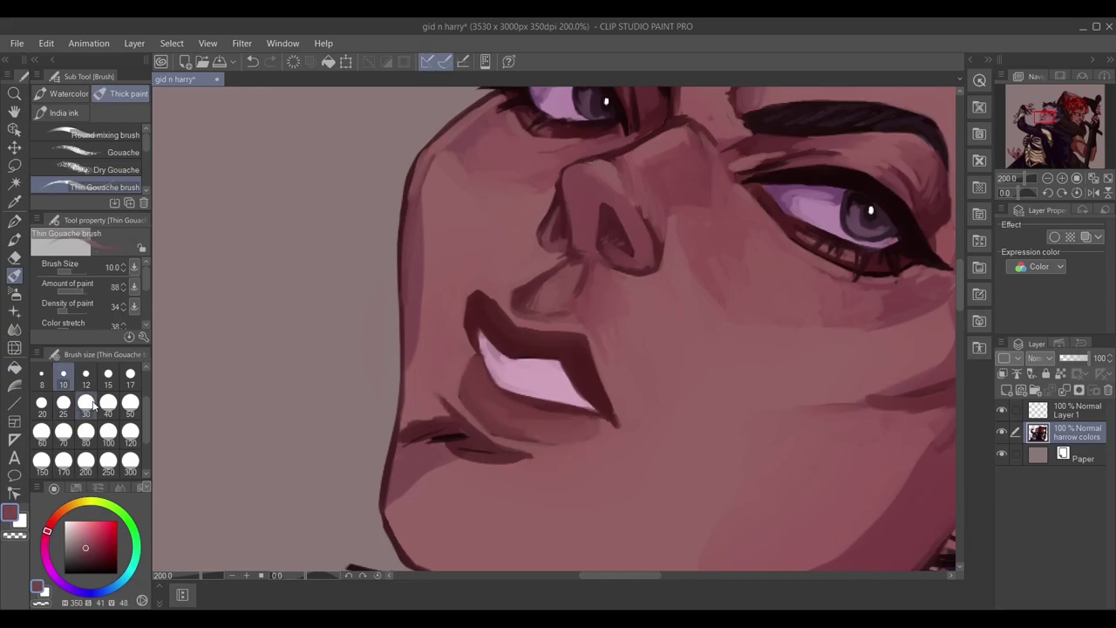
Paint over the dark crease beneath the lower lip and blend it into the chin with a larger brush.
key(])
key(])
key(])
key(])
key(])
mouse_move(512, 464)
mouse_down()
mouse_move(456, 428)
mouse_move(413, 439)
mouse_move(445, 430)
mouse_move(398, 278)
mouse_move(423, 377)
mouse_move(420, 326)
mouse_move(454, 393)
mouse_move(397, 482)
mouse_move(400, 468)
mouse_move(516, 457)
mouse_up()
alt+click(418, 319)
mouse_move(471, 358)
mouse_down()
mouse_move(540, 332)
mouse_move(588, 361)
mouse_up()
Add fine red shading strokes on the cheek under the near eye at brush size 12 and amount of paint 70.
key(bracketleft)
key(bracketleft)
key(bracketleft)
alt+click(471, 277)
alt+click(493, 186)
key(bracketleft)
drag(644, 159, 602, 253)
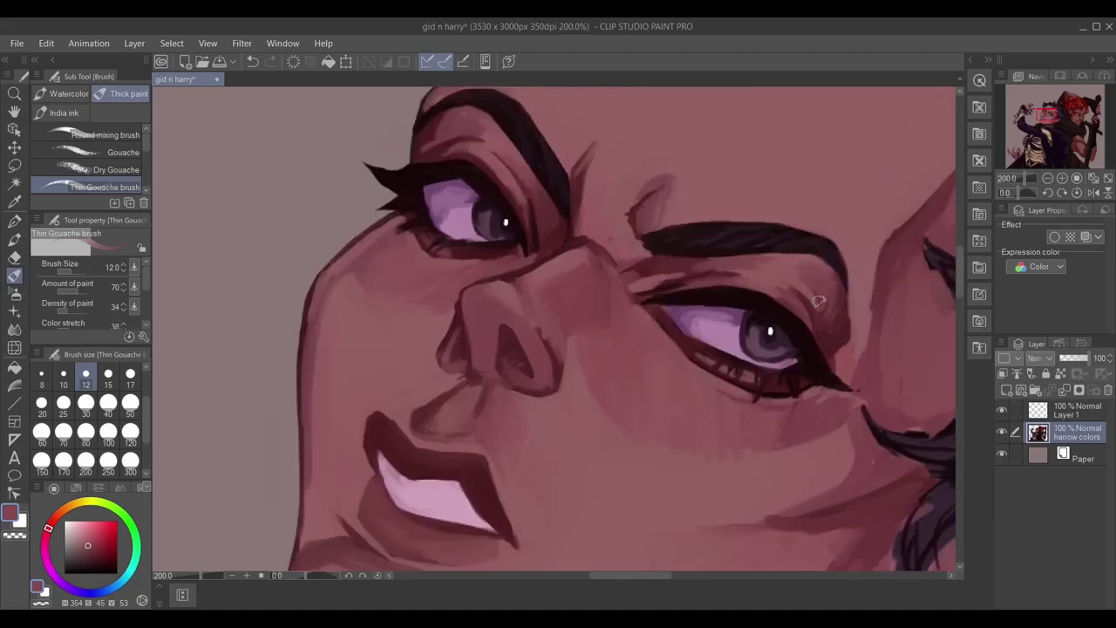
Refine the far cheek and chin contour with a sampled dark red at brush size 10.
scroll(559, 331, down, 3)
scroll(558, 331, up, 2)
key(bracketleft)
alt+click(373, 350)
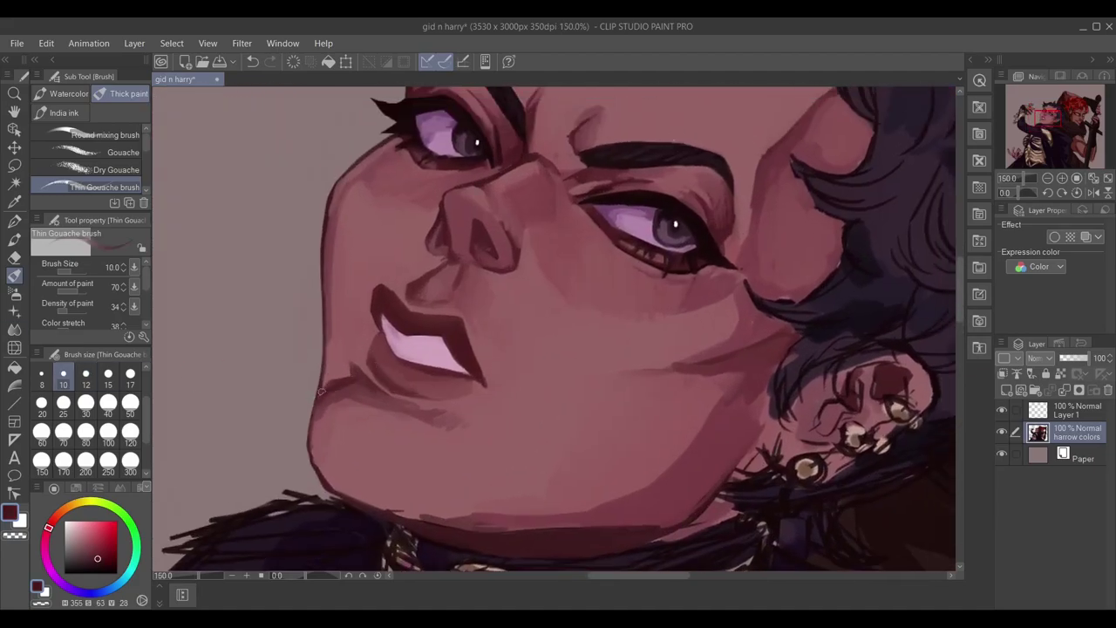
drag(330, 333, 313, 207)
mouse_move(328, 366)
mouse_down()
mouse_move(479, 395)
mouse_move(448, 393)
mouse_move(681, 379)
mouse_up()
Blend the shadows below the lip, along the jaw and under the cheekbone with sampled skin tones and a larger brush.
alt+click(430, 350)
drag(391, 371, 465, 385)
mouse_move(297, 323)
mouse_down()
mouse_move(426, 384)
mouse_move(616, 419)
mouse_up()
alt+click(680, 357)
key(bracketright)
key(bracketright)
key(bracketright)
key(bracketright)
key(bracketright)
drag(418, 403, 628, 424)
mouse_move(732, 295)
mouse_down()
mouse_move(585, 382)
mouse_move(615, 420)
mouse_up()
Hatch the edges of the cheekbone and temple shadows with dark red strokes at brush size 10.
key(bracketleft)
key(bracketleft)
key(bracketleft)
key(bracketleft)
key(bracketleft)
drag(519, 371, 611, 373)
drag(717, 129, 650, 226)
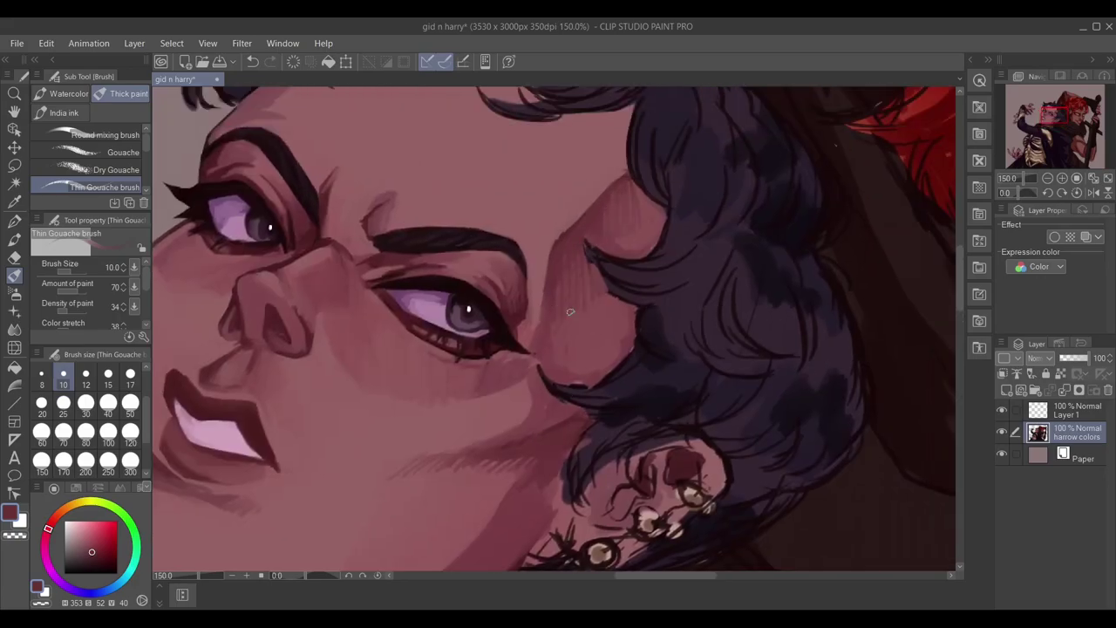
drag(463, 269, 600, 349)
Refine the far eye's outer contour and darken the crease above the near eyebrow with sampled dark reds.
alt+click(396, 170)
alt+click(371, 196)
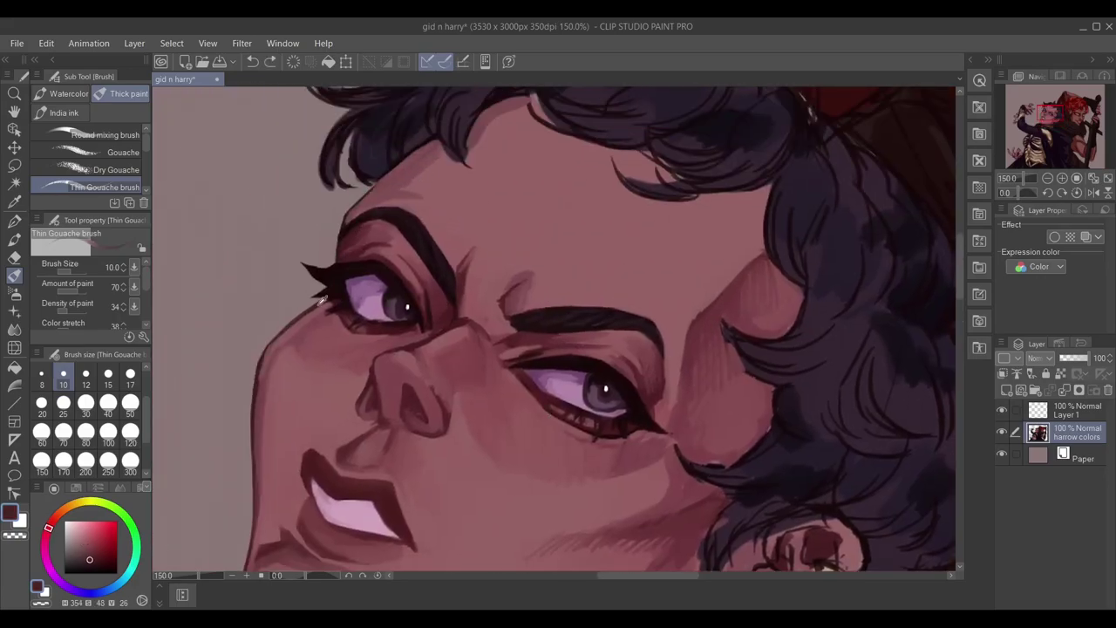
drag(709, 305, 588, 284)
alt+click(391, 266)
drag(391, 257, 394, 286)
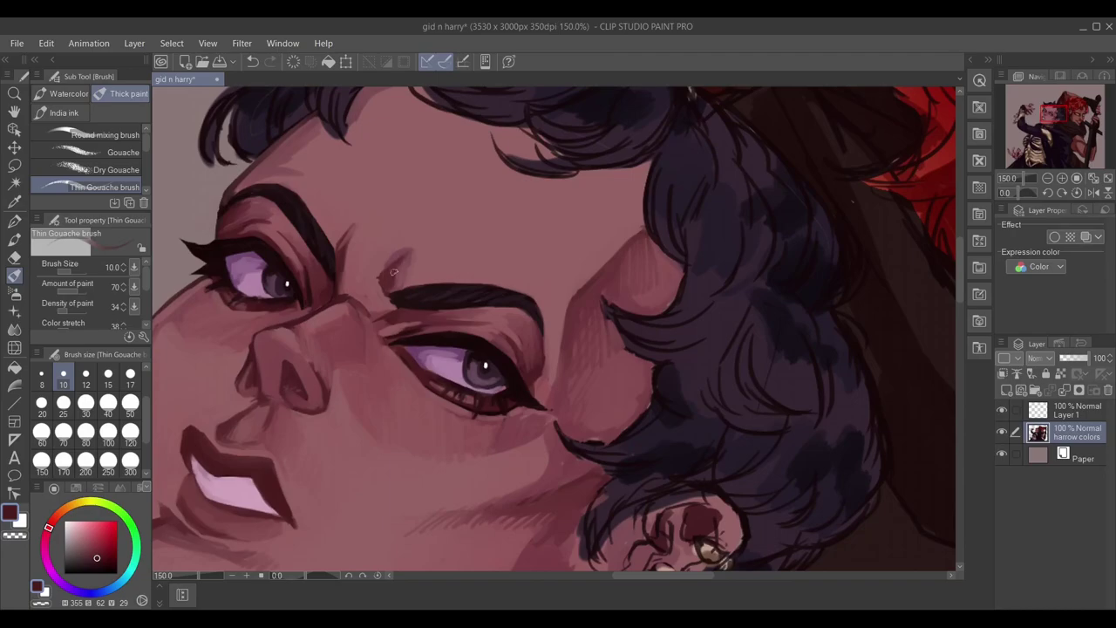
Draw light skin-coloured accent lines around both eyes' lids and lower lashes with the Real G-Pen at size 10.
scroll(392, 279, up, 2)
key(p)
drag(523, 392, 423, 356)
mouse_move(199, 194)
mouse_down()
mouse_move(399, 216)
mouse_move(402, 232)
mouse_up()
drag(439, 253, 494, 263)
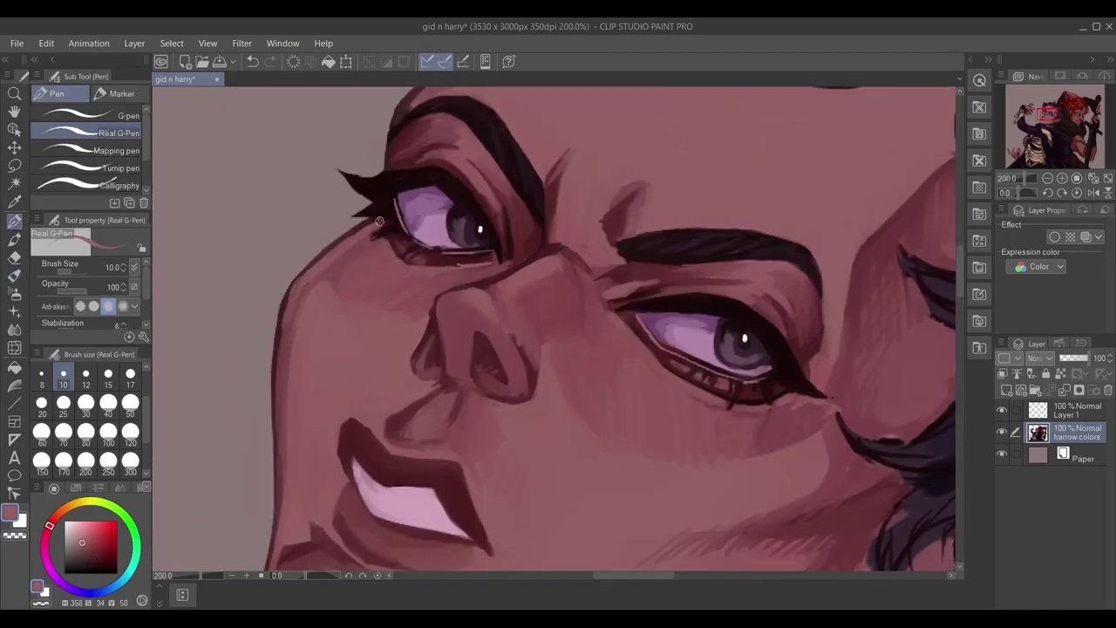
drag(771, 403, 772, 415)
drag(663, 349, 442, 372)
drag(296, 209, 434, 247)
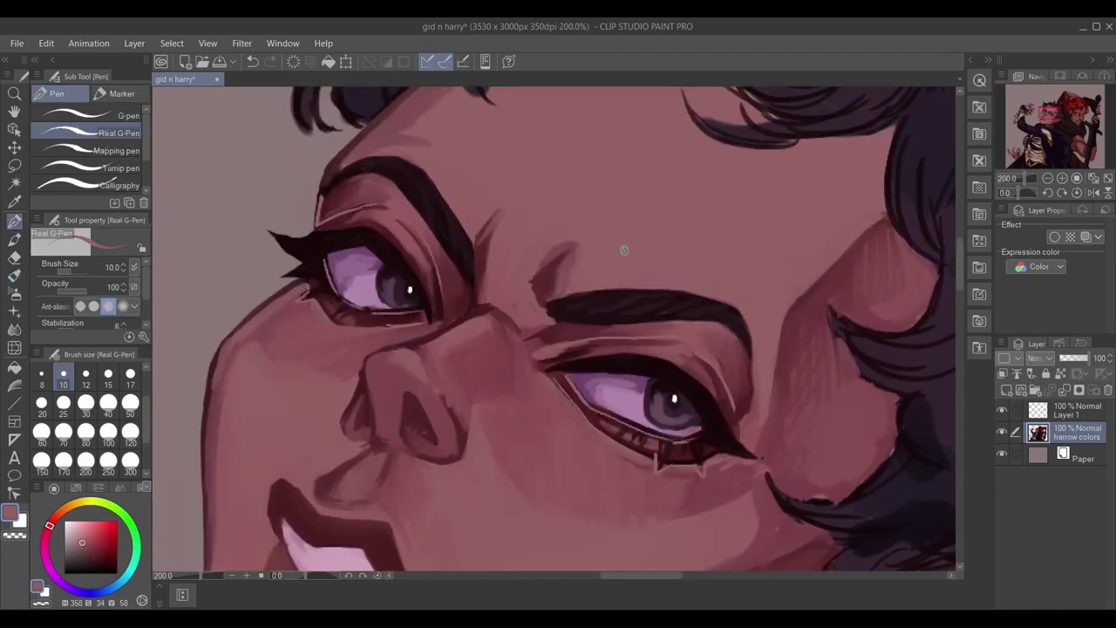
Draw near-black lower lashes on the near eye with the Real G-Pen at size 10.
drag(680, 447, 627, 358)
alt+click(626, 357)
drag(245, 186, 363, 234)
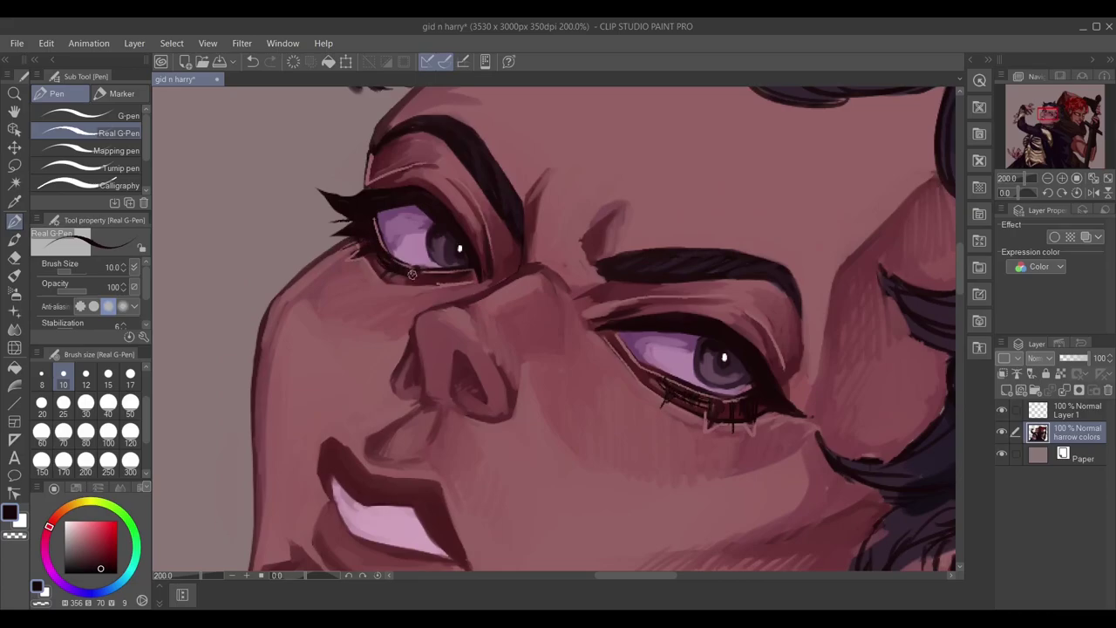
scroll(610, 305, down, 3)
Start painting the dark curls beside the temple and ear with the Thin Gouache brush at size 10 and amount of paint 92.
drag(562, 224, 462, 200)
key(b)
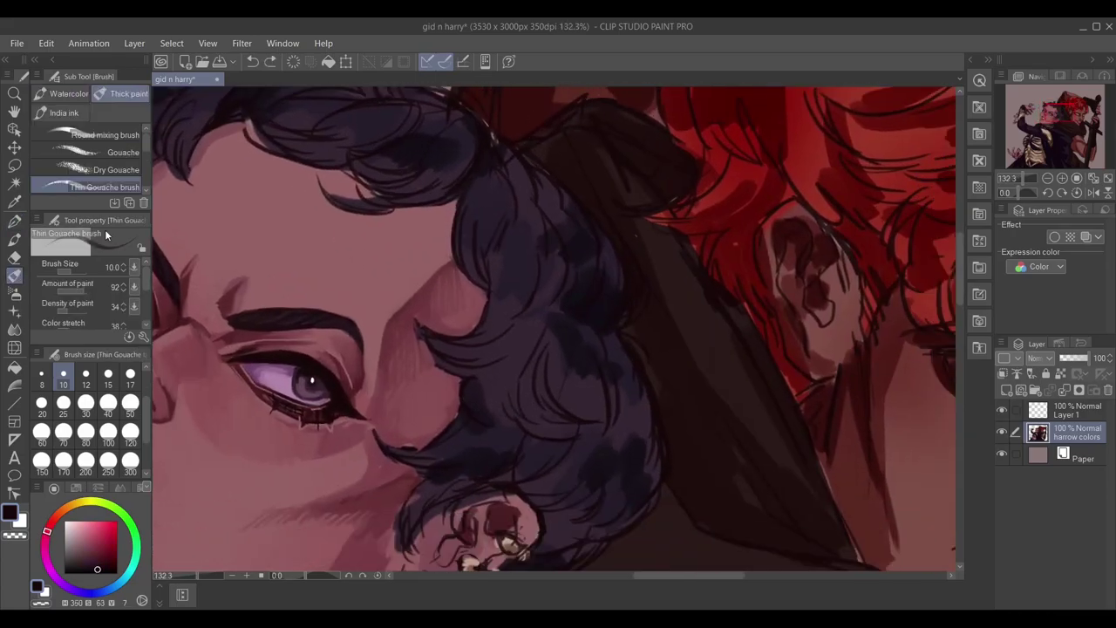
drag(504, 170, 465, 332)
mouse_move(452, 485)
mouse_down()
mouse_move(571, 413)
mouse_move(523, 479)
mouse_up()
drag(519, 436, 532, 496)
Paint sampled dark purples over the sketch lines in the curls beside the temple and behind the ear.
drag(743, 232, 577, 258)
alt+click(584, 245)
drag(586, 301, 597, 320)
drag(558, 279, 633, 243)
drag(647, 343, 682, 375)
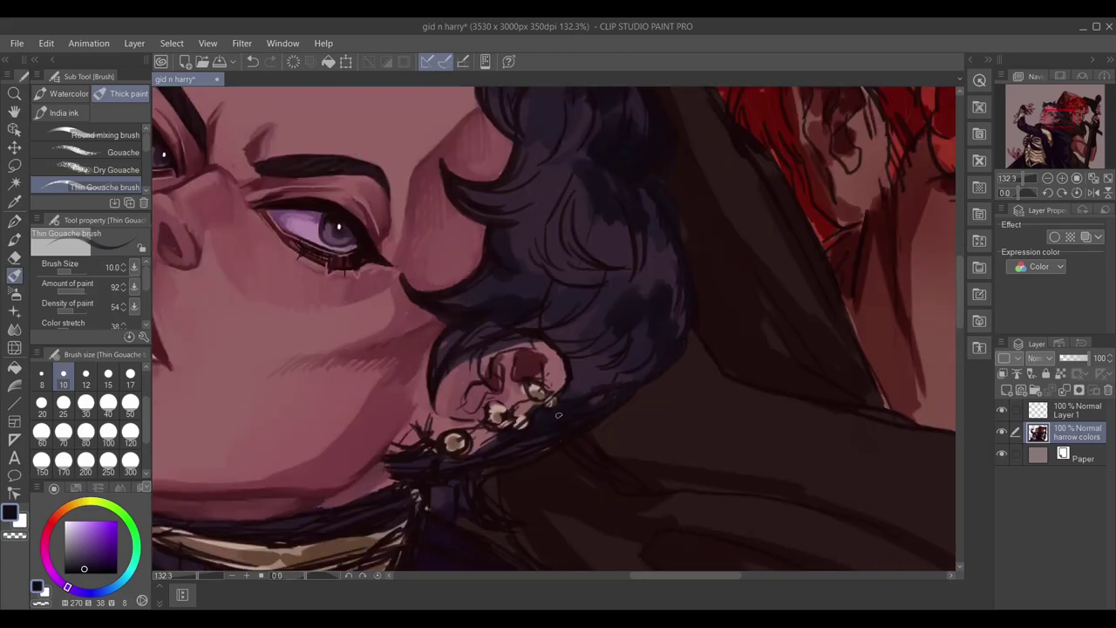
drag(567, 349, 512, 361)
Block in dark strokes through the side curls and up across the curls at the top of the head.
drag(535, 255, 541, 337)
mouse_move(362, 67)
mouse_down()
mouse_move(458, 234)
mouse_move(426, 289)
mouse_move(508, 305)
mouse_up()
mouse_move(515, 101)
mouse_down()
mouse_move(529, 203)
mouse_move(569, 238)
mouse_up()
drag(614, 279, 636, 305)
drag(293, 305, 507, 304)
drag(558, 177, 478, 284)
drag(462, 222, 633, 266)
drag(646, 192, 663, 144)
Erase stray edges around the front hair tufts and repaint the tufts with sampled dark purple.
mouse_move(375, 179)
mouse_down()
mouse_move(382, 118)
mouse_move(374, 168)
mouse_up()
key(e)
alt+click(377, 148)
key(b)
mouse_move(396, 214)
mouse_down()
mouse_move(327, 199)
mouse_move(353, 301)
mouse_move(388, 301)
mouse_up()
alt+click(439, 204)
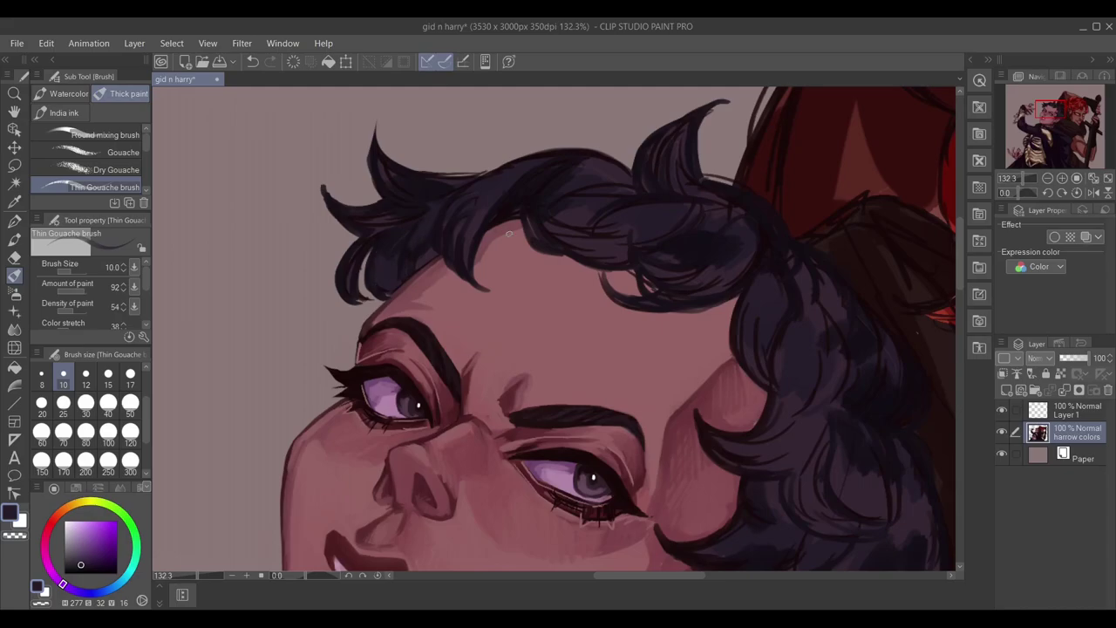
Paint over the sketch lines in the front tufts and fringe with sampled purples using the Thin Gouache brush at size 10.
scroll(391, 153, right, 5)
alt+click(386, 200)
mouse_move(363, 199)
mouse_down()
mouse_move(319, 262)
mouse_move(367, 270)
mouse_move(358, 238)
mouse_up()
alt+click(358, 244)
drag(366, 257, 413, 266)
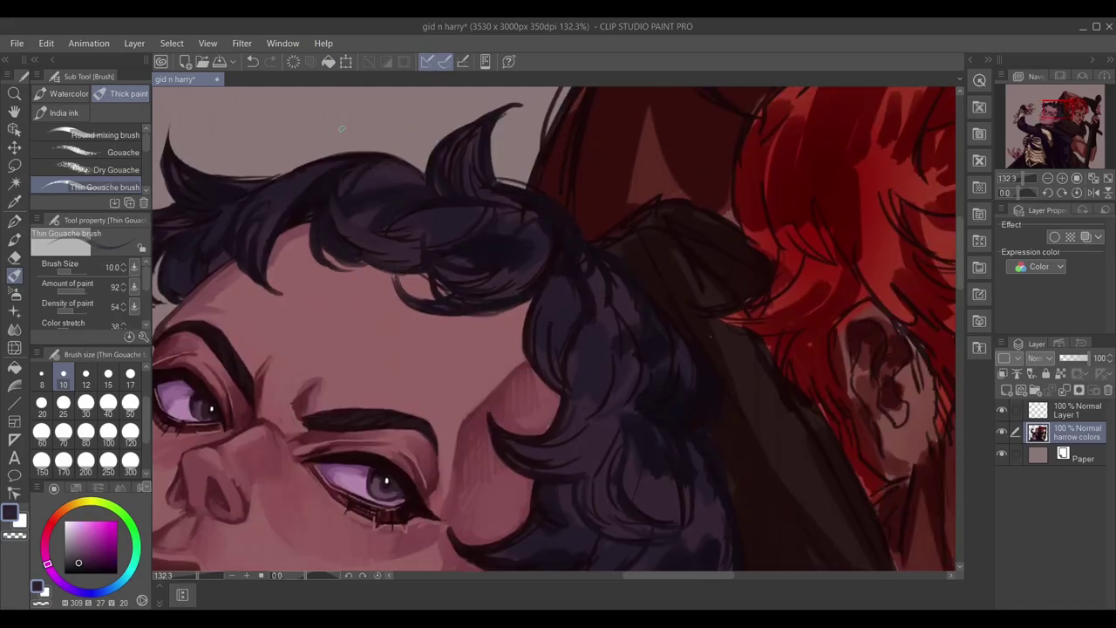
scroll(402, 174, left, 4)
alt+click(392, 211)
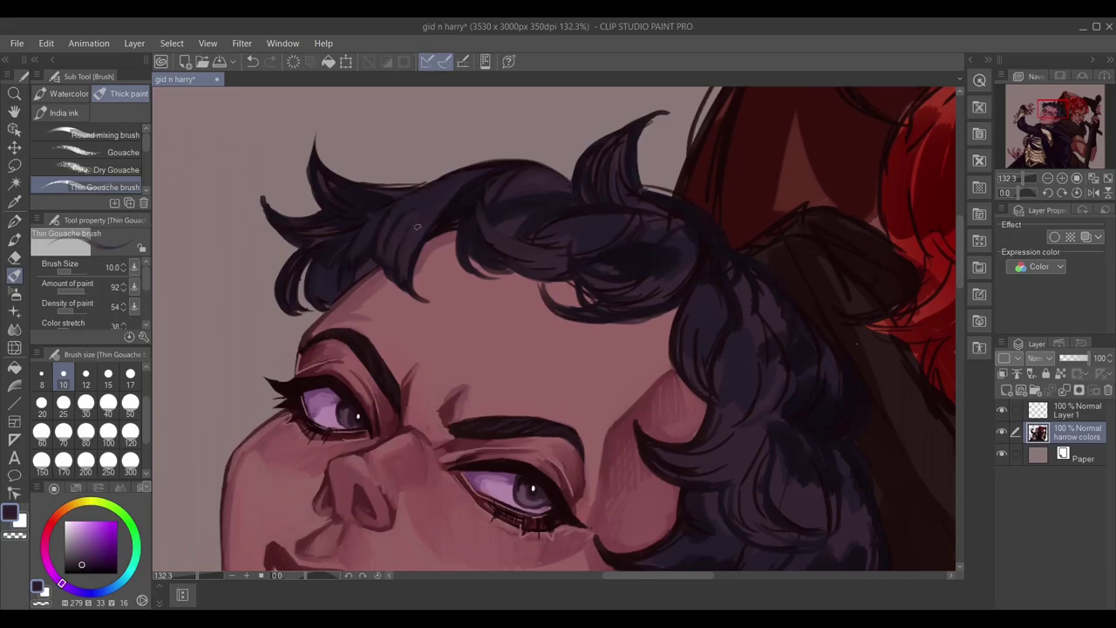
Define the pointed fringe lock and small front strands by alternating sampled dark and lighter purples.
alt+click(394, 195)
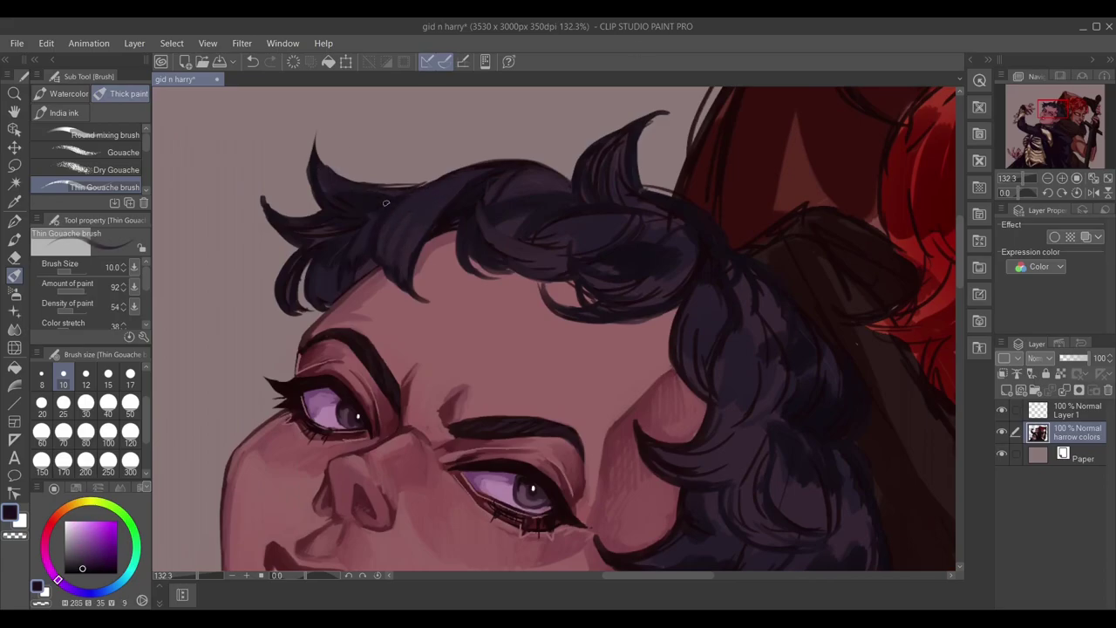
alt+click(357, 259)
alt+click(312, 238)
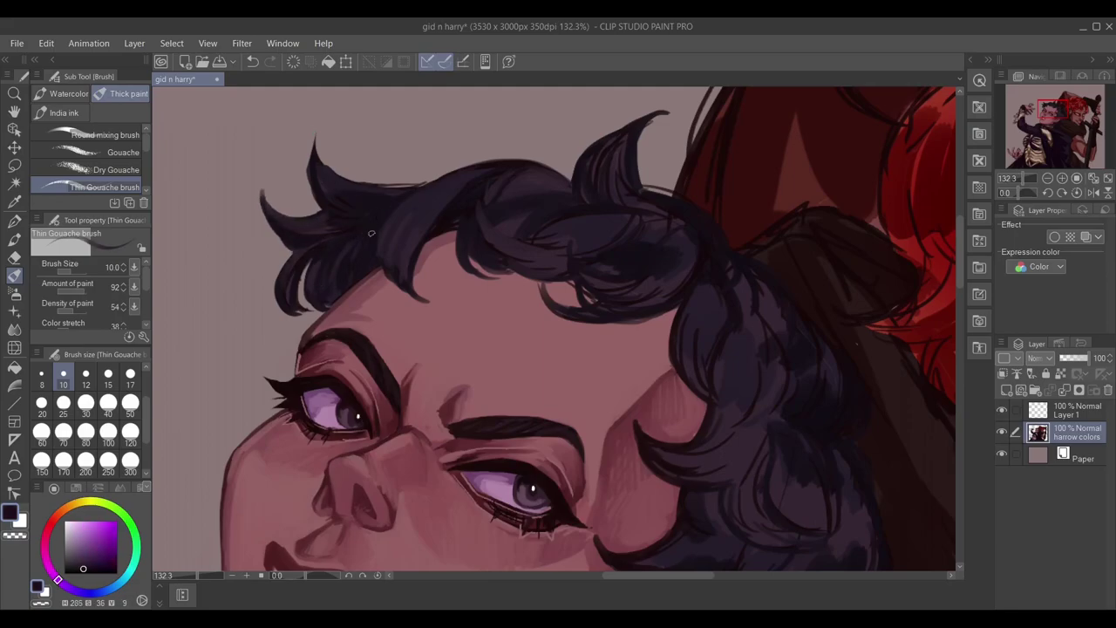
alt+click(402, 290)
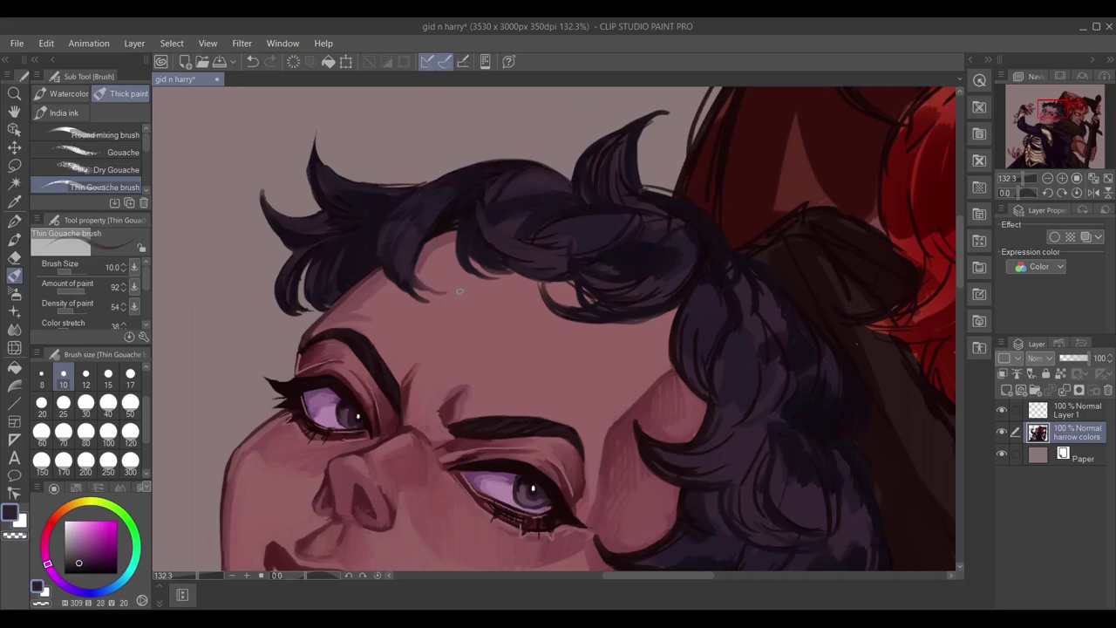
drag(475, 242, 437, 259)
alt+click(437, 260)
Deepen the shadows along the crown and front strands with near-black paint sampled from the hair.
mouse_move(437, 178)
mouse_down()
mouse_move(484, 184)
mouse_move(533, 213)
mouse_up()
mouse_move(562, 165)
mouse_down()
mouse_move(476, 96)
mouse_move(344, 185)
mouse_up()
alt+click(327, 158)
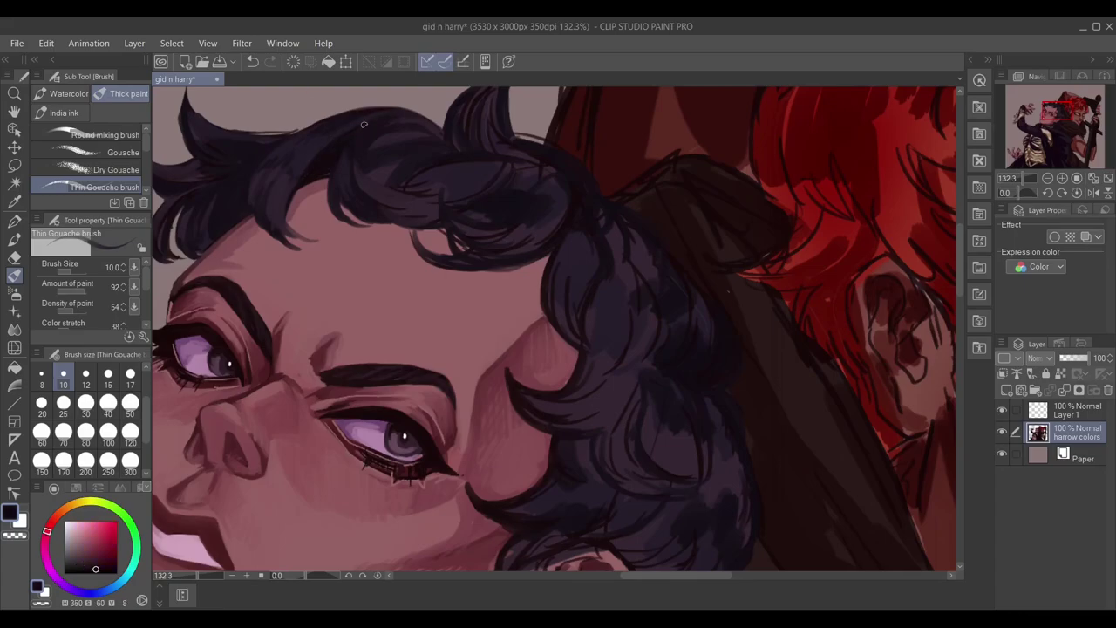
drag(195, 135, 369, 148)
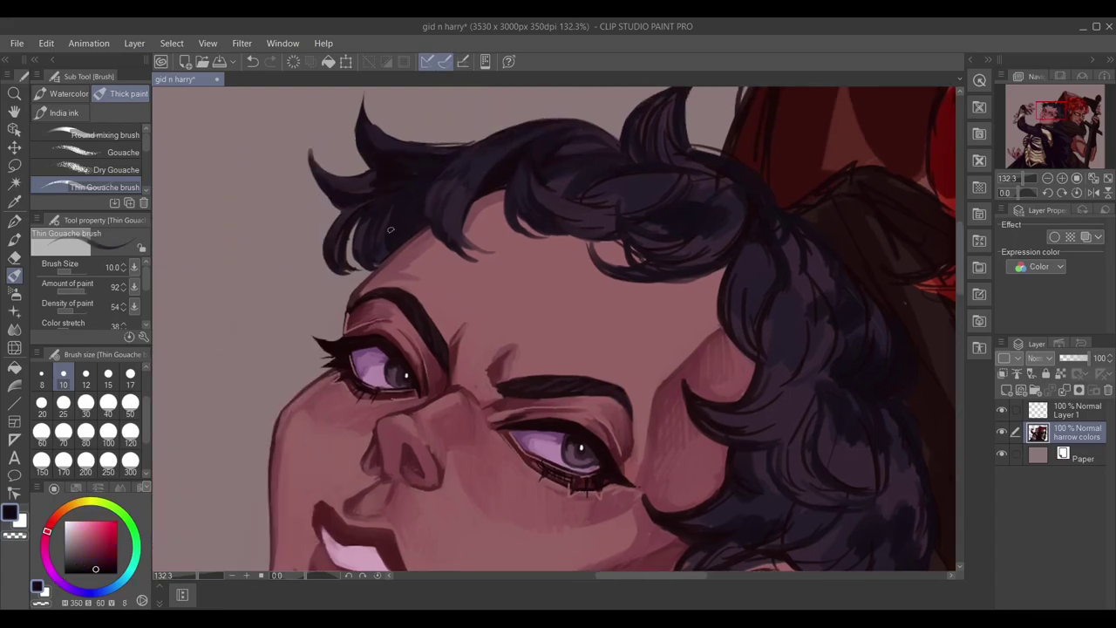
drag(415, 232, 184, 219)
alt+click(418, 233)
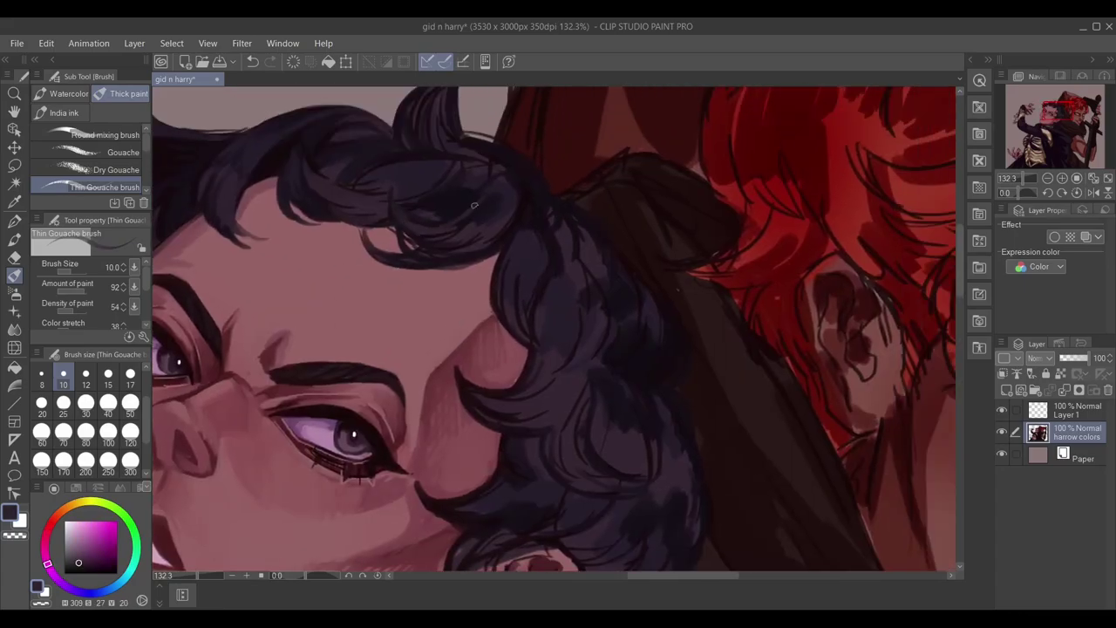
Shape the large rounded curl above the forehead with curved strokes in sampled light and dark purples.
alt+click(511, 171)
alt+click(495, 202)
alt+click(425, 243)
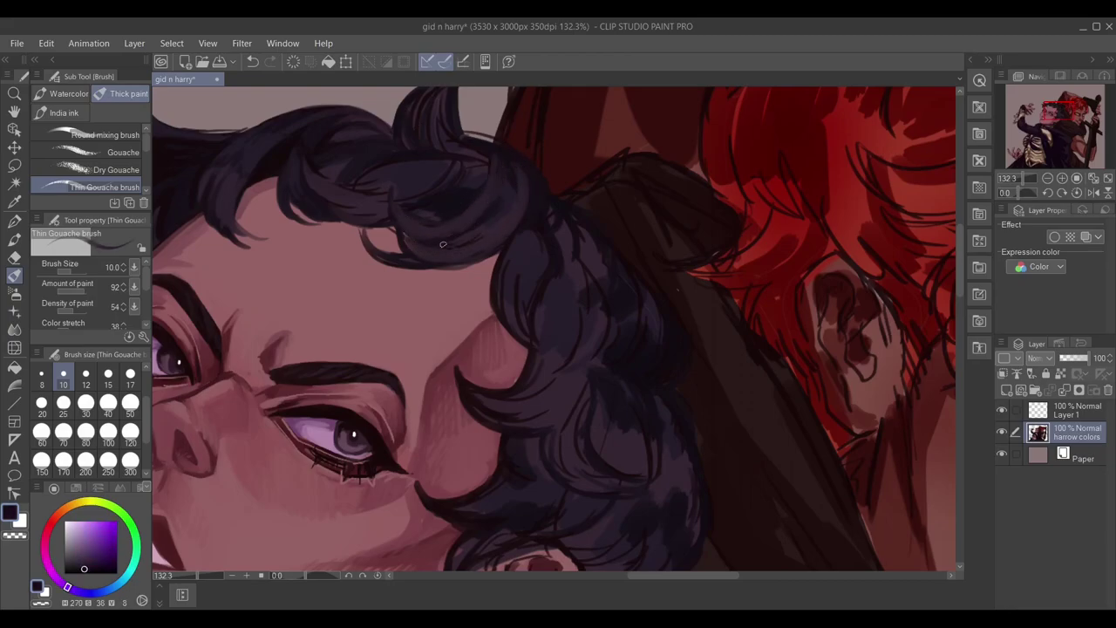
alt+click(513, 199)
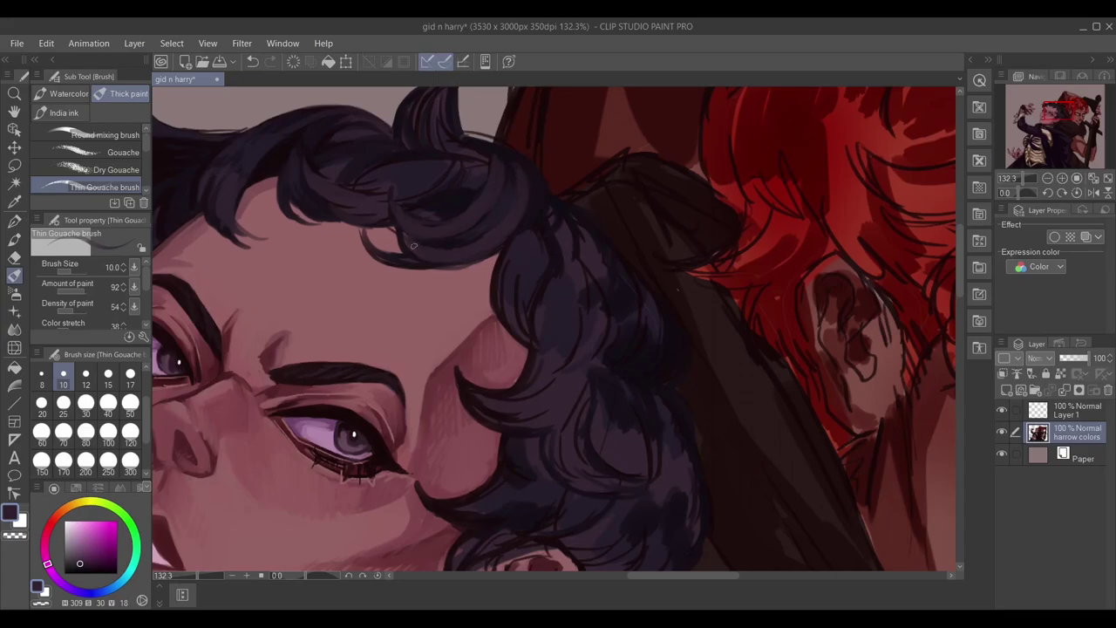
alt+click(487, 247)
alt+click(546, 229)
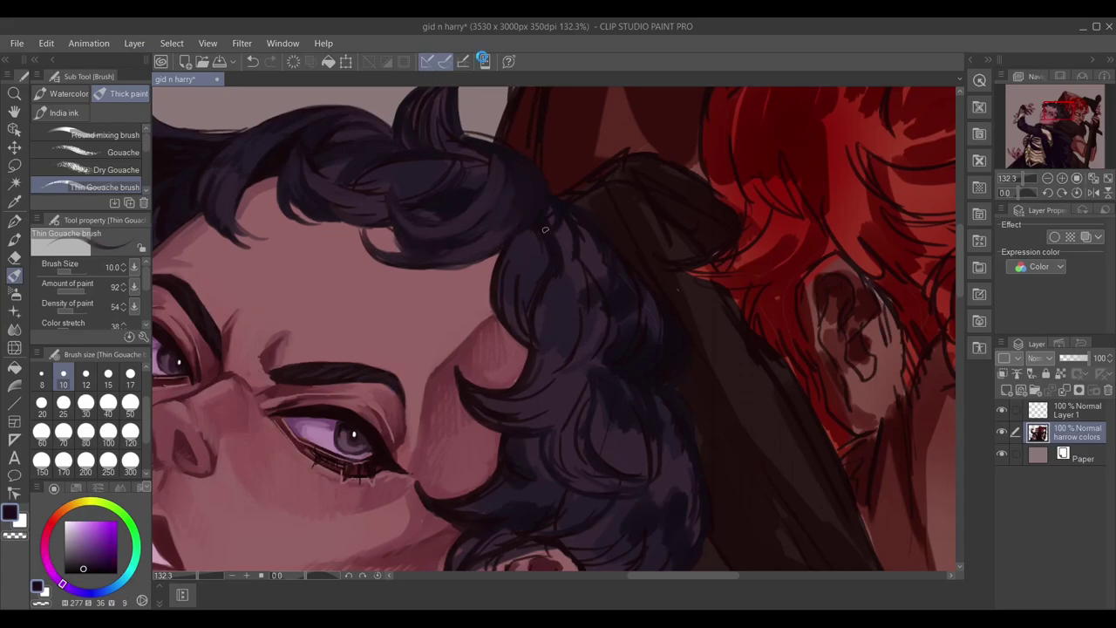
Blend the base of the upright tuft into the crown curls with sampled dark purples.
alt+click(484, 155)
alt+click(443, 146)
drag(482, 144, 465, 212)
drag(481, 144, 494, 200)
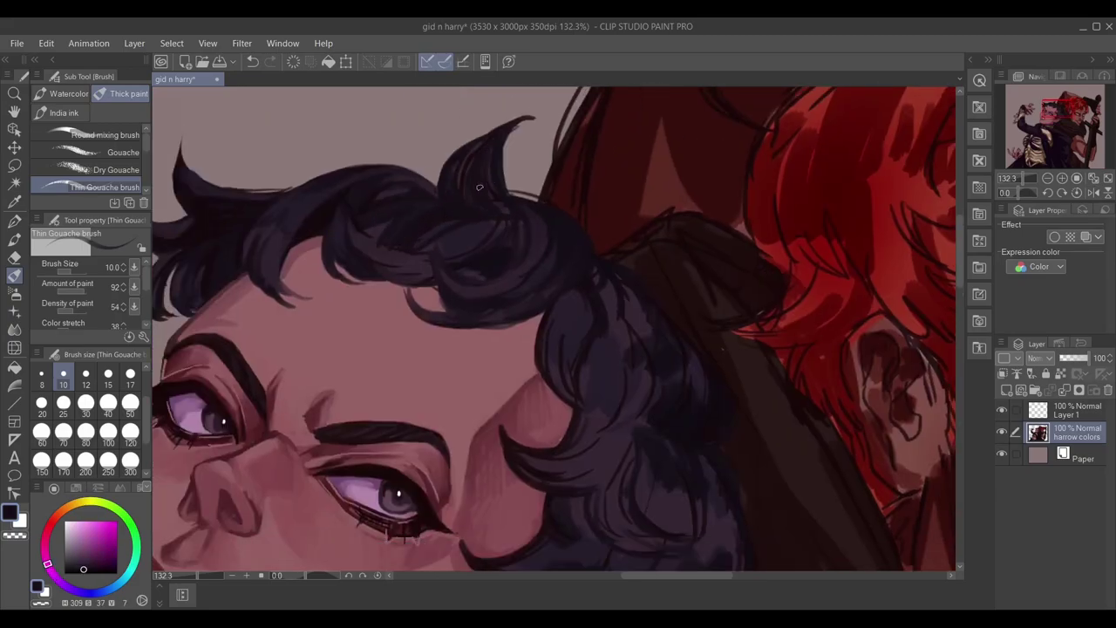
alt+click(374, 247)
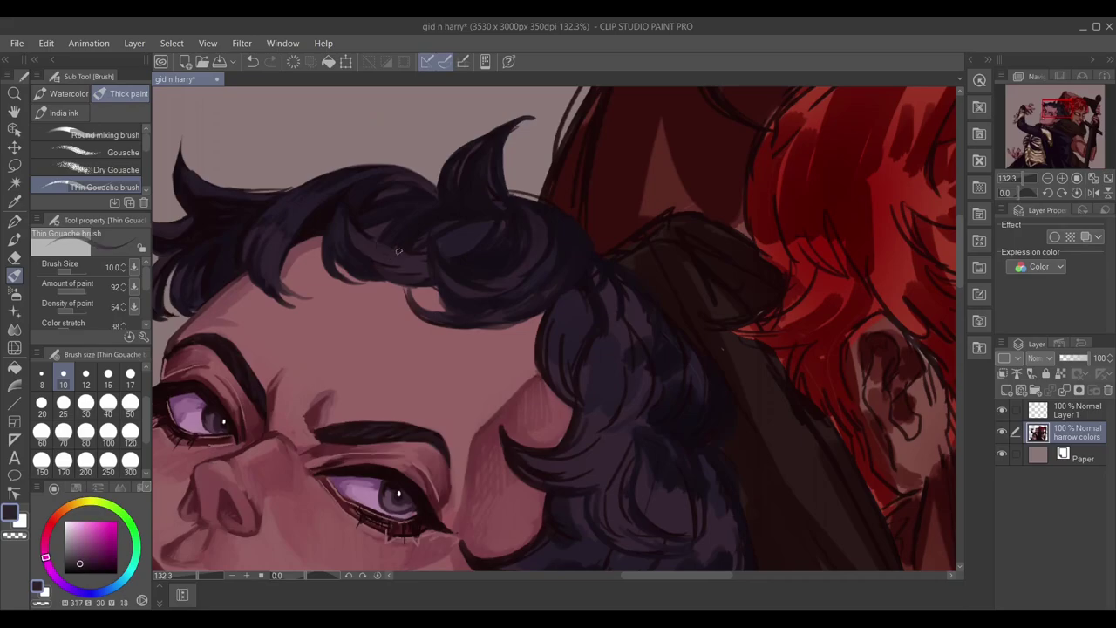
Paint over the upright tuft's sketch lines and trim its tip with the Hard eraser at size 12.
drag(496, 162, 511, 219)
alt+click(510, 219)
drag(408, 255, 440, 256)
alt+click(454, 256)
key(p)
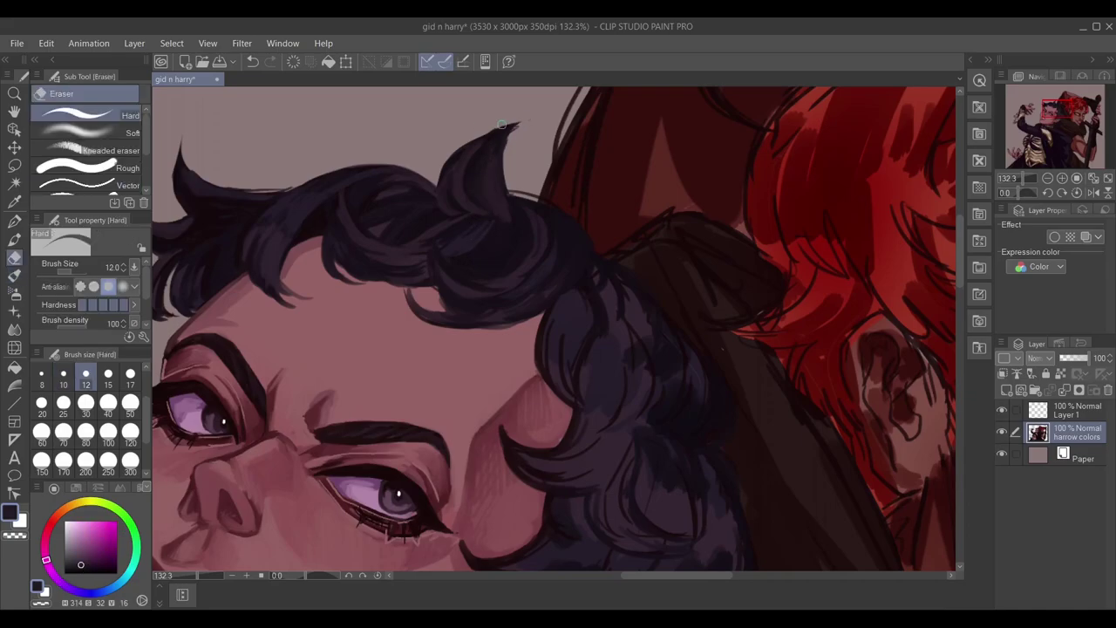
drag(538, 114, 377, 48)
Paint the crown and the inner edge of the temple curl with sampled purples using the Thin Gouache brush.
key(b)
alt+click(360, 228)
drag(413, 159, 530, 181)
alt+click(537, 325)
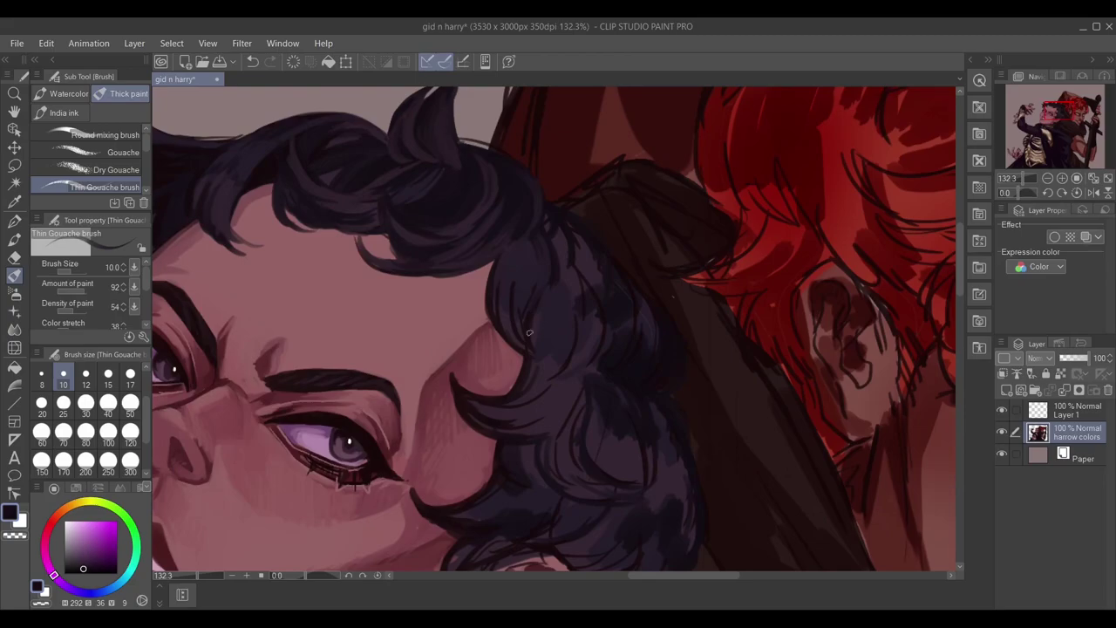
alt+click(520, 283)
drag(517, 293, 527, 348)
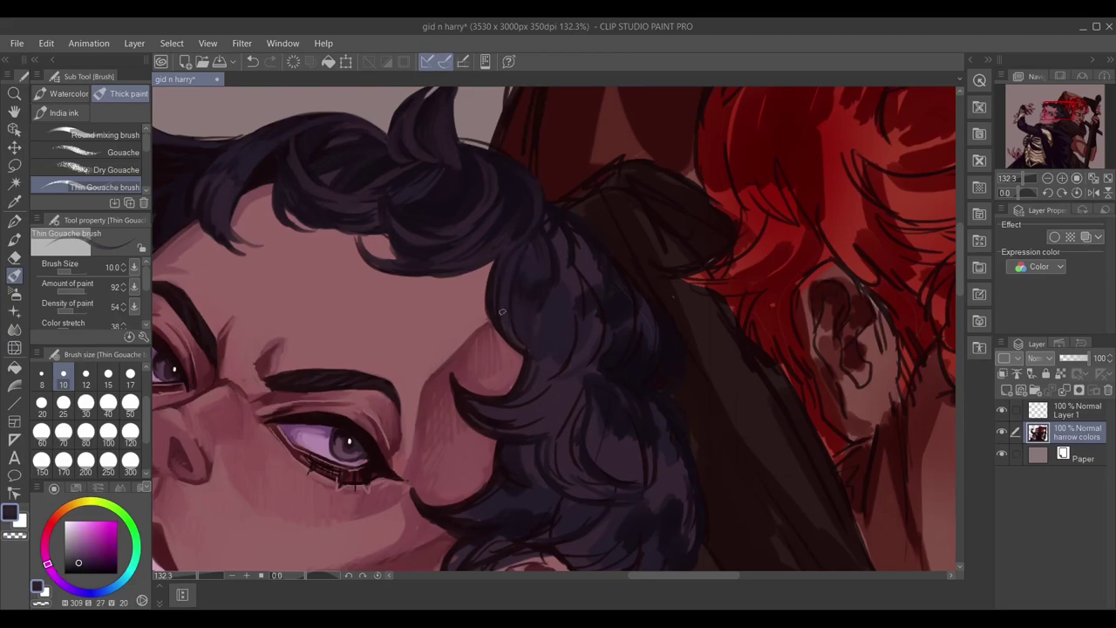
drag(499, 309, 515, 379)
Darken the shadows in the temple curls and around the pointed lock beside the cheek.
mouse_move(497, 262)
mouse_down()
mouse_move(483, 302)
mouse_move(410, 233)
mouse_up()
alt+click(478, 197)
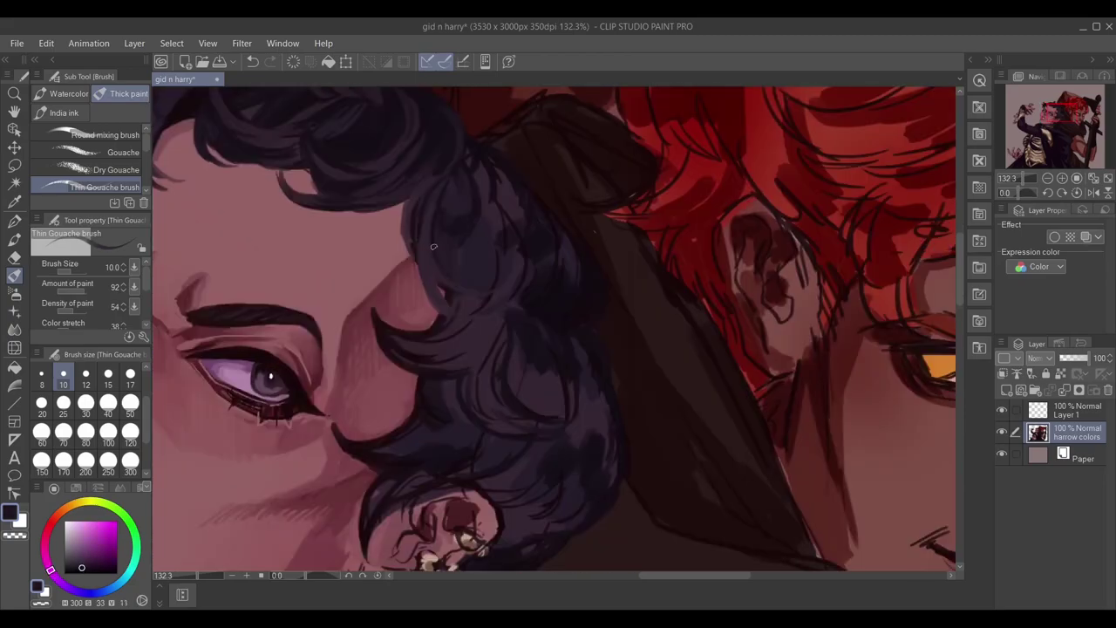
drag(435, 334, 450, 380)
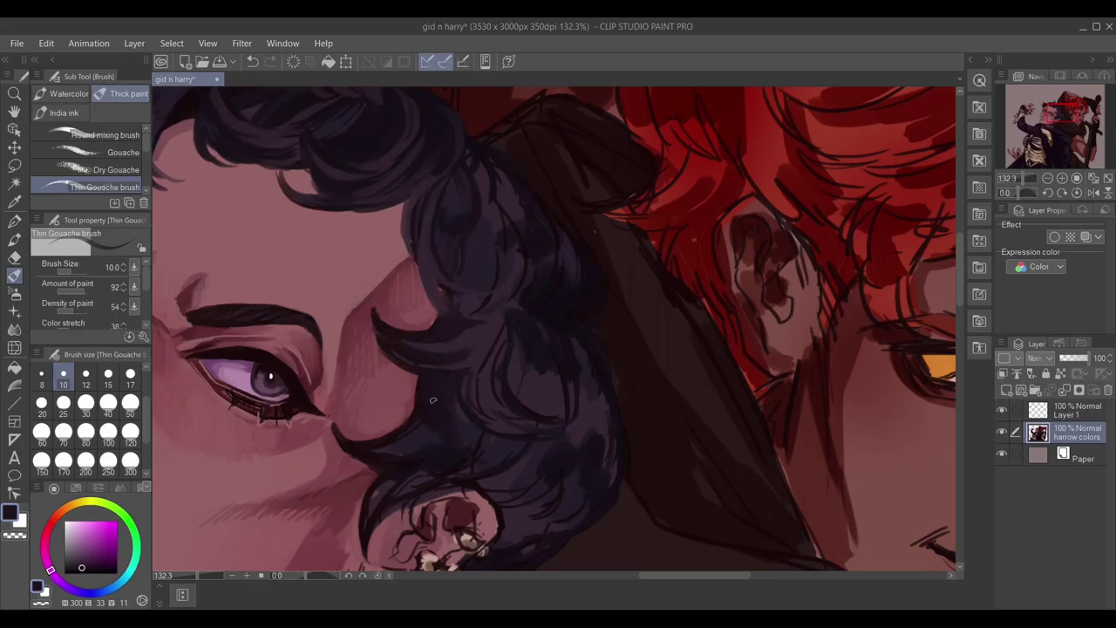
mouse_move(440, 234)
mouse_down()
mouse_move(409, 201)
mouse_move(436, 310)
mouse_up()
alt+click(468, 333)
Enlarge the brush to 15 and paint over the curls behind the ear and the dark hair beneath the earrings.
key(bracketright)
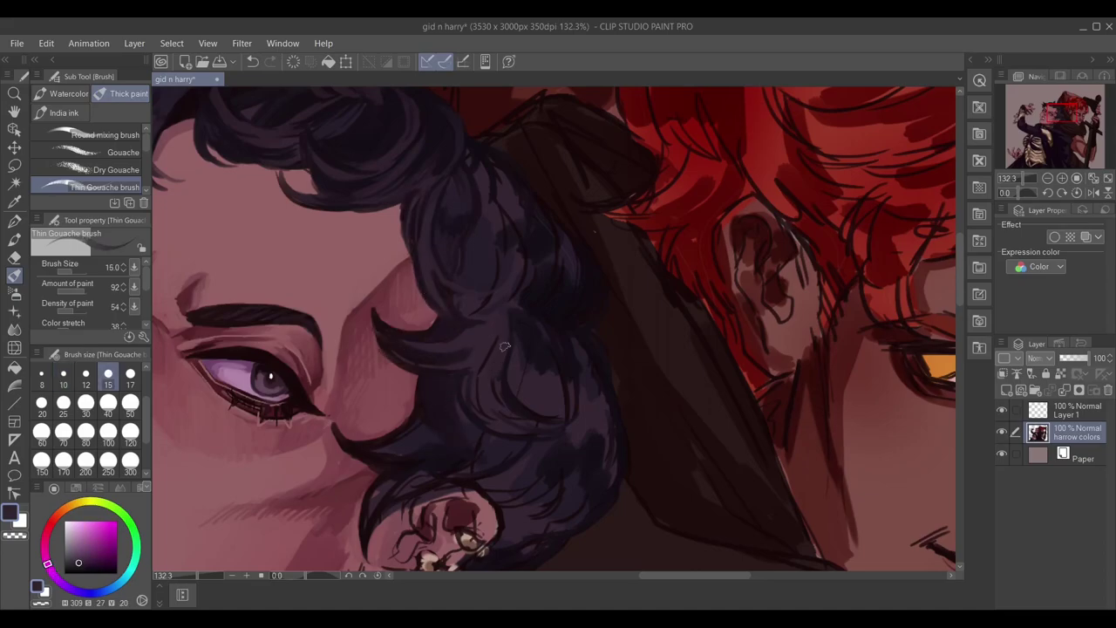
alt+click(570, 397)
drag(583, 405, 615, 230)
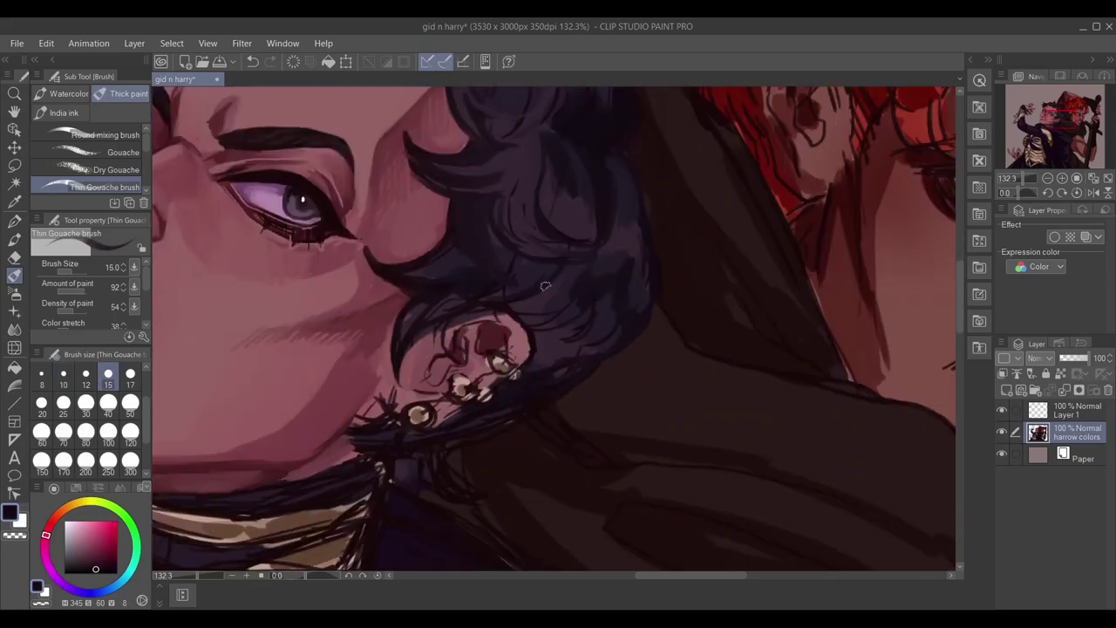
drag(554, 355, 527, 271)
mouse_move(480, 324)
mouse_down()
mouse_move(426, 330)
mouse_move(486, 317)
mouse_move(567, 256)
mouse_move(492, 319)
mouse_move(358, 324)
mouse_move(463, 323)
mouse_up()
mouse_move(440, 347)
mouse_down()
mouse_move(454, 371)
mouse_move(494, 380)
mouse_move(473, 487)
mouse_up()
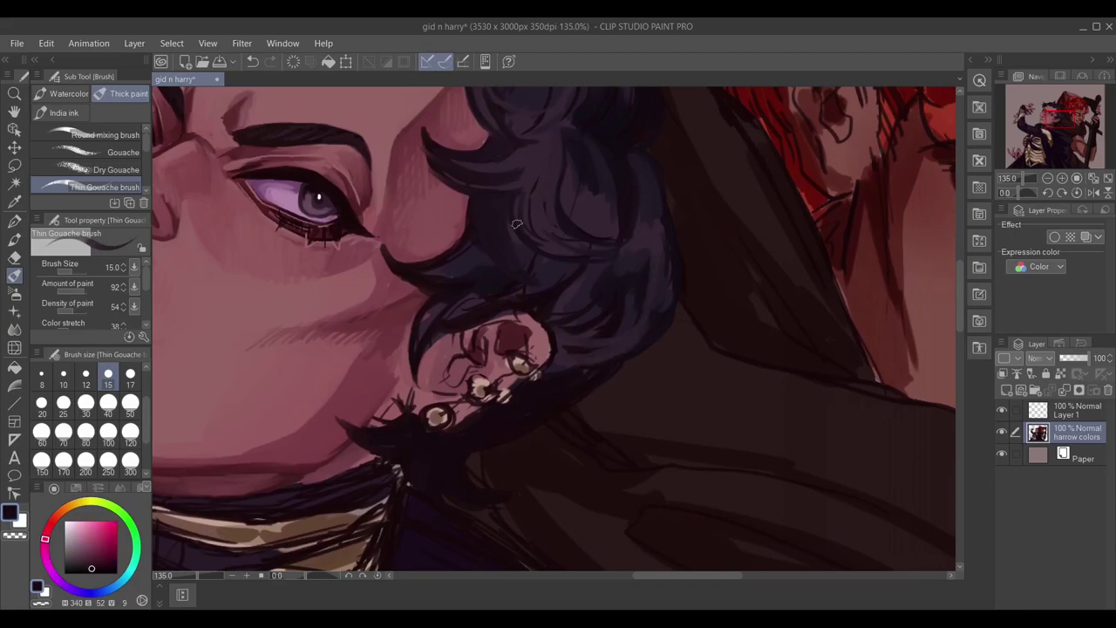
Repaint the curved locks above the ear with sampled purples at brush size 15.
alt+click(443, 98)
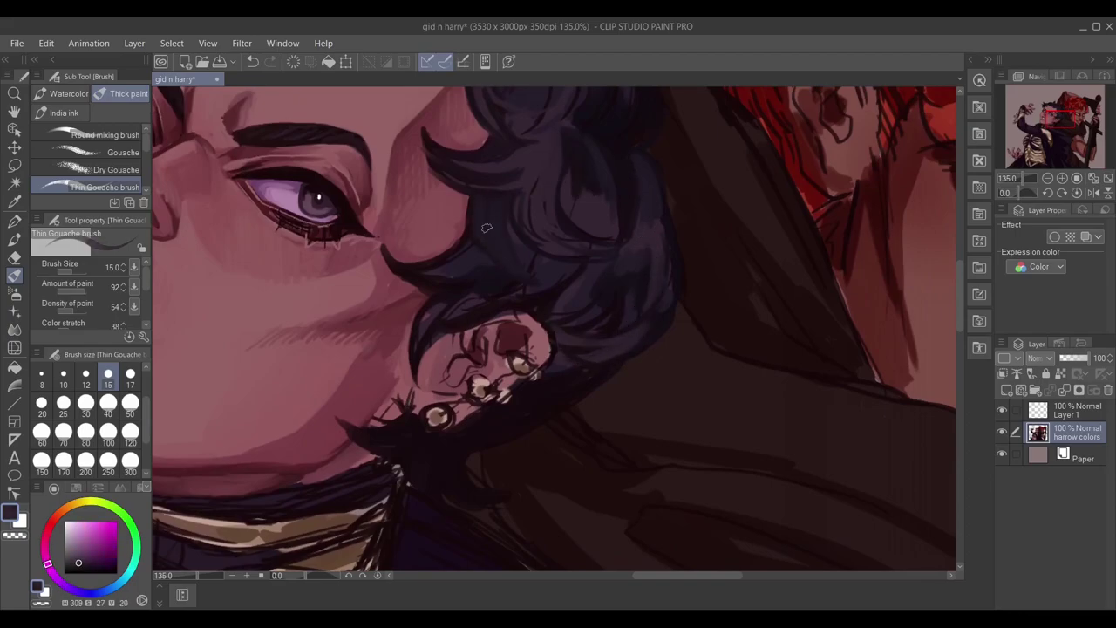
alt+click(466, 260)
mouse_move(466, 261)
mouse_down()
mouse_move(410, 295)
mouse_move(493, 319)
mouse_move(410, 384)
mouse_up()
drag(410, 288, 400, 260)
drag(509, 220, 488, 343)
Reduce the brush to 12 and refine the strands of the curls behind the temple with sampled purples.
key(bracketleft)
alt+click(591, 213)
alt+click(577, 255)
drag(559, 183, 473, 282)
alt+click(472, 281)
alt+click(484, 235)
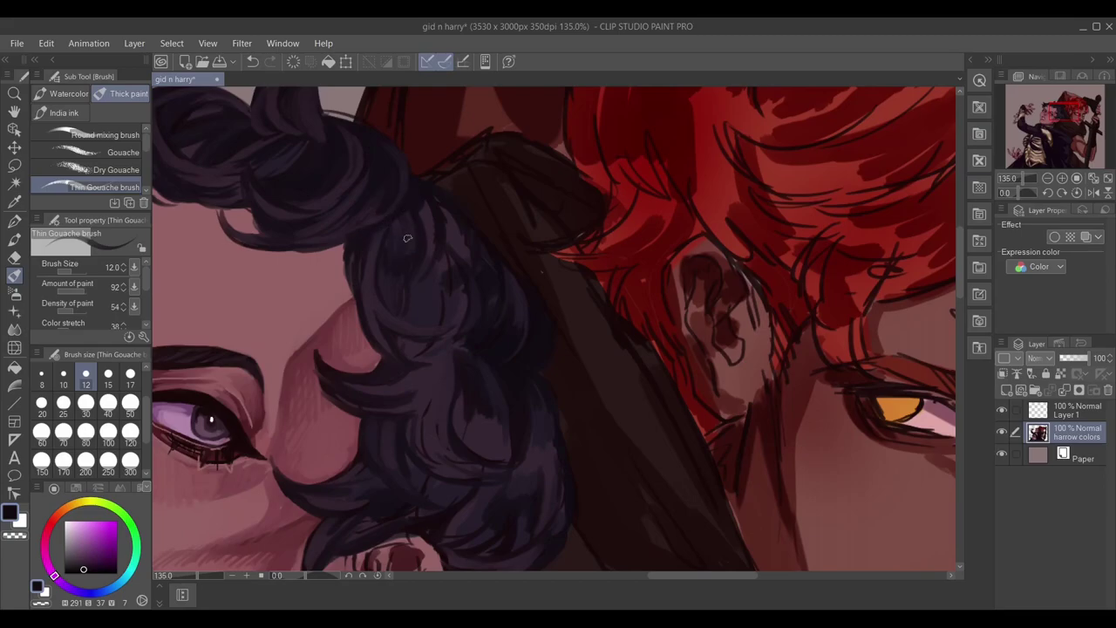
Form the upper side curls below the crown with curved light strands and dark gaps in sampled purples.
drag(443, 221, 489, 264)
alt+click(432, 262)
mouse_move(417, 253)
mouse_down()
mouse_move(449, 314)
mouse_move(437, 305)
mouse_move(463, 288)
mouse_move(438, 229)
mouse_move(404, 295)
mouse_up()
alt+click(461, 314)
alt+click(423, 188)
drag(388, 360, 458, 415)
alt+click(469, 372)
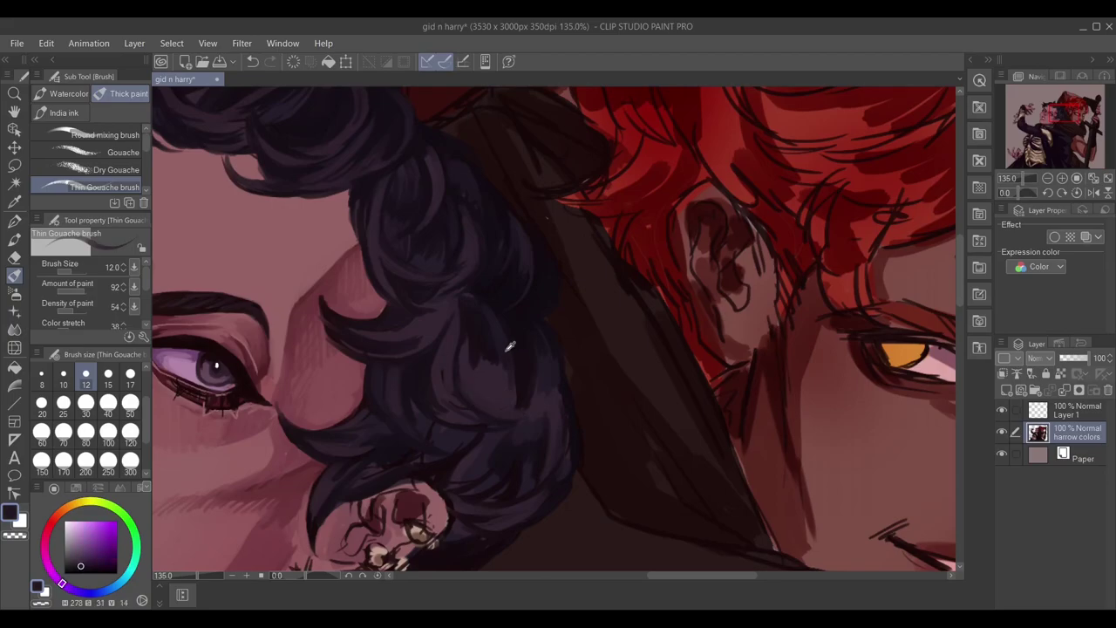
Smooth the locks sweeping above the ear by painting sampled purples over the remaining sketch lines.
alt+click(459, 419)
alt+click(416, 418)
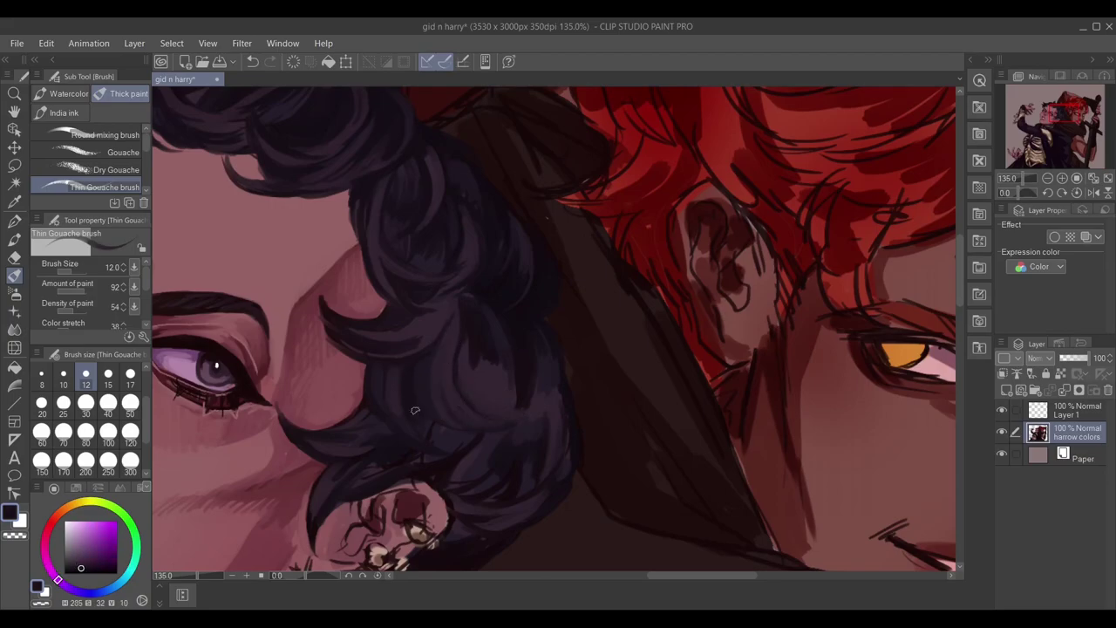
alt+click(370, 469)
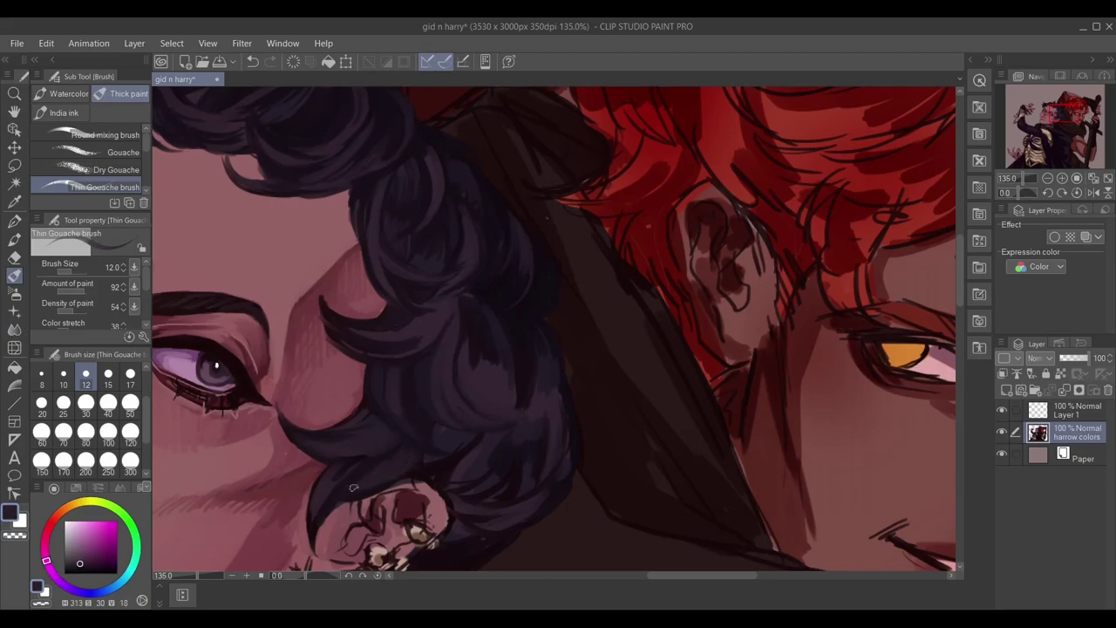
drag(357, 484, 441, 401)
alt+click(453, 387)
alt+click(452, 367)
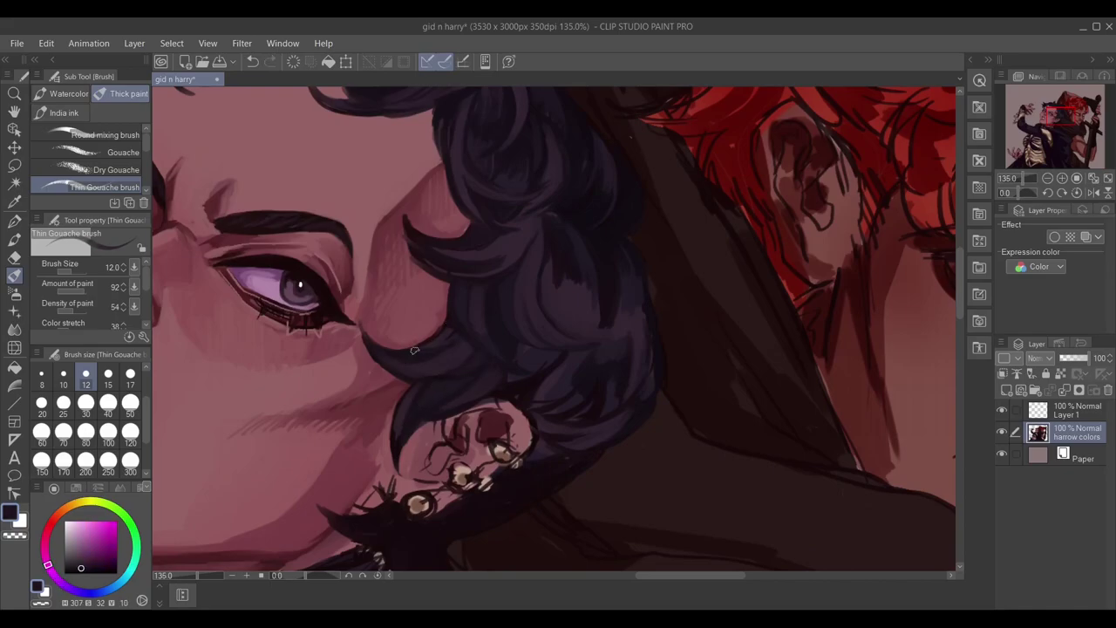
Define the lower curls behind the ear with sampled mid purples and near-black shadows.
alt+click(603, 266)
alt+click(639, 322)
drag(610, 427, 602, 375)
alt+click(601, 372)
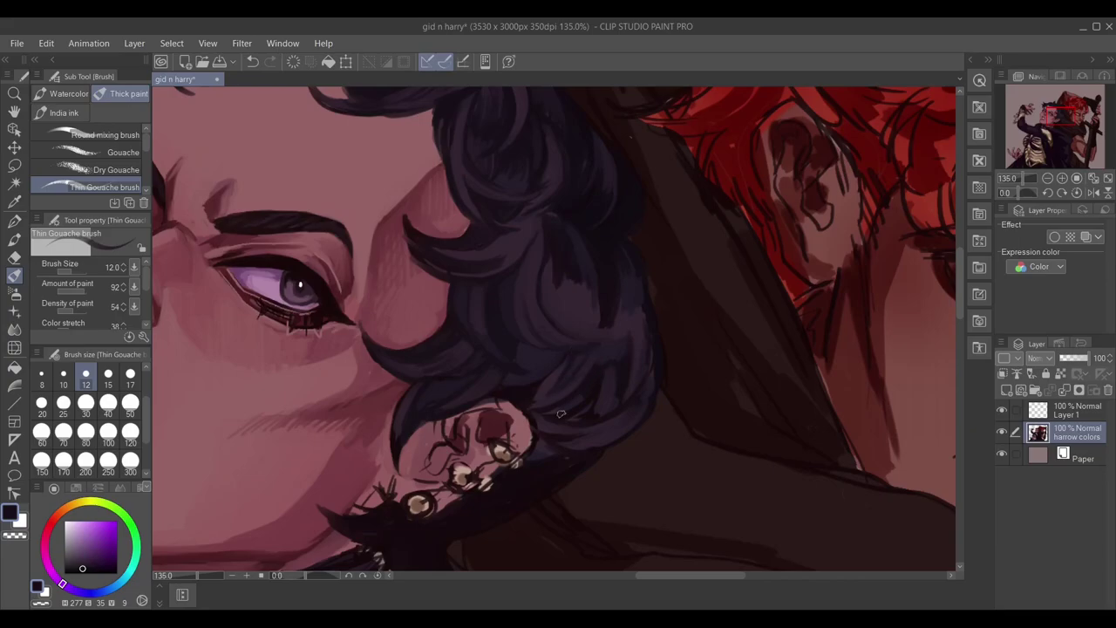
mouse_move(561, 267)
mouse_down()
mouse_move(583, 328)
mouse_move(637, 339)
mouse_move(633, 371)
mouse_move(612, 377)
mouse_up()
alt+click(621, 336)
drag(593, 438, 648, 377)
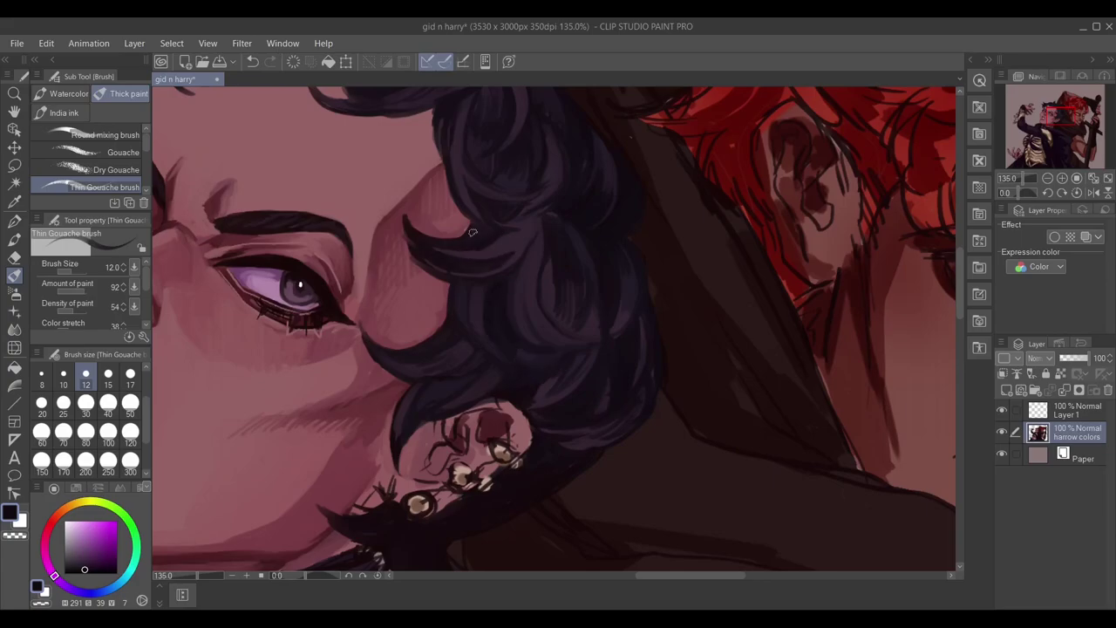
Add near-black strokes separating the pointed cheek lock and the side curls below the crown.
drag(446, 247, 346, 291)
drag(462, 278, 519, 335)
drag(517, 235, 593, 298)
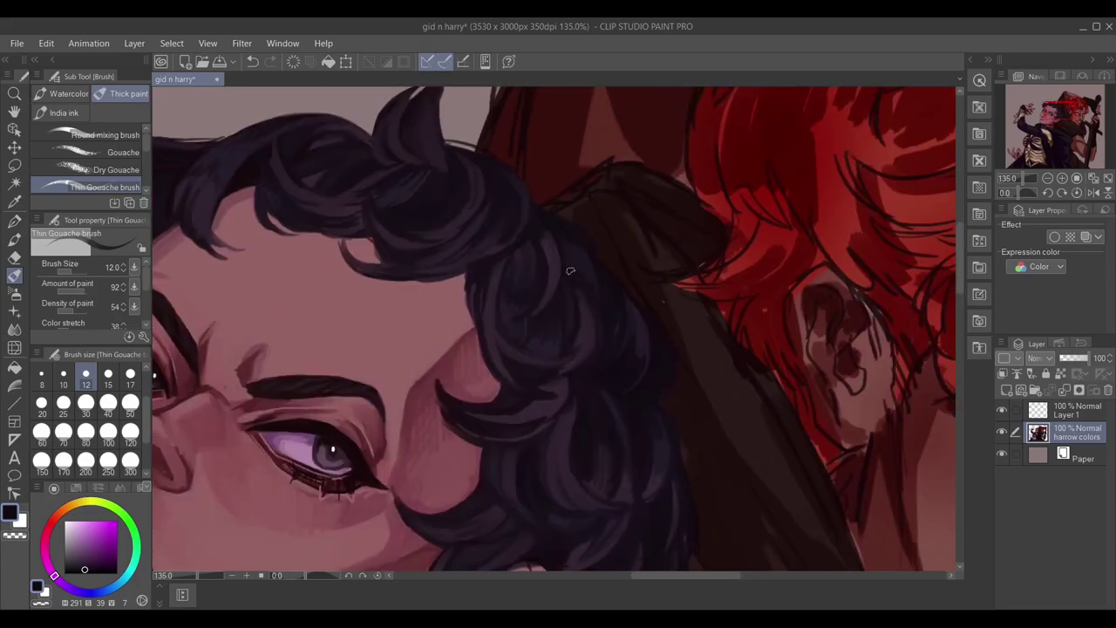
drag(498, 216, 710, 273)
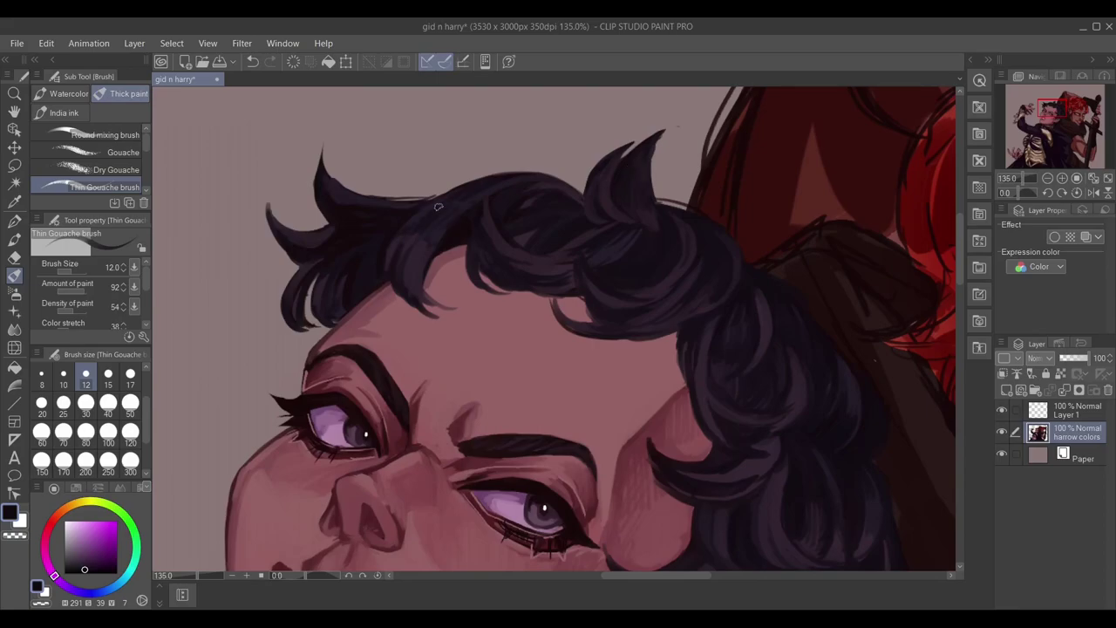
Deepen the nostril and upper lip contours and hatch the nose bridge with dark red at brush size 8.
scroll(327, 247, down, 2)
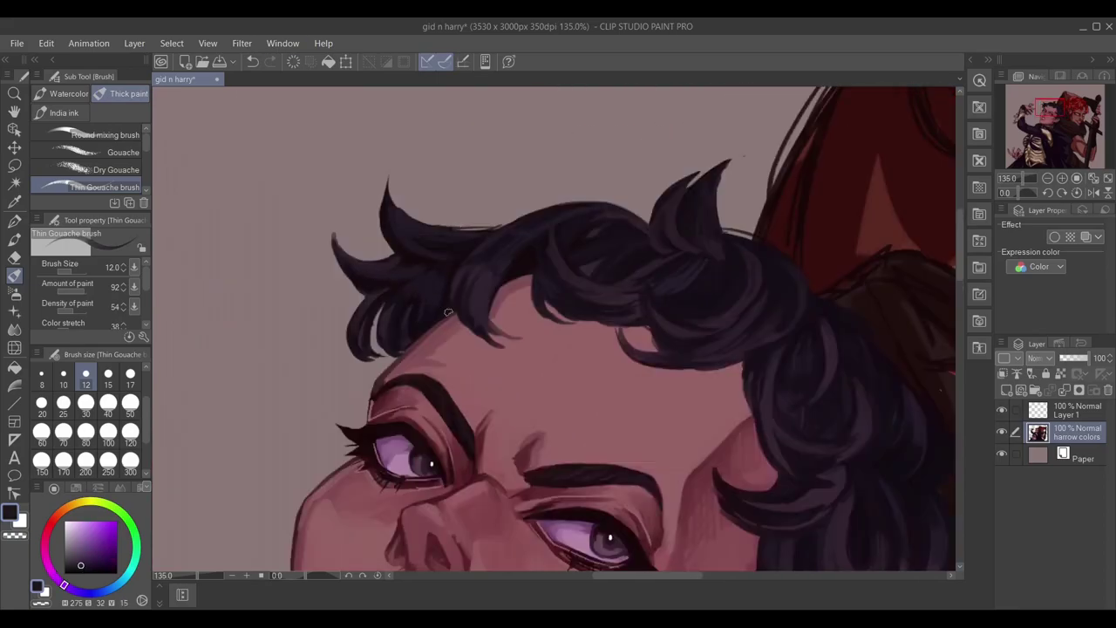
scroll(521, 351, down, 1)
scroll(445, 202, up, 2)
alt+click(538, 183)
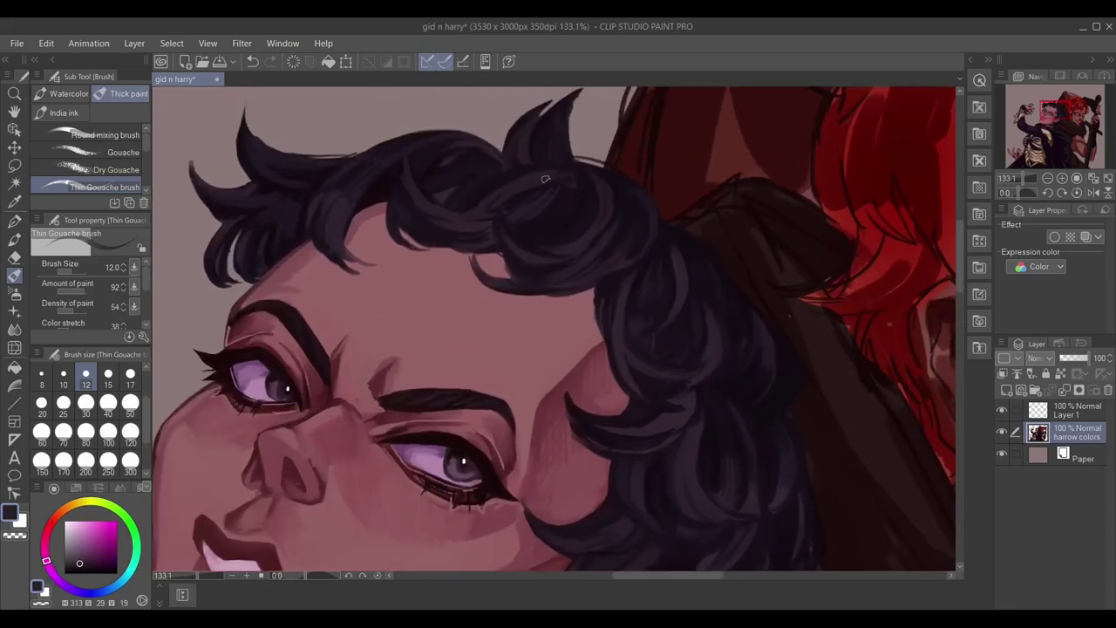
drag(535, 325, 622, 129)
click(103, 557)
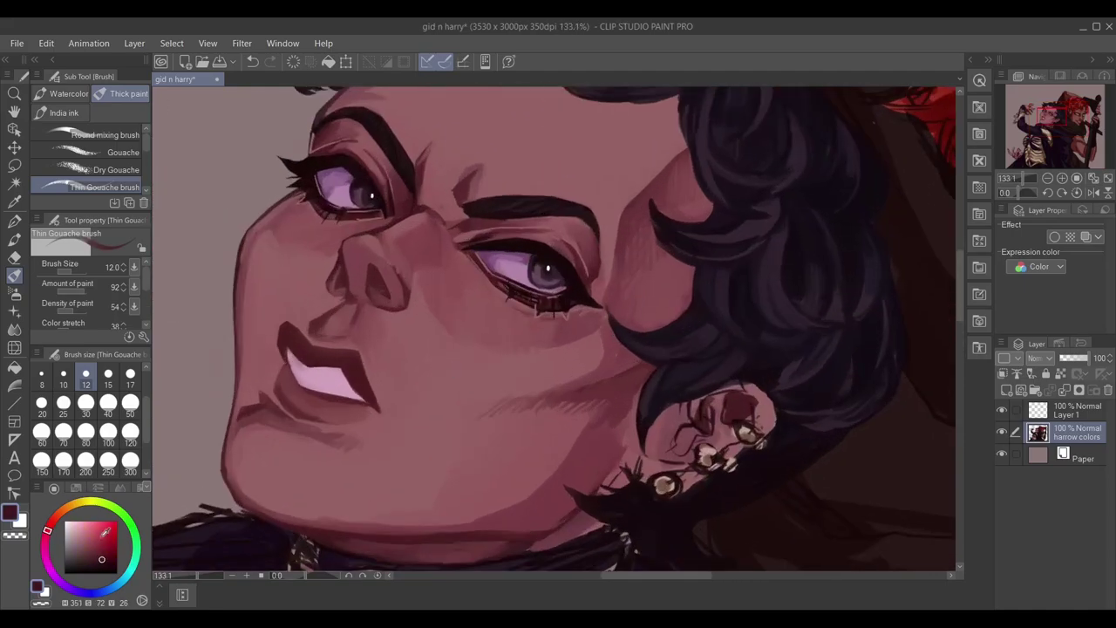
alt+click(349, 275)
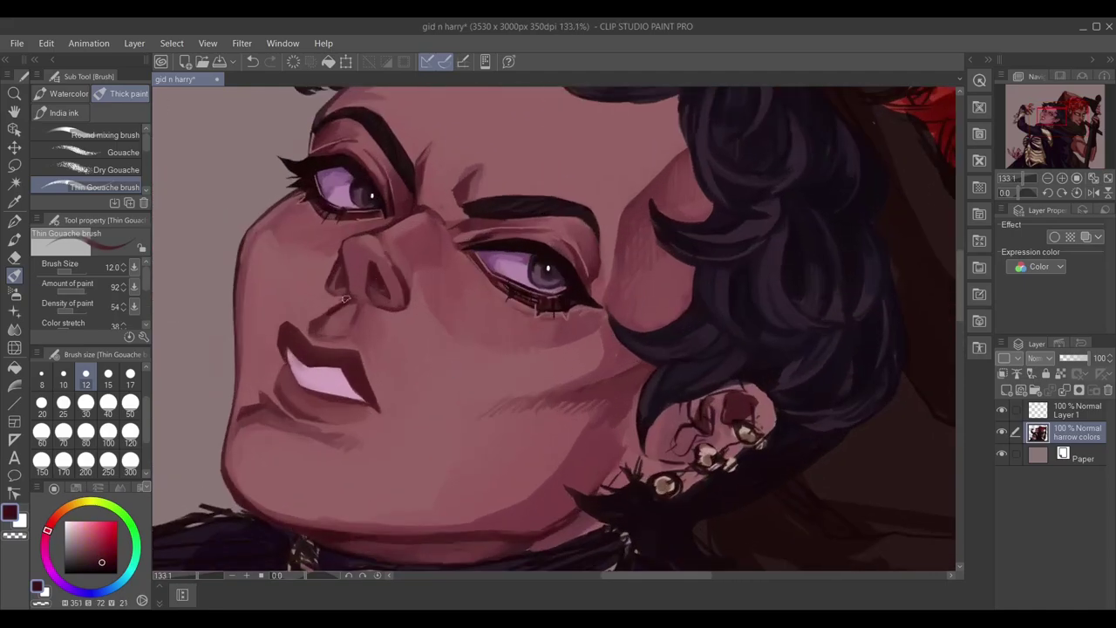
key(bracketleft)
key(bracketleft)
drag(394, 262, 429, 236)
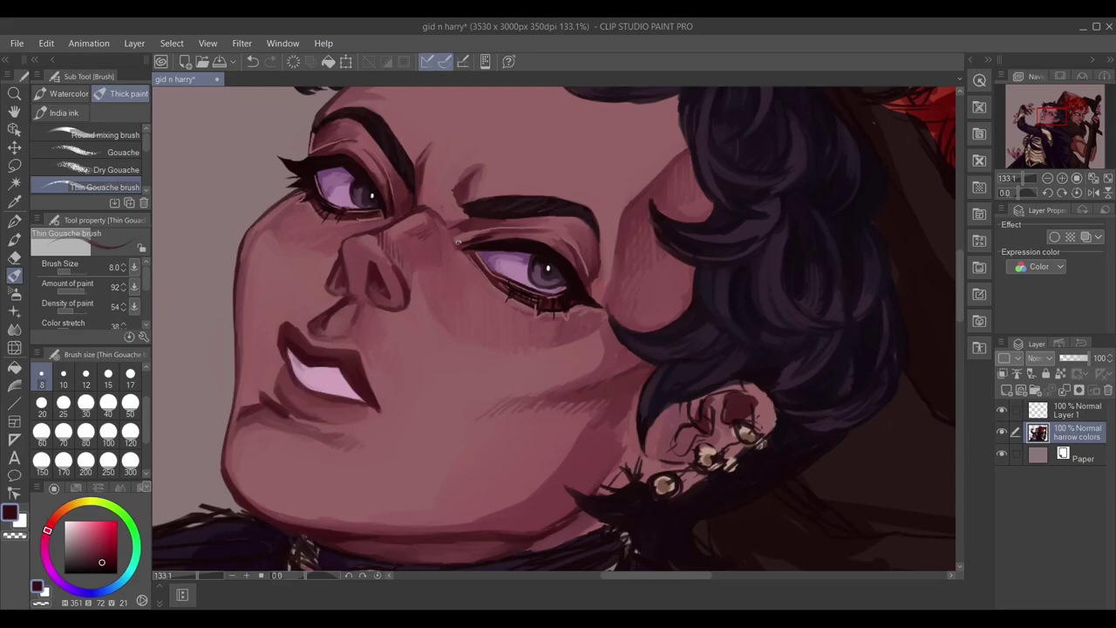
Paint the ear's rim and main inner shapes over the sketch lines with sampled skin tones at brush size 12.
scroll(558, 331, up, 1)
drag(663, 419, 460, 268)
alt+click(523, 262)
key(bracketright)
key(bracketright)
mouse_move(571, 247)
mouse_down()
mouse_move(504, 278)
mouse_move(558, 300)
mouse_up()
alt+click(523, 266)
mouse_move(515, 266)
mouse_down()
mouse_move(486, 305)
mouse_move(478, 268)
mouse_move(497, 287)
mouse_move(556, 292)
mouse_move(539, 273)
mouse_move(499, 288)
mouse_move(517, 292)
mouse_move(476, 314)
mouse_move(473, 306)
mouse_up()
alt+click(511, 272)
alt+click(523, 262)
Define the ear's inner folds and hollow with sampled dark reds at brush size 8.
key(bracketleft)
key(bracketleft)
alt+click(541, 271)
alt+click(545, 266)
alt+click(523, 266)
alt+click(514, 242)
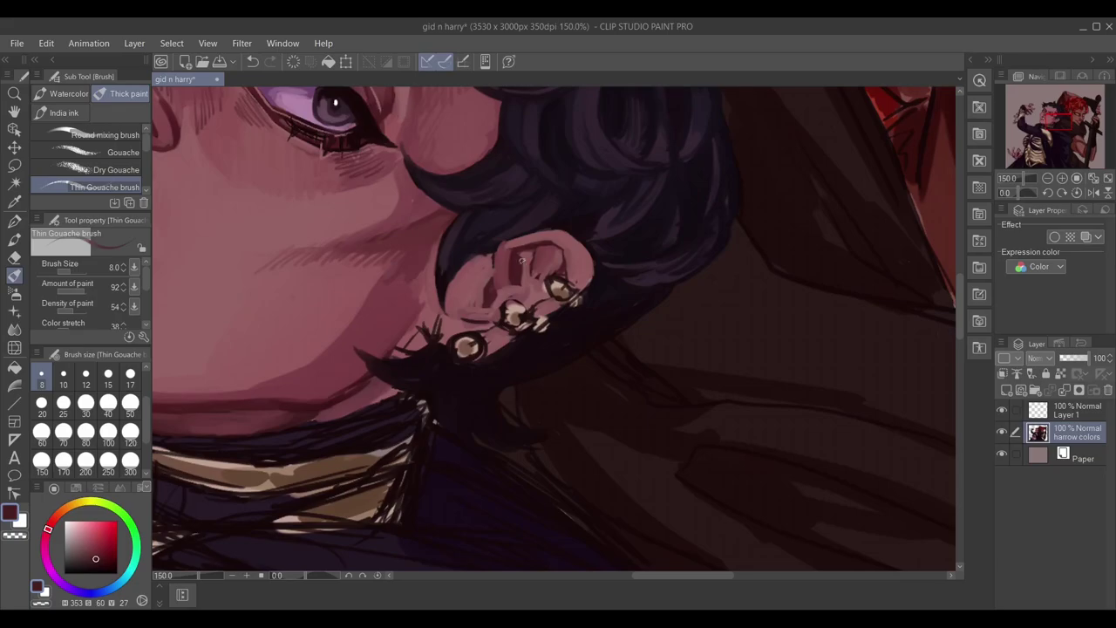
alt+click(557, 269)
alt+click(541, 273)
mouse_move(558, 261)
mouse_down()
mouse_move(523, 310)
mouse_move(584, 288)
mouse_up()
Blend the ear's upper fold, inner hollow and front edge with sampled pinks and dark reds at brush size 12.
alt+click(576, 262)
key(bracketright)
alt+click(530, 237)
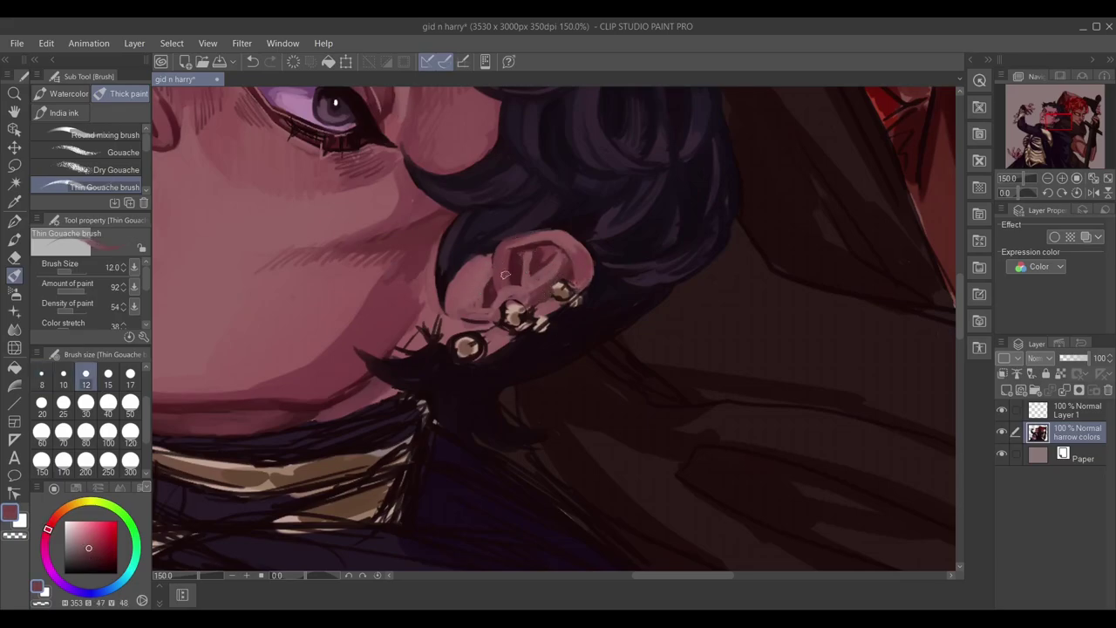
alt+click(510, 261)
drag(501, 291, 493, 301)
alt+click(493, 293)
alt+click(492, 267)
mouse_move(514, 248)
mouse_down()
mouse_move(506, 279)
mouse_move(461, 288)
mouse_move(489, 266)
mouse_up()
alt+click(493, 282)
alt+click(485, 225)
alt+click(519, 280)
alt+click(524, 245)
mouse_move(509, 279)
mouse_down()
mouse_move(515, 249)
mouse_move(546, 263)
mouse_up()
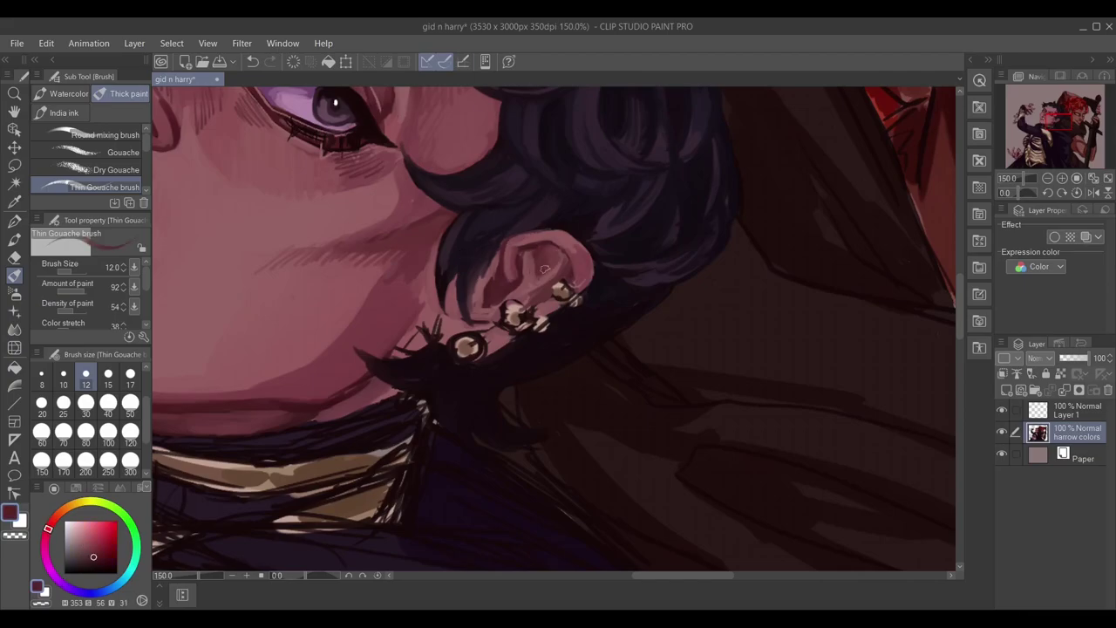
Paint the earlobe over its sketch lines and block in the earrings and their backs in muted grey-green.
alt+click(496, 282)
mouse_move(478, 326)
mouse_down()
mouse_move(645, 244)
mouse_move(440, 354)
mouse_move(501, 330)
mouse_up()
alt+click(478, 324)
alt+click(446, 345)
alt+click(545, 295)
mouse_move(550, 301)
mouse_down()
mouse_move(534, 290)
mouse_move(480, 349)
mouse_move(436, 366)
mouse_up()
alt+click(576, 287)
mouse_move(562, 258)
mouse_down()
mouse_move(556, 307)
mouse_move(519, 332)
mouse_up()
drag(462, 373, 511, 342)
alt+click(490, 312)
Model the three earrings as round studs with sampled light beige highlights and darker edges at brush size 8.
alt+click(200, 466)
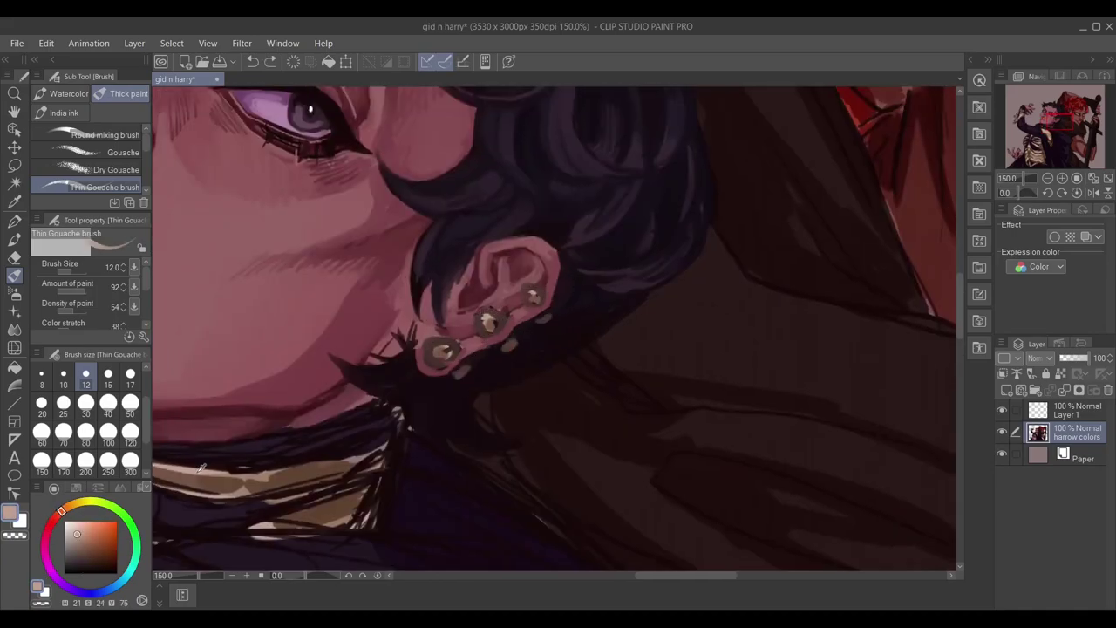
mouse_move(412, 341)
mouse_down()
mouse_move(453, 348)
mouse_move(495, 322)
mouse_move(444, 365)
mouse_move(535, 298)
mouse_move(434, 335)
mouse_move(504, 317)
mouse_move(509, 280)
mouse_move(450, 357)
mouse_up()
alt+click(445, 348)
alt+click(434, 334)
key(bracketleft)
key(bracketleft)
drag(540, 288, 497, 331)
drag(418, 366, 542, 341)
alt+click(565, 325)
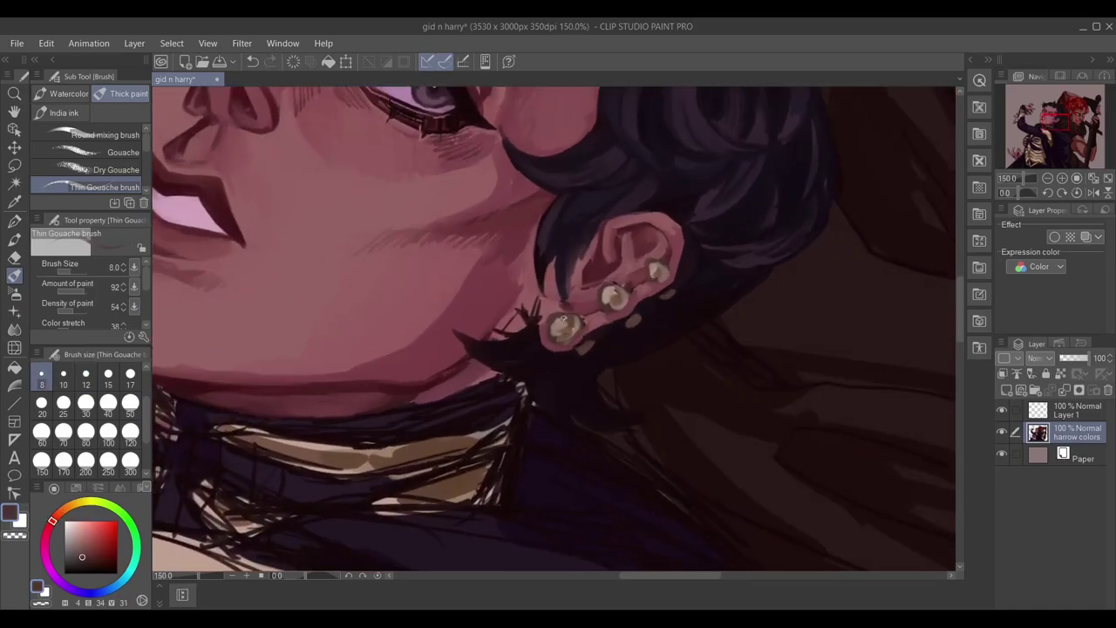
alt+click(570, 335)
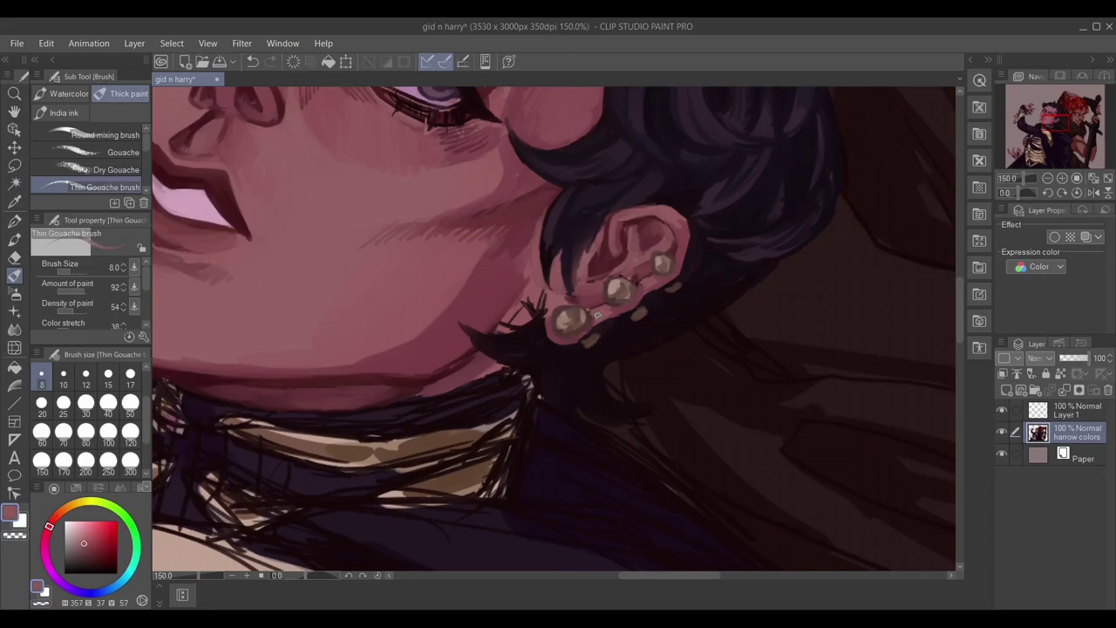
Paint over the collar's upper sketch lines in dark purple and block in its upper bone row with beige at brush size 12.
scroll(506, 392, down, 3)
scroll(593, 314, up, 1)
alt+click(593, 314)
scroll(539, 280, up, 2)
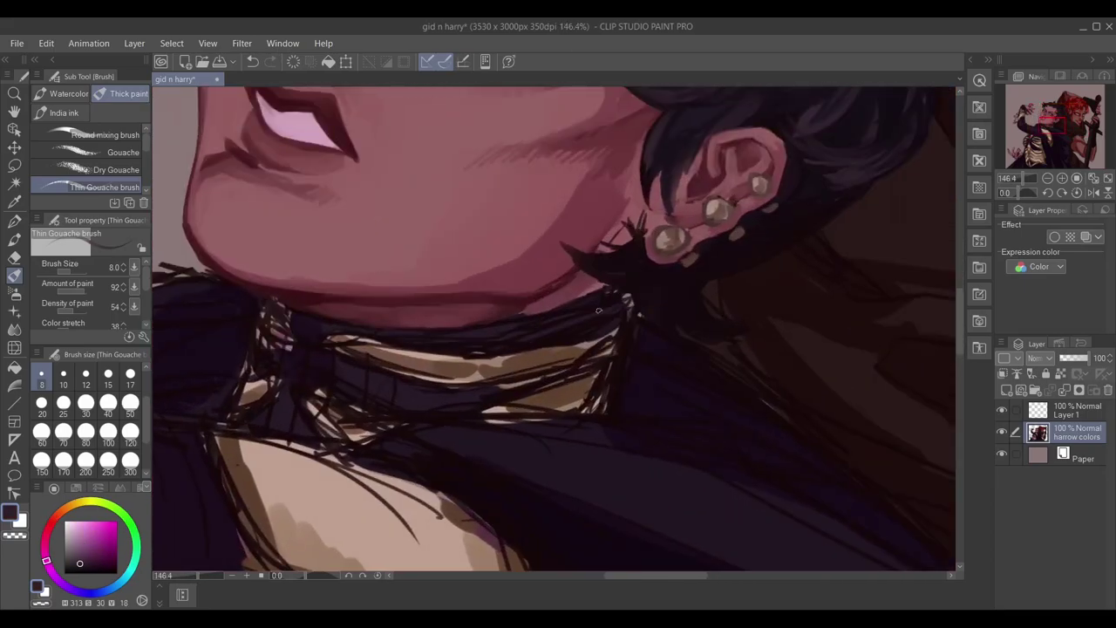
alt+click(539, 281)
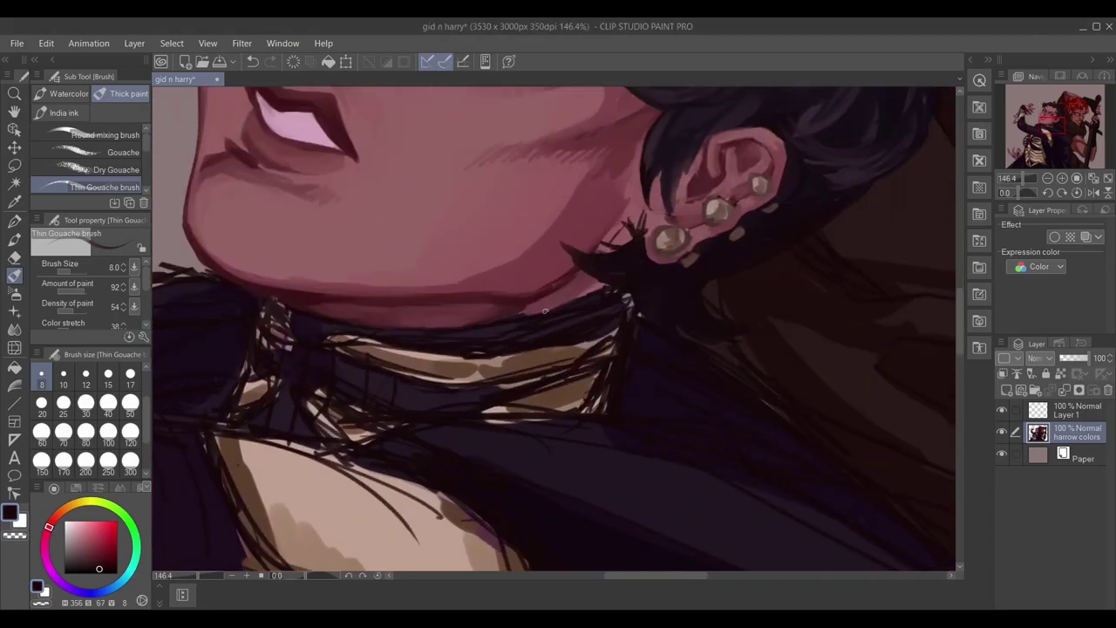
click(85, 375)
mouse_move(401, 323)
mouse_down()
mouse_move(602, 301)
mouse_move(637, 314)
mouse_move(333, 350)
mouse_up()
alt+click(357, 349)
alt+click(628, 344)
mouse_move(414, 360)
mouse_down()
mouse_move(519, 365)
mouse_move(402, 344)
mouse_move(610, 300)
mouse_move(619, 332)
mouse_move(543, 343)
mouse_move(489, 368)
mouse_up()
alt+click(490, 361)
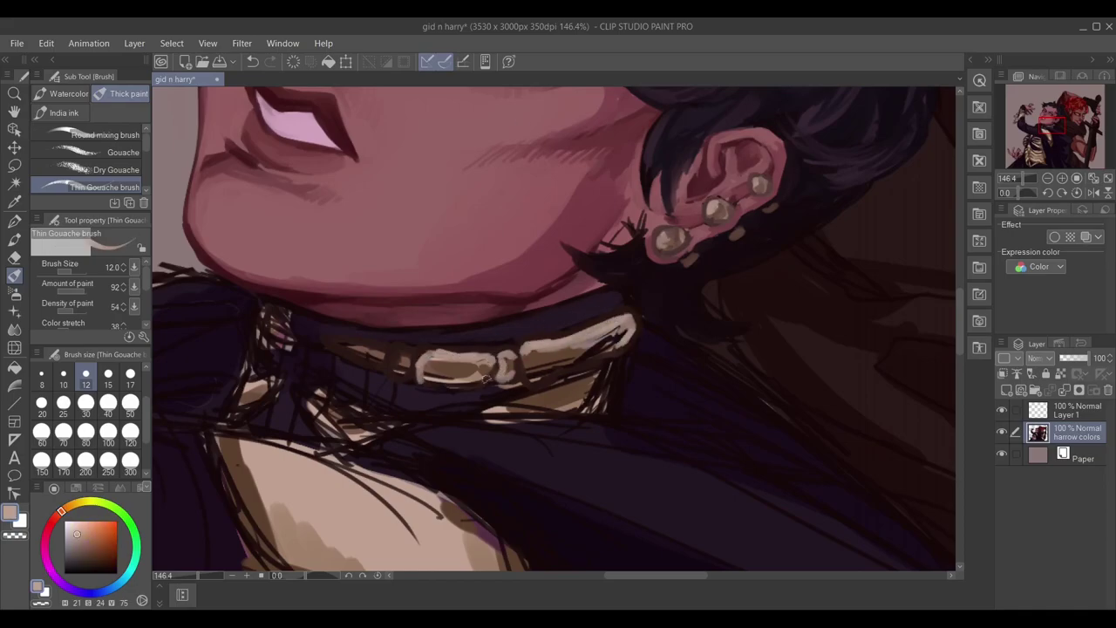
Shape the upper row of collar bones with sampled brown shadows and beige light strokes.
drag(355, 356, 332, 345)
alt+click(405, 384)
mouse_move(392, 367)
mouse_down()
mouse_move(420, 383)
mouse_move(533, 379)
mouse_move(479, 395)
mouse_up()
alt+click(528, 362)
drag(536, 366, 633, 327)
mouse_move(484, 375)
mouse_down()
mouse_move(432, 376)
mouse_move(375, 349)
mouse_up()
drag(563, 338, 534, 347)
alt+click(610, 332)
drag(628, 323, 549, 349)
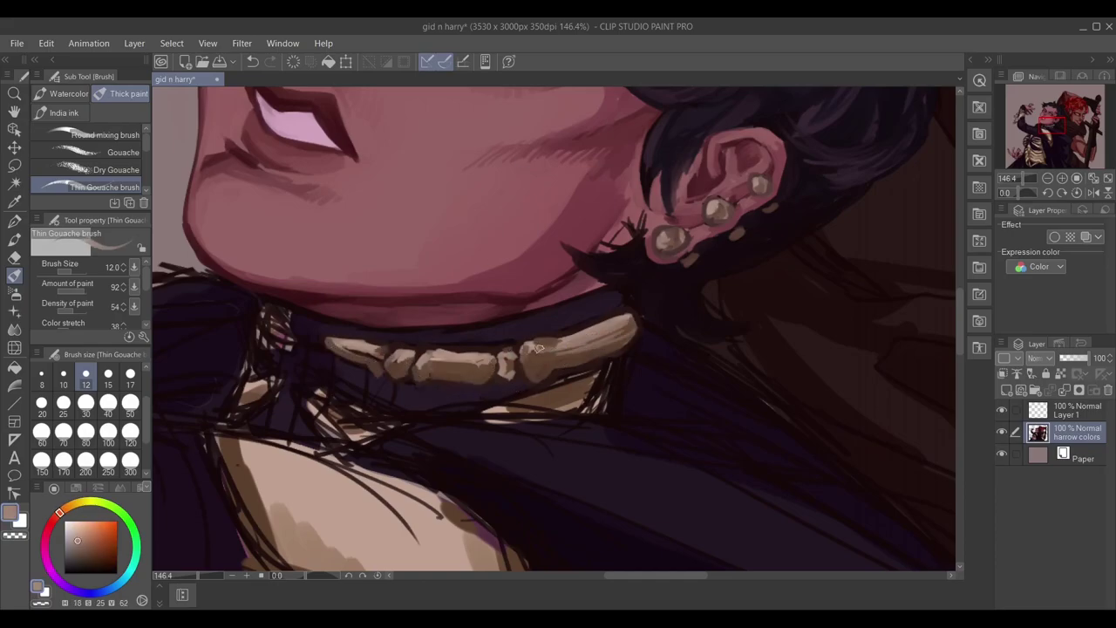
Add facets to the upper row's smaller bones and clean the collar edge above them with sampled dark purple.
mouse_move(454, 364)
mouse_down()
mouse_move(401, 371)
mouse_move(336, 345)
mouse_up()
drag(388, 371, 362, 349)
alt+click(384, 384)
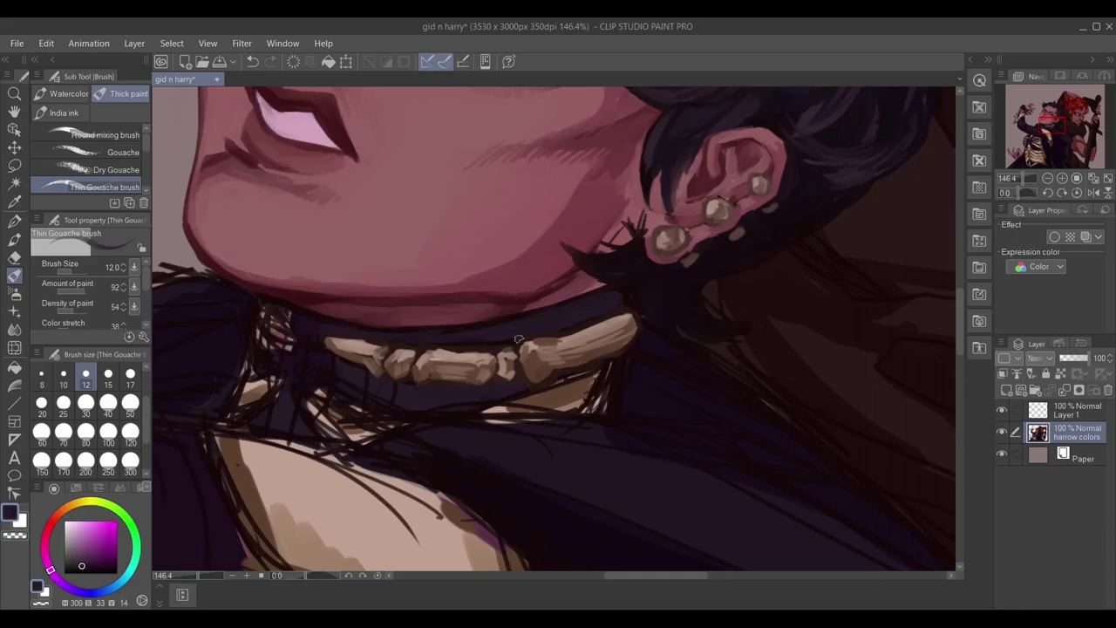
drag(493, 333, 500, 340)
Paint the lower collar bone nearest the ear with a dark brown edge, beige body and short ribbed strokes.
scroll(501, 340, down, 5)
scroll(523, 336, up, 6)
alt+click(558, 334)
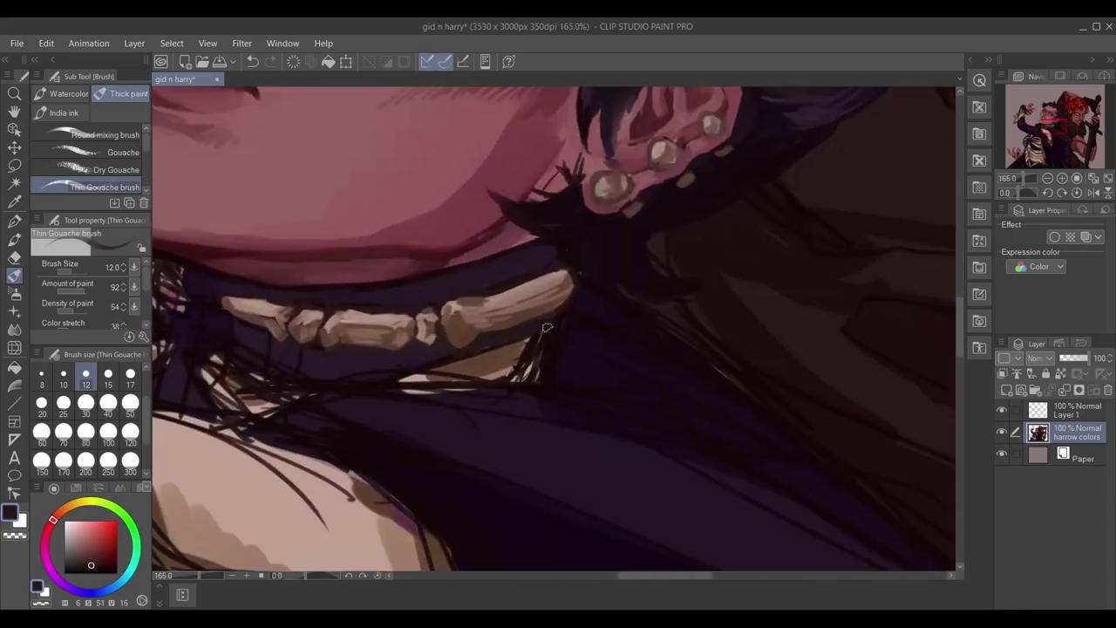
drag(523, 342, 410, 371)
alt+click(446, 310)
mouse_move(567, 332)
mouse_down()
mouse_move(541, 379)
mouse_move(538, 368)
mouse_move(410, 388)
mouse_move(563, 336)
mouse_up()
alt+click(497, 314)
mouse_move(471, 374)
mouse_down()
mouse_move(529, 358)
mouse_move(405, 388)
mouse_up()
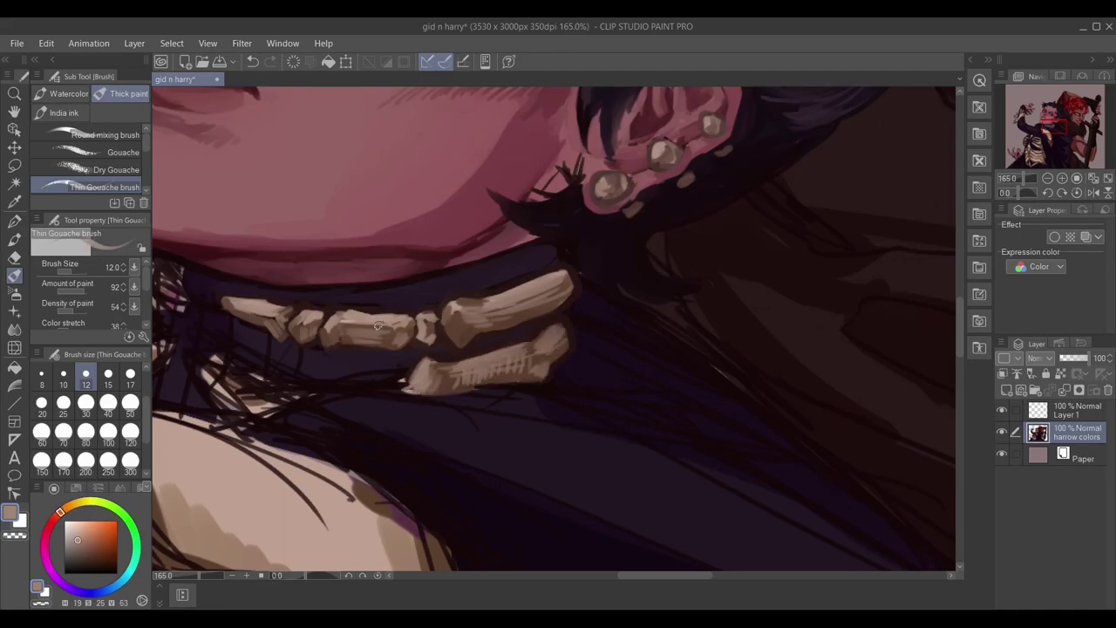
Clean up the coat edge beneath the lower collar bones with sampled near-black strokes.
drag(716, 454, 759, 386)
alt+click(760, 386)
drag(532, 330, 479, 336)
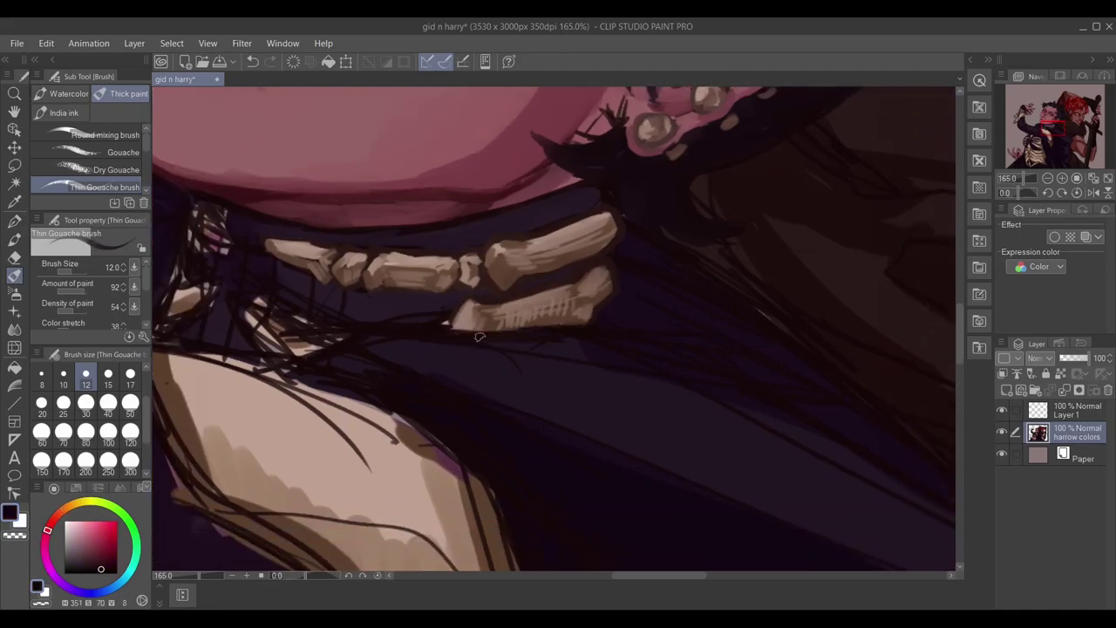
alt+click(341, 348)
key(bracketleft)
alt+click(340, 348)
mouse_move(348, 336)
mouse_down()
mouse_move(550, 347)
mouse_move(611, 318)
mouse_up()
Paint the small lower bone and the slanted bone along the coat edge in sampled beige at brush size 10.
alt+click(558, 288)
mouse_move(571, 281)
mouse_down()
mouse_move(528, 288)
mouse_move(545, 288)
mouse_up()
alt+click(555, 286)
alt+click(556, 286)
alt+click(472, 295)
alt+click(532, 291)
mouse_move(410, 327)
mouse_down()
mouse_move(480, 295)
mouse_move(407, 324)
mouse_move(404, 310)
mouse_move(470, 311)
mouse_up()
alt+click(532, 290)
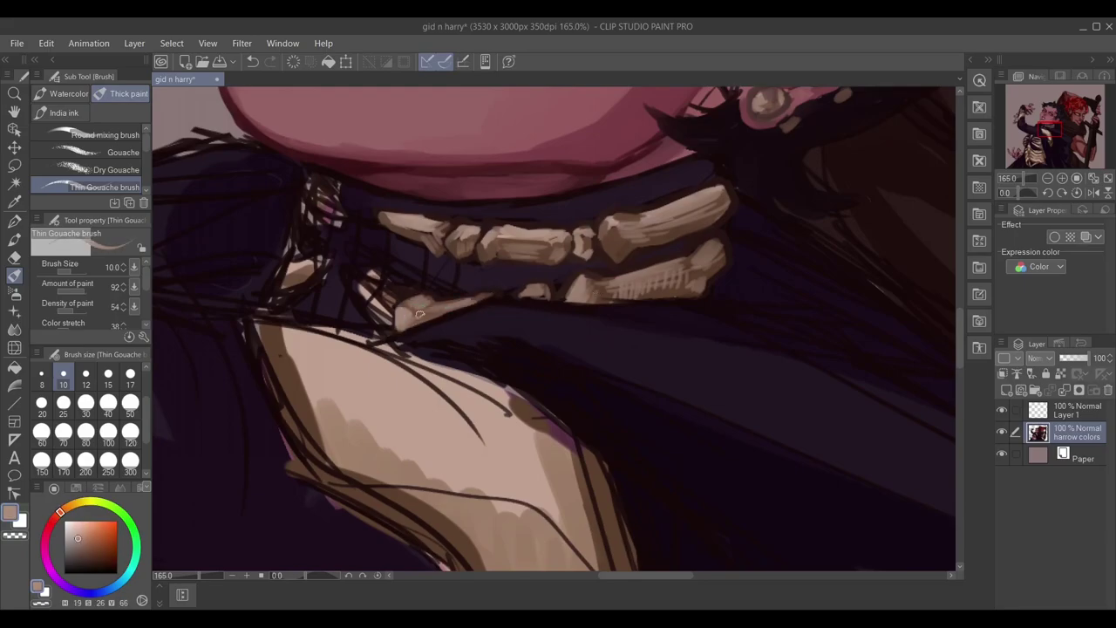
Outline the pointed lower collar bone in dark brown and fill it with beige and brown shading at brush size 8.
key(bracketleft)
alt+click(457, 225)
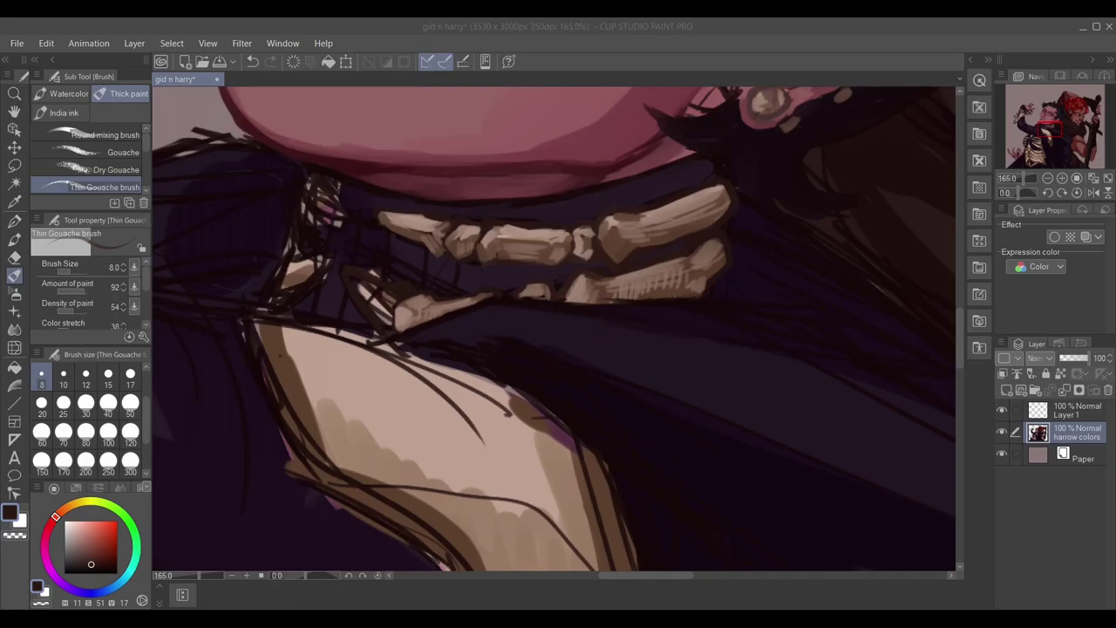
click(430, 312)
alt+click(393, 293)
mouse_move(358, 279)
mouse_down()
mouse_move(384, 301)
mouse_move(366, 314)
mouse_move(375, 287)
mouse_move(394, 288)
mouse_up()
drag(385, 329, 359, 287)
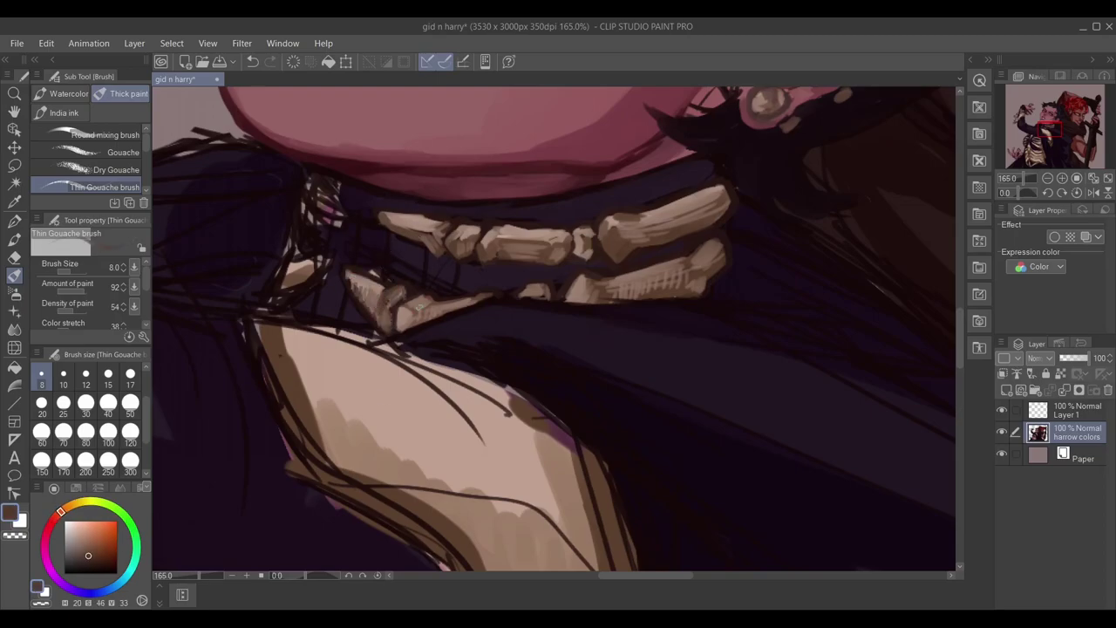
Cover the sketchy edges around the two small bones on the collar's far side with sampled dark brown.
alt+click(475, 266)
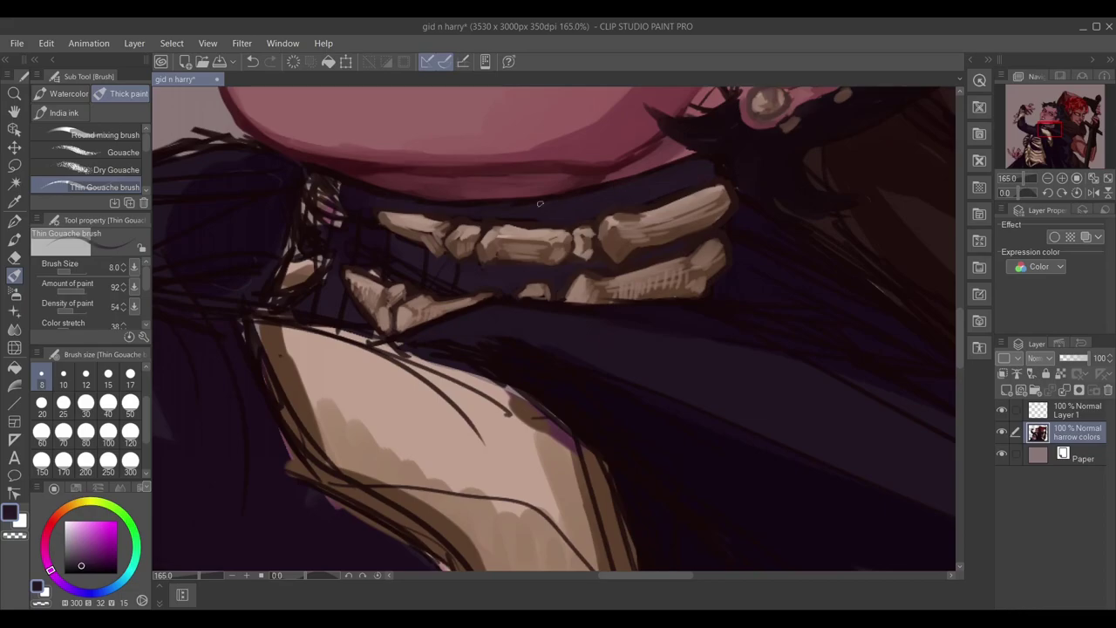
alt+click(298, 188)
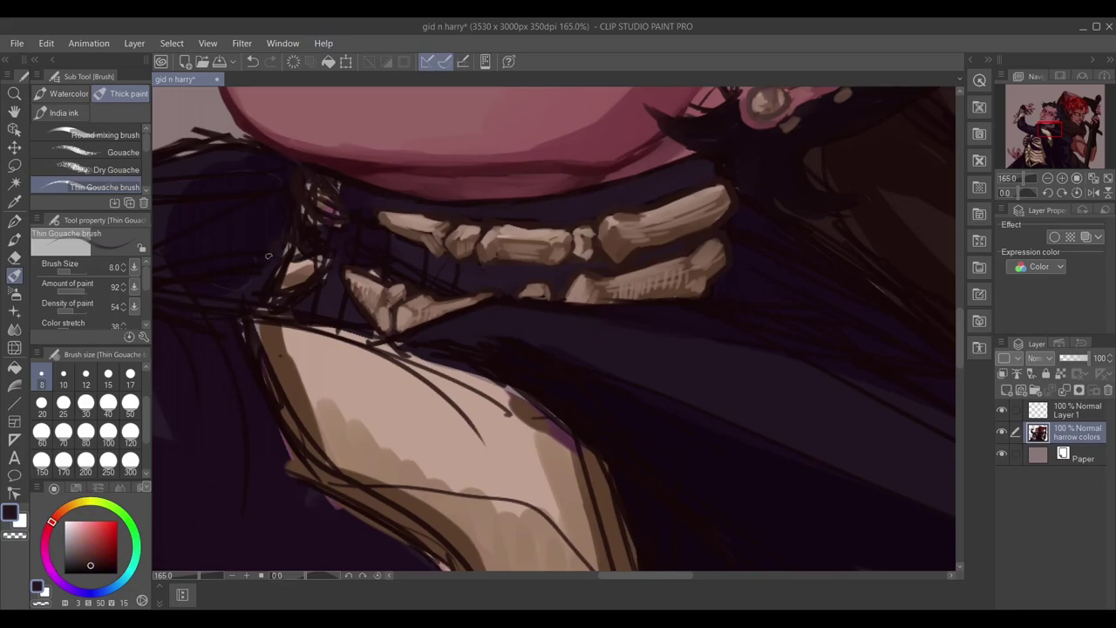
alt+click(288, 300)
Paint out the sketch lines between the collar's bone rows with dark purple and darken the pointed bone's edges.
alt+click(383, 244)
key(bracketright)
alt+click(316, 259)
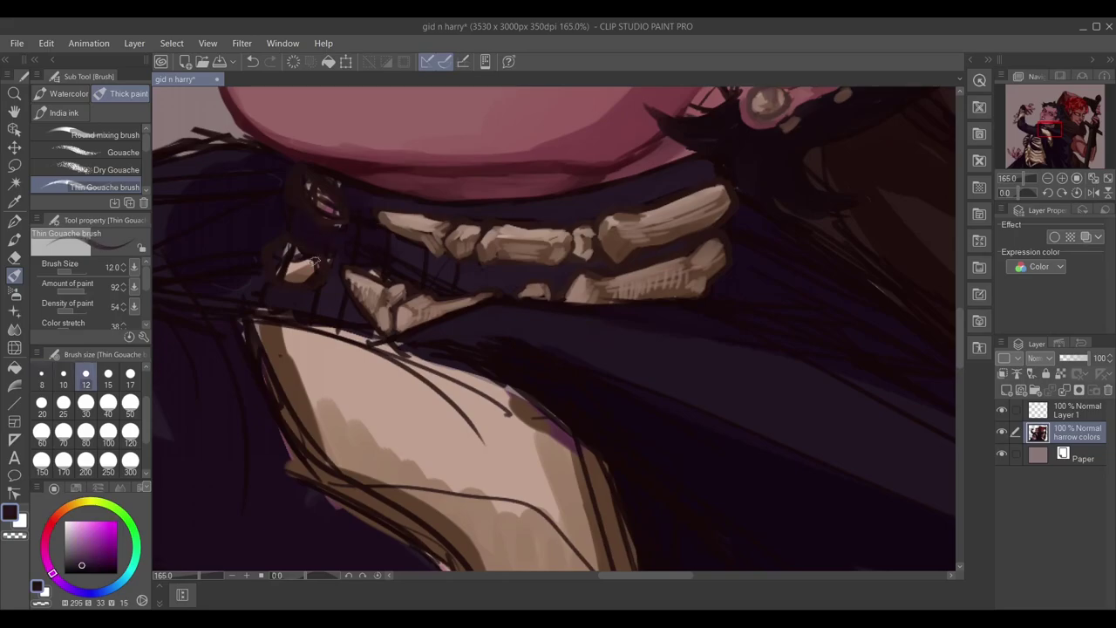
mouse_move(347, 192)
mouse_down()
mouse_move(450, 274)
mouse_move(355, 264)
mouse_move(363, 221)
mouse_move(376, 256)
mouse_up()
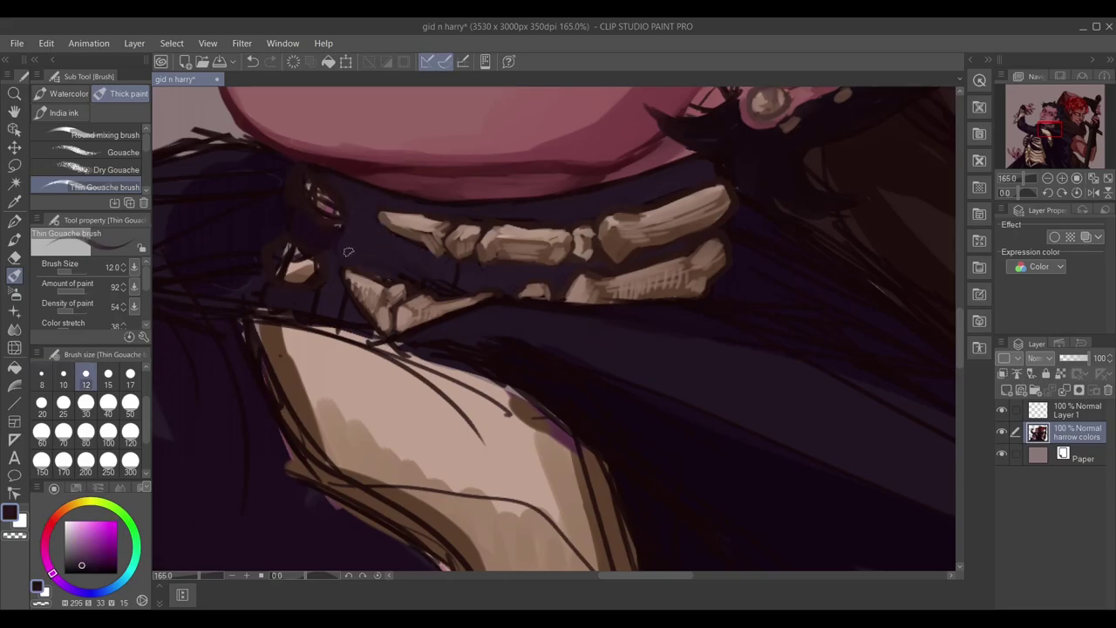
alt+click(375, 273)
drag(359, 301, 374, 277)
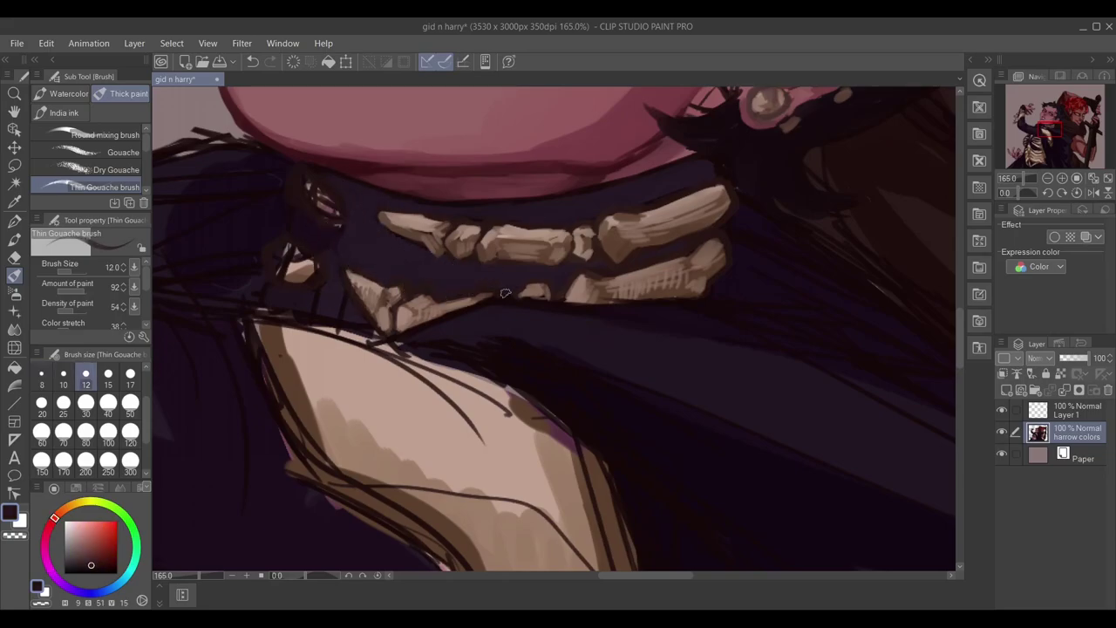
Block in the two small bones on the collar's far side with sampled beige and brown tones.
alt+click(296, 272)
drag(309, 262, 321, 283)
drag(330, 202, 333, 218)
drag(314, 258, 321, 275)
drag(331, 202, 330, 217)
mouse_move(293, 171)
mouse_down()
mouse_move(335, 201)
mouse_move(321, 214)
mouse_move(340, 232)
mouse_up()
alt+click(301, 187)
mouse_move(276, 242)
mouse_down()
mouse_move(265, 190)
mouse_move(310, 250)
mouse_move(292, 272)
mouse_move(251, 251)
mouse_move(283, 281)
mouse_up()
alt+click(297, 254)
drag(301, 271, 325, 292)
drag(319, 192, 344, 231)
drag(286, 205, 342, 218)
Refine the forms of the two far-side collar bones with sampled tones at brush size 10.
key(bracketleft)
drag(298, 170, 325, 195)
alt+click(288, 249)
drag(270, 239, 301, 261)
mouse_move(321, 260)
mouse_down()
mouse_move(327, 276)
mouse_move(311, 288)
mouse_up()
alt+click(306, 270)
Sharpen the facets and outer edges of the two far-side collar bones at brush size 8.
key(bracketleft)
drag(278, 252, 303, 281)
drag(296, 272, 329, 291)
mouse_move(268, 244)
mouse_down()
mouse_move(315, 259)
mouse_move(291, 279)
mouse_up()
alt+click(277, 248)
mouse_move(295, 222)
mouse_down()
mouse_move(316, 202)
mouse_move(330, 229)
mouse_up()
drag(344, 199, 345, 218)
alt+click(305, 224)
Smooth the collar fabric around the bones with sampled dark purples at brush size 12, covering the remaining sketch lines.
alt+click(526, 305)
alt+click(314, 305)
key(bracketright)
key(bracketright)
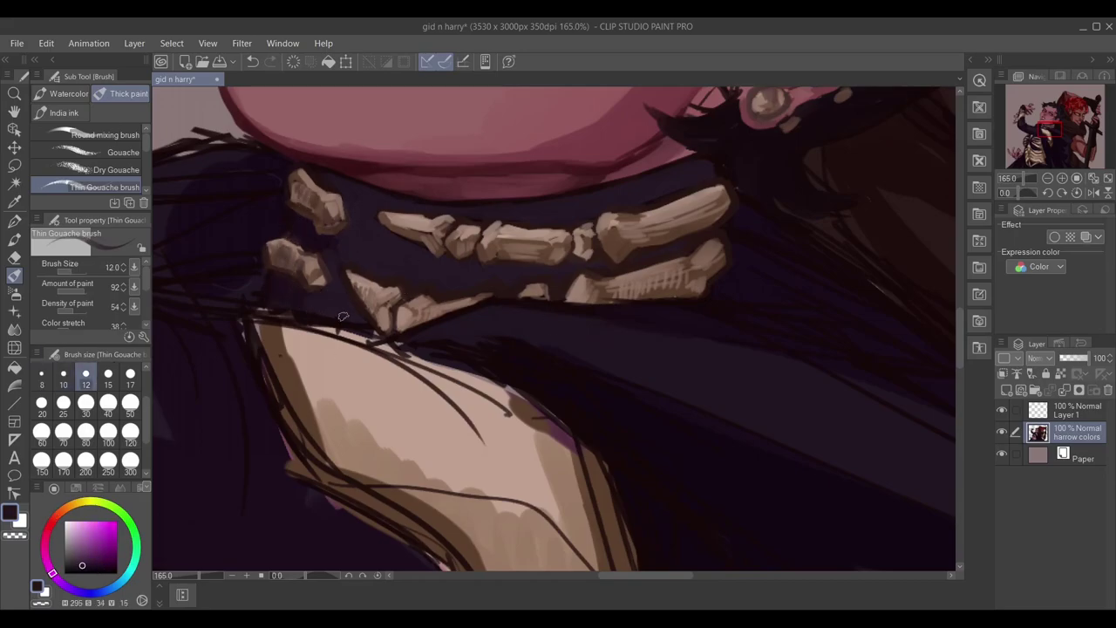
alt+click(434, 251)
drag(714, 171, 614, 206)
mouse_move(686, 246)
mouse_down()
mouse_move(537, 278)
mouse_move(461, 273)
mouse_up()
drag(550, 208, 478, 214)
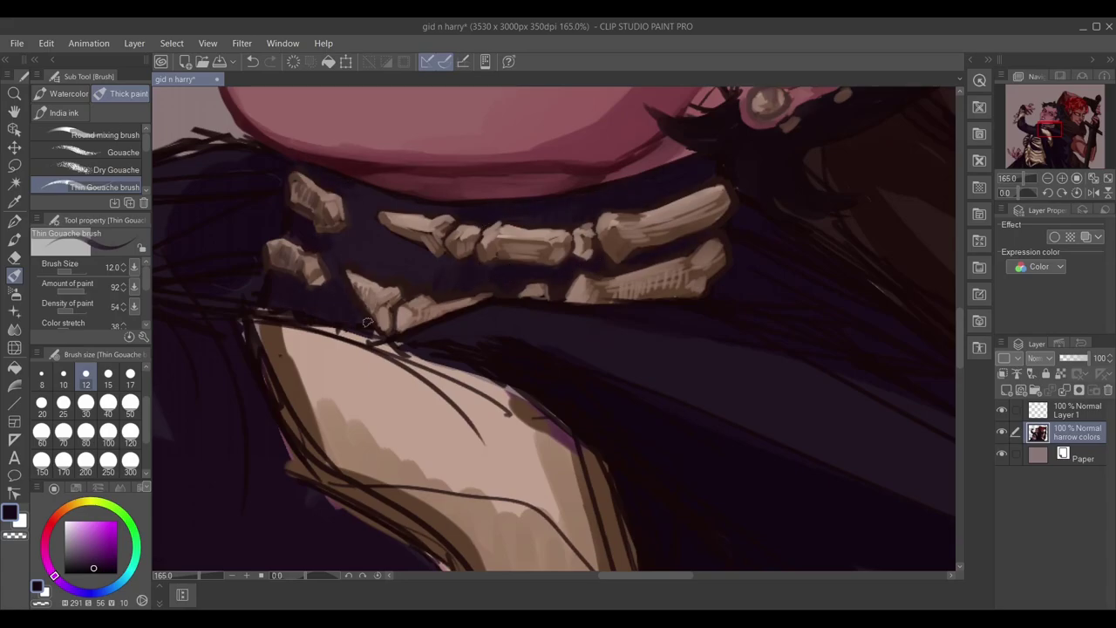
Tidy the collar's lower edge and the dark gaps beside its lower bones with sampled dark tones at brush size 12.
alt+click(342, 294)
drag(488, 298, 332, 342)
drag(426, 246, 375, 272)
drag(347, 208, 331, 281)
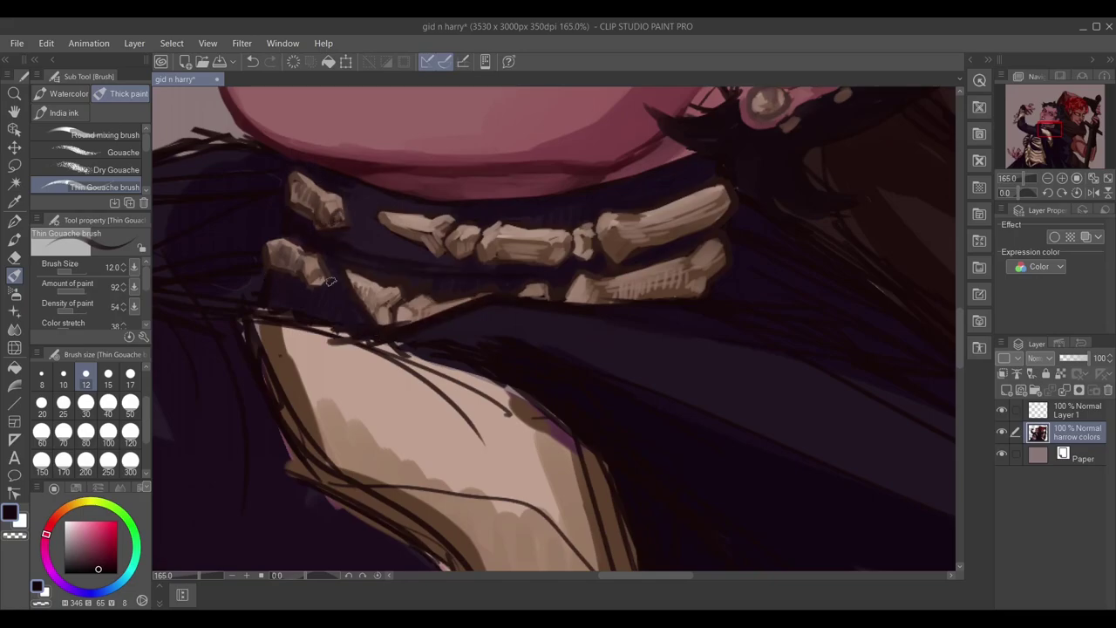
alt+click(500, 220)
Repaint the cape's far shoulder with sampled dark purples up to brush size 15 and erase the stray sketch lines outside its outline.
scroll(500, 220, down, 2)
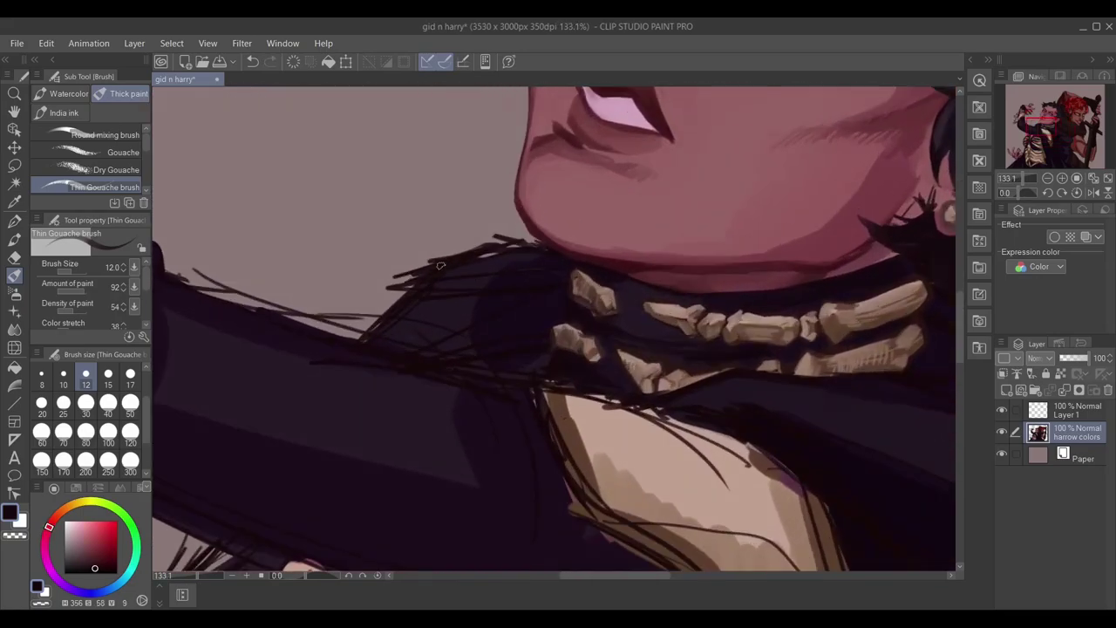
alt+click(478, 290)
drag(466, 260, 533, 244)
key(])
alt+click(438, 287)
alt+click(414, 331)
drag(462, 277, 523, 296)
key(e)
mouse_move(369, 262)
mouse_down()
mouse_move(489, 237)
mouse_move(337, 309)
mouse_move(479, 277)
mouse_up()
key(b)
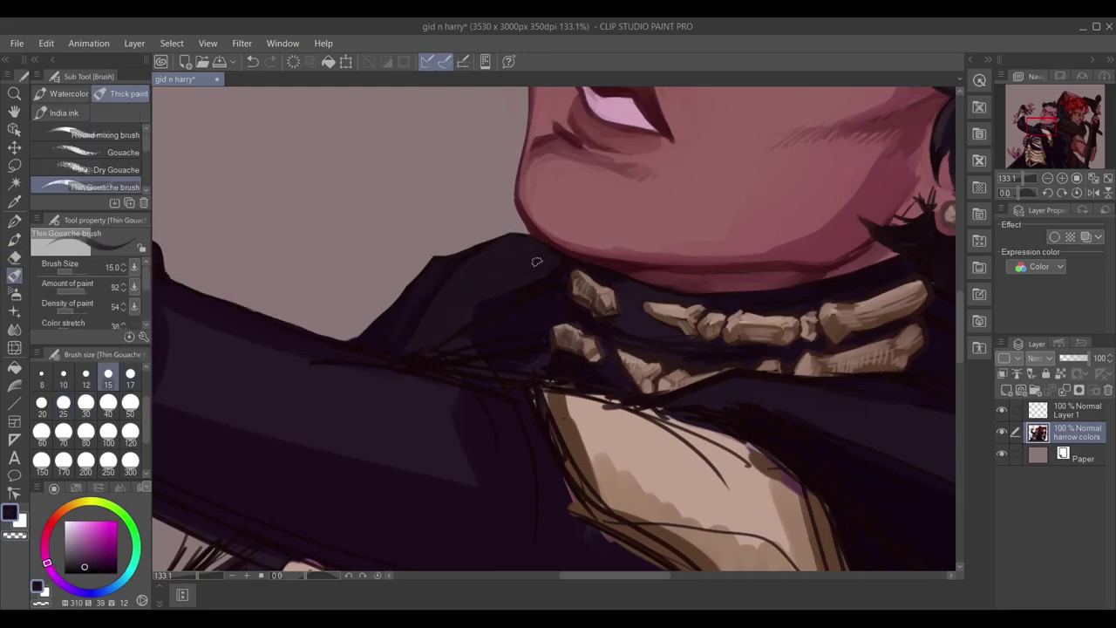
Smooth the folds of the cape's far shoulder in dark purple, covering the sketch lines between the collar and the raised sleeve.
drag(538, 309, 465, 293)
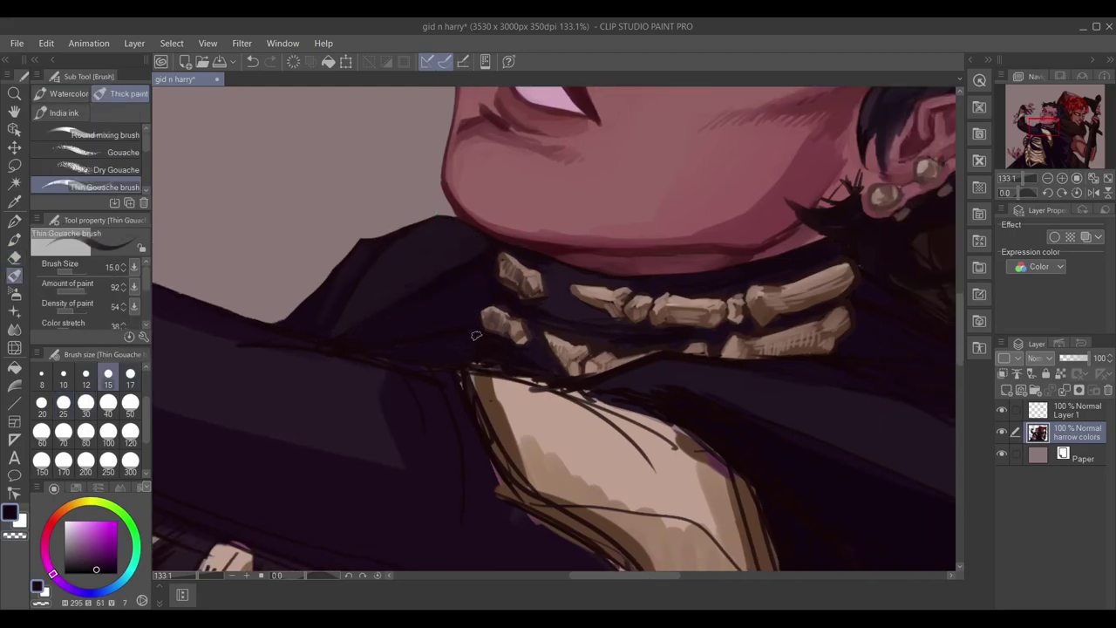
drag(354, 314, 425, 232)
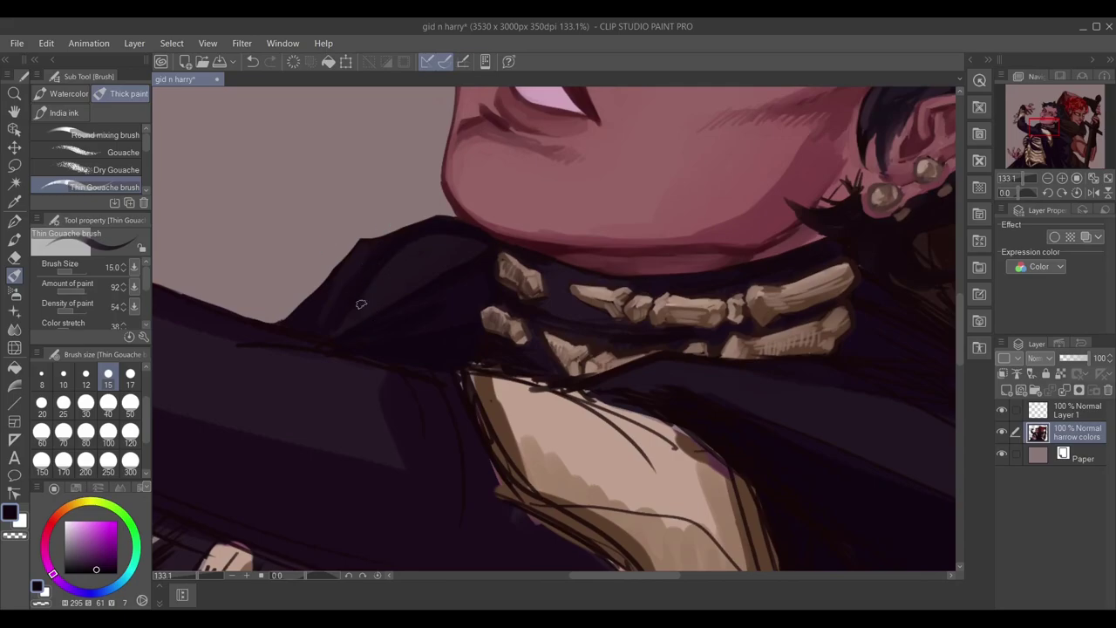
key(bracketright)
key(bracketright)
key(bracketright)
mouse_move(341, 324)
mouse_down()
mouse_move(392, 244)
mouse_move(440, 206)
mouse_move(287, 320)
mouse_up()
drag(447, 202, 271, 129)
key(bracketleft)
key(bracketleft)
key(bracketleft)
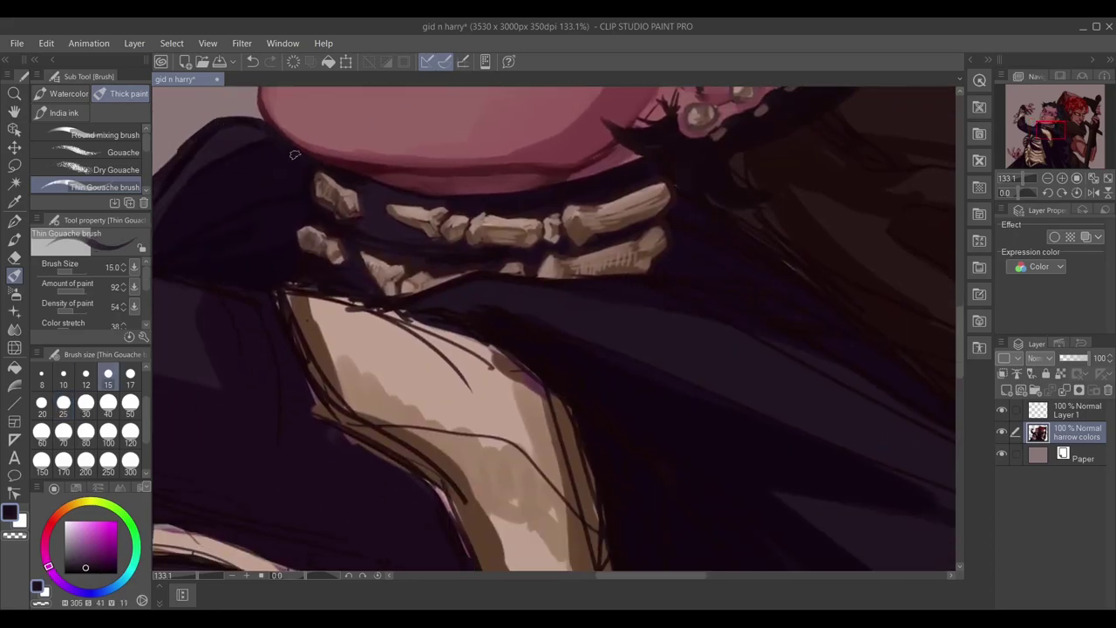
Paint the cape's upper edge from the collar down to the near shoulder with sampled purples at brush size 17.
scroll(405, 201, down, 3)
drag(489, 152, 240, 183)
key(bracketright)
alt+click(397, 167)
drag(585, 309, 588, 320)
alt+click(444, 144)
alt+click(463, 264)
mouse_move(462, 263)
mouse_down()
mouse_move(732, 432)
mouse_move(768, 471)
mouse_up()
alt+click(739, 445)
alt+click(713, 353)
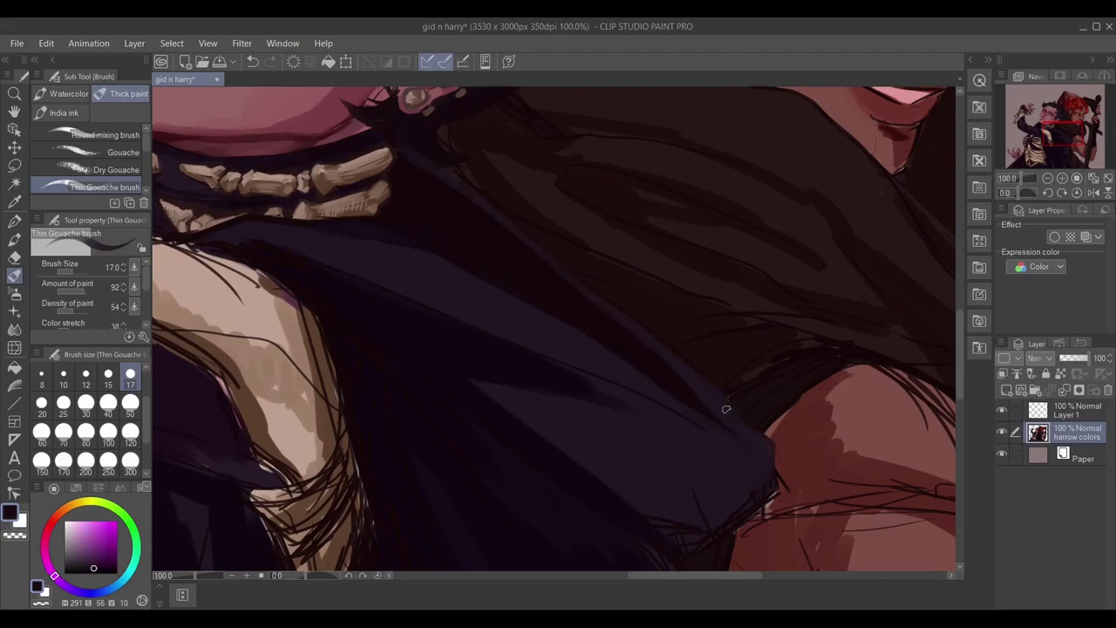
mouse_move(412, 156)
mouse_down()
mouse_move(564, 326)
mouse_move(628, 326)
mouse_move(476, 237)
mouse_up()
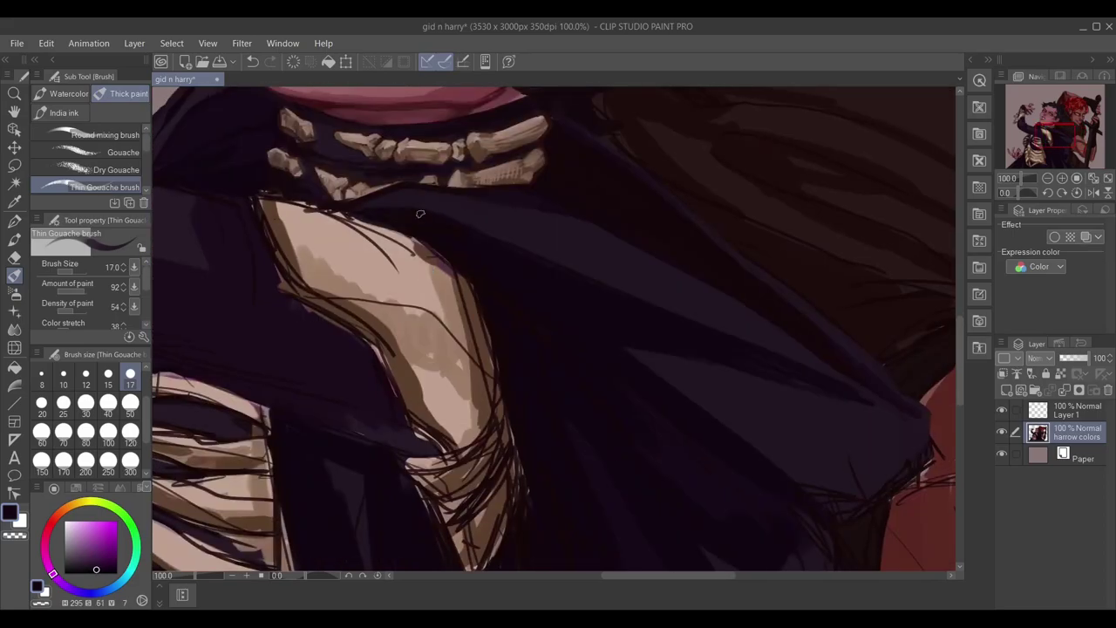
Block in the dark folds of the cape below the collar with a sampled tone at brush size 25.
key(bracketright)
key(bracketright)
key(bracketright)
alt+click(677, 341)
key(bracketleft)
scroll(561, 242, down, 4)
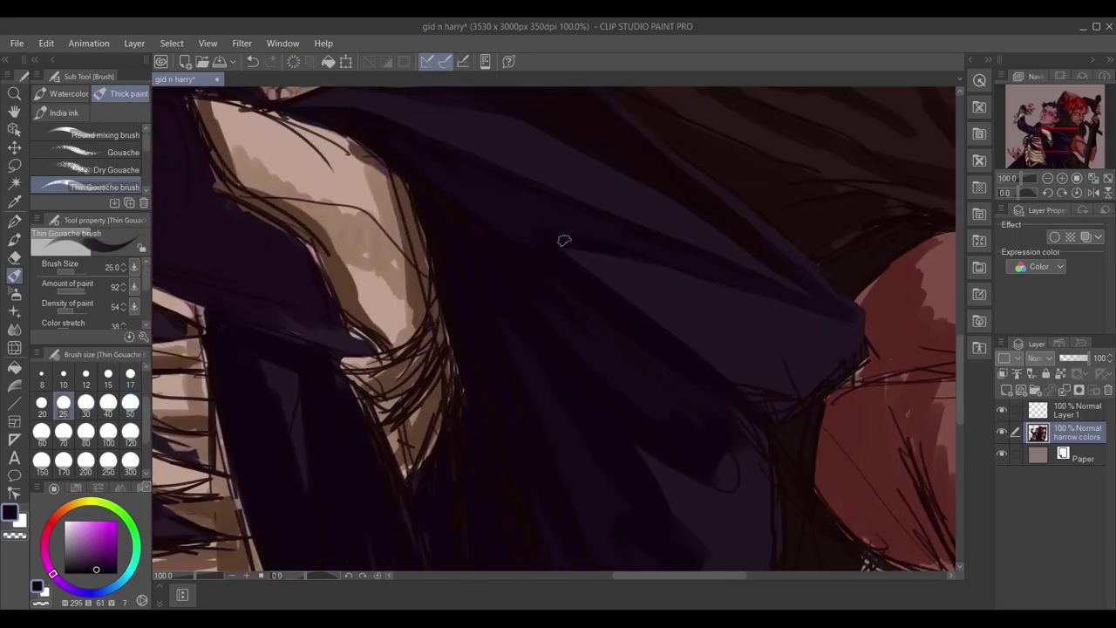
Define the rounded tip and edges of the cape's near shoulder with sampled purples at brush sizes 15 and 25.
scroll(673, 345, up, 3)
alt+click(631, 195)
key(bracketleft)
key(bracketleft)
key(bracketleft)
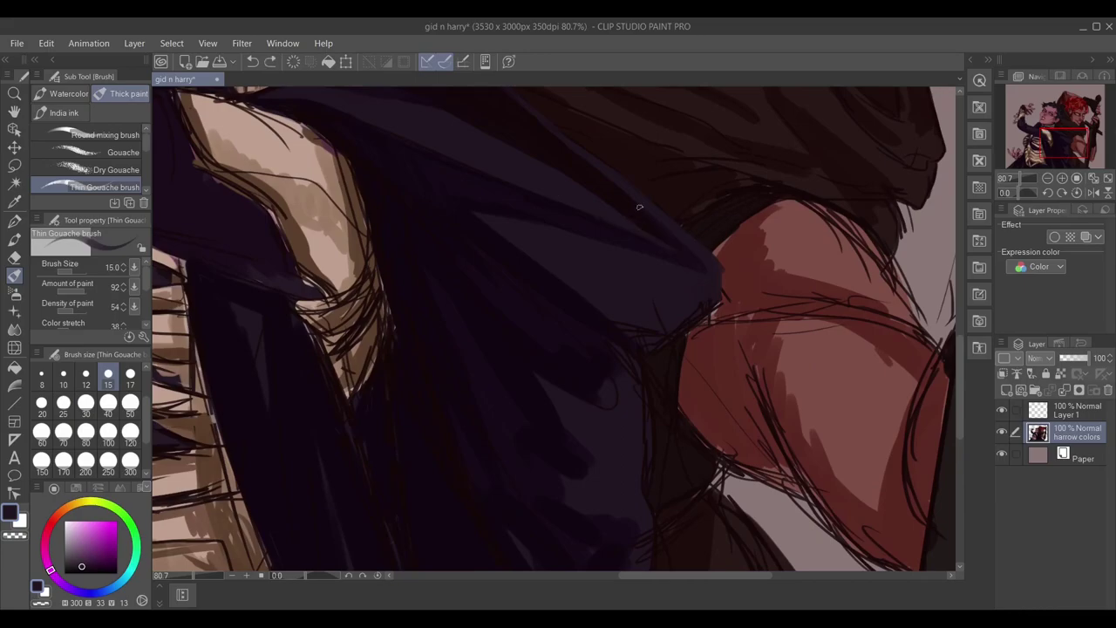
key(bracketright)
key(bracketright)
key(bracketright)
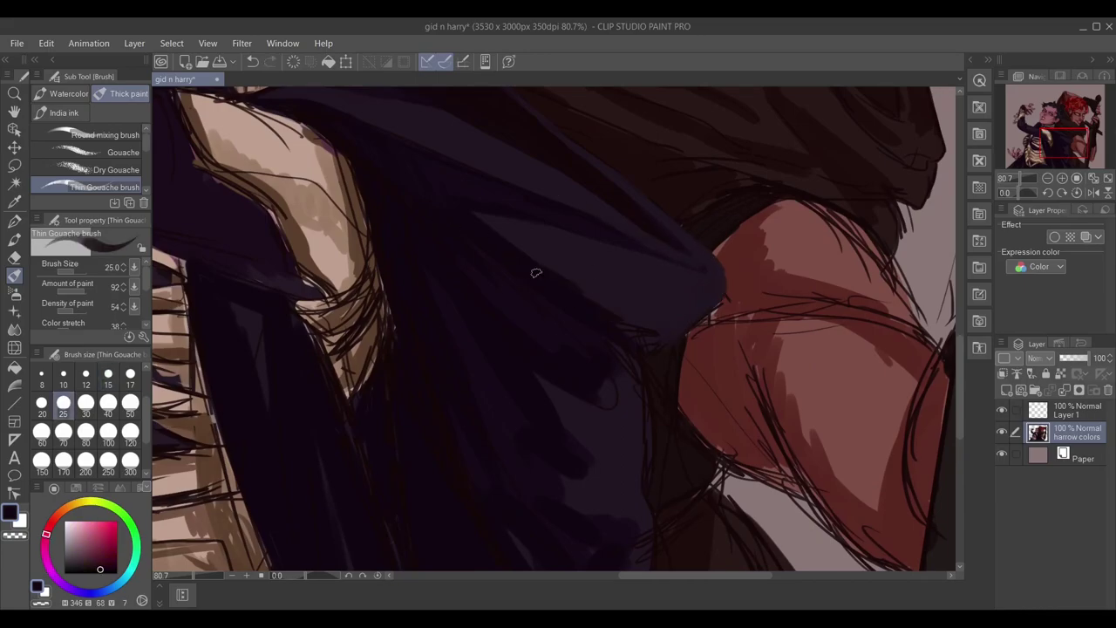
alt+click(655, 326)
mouse_move(655, 326)
mouse_down()
mouse_move(509, 202)
mouse_move(590, 375)
mouse_up()
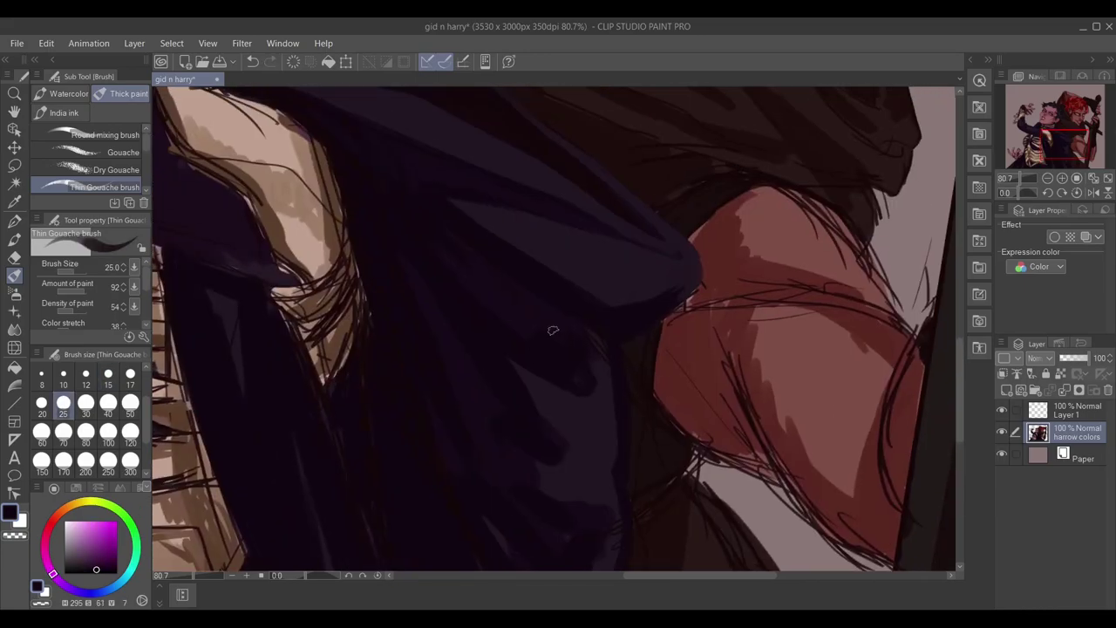
Shape the lighter folds and dark hollows beneath the cape's near shoulder with sampled purples at brush size 40.
key(bracketright)
key(bracketright)
alt+click(580, 369)
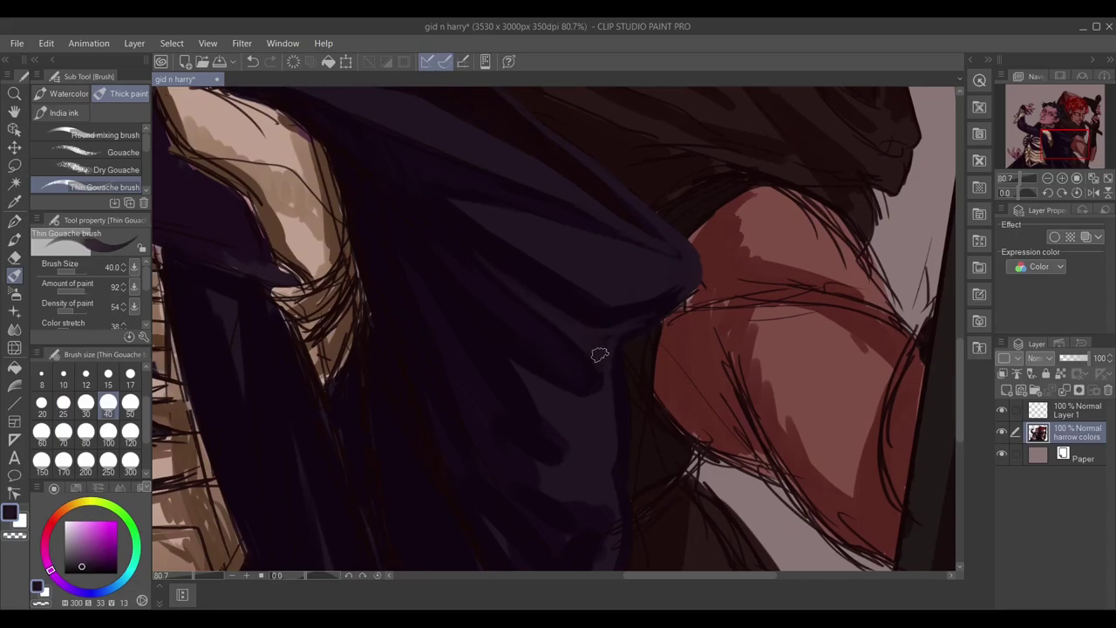
drag(338, 129, 620, 491)
scroll(498, 317, up, 1)
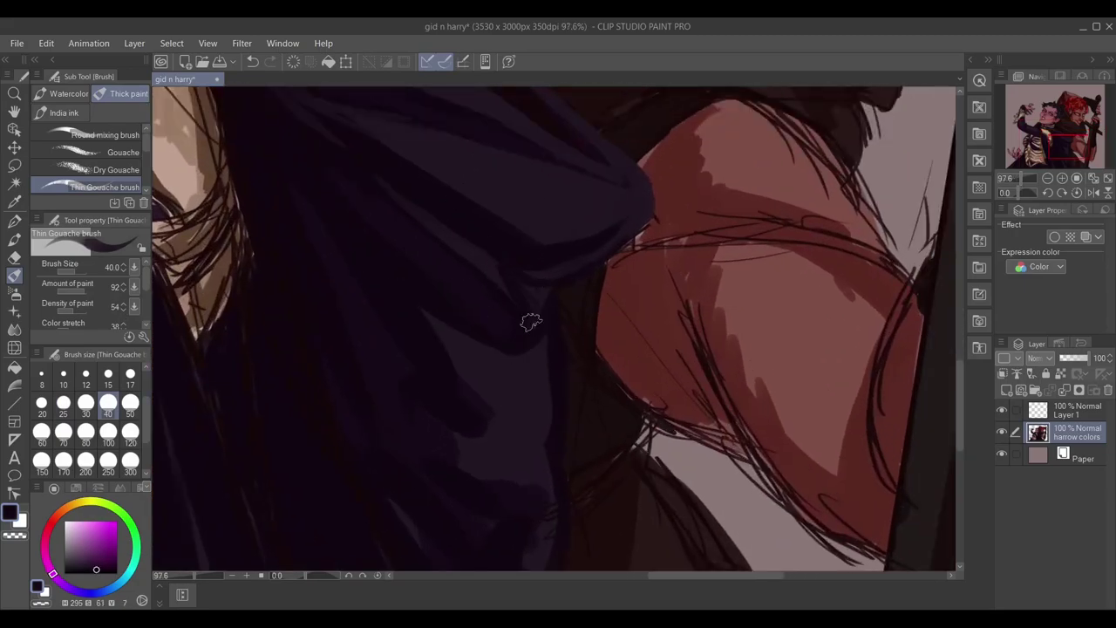
scroll(567, 324, down, 3)
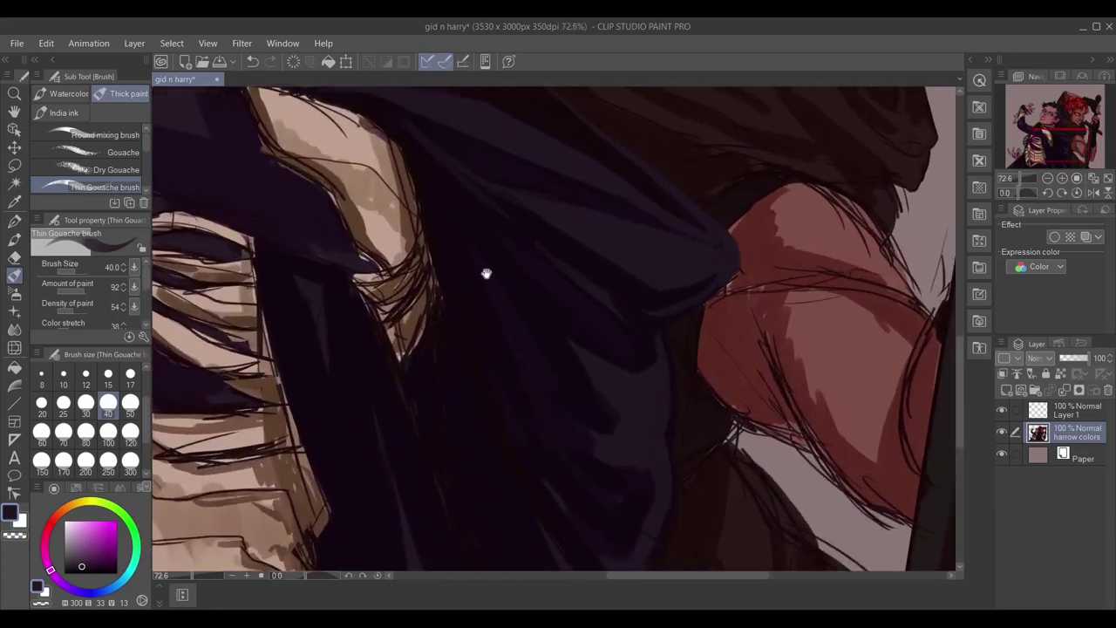
drag(487, 274, 551, 252)
alt+click(643, 297)
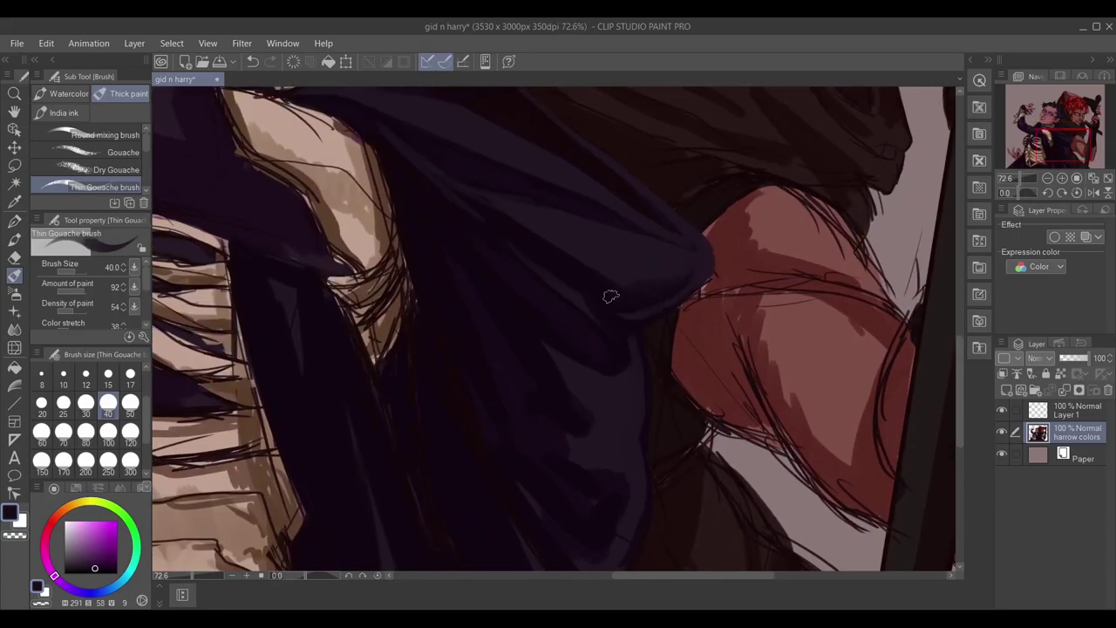
drag(405, 221, 380, 125)
alt+click(379, 125)
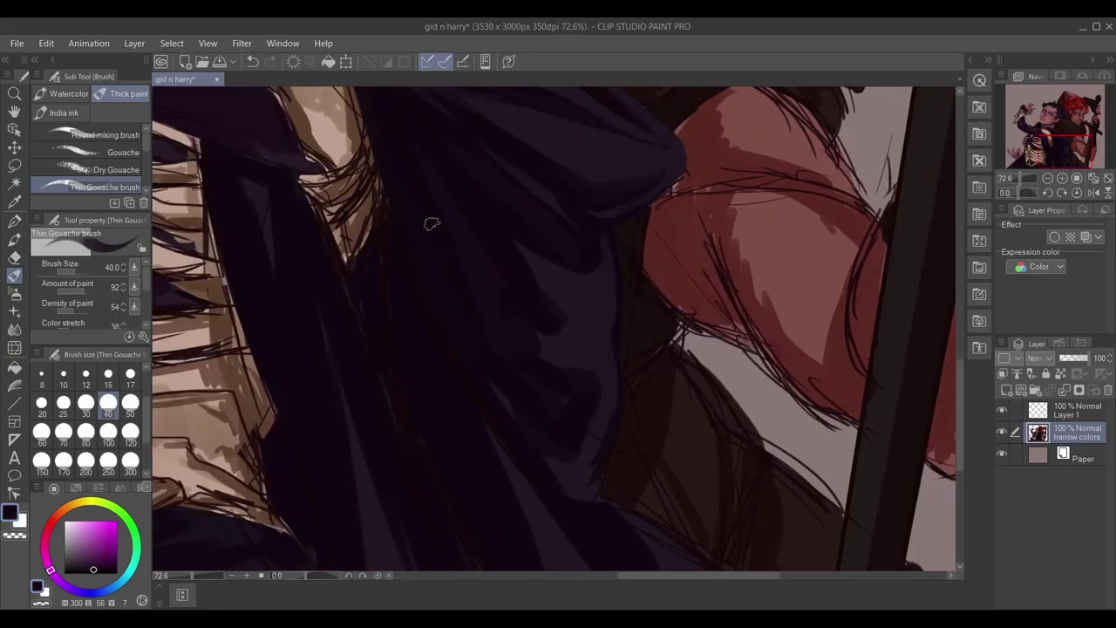
Blend the folds along the cape's outer side and lower part with sampled dark and light purples at brush size 40.
drag(604, 365, 571, 497)
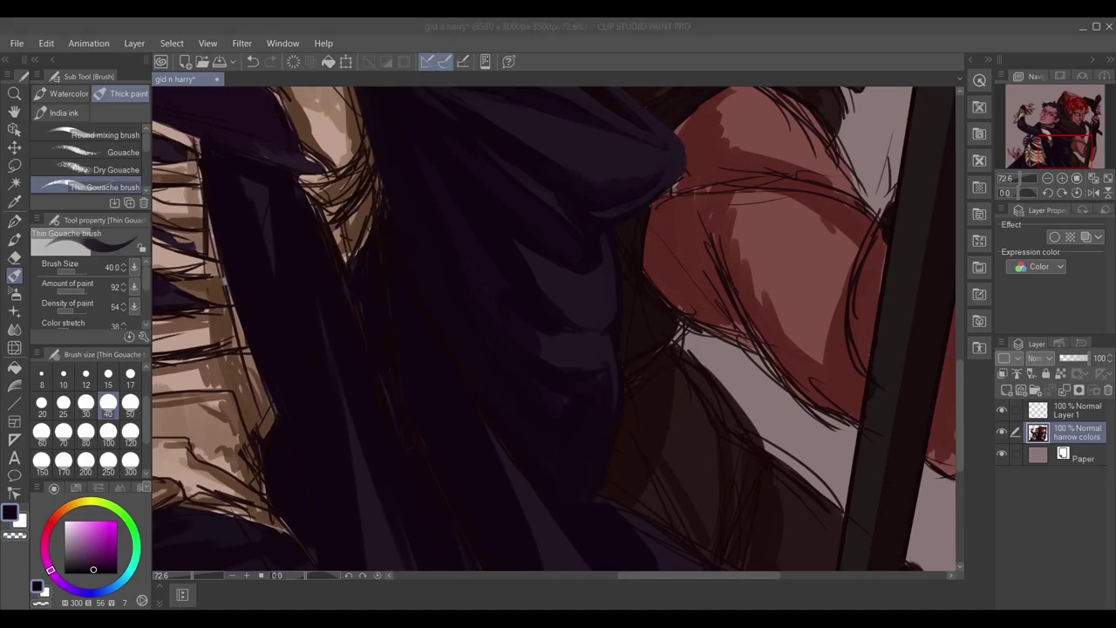
drag(581, 292, 791, 423)
alt+click(548, 194)
drag(548, 193, 774, 492)
alt+click(748, 324)
drag(852, 454, 756, 314)
alt+click(640, 461)
scroll(449, 182, down, 3)
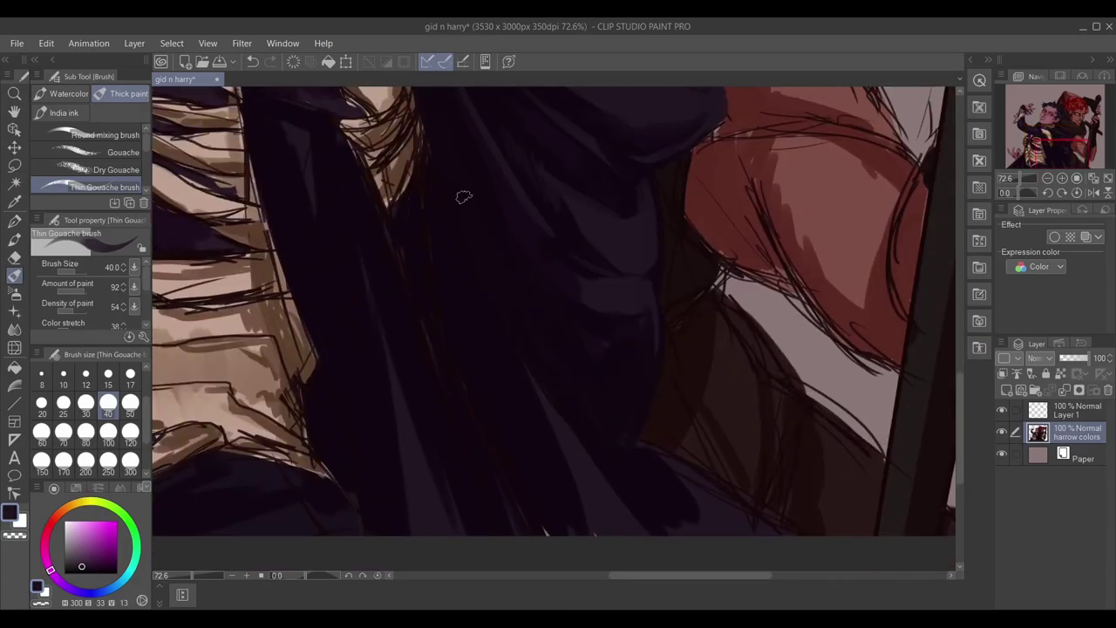
Paint long vertical folds on the cape panel hanging beside the ribcage, covering its inner sketch lines.
drag(471, 273, 477, 245)
drag(370, 225, 426, 490)
drag(431, 371, 437, 383)
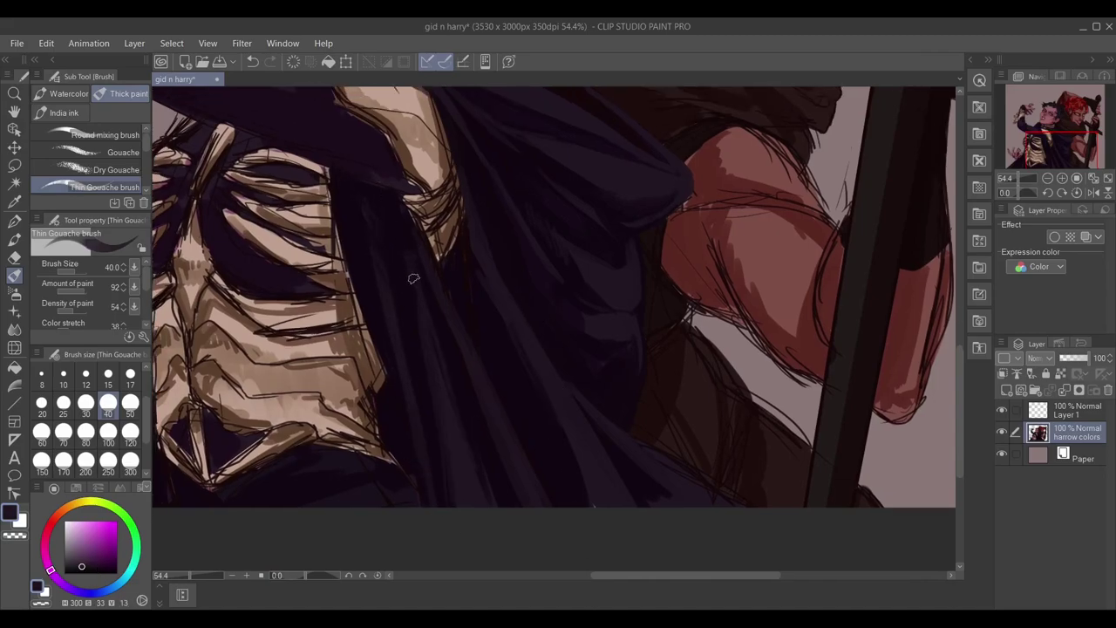
scroll(419, 331, up, 3)
alt+click(384, 299)
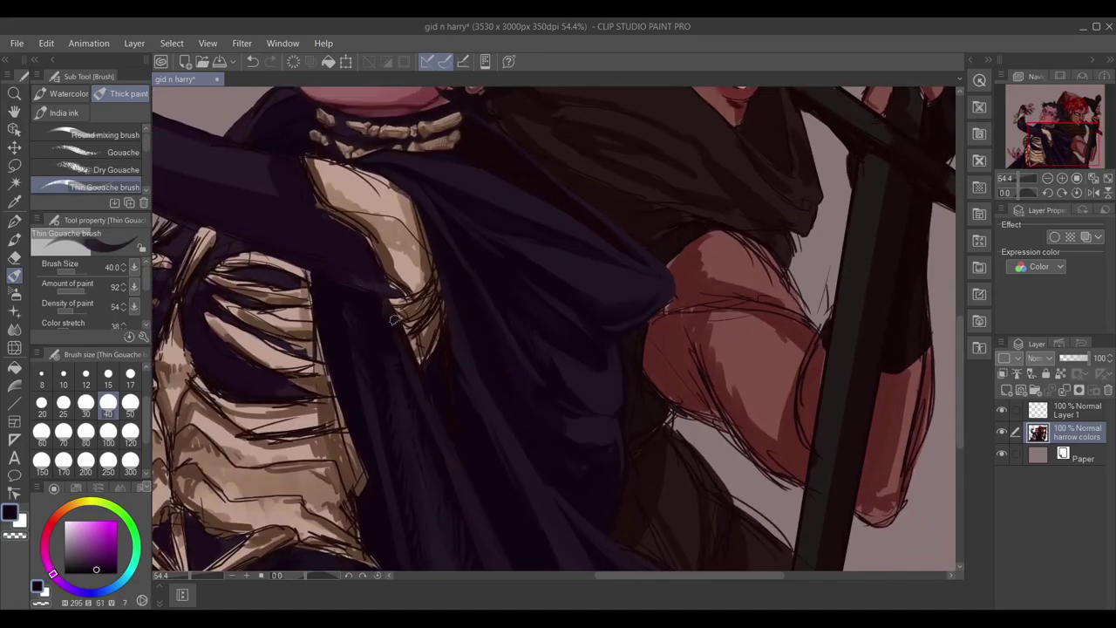
scroll(410, 332, down, 3)
scroll(444, 344, up, 2)
Extend and deepen the lower cape folds down to the canvas edge with sampled dark tones at brush size 40.
alt+click(448, 371)
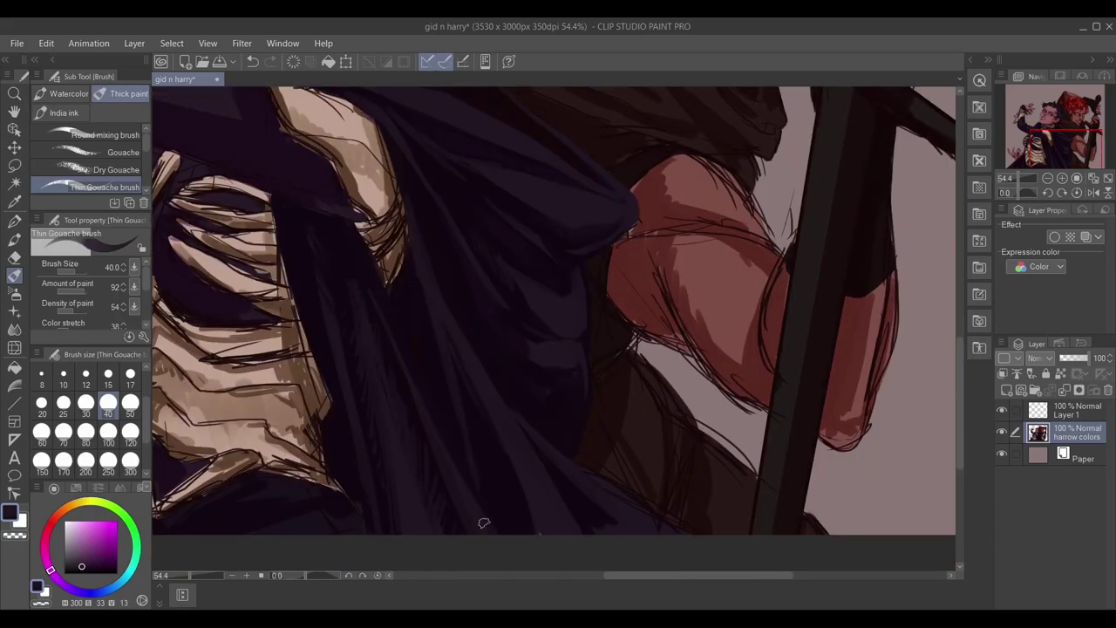
alt+click(488, 434)
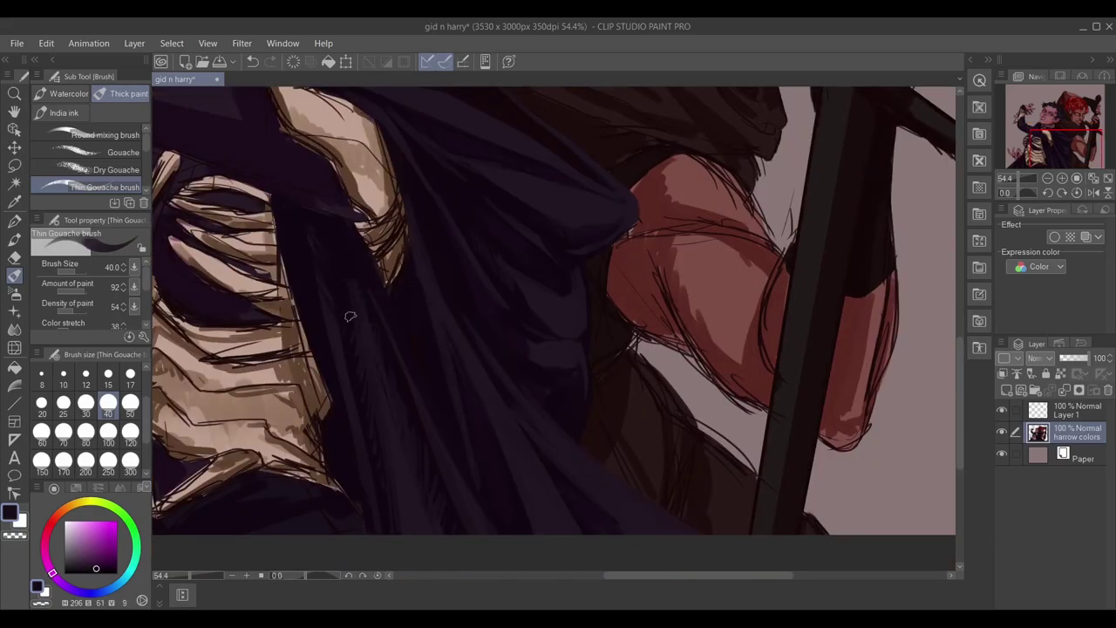
scroll(390, 386, up, 2)
alt+click(588, 478)
scroll(544, 244, down, 3)
scroll(553, 306, down, 1)
alt+click(576, 312)
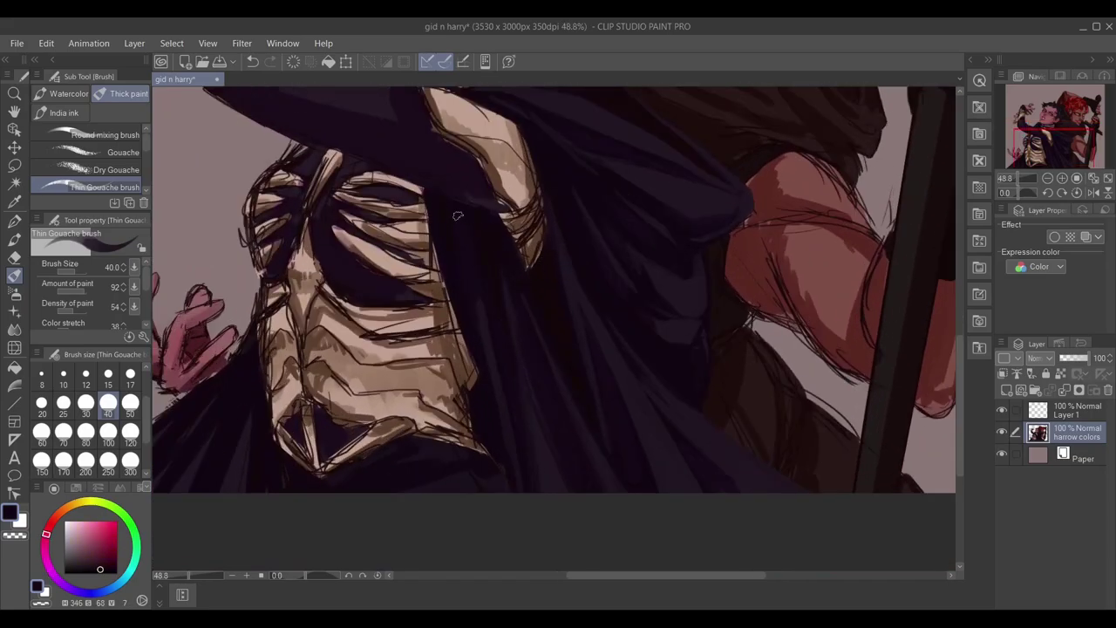
Cover the sketch lines on the shoulder above the ribcage with sampled dark purple and clean up its outer edge.
scroll(629, 291, up, 4)
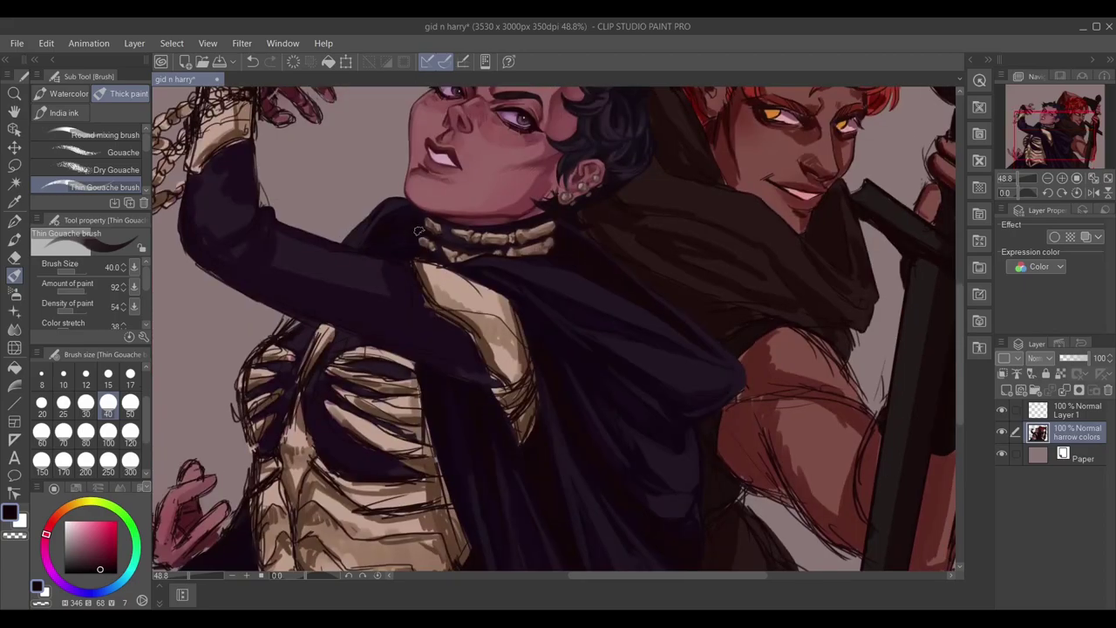
scroll(419, 224, down, 2)
alt+click(471, 209)
scroll(488, 210, up, 2)
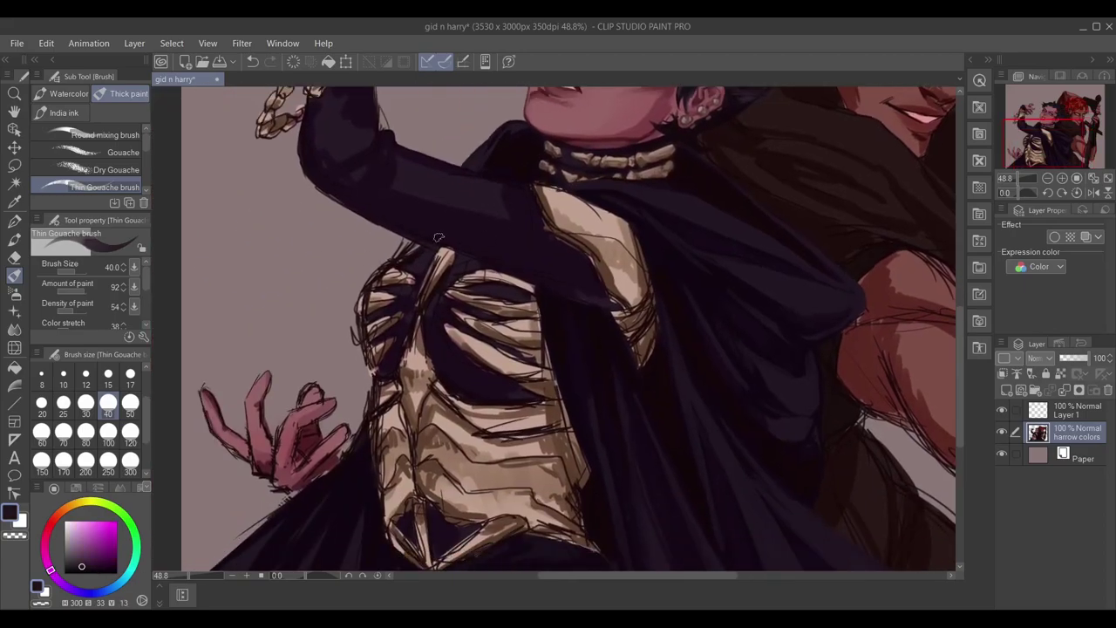
key(e)
key(b)
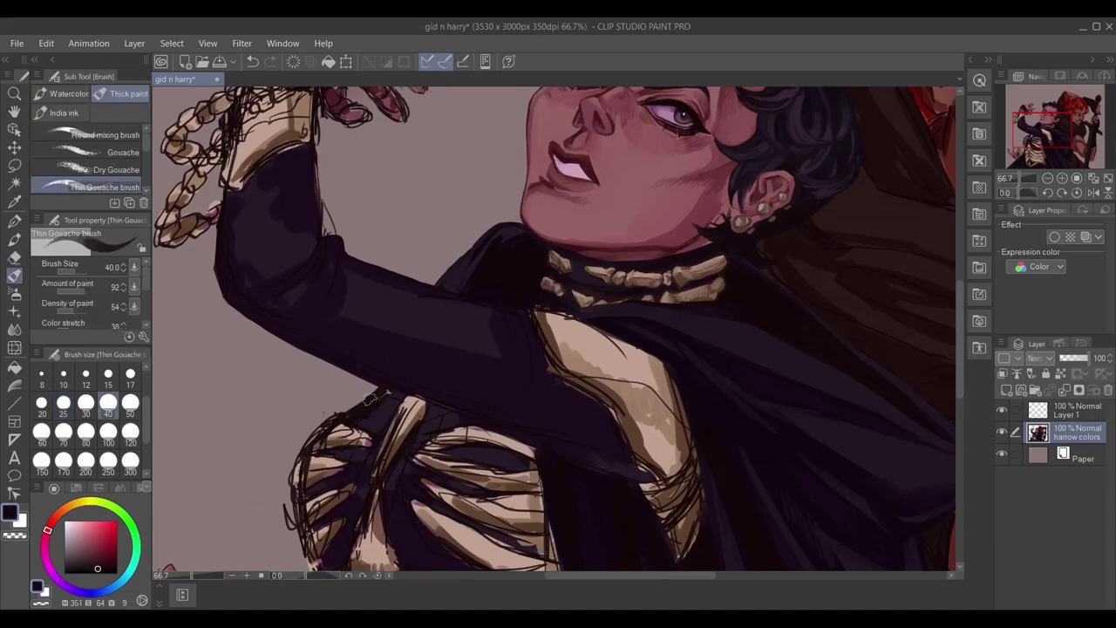
Brush soft folds onto the raised sleeve's forearm and upper arm with a sampled purple at brush size 70.
alt+click(252, 224)
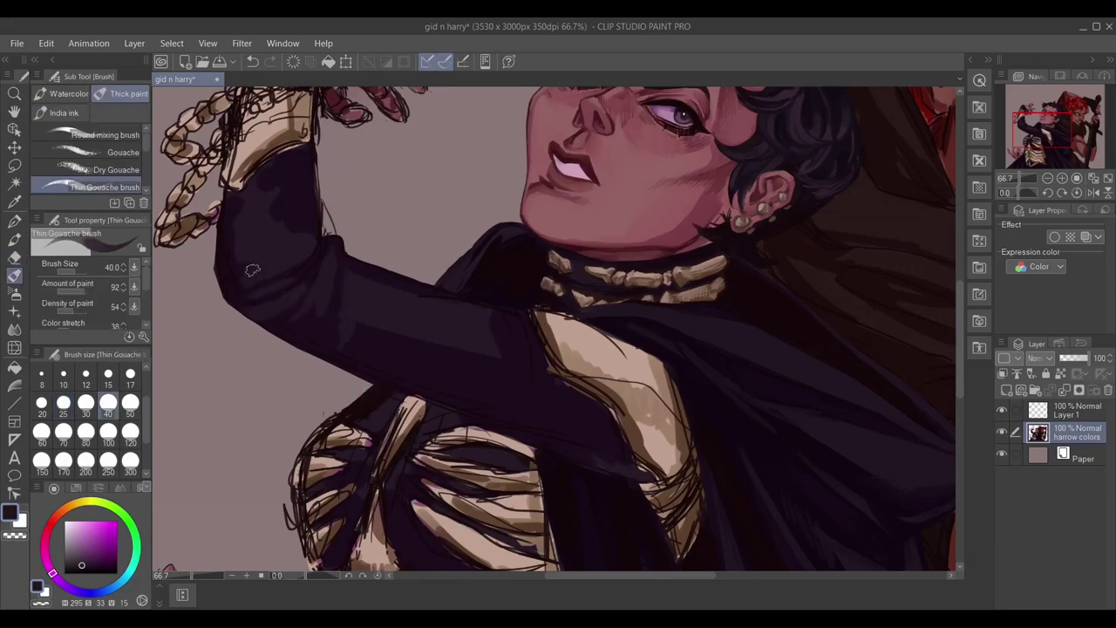
click(63, 431)
drag(244, 205, 247, 271)
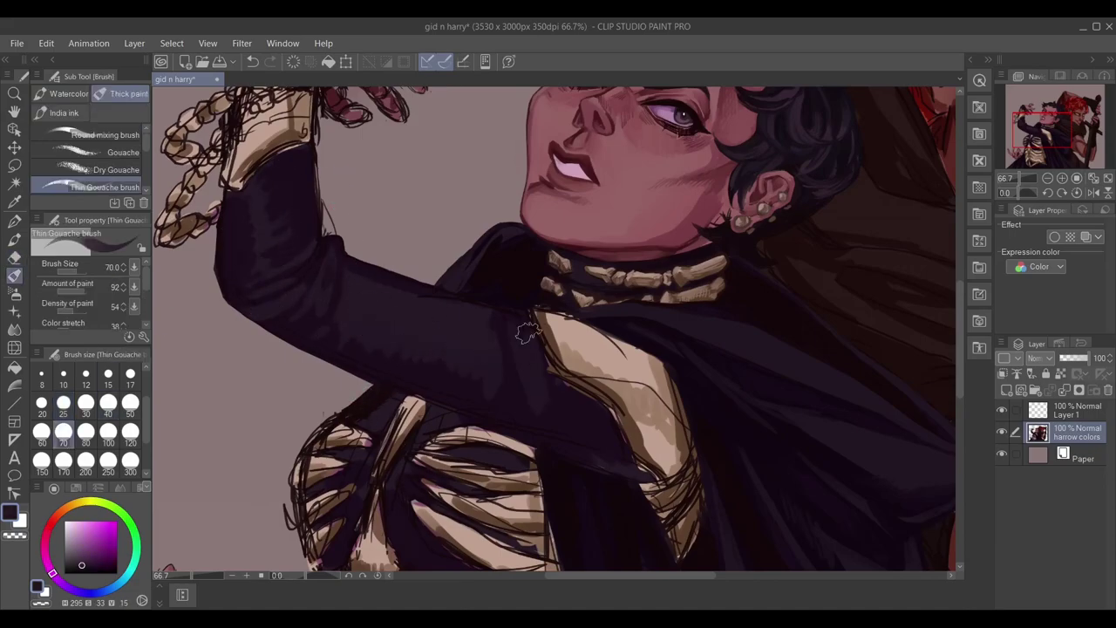
drag(567, 418, 536, 323)
Darken the sleeve's shoulder creases at brush size 40 and blend broad tones along the upper arm at size 80.
click(108, 402)
drag(451, 201, 438, 270)
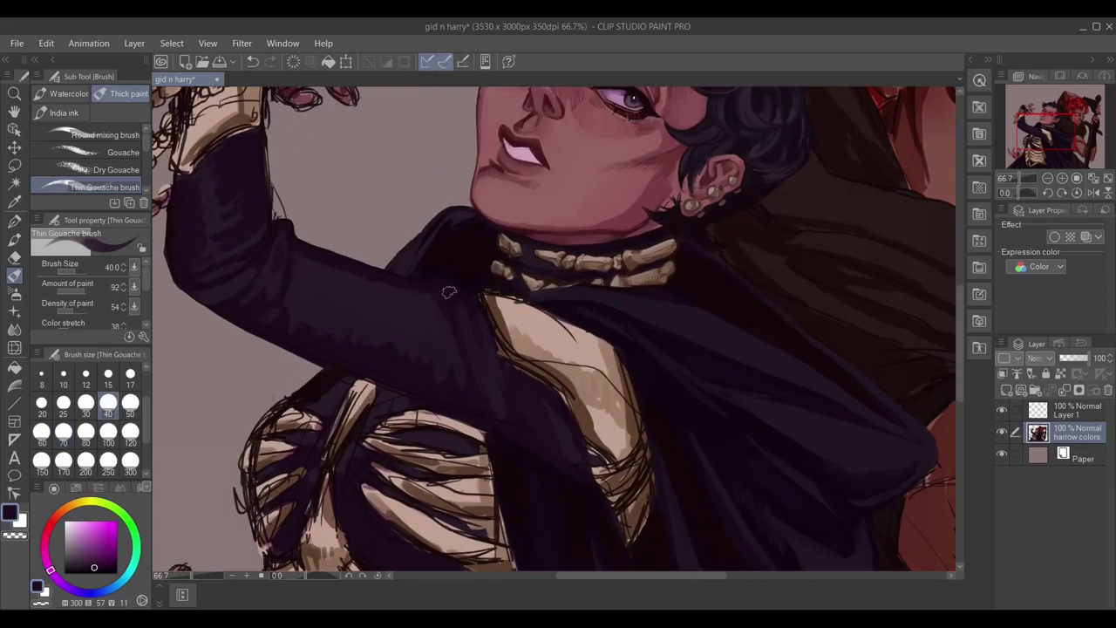
click(85, 431)
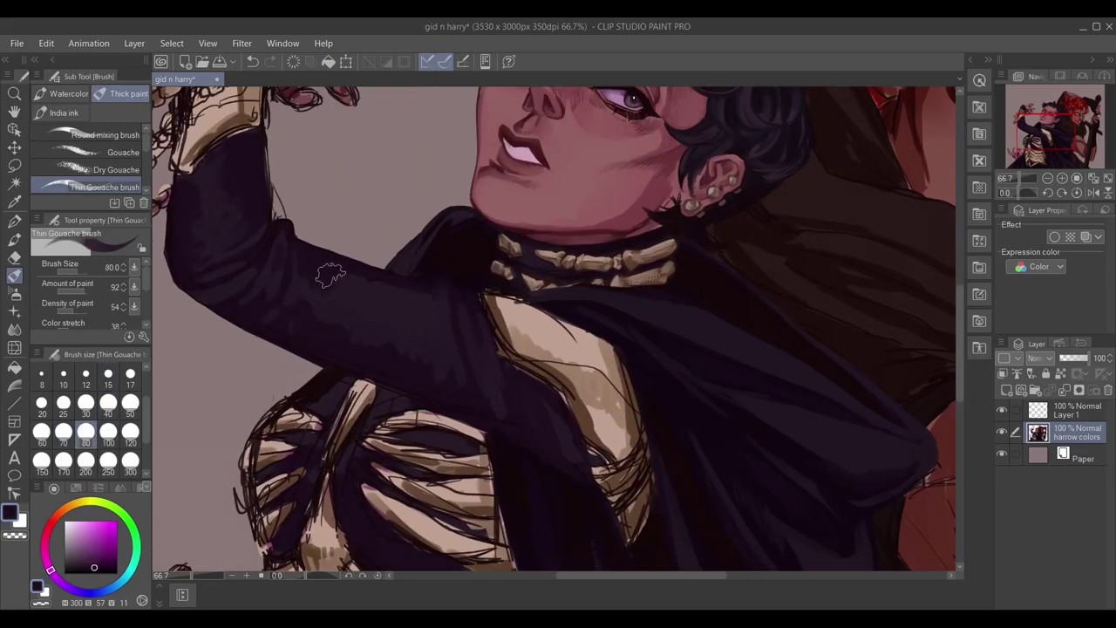
drag(386, 319, 392, 344)
Sharpen the sleeve's elbow creases and outline with a dark tone at brush size 17, refining the folds near the shoulder.
click(130, 375)
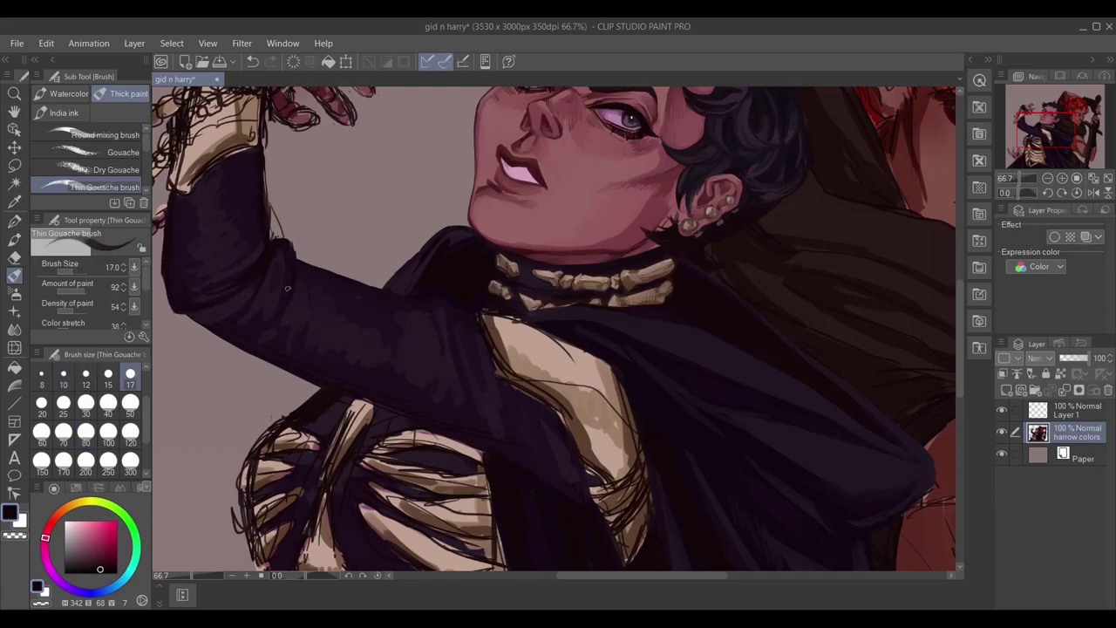
drag(192, 311, 284, 233)
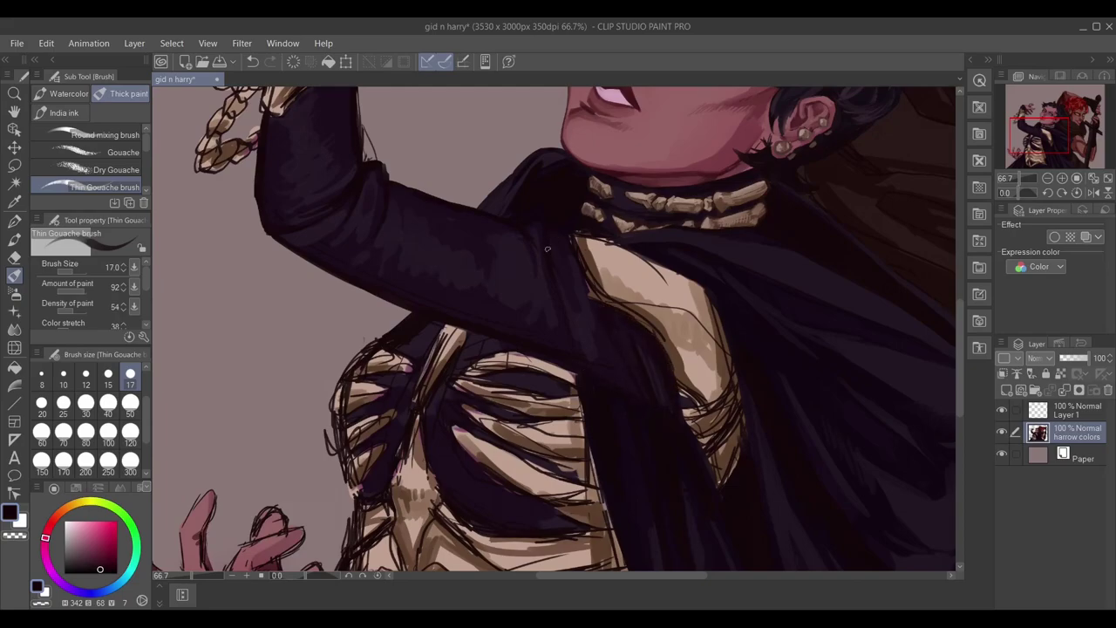
alt+click(533, 280)
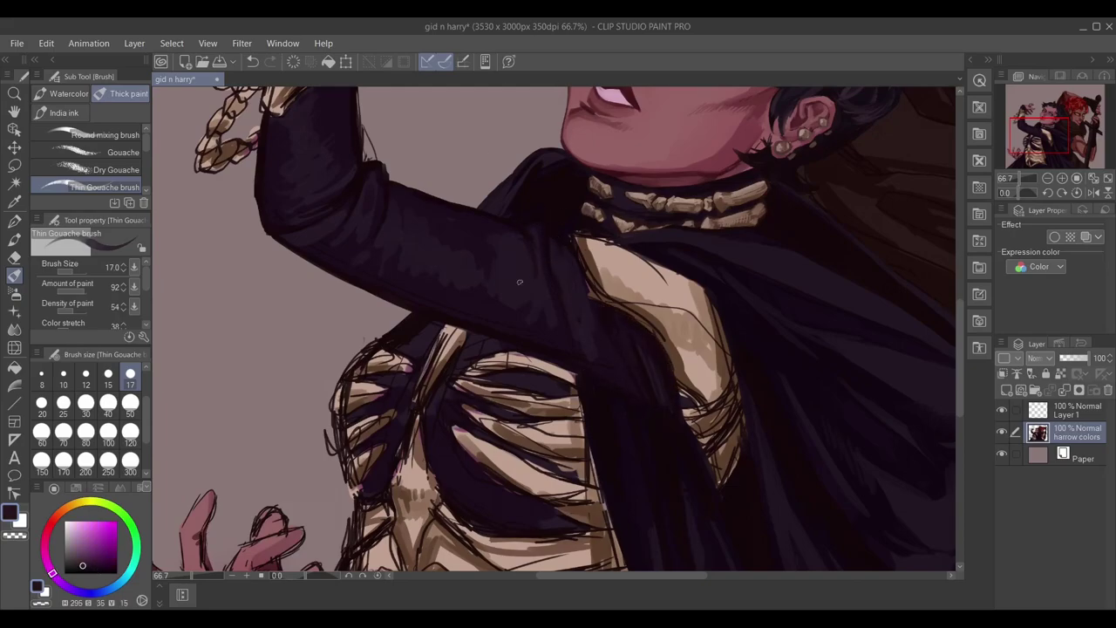
Darken the folds along the raised sleeve's upper arm and elbow with short strokes at brush sizes 30 and 25.
scroll(567, 343, down, 5)
scroll(312, 336, up, 5)
key(bracketright)
key(bracketright)
key(bracketright)
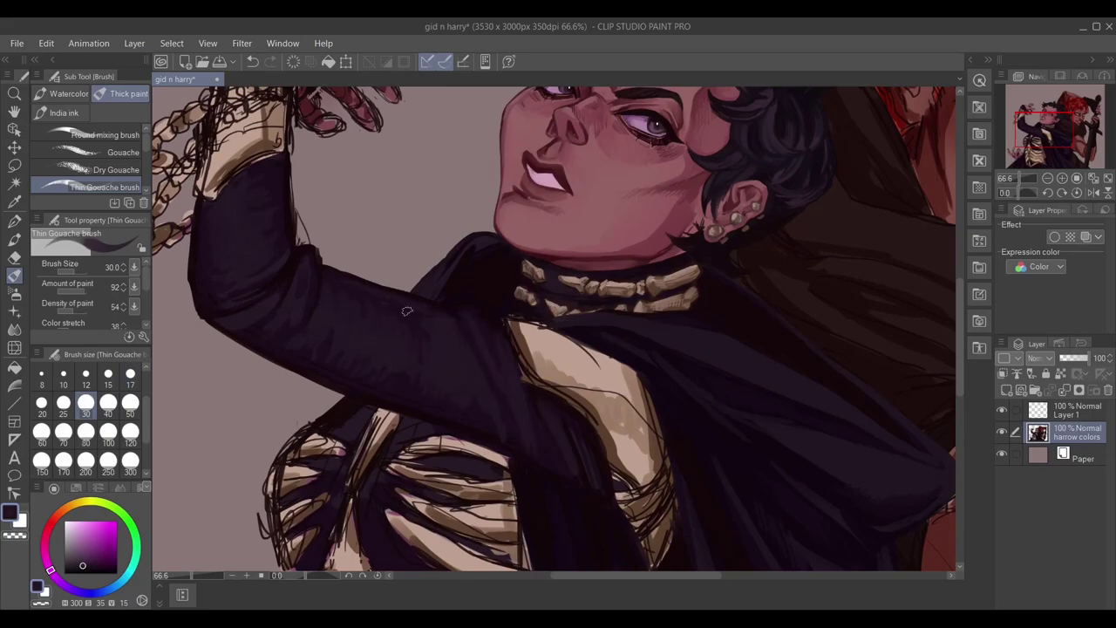
drag(355, 298, 371, 131)
key(bracketleft)
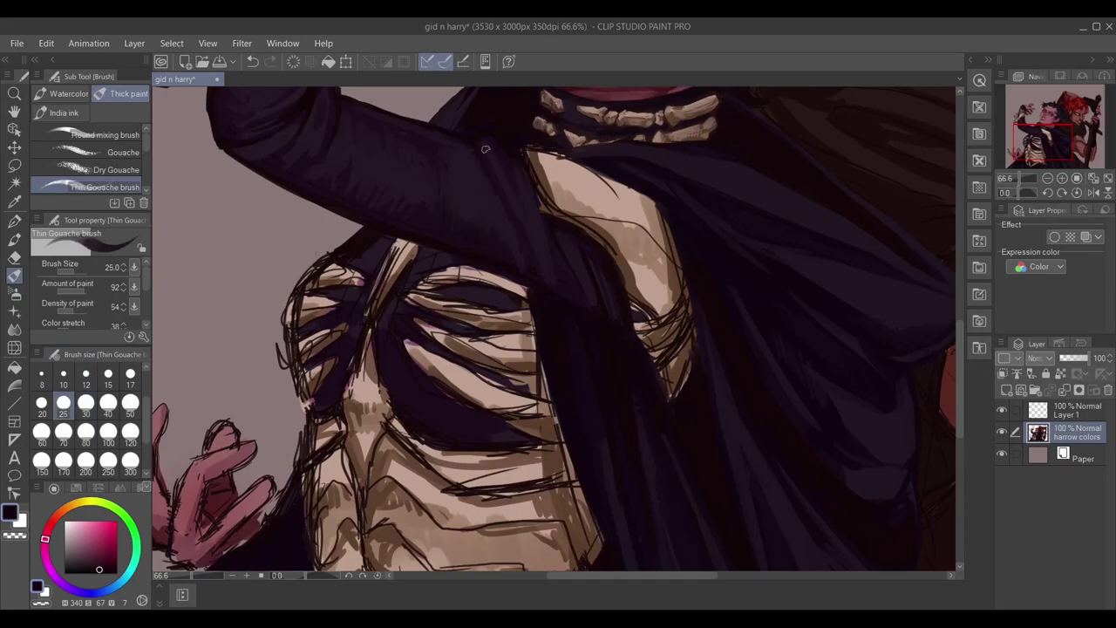
drag(354, 179, 461, 349)
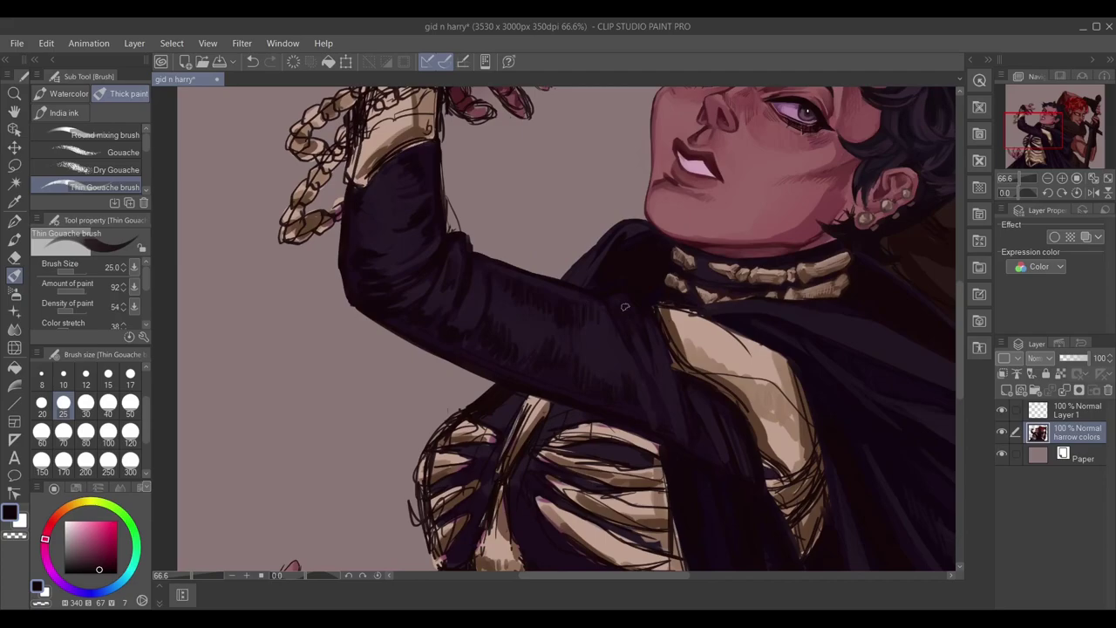
scroll(633, 334, down, 3)
Redraw the ribcage's outer contour with a sampled dark tone at brush size 17 and erase the stray sketch lines outside it.
scroll(523, 288, up, 8)
alt+click(495, 257)
key(bracketleft)
key(bracketleft)
drag(495, 259, 444, 375)
drag(463, 306, 440, 424)
key(e)
mouse_move(515, 246)
mouse_down()
mouse_move(436, 384)
mouse_move(471, 498)
mouse_up()
key(b)
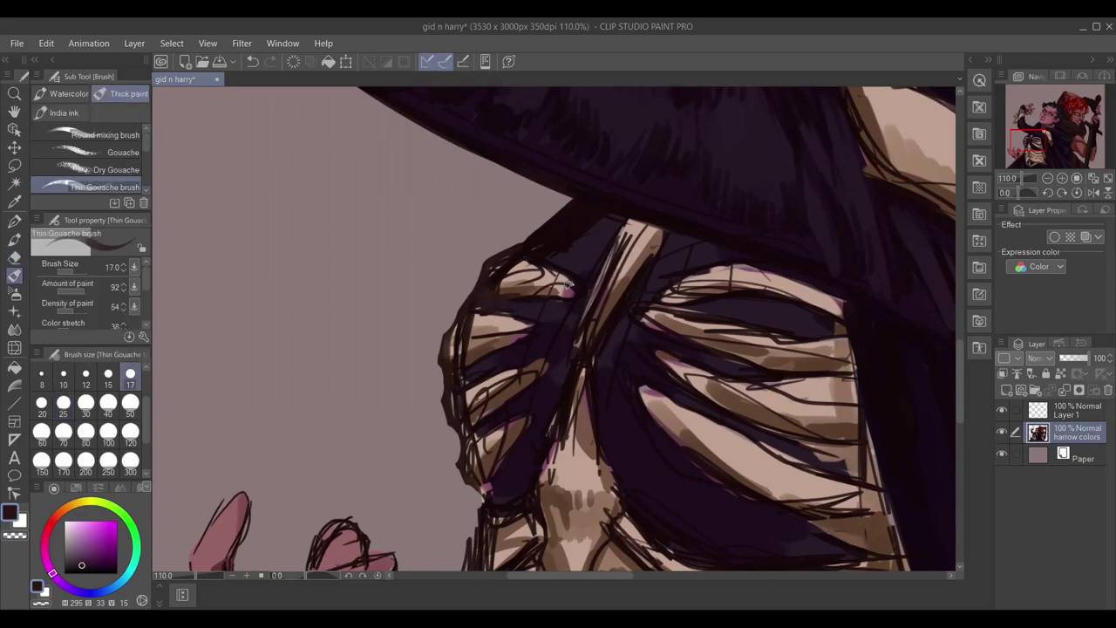
Trace the edges of the four left ribs with a sampled brown, covering the black sketch lines.
alt+click(493, 262)
mouse_move(493, 260)
mouse_down()
mouse_move(506, 290)
mouse_move(576, 292)
mouse_up()
drag(445, 365, 529, 337)
alt+click(539, 419)
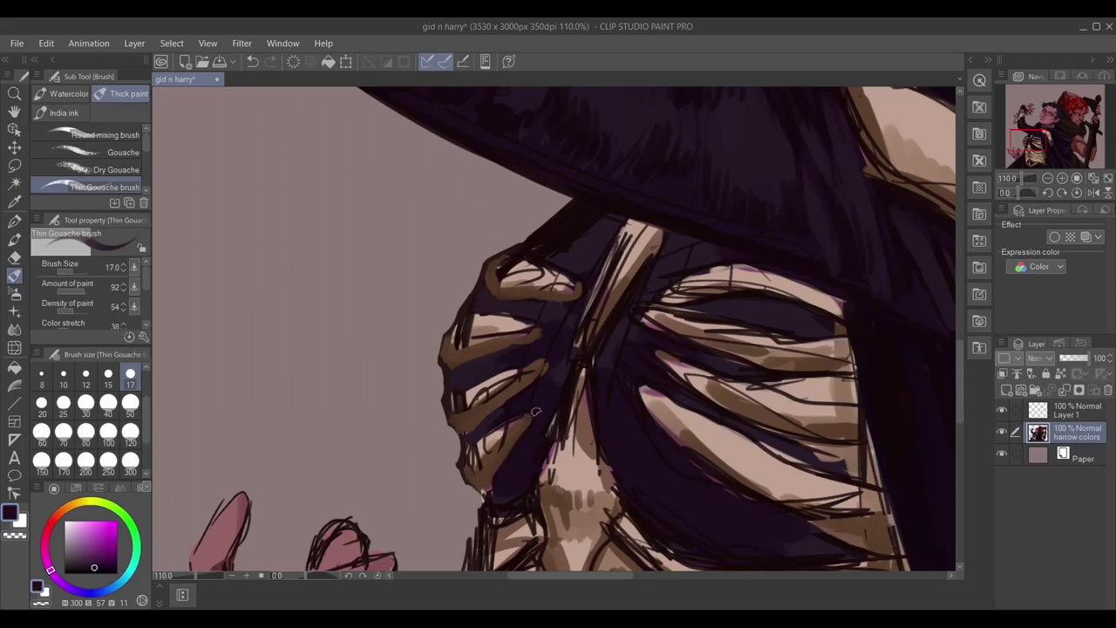
key(e)
alt+click(493, 254)
key(b)
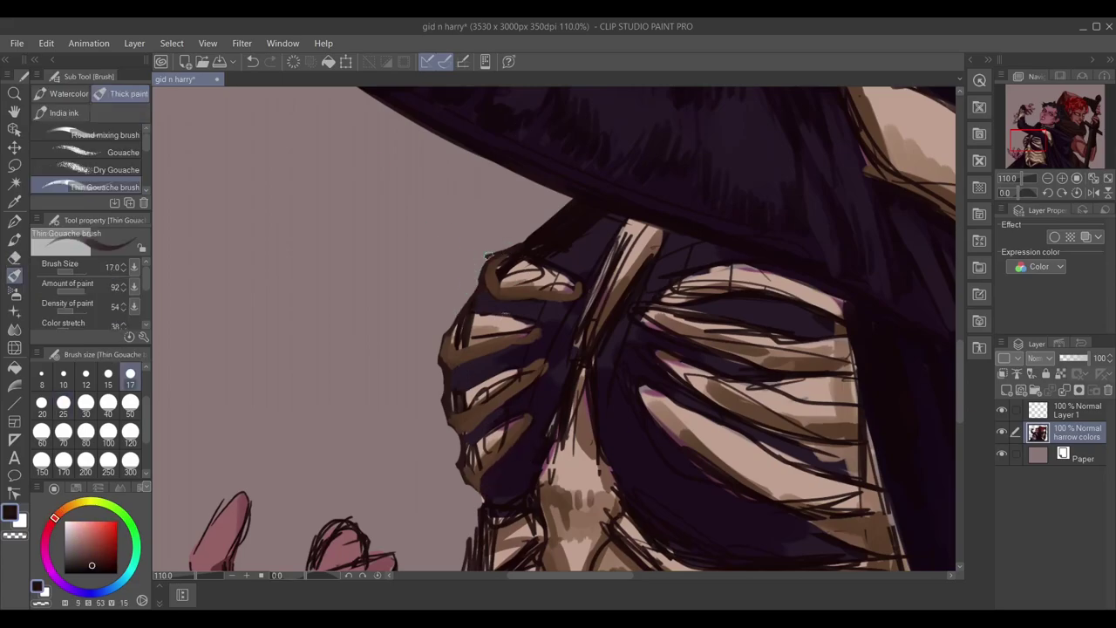
mouse_move(487, 312)
mouse_down()
mouse_move(486, 284)
mouse_move(533, 347)
mouse_move(491, 380)
mouse_move(545, 374)
mouse_move(455, 430)
mouse_move(527, 409)
mouse_move(464, 480)
mouse_up()
Fill the four left ribs with the sampled light bone colour.
alt+click(514, 257)
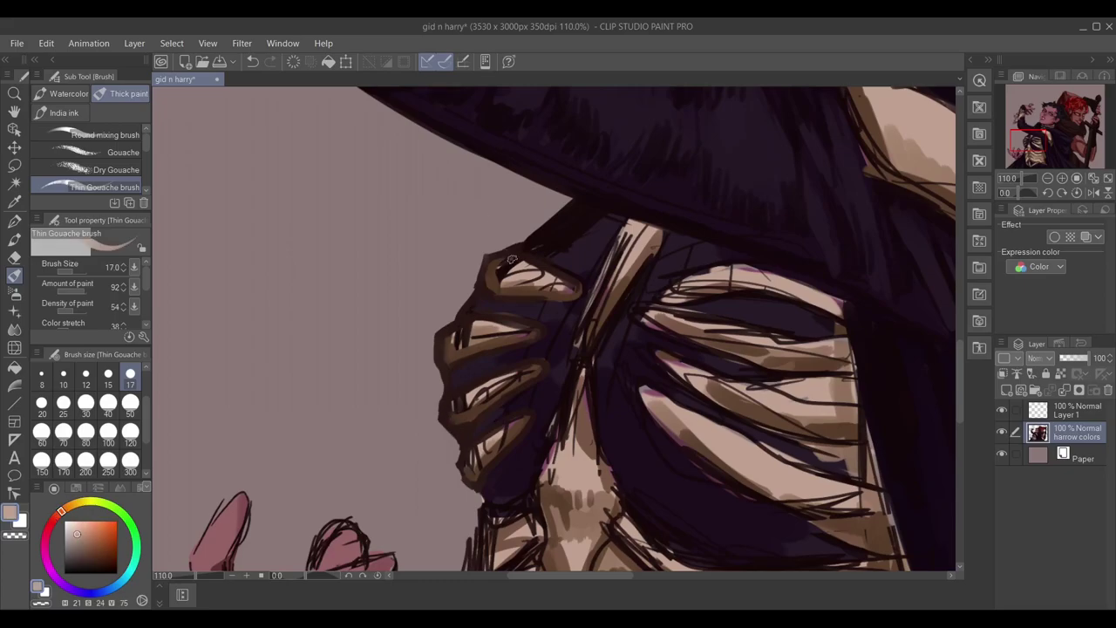
drag(502, 270, 571, 285)
mouse_move(447, 329)
mouse_down()
mouse_move(475, 322)
mouse_move(456, 342)
mouse_move(456, 404)
mouse_move(536, 368)
mouse_up()
drag(447, 423, 532, 417)
drag(464, 486, 530, 436)
mouse_move(454, 293)
mouse_down()
mouse_move(343, 307)
mouse_move(392, 255)
mouse_move(466, 293)
mouse_move(416, 306)
mouse_move(380, 284)
mouse_move(457, 299)
mouse_up()
Paint sampled dark tones between and around the left ribs and over the shoulder above them to tidy the shapes.
alt+click(343, 307)
alt+click(463, 280)
alt+click(445, 295)
mouse_move(389, 313)
mouse_down()
mouse_move(354, 325)
mouse_move(415, 321)
mouse_move(343, 325)
mouse_move(367, 370)
mouse_up()
alt+click(393, 340)
drag(370, 327, 438, 320)
drag(401, 270, 453, 292)
drag(358, 383, 423, 410)
drag(375, 471, 428, 417)
alt+click(440, 262)
drag(432, 260, 502, 224)
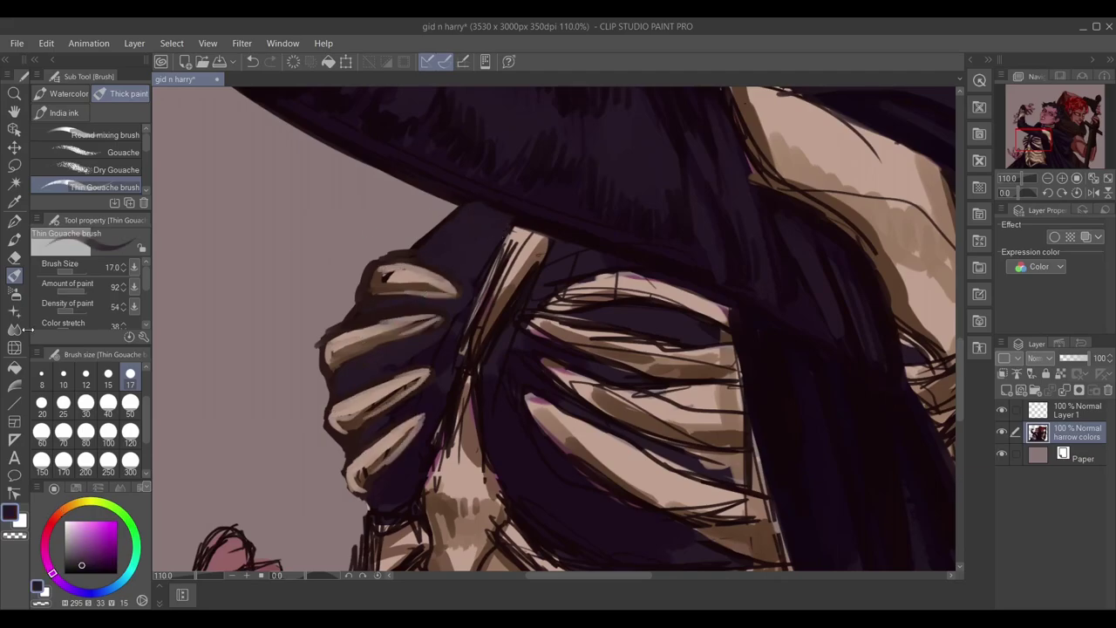
Erase stray sketch lines along the raised sleeve's edges at eraser size 25 and check the figure.
key(e)
scroll(338, 460, up, 4)
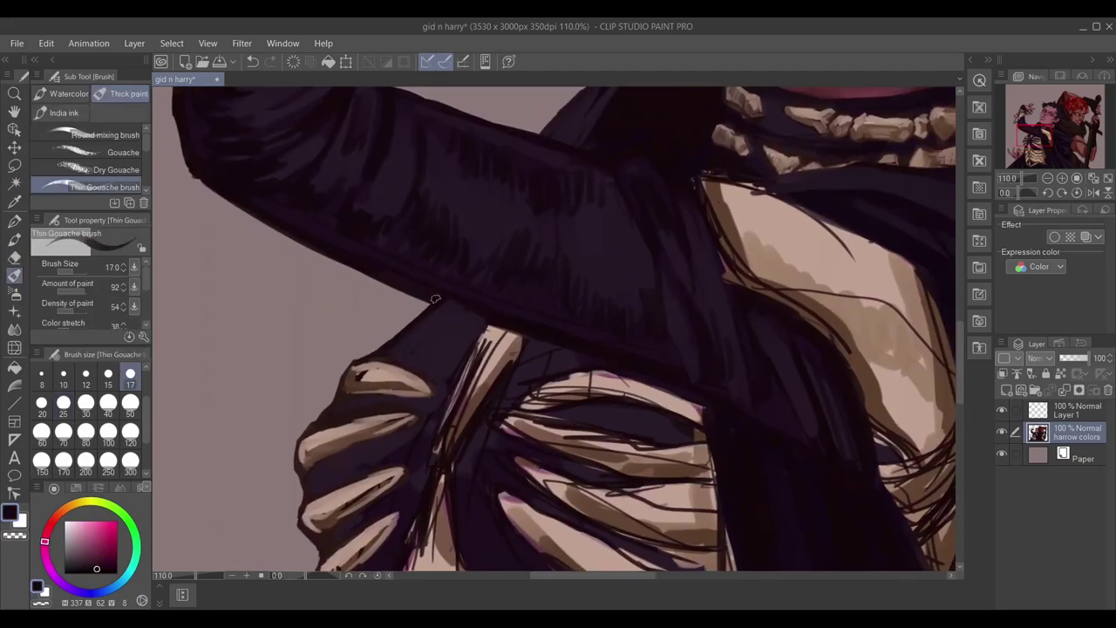
scroll(349, 231, down, 3)
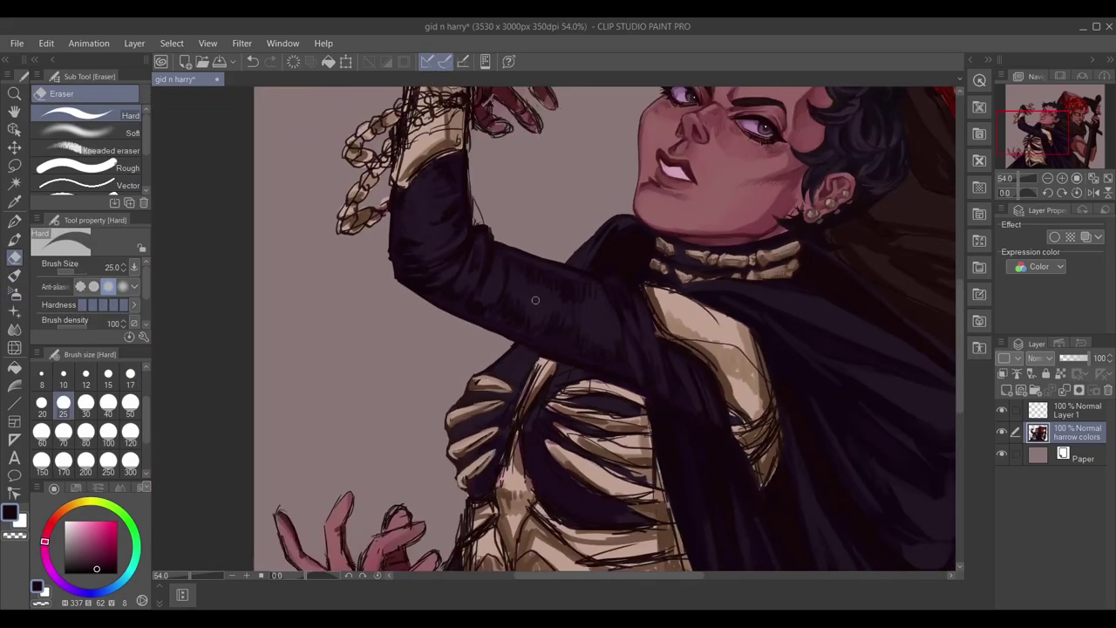
scroll(420, 250, up, 1)
scroll(420, 250, down, 6)
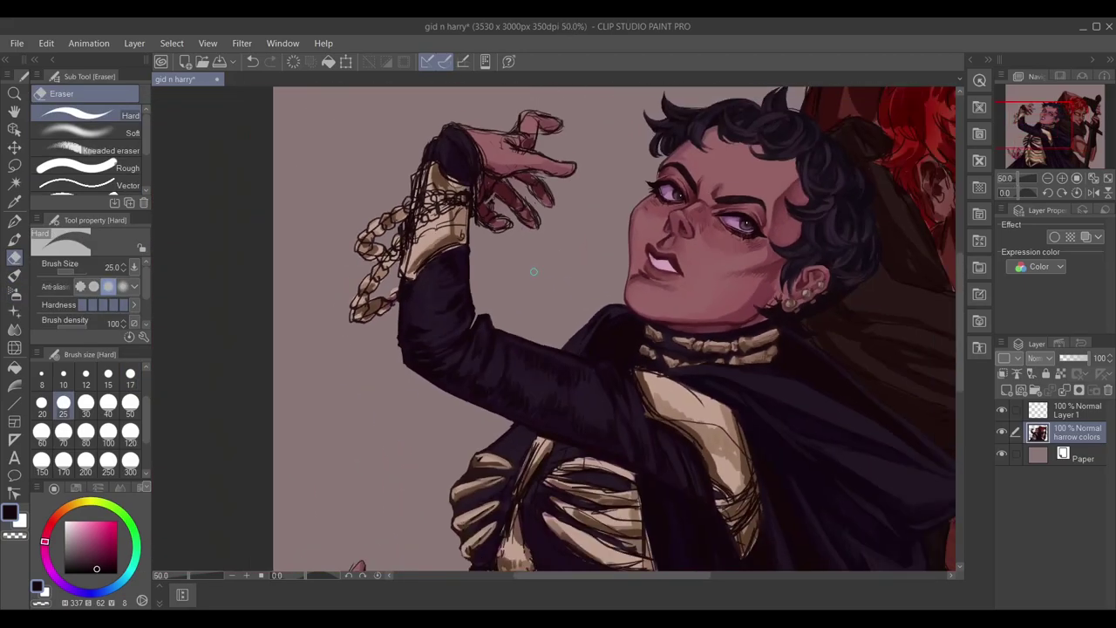
scroll(462, 239, up, 1)
Repaint the diagonal bone at the top of the chest and clean the dark fabric around it at brush size 17.
key(b)
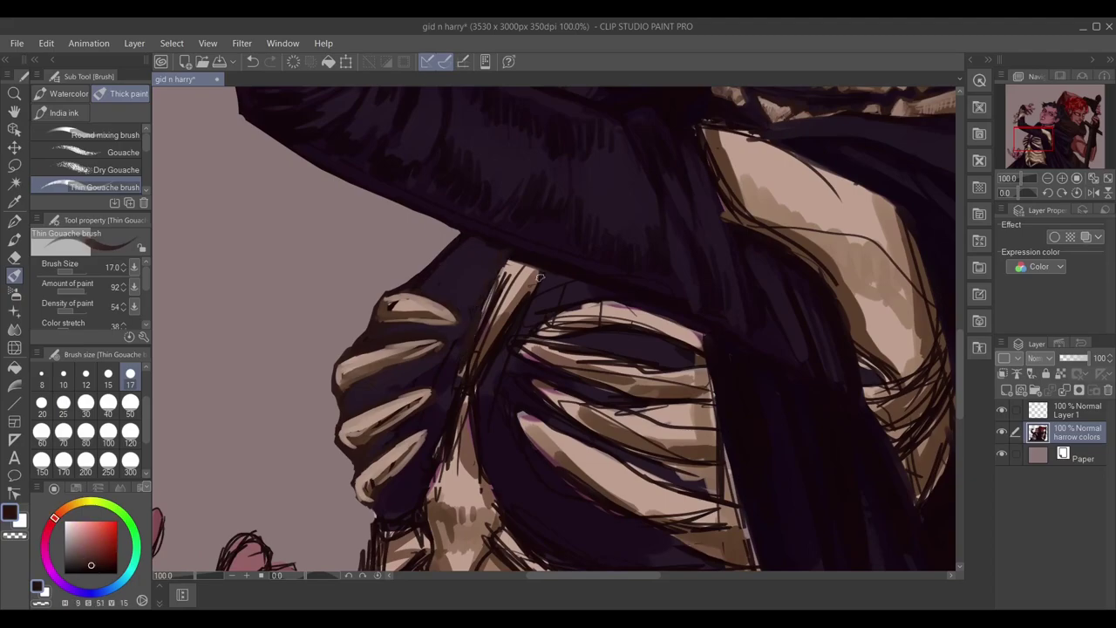
mouse_move(515, 255)
mouse_down()
mouse_move(494, 291)
mouse_move(469, 379)
mouse_move(536, 265)
mouse_move(491, 347)
mouse_move(519, 266)
mouse_up()
drag(489, 357, 548, 262)
alt+click(576, 288)
drag(501, 233, 406, 209)
drag(549, 257, 506, 262)
Cover the sketch lines around the upper right ribs and the lowest left rib with sampled dark tones.
alt+click(534, 307)
mouse_move(637, 299)
mouse_down()
mouse_move(586, 306)
mouse_move(581, 328)
mouse_up()
drag(675, 370, 524, 347)
drag(663, 392, 567, 370)
alt+click(566, 280)
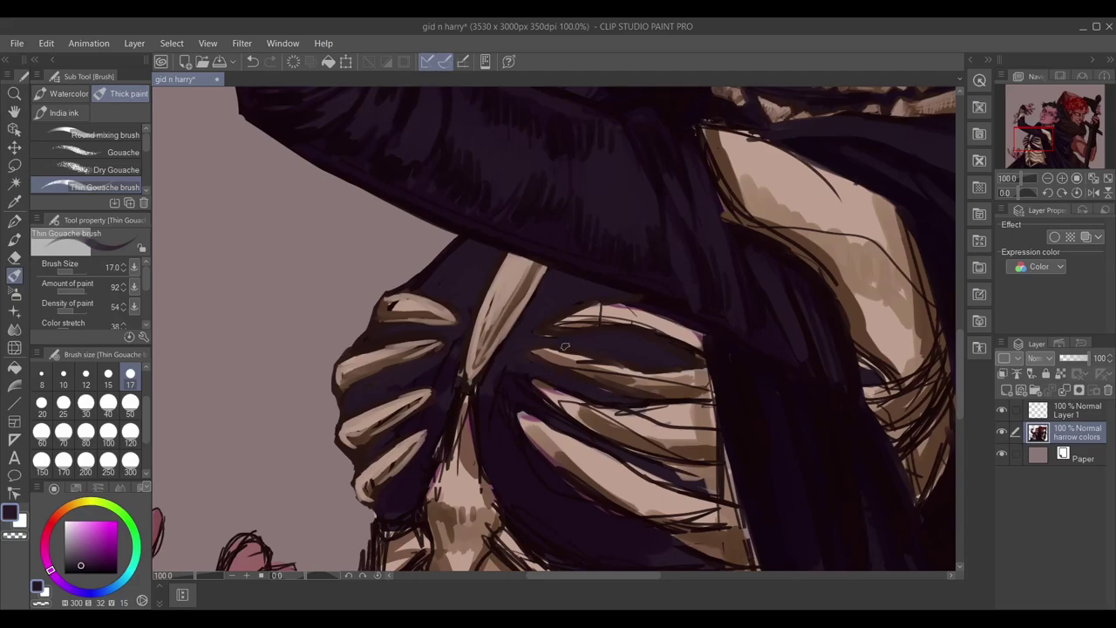
alt+click(536, 335)
drag(374, 486, 389, 502)
Repaint the top right rib with sampled bone tones and clean up the fabric at its inner tip.
alt+click(595, 305)
drag(601, 309, 697, 330)
alt+click(556, 323)
drag(556, 324, 698, 349)
alt+click(611, 313)
mouse_move(548, 315)
mouse_down()
mouse_move(651, 337)
mouse_move(642, 374)
mouse_move(697, 358)
mouse_move(538, 384)
mouse_up()
Paint sampled dark purple into the gaps between the lower right ribs, defining their edges and tips.
alt+click(543, 270)
drag(696, 405, 527, 381)
drag(720, 464, 523, 417)
mouse_move(710, 497)
mouse_down()
mouse_move(527, 423)
mouse_move(733, 532)
mouse_up()
alt+click(522, 419)
drag(584, 489, 527, 425)
drag(681, 479, 529, 420)
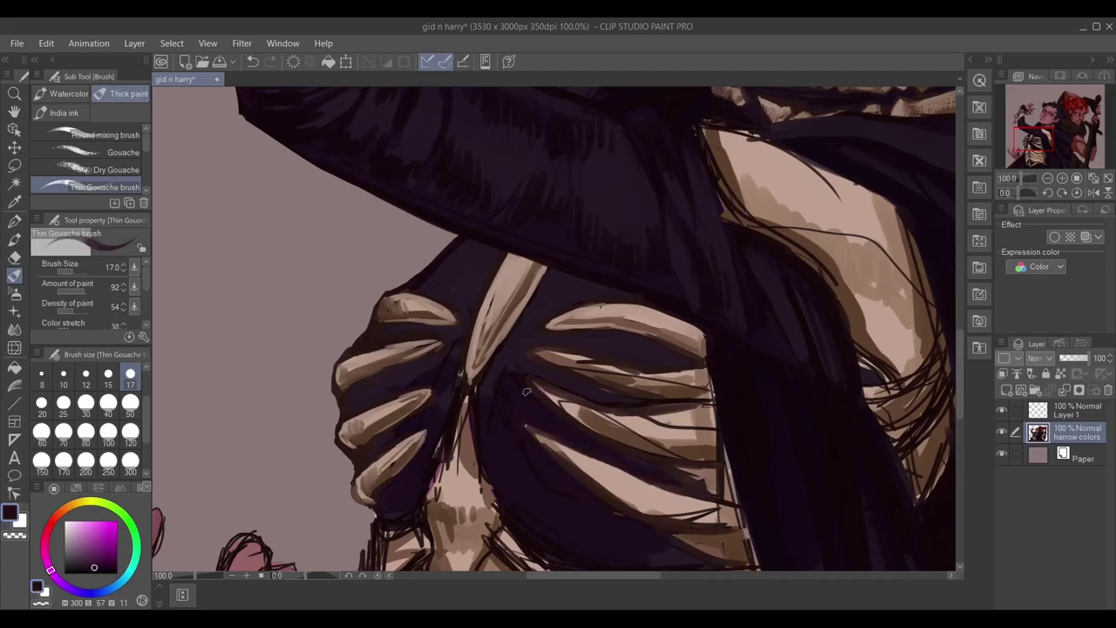
Shade the undersides and outer ends of the right ribs with sampled brown tones over the sketch lines.
scroll(667, 403, up, 2)
alt+click(559, 436)
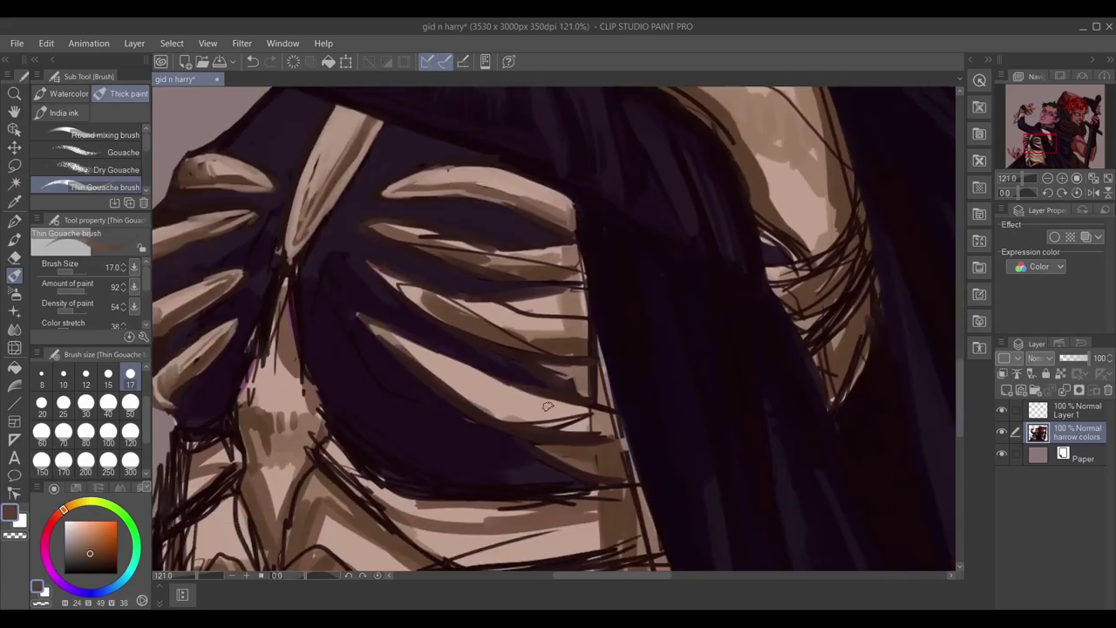
mouse_move(602, 450)
mouse_down()
mouse_move(591, 385)
mouse_move(558, 375)
mouse_up()
drag(599, 410, 537, 359)
alt+click(498, 398)
mouse_move(427, 362)
mouse_down()
mouse_move(366, 321)
mouse_move(595, 439)
mouse_up()
mouse_move(367, 264)
mouse_down()
mouse_move(593, 353)
mouse_move(510, 344)
mouse_up()
drag(580, 277, 420, 250)
Redraw the cape edge across the right ribs' ends and darken the gaps between the left ribs.
alt+click(611, 244)
drag(563, 187, 610, 392)
alt+click(353, 318)
drag(230, 295, 378, 278)
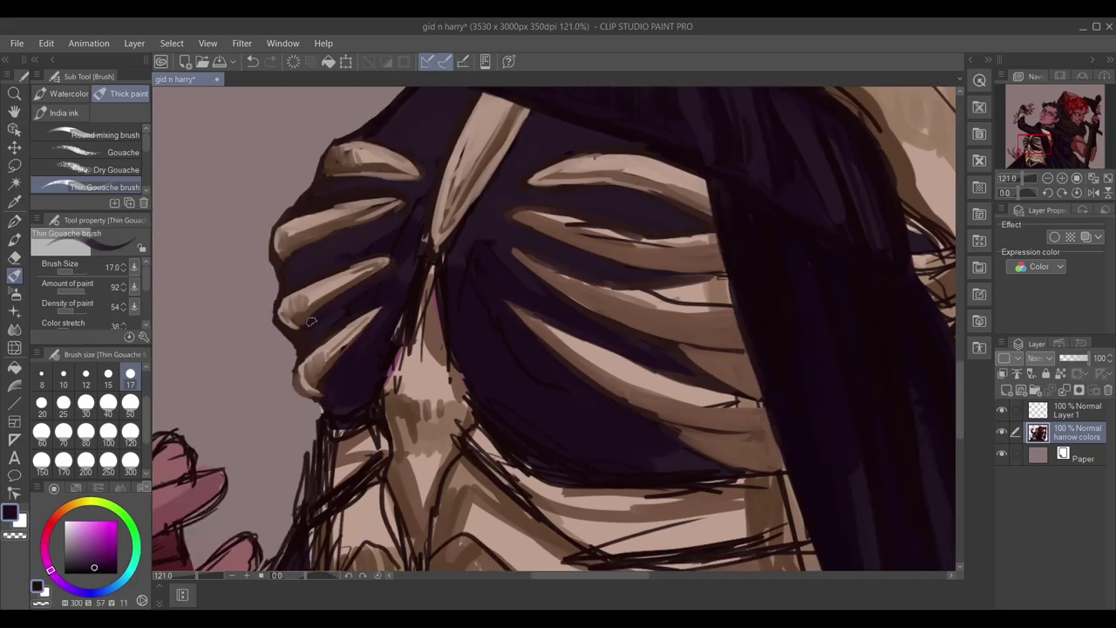
alt+click(339, 194)
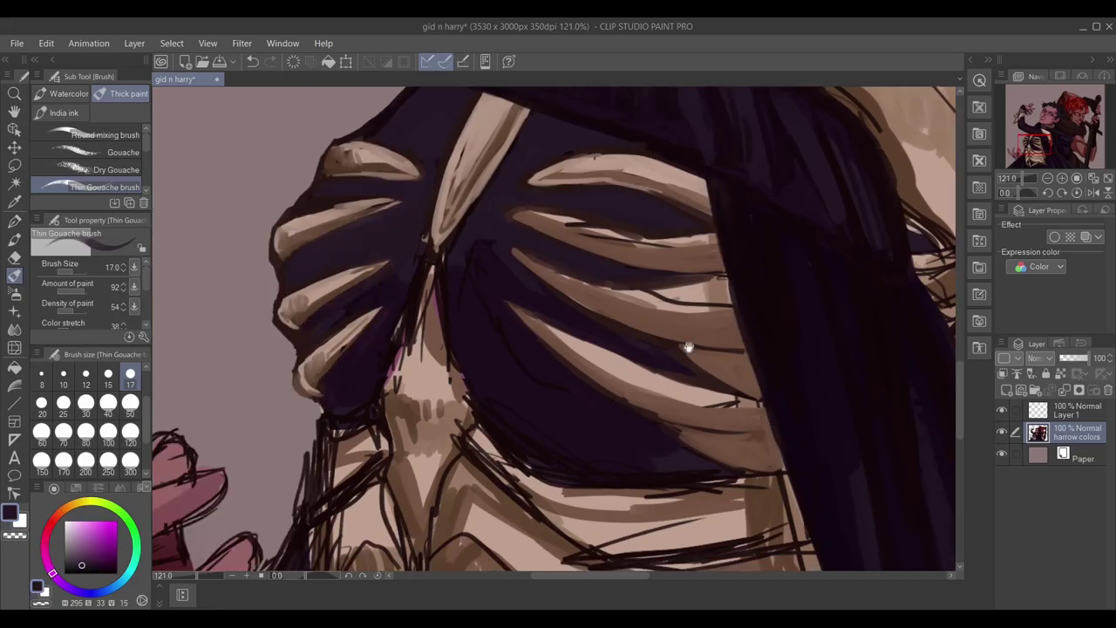
drag(500, 322, 474, 315)
Brush sampled light bone highlights onto the lower right ribs, undoing one stroke along the way.
scroll(474, 316, up, 2)
alt+click(400, 312)
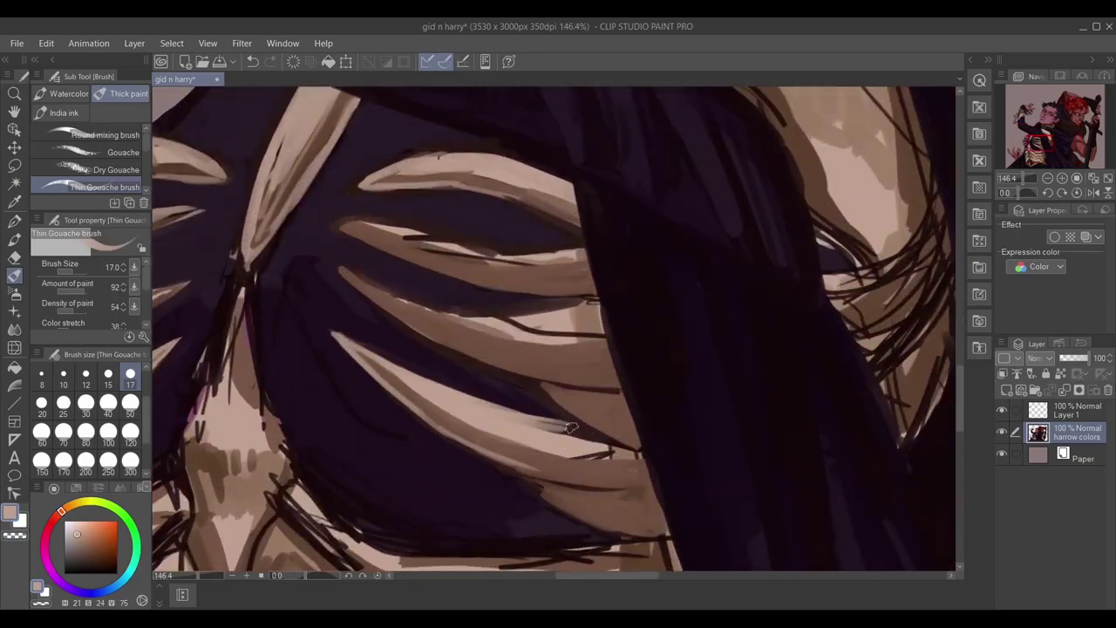
mouse_move(400, 313)
mouse_down()
mouse_move(528, 322)
mouse_move(593, 307)
mouse_move(580, 384)
mouse_up()
key(ctrl+z)
alt+click(580, 344)
mouse_move(580, 344)
mouse_down()
mouse_move(591, 303)
mouse_move(615, 449)
mouse_move(642, 480)
mouse_up()
Hatch sampled bone tones into the outer ends of the right and left ribs for texture.
alt+click(591, 302)
mouse_move(585, 447)
mouse_down()
mouse_move(645, 523)
mouse_move(628, 549)
mouse_up()
mouse_move(471, 288)
mouse_down()
mouse_move(349, 261)
mouse_move(559, 319)
mouse_up()
drag(541, 366, 415, 397)
drag(436, 349, 655, 379)
drag(371, 244, 327, 211)
drag(288, 332, 270, 314)
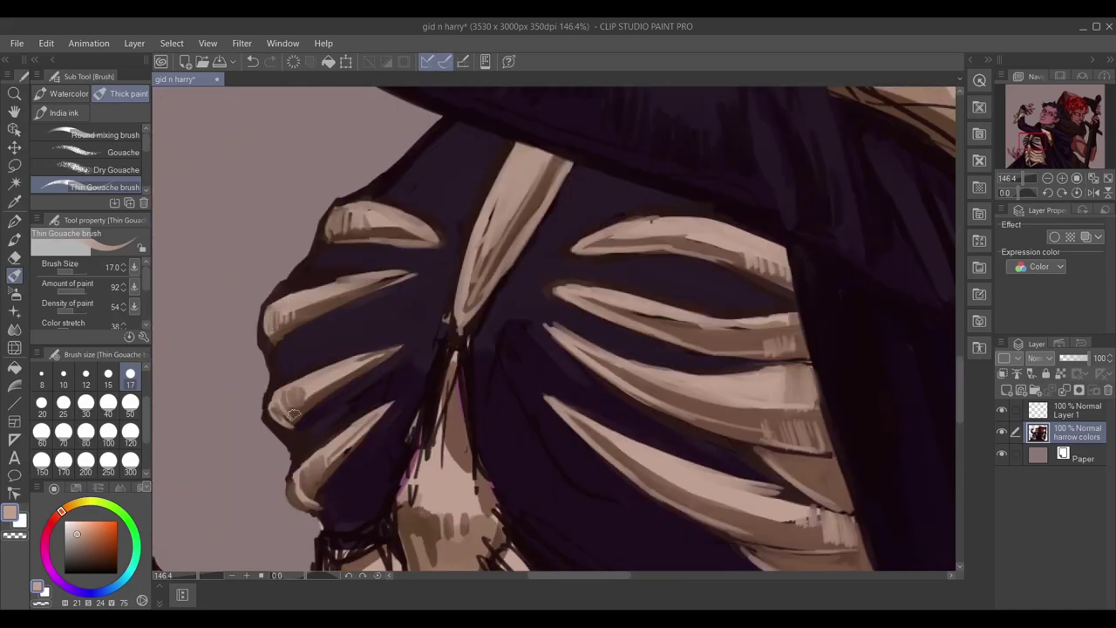
drag(309, 417, 276, 392)
drag(321, 484, 303, 464)
Define the edges of the diagonal chest bone and sternum with sampled dark purple, covering the sketch lines.
alt+click(435, 183)
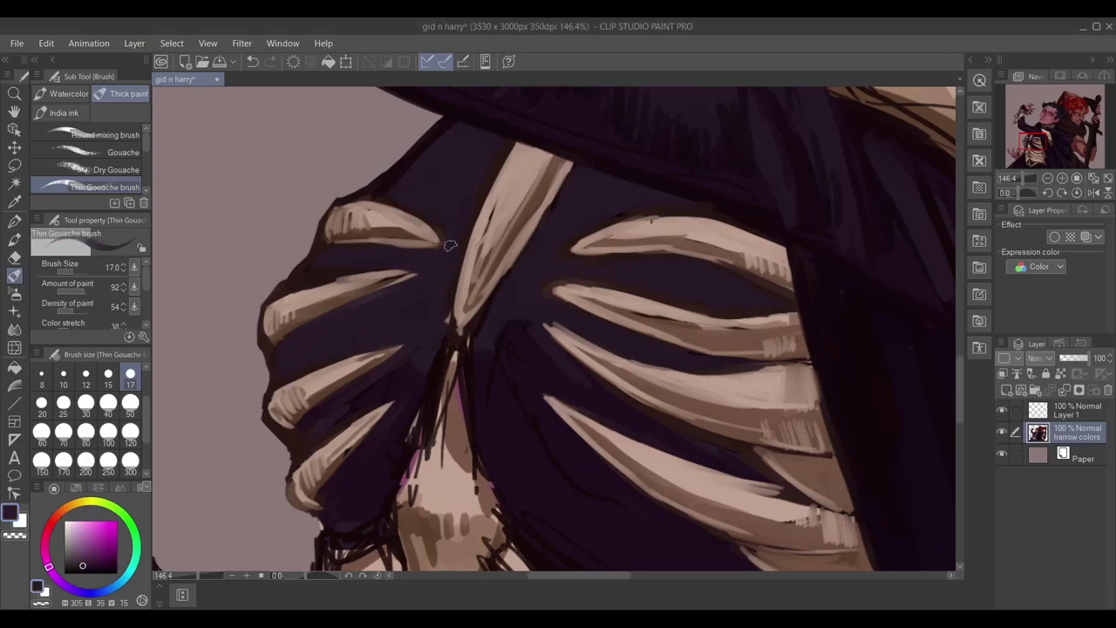
drag(510, 138, 461, 322)
drag(567, 165, 510, 270)
drag(497, 471, 482, 530)
drag(410, 410, 402, 209)
drag(419, 206, 398, 291)
Sharpen the contours of the left ribs and the lower edges of the right ribs with dark strokes.
drag(410, 140, 330, 380)
drag(295, 261, 227, 321)
drag(383, 210, 271, 223)
drag(724, 249, 607, 273)
drag(729, 330, 660, 337)
drag(735, 452, 668, 423)
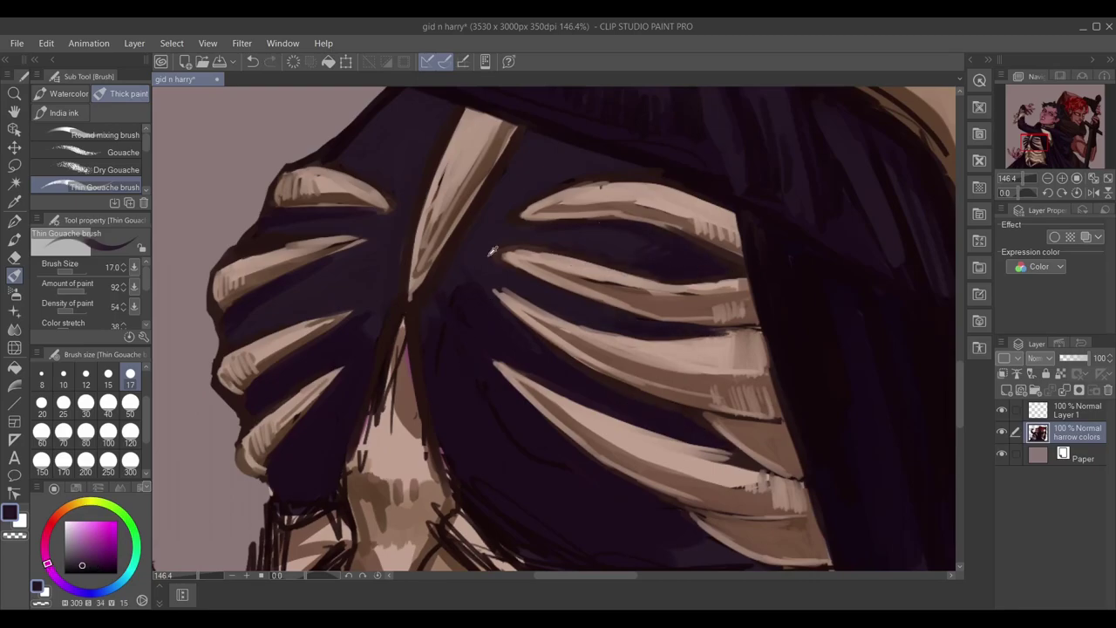
Paint out the sketch lines in the dark hollow below the right ribs and clean the edge beside the sternum.
drag(481, 390, 532, 459)
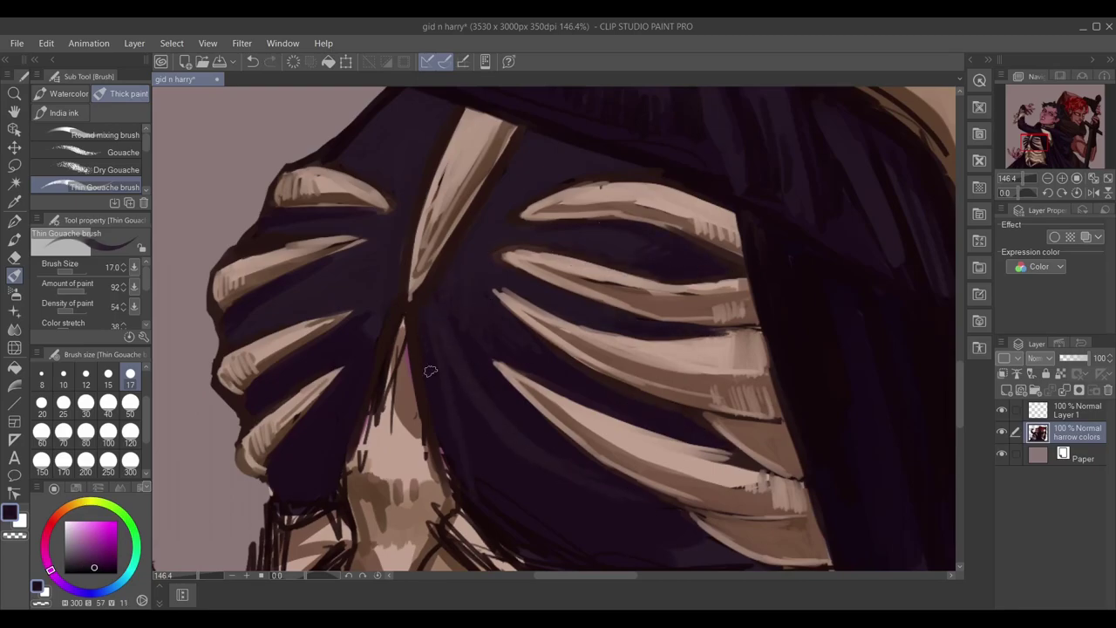
drag(427, 397, 496, 311)
alt+click(475, 384)
mouse_move(488, 223)
mouse_down()
mouse_move(475, 384)
mouse_move(442, 324)
mouse_up()
mouse_move(467, 267)
mouse_down()
mouse_move(424, 400)
mouse_move(429, 445)
mouse_up()
scroll(436, 419, down, 3)
alt+click(395, 428)
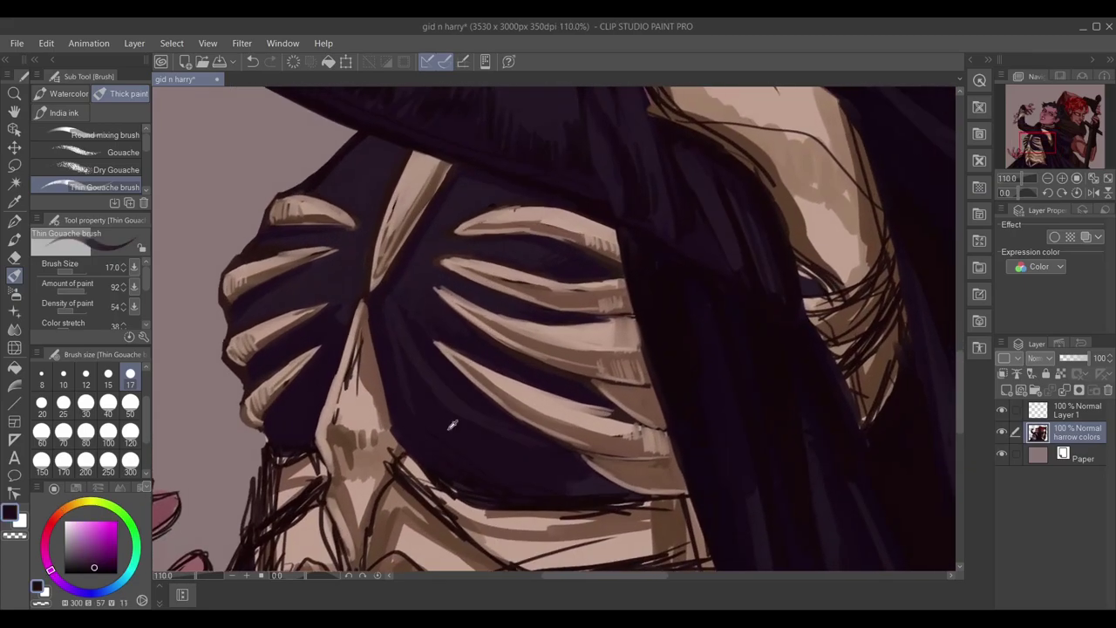
drag(572, 492, 628, 480)
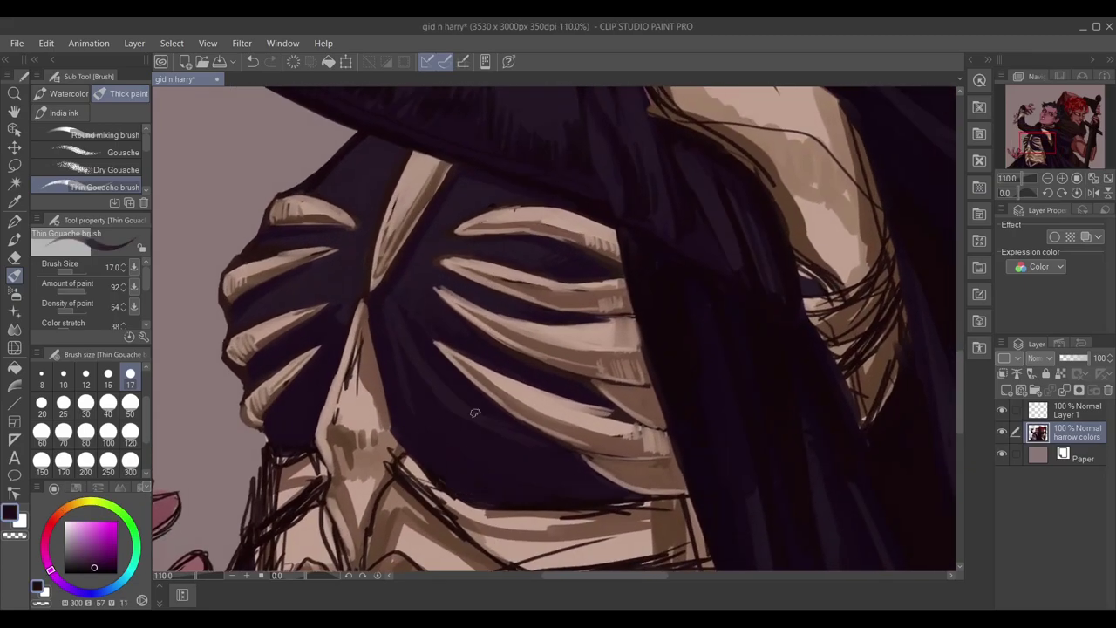
Repaint the sternum with sampled bone tones, replacing its sketch lines with soft shading.
alt+click(328, 292)
mouse_move(375, 305)
mouse_down()
mouse_move(340, 410)
mouse_move(370, 318)
mouse_up()
alt+click(375, 262)
drag(380, 235, 357, 331)
mouse_move(358, 412)
mouse_down()
mouse_move(365, 349)
mouse_move(351, 323)
mouse_up()
alt+click(388, 410)
mouse_move(414, 340)
mouse_down()
mouse_move(382, 473)
mouse_move(353, 367)
mouse_up()
Shade the sternum's lower point and the adjoining centre of the abdominal bone plates with sampled tones.
alt+click(391, 463)
mouse_move(366, 480)
mouse_down()
mouse_move(357, 415)
mouse_move(401, 253)
mouse_up()
drag(375, 410, 367, 515)
drag(384, 488, 384, 314)
mouse_move(381, 449)
mouse_down()
mouse_move(378, 381)
mouse_move(480, 297)
mouse_move(528, 379)
mouse_move(473, 346)
mouse_up()
alt+click(410, 305)
Paint over the sketch lines on the upper abdominal bone plates with sampled tones, defining the top plate's edges.
alt+click(421, 262)
mouse_move(563, 342)
mouse_down()
mouse_move(646, 349)
mouse_move(685, 414)
mouse_up()
mouse_move(410, 183)
mouse_down()
mouse_move(380, 219)
mouse_move(480, 279)
mouse_move(593, 305)
mouse_up()
alt+click(410, 253)
mouse_move(505, 297)
mouse_down()
mouse_move(671, 271)
mouse_move(611, 227)
mouse_up()
drag(384, 184, 471, 240)
drag(611, 225, 453, 237)
mouse_move(373, 179)
mouse_down()
mouse_move(488, 263)
mouse_move(623, 231)
mouse_up()
Fill the top abdominal bone plate with the sampled light bone colour at brush size 25.
click(63, 403)
alt+click(436, 253)
drag(476, 262, 602, 240)
drag(511, 246, 419, 292)
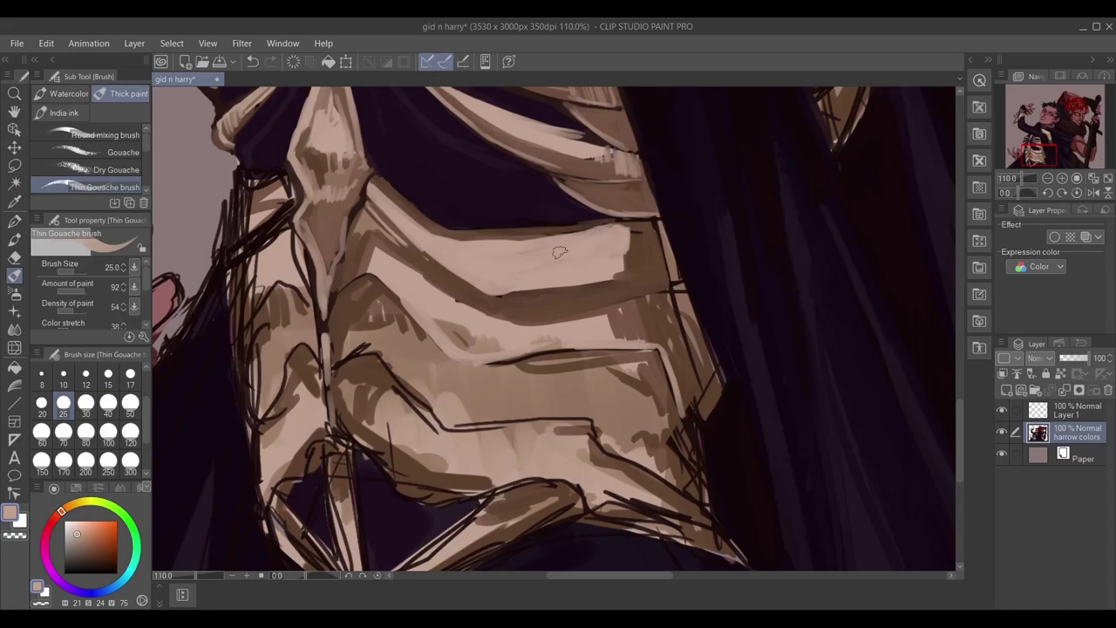
key(ctrl+minus)
key(ctrl+minus)
Blend light bone strokes across the middle abdominal plates and their outer ends beside the cape.
drag(471, 266, 502, 305)
mouse_move(489, 279)
mouse_down()
mouse_move(582, 321)
mouse_move(645, 305)
mouse_up()
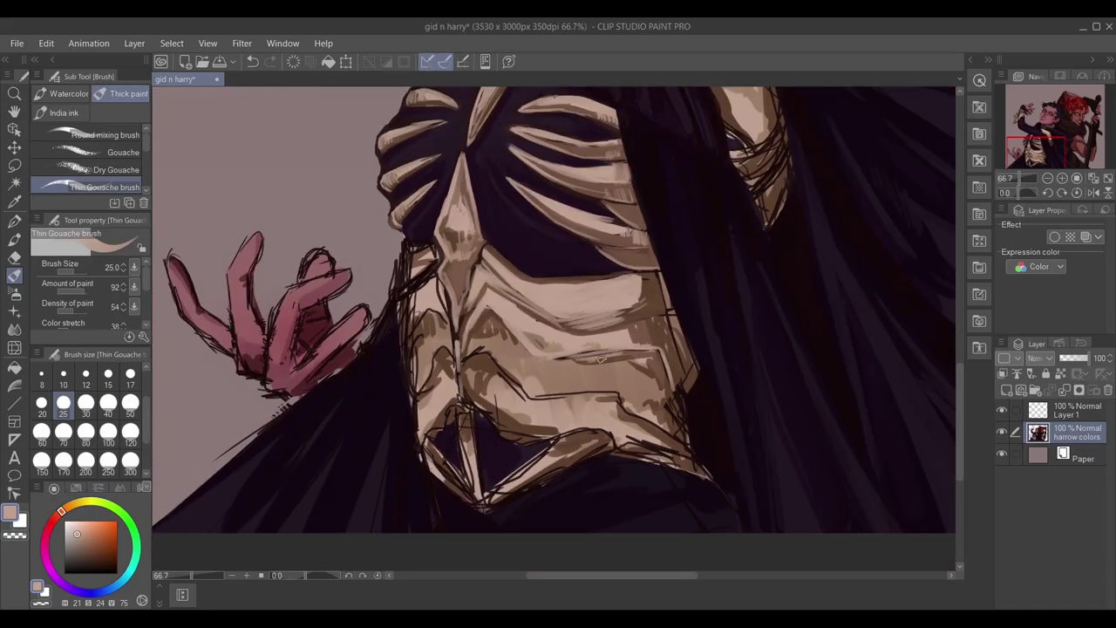
drag(623, 353, 664, 322)
drag(502, 296, 475, 252)
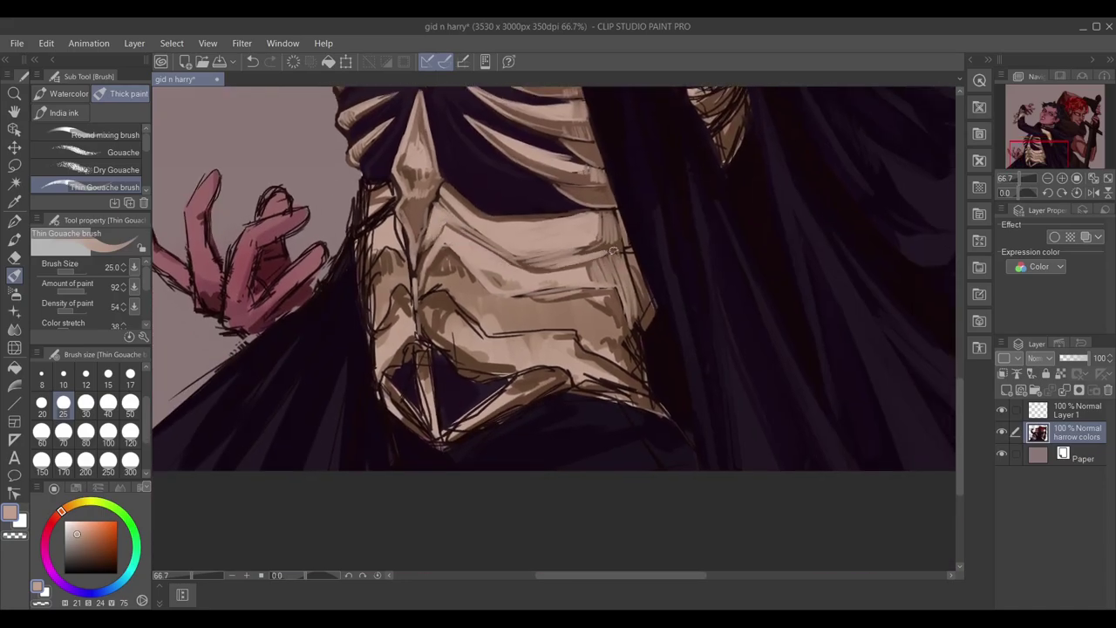
drag(613, 251, 617, 218)
drag(492, 220, 551, 216)
Shade the edges of the middle abdominal bone plates with sampled brown and light bone tones, covering the sketch lines.
alt+click(510, 350)
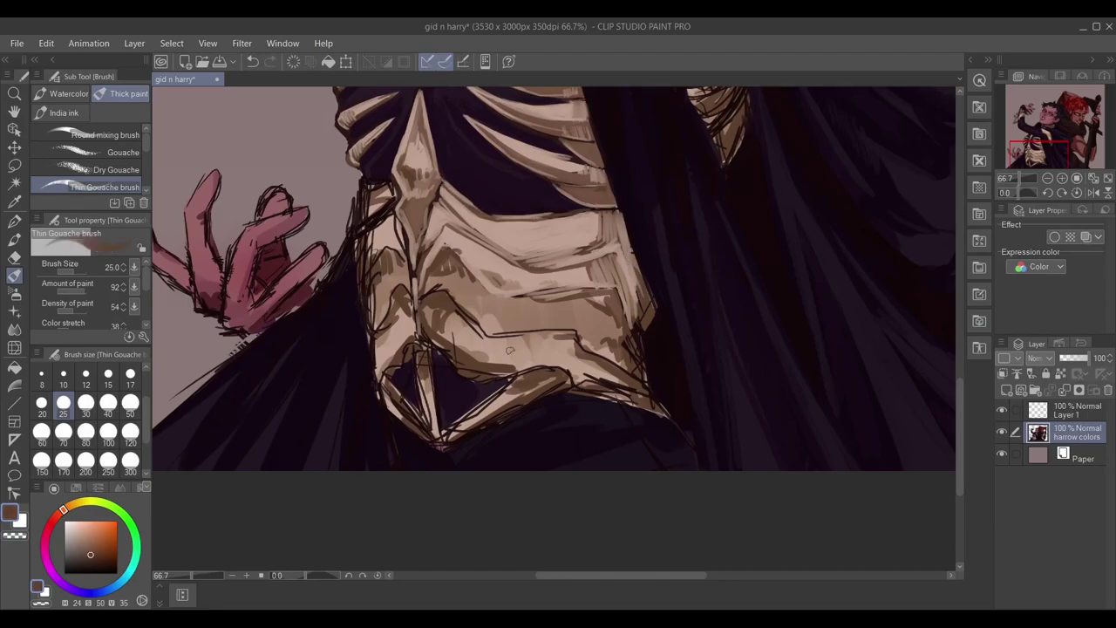
drag(597, 294, 639, 305)
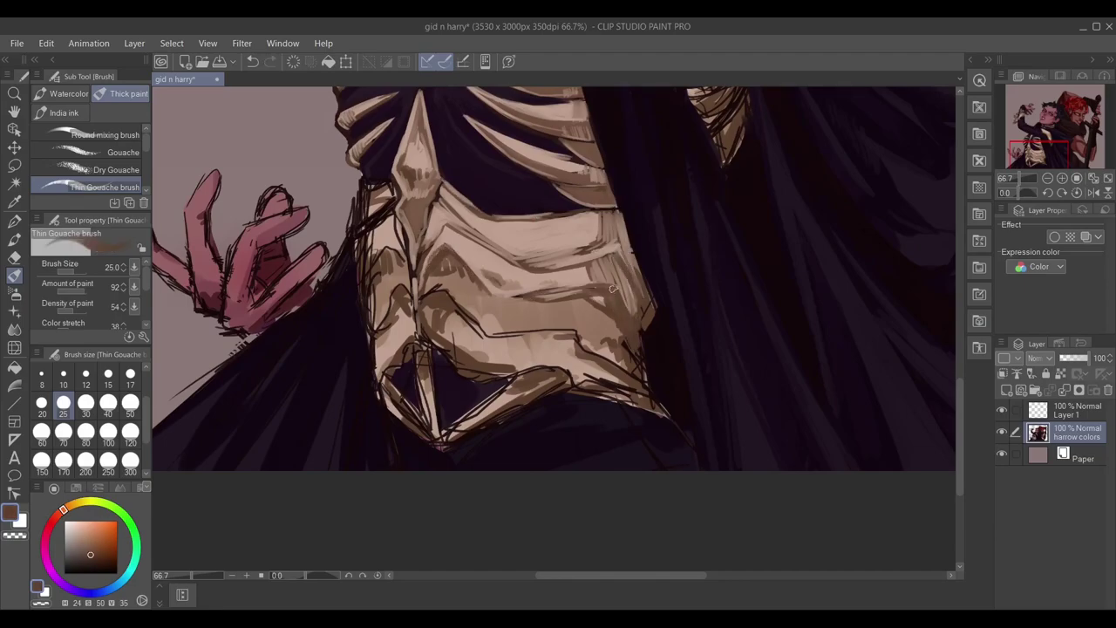
alt+click(433, 298)
alt+click(471, 288)
mouse_move(436, 297)
mouse_down()
mouse_move(567, 335)
mouse_move(628, 371)
mouse_move(473, 307)
mouse_move(454, 281)
mouse_up()
alt+click(456, 310)
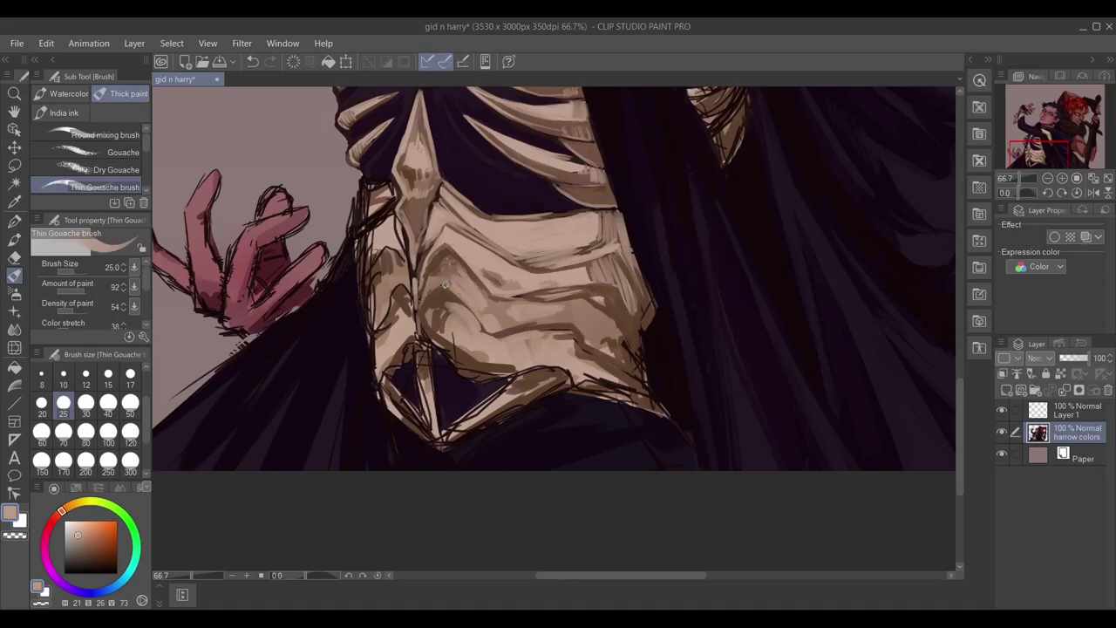
Paint the contour of the lower abdominal plate towards the cape and blend its centre with sampled tones.
mouse_move(570, 319)
mouse_down()
mouse_move(611, 324)
mouse_move(667, 410)
mouse_up()
alt+click(611, 332)
alt+click(645, 384)
scroll(513, 336, down, 1)
alt+click(458, 350)
alt+click(453, 340)
alt+click(460, 332)
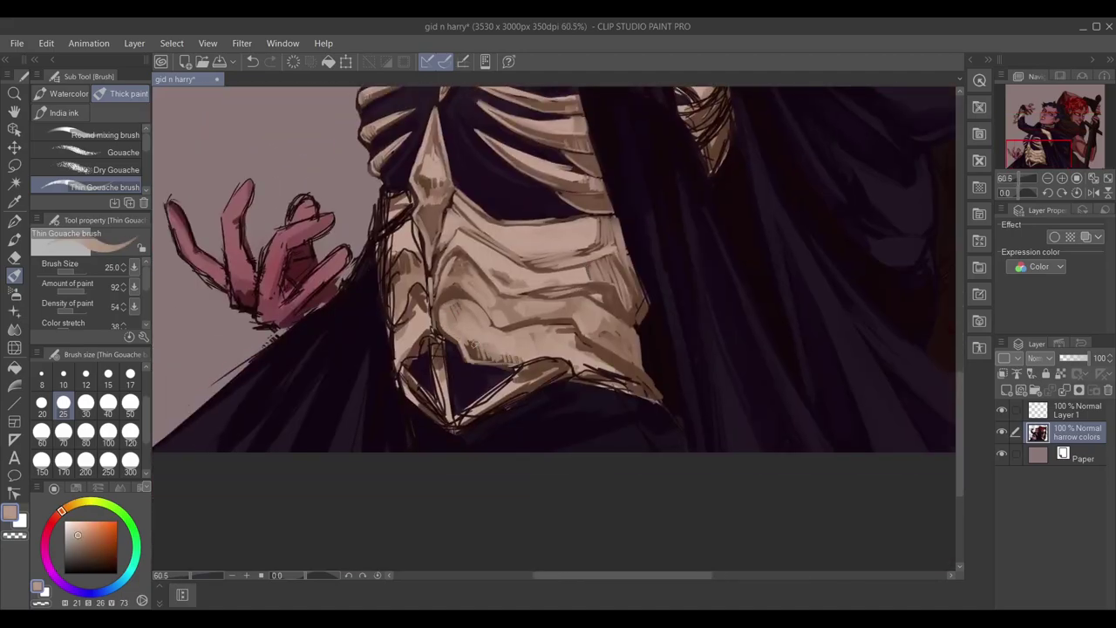
Cover the sketch lines along the bottom edge of the lowest abdominal plate and shade it with sampled browns.
drag(567, 367, 659, 402)
alt+click(610, 384)
alt+click(623, 382)
drag(580, 353, 633, 382)
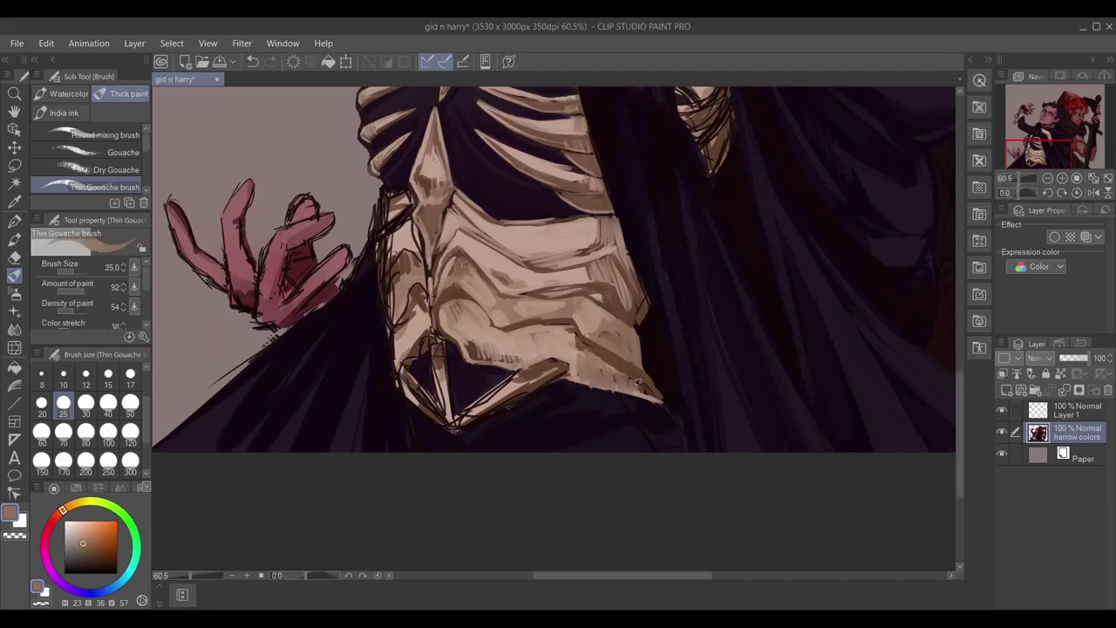
alt+click(519, 232)
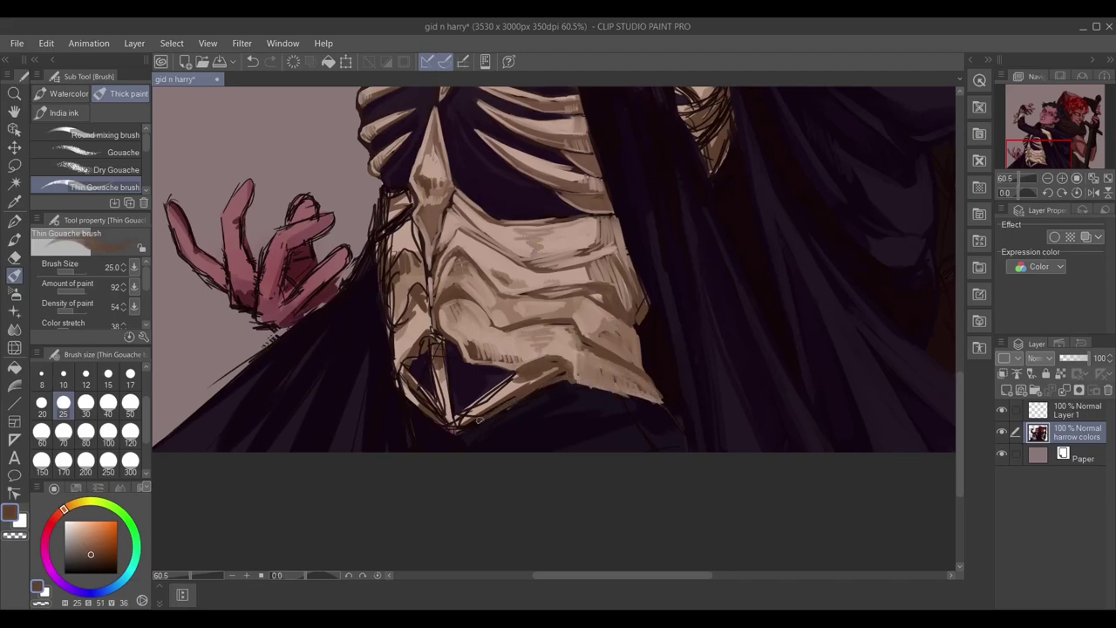
Paint the central spike and the cape-side pelvic bone below the abdominal plates with sampled bone tones.
alt+click(544, 382)
drag(515, 378, 486, 398)
alt+click(452, 293)
mouse_move(443, 343)
mouse_down()
mouse_move(433, 425)
mouse_move(542, 389)
mouse_up()
alt+click(381, 294)
alt+click(525, 420)
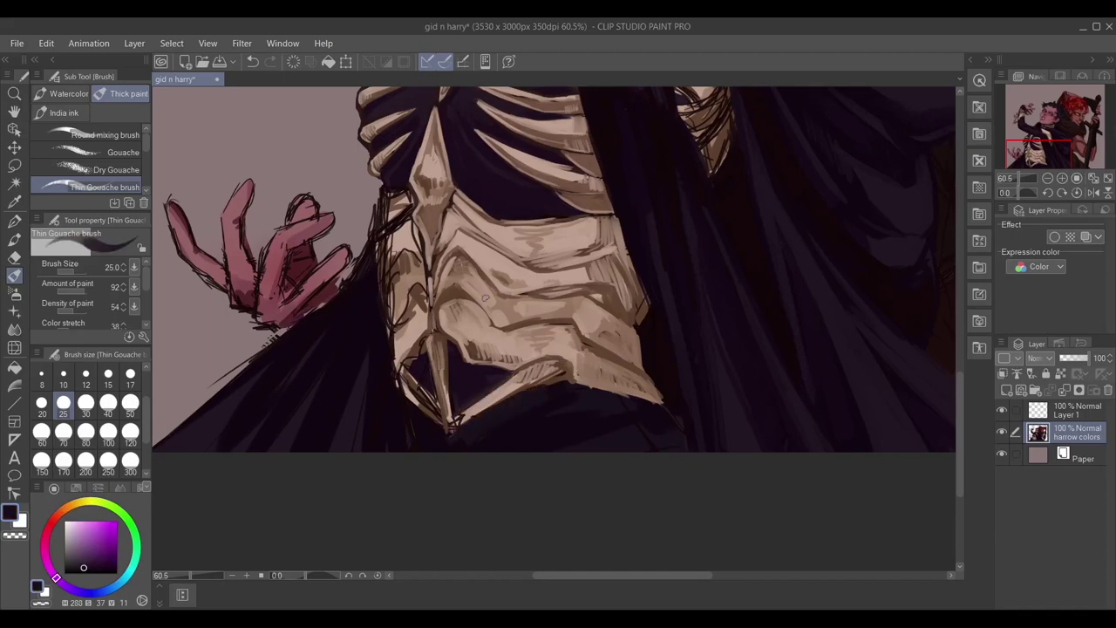
Outline the narrow plates on the hand side in brown and darken the gap around the central spike.
key(e)
alt+click(441, 248)
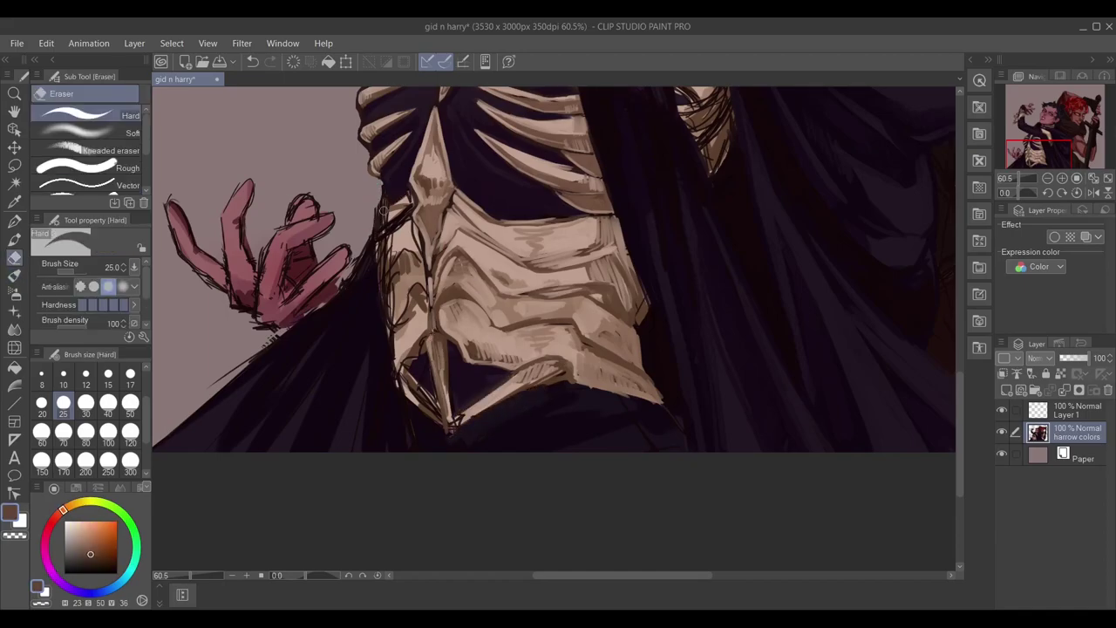
key(b)
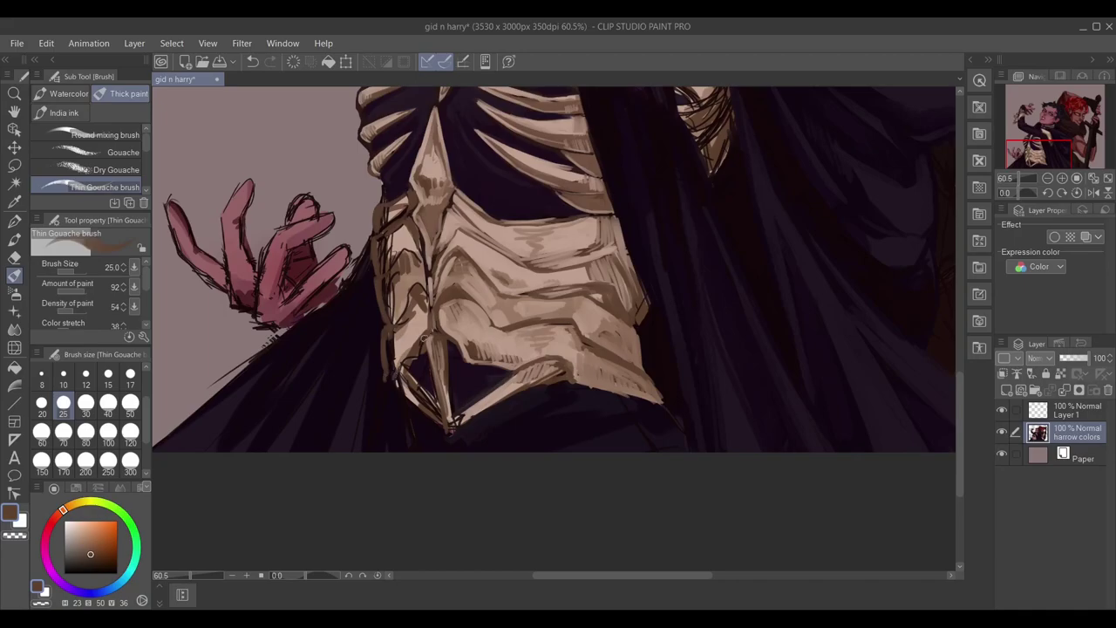
alt+click(423, 360)
drag(411, 372, 450, 374)
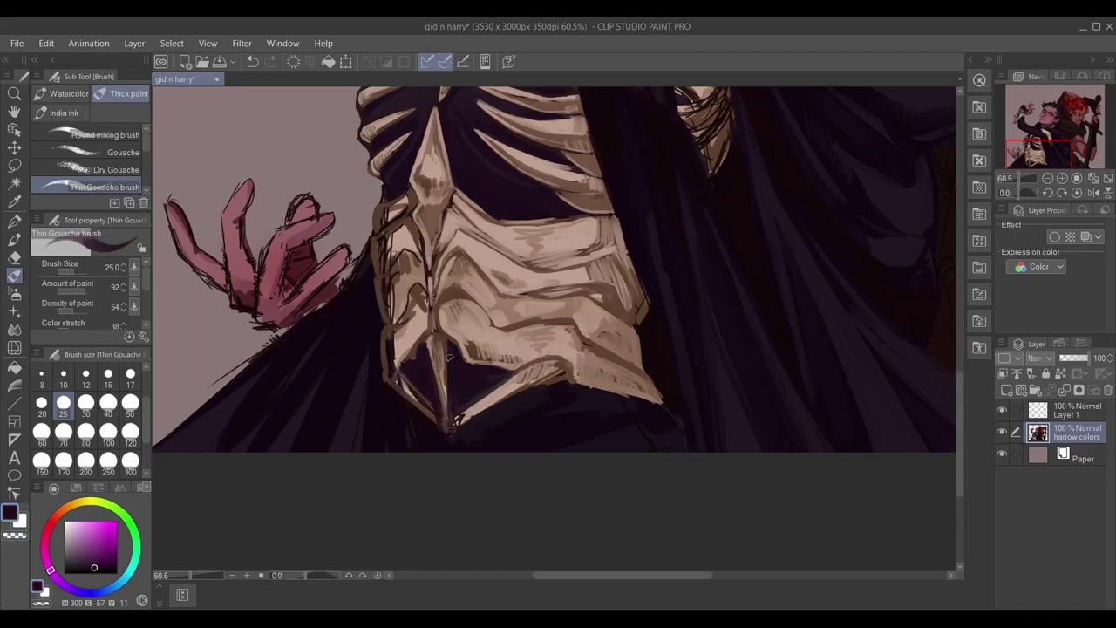
alt+click(388, 203)
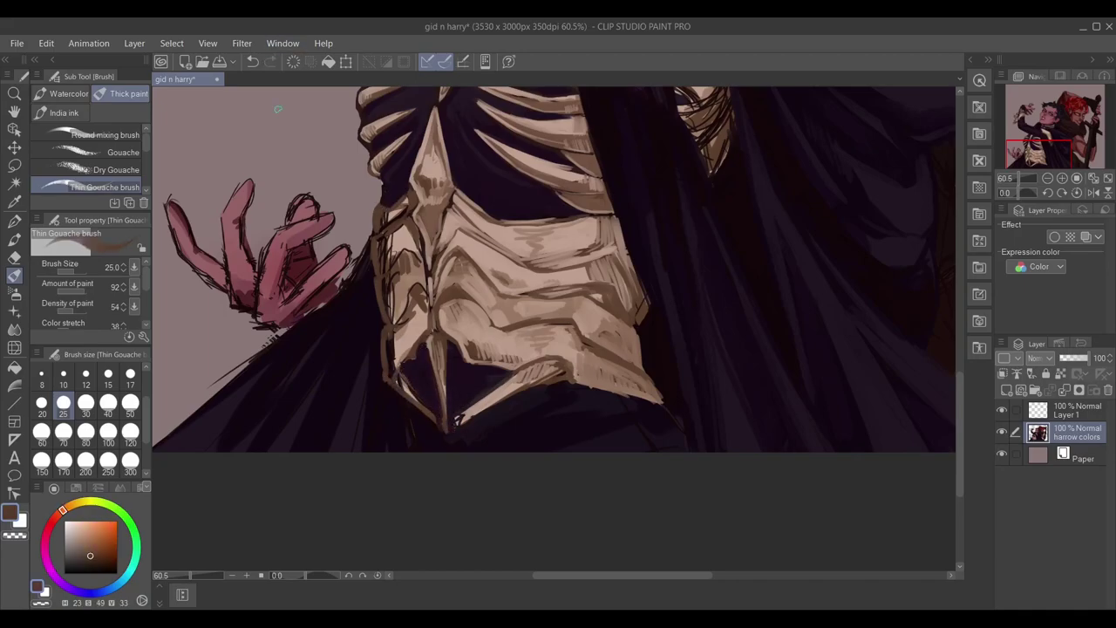
Fill the upper hand-side abdominal plates with light bone, define their brown shadows and clean their outer edge.
key(e)
key(b)
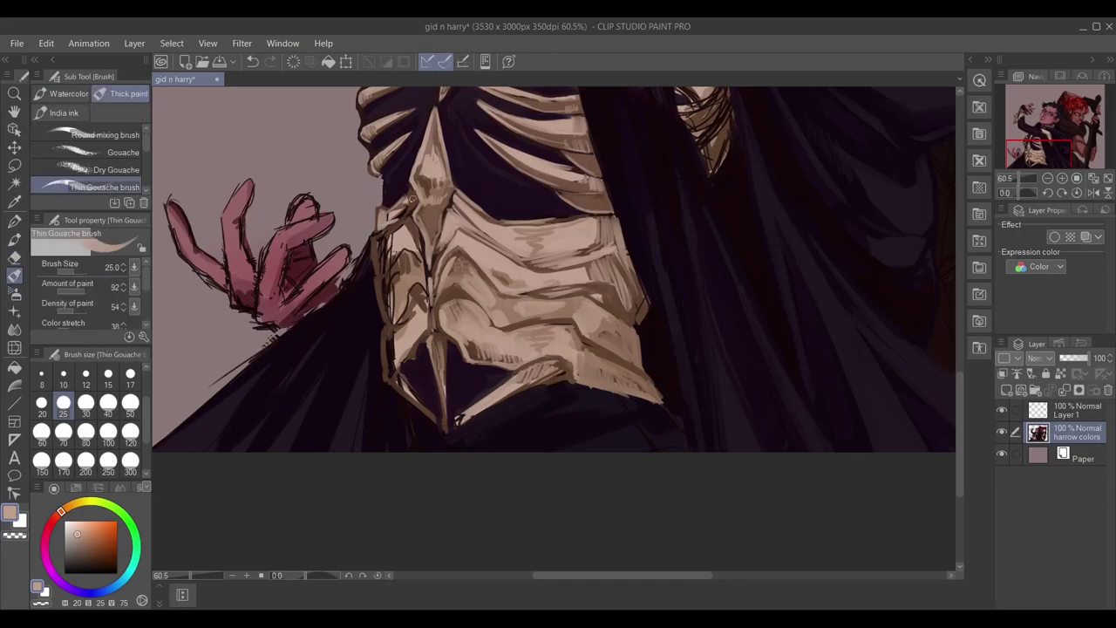
alt+click(375, 236)
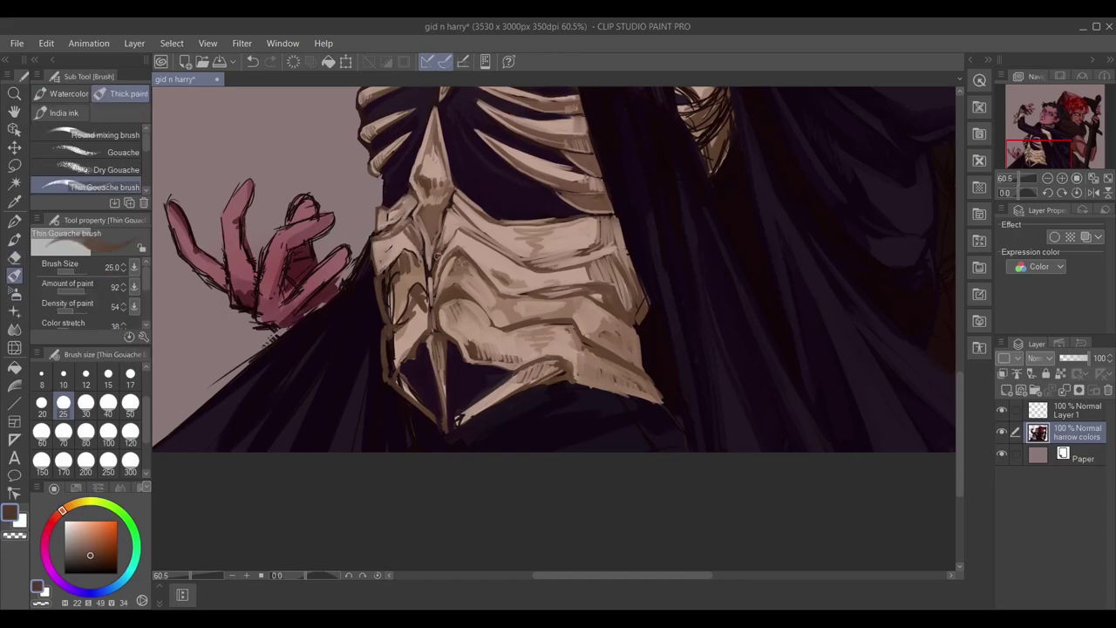
key(e)
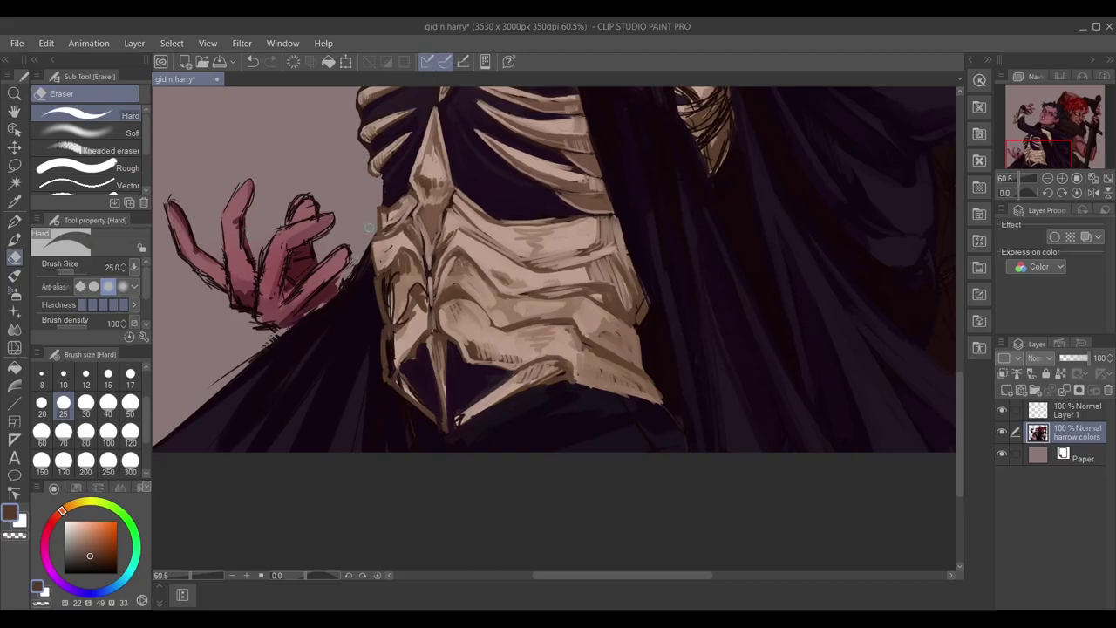
key(b)
alt+click(366, 174)
mouse_move(384, 260)
mouse_down()
mouse_move(403, 319)
mouse_move(397, 303)
mouse_move(391, 375)
mouse_up()
Paint the lower hand-side plates down to the pelvic point with sampled bone tones.
alt+click(410, 345)
alt+click(410, 344)
alt+click(410, 344)
alt+click(430, 272)
mouse_move(422, 323)
mouse_down()
mouse_move(397, 365)
mouse_move(440, 427)
mouse_up()
scroll(419, 384, down, 3)
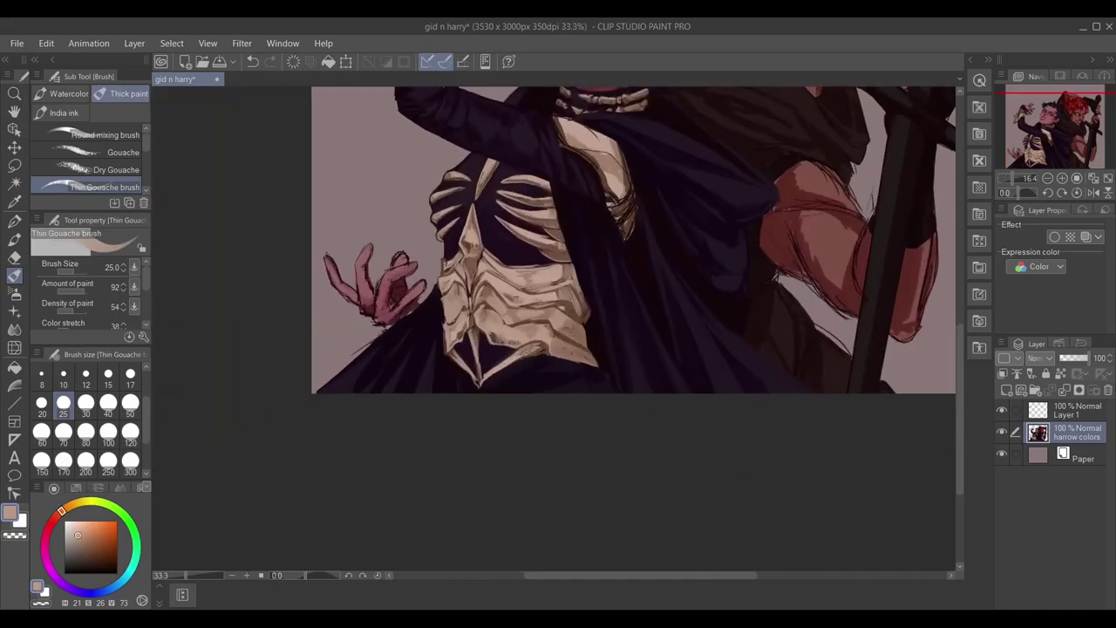
Refine the shading and outer edges of the hand-side abdominal plates and touch up the dark cloth around them.
scroll(373, 220, up, 4)
alt+click(395, 258)
drag(392, 266, 399, 328)
drag(410, 345, 394, 372)
drag(410, 319, 375, 349)
drag(382, 294, 368, 389)
alt+click(397, 343)
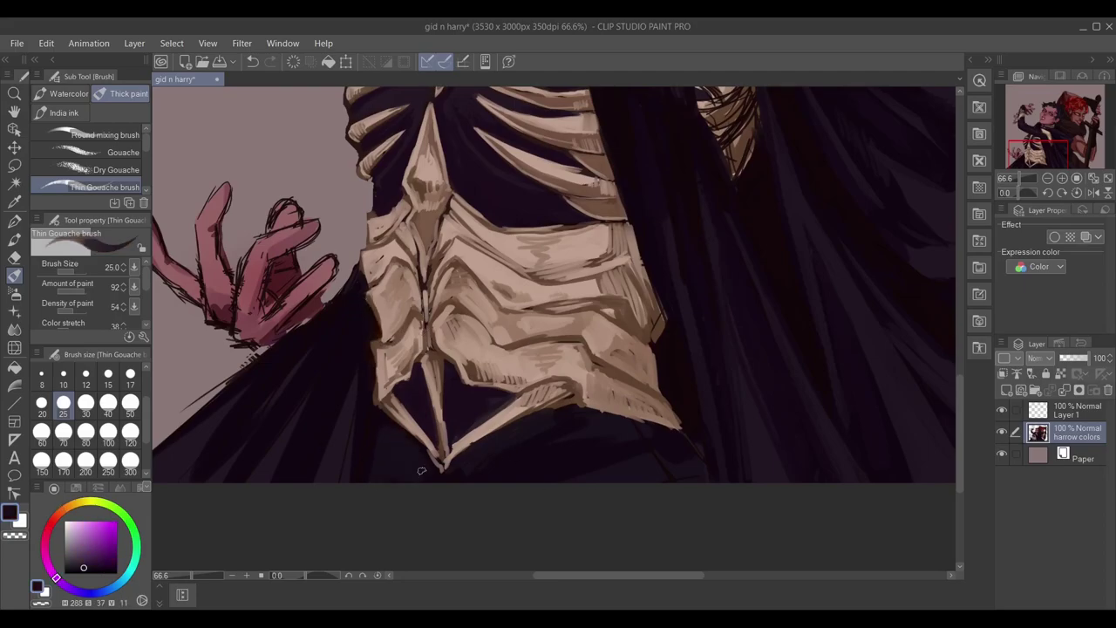
Paint over the cape's sketch lines and folds below the lowered hand with dark tones at brush sizes 40 and 100.
scroll(394, 446, down, 2)
scroll(494, 448, up, 2)
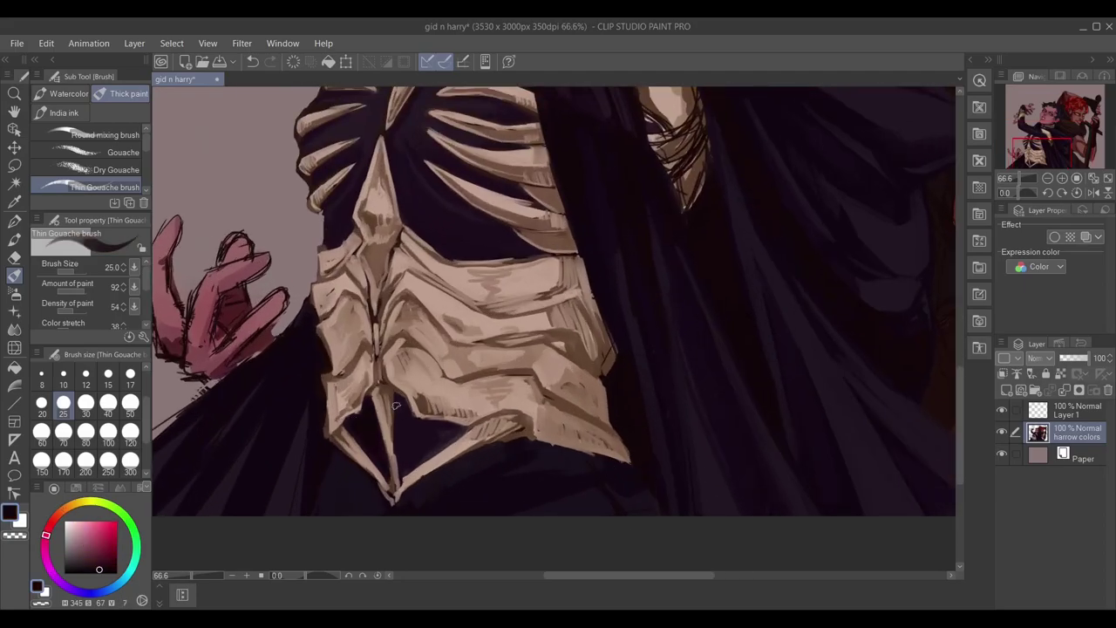
scroll(397, 402, down, 2)
scroll(335, 415, up, 1)
alt+click(335, 415)
key(bracketright)
key(bracketright)
scroll(327, 383, up, 1)
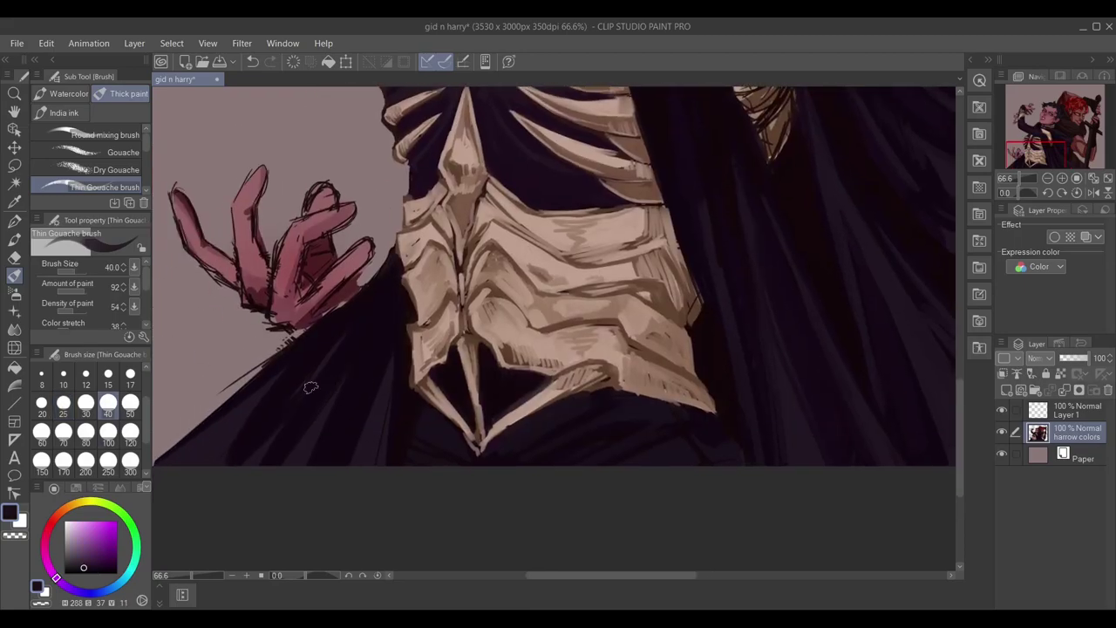
drag(326, 383, 437, 398)
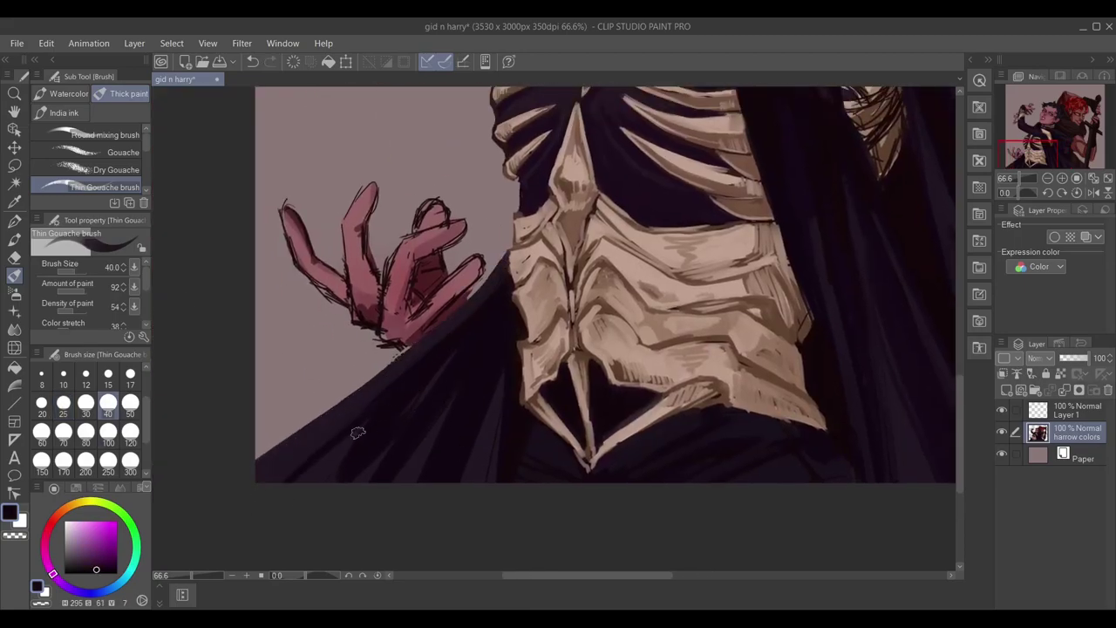
click(108, 438)
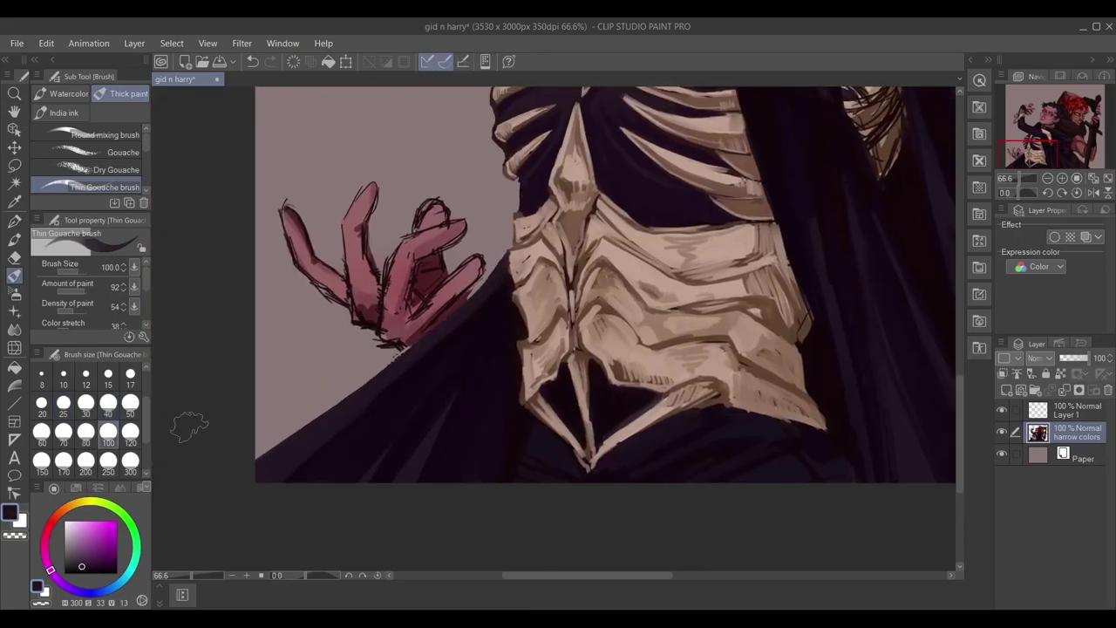
drag(511, 431, 523, 611)
Darken the cloth between the ribs and around the sternum with sampled near-black tones at brush size 17.
scroll(509, 388, up, 1)
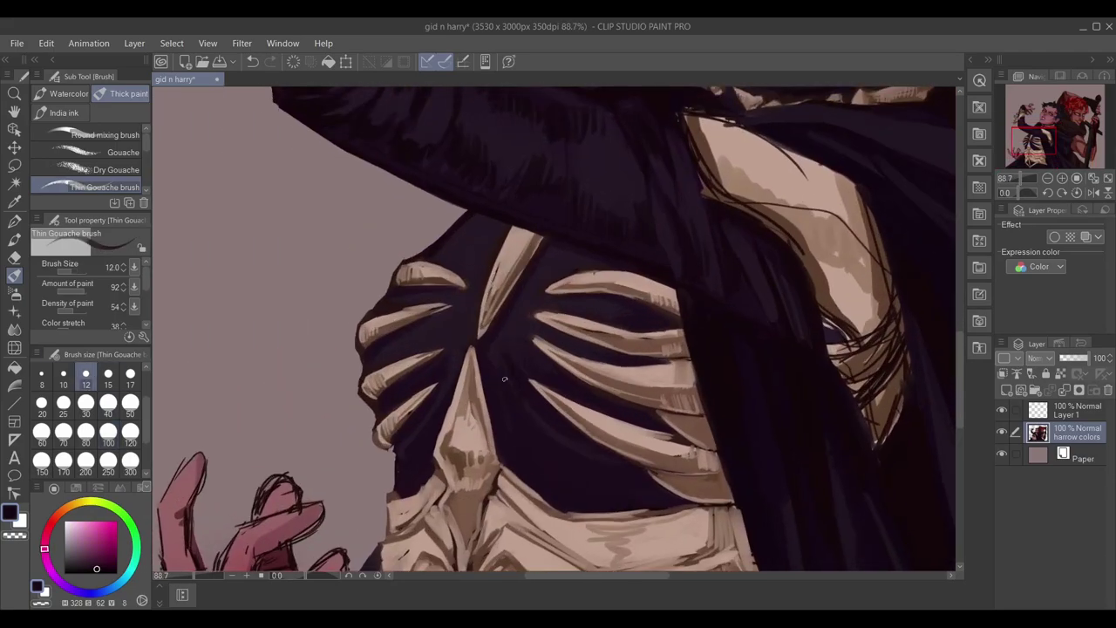
alt+click(785, 378)
key(bracketright)
key(bracketright)
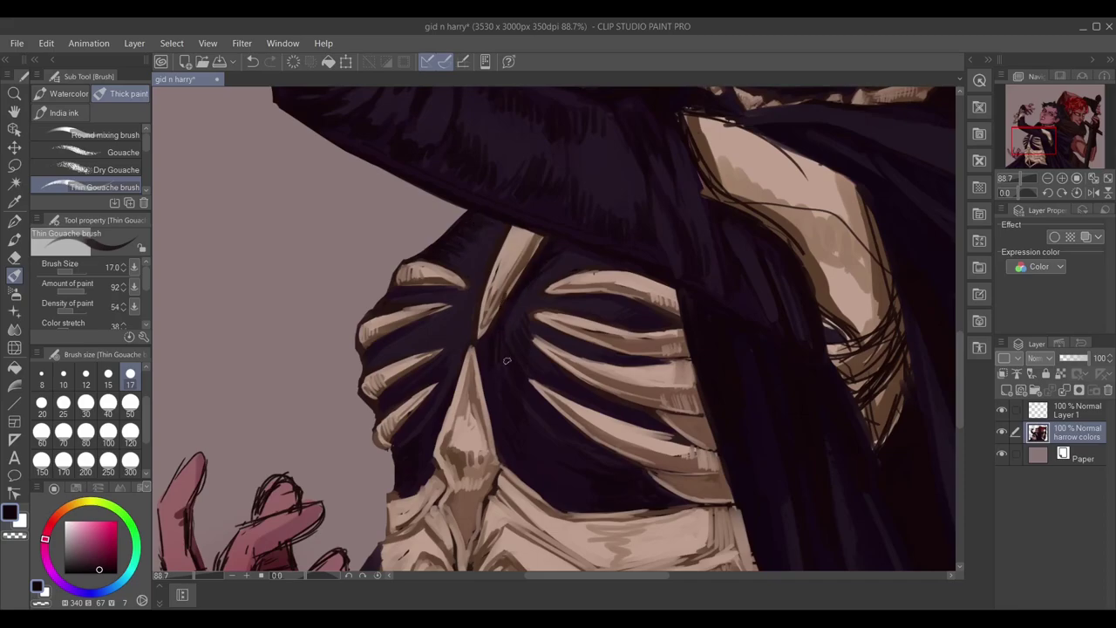
scroll(600, 300, down, 1)
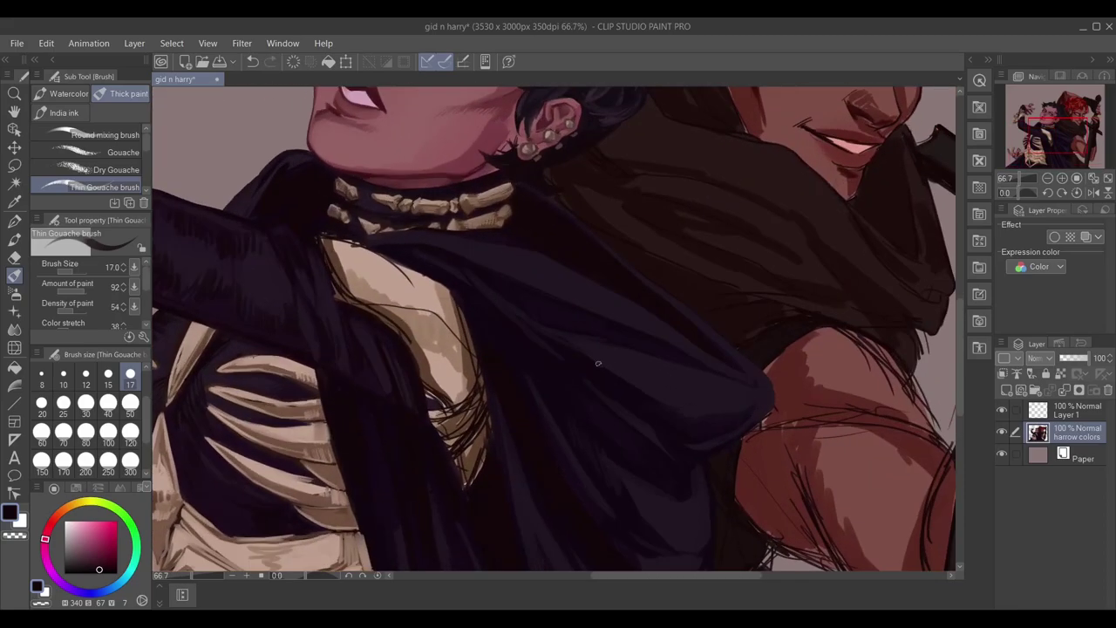
drag(627, 480, 522, 337)
mouse_move(446, 403)
mouse_down()
mouse_move(576, 366)
mouse_move(404, 300)
mouse_move(380, 231)
mouse_up()
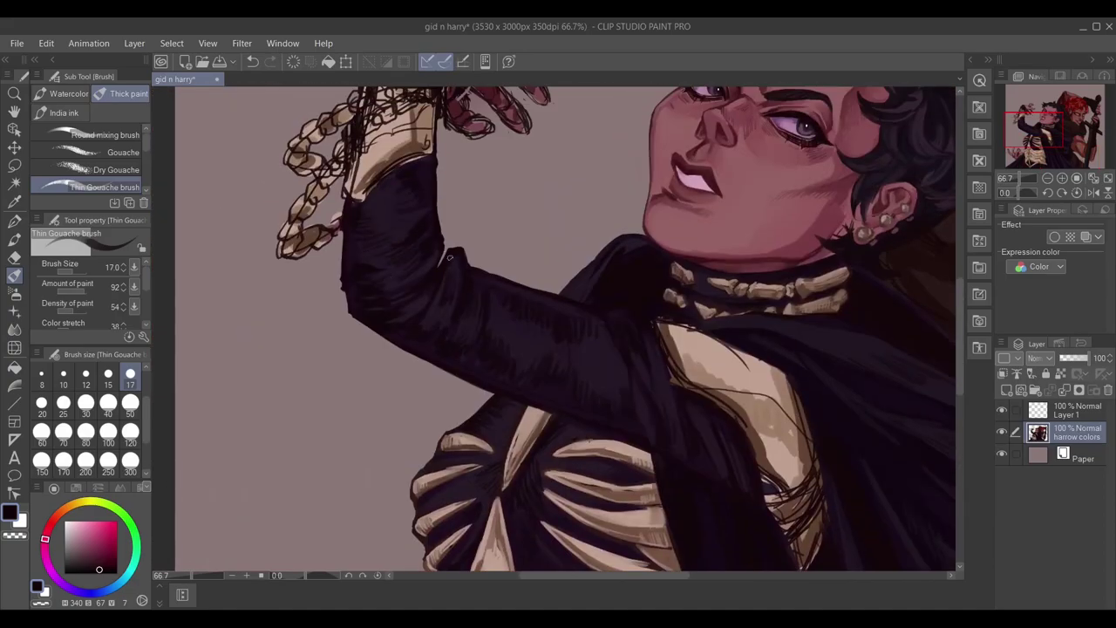
scroll(746, 515, down, 3)
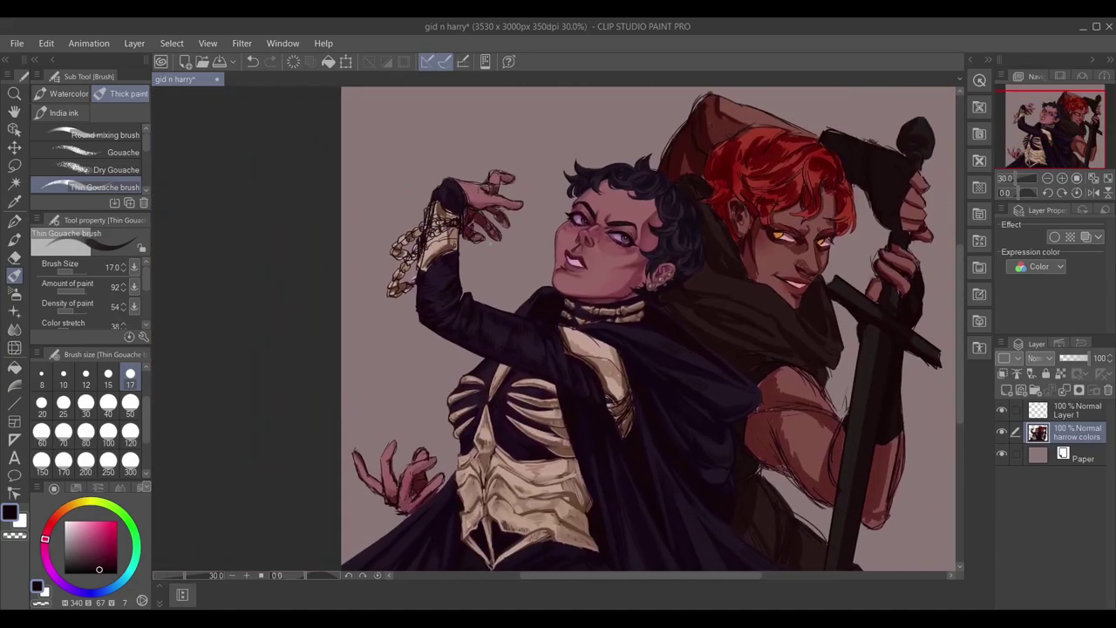
Paint over the scribbled sketch lines at the lower end of the chest bone plate with sampled tones.
scroll(599, 416, up, 5)
drag(598, 416, 637, 541)
mouse_move(524, 214)
mouse_down()
mouse_move(451, 234)
mouse_move(572, 383)
mouse_move(602, 445)
mouse_up()
alt+click(599, 432)
drag(575, 397, 618, 443)
drag(567, 287, 611, 333)
alt+click(611, 292)
Build up the layered sections at the chest plate's lower tip with sampled bone tones.
drag(614, 283, 626, 348)
alt+click(602, 305)
mouse_move(571, 314)
mouse_down()
mouse_move(599, 330)
mouse_move(624, 261)
mouse_move(602, 392)
mouse_move(637, 305)
mouse_up()
alt+click(624, 304)
drag(567, 307, 486, 296)
Touch up the dark cloth beside the chest bone plate and define the plate's edges in sampled brown.
alt+click(540, 257)
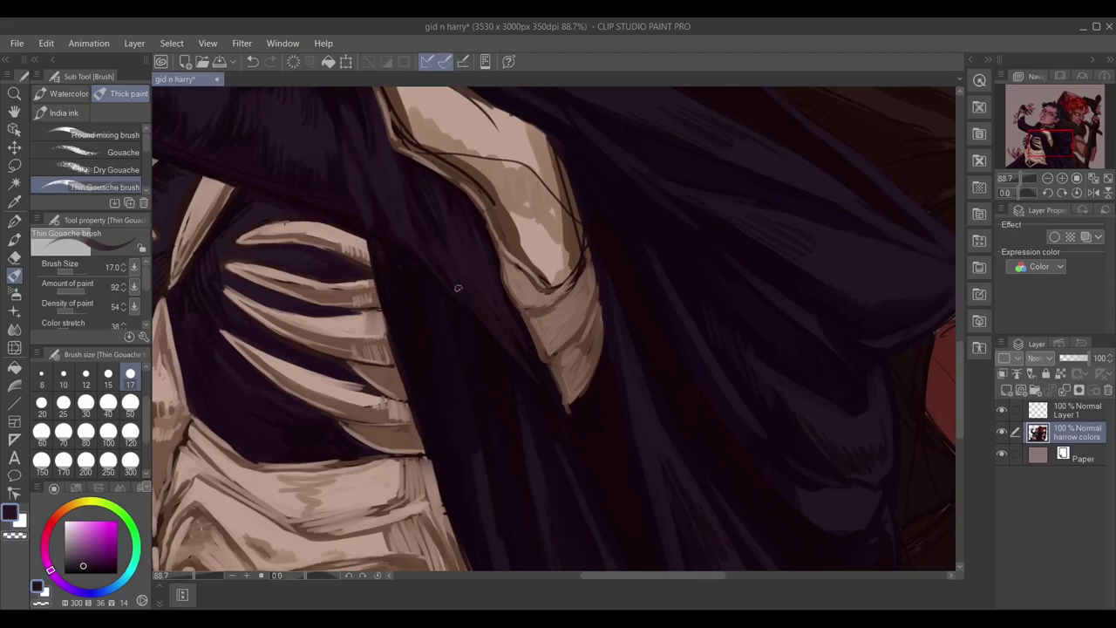
drag(429, 228, 407, 276)
alt+click(383, 186)
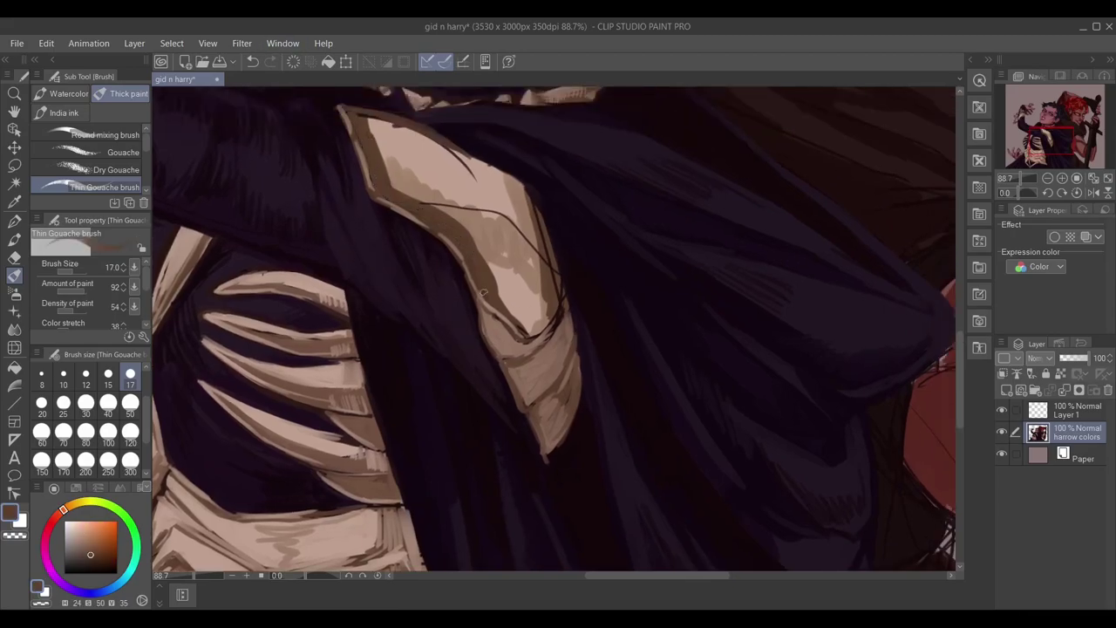
drag(569, 314, 565, 384)
alt+click(512, 280)
mouse_move(553, 321)
mouse_down()
mouse_move(514, 401)
mouse_move(528, 449)
mouse_up()
Fill the chest bone plate with light bone at brush size 30, covering its inner sketch lines.
click(85, 403)
mouse_move(462, 318)
mouse_down()
mouse_move(515, 261)
mouse_move(563, 340)
mouse_up()
mouse_move(370, 173)
mouse_down()
mouse_move(389, 223)
mouse_move(471, 218)
mouse_up()
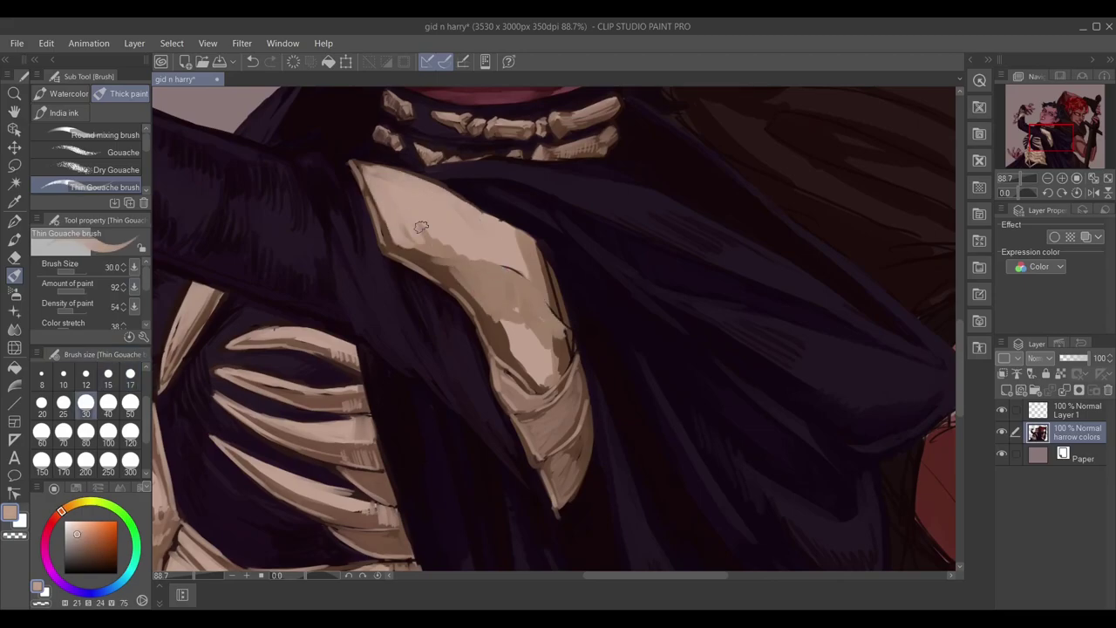
drag(410, 245, 558, 335)
alt+click(441, 263)
mouse_move(427, 260)
mouse_down()
mouse_move(469, 272)
mouse_move(542, 341)
mouse_move(541, 409)
mouse_move(589, 436)
mouse_up()
Blend the light and shadow areas along the chest bone plate with sampled tones.
drag(536, 244, 571, 489)
alt+click(524, 288)
mouse_move(498, 266)
mouse_down()
mouse_move(529, 290)
mouse_move(559, 349)
mouse_up()
drag(432, 261, 480, 301)
drag(462, 292, 533, 357)
Erase the stray sketch lines around the fingers of the raised hand.
key(ctrl+0)
scroll(399, 249, up, 5)
scroll(520, 244, up, 2)
key(e)
mouse_move(471, 227)
mouse_down()
mouse_move(543, 306)
mouse_move(436, 288)
mouse_up()
mouse_move(488, 314)
mouse_down()
mouse_move(499, 236)
mouse_move(582, 306)
mouse_move(531, 167)
mouse_move(588, 214)
mouse_move(589, 229)
mouse_move(540, 164)
mouse_move(600, 210)
mouse_move(666, 231)
mouse_up()
mouse_move(642, 148)
mouse_down()
mouse_move(610, 179)
mouse_move(663, 164)
mouse_up()
key(minus)
key(minus)
mouse_move(515, 183)
mouse_down()
mouse_move(615, 202)
mouse_move(480, 229)
mouse_up()
mouse_move(410, 197)
mouse_down()
mouse_move(437, 147)
mouse_move(546, 172)
mouse_move(436, 137)
mouse_move(512, 145)
mouse_up()
scroll(514, 218, down, 3)
Paint over the sketch lines on the raised hand's lower finger nearest the face with sampled skin tones.
key(b)
key(bracketleft)
key(bracketleft)
drag(523, 305, 532, 283)
alt+click(515, 288)
mouse_move(471, 249)
mouse_down()
mouse_move(515, 297)
mouse_move(485, 245)
mouse_up()
Shade the middle one of the raised hand's lower fingers with sampled skin tones at brush size 17.
alt+click(394, 246)
mouse_move(384, 261)
mouse_down()
mouse_move(464, 297)
mouse_move(433, 316)
mouse_move(448, 310)
mouse_move(482, 368)
mouse_move(472, 333)
mouse_move(413, 275)
mouse_move(449, 284)
mouse_up()
alt+click(326, 276)
key(bracketleft)
mouse_move(419, 319)
mouse_down()
mouse_move(443, 340)
mouse_move(388, 278)
mouse_up()
drag(454, 324, 489, 374)
Erase the remaining outline strokes around the raised hand's lower fingers.
key(e)
drag(440, 284, 400, 237)
drag(513, 374, 430, 275)
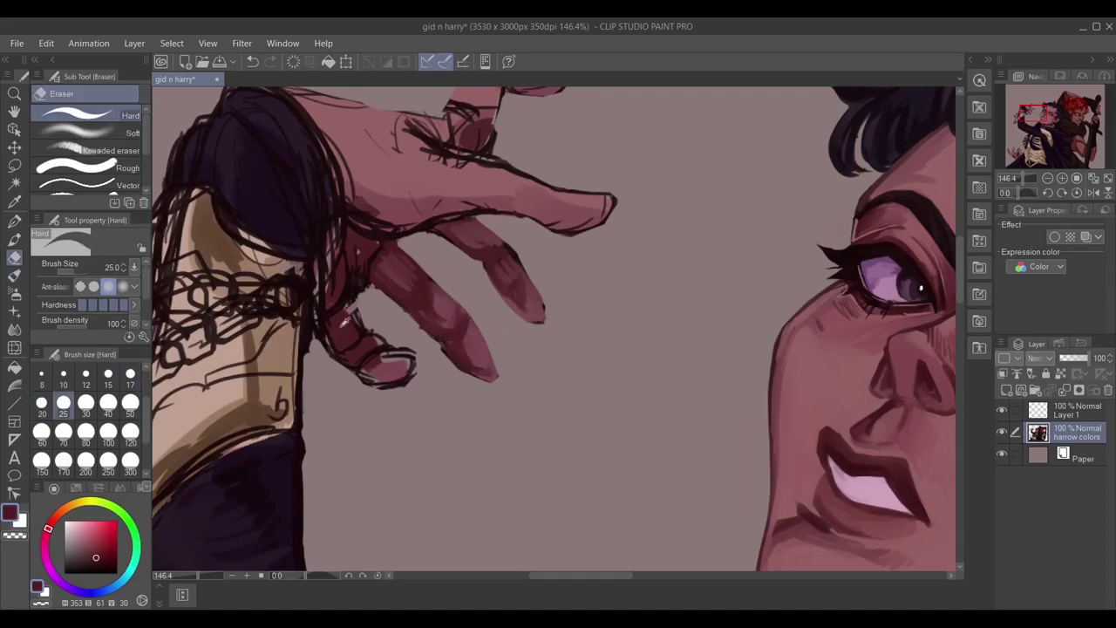
key(b)
key(e)
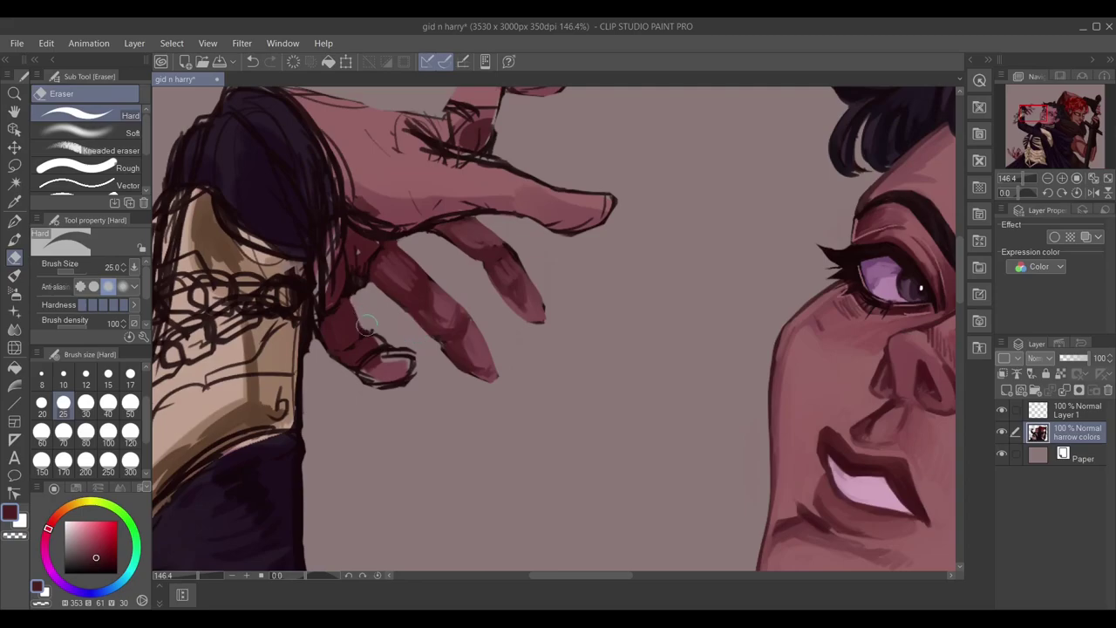
Paint the raised hand's lowest finger with sampled reddish skin tones and clean its contour.
alt+click(395, 362)
key(b)
mouse_move(362, 333)
mouse_down()
mouse_move(369, 372)
mouse_move(349, 377)
mouse_move(409, 375)
mouse_up()
key(e)
alt+click(379, 371)
key(b)
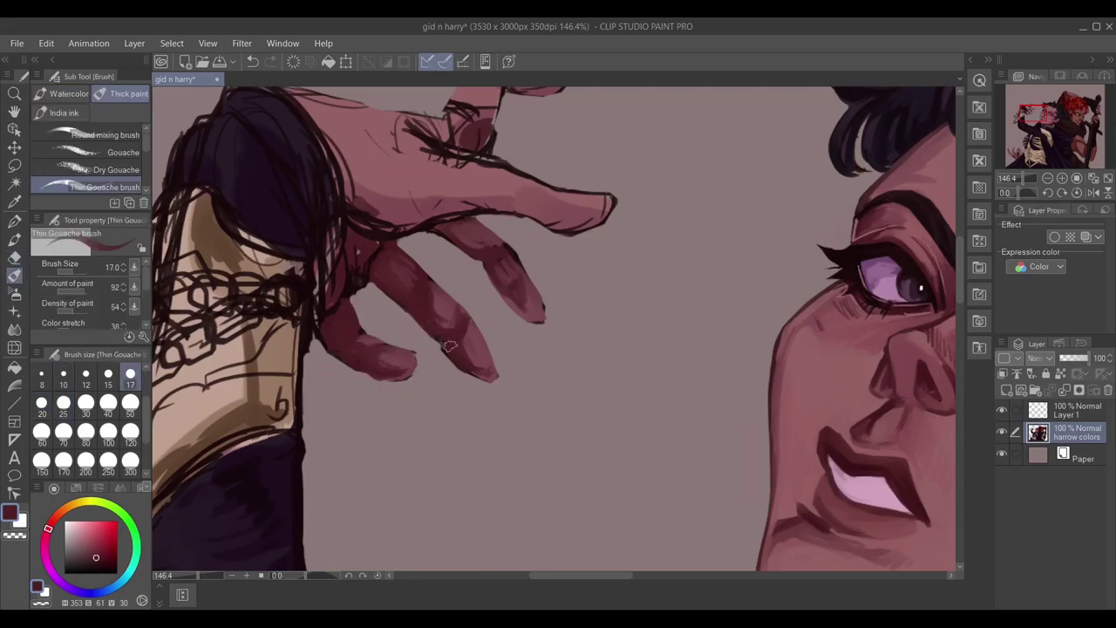
Paint over the sketch lines on the raised hand's bent upper finger with sampled skin tones.
drag(468, 234, 393, 349)
alt+click(466, 409)
mouse_move(409, 220)
mouse_down()
mouse_move(377, 254)
mouse_move(409, 259)
mouse_up()
drag(452, 199, 488, 182)
alt+click(485, 195)
mouse_move(410, 175)
mouse_down()
mouse_move(422, 203)
mouse_move(380, 221)
mouse_up()
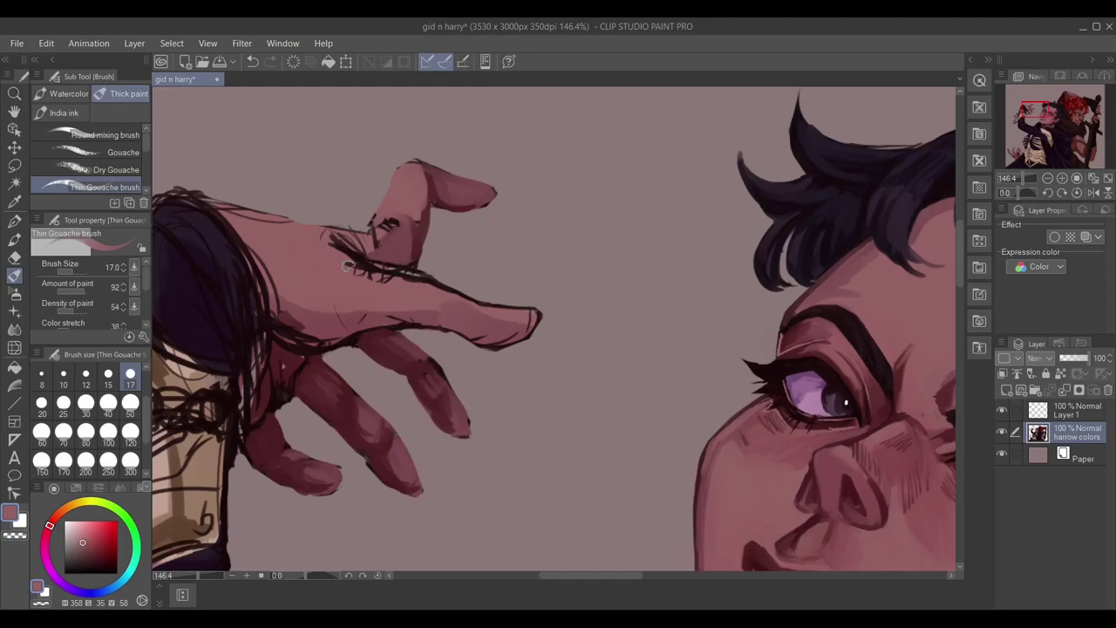
Paint over the sketch lines on the back of the raised hand and its pointing finger with sampled skin tones.
drag(357, 287, 412, 290)
alt+click(527, 322)
drag(332, 340, 281, 316)
mouse_move(253, 262)
mouse_down()
mouse_move(278, 329)
mouse_move(534, 335)
mouse_up()
alt+click(402, 189)
mouse_move(378, 234)
mouse_down()
mouse_move(243, 211)
mouse_move(372, 247)
mouse_move(422, 225)
mouse_move(394, 218)
mouse_move(370, 230)
mouse_move(441, 193)
mouse_move(356, 246)
mouse_move(497, 328)
mouse_up()
alt+click(375, 253)
alt+click(497, 341)
Erase the stray outline beneath the raised hand's pointing finger and touch up the base of the lower fingers.
key(e)
drag(423, 364, 521, 339)
alt+click(363, 356)
alt+click(349, 392)
key(b)
drag(371, 365, 380, 388)
Refine the contours and shadows of the raised hand's fingers with sampled dark and skin tones.
alt+click(877, 555)
mouse_move(373, 328)
mouse_down()
mouse_move(389, 359)
mouse_move(479, 301)
mouse_move(584, 321)
mouse_up()
drag(459, 233, 635, 288)
drag(523, 153, 586, 171)
mouse_move(534, 311)
mouse_down()
mouse_move(509, 342)
mouse_move(453, 348)
mouse_up()
drag(393, 373, 458, 404)
drag(436, 401, 471, 441)
alt+click(382, 330)
mouse_move(383, 331)
mouse_down()
mouse_move(362, 375)
mouse_move(471, 406)
mouse_up()
Paint dark navy strokes over the sketched folds of the raised arm's sleeve cuff.
scroll(324, 212, down, 4)
scroll(323, 212, up, 3)
drag(397, 170, 458, 253)
drag(441, 214, 453, 266)
drag(353, 179, 347, 196)
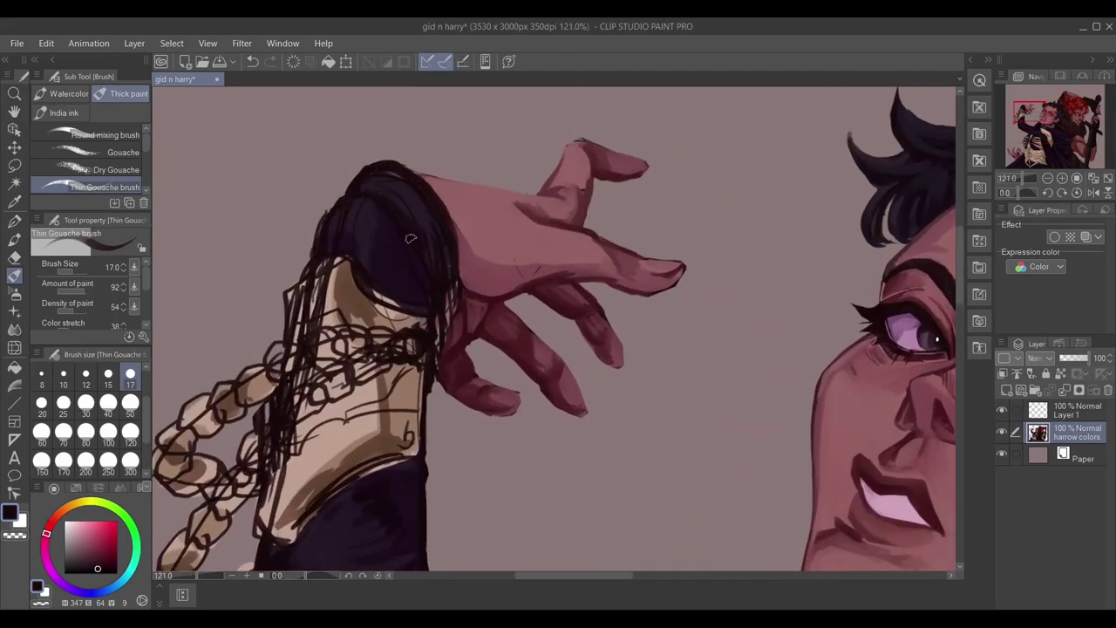
Cover the sketch lines where the raised hand's palm meets the cuff with sampled reddish shadow tones.
alt+click(439, 302)
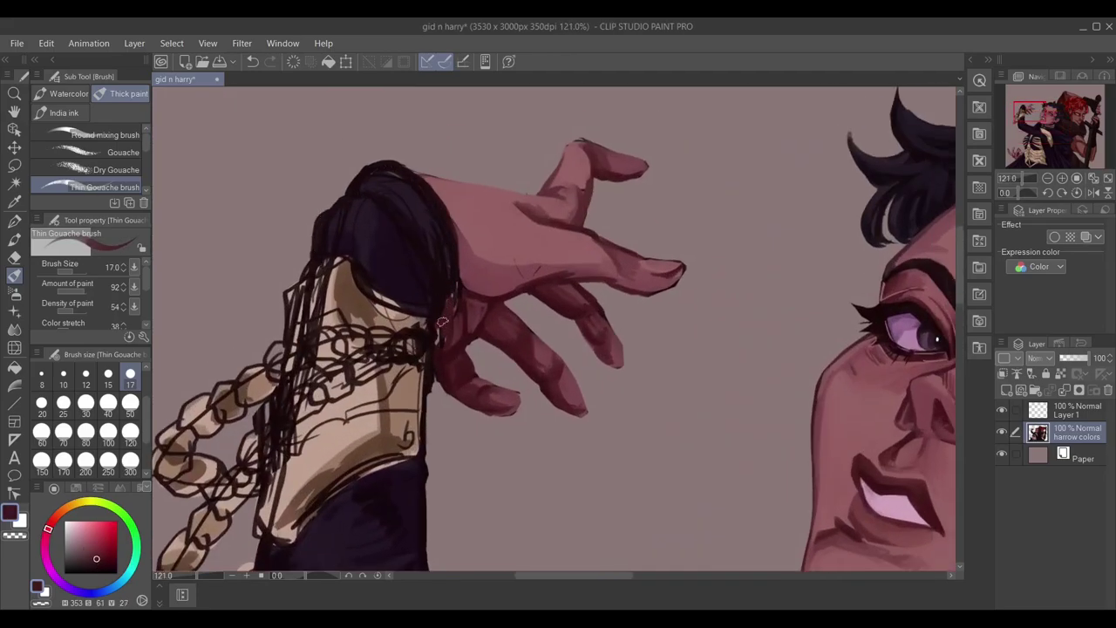
alt+click(469, 308)
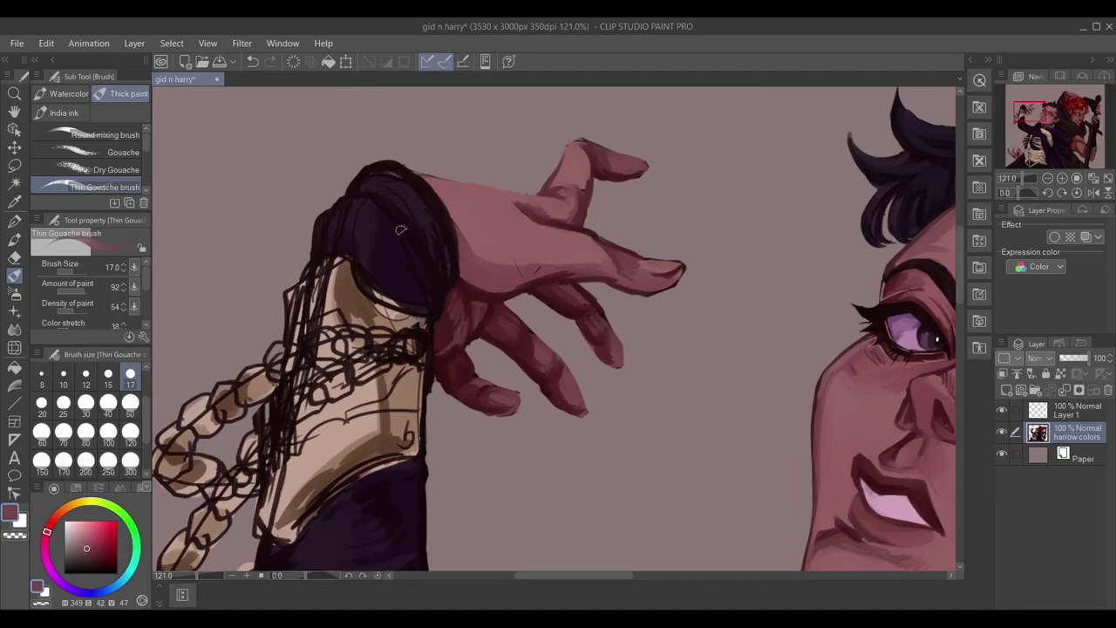
alt+click(458, 327)
mouse_move(458, 314)
mouse_down()
mouse_move(544, 353)
mouse_move(480, 332)
mouse_up()
alt+click(471, 314)
alt+click(450, 354)
Smooth the sleeve cuff with sampled dark purple and outline the forearm's bone guard in muted brown.
alt+click(441, 228)
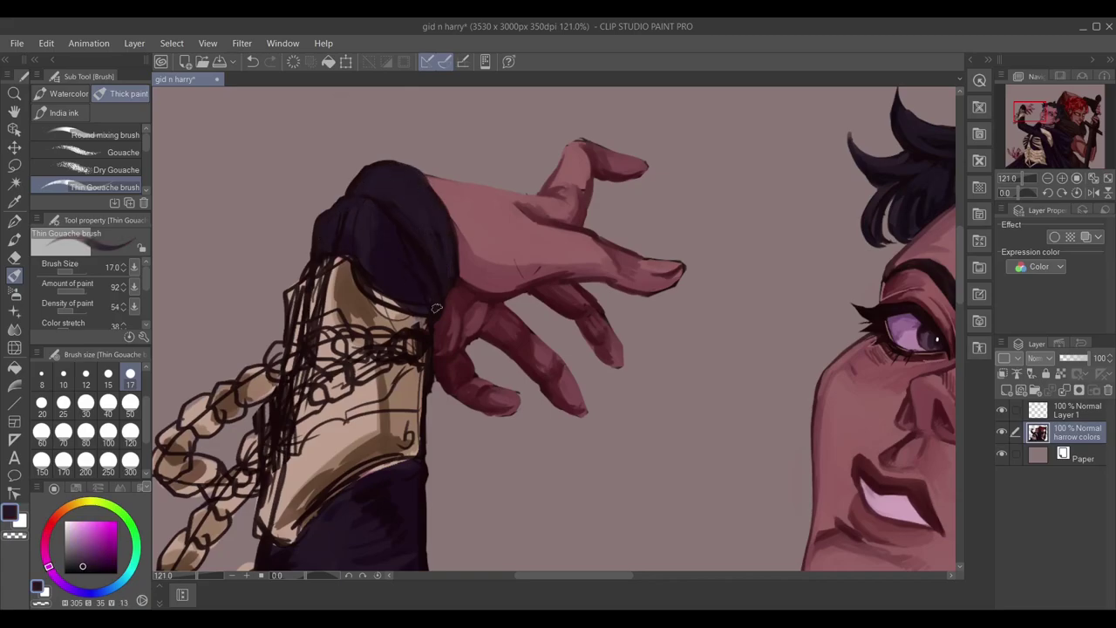
mouse_move(403, 289)
mouse_down()
mouse_move(392, 157)
mouse_move(262, 104)
mouse_move(517, 263)
mouse_move(511, 236)
mouse_move(569, 384)
mouse_move(436, 478)
mouse_move(398, 480)
mouse_up()
alt+click(262, 104)
drag(428, 241, 401, 475)
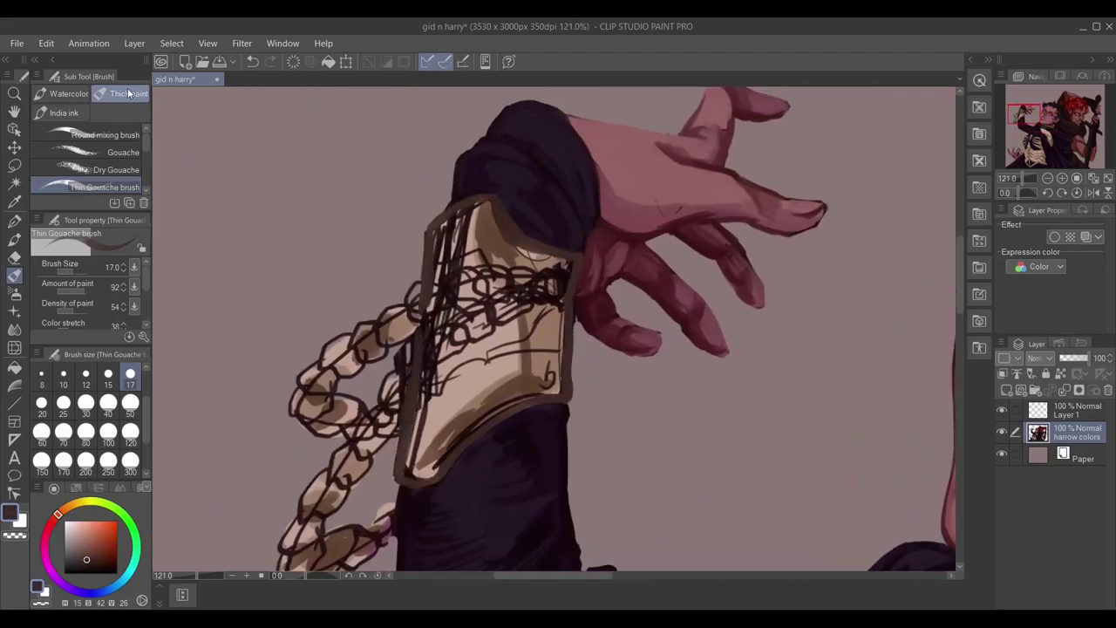
Paint the first beads on the outer curve of the hanging strand with sampled bone and brown tones.
alt+click(353, 367)
drag(338, 356, 316, 384)
alt+click(331, 358)
alt+click(333, 373)
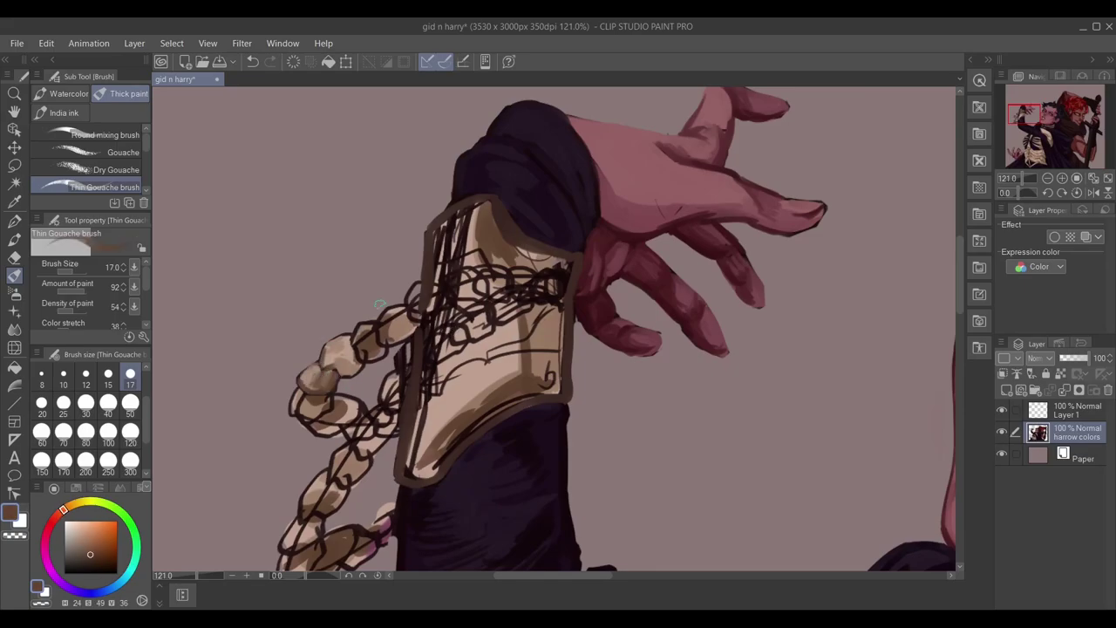
alt+click(363, 335)
drag(366, 335, 330, 190)
Model the remaining beads of the strand's upper loop with sampled light and shadow bone tones.
alt+click(270, 248)
alt+click(293, 250)
alt+click(297, 251)
alt+click(317, 258)
mouse_move(310, 262)
mouse_down()
mouse_move(295, 256)
mouse_move(296, 279)
mouse_up()
alt+click(292, 255)
alt+click(312, 277)
alt+click(305, 275)
mouse_move(321, 163)
mouse_down()
mouse_move(285, 211)
mouse_move(303, 237)
mouse_up()
alt+click(330, 223)
alt+click(330, 218)
drag(321, 201, 340, 199)
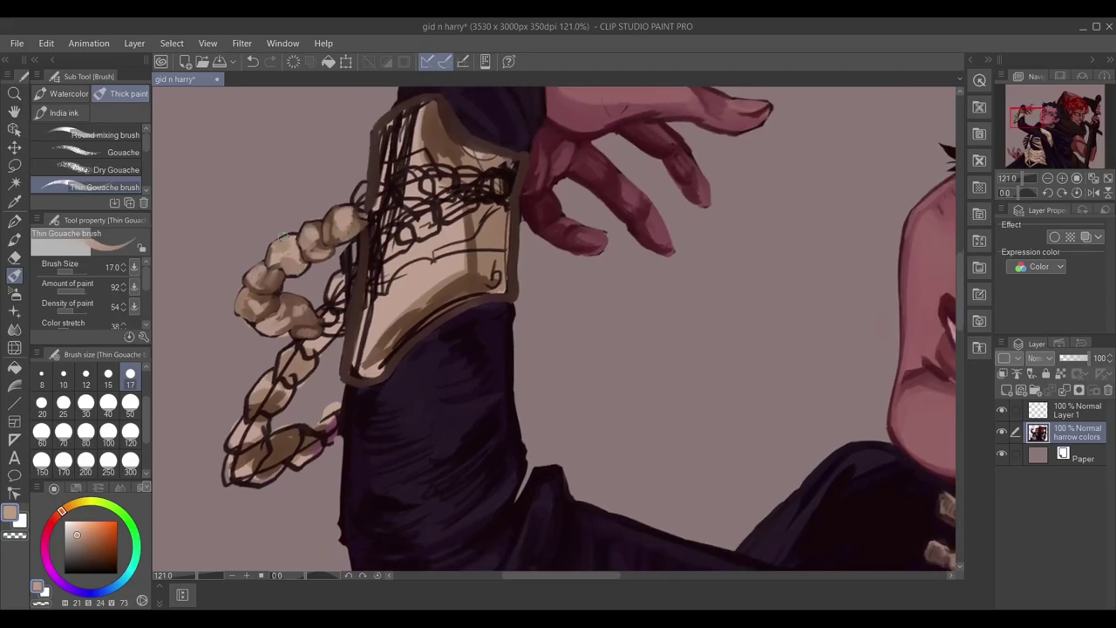
Paint the beads descending from the upper loop with sampled brown shadows and light bone tones.
alt+click(329, 351)
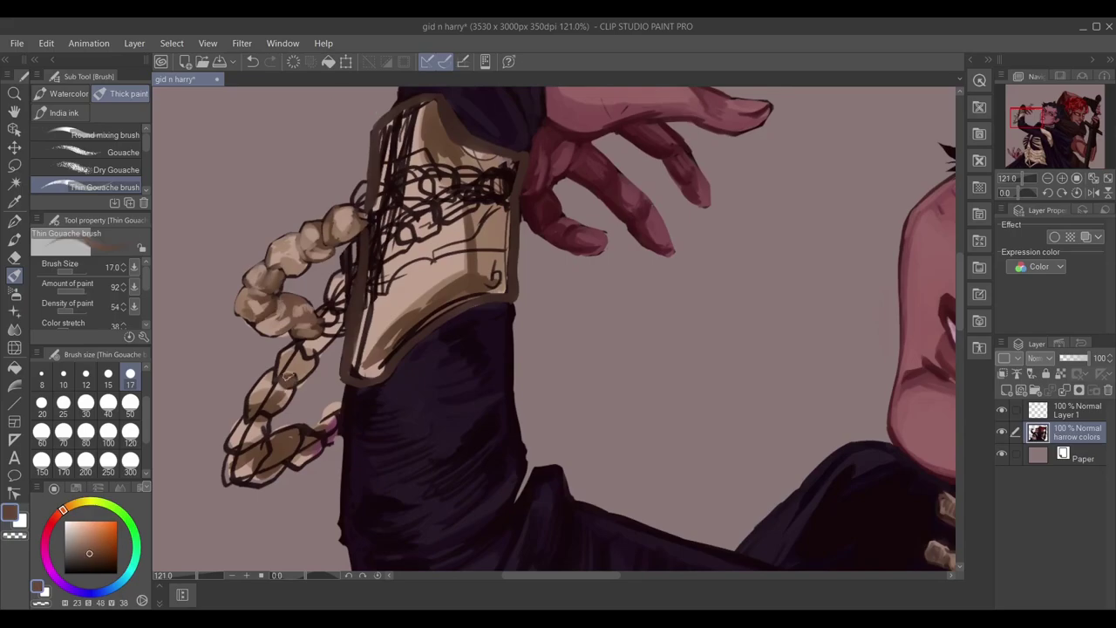
drag(279, 325, 301, 185)
alt+click(286, 272)
alt+click(292, 258)
alt+click(310, 258)
mouse_move(260, 301)
mouse_down()
mouse_move(247, 244)
mouse_move(277, 232)
mouse_up()
alt+click(310, 225)
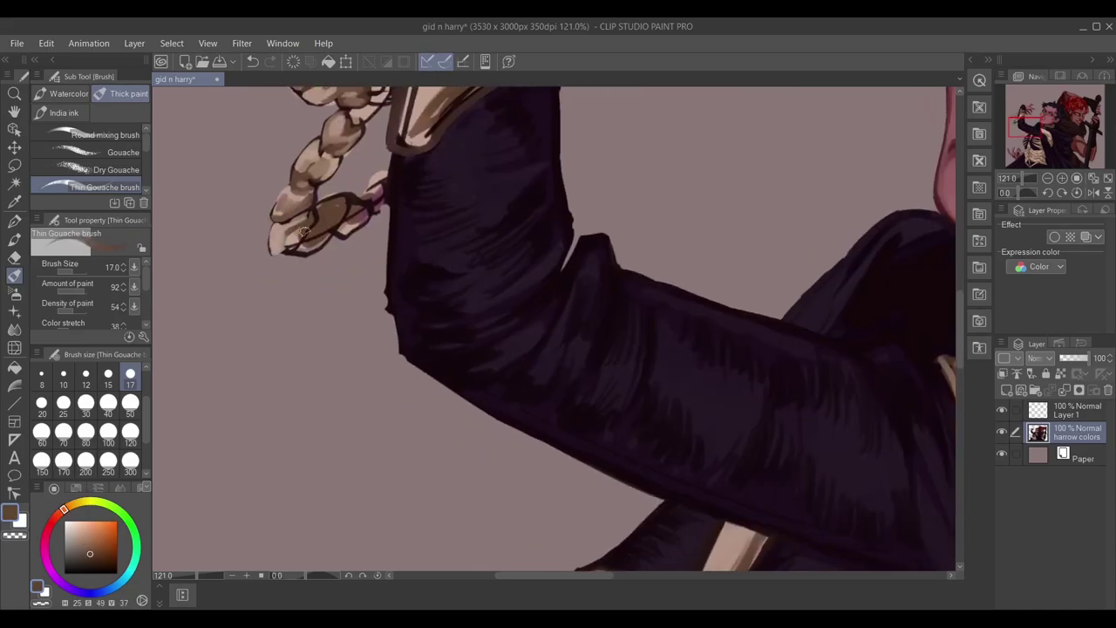
Shape the beads in the lowest loop of the hanging strand with sampled bone and shadow tones.
alt+click(293, 239)
alt+click(305, 250)
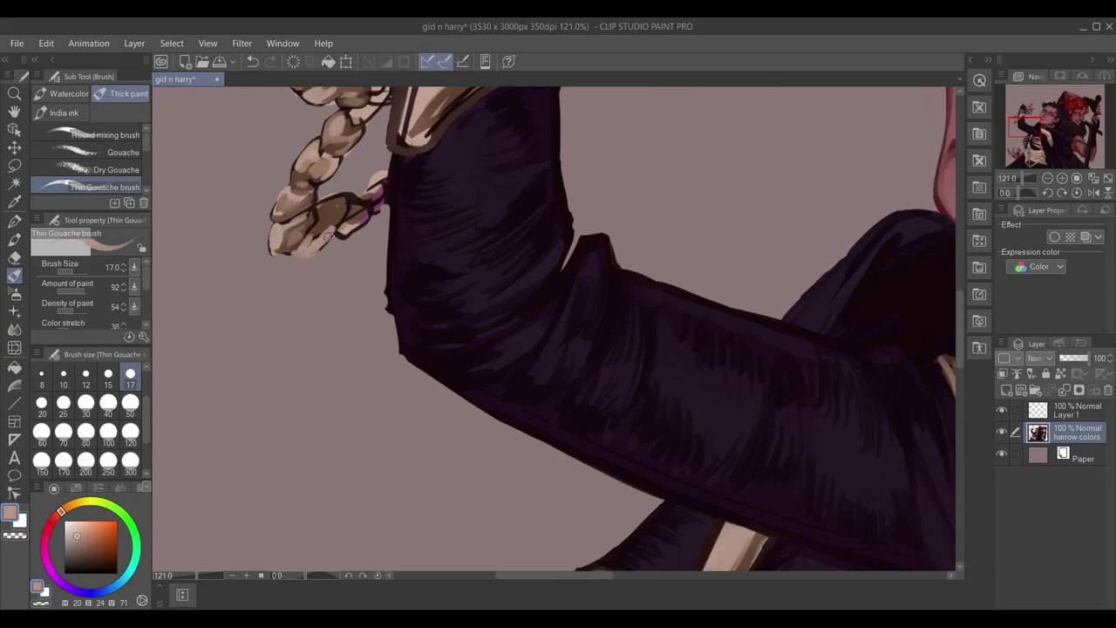
alt+click(318, 214)
alt+click(319, 230)
alt+click(357, 215)
drag(369, 194, 311, 387)
Paint the inner beads beside the bone guard that join the two hanging loops, using sampled bone tones.
alt+click(314, 251)
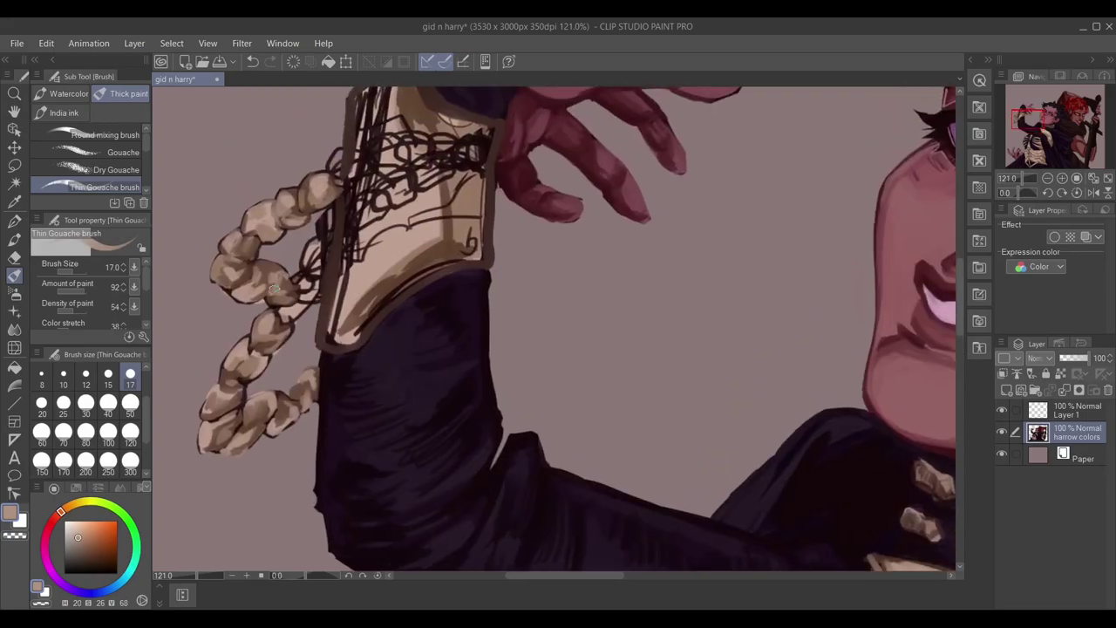
alt+click(302, 284)
alt+click(330, 238)
drag(318, 253, 325, 346)
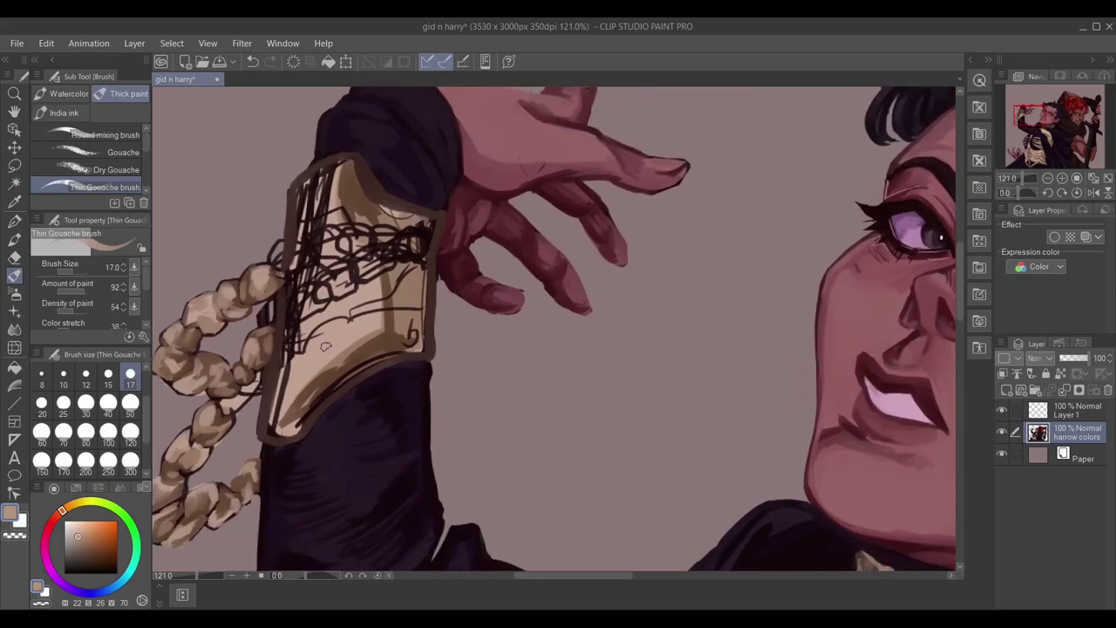
alt+click(225, 410)
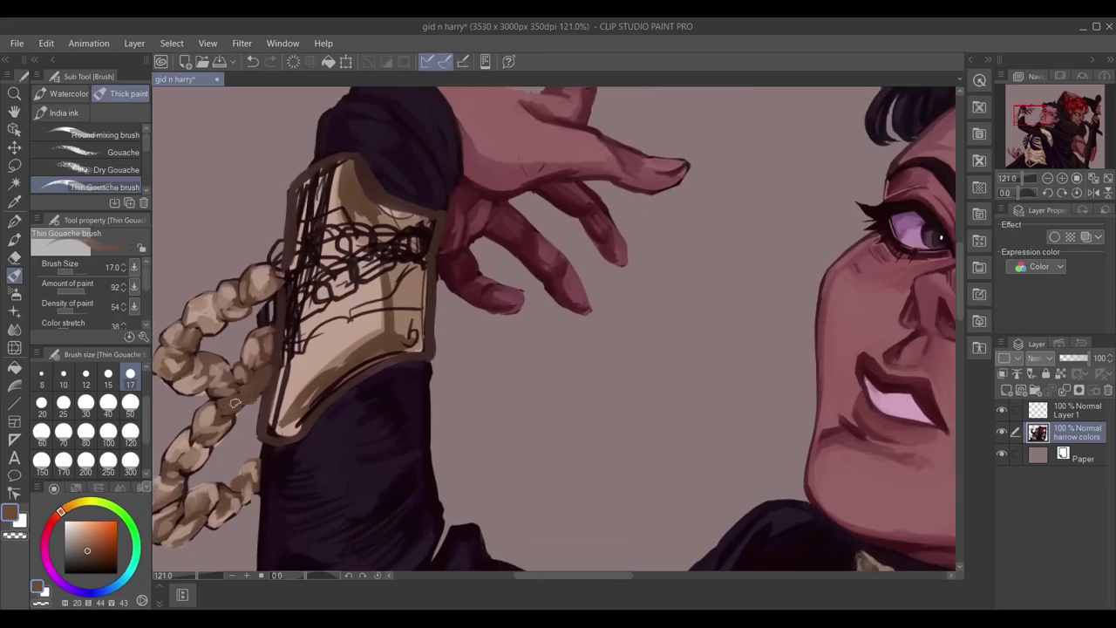
alt+click(246, 393)
mouse_move(246, 392)
mouse_down()
mouse_move(251, 424)
mouse_move(247, 341)
mouse_move(244, 382)
mouse_up()
alt+click(225, 421)
Cover the sketch lines on the forearm's bone guard with sampled bone colours at brush size 30.
click(86, 403)
alt+click(288, 367)
drag(299, 188, 291, 349)
mouse_move(293, 227)
mouse_down()
mouse_move(336, 161)
mouse_move(275, 393)
mouse_move(292, 436)
mouse_up()
alt+click(340, 165)
mouse_move(342, 157)
mouse_down()
mouse_move(370, 235)
mouse_move(358, 366)
mouse_up()
mouse_move(318, 384)
mouse_down()
mouse_move(279, 441)
mouse_move(340, 375)
mouse_up()
mouse_move(367, 253)
mouse_down()
mouse_move(367, 323)
mouse_move(365, 178)
mouse_move(428, 288)
mouse_up()
Build up the bone guard's light and shadow planes with sampled tones and cover its remaining outline.
alt+click(410, 262)
mouse_move(410, 226)
mouse_down()
mouse_move(419, 348)
mouse_move(414, 225)
mouse_move(383, 341)
mouse_move(396, 210)
mouse_up()
alt+click(388, 219)
drag(358, 174, 363, 360)
alt+click(306, 366)
drag(306, 401, 310, 218)
drag(315, 340, 345, 157)
drag(345, 209, 353, 297)
drag(296, 410, 357, 349)
mouse_move(353, 210)
mouse_down()
mouse_move(364, 199)
mouse_move(375, 349)
mouse_up()
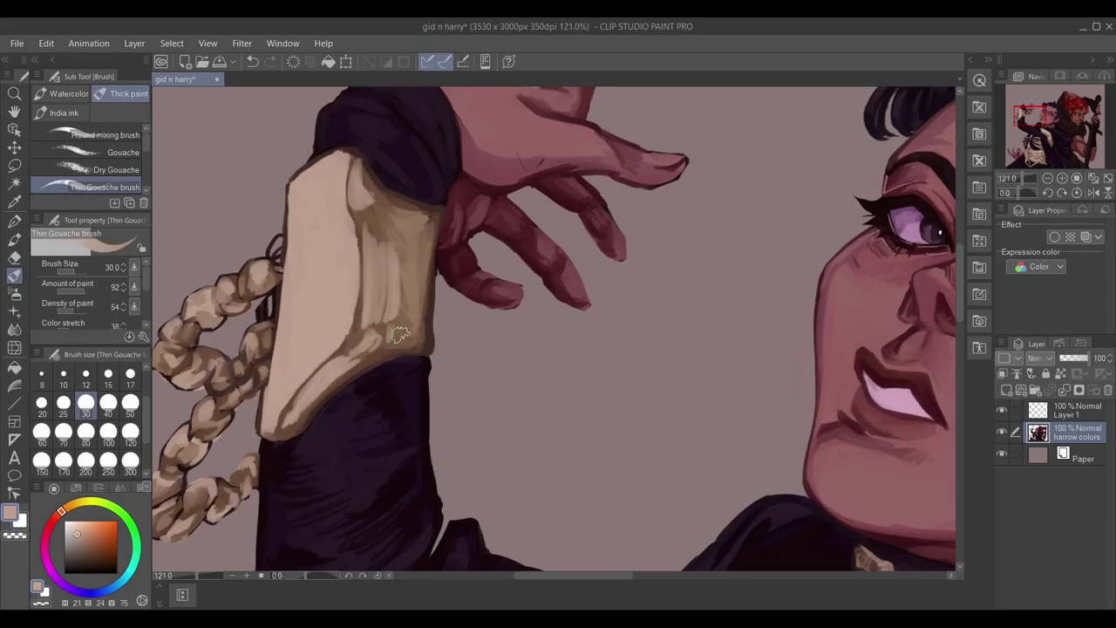
Add vertical highlights and brown shadow streaks along the bone guard's length.
drag(410, 201, 418, 305)
drag(419, 244, 423, 344)
alt+click(384, 340)
drag(340, 153, 331, 248)
drag(323, 210, 321, 363)
drag(345, 152, 349, 249)
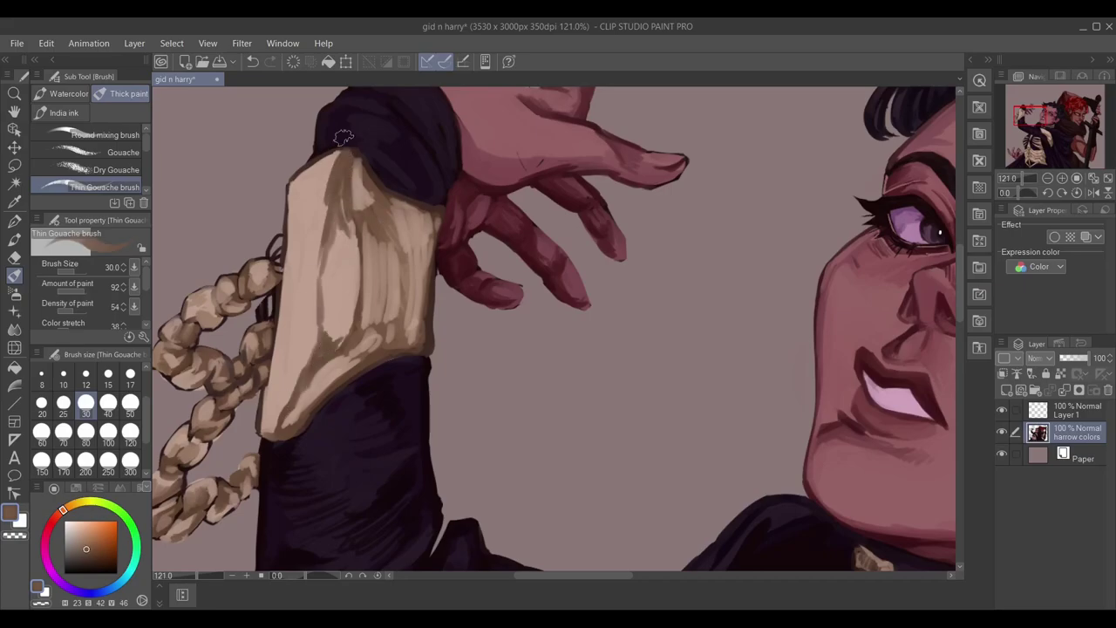
drag(348, 201, 349, 314)
drag(340, 236, 336, 345)
mouse_move(322, 200)
mouse_down()
mouse_move(322, 266)
mouse_move(358, 309)
mouse_up()
Define the bone guard's edges and inner ridges with a sampled dark tone at brush size 10.
alt+click(318, 157)
key(bracketleft)
key(bracketleft)
key(bracketleft)
key(bracketleft)
key(bracketleft)
key(bracketleft)
mouse_move(358, 161)
mouse_down()
mouse_move(367, 218)
mouse_move(402, 253)
mouse_up()
drag(362, 213, 359, 292)
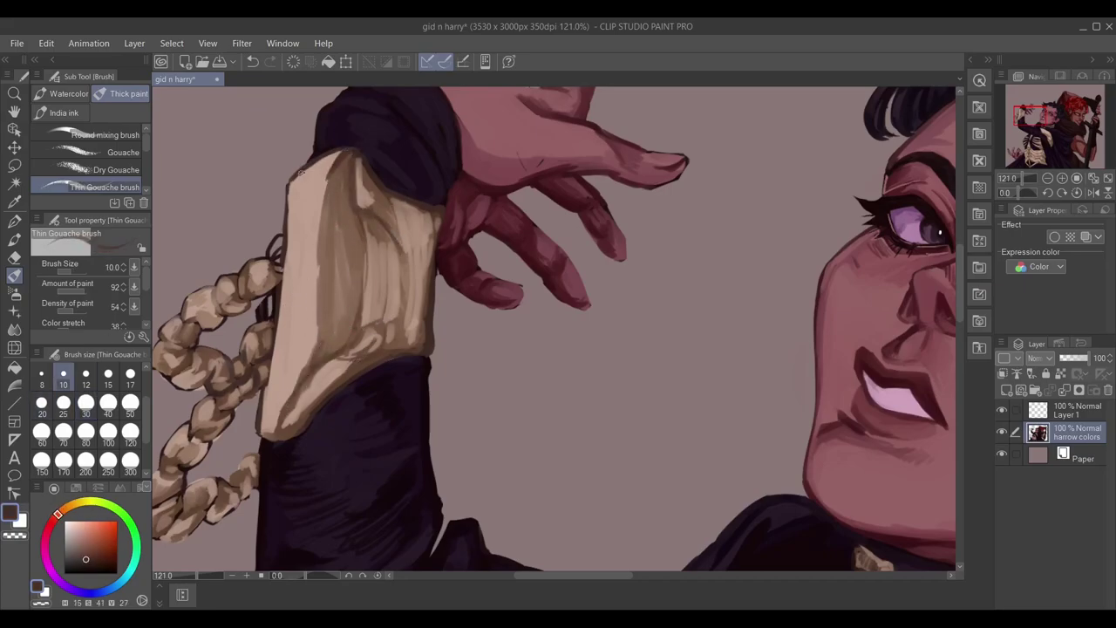
drag(265, 388, 297, 417)
drag(323, 170, 332, 244)
mouse_move(360, 225)
mouse_down()
mouse_move(362, 272)
mouse_move(336, 327)
mouse_up()
drag(501, 347, 555, 330)
Block in a row of dark round beads across the bone guard at brush size 25.
click(63, 403)
click(334, 237)
click(366, 231)
click(388, 228)
click(417, 237)
click(443, 246)
click(462, 253)
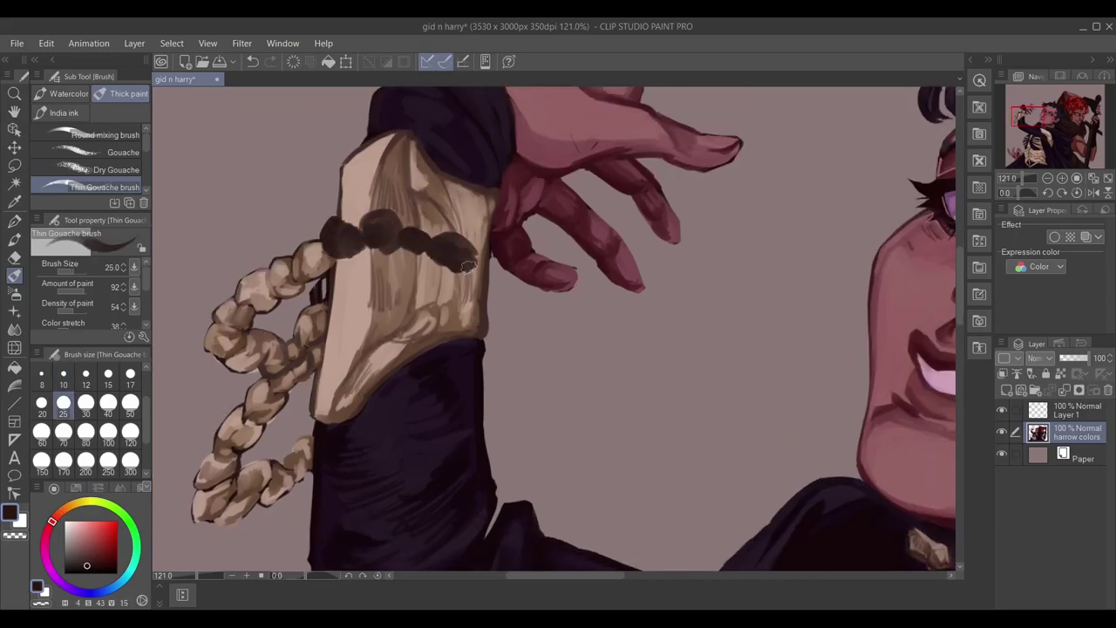
click(484, 255)
click(505, 251)
Paint sampled bone tones over the dark beads crossing the bone guard.
alt+click(489, 277)
mouse_move(332, 243)
mouse_down()
mouse_move(406, 234)
mouse_move(457, 264)
mouse_move(502, 262)
mouse_up()
alt+click(497, 218)
drag(332, 231, 510, 266)
Refine the crossing beads and deepen shadows on the hanging strand at brush size 15.
click(109, 384)
alt+click(332, 228)
drag(324, 228, 366, 225)
mouse_move(440, 254)
mouse_down()
mouse_move(504, 245)
mouse_move(500, 270)
mouse_up()
alt+click(325, 298)
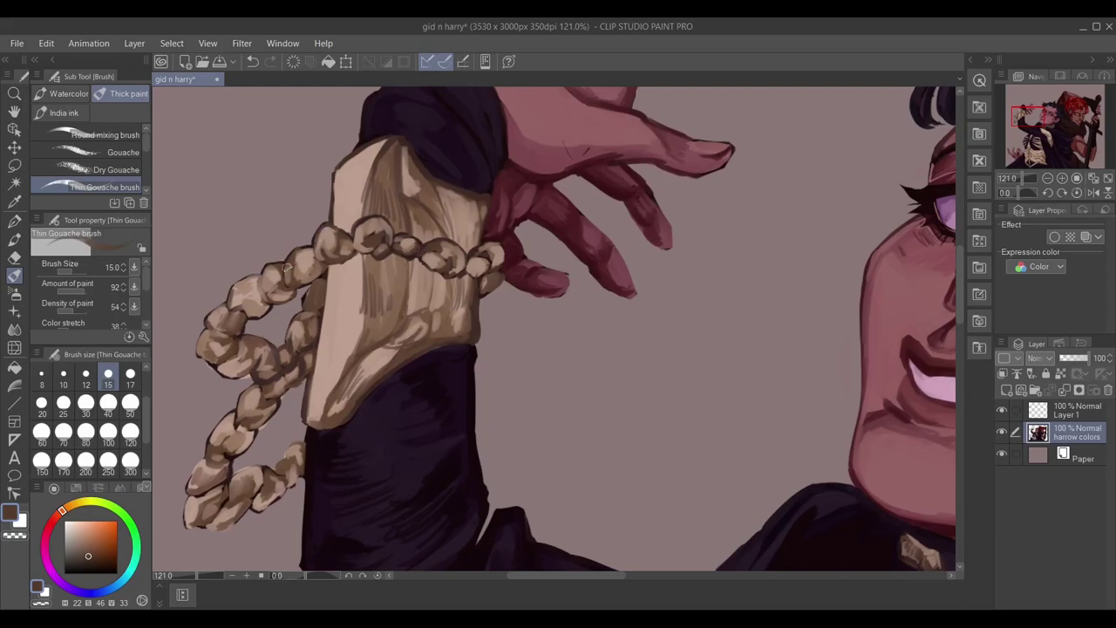
drag(243, 334, 261, 358)
alt+click(270, 384)
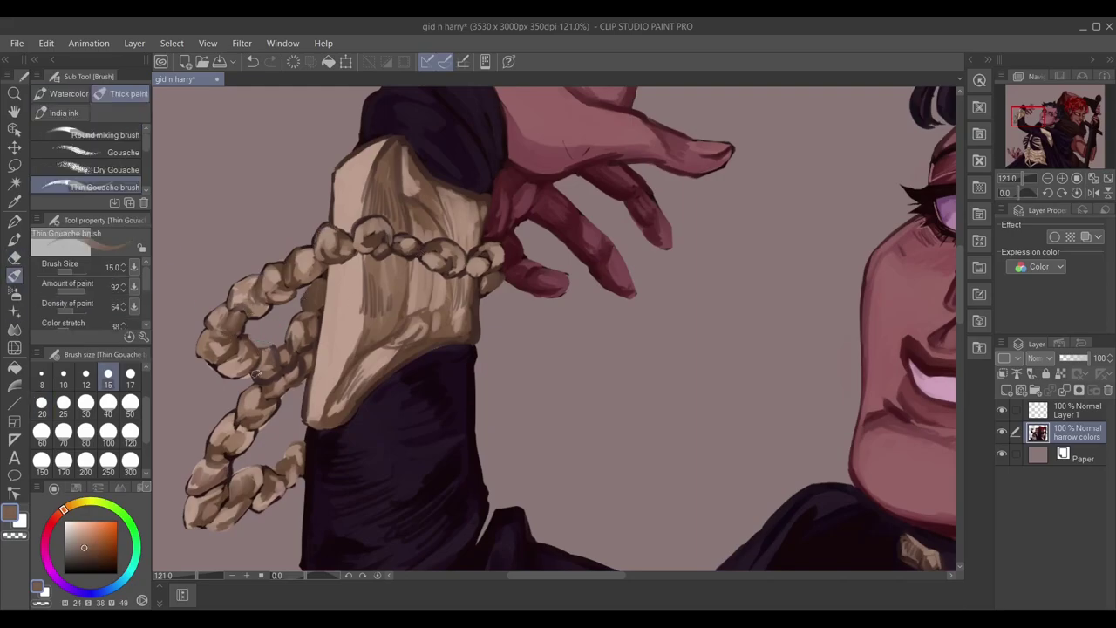
Paint a second row of beads along the bone guard's lower edge with sampled bone tones at brush size 25.
scroll(375, 323, down, 2)
alt+click(375, 419)
click(63, 403)
drag(332, 432, 460, 320)
alt+click(378, 408)
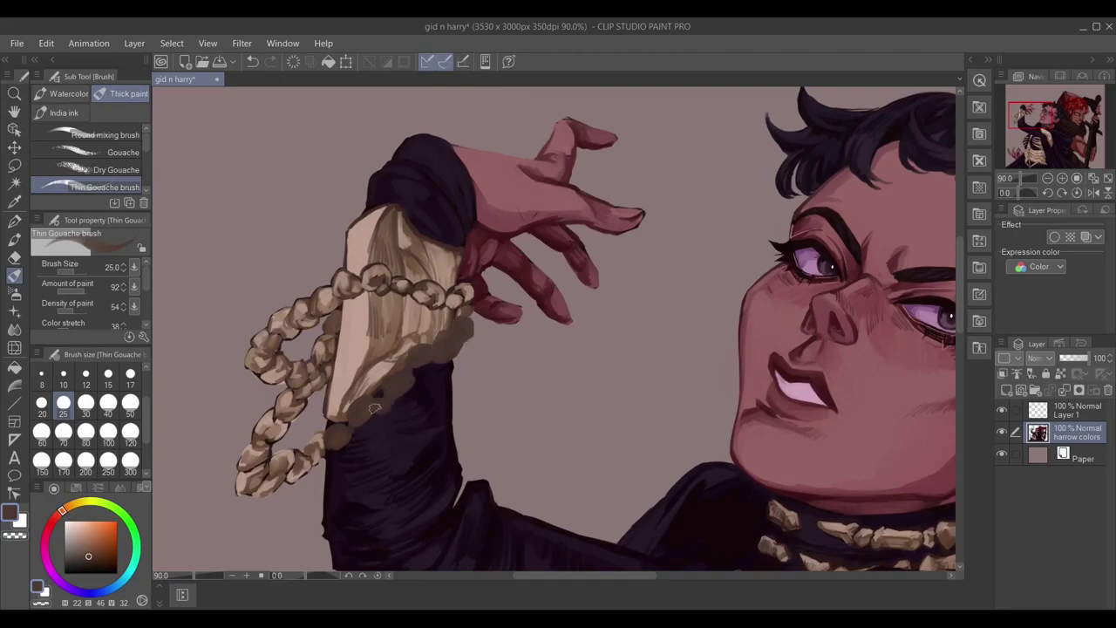
alt+click(319, 314)
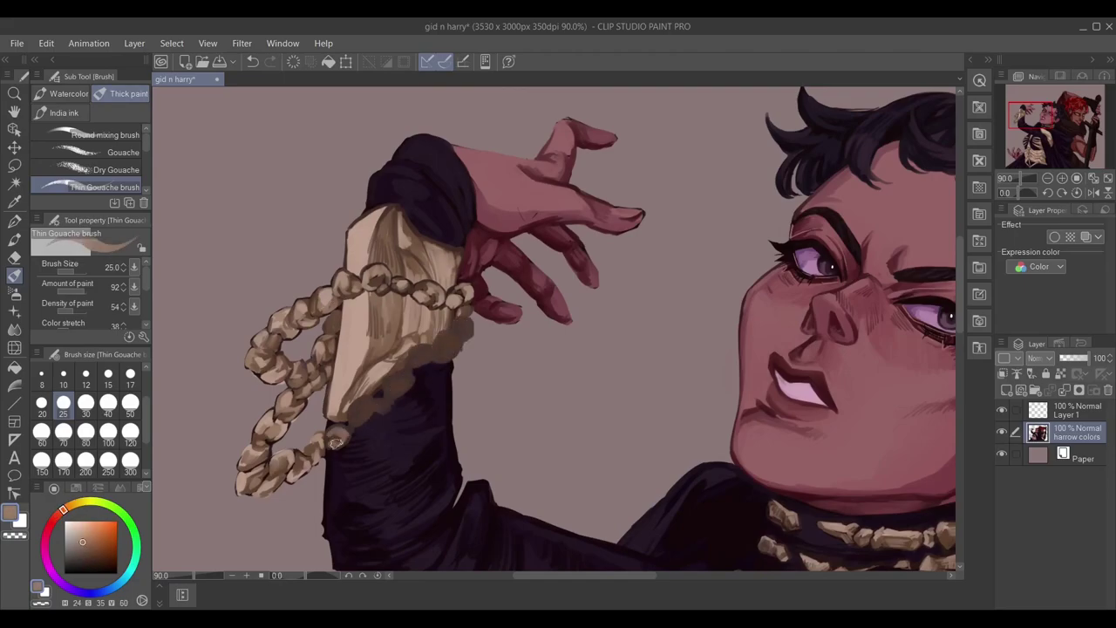
alt+click(443, 362)
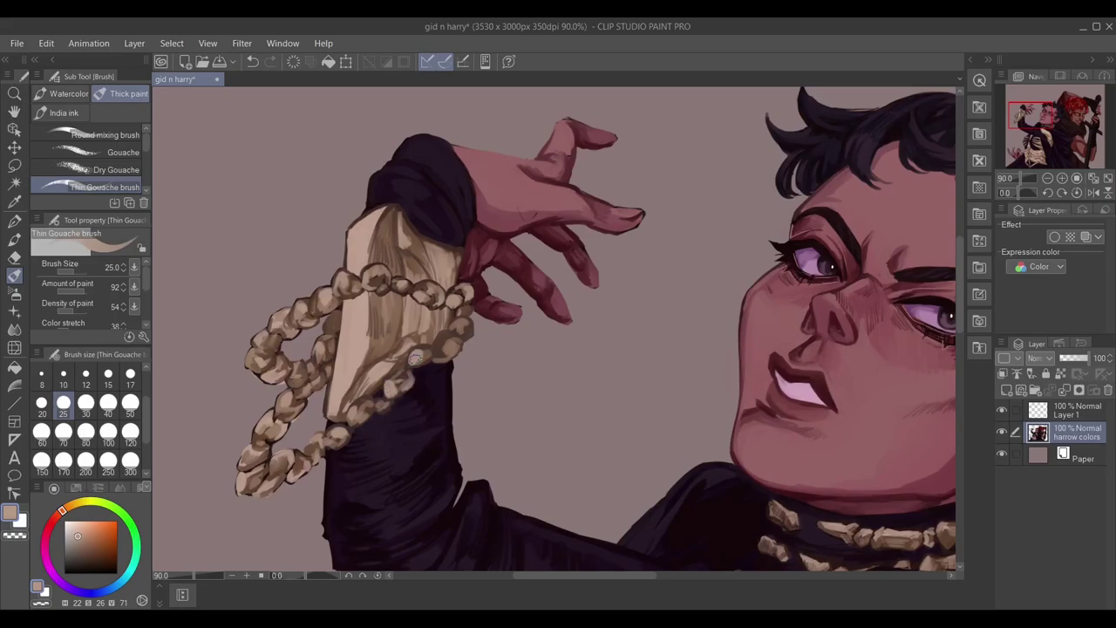
alt+click(460, 327)
Erase the outer sketch lines around the lowered hand's fingers and wrist with the hard eraser at size 20.
scroll(324, 187, down, 5)
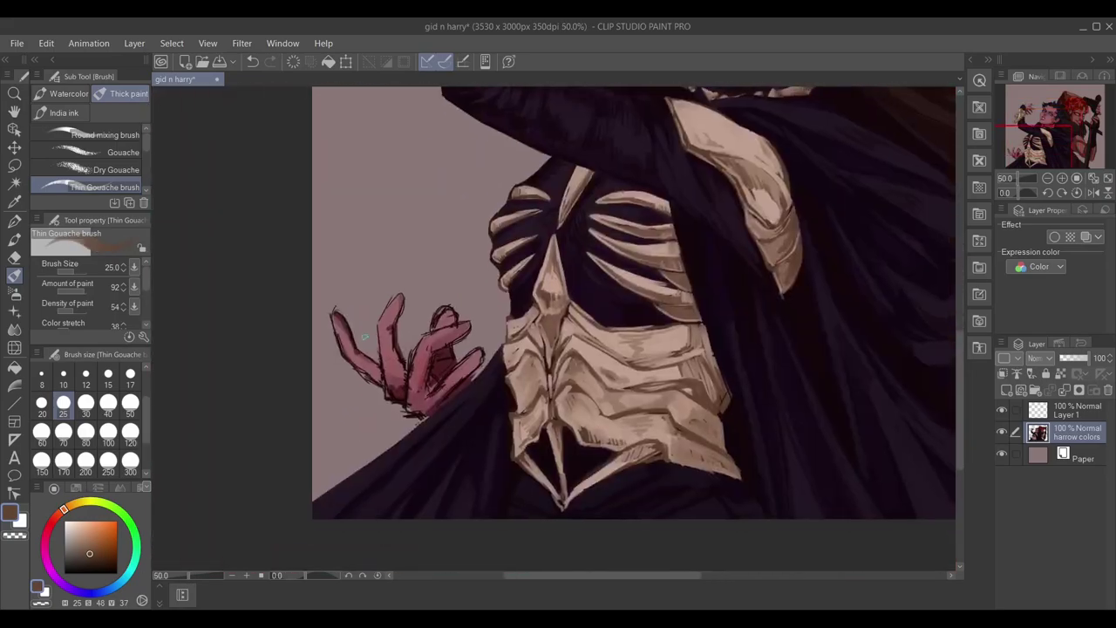
key(e)
drag(294, 290, 385, 434)
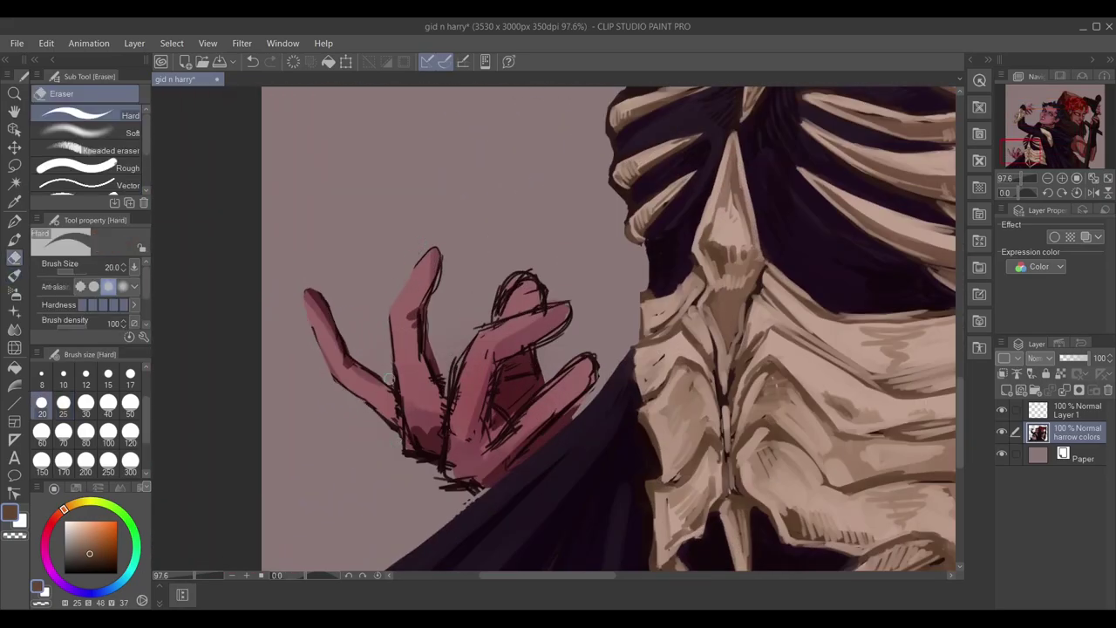
drag(441, 273, 432, 362)
drag(497, 316, 548, 294)
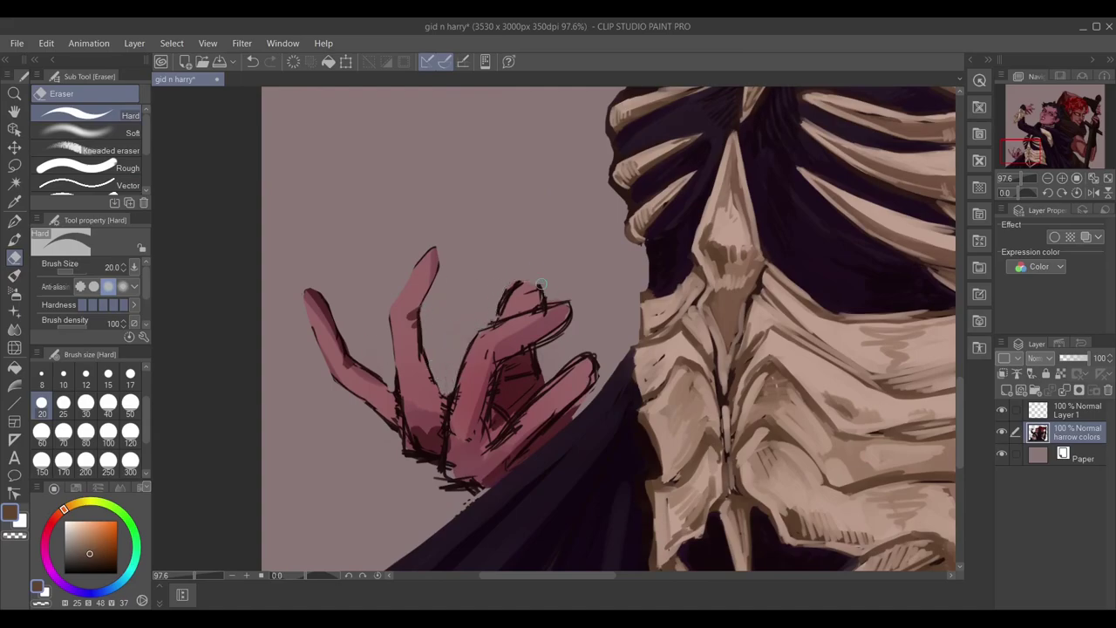
drag(596, 357, 572, 415)
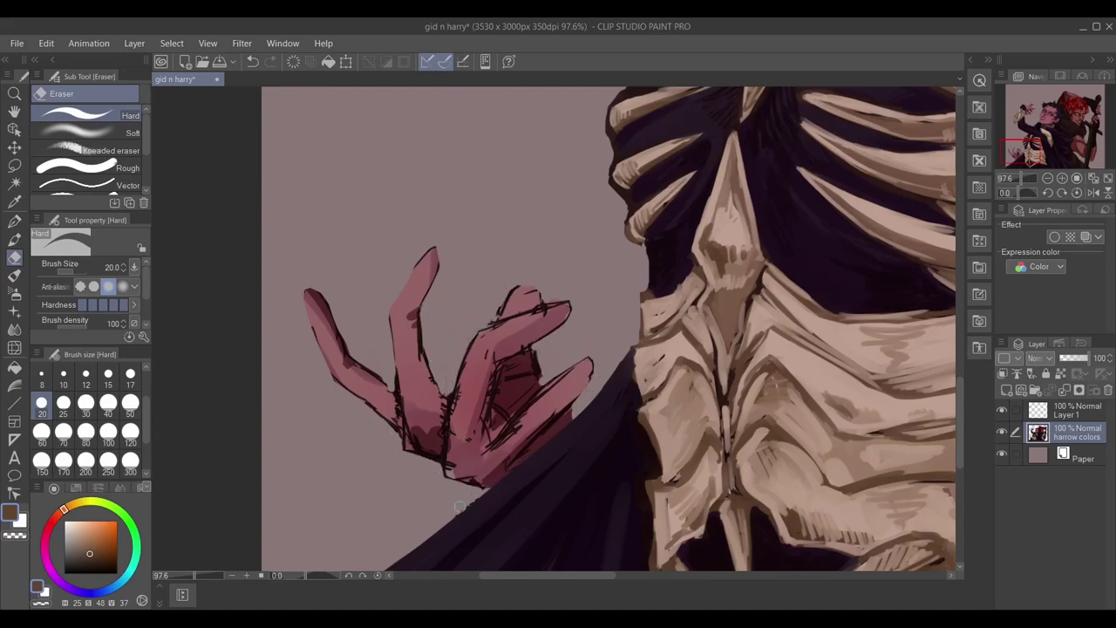
Paint over the sketch lines inside the lowered hand's fingers with sampled skin tones at brush size 25.
key(b)
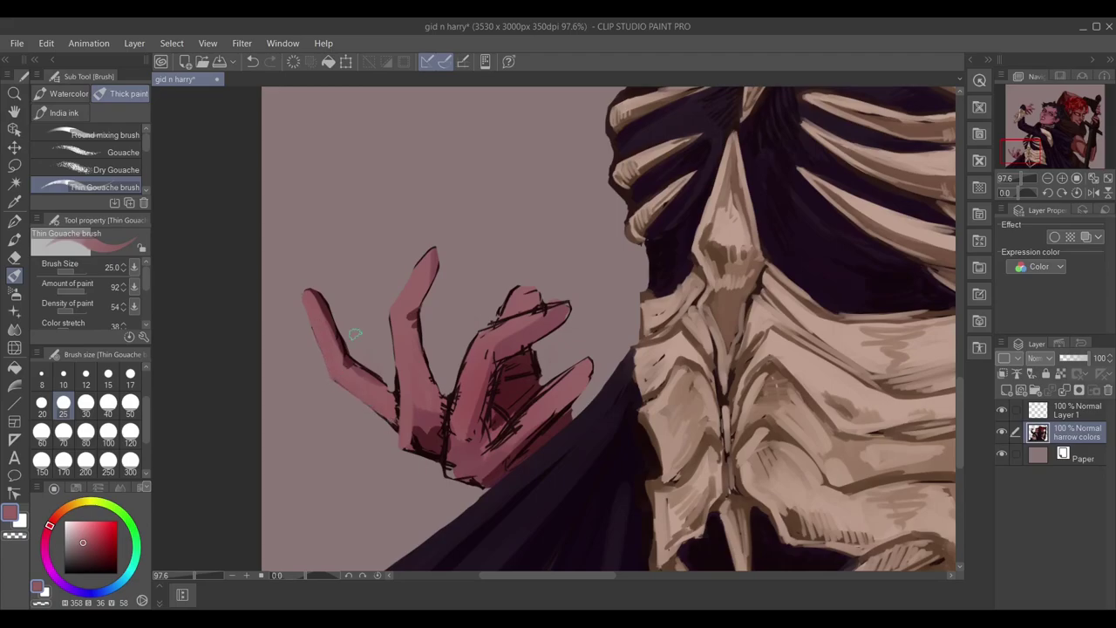
mouse_move(558, 309)
mouse_down()
mouse_move(454, 462)
mouse_move(558, 384)
mouse_move(523, 436)
mouse_up()
alt+click(479, 455)
drag(521, 334, 485, 418)
drag(431, 254, 426, 393)
mouse_move(310, 294)
mouse_down()
mouse_move(358, 375)
mouse_move(401, 410)
mouse_up()
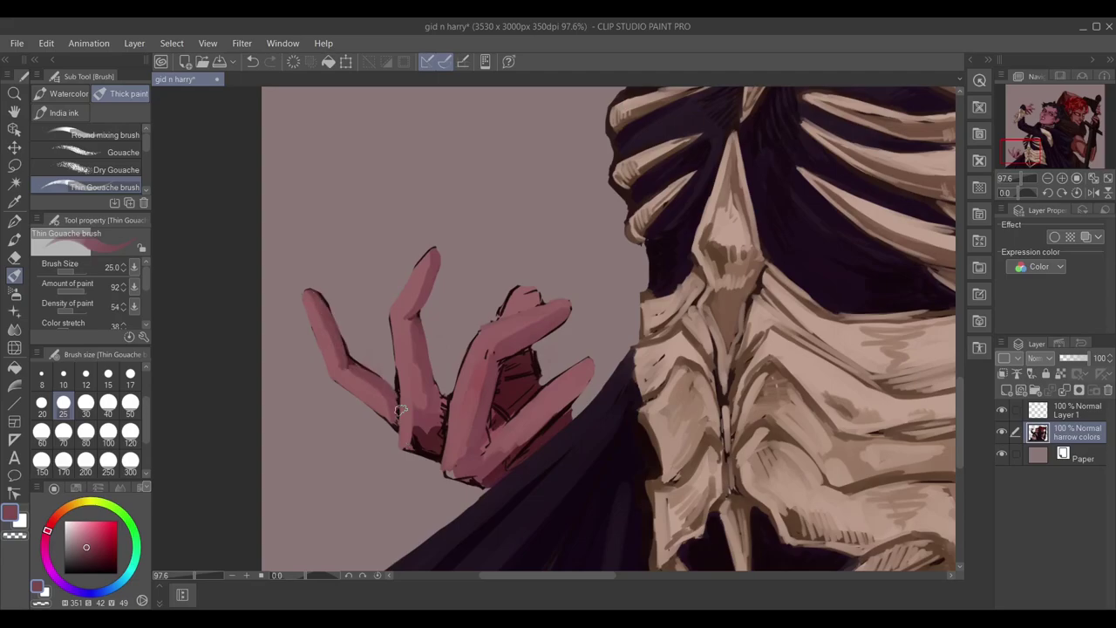
Paint over the sketch lines on the lowered hand's knuckles and finger bases with sampled skin and dark red tones at brush size 25.
alt+click(441, 414)
drag(364, 373, 397, 421)
alt+click(490, 426)
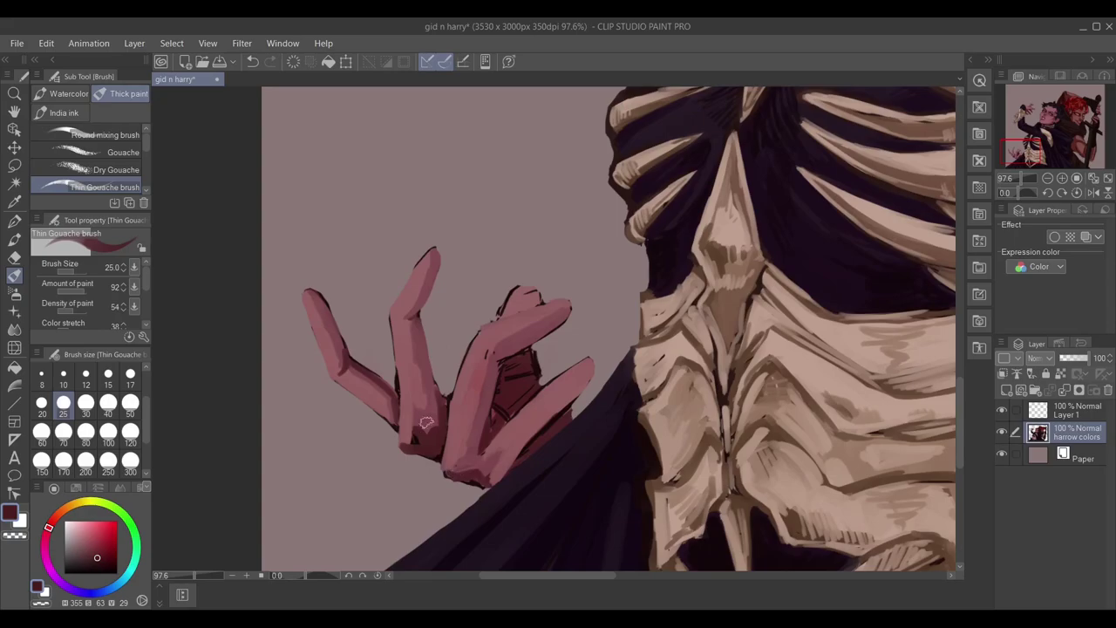
alt+click(427, 429)
alt+click(486, 471)
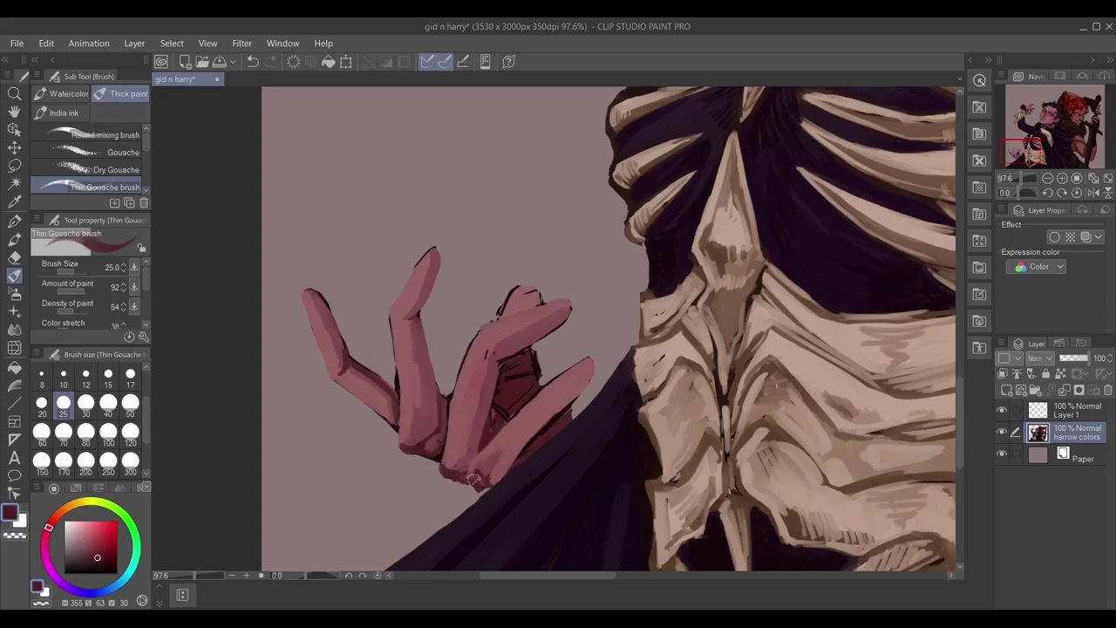
alt+click(425, 375)
Erase stray sketch lines around the lowered hand's fingertips with the hard eraser at size 20 and repaint its lower knuckles with sampled skin tone.
key(e)
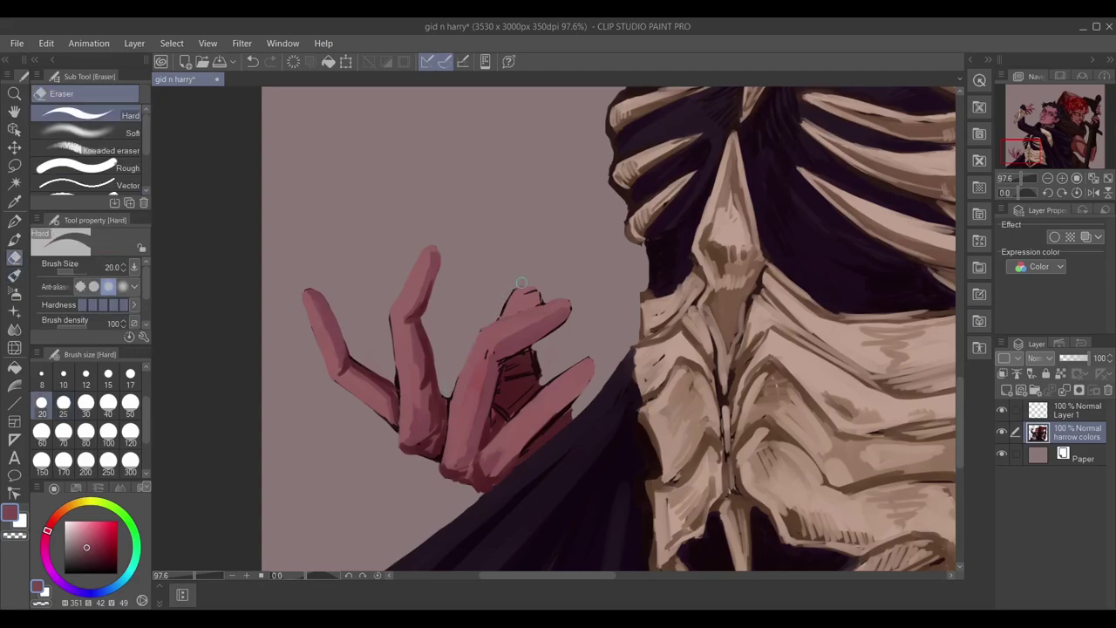
key(b)
key(e)
key(b)
alt+click(483, 446)
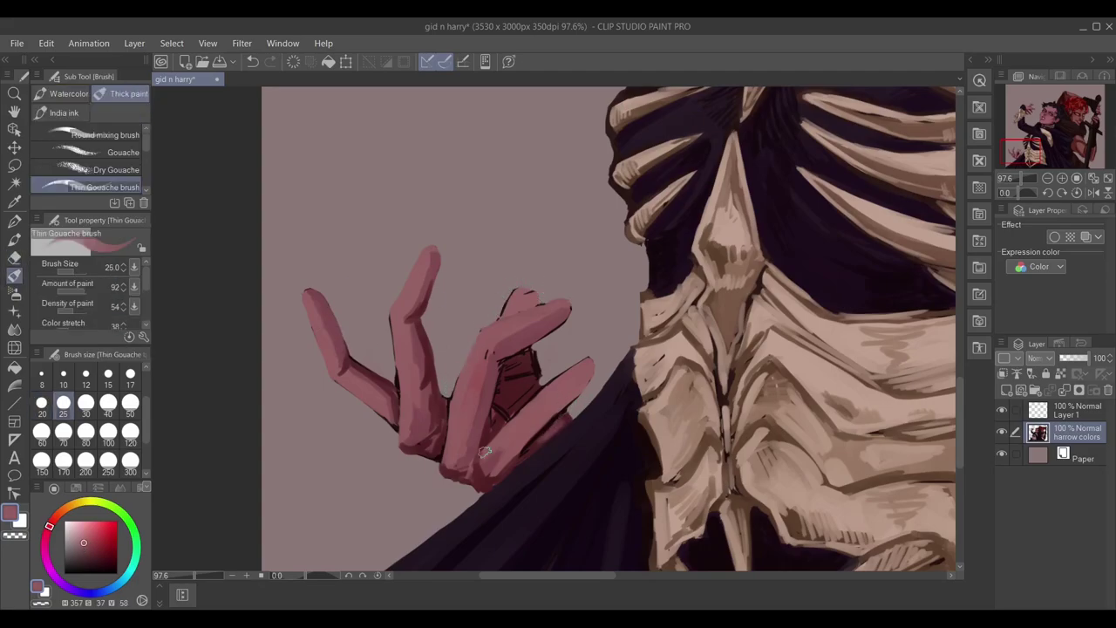
mouse_move(449, 430)
mouse_down()
mouse_move(438, 471)
mouse_move(480, 489)
mouse_up()
Outline the lowered hand's fingers and knuckles with a sampled near-black red using the Thin Gouache brush at size 12.
alt+click(513, 384)
key(bracketleft)
key(bracketleft)
key(bracketleft)
key(bracketleft)
drag(593, 354, 577, 394)
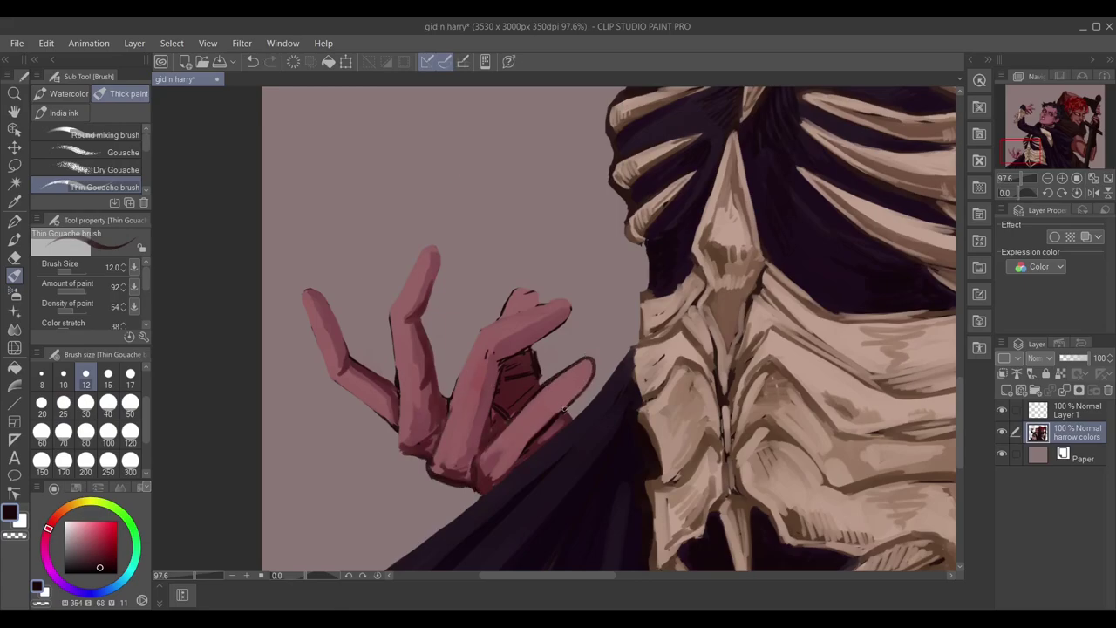
drag(534, 342, 482, 437)
drag(571, 300, 461, 373)
drag(436, 246, 391, 312)
drag(395, 441, 387, 378)
drag(308, 314, 396, 433)
drag(502, 316, 536, 288)
key(e)
key(b)
drag(528, 344, 485, 360)
Shade the lowered hand's palm and the edges of its fingers with a sampled darker skin tone at brush size 20.
alt+click(497, 426)
key(bracketright)
key(bracketright)
key(bracketright)
mouse_move(534, 408)
mouse_down()
mouse_move(505, 377)
mouse_move(509, 398)
mouse_up()
drag(415, 445, 436, 258)
mouse_move(571, 309)
mouse_down()
mouse_move(507, 332)
mouse_move(506, 318)
mouse_move(494, 460)
mouse_move(553, 407)
mouse_move(543, 417)
mouse_move(485, 361)
mouse_up()
Blend lighter sampled skin tones over the lowered hand's fingers and knuckles at brush size 30.
key(bracketright)
key(bracketright)
alt+click(542, 417)
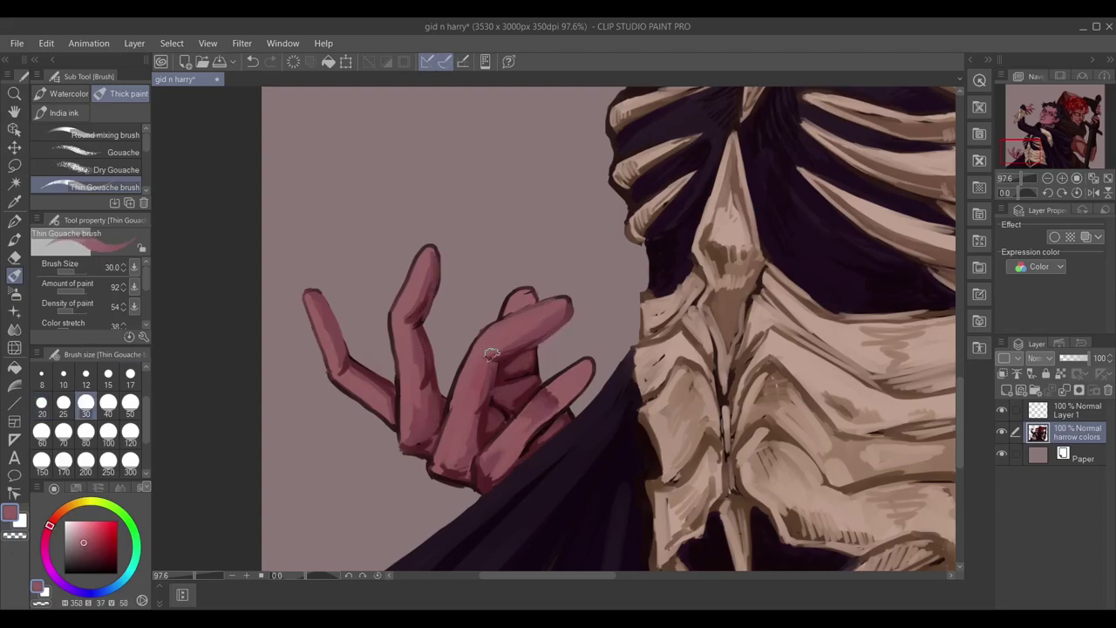
alt+click(448, 449)
alt+click(463, 466)
mouse_move(311, 297)
mouse_down()
mouse_move(343, 374)
mouse_move(387, 419)
mouse_up()
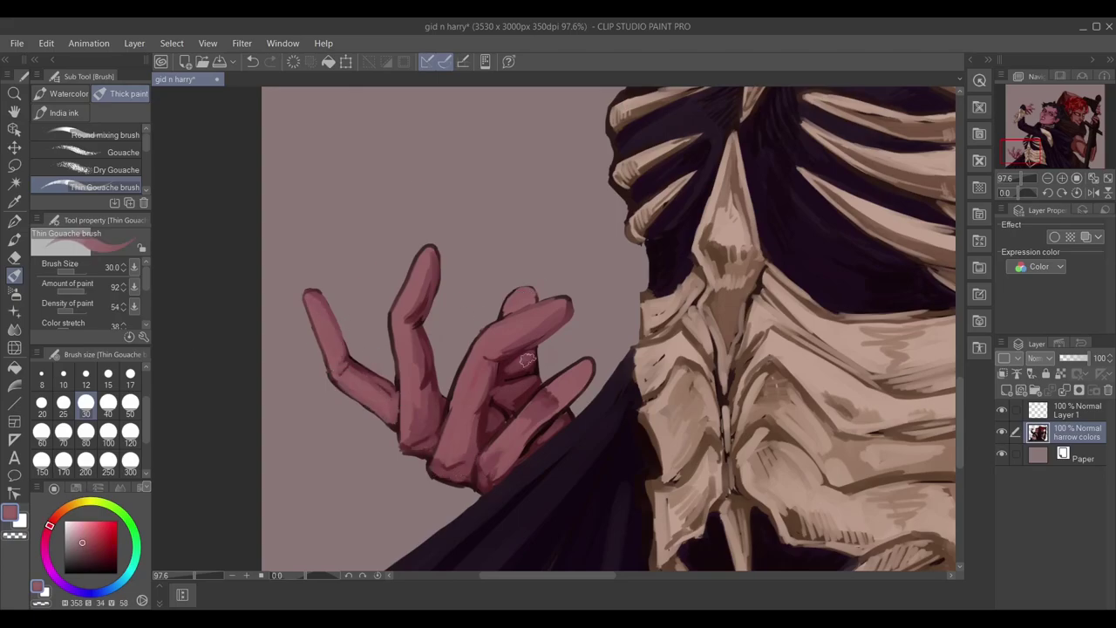
Darken the outlines of the pink hand's fingers with a sampled dark red at brush size 10.
alt+click(572, 307)
key(bracketleft)
key(bracketleft)
key(bracketleft)
key(bracketleft)
key(bracketleft)
key(bracketleft)
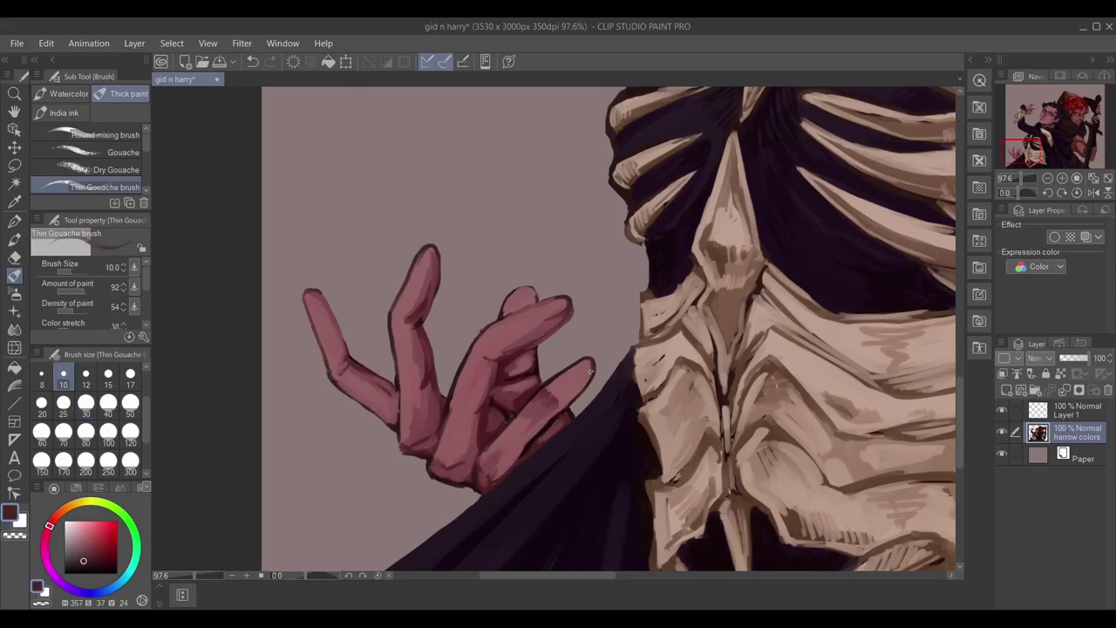
drag(345, 362, 389, 411)
Blend sampled pink skin tone over the hand's fingers with the Thin Gouache brush at size 40.
scroll(537, 430, down, 5)
scroll(537, 430, up, 5)
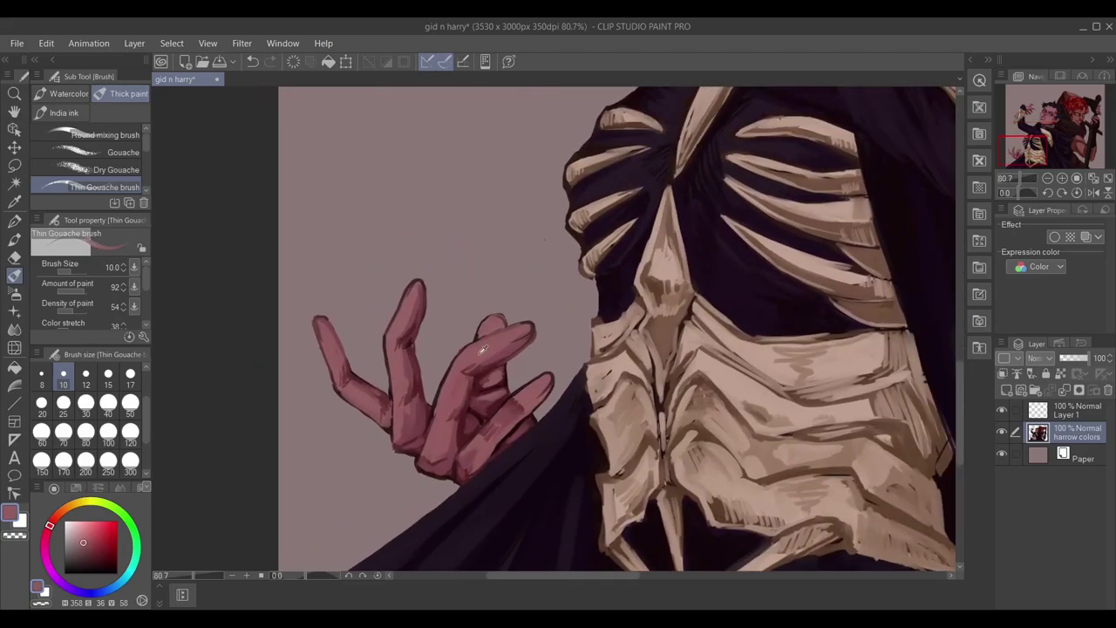
key(bracketright)
key(bracketright)
key(bracketright)
key(bracketright)
key(bracketright)
key(bracketright)
key(bracketright)
alt+click(478, 374)
mouse_move(333, 346)
mouse_down()
mouse_move(380, 410)
mouse_move(399, 247)
mouse_move(348, 408)
mouse_up()
Lasso the whole pink hand and reshape it with Free Transform.
scroll(504, 317, down, 5)
scroll(503, 317, up, 3)
key(m)
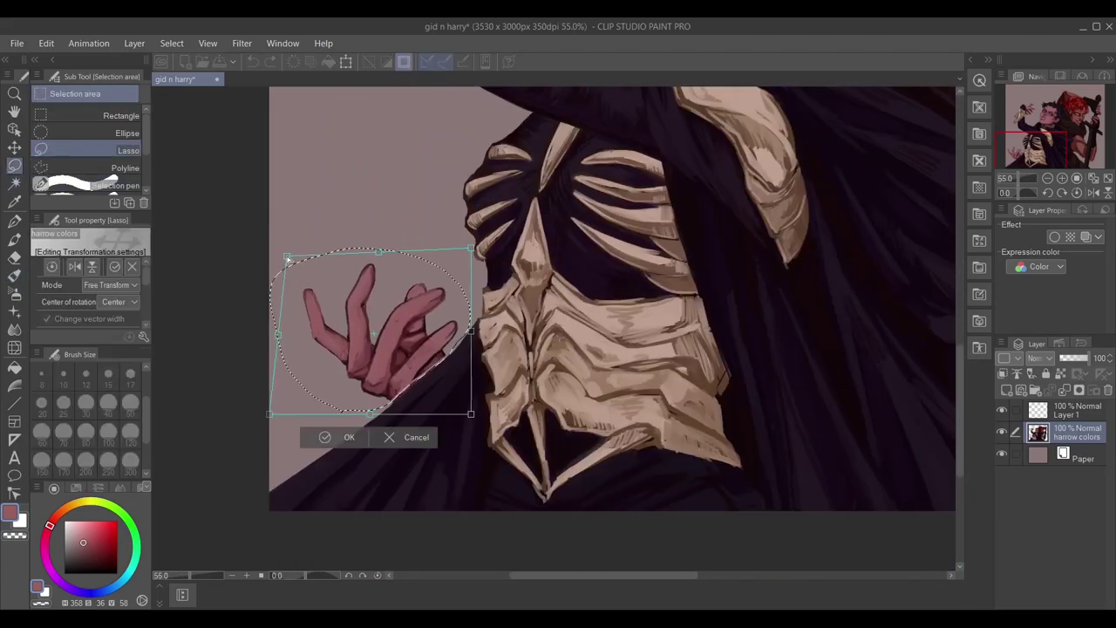
Repaint the white of the red-haired figure's far eye in pale lilac sampled from the dark-haired figure at size 15.
scroll(355, 359, down, 3)
scroll(382, 208, up, 5)
key(b)
alt+click(381, 271)
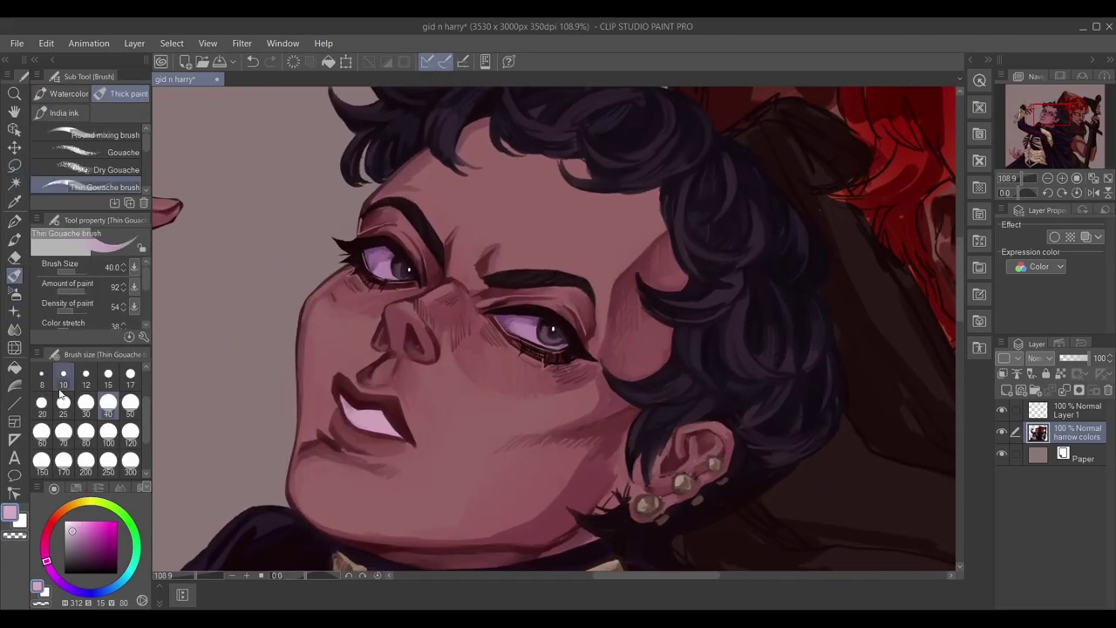
scroll(552, 330, down, 3)
scroll(663, 262, up, 4)
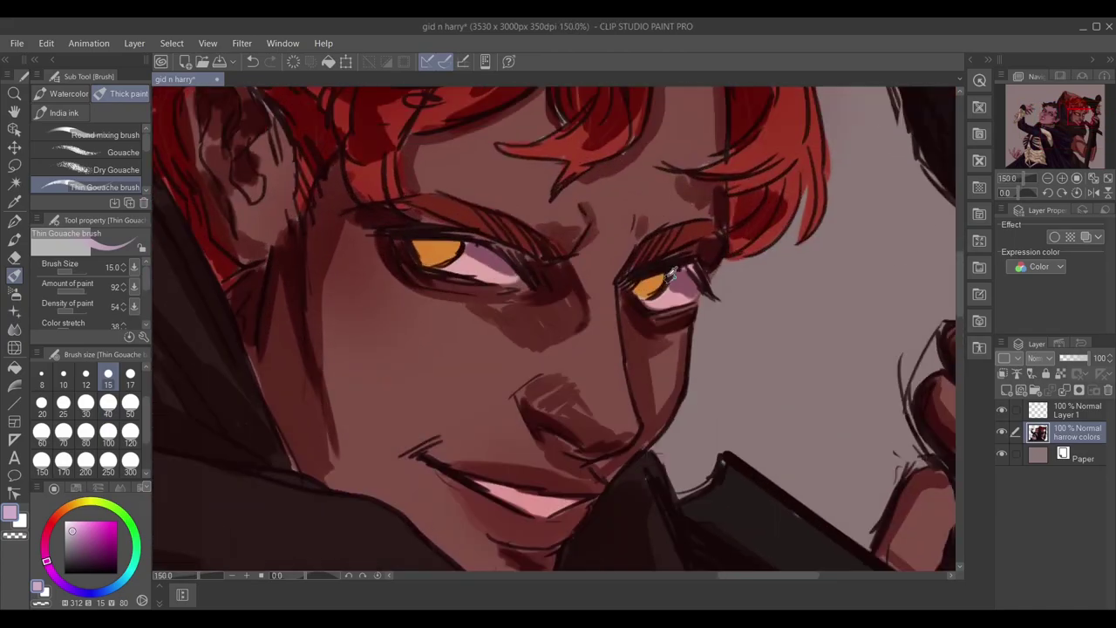
Redefine the far eye's dark lash line and clean up its outer corner and surrounding skin at brush size 10.
alt+click(688, 258)
key(bracketleft)
key(bracketleft)
alt+click(719, 264)
drag(696, 278, 689, 284)
alt+click(711, 299)
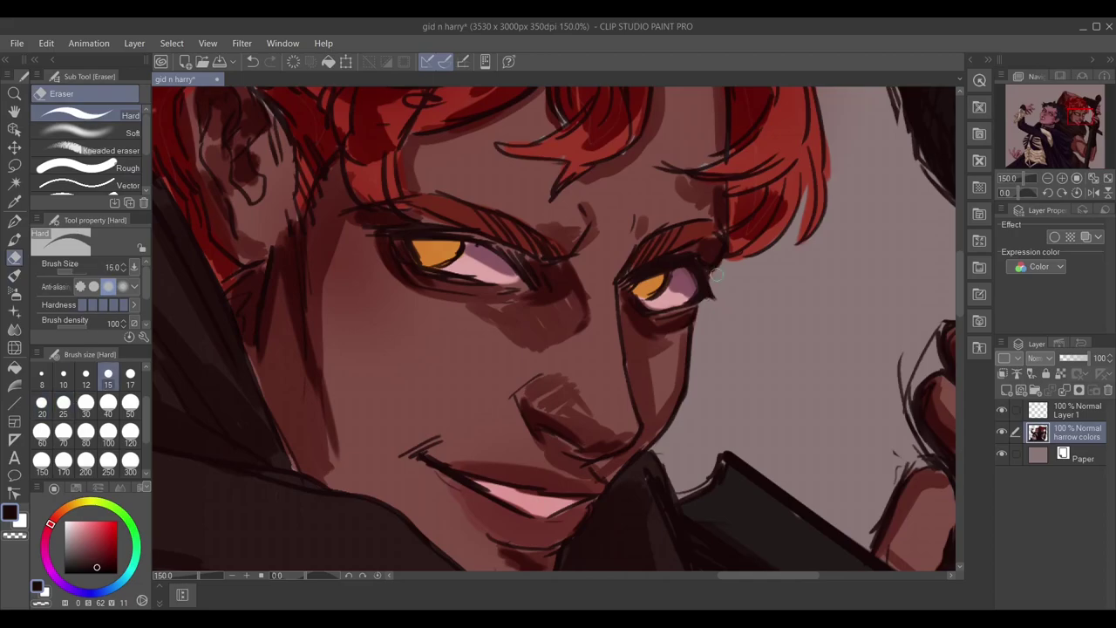
alt+click(683, 254)
alt+click(706, 261)
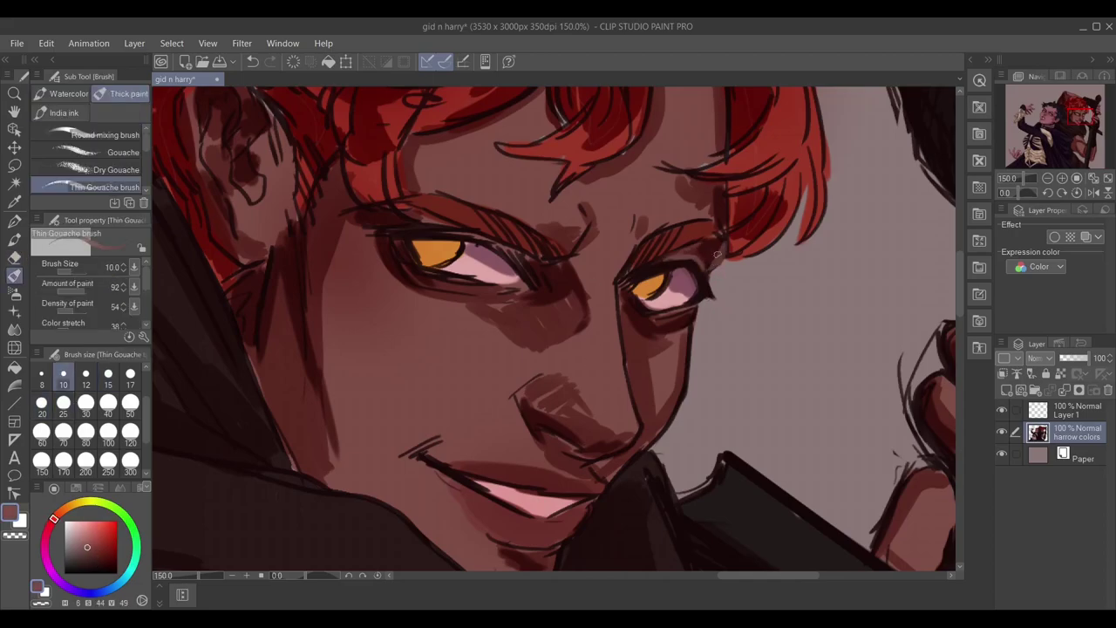
Paint the far eye's iris yellow-orange and shade it with a darker red-brown.
alt+click(654, 284)
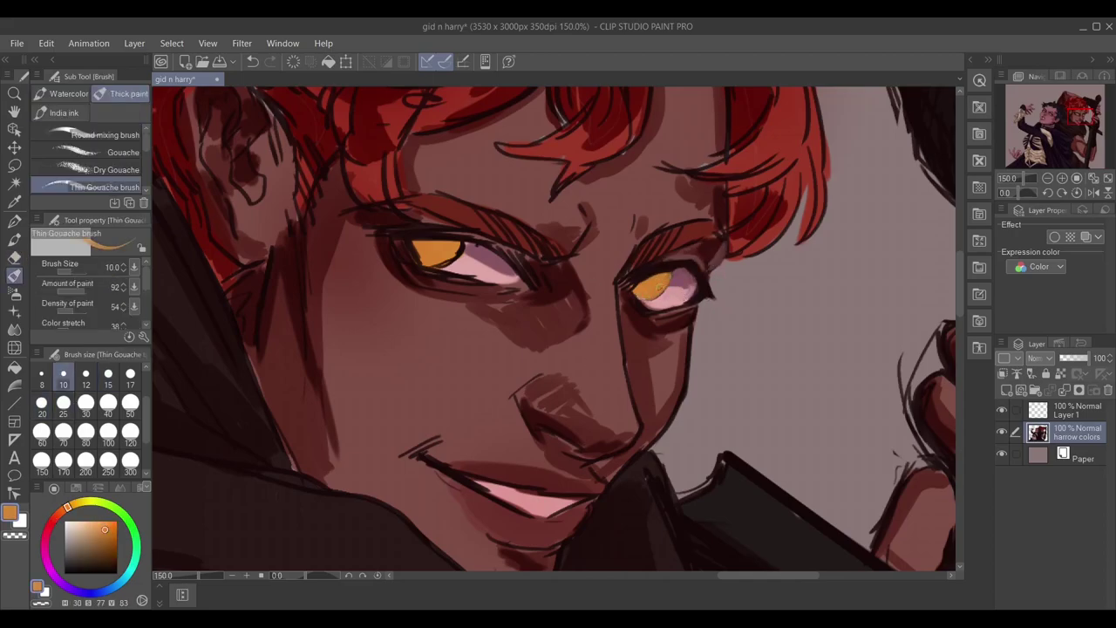
alt+click(667, 276)
click(109, 539)
drag(646, 288, 658, 282)
alt+click(661, 276)
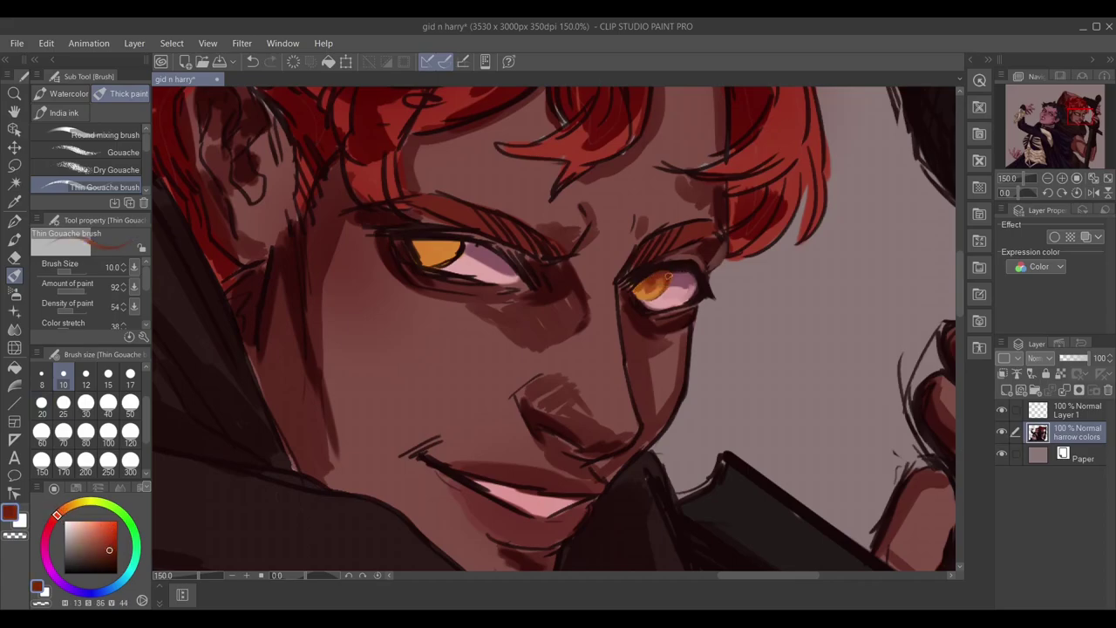
Darken the far eye's lower lid and smooth the skin beneath it with sampled tones.
alt+click(629, 287)
alt+click(634, 300)
drag(653, 305, 681, 320)
alt+click(689, 321)
mouse_move(621, 298)
mouse_down()
mouse_move(664, 337)
mouse_move(624, 301)
mouse_move(691, 331)
mouse_up()
alt+click(648, 370)
alt+click(677, 312)
key(p)
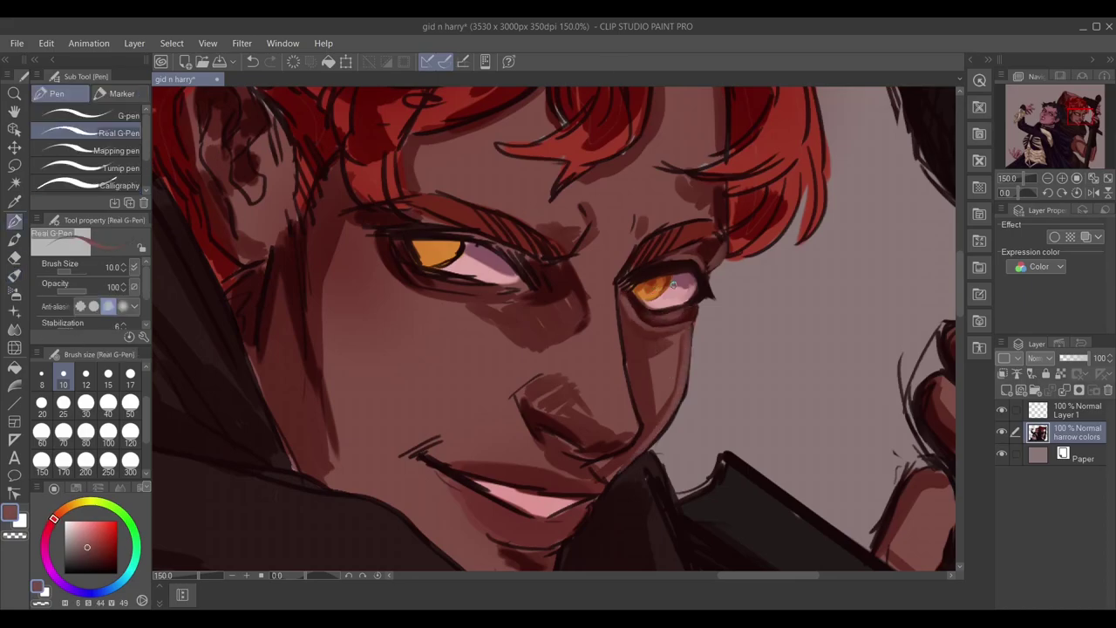
alt+click(657, 273)
key(b)
Paint over the far eyebrow's sketch lines with reddish brown and add dark hair strokes.
alt+click(684, 247)
drag(683, 247, 616, 279)
alt+click(720, 260)
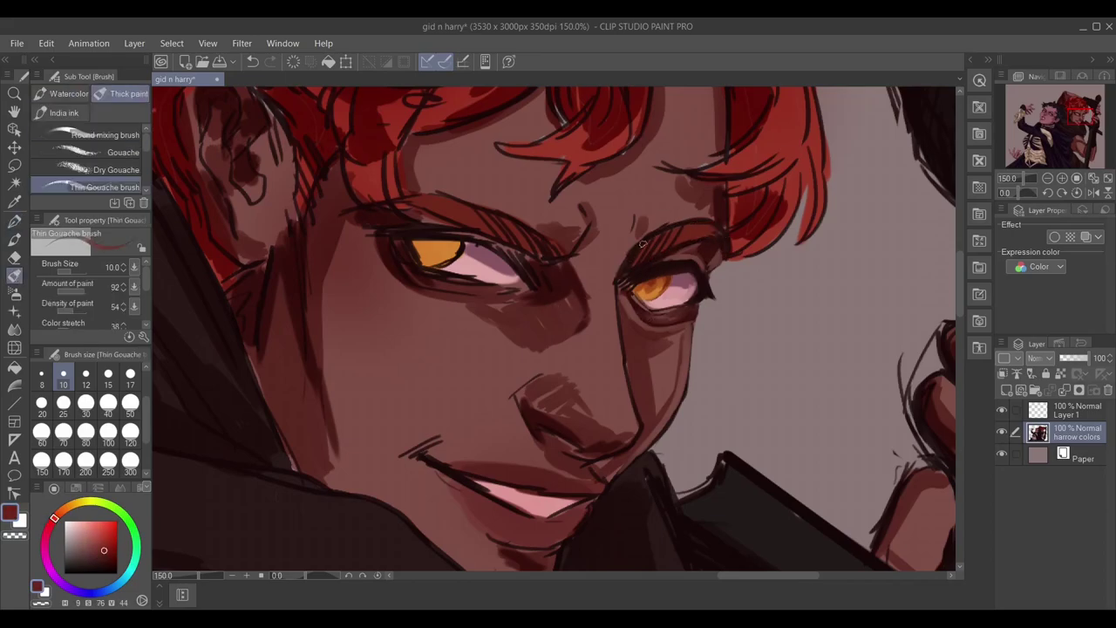
alt+click(672, 255)
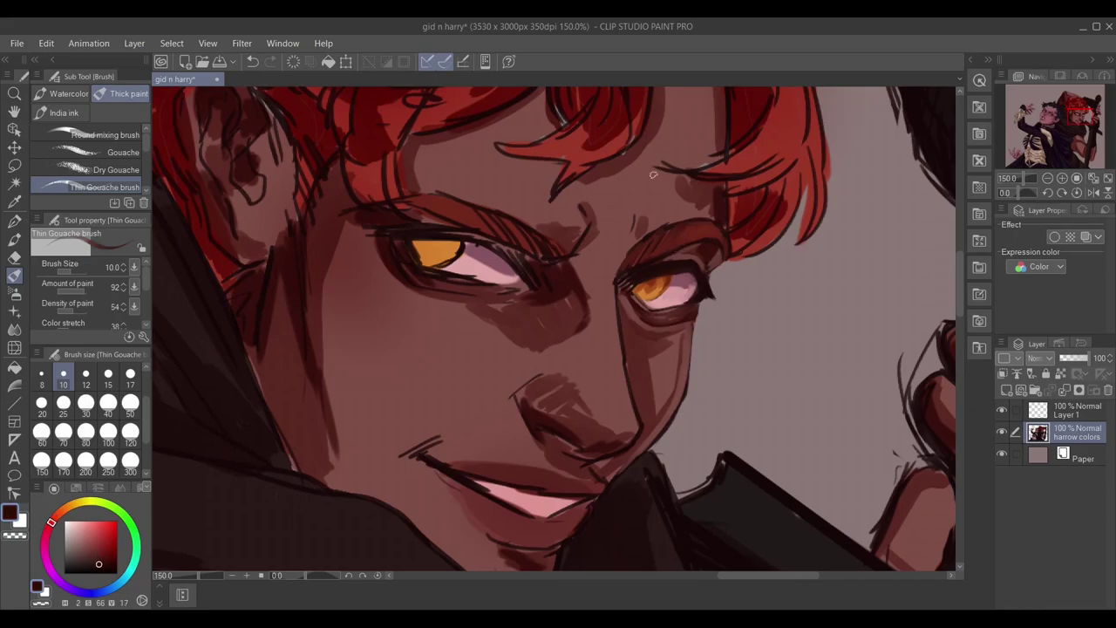
alt+click(669, 251)
Redraw the contour along the far side of the nose in dark red and undo the last stroke.
alt+click(631, 266)
mouse_move(630, 266)
mouse_down()
mouse_move(616, 307)
mouse_move(637, 412)
mouse_up()
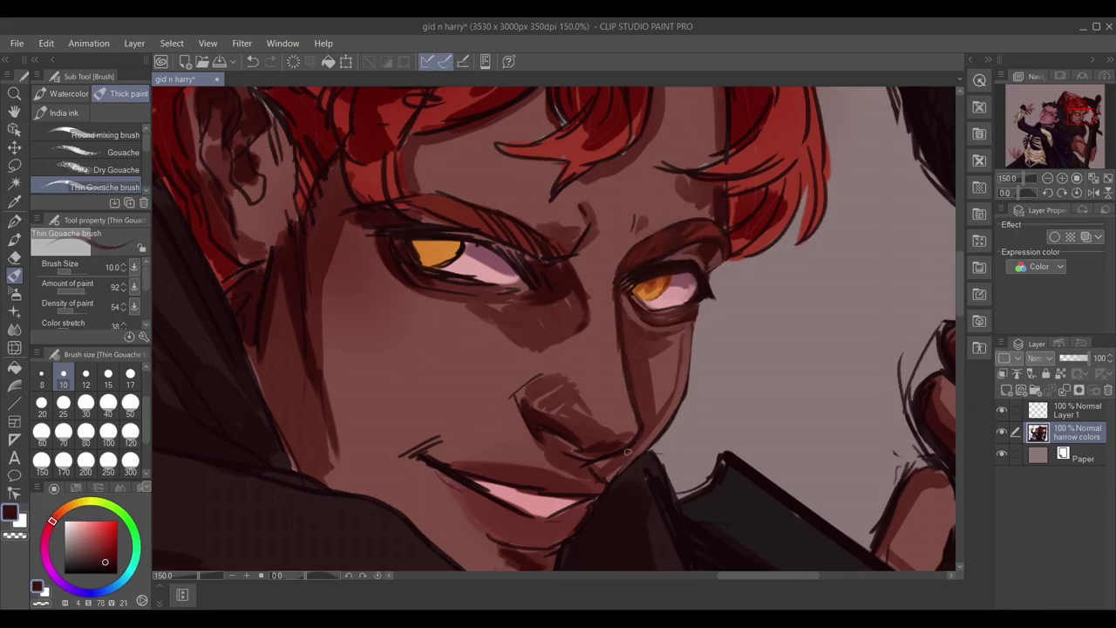
key(ctrl+z)
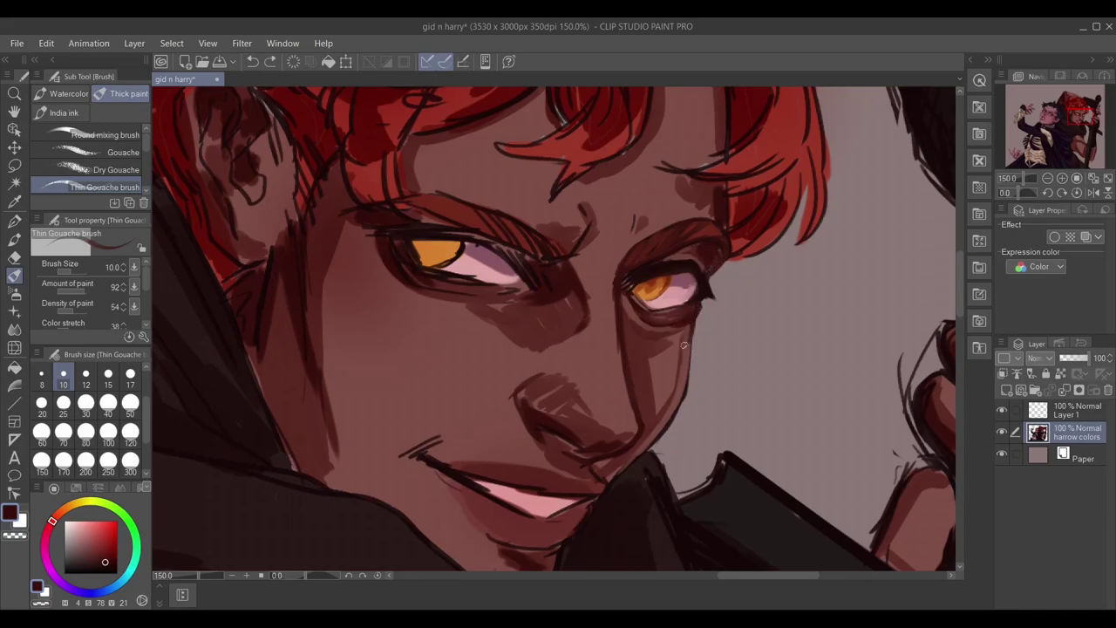
Thicken the near eye's upper lash line and lower lid with dark red strokes.
drag(442, 234, 520, 271)
alt+click(381, 216)
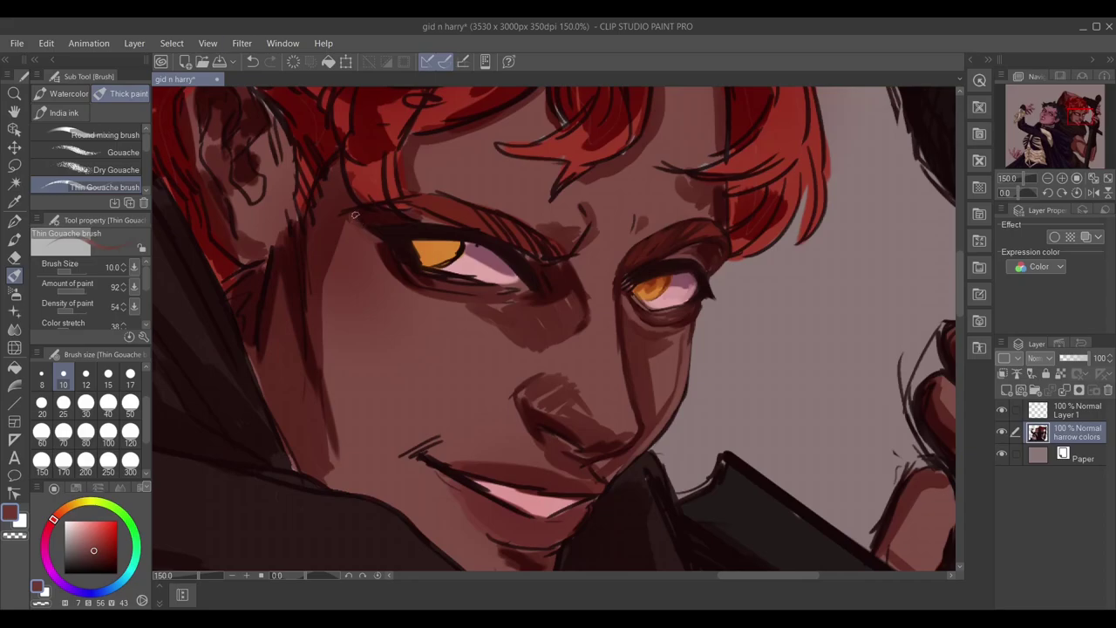
alt+click(532, 269)
mouse_move(410, 275)
mouse_down()
mouse_move(512, 282)
mouse_move(467, 282)
mouse_move(503, 275)
mouse_up()
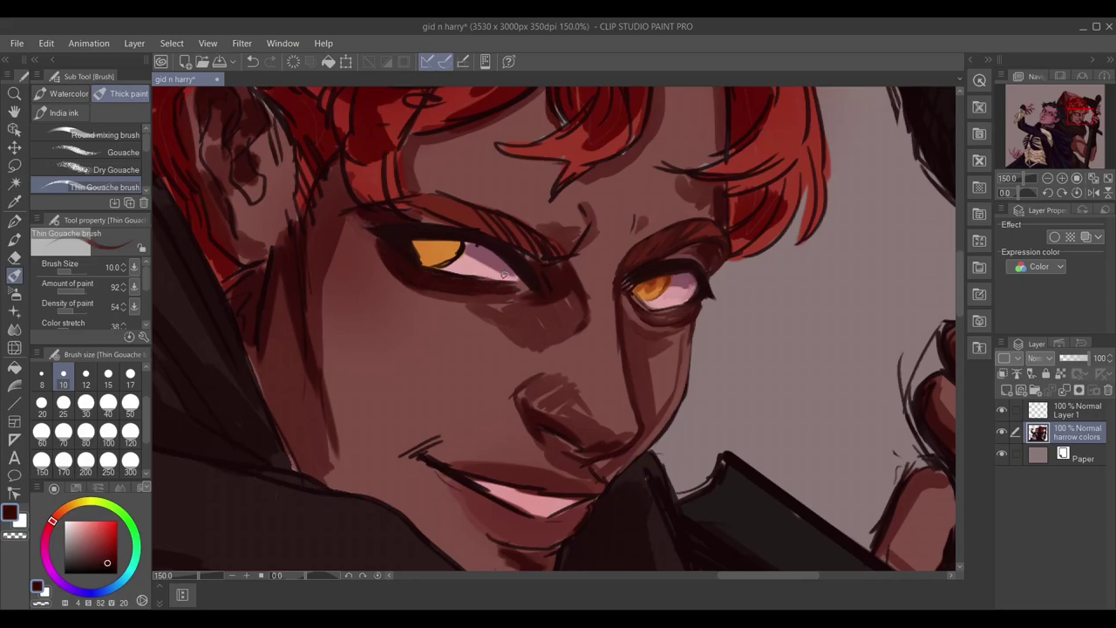
Clean up the near eye's lower lid and inner corner with sampled dark and skin tones.
alt+click(558, 288)
alt+click(471, 278)
drag(435, 283, 506, 270)
alt+click(346, 214)
alt+click(370, 245)
mouse_move(449, 310)
mouse_down()
mouse_move(529, 300)
mouse_move(542, 277)
mouse_up()
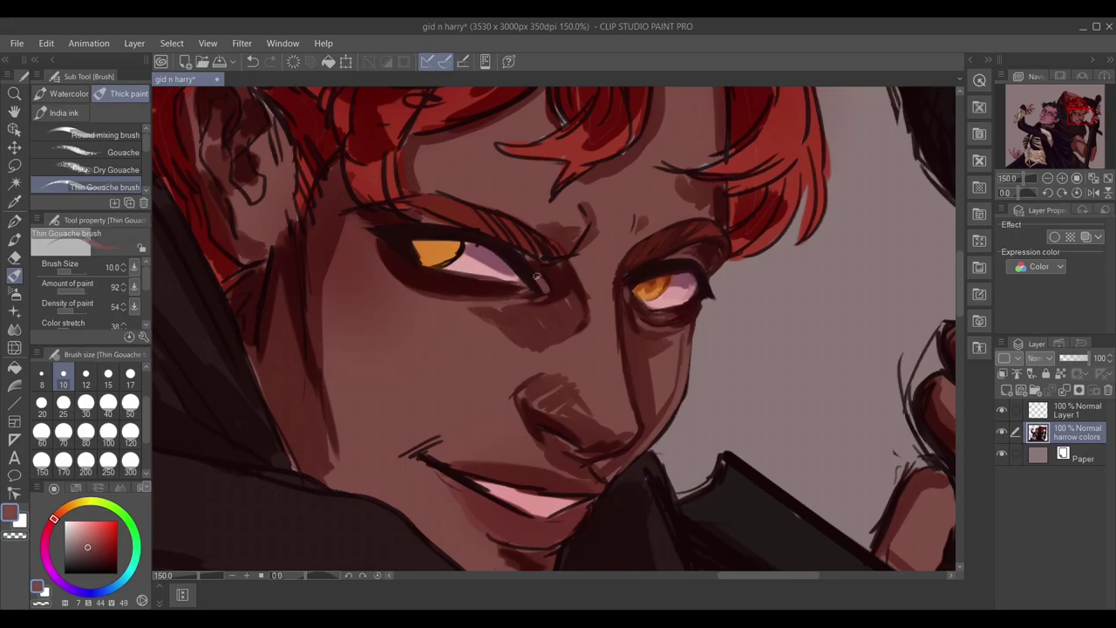
Repaint the white of the near eye with soft lilac shading and cover the iris outline.
alt+click(422, 238)
alt+click(475, 262)
mouse_move(443, 267)
mouse_down()
mouse_move(498, 277)
mouse_move(450, 274)
mouse_move(493, 282)
mouse_move(476, 250)
mouse_move(458, 252)
mouse_move(506, 279)
mouse_up()
alt+click(405, 166)
Shade the near eye's iris with orange and darker orange-brown matching the far eye.
alt+click(450, 251)
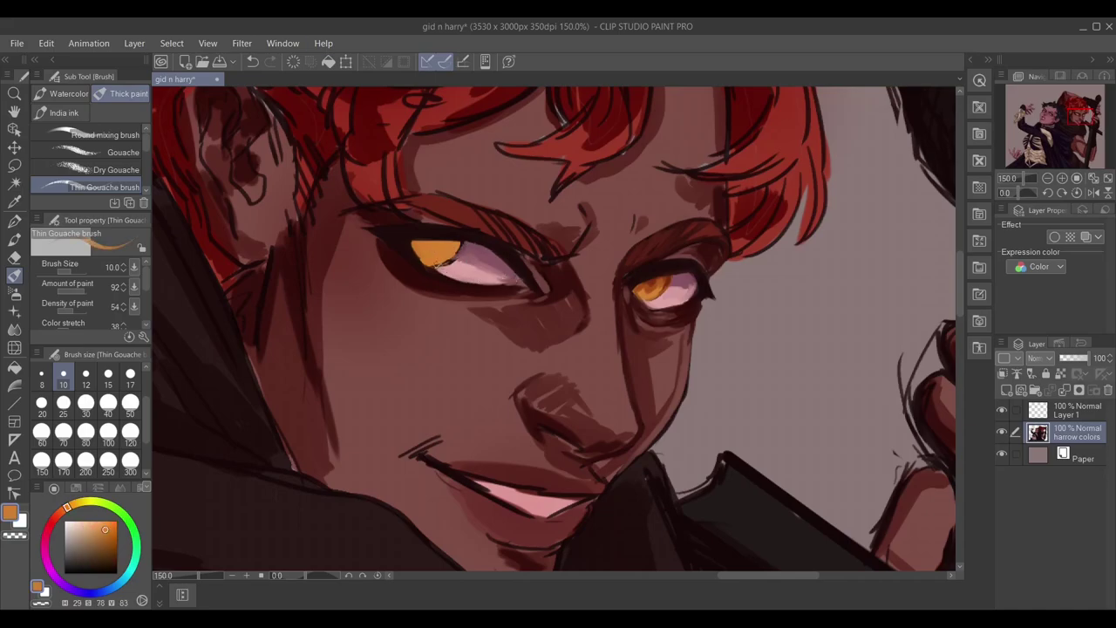
alt+click(652, 289)
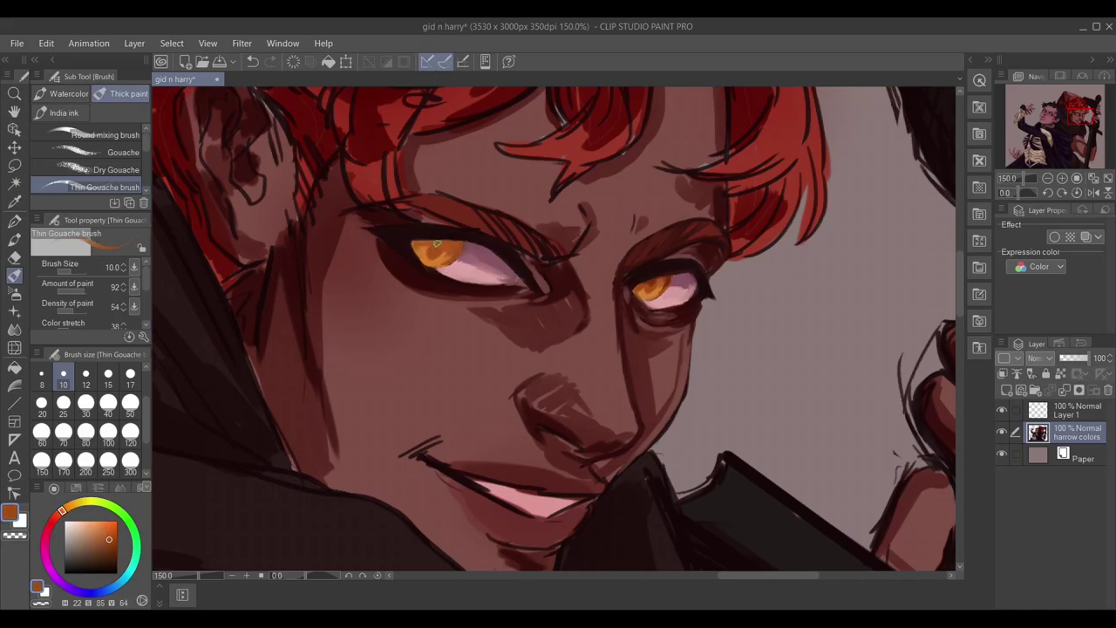
alt+click(431, 265)
alt+click(449, 242)
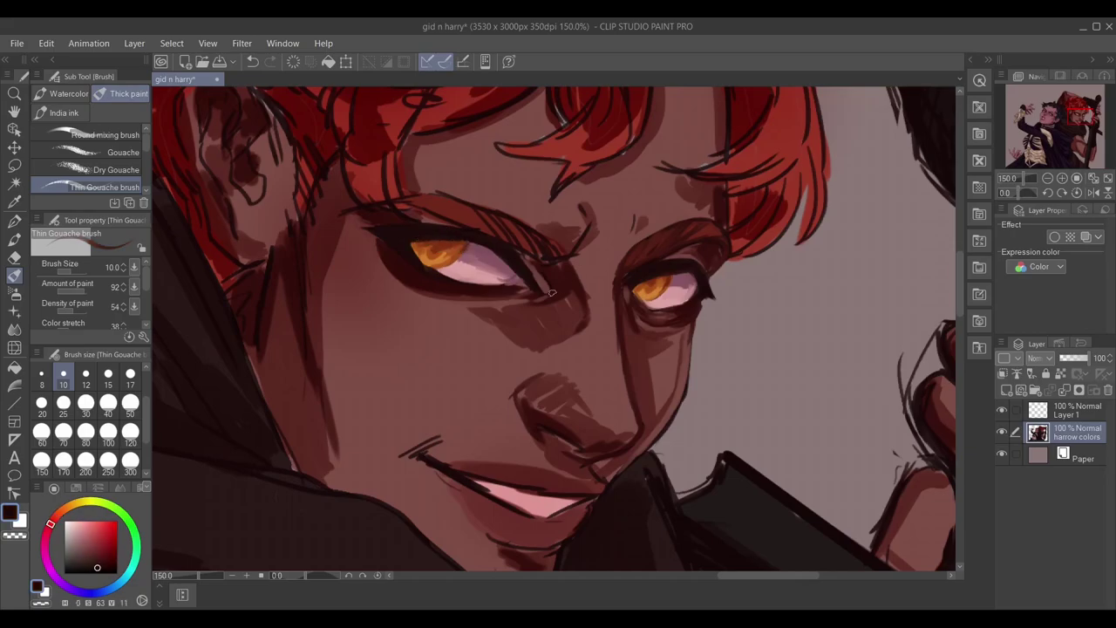
Fill in the near eyebrow with dark red-brown strokes and blend the far eyebrow at brush size 10.
key(bracketright)
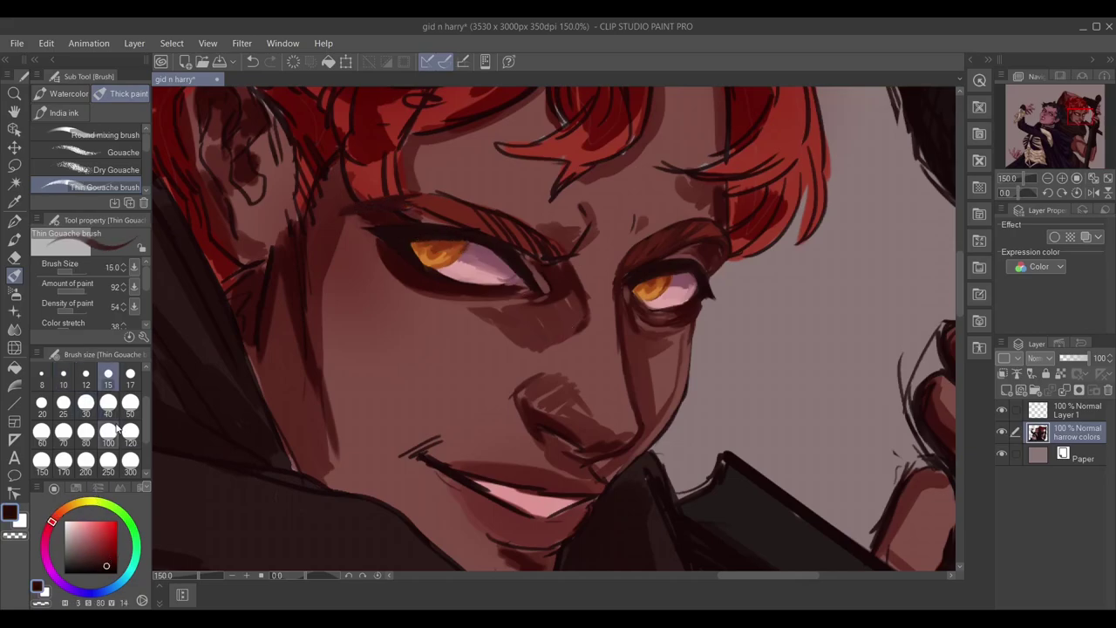
key(bracketleft)
alt+click(563, 252)
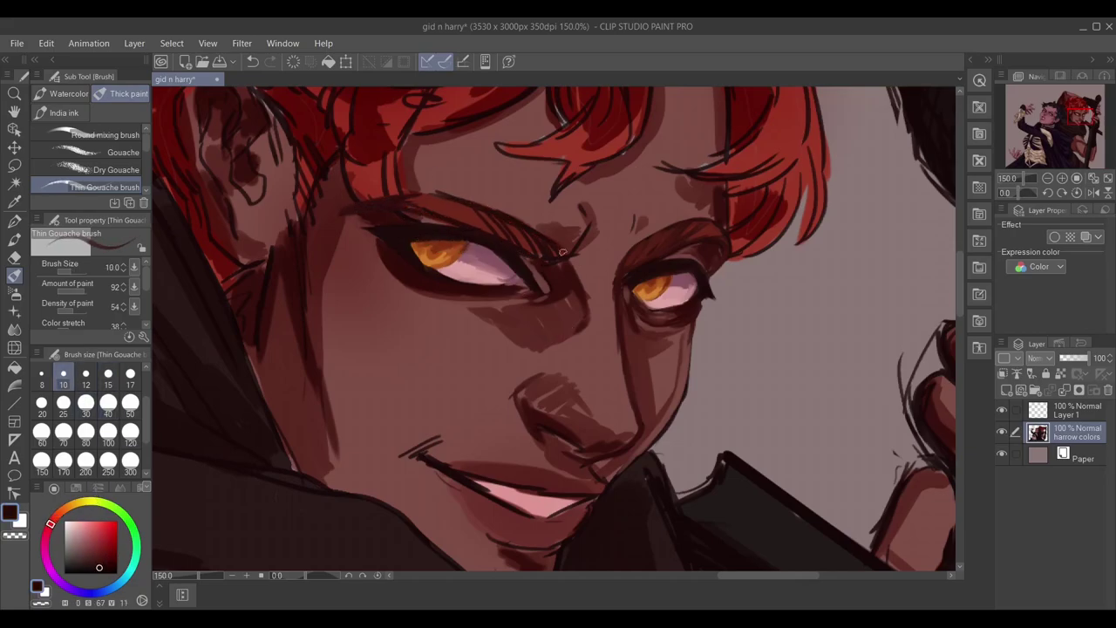
alt+click(466, 173)
drag(436, 192, 523, 219)
alt+click(646, 245)
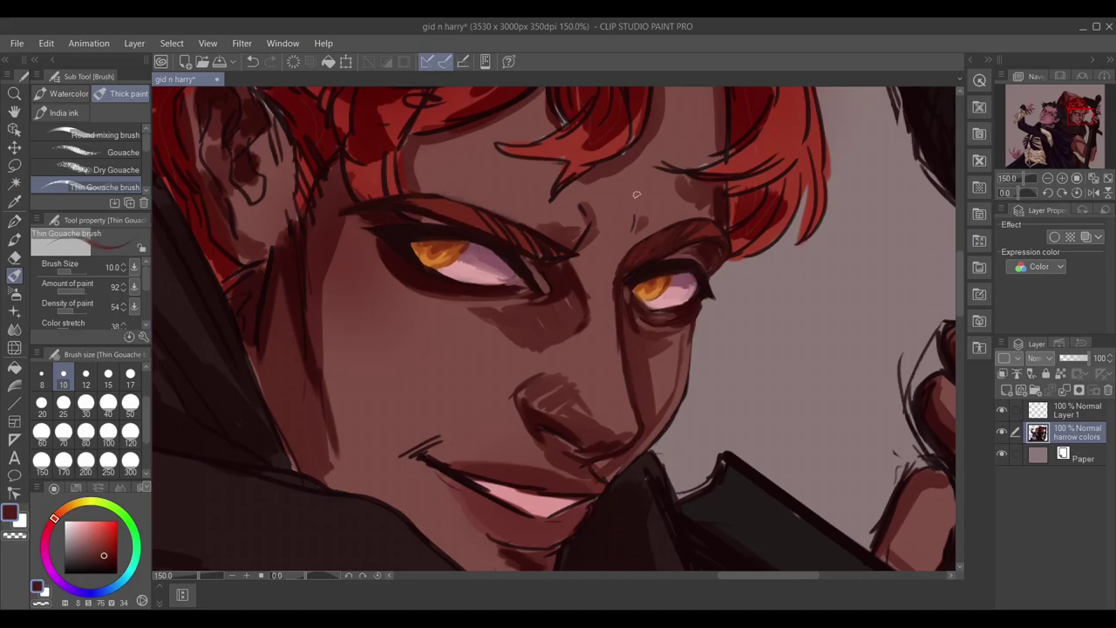
mouse_move(431, 209)
mouse_down()
mouse_move(486, 221)
mouse_move(533, 257)
mouse_up()
alt+click(680, 273)
key(bracketleft)
alt+click(709, 244)
key(bracketright)
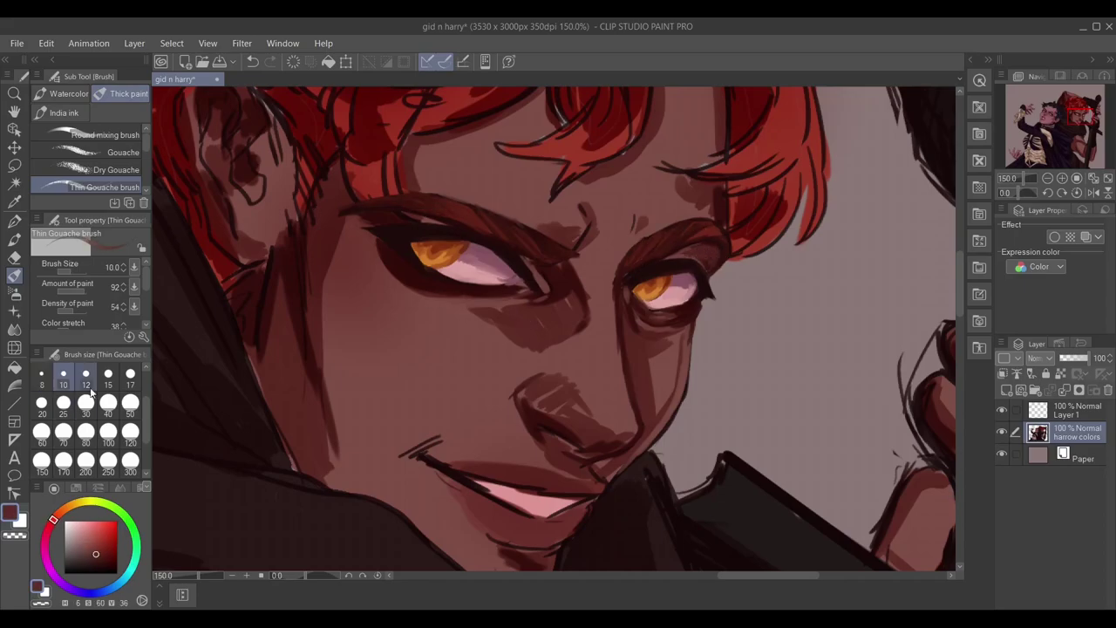
Repaint the far eye's lower lid, undoing a stray stroke, and tidy the near eye's inner corner.
alt+click(663, 316)
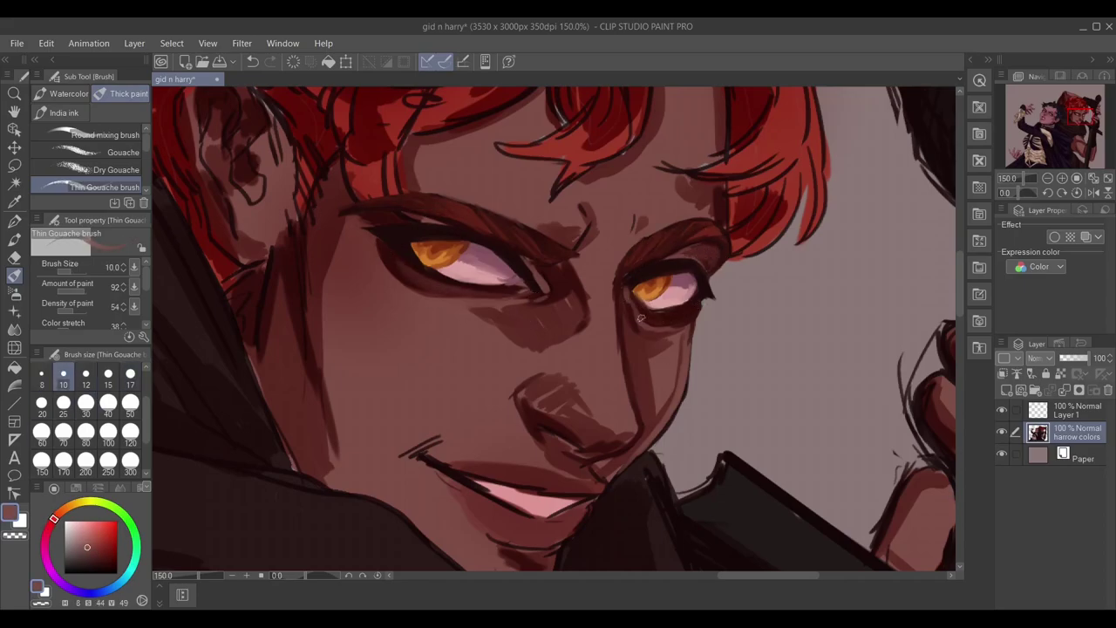
alt+click(687, 322)
key(bracketleft)
key(bracketright)
key(ctrl+z)
mouse_move(654, 307)
mouse_down()
mouse_move(647, 287)
mouse_move(653, 306)
mouse_up()
alt+click(361, 214)
alt+click(529, 264)
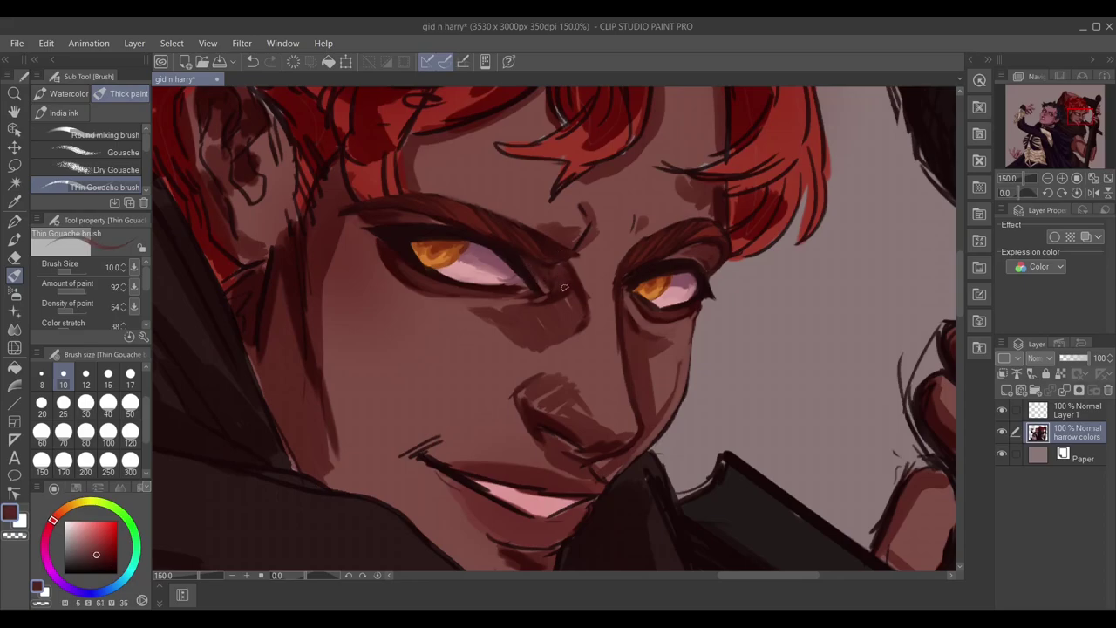
Rework the shadow between the near eye's inner corner and the nose bridge at brush size 30.
alt+click(560, 286)
key(bracketright)
key(bracketright)
key(bracketright)
key(bracketright)
key(bracketright)
key(bracketright)
alt+click(595, 258)
alt+click(579, 307)
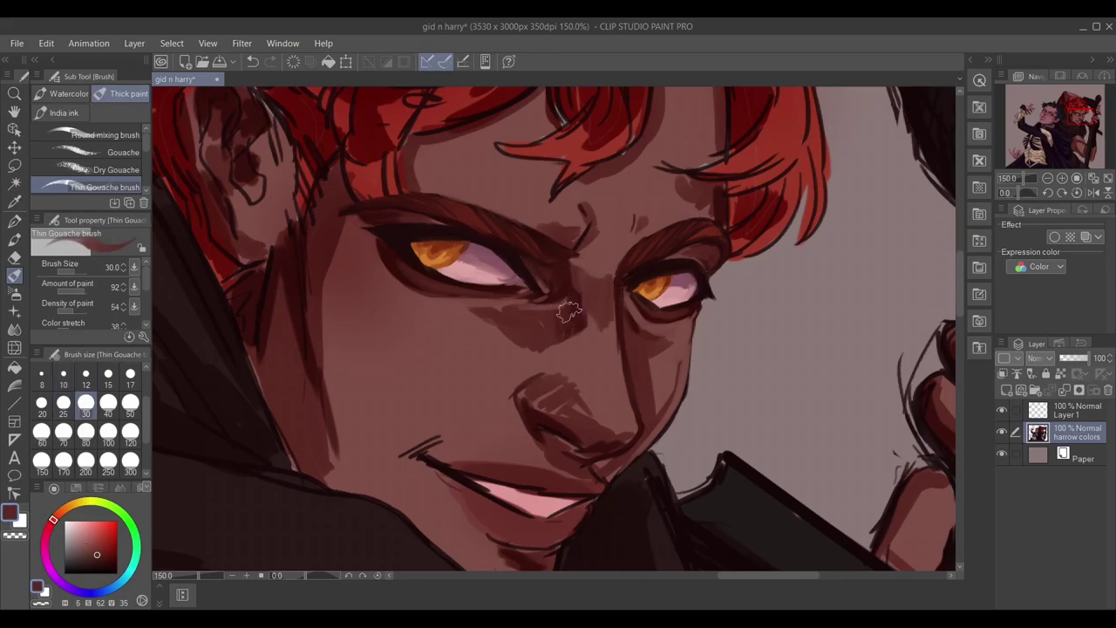
Smooth the sketch marks on the nose with skin tone and extend the shadow down its near side.
alt+click(630, 379)
alt+click(576, 389)
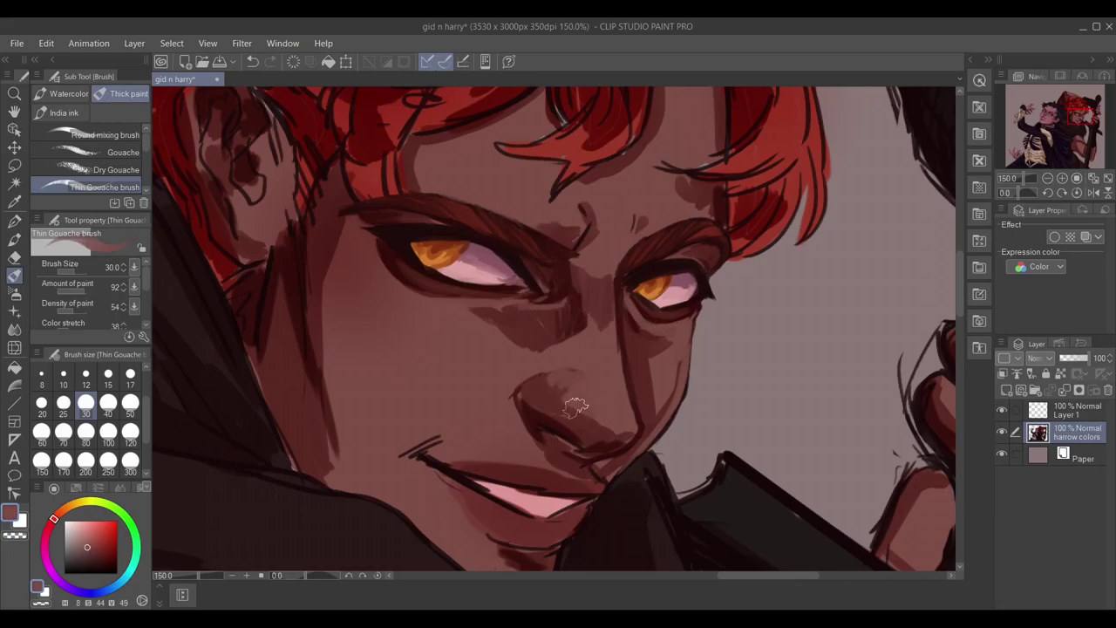
alt+click(558, 274)
mouse_move(569, 305)
mouse_down()
mouse_move(585, 378)
mouse_move(548, 384)
mouse_move(595, 306)
mouse_move(565, 424)
mouse_move(625, 438)
mouse_move(554, 374)
mouse_move(579, 306)
mouse_up()
alt+click(548, 384)
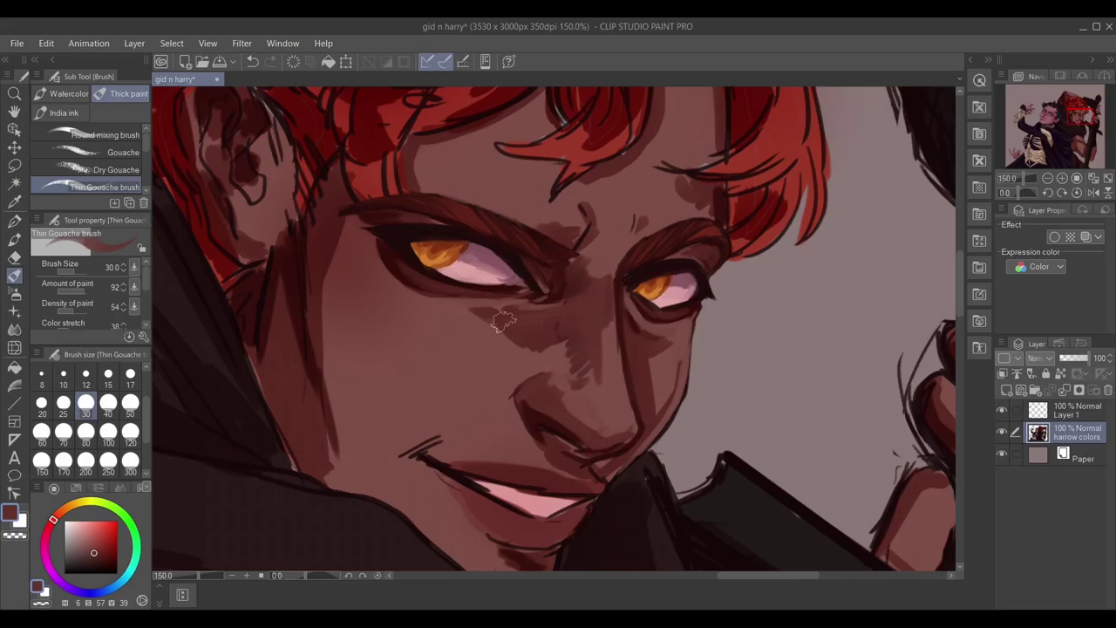
Soften the shading under the near eye and along the nose bridge with paint amount 58 and density 40.
alt+click(599, 377)
drag(606, 375, 610, 272)
alt+click(583, 263)
mouse_move(481, 313)
mouse_down()
mouse_move(532, 335)
mouse_move(511, 337)
mouse_up()
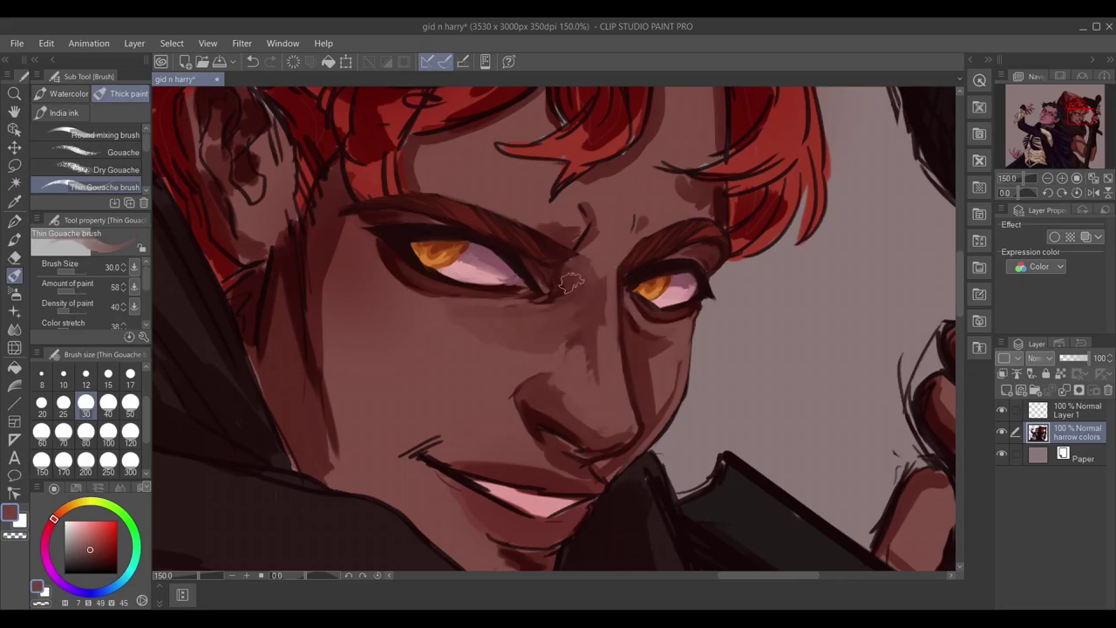
alt+click(546, 384)
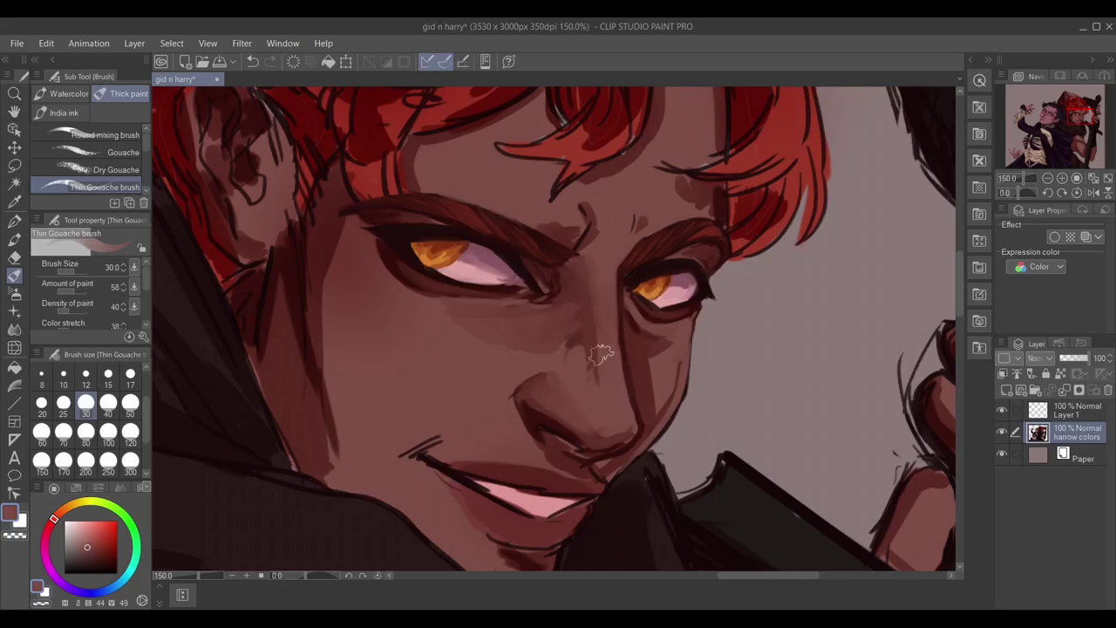
Refine the shading around the nostril and nose wing using brush sizes 10 and 15.
alt+click(600, 383)
key(bracketleft)
key(bracketleft)
key(bracketleft)
key(bracketleft)
key(bracketleft)
key(bracketleft)
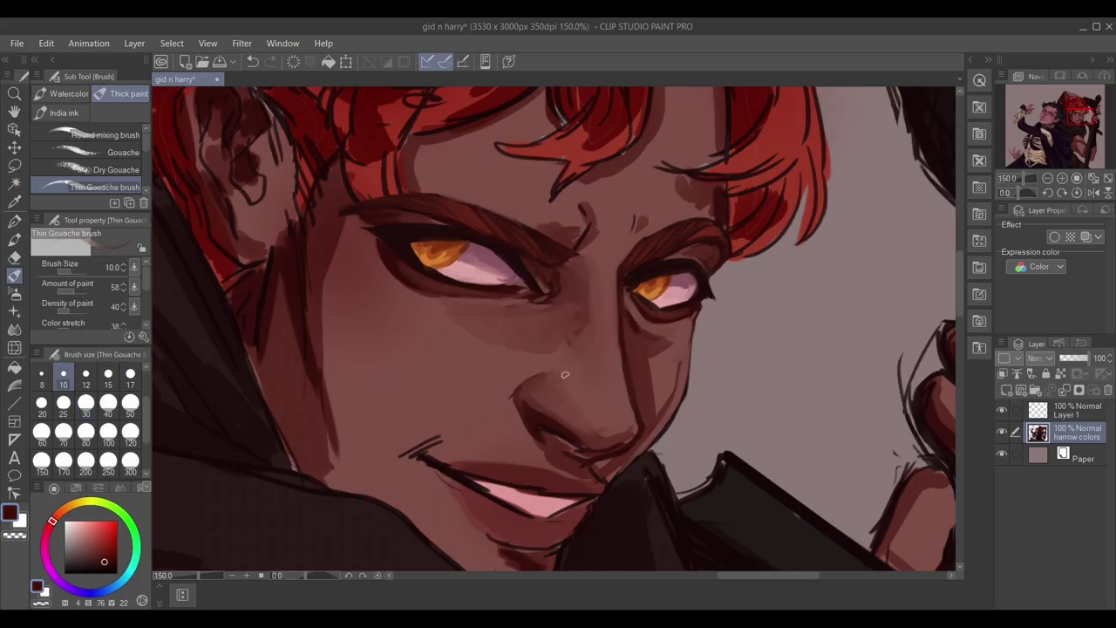
key(bracketright)
key(bracketright)
key(bracketright)
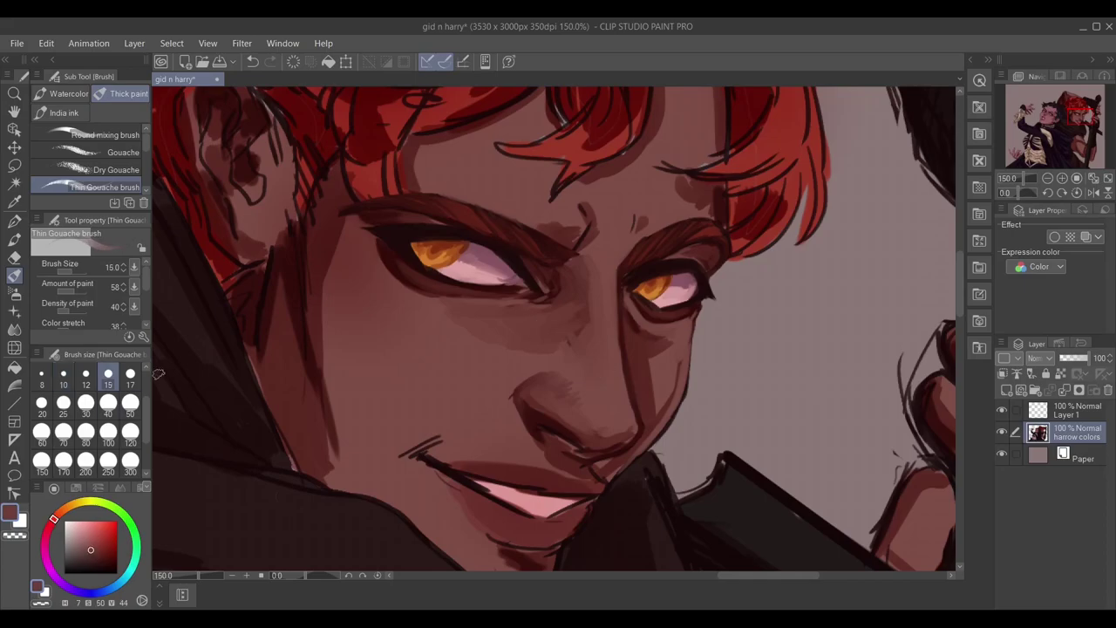
Blend the shading from the near eye's inner corner across the bridge and down the nose contour at size 17.
alt+click(563, 293)
drag(562, 293, 604, 272)
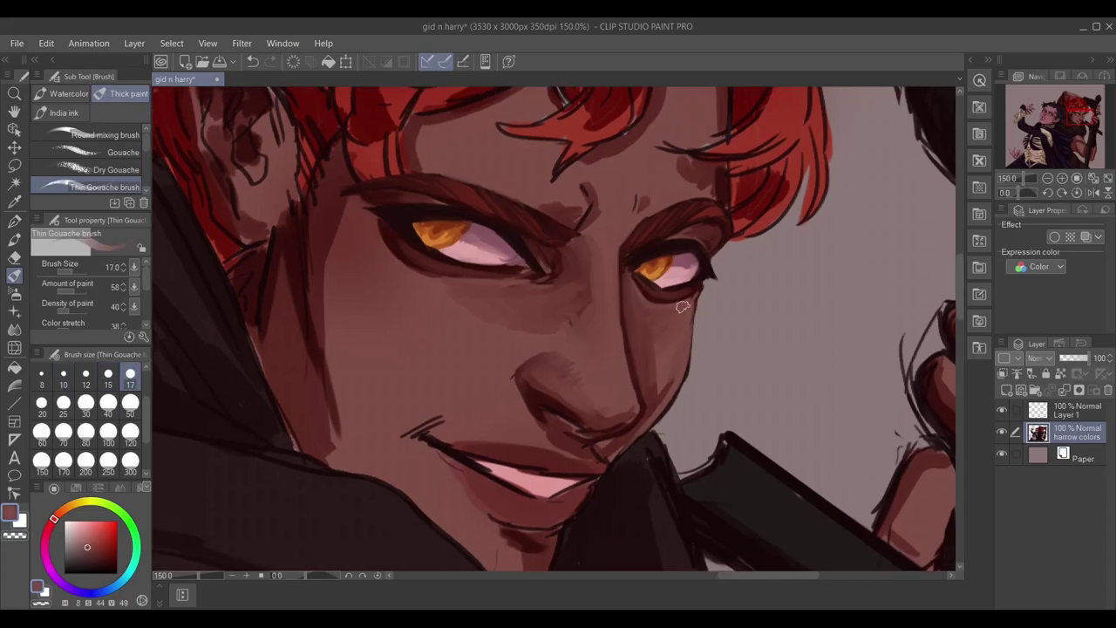
alt+click(633, 270)
mouse_move(625, 310)
mouse_down()
mouse_move(607, 331)
mouse_move(634, 361)
mouse_move(674, 333)
mouse_move(628, 373)
mouse_move(620, 325)
mouse_move(637, 410)
mouse_up()
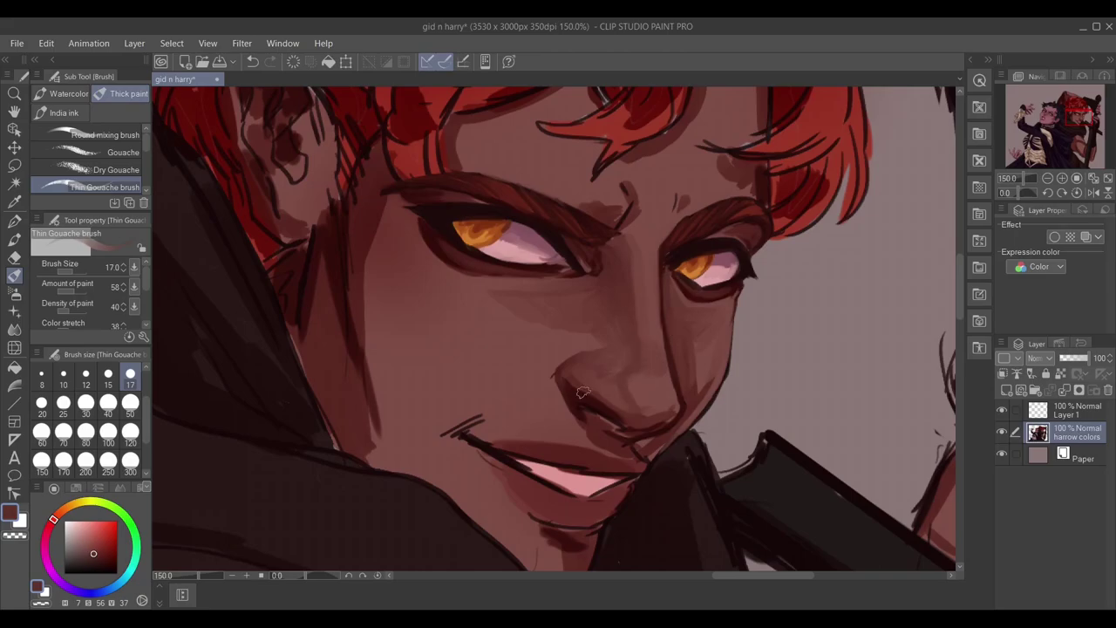
Paint the nostril and the underside of the nose in dark red with brush size 10, covering the sketch lines.
scroll(553, 349, down, 5)
scroll(327, 282, up, 8)
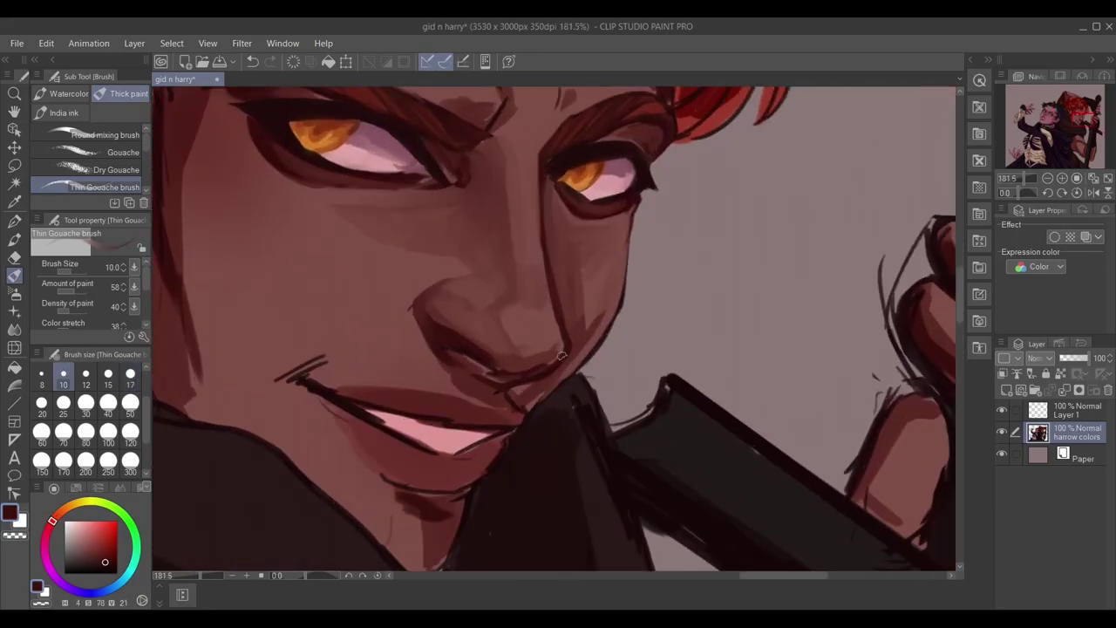
mouse_move(492, 362)
mouse_down()
mouse_move(515, 368)
mouse_move(436, 358)
mouse_move(468, 315)
mouse_move(471, 366)
mouse_up()
alt+click(462, 362)
alt+click(454, 353)
alt+click(449, 356)
alt+click(454, 358)
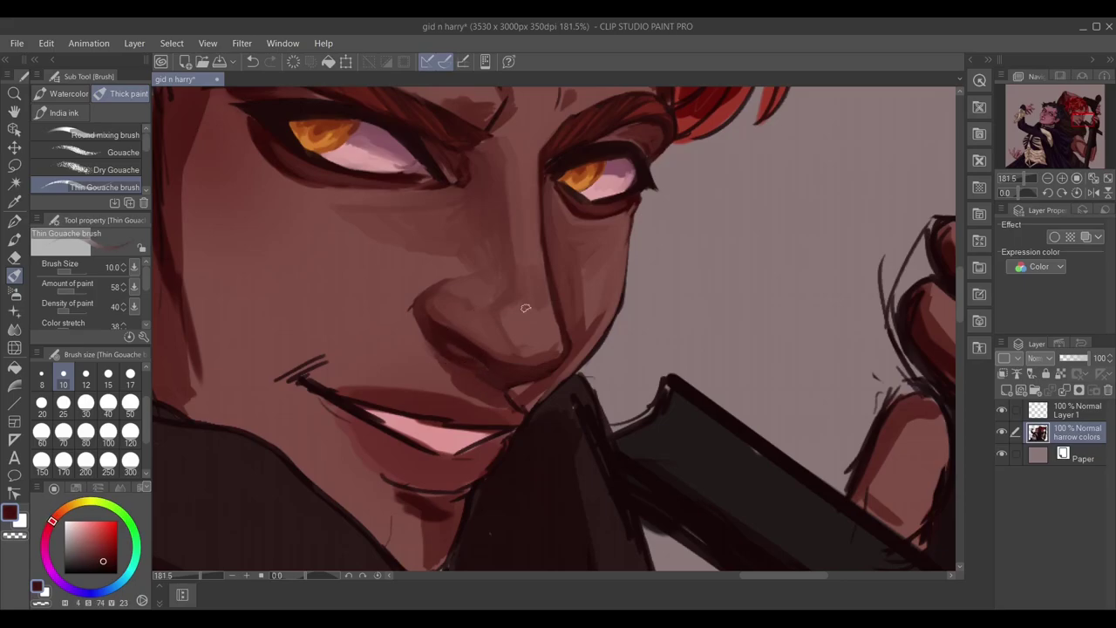
alt+click(537, 333)
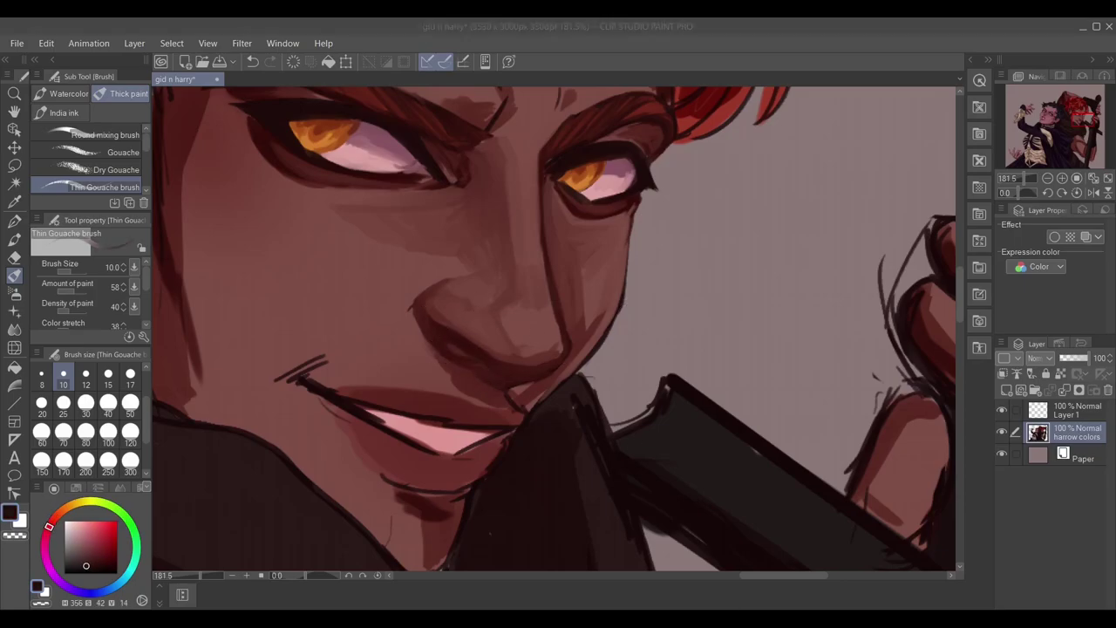
Undo the last three strokes and reshape the nose wing's outer edge with paint amount 76 and density 54.
alt+click(395, 292)
key(ctrl+z)
key(ctrl+z)
key(ctrl+z)
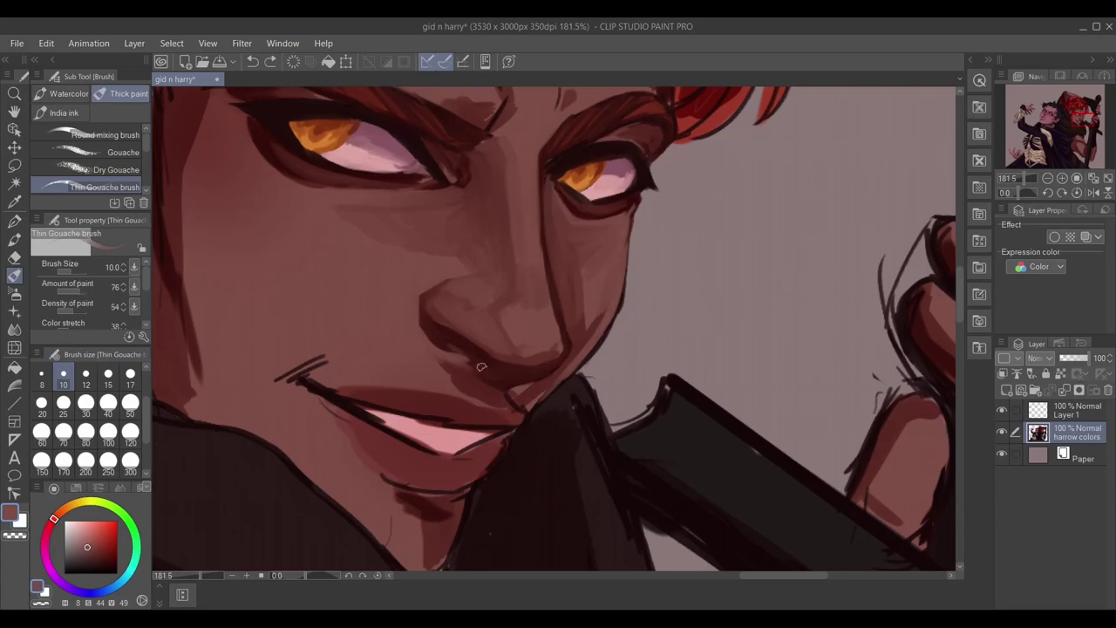
alt+click(532, 404)
alt+click(447, 330)
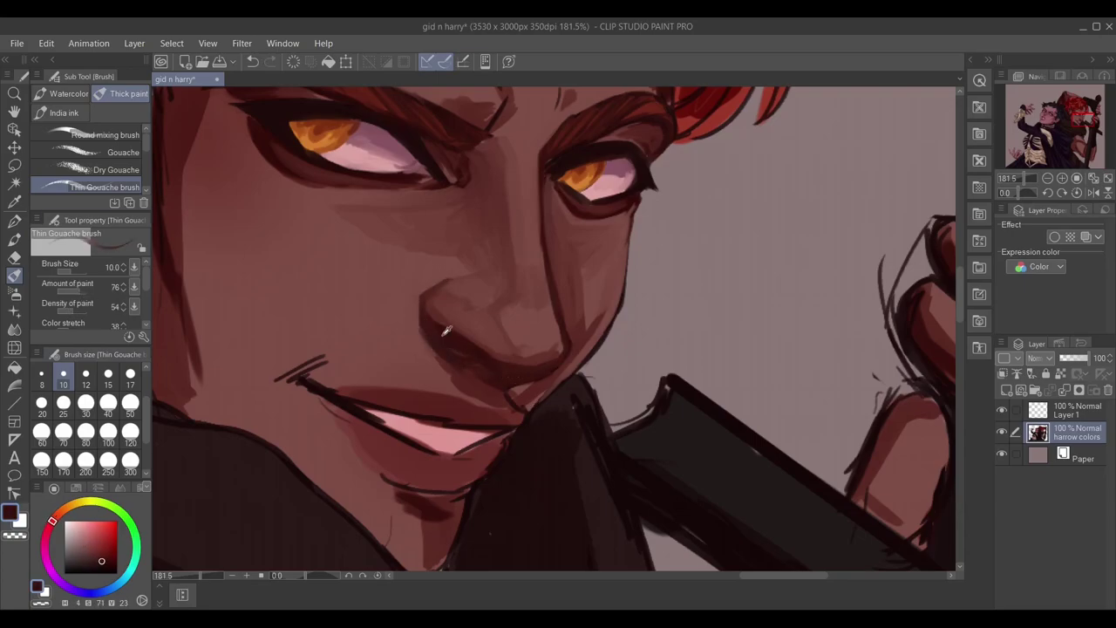
alt+click(449, 299)
key(bracketright)
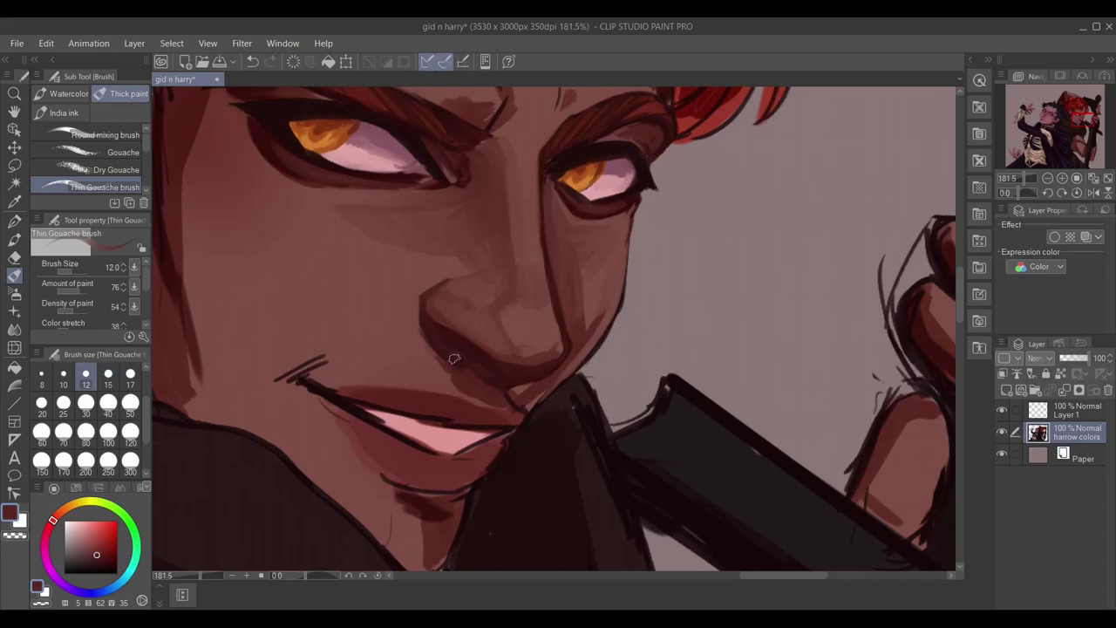
Soften the shadow beneath the nostril and blend the nose wing into the cheek using brush sizes 12 and 10.
alt+click(458, 358)
alt+click(509, 364)
alt+click(409, 340)
alt+click(417, 265)
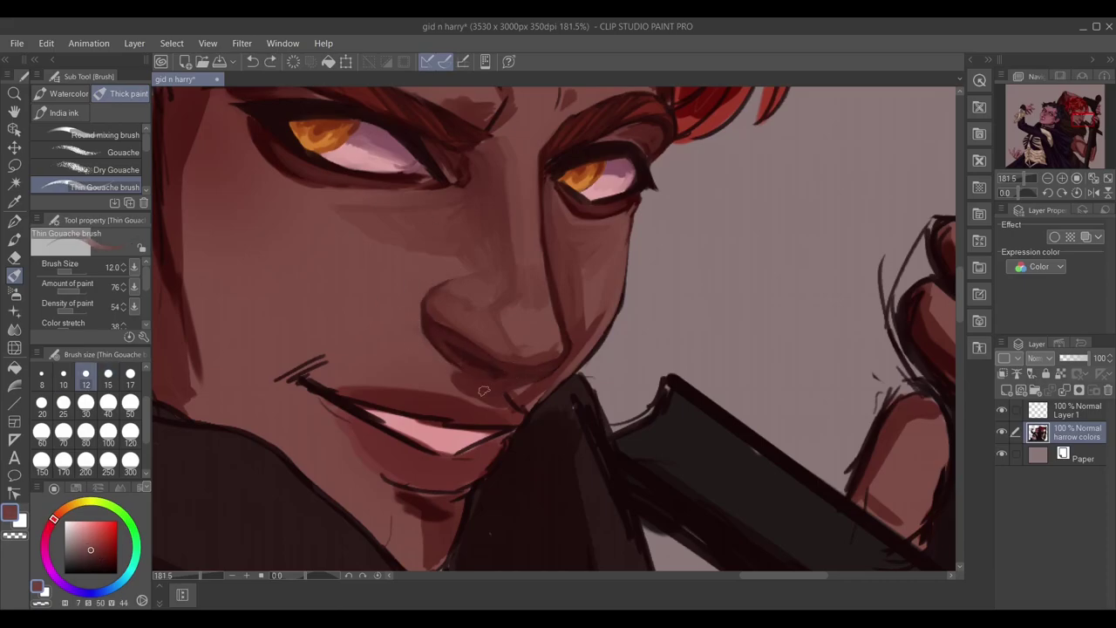
key(bracketleft)
alt+click(525, 336)
drag(457, 317, 535, 360)
scroll(497, 300, down, 3)
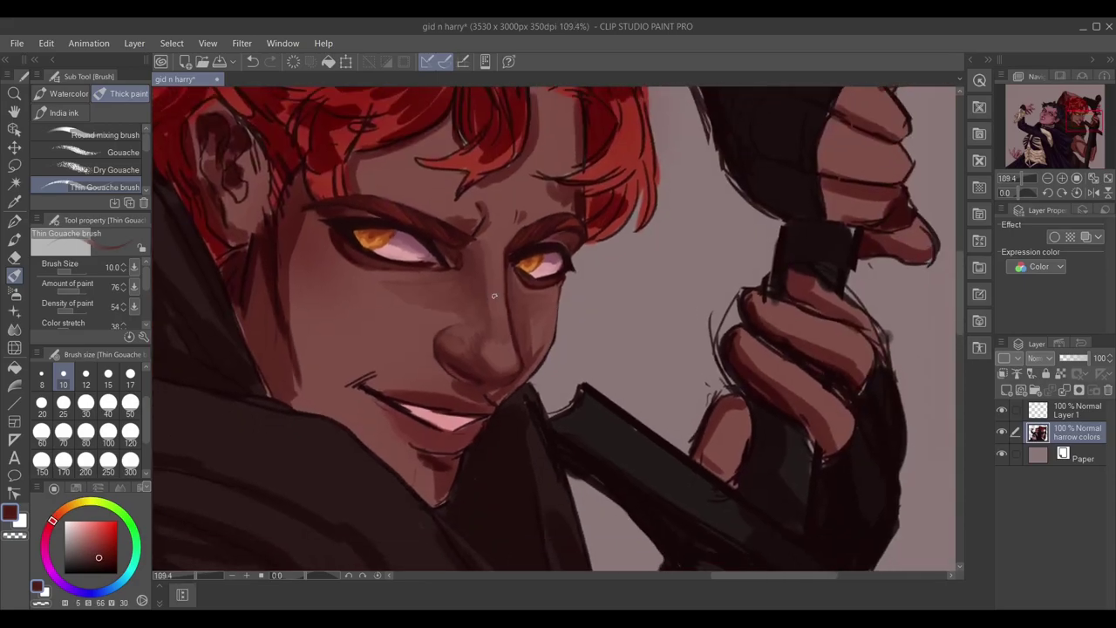
Refine the shading between the nose wing and tip with paint amount 58 and density 66, undoing unwanted strokes.
scroll(498, 301, up, 3)
alt+click(496, 305)
alt+click(496, 330)
alt+click(443, 329)
alt+click(414, 301)
drag(445, 323, 487, 342)
key(ctrl+z)
drag(403, 301, 445, 336)
alt+click(398, 293)
alt+click(395, 290)
key(ctrl+z)
scroll(395, 295, down, 3)
scroll(474, 262, up, 4)
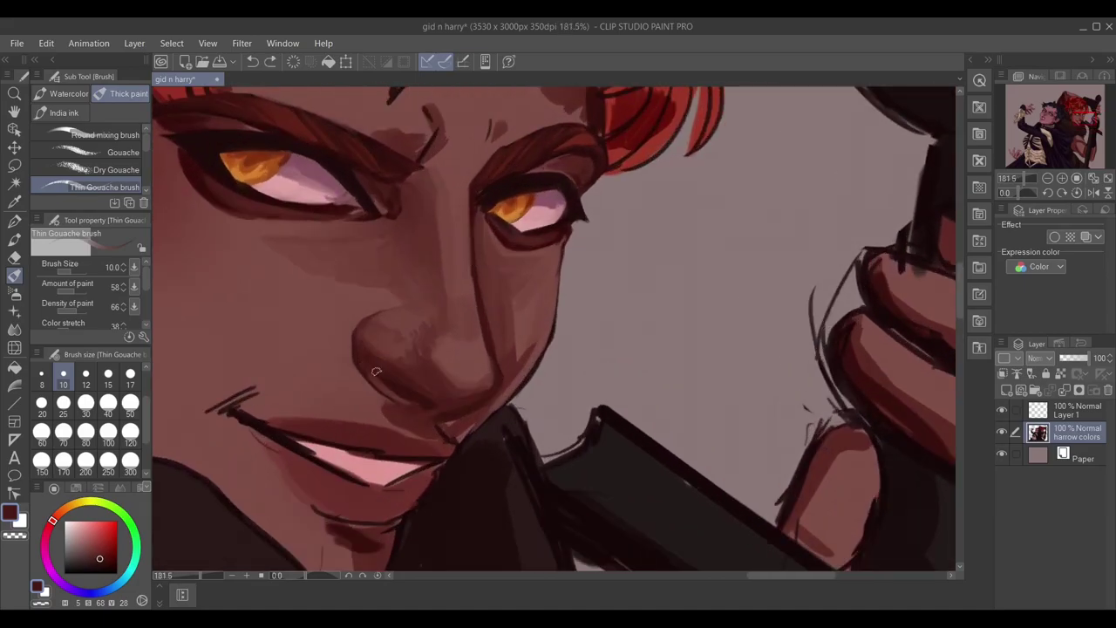
Darken the nostril opening with a near-black red at brush size 8 and paint amount 100.
alt+click(404, 390)
click(107, 565)
click(41, 377)
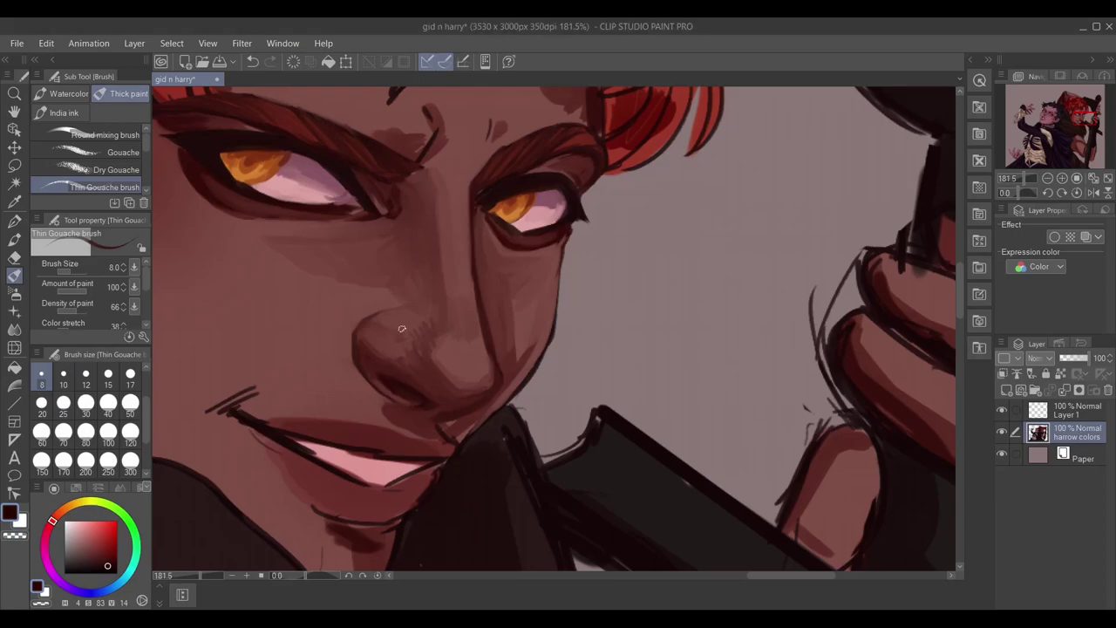
alt+click(389, 365)
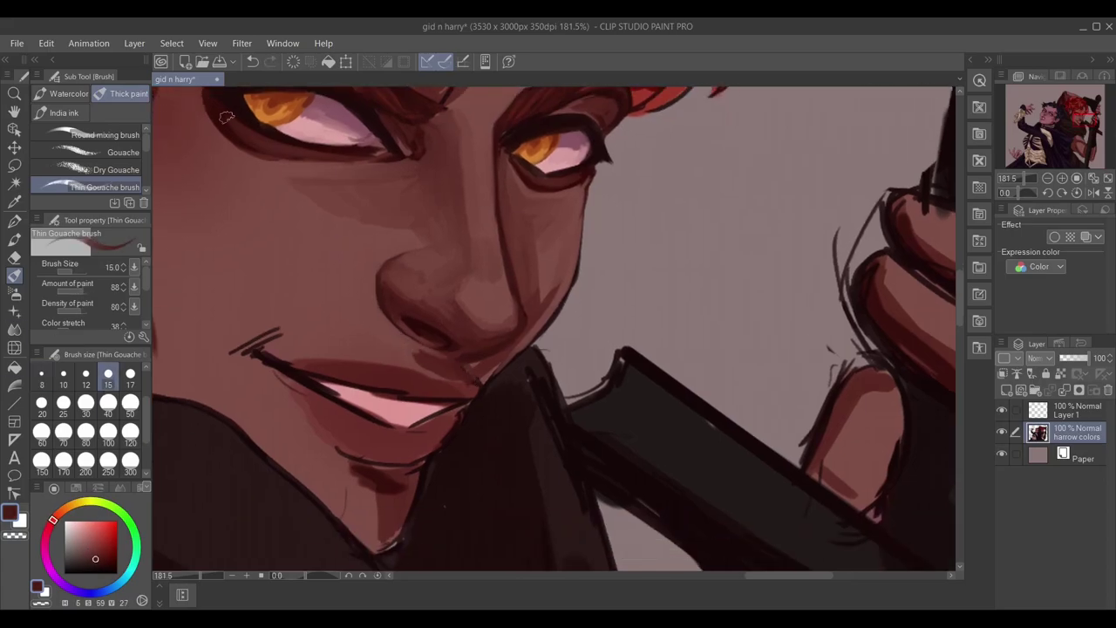
Repaint the chin's edge and the contour from the upper lip to the far cheek in dark red at size 10.
key(bracketleft)
key(bracketleft)
alt+click(483, 393)
drag(439, 448, 384, 550)
drag(478, 383, 554, 322)
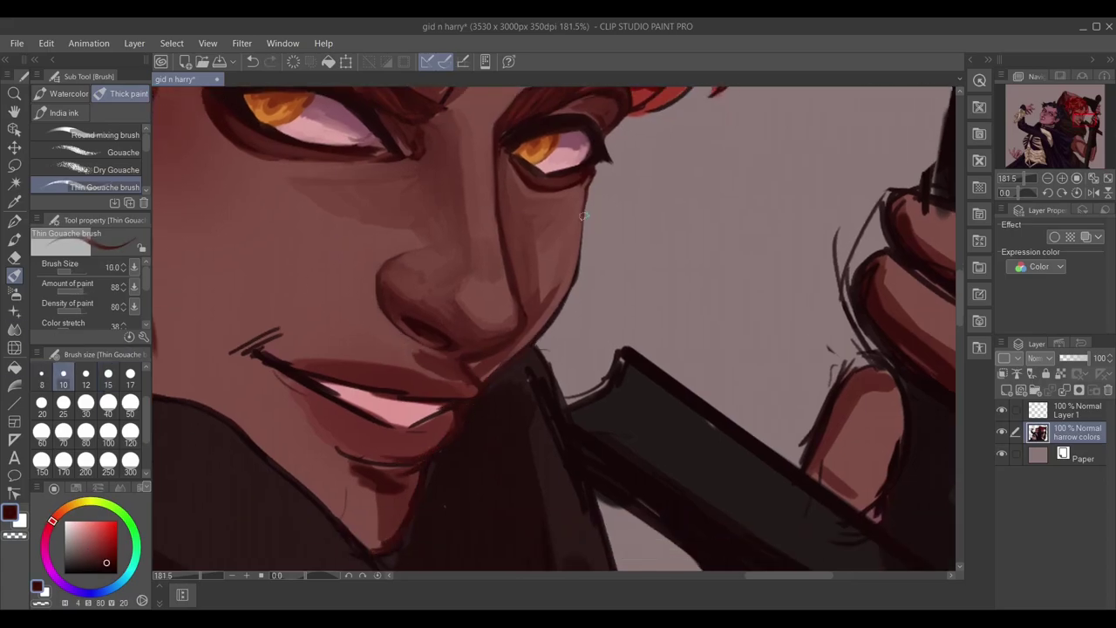
Redraw the far cheek's contour below the eye and erase the excess paint outside it.
drag(589, 198, 558, 314)
key(e)
drag(593, 218, 552, 362)
alt+click(369, 389)
key(b)
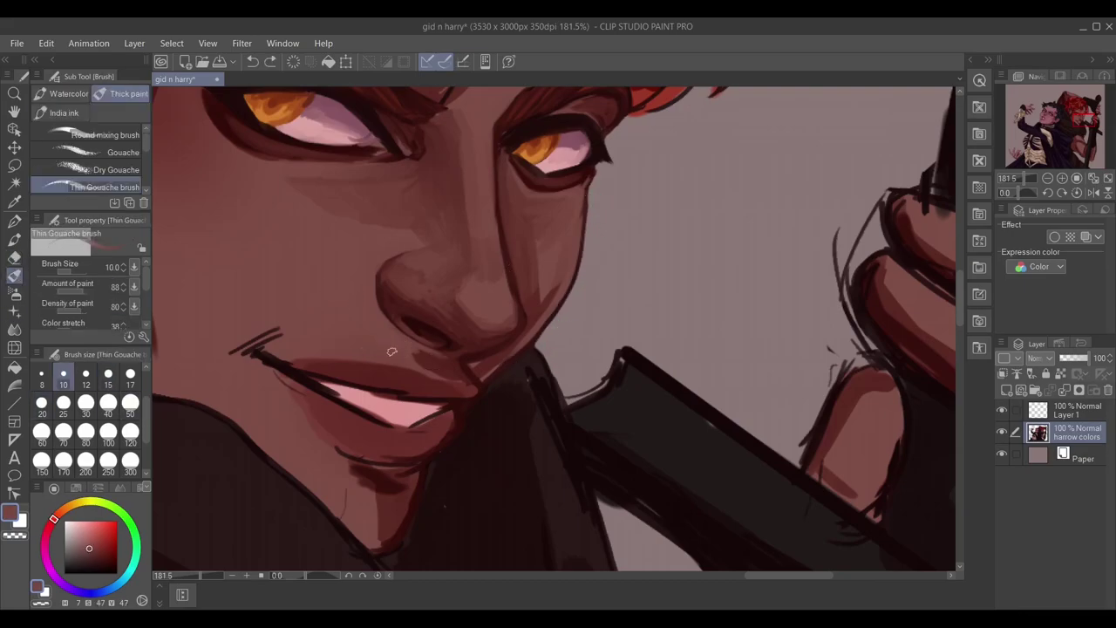
Blend skin tone between the nose and the upper lip, softening the lip's top edge.
alt+click(432, 371)
key(bracketleft)
key(bracketleft)
key(bracketleft)
alt+click(425, 349)
alt+click(364, 356)
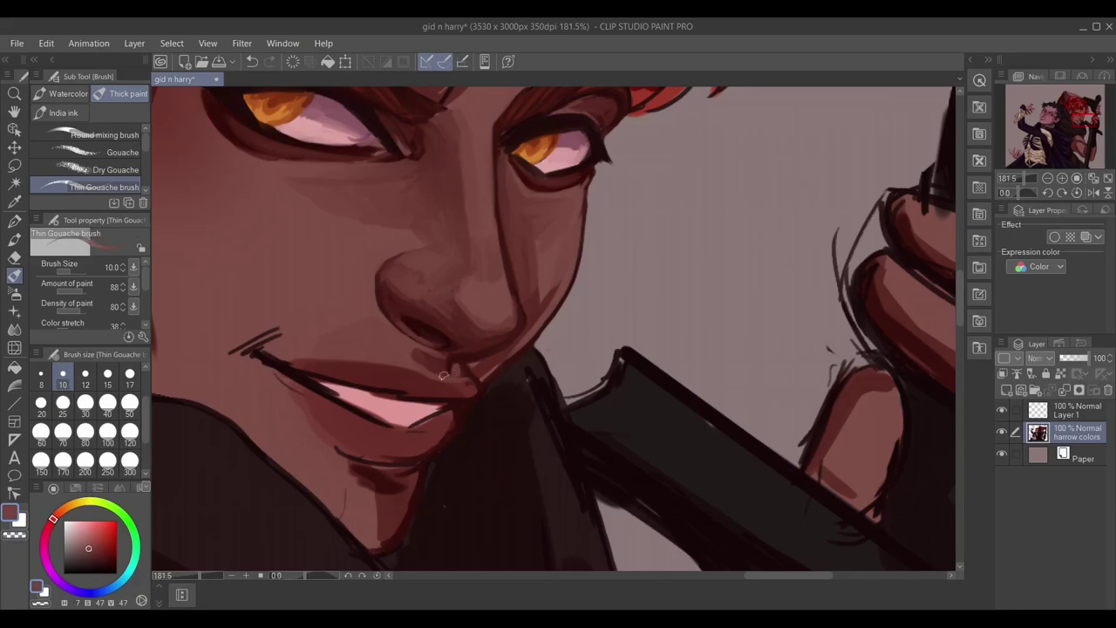
Shape the philtrum and the upper lip's peak with sampled skin and shadow tones at sizes 10 and 12.
alt+click(455, 366)
alt+click(422, 342)
alt+click(457, 367)
alt+click(460, 364)
key(bracketright)
alt+click(381, 350)
alt+click(421, 367)
scroll(456, 377, down, 3)
scroll(456, 377, up, 4)
alt+click(439, 358)
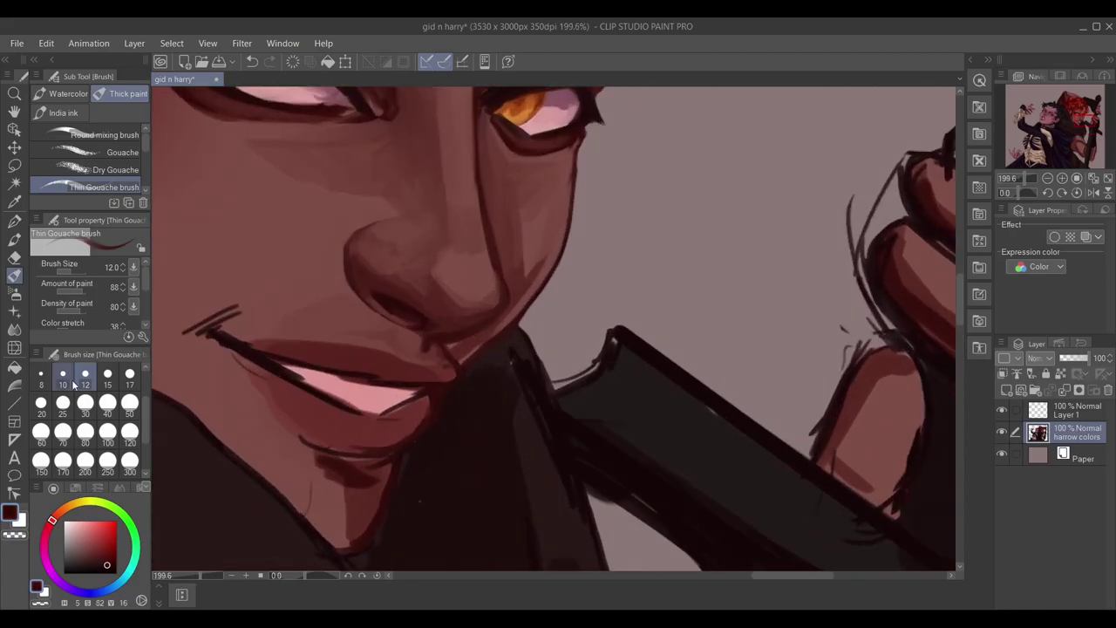
Refine the lip edges at size 10 and smooth skin tone along the lower lip's outer side.
key(bracketleft)
key(bracketleft)
scroll(407, 215, up, 1)
alt+click(414, 375)
key(bracketright)
mouse_move(414, 375)
mouse_down()
mouse_move(337, 322)
mouse_move(476, 350)
mouse_move(463, 382)
mouse_move(444, 379)
mouse_move(407, 410)
mouse_move(314, 392)
mouse_up()
alt+click(410, 388)
alt+click(406, 410)
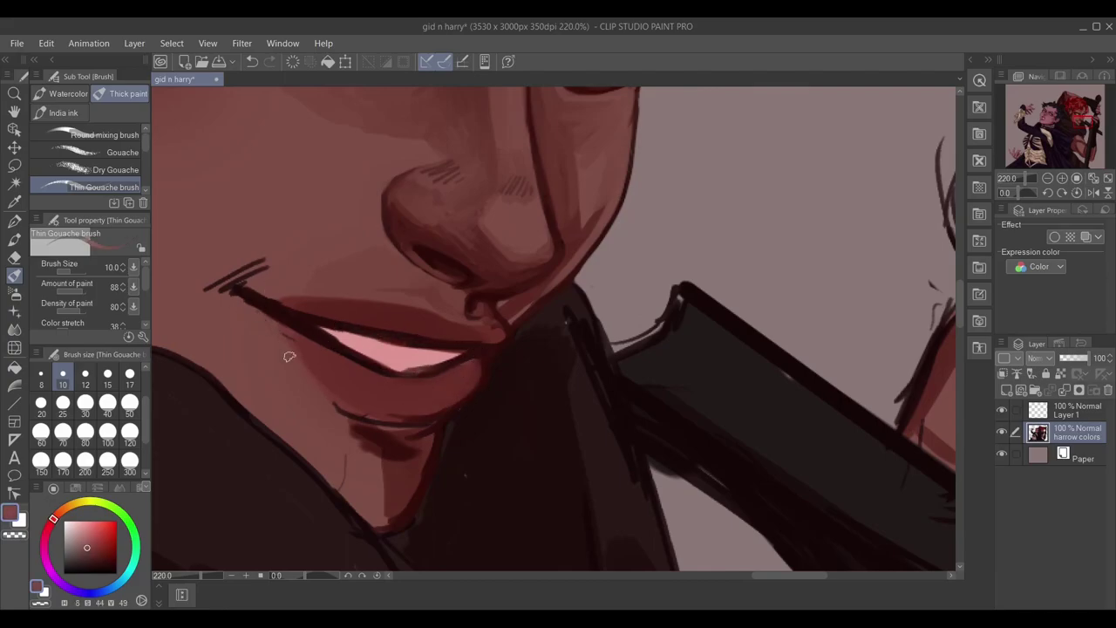
drag(427, 434, 299, 393)
alt+click(299, 394)
Repaint the dark line between the lips and shade the upper edge of the teeth with brush size 8.
alt+click(405, 356)
mouse_move(382, 345)
mouse_down()
mouse_move(461, 353)
mouse_move(402, 363)
mouse_move(448, 351)
mouse_move(416, 345)
mouse_move(454, 358)
mouse_up()
alt+click(384, 339)
key([)
drag(296, 328, 365, 347)
alt+click(300, 321)
drag(300, 321, 415, 360)
alt+click(375, 351)
drag(347, 342, 384, 358)
scroll(330, 339, down, 3)
scroll(465, 306, up, 2)
alt+click(465, 306)
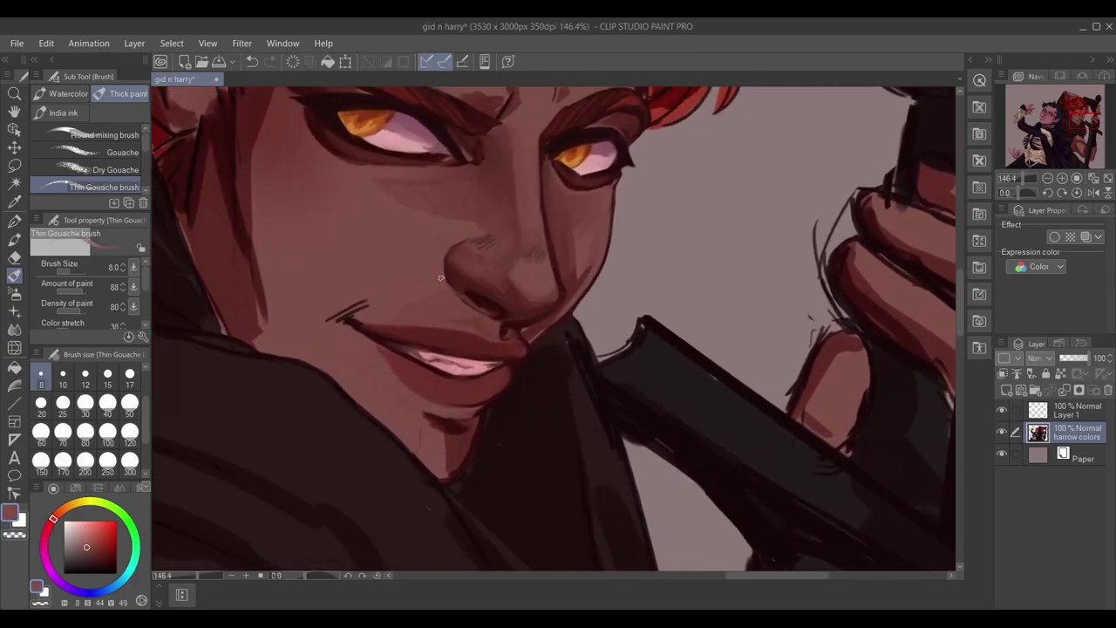
Blend skin tone across the cheek beside the mouth corner with an enlarged brush, returning to a small size.
key(bracketright)
key(bracketright)
key(bracketright)
key(bracketright)
key(bracketright)
key(bracketright)
key(bracketright)
mouse_move(415, 331)
mouse_down()
mouse_move(388, 344)
mouse_move(349, 324)
mouse_move(336, 338)
mouse_up()
key(bracketleft)
key(bracketleft)
key(bracketleft)
key(bracketleft)
key(bracketleft)
key(bracketleft)
Shade the lower lip and mouth line, and paint the sketch marks at the mouth corner into a smile crease.
alt+click(232, 305)
alt+click(504, 395)
mouse_move(450, 389)
mouse_down()
mouse_move(409, 373)
mouse_move(429, 380)
mouse_move(415, 399)
mouse_up()
alt+click(472, 370)
alt+click(410, 383)
drag(427, 361, 407, 386)
alt+click(394, 363)
drag(379, 350, 367, 366)
alt+click(371, 339)
drag(383, 312, 336, 331)
drag(349, 321, 330, 347)
Add soft reddish shading to the near cheek with brush size 40 and paint amount 48.
key(bracketright)
key(bracketright)
key(bracketright)
key(bracketright)
key(bracketright)
key(bracketright)
key(bracketright)
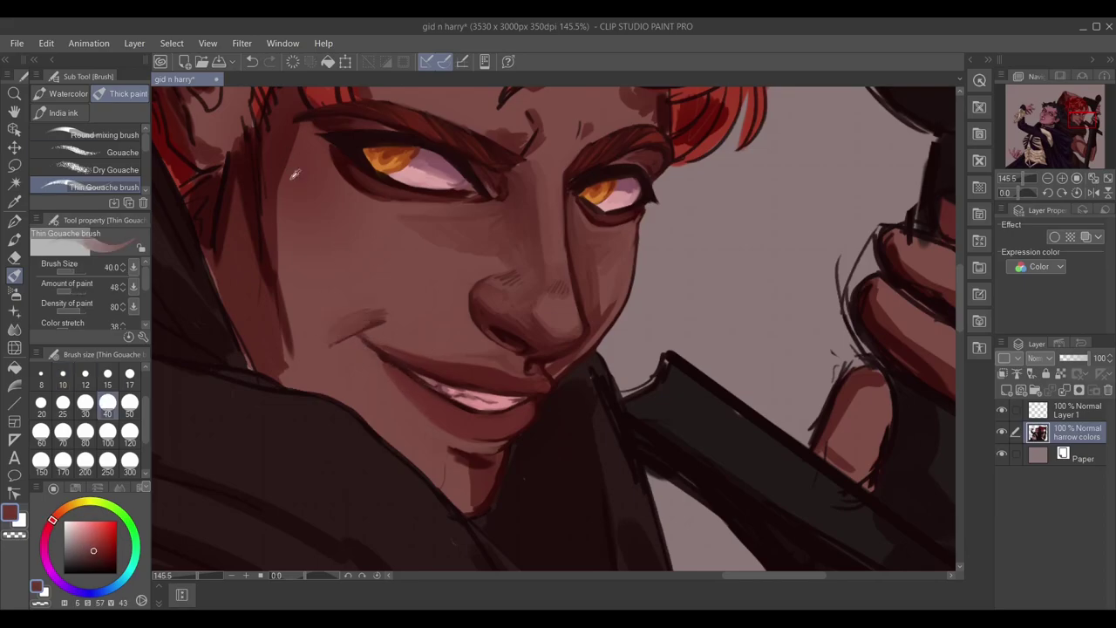
mouse_move(323, 299)
mouse_down()
mouse_move(404, 354)
mouse_move(426, 237)
mouse_up()
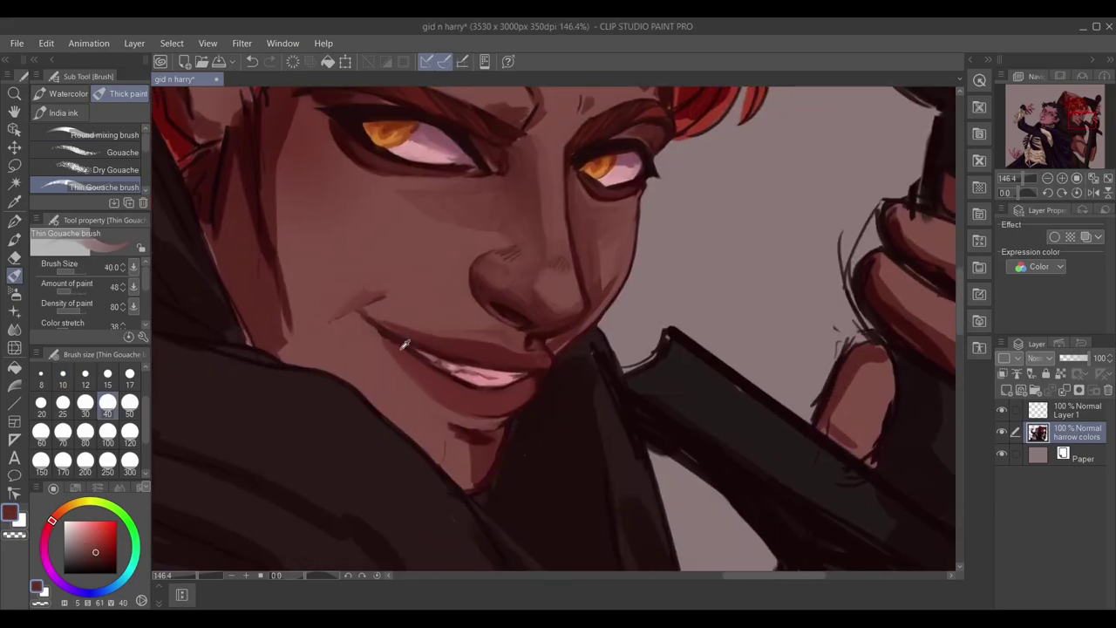
Deepen the line between the lips in dark red with brush size 10 and paint amount 92.
click(41, 403)
scroll(554, 329, up, 2)
click(84, 292)
click(63, 383)
drag(464, 416, 530, 412)
alt+click(523, 408)
alt+click(527, 410)
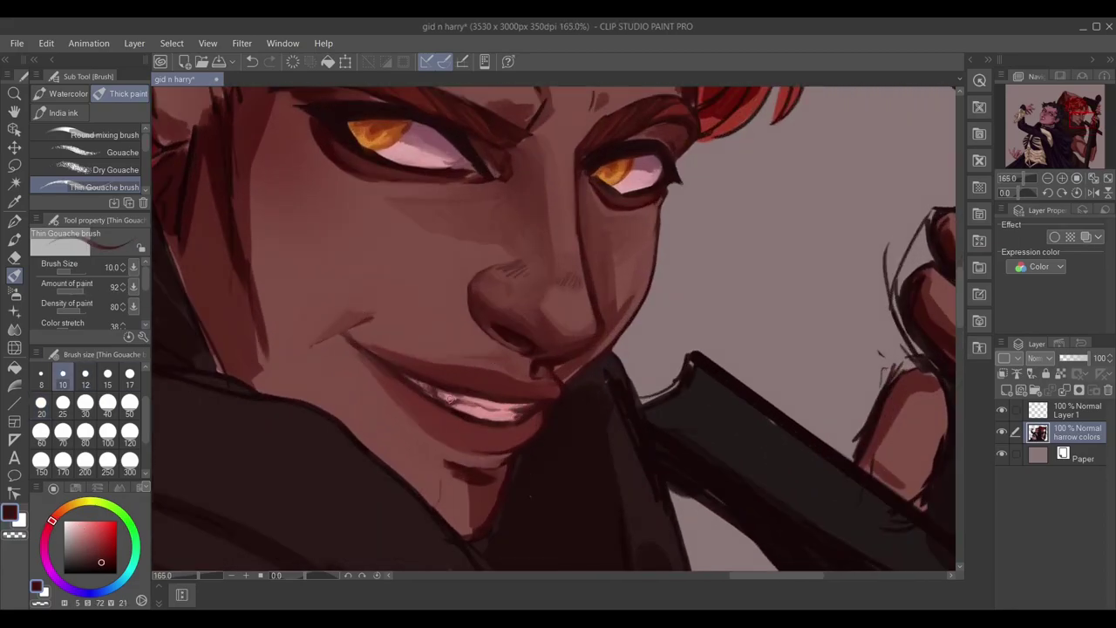
Soften the smile crease above the mouth corner with brush size 30 and paint amount 44.
click(14, 164)
drag(288, 292, 410, 410)
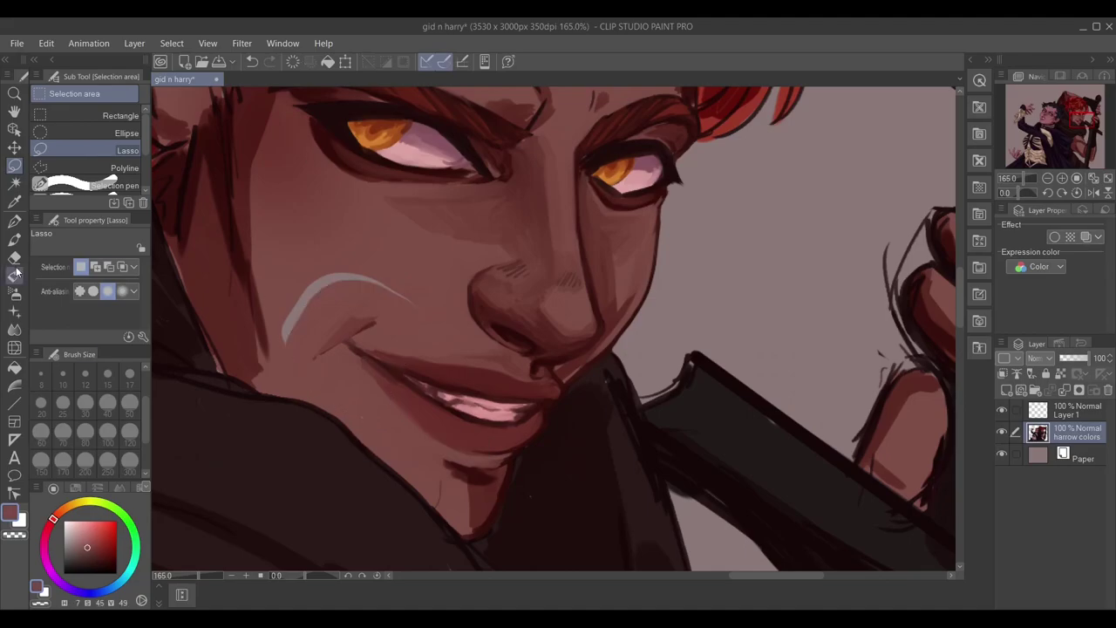
click(85, 403)
alt+click(281, 323)
alt+click(375, 307)
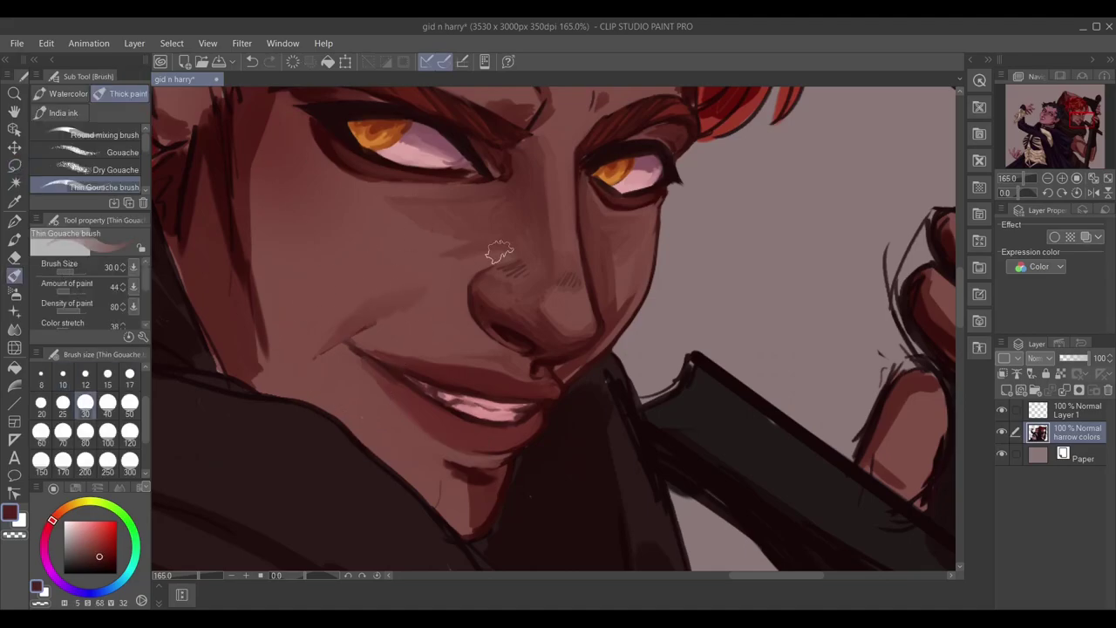
Sharpen the mouth corner and the lip line with paint amount 100 at brush sizes 15 and 10.
key(ctrl+alt+0)
scroll(436, 336, up, 3)
alt+click(349, 296)
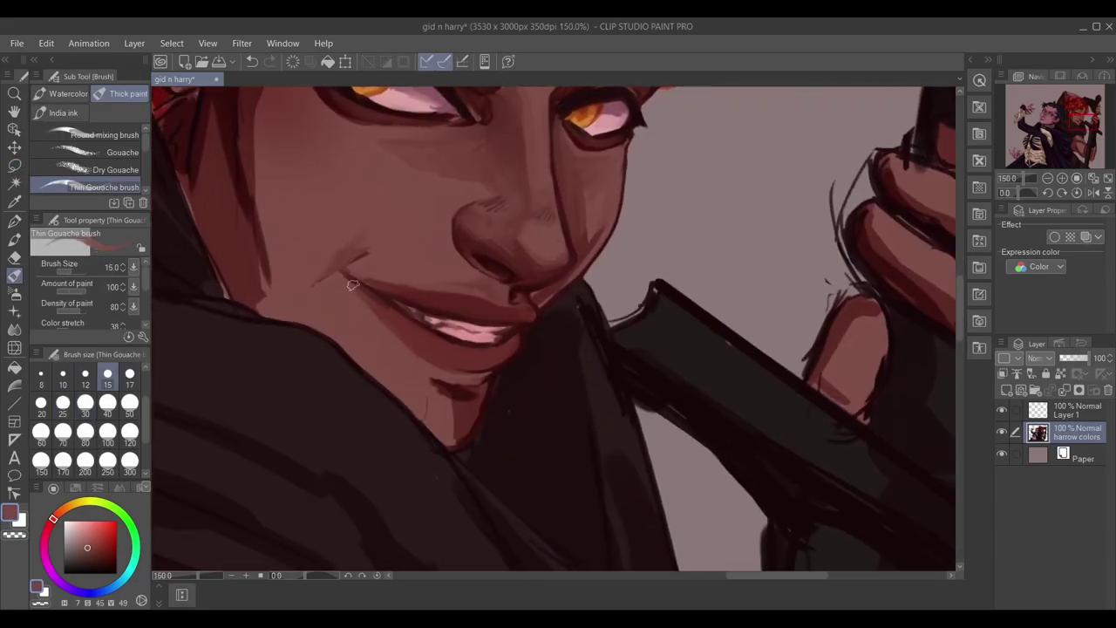
alt+click(423, 360)
scroll(418, 348, up, 1)
key(bracketleft)
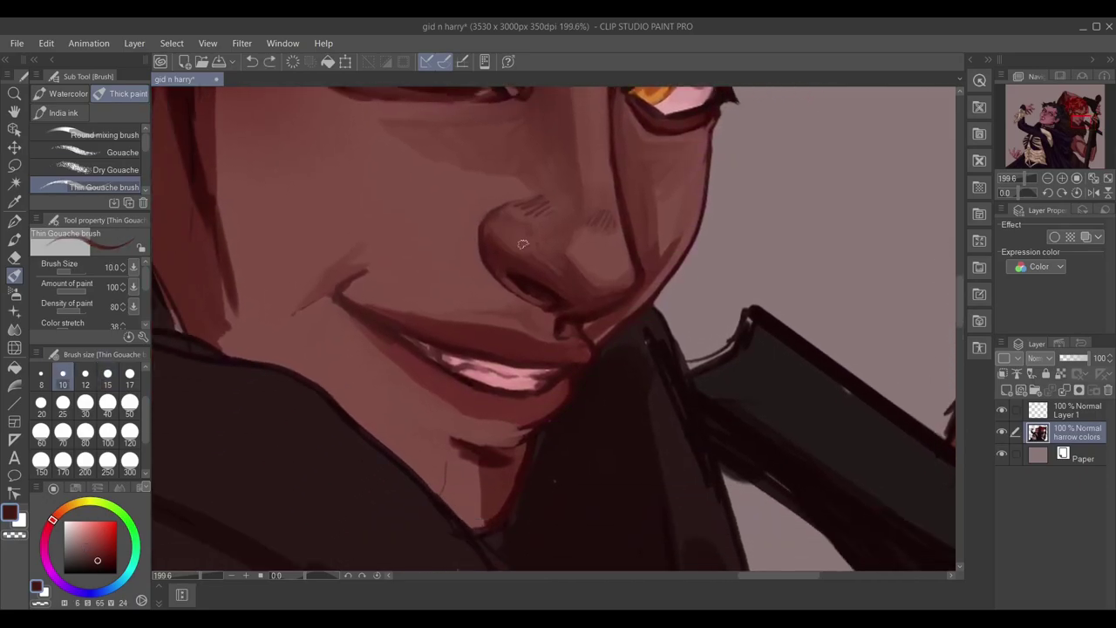
drag(520, 391, 512, 375)
alt+click(523, 332)
Blend the lower lip into the surrounding skin with paint amount 54 at brush sizes 80 and 30.
key(bracketright)
key(bracketright)
key(bracketright)
key(bracketright)
key(bracketright)
key(bracketright)
key(bracketright)
key(bracketright)
key(bracketright)
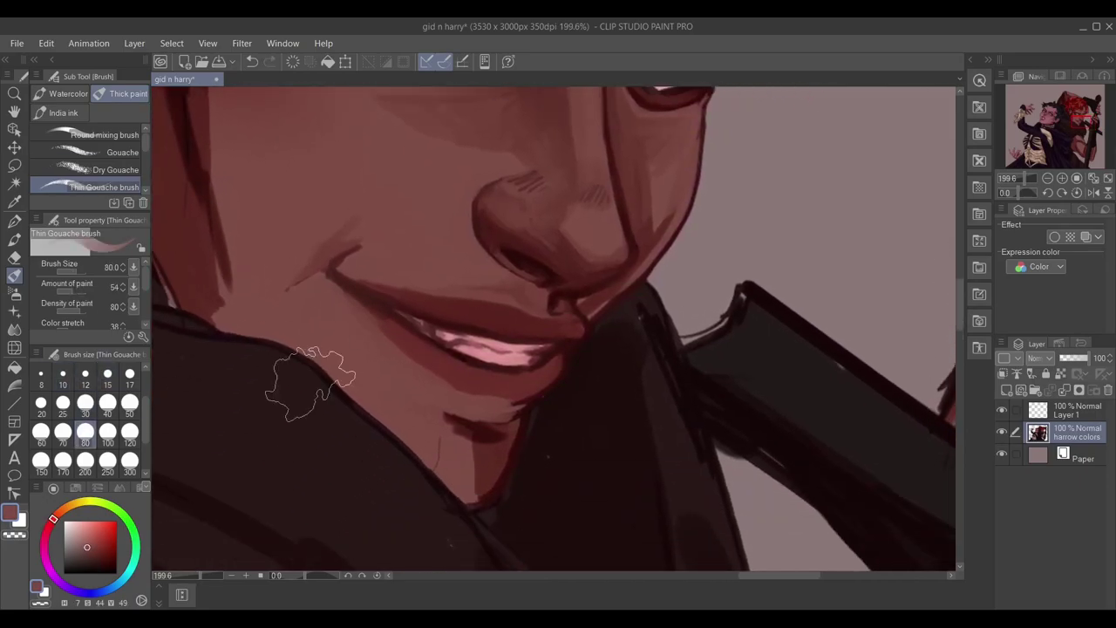
alt+click(479, 386)
key(bracketleft)
key(bracketleft)
key(bracketleft)
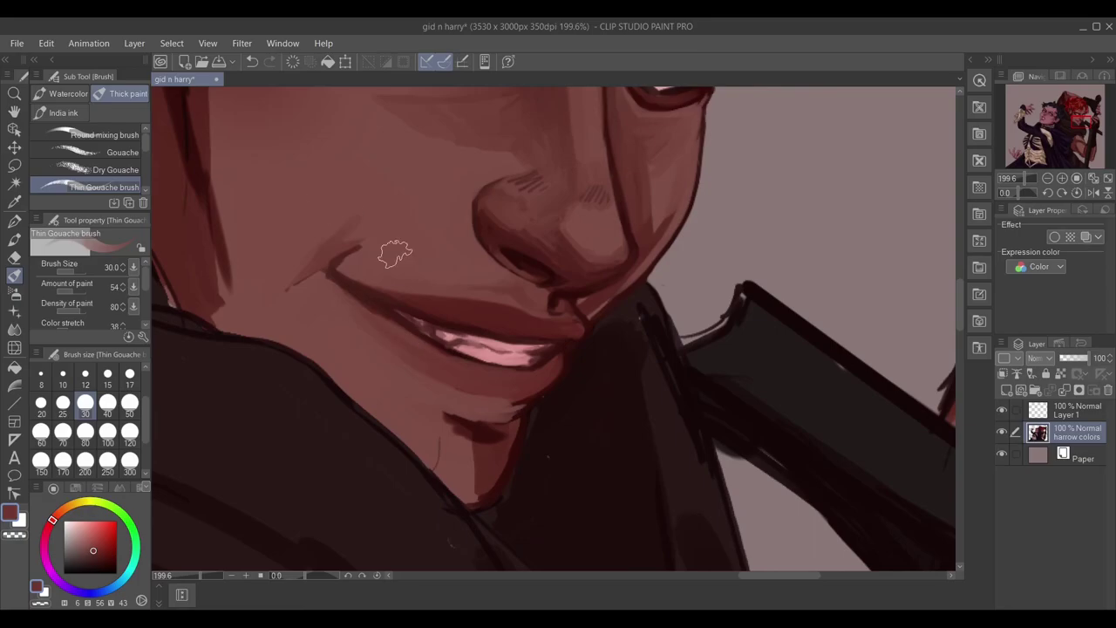
scroll(580, 330, down, 1)
drag(580, 330, 602, 428)
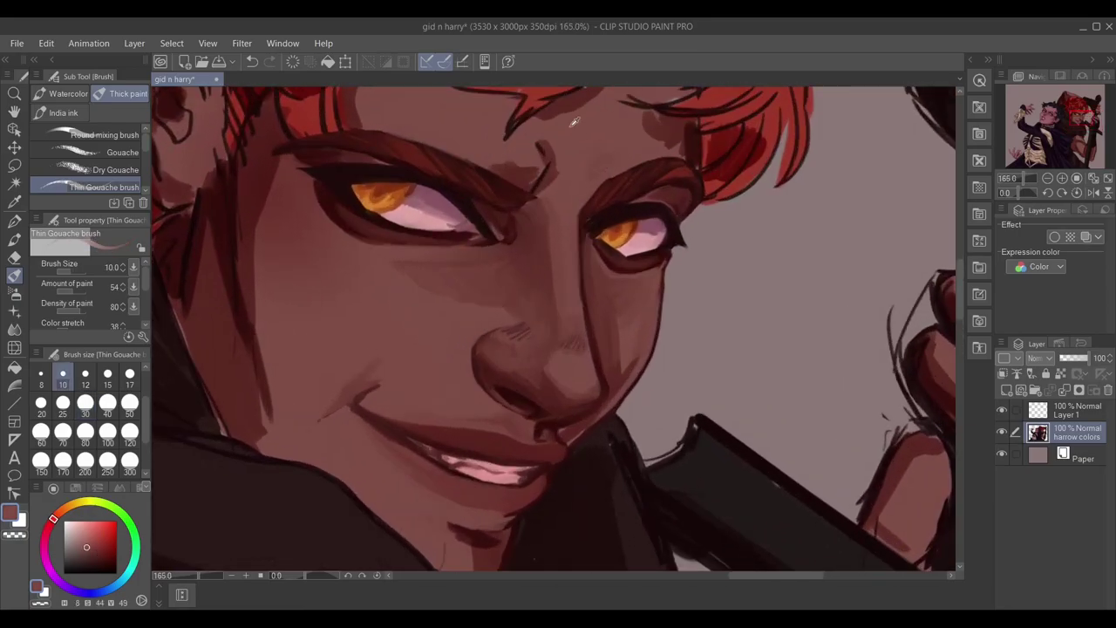
Soften the frown crease and the shading between the eyebrows with sampled skin tones at paint amount 54.
alt+click(555, 167)
mouse_move(554, 167)
mouse_down()
mouse_move(473, 275)
mouse_move(471, 265)
mouse_move(561, 307)
mouse_move(505, 295)
mouse_move(525, 273)
mouse_move(509, 239)
mouse_move(501, 252)
mouse_move(510, 212)
mouse_move(518, 227)
mouse_move(522, 211)
mouse_move(506, 235)
mouse_up()
key(bracketleft)
key(bracketleft)
alt+click(474, 276)
alt+click(515, 219)
key(bracketleft)
key(bracketleft)
key(bracketleft)
scroll(488, 217, down, 3)
scroll(429, 401, up, 3)
Shape the chin and its shadow below the lower lip with sampled skin tones, brush size 25 and paint amount 54.
key(bracketright)
key(bracketright)
key(bracketright)
key(bracketright)
alt+click(429, 401)
mouse_move(430, 401)
mouse_down()
mouse_move(501, 294)
mouse_move(455, 282)
mouse_move(407, 416)
mouse_move(416, 383)
mouse_move(377, 382)
mouse_move(448, 404)
mouse_up()
alt+click(374, 381)
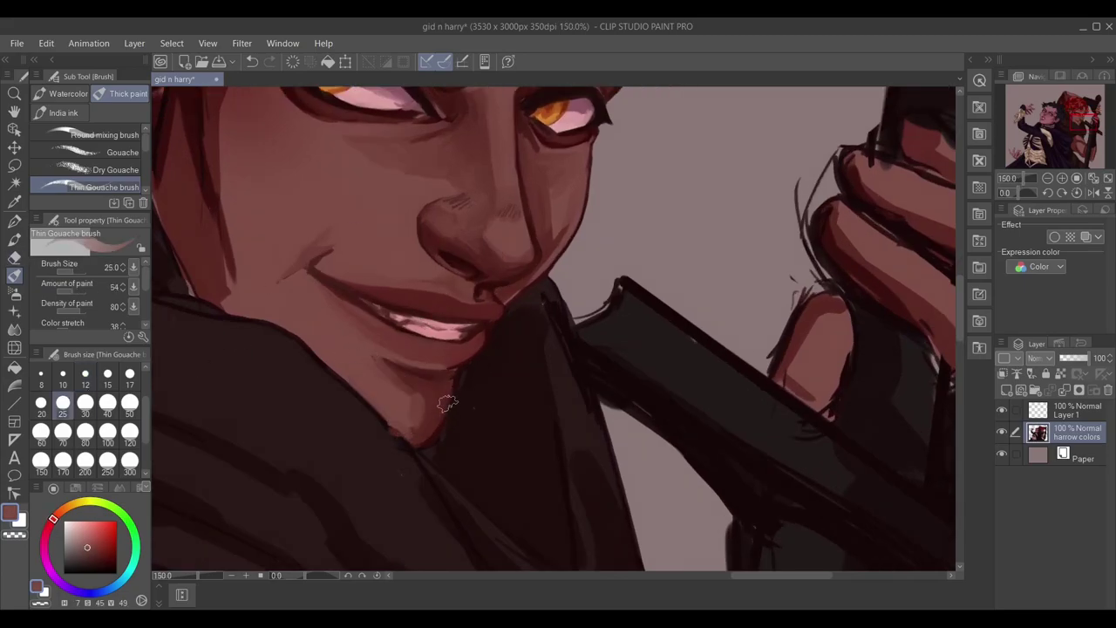
scroll(395, 343, down, 1)
drag(395, 343, 345, 300)
mouse_move(419, 410)
mouse_down()
mouse_move(341, 277)
mouse_move(445, 392)
mouse_up()
key(bracketright)
key(bracketright)
drag(374, 342, 478, 469)
Darken the neck shadow below the ear at brush size 10, and blend it at size 30 with paint amount 58.
click(62, 373)
mouse_move(320, 230)
mouse_down()
mouse_move(317, 340)
mouse_move(349, 424)
mouse_up()
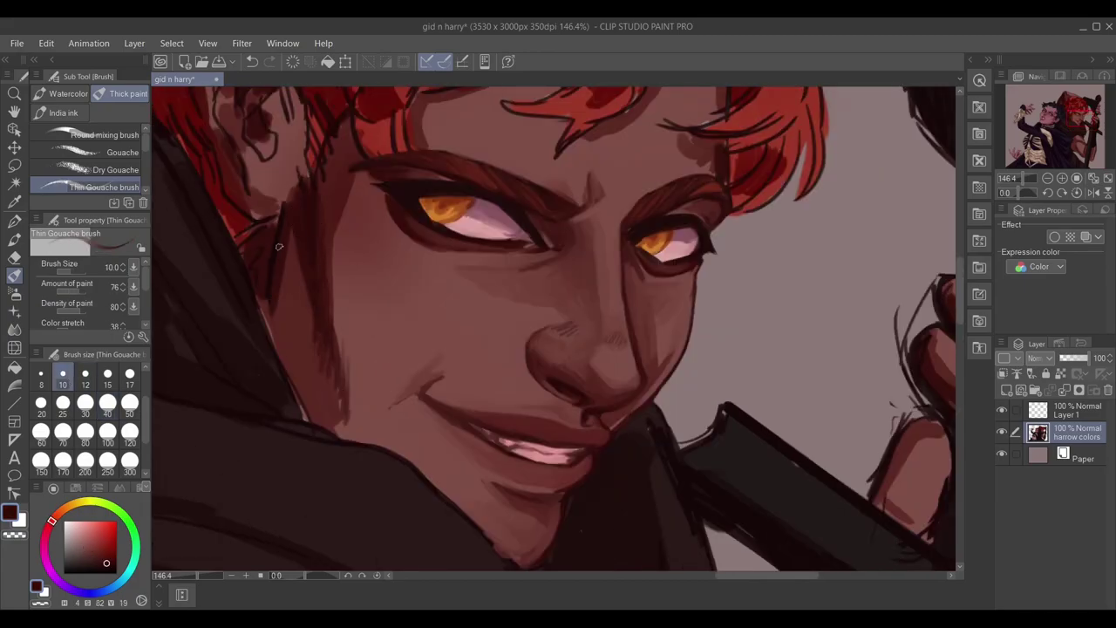
alt+click(262, 308)
click(75, 289)
click(85, 403)
drag(275, 261, 302, 403)
alt+click(312, 332)
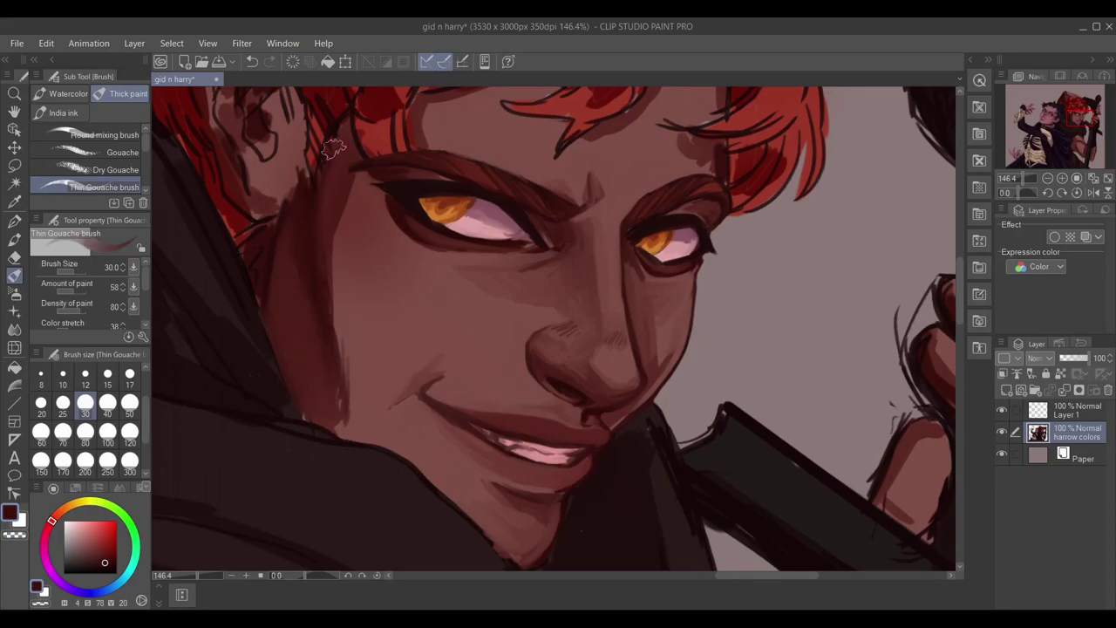
Broaden the shadow along the jaw and side of the cheek with brush size 80 and paint amount 58.
alt+click(365, 359)
key(bracketright)
key(bracketright)
key(bracketright)
key(bracketright)
key(bracketright)
scroll(338, 323, down, 3)
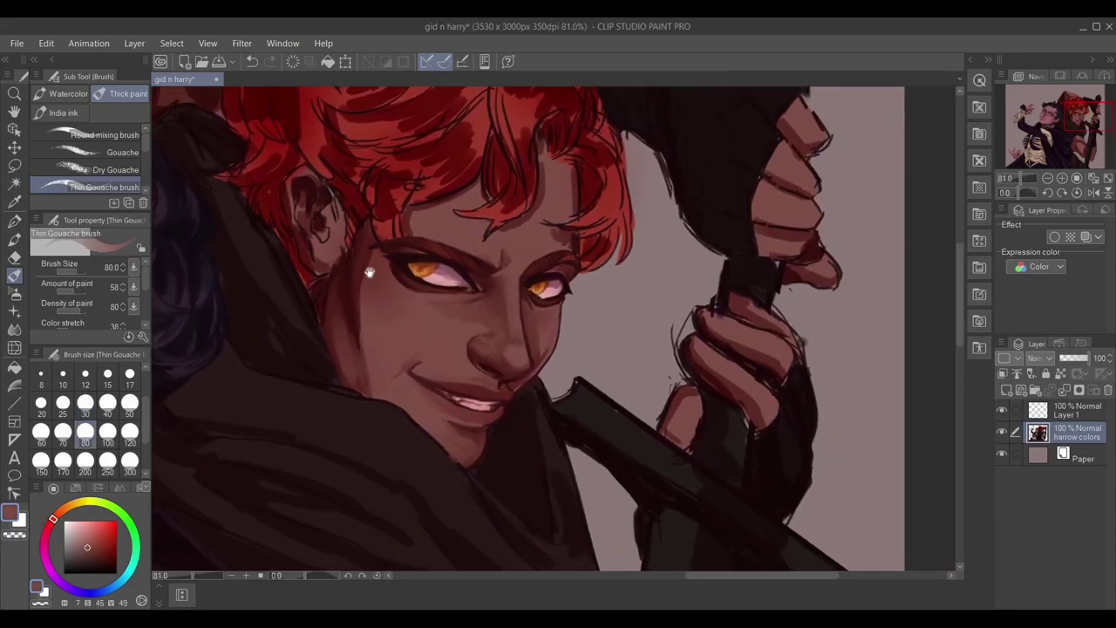
scroll(338, 323, up, 1)
alt+click(410, 324)
alt+click(388, 318)
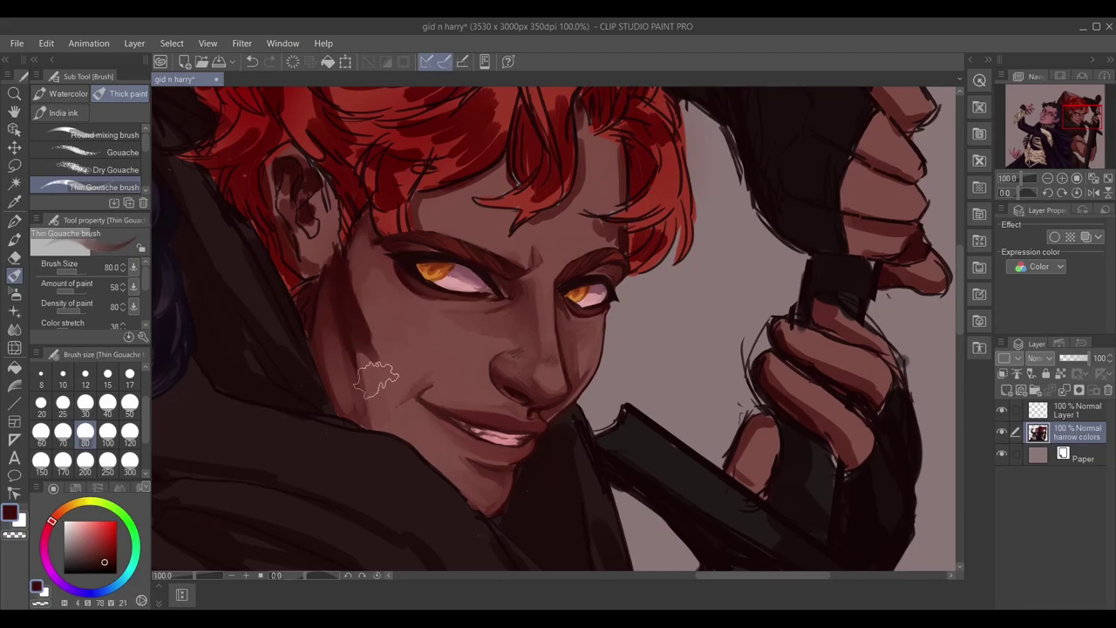
alt+click(344, 321)
alt+click(333, 341)
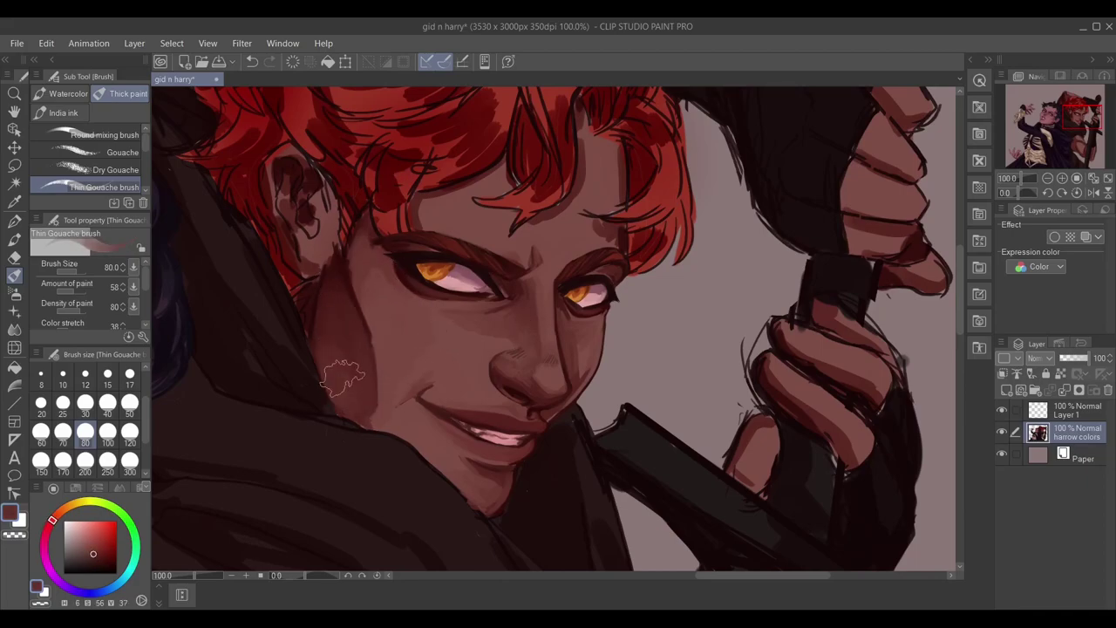
Redefine the jaw edge at brush size 15, and blend the lower cheek and jaw at size 80 with paint amount 50.
click(41, 403)
click(108, 375)
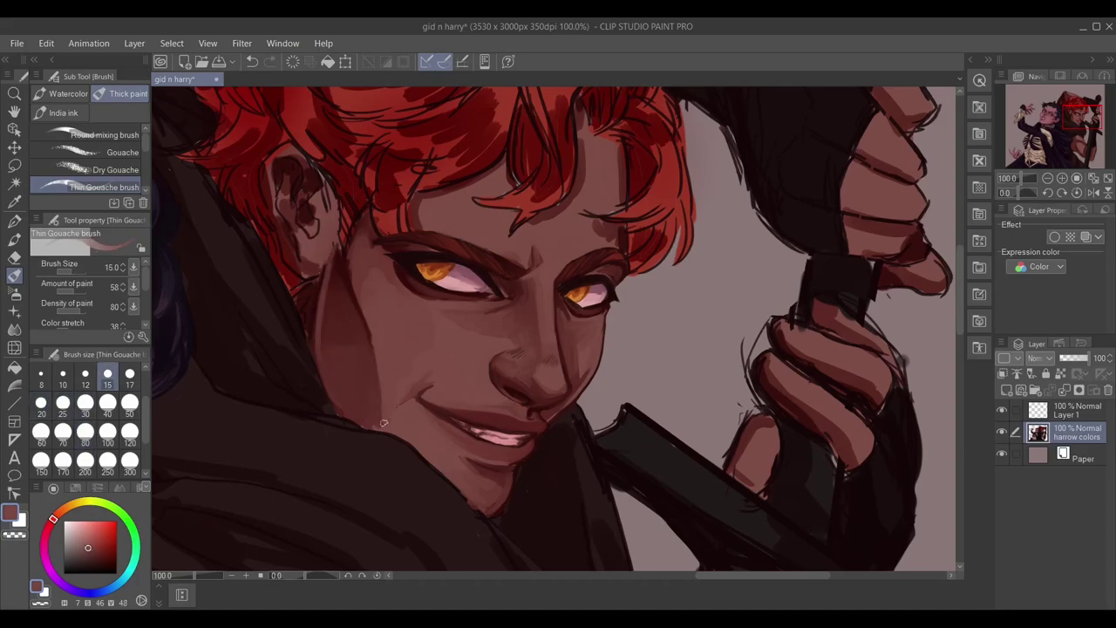
click(74, 283)
click(84, 431)
alt+click(362, 402)
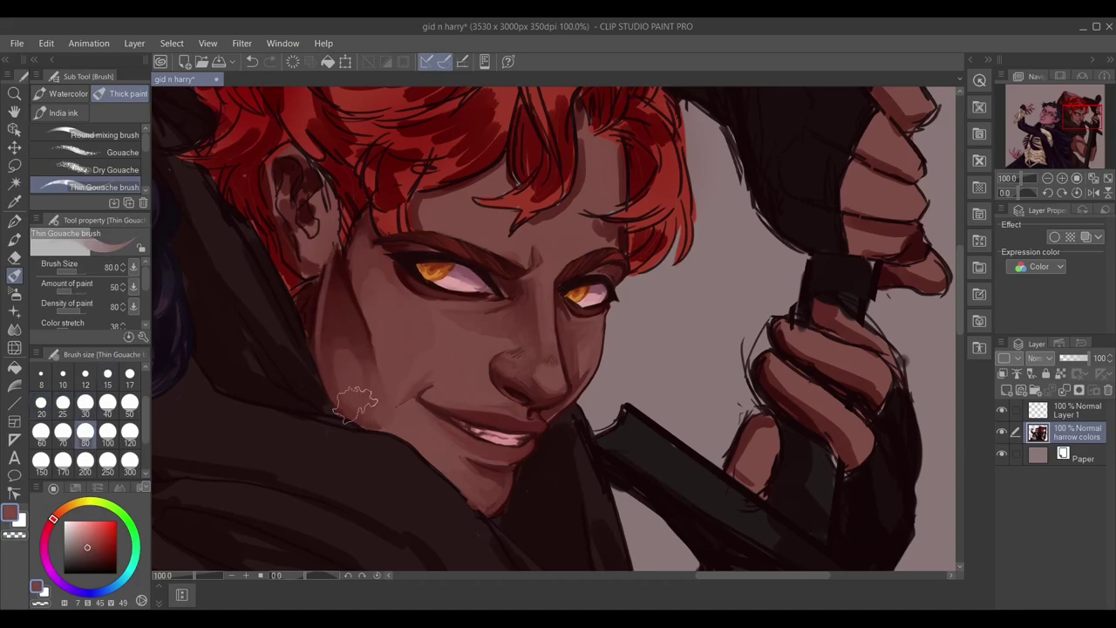
alt+click(336, 354)
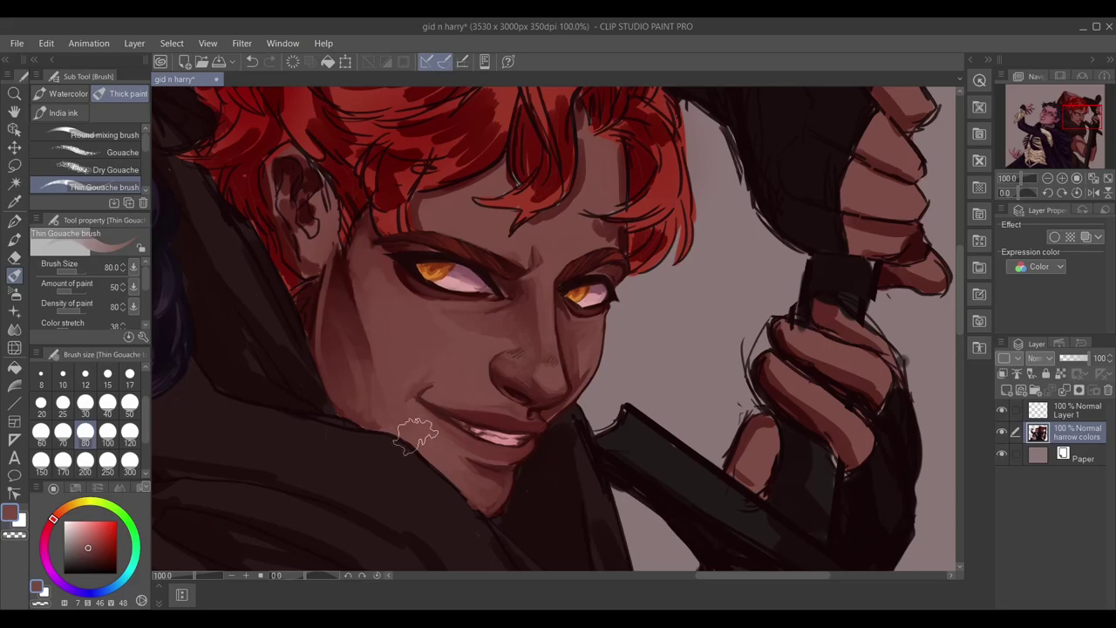
Clean up the collar edge along the neck in near-black with brush size 12 and paint amount 100.
click(63, 375)
alt+click(175, 293)
key(bracketright)
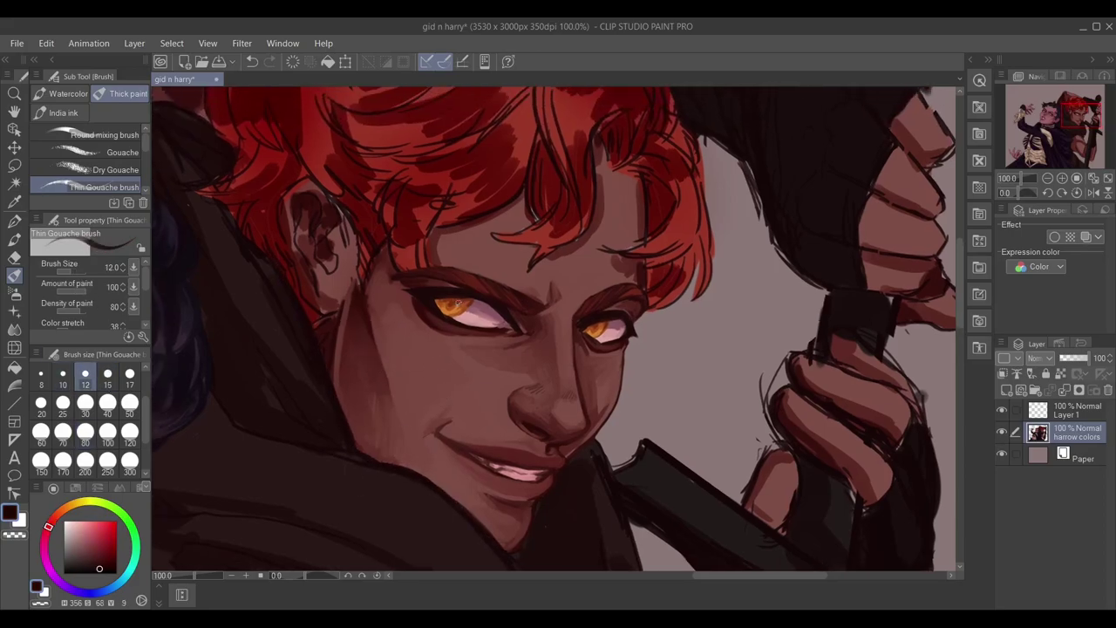
Add small white highlights to both irises with the Real G-Pen.
key(p)
key(x)
key(x)
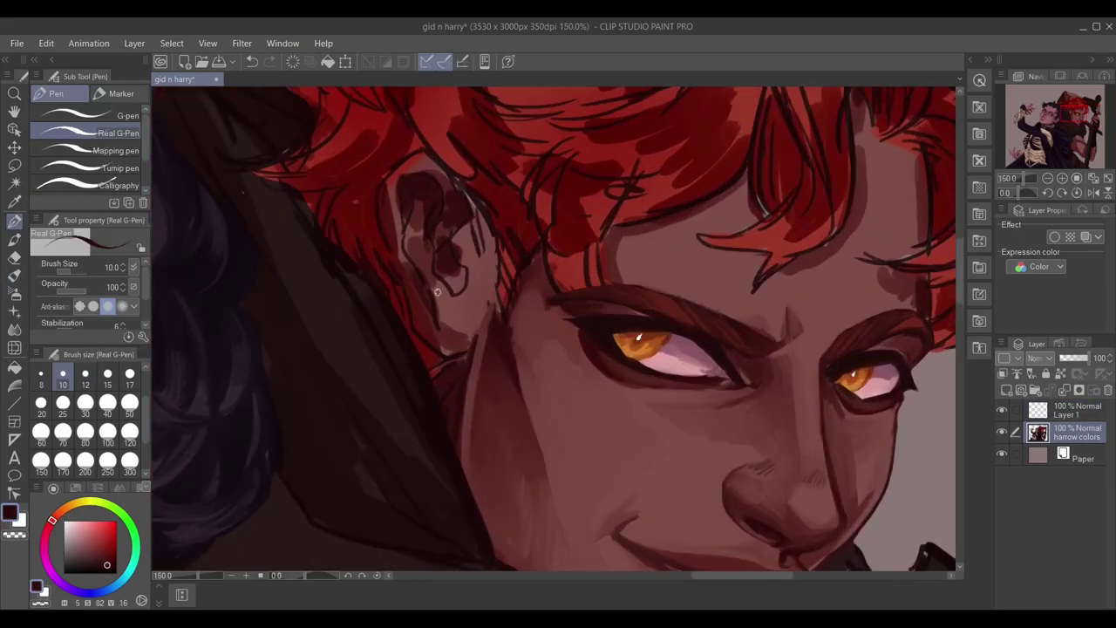
Paint the ear's inner folds in dark red and skin tones with the Thin Gouache brush at size 12 and paint amount 100.
key(b)
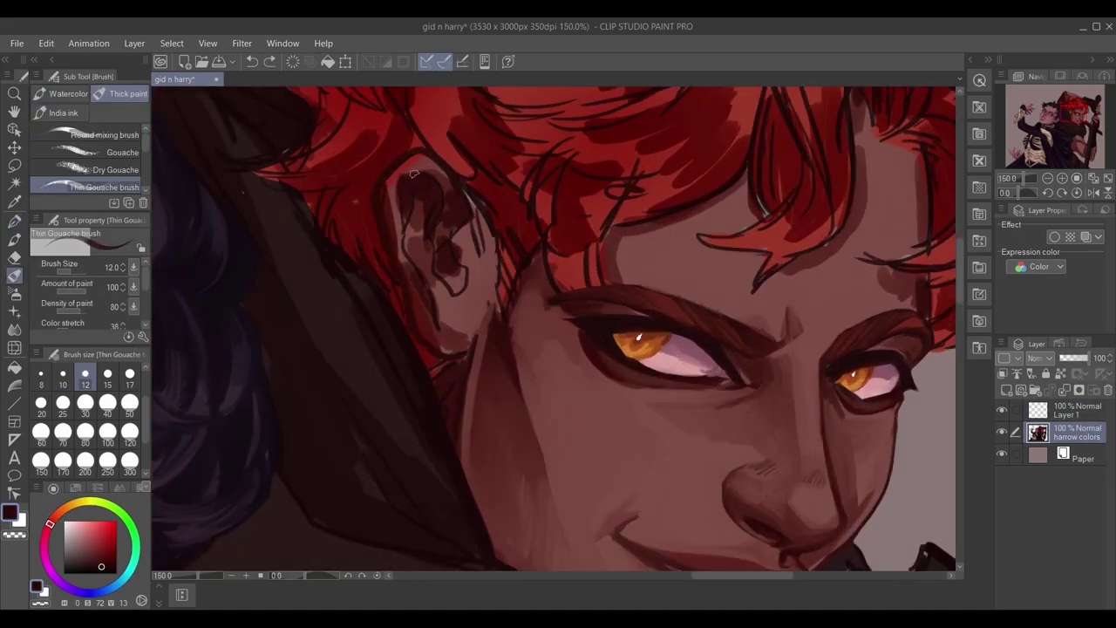
drag(431, 267, 463, 234)
alt+click(410, 187)
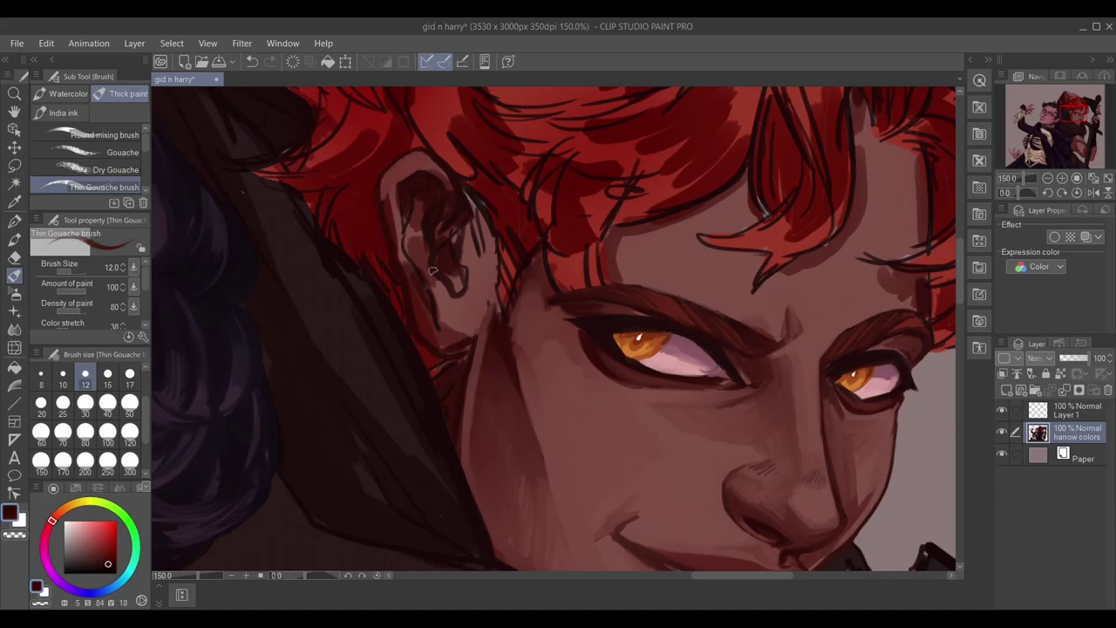
alt+click(451, 191)
alt+click(418, 182)
alt+click(454, 279)
drag(441, 274, 467, 306)
alt+click(410, 209)
alt+click(457, 288)
Paint the ear's outer rim, inner ridge and lobe over the sketch lines with sampled skin tones at brush size 12.
alt+click(397, 218)
drag(389, 199, 423, 336)
drag(419, 331, 449, 348)
alt+click(420, 270)
drag(417, 266, 420, 309)
alt+click(445, 338)
drag(410, 244, 436, 295)
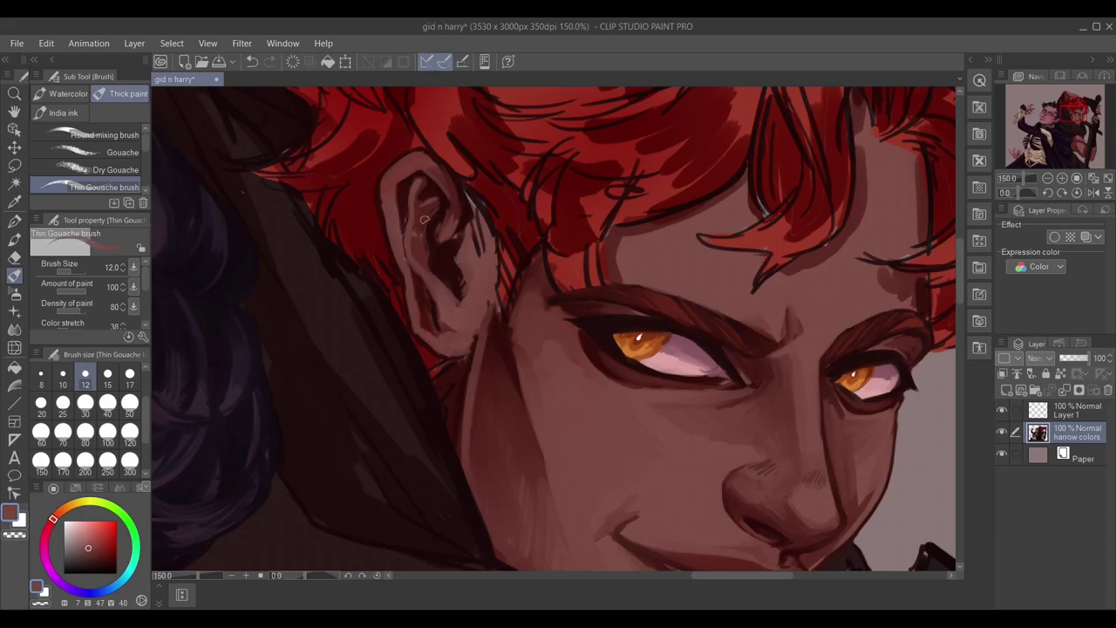
Cover the sketch lines on the ear's front edge and darken the hair beside it.
alt+click(475, 305)
drag(466, 190, 493, 305)
mouse_move(471, 192)
mouse_down()
mouse_move(479, 262)
mouse_move(507, 273)
mouse_move(517, 260)
mouse_move(485, 330)
mouse_up()
alt+click(490, 318)
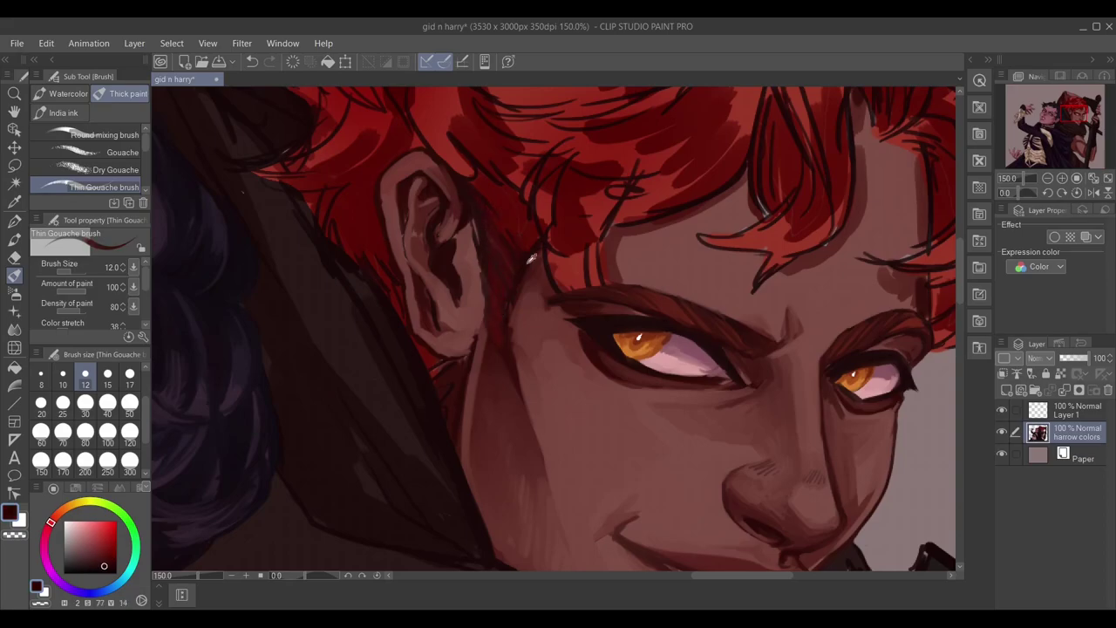
Refine the temple edge between the hair and the near eyebrow with sampled skin tones at brush size 12.
alt+click(536, 292)
key(bracketleft)
key(bracketleft)
key(bracketright)
key(bracketright)
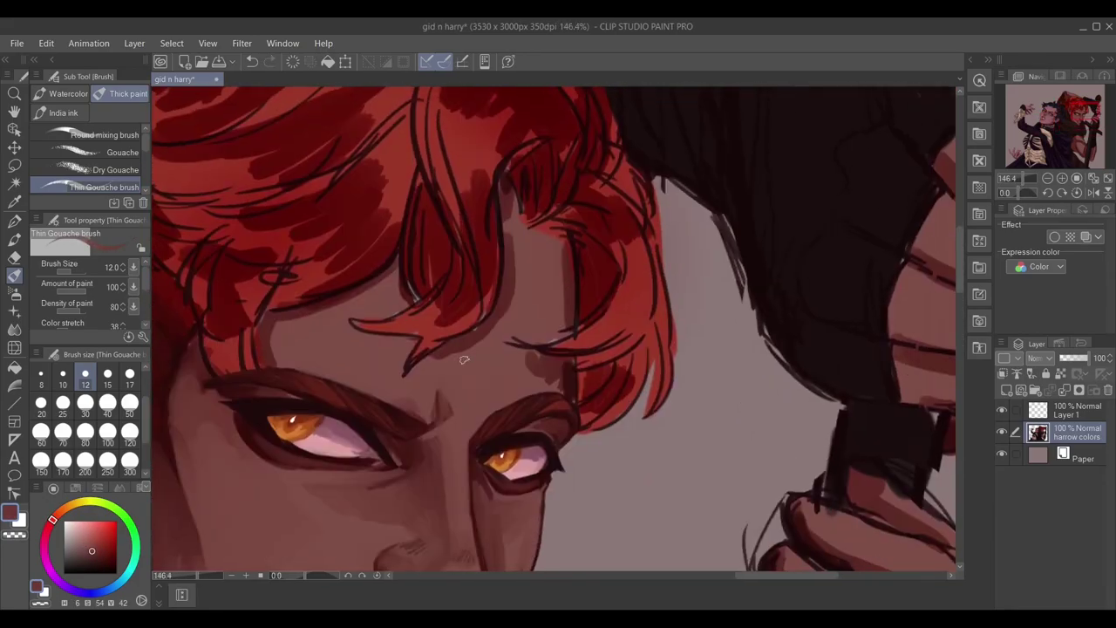
Repaint the forehead and the hairline shadow above the far eyebrow with skin tones at brush size 15.
alt+click(179, 377)
key(bracketright)
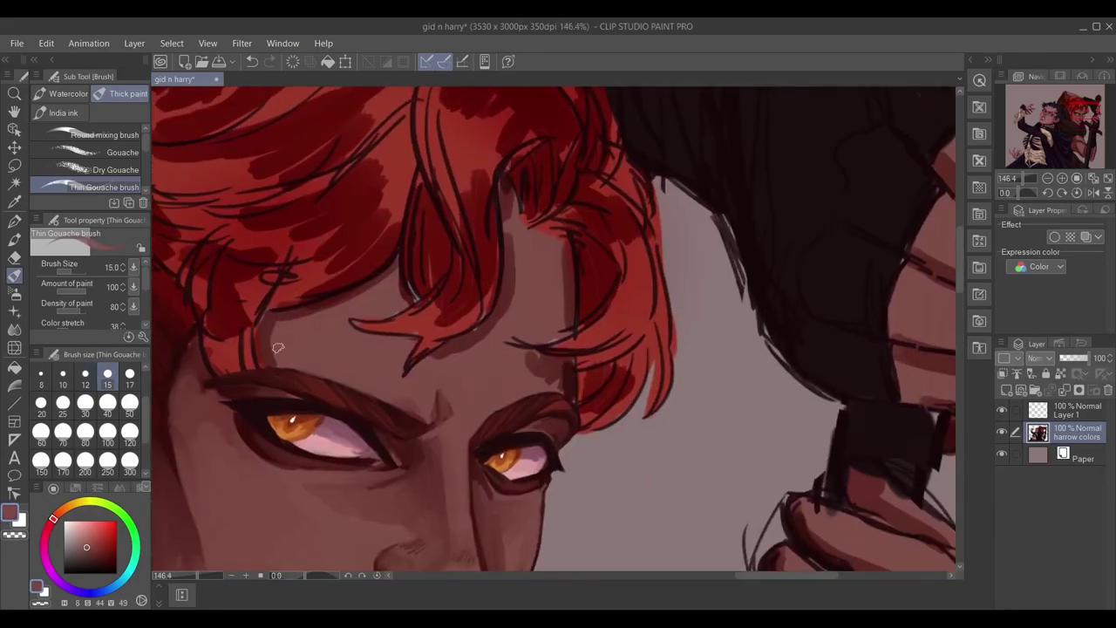
drag(512, 218, 536, 362)
alt+click(534, 367)
drag(567, 232, 571, 323)
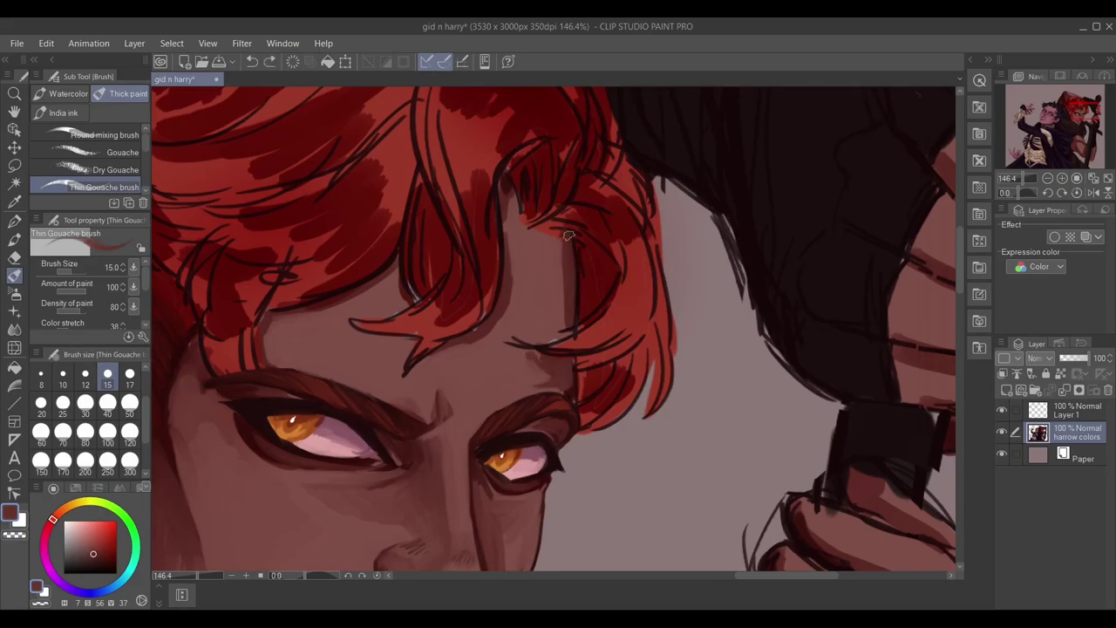
alt+click(567, 392)
drag(553, 375, 527, 354)
drag(566, 236, 517, 284)
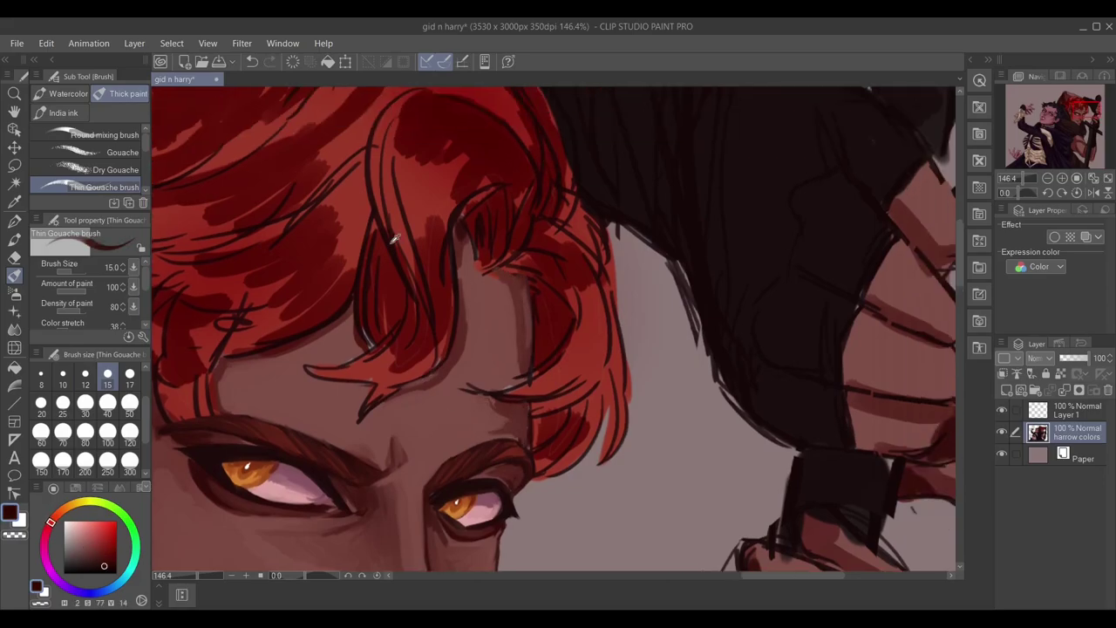
Fill the hair hollow above the forehead and the side curl's inside with dark red at brush sizes 12 and 10.
key(bracketleft)
alt+click(461, 261)
mouse_move(461, 262)
mouse_down()
mouse_move(488, 214)
mouse_move(455, 249)
mouse_move(533, 294)
mouse_up()
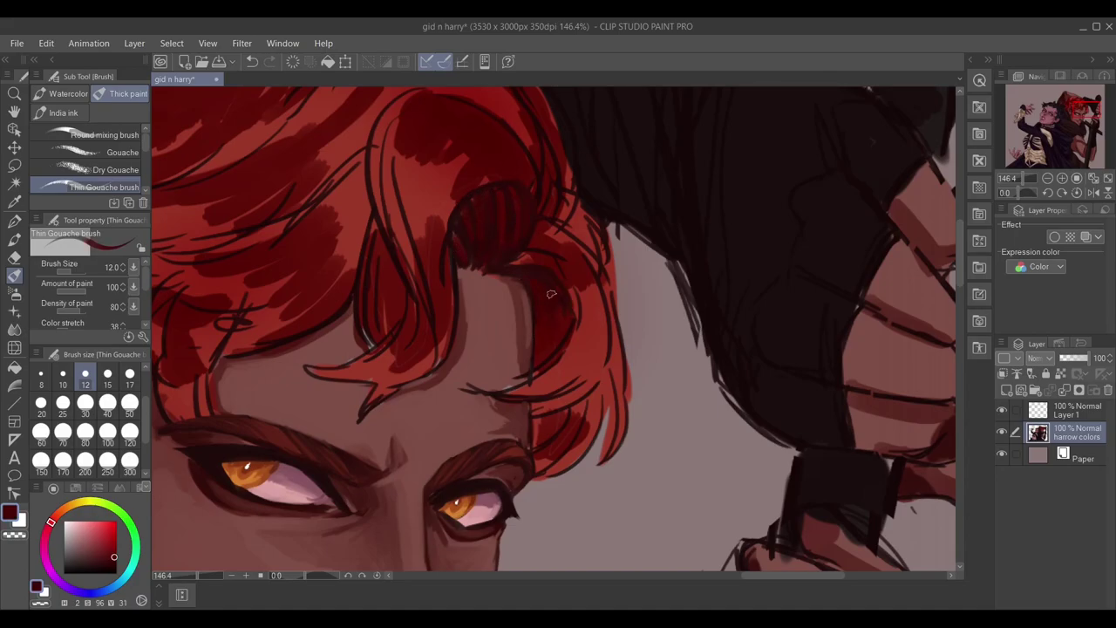
key(bracketleft)
alt+click(504, 197)
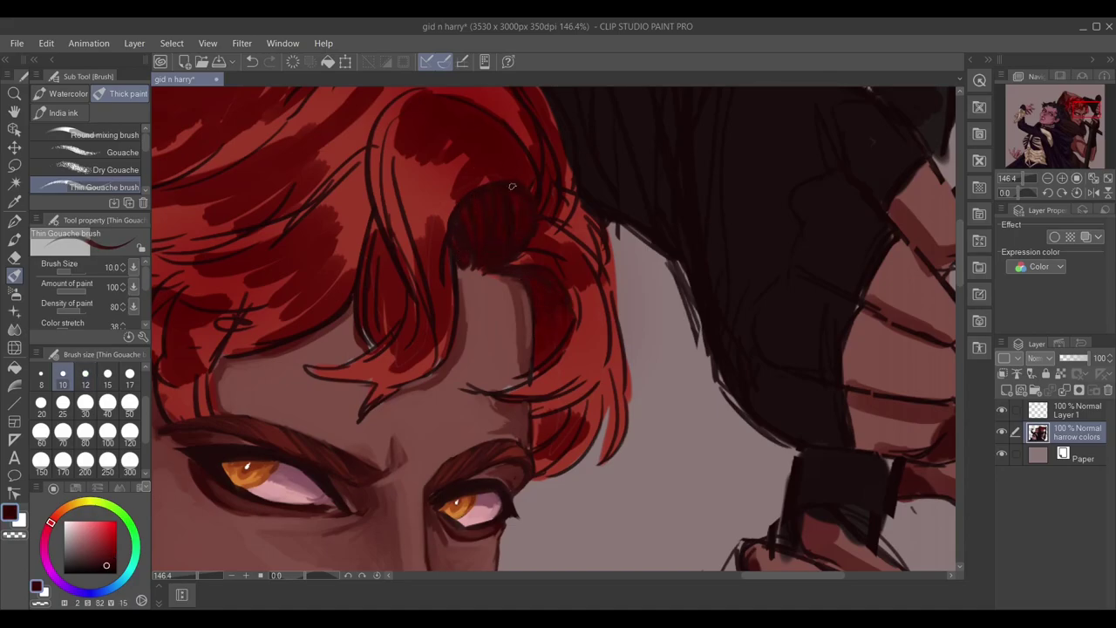
alt+click(563, 303)
alt+click(502, 271)
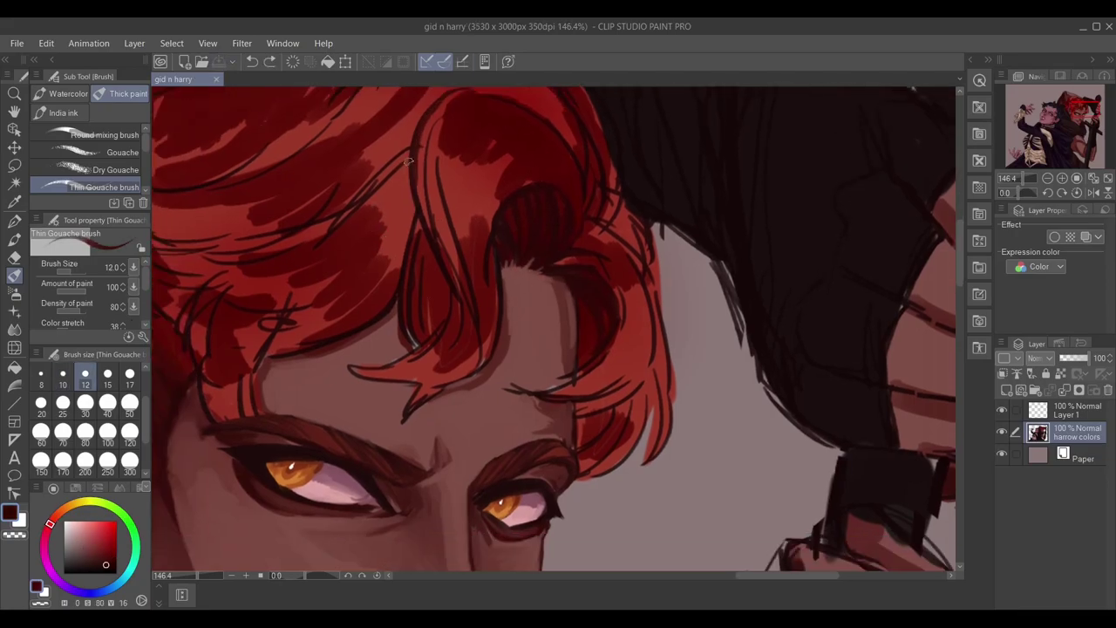
Redraw the forelock's outline, inner strands and pointed tips in dark red over the forehead.
drag(409, 161, 403, 347)
drag(455, 284, 450, 347)
mouse_move(434, 342)
mouse_down()
mouse_move(370, 366)
mouse_move(340, 358)
mouse_up()
drag(363, 380, 406, 440)
drag(427, 396, 454, 379)
drag(503, 265, 450, 388)
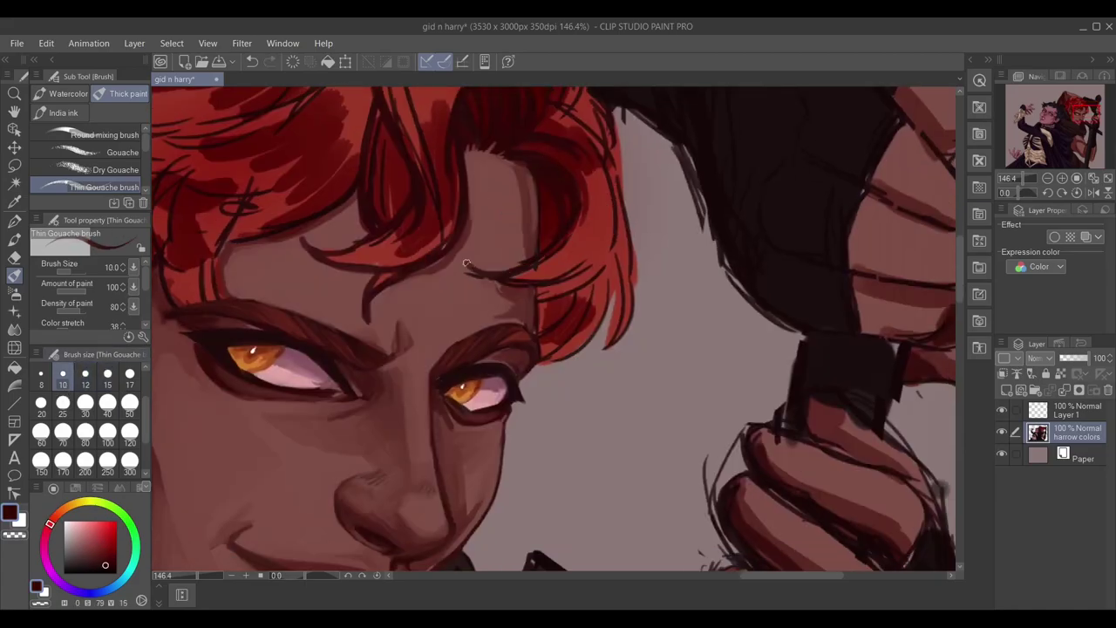
Paint over the side curl's sketch lines with red strands and clean its tips on the forehead at brush size 10.
alt+click(464, 263)
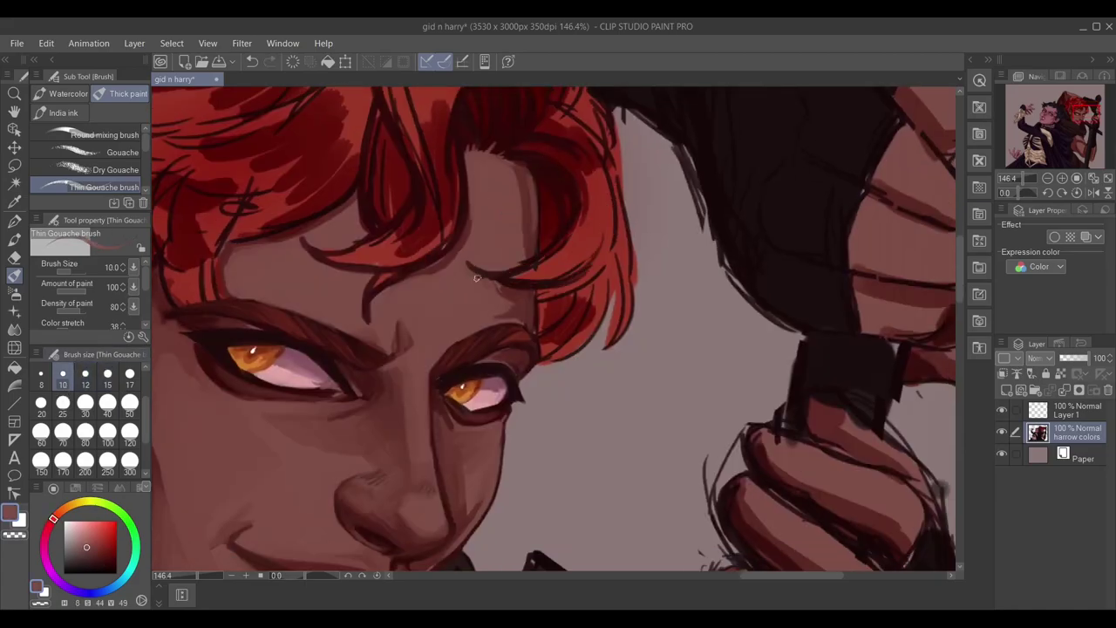
alt+click(546, 209)
mouse_move(576, 241)
mouse_down()
mouse_move(545, 157)
mouse_move(587, 261)
mouse_up()
alt+click(589, 213)
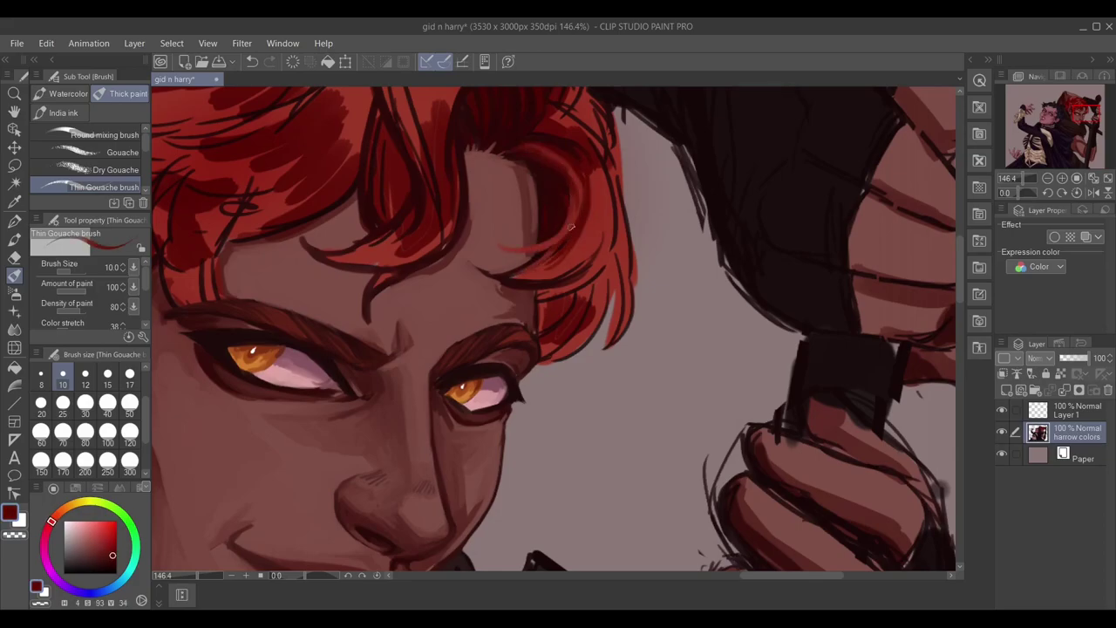
drag(610, 170, 590, 253)
alt+click(580, 288)
drag(576, 296, 550, 305)
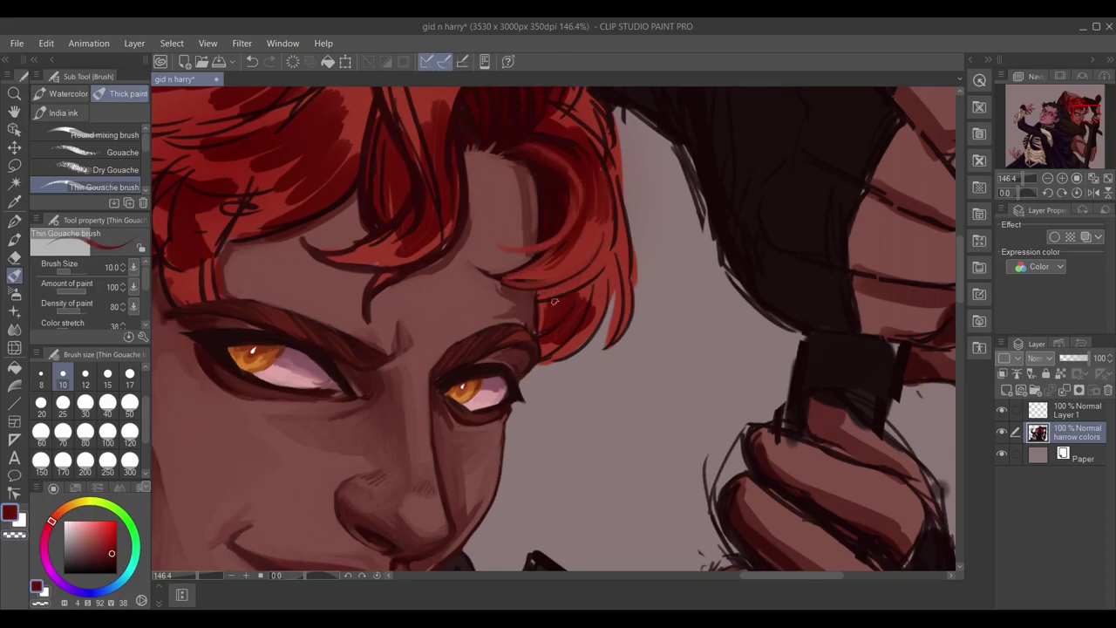
Fill the lock beside the far eyebrow in red at brush size 12, extend its tip, and trim it with the Hard eraser.
alt+click(547, 354)
key(])
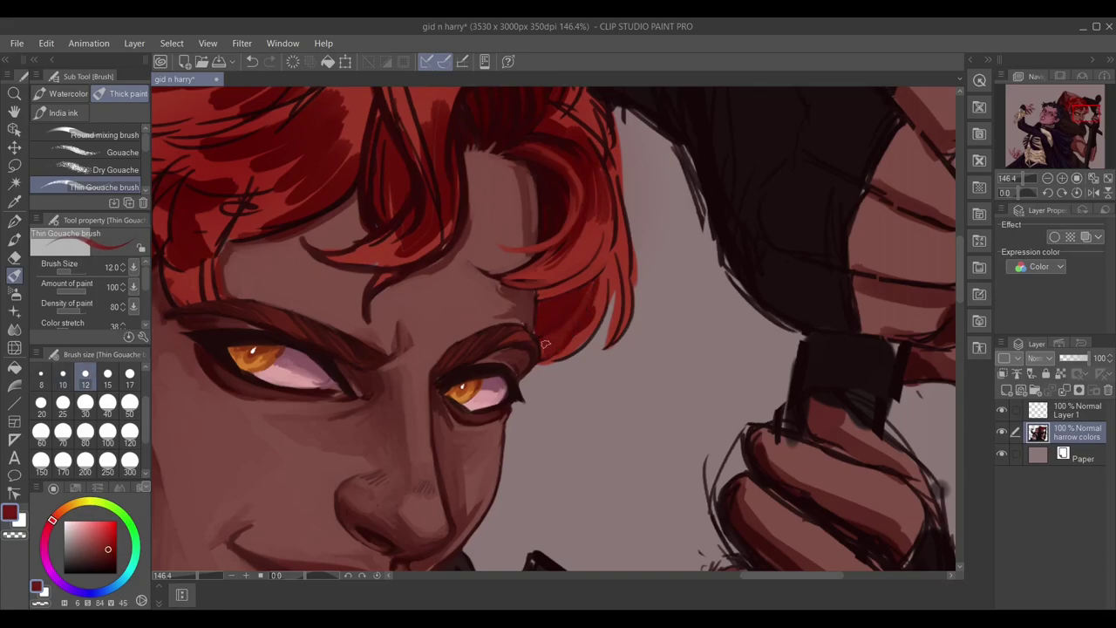
alt+click(583, 354)
mouse_move(581, 311)
mouse_down()
mouse_move(572, 353)
mouse_move(554, 384)
mouse_up()
key(e)
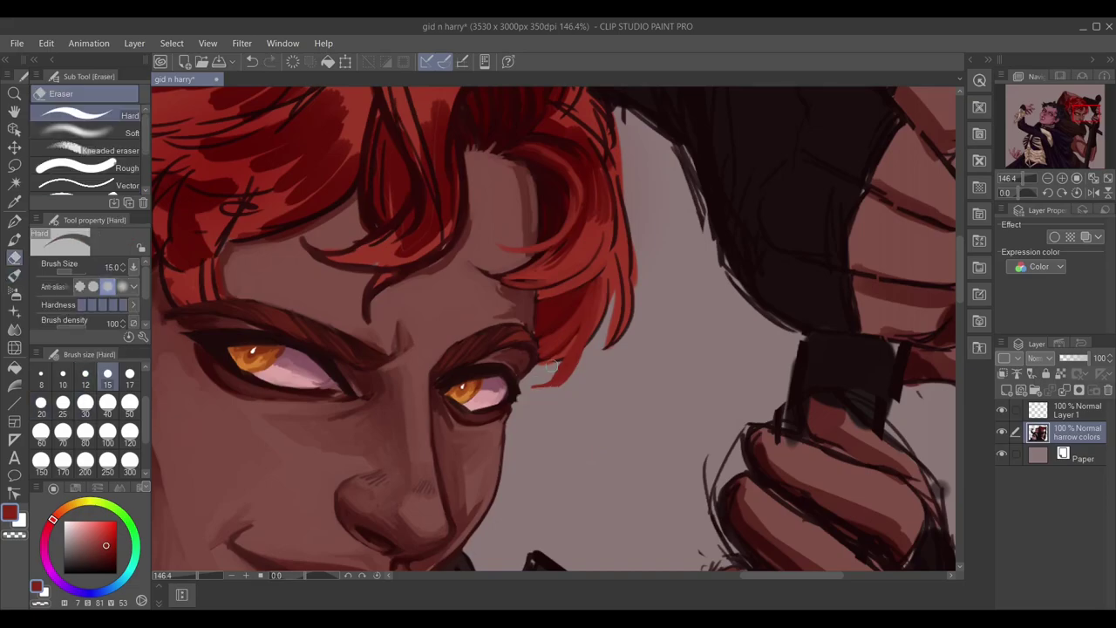
Paint red strands along the outer edge of the side curls, covering the black outline.
alt+click(612, 278)
key(b)
mouse_move(611, 248)
mouse_down()
mouse_move(606, 309)
mouse_move(580, 366)
mouse_up()
drag(614, 301, 600, 351)
drag(624, 225, 602, 280)
drag(559, 262, 508, 352)
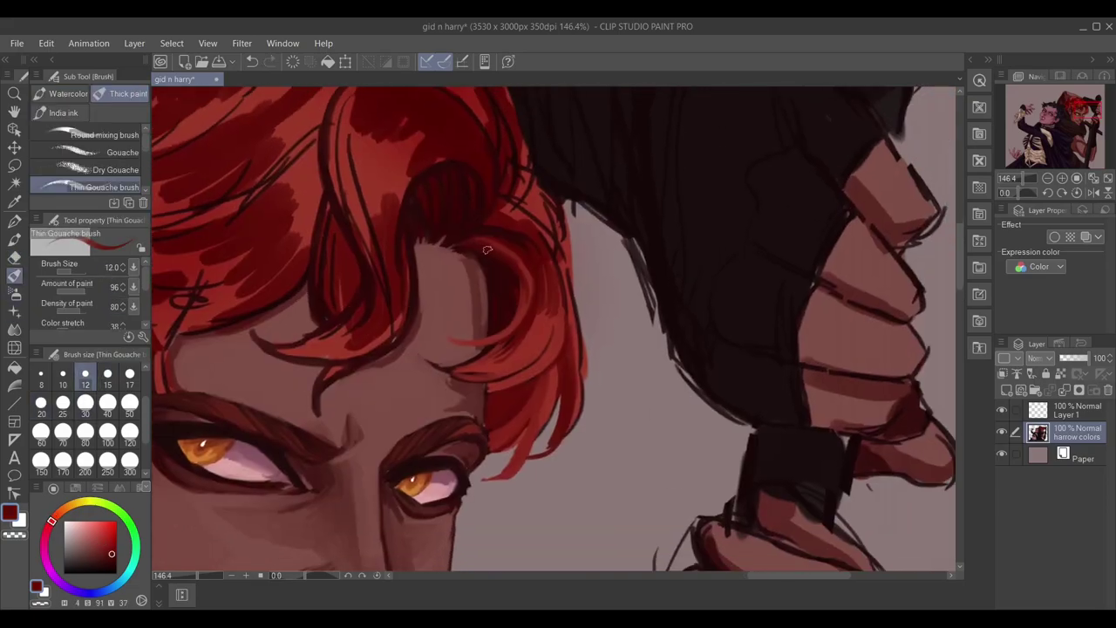
Draw dark strands through the side curl at brush size 10 and paint amount 96, and undo the last stroke.
alt+click(466, 356)
key(bracketleft)
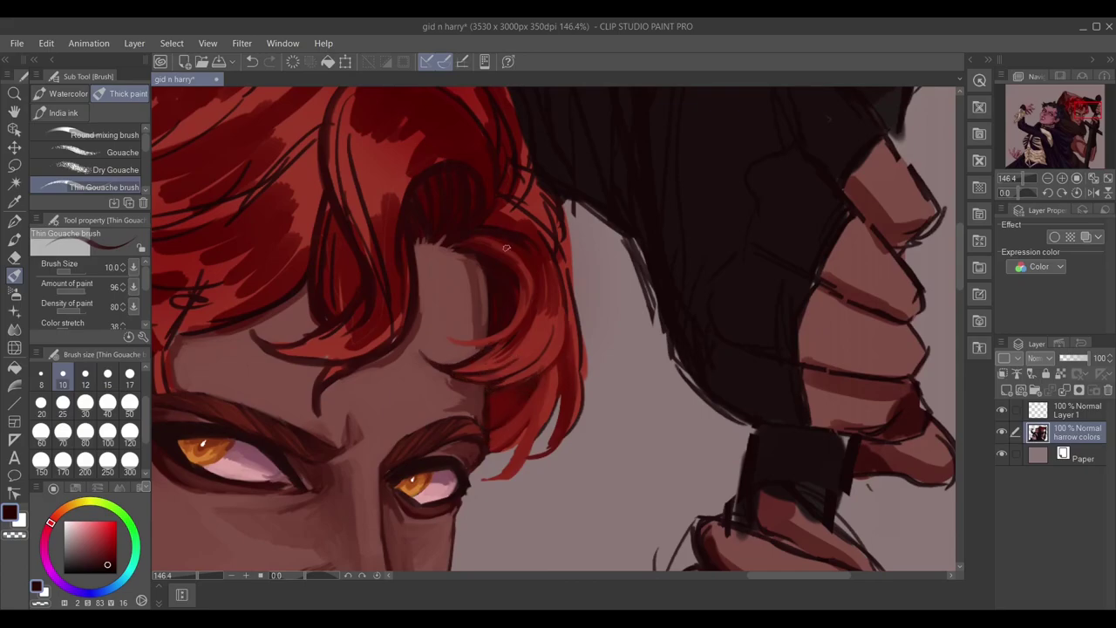
drag(483, 367, 443, 358)
alt+click(484, 218)
drag(488, 214, 524, 294)
drag(527, 253, 534, 328)
alt+click(460, 187)
key(ctrl+z)
Paint brighter red strands down the outer side of the curl at brush size 10.
alt+click(458, 144)
mouse_move(536, 268)
mouse_down()
mouse_move(526, 352)
mouse_move(540, 403)
mouse_up()
alt+click(515, 288)
drag(534, 301, 539, 407)
drag(523, 365, 548, 443)
drag(499, 219, 489, 267)
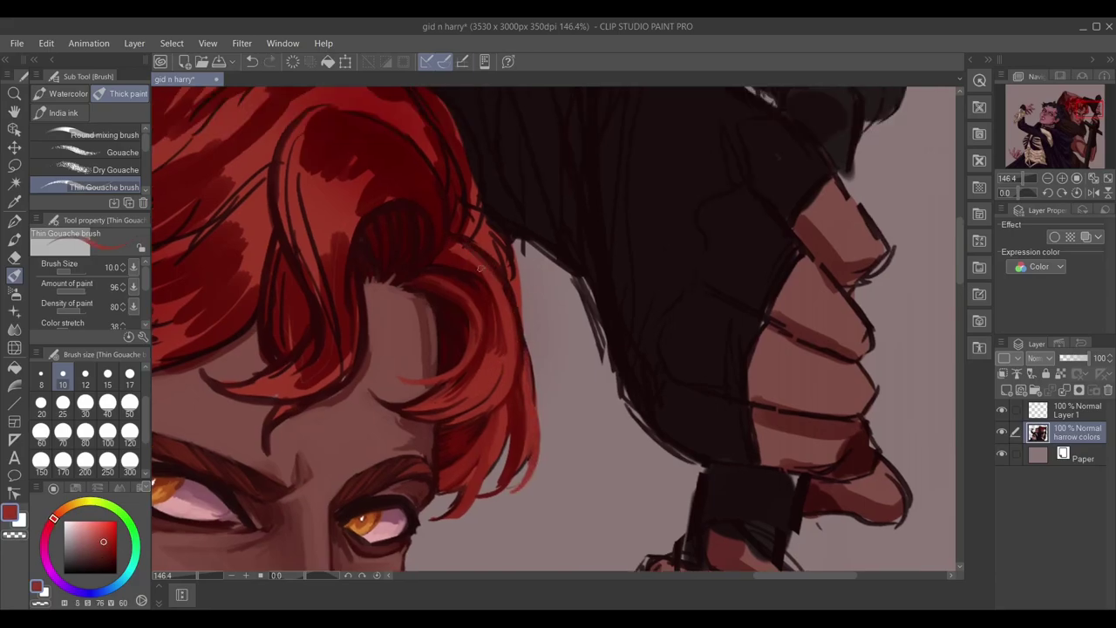
Deepen the side curl's strands in dark red and erase stray marks along the hair's outer edge.
alt+click(424, 214)
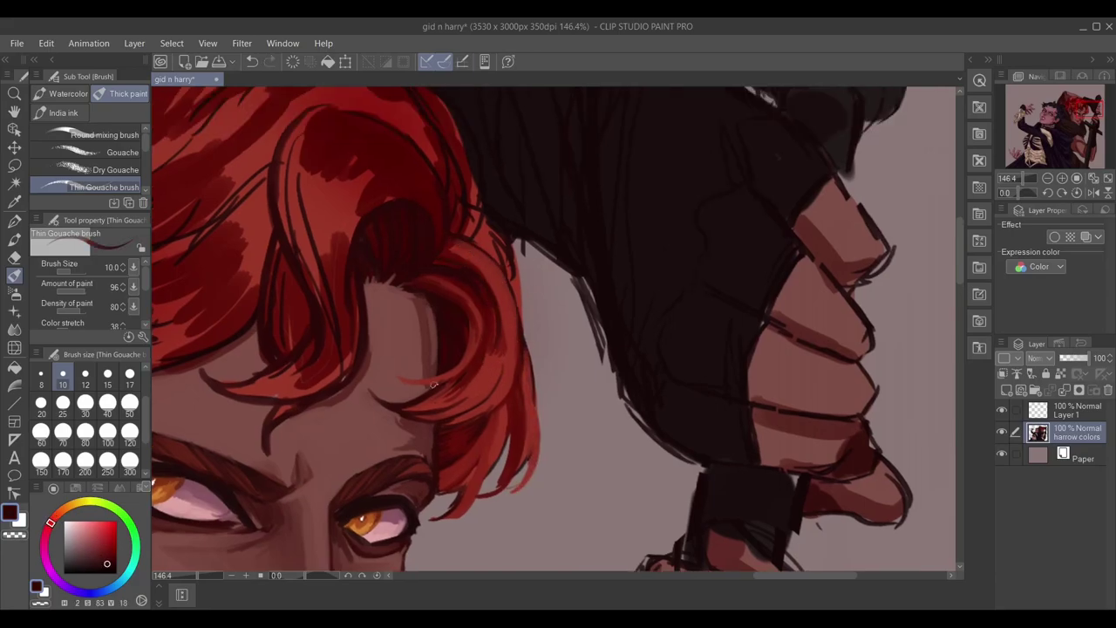
mouse_move(501, 310)
mouse_down()
mouse_move(489, 379)
mouse_move(513, 354)
mouse_up()
alt+click(440, 253)
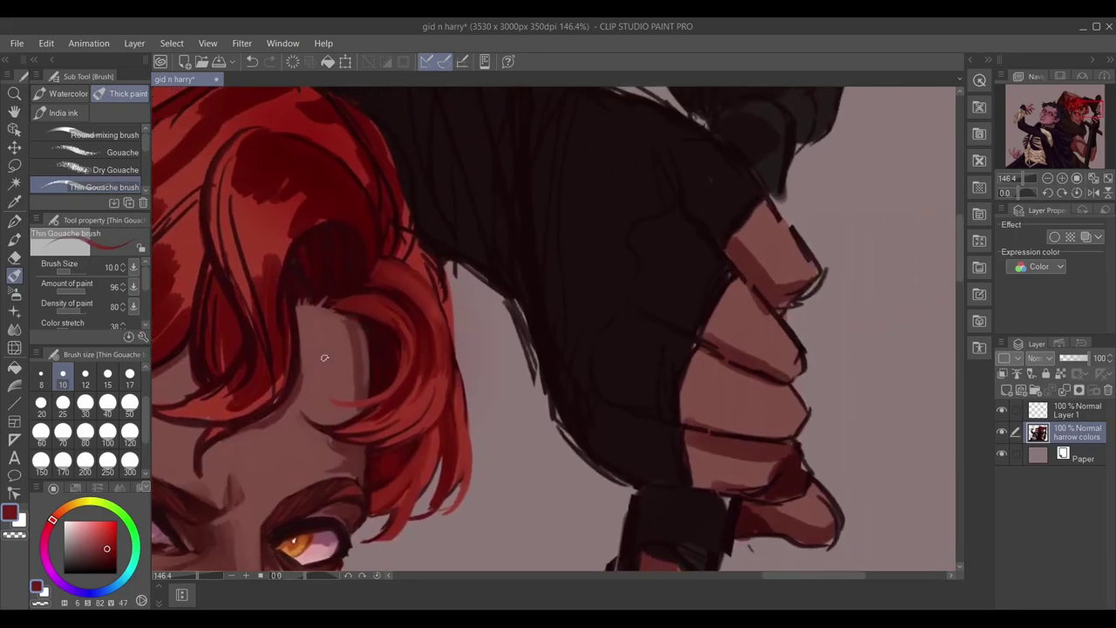
drag(494, 296, 462, 328)
key(e)
drag(441, 263, 523, 362)
Repaint the hair edge against the raised black sleeve in dark and mid reds at brush size 15.
alt+click(419, 253)
key(b)
mouse_move(410, 179)
mouse_down()
mouse_move(405, 257)
mouse_move(445, 327)
mouse_up()
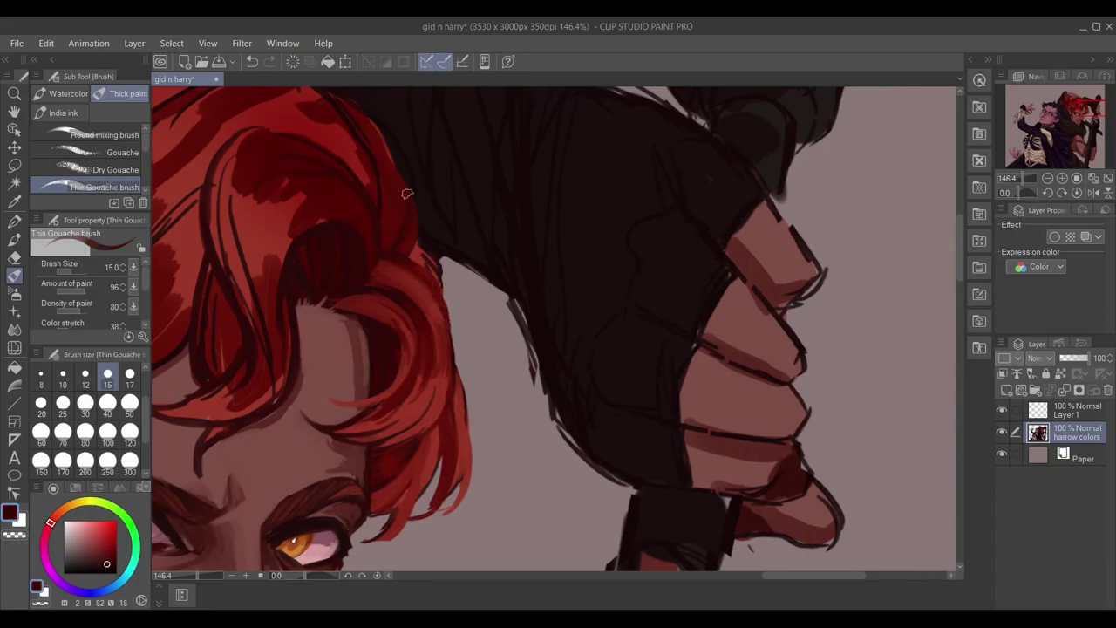
alt+click(430, 302)
drag(431, 296, 519, 380)
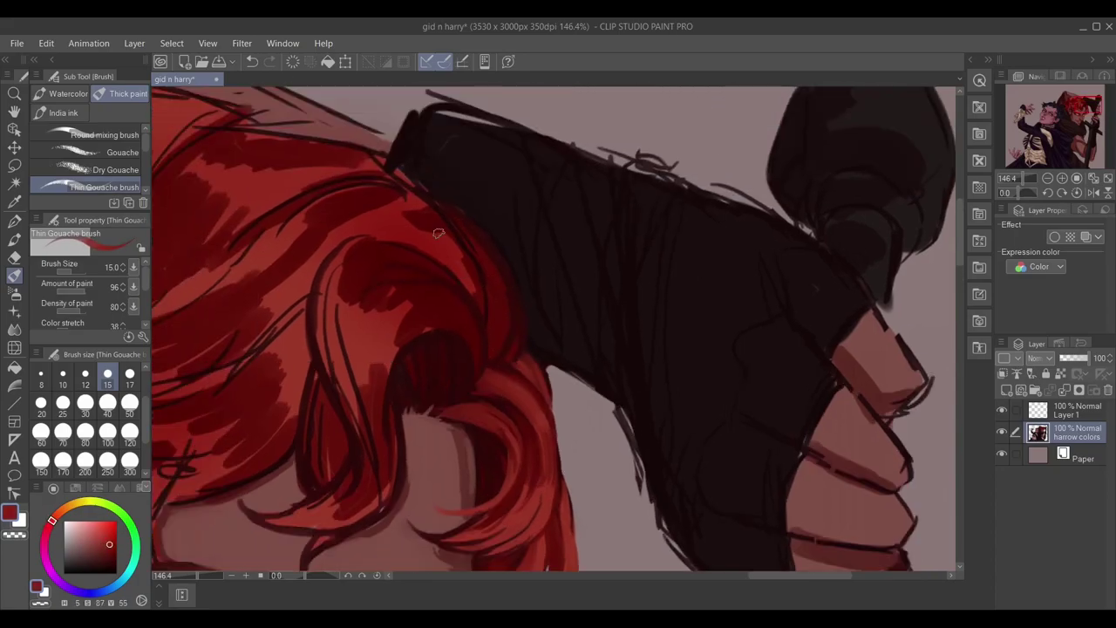
Repaint the hair arc above the front curl in sampled dark and mid reds at brush size 15.
drag(410, 202, 453, 300)
mouse_move(445, 214)
mouse_down()
mouse_move(471, 297)
mouse_move(628, 210)
mouse_up()
drag(551, 391, 629, 325)
drag(467, 109, 436, 183)
alt+click(426, 181)
alt+click(398, 259)
mouse_move(396, 188)
mouse_down()
mouse_move(418, 311)
mouse_move(466, 410)
mouse_move(483, 284)
mouse_up()
Paint over the sketch lines on the front curl's long lock with sampled mid red.
alt+click(449, 347)
alt+click(457, 261)
drag(417, 131, 447, 240)
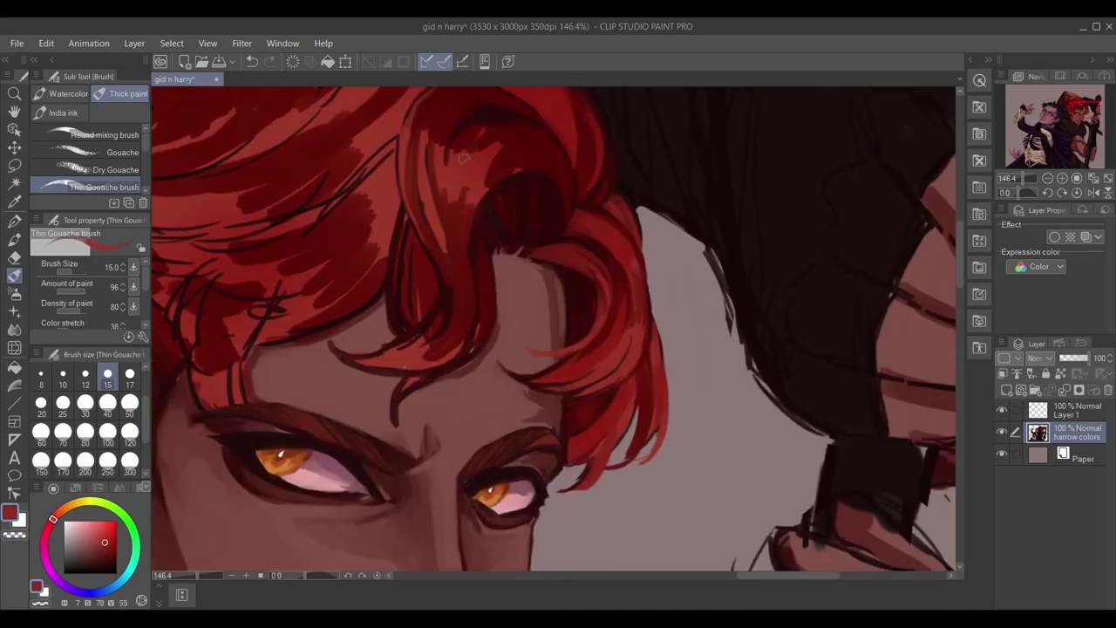
mouse_move(411, 149)
mouse_down()
mouse_move(372, 200)
mouse_move(403, 279)
mouse_up()
drag(410, 239, 419, 349)
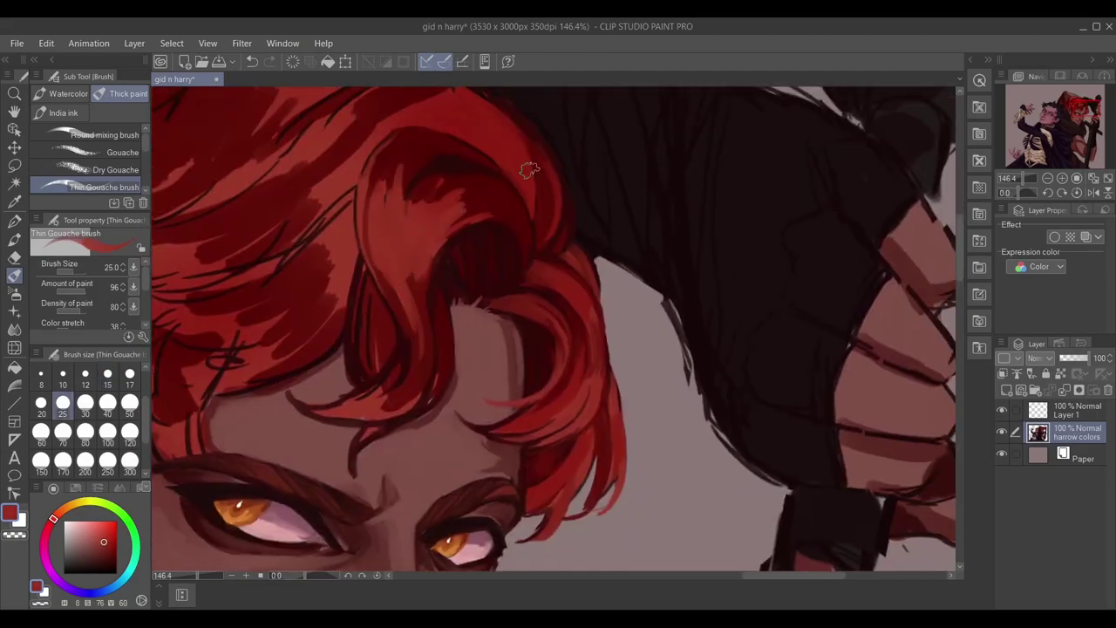
Undo a stray stroke on the front curl and paint fine red strands across its top at brush size 12.
alt+click(421, 239)
drag(422, 238, 494, 224)
drag(484, 148, 449, 235)
key(ctrl+z)
click(85, 373)
mouse_move(462, 162)
mouse_down()
mouse_move(539, 179)
mouse_move(481, 262)
mouse_up()
alt+click(495, 239)
drag(452, 157, 563, 187)
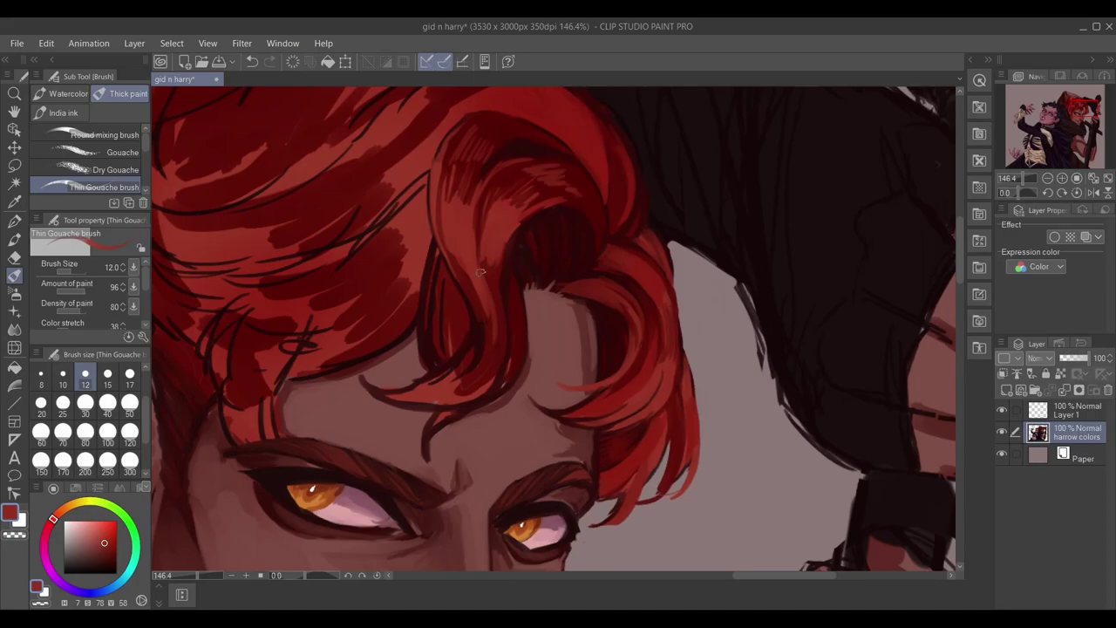
Paint the forelock's lower strands and clean up its curled tip against the forehead in sampled skin tone and red.
drag(441, 237, 481, 349)
alt+click(524, 425)
key(ctrl+z)
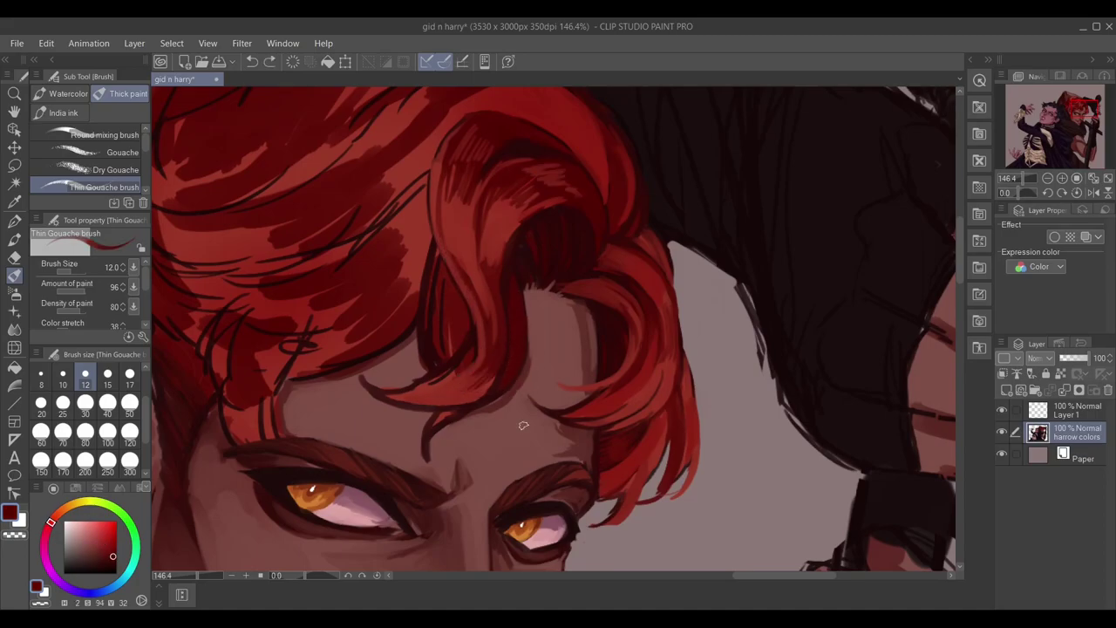
scroll(512, 310, down, 5)
scroll(489, 366, up, 5)
alt+click(478, 401)
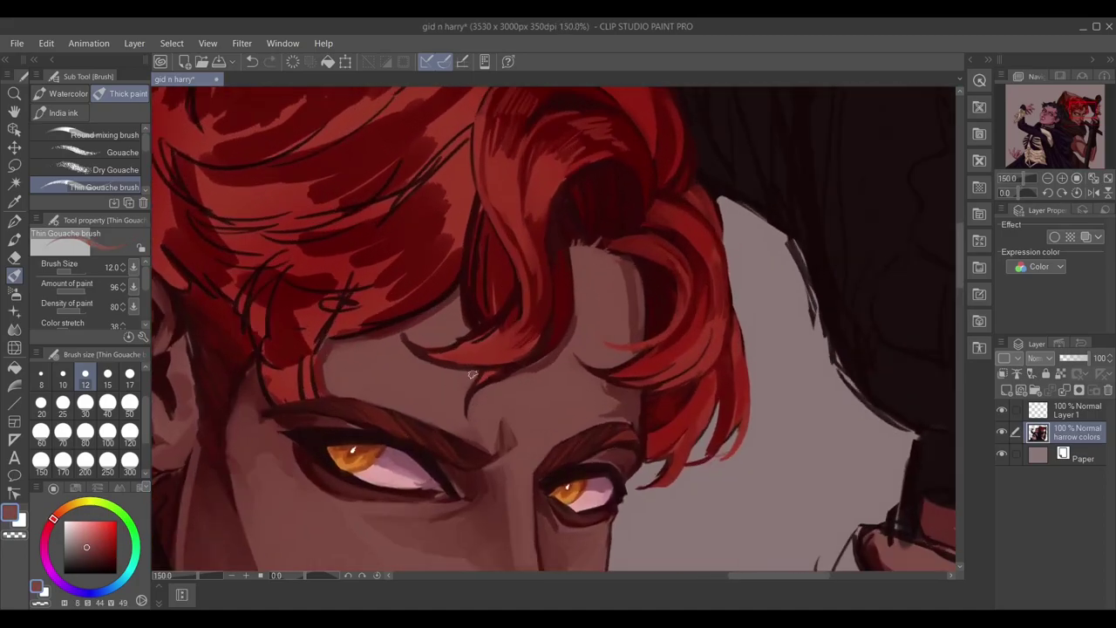
alt+click(436, 355)
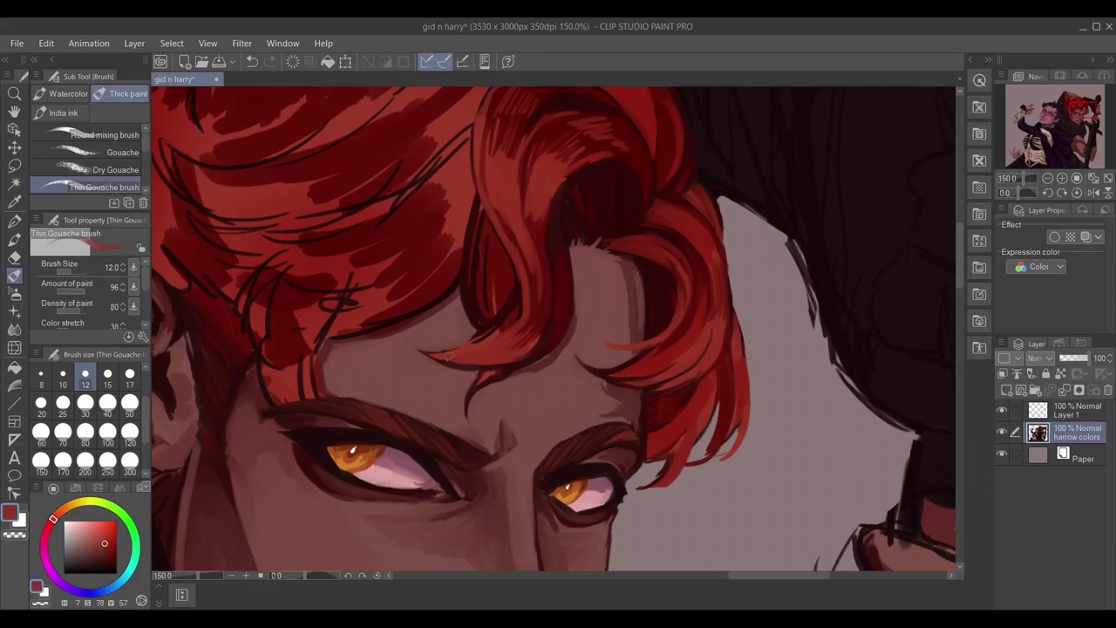
Define the forelock's inner strands above its tip in sampled dark reds at brush size 12.
drag(501, 256, 489, 306)
alt+click(478, 308)
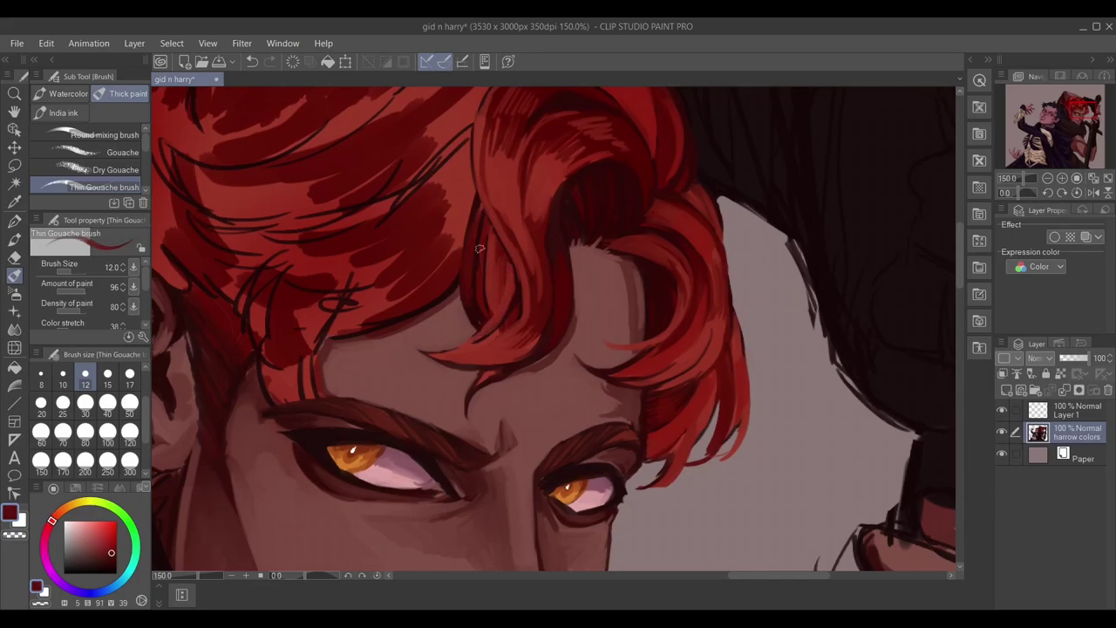
drag(510, 263, 501, 300)
alt+click(520, 298)
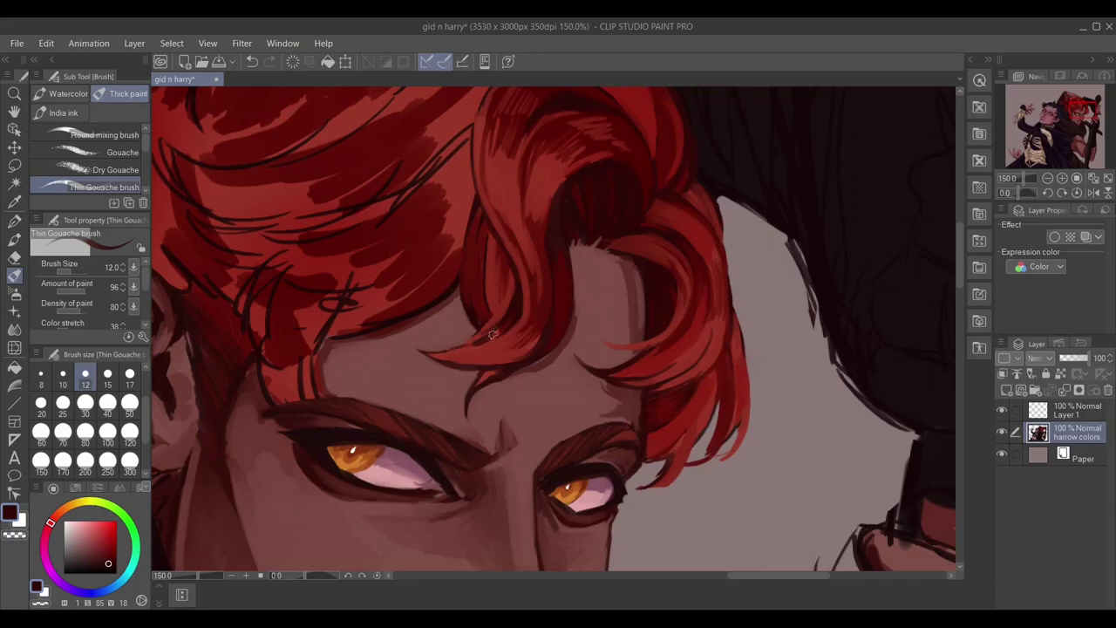
scroll(555, 138, down, 3)
alt+click(540, 190)
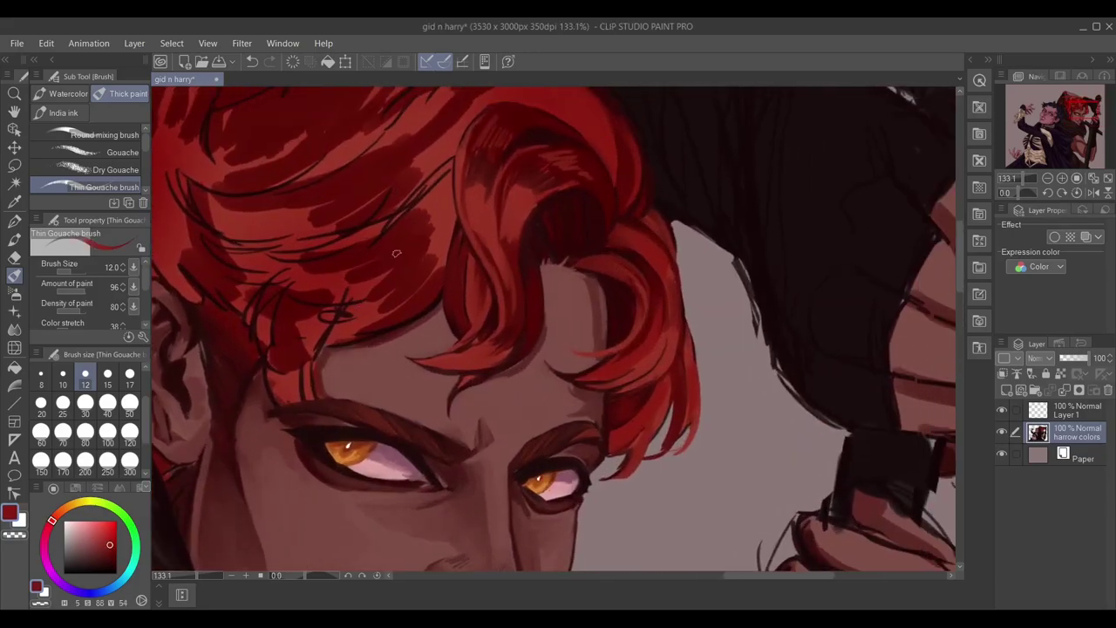
Draw thin dark red strands down the upper part of the front curl and its adjoining hair.
scroll(523, 262, left, 3)
alt+click(605, 117)
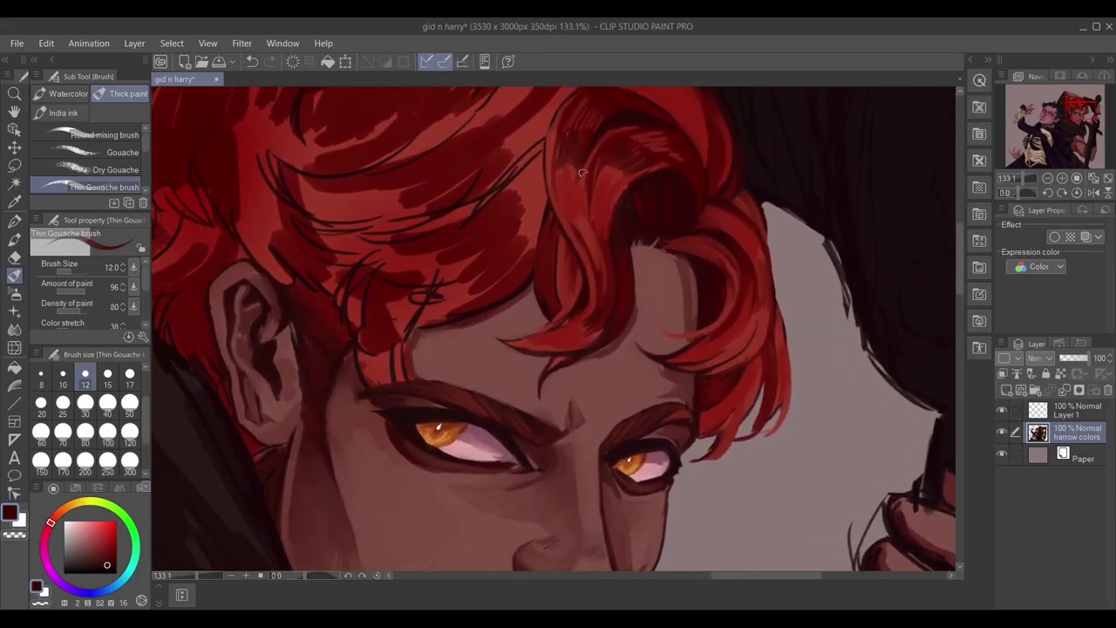
scroll(582, 242, up, 1)
mouse_move(583, 245)
mouse_down()
mouse_move(544, 131)
mouse_move(513, 218)
mouse_up()
drag(556, 139, 509, 209)
alt+click(488, 201)
mouse_move(576, 122)
mouse_down()
mouse_move(523, 184)
mouse_move(576, 118)
mouse_up()
Refine the forelock and neighbouring hairline strands with alternating sampled reds at brush size 12.
alt+click(538, 324)
drag(539, 324, 617, 206)
drag(502, 218, 488, 277)
drag(454, 261, 444, 297)
alt+click(460, 281)
drag(488, 240, 496, 307)
mouse_move(450, 260)
mouse_down()
mouse_move(502, 315)
mouse_move(435, 294)
mouse_up()
Clean up the temple hairline in skin tone and paint dark and mid red strands through the hair beside the forelock.
scroll(463, 297, right, 3)
alt+click(463, 301)
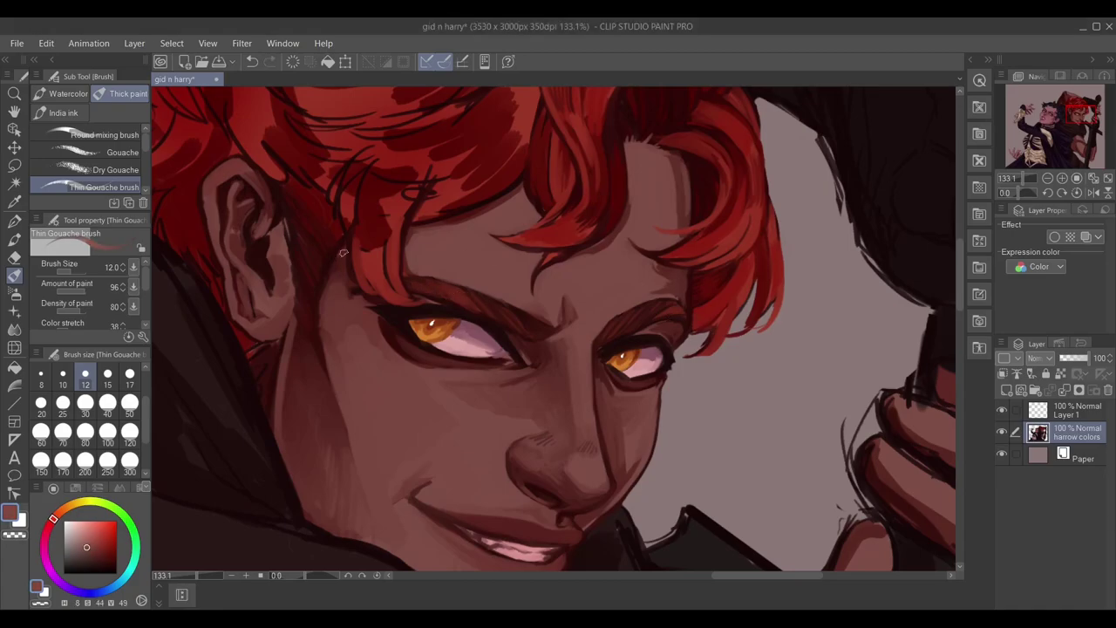
scroll(341, 297, up, 3)
alt+click(483, 298)
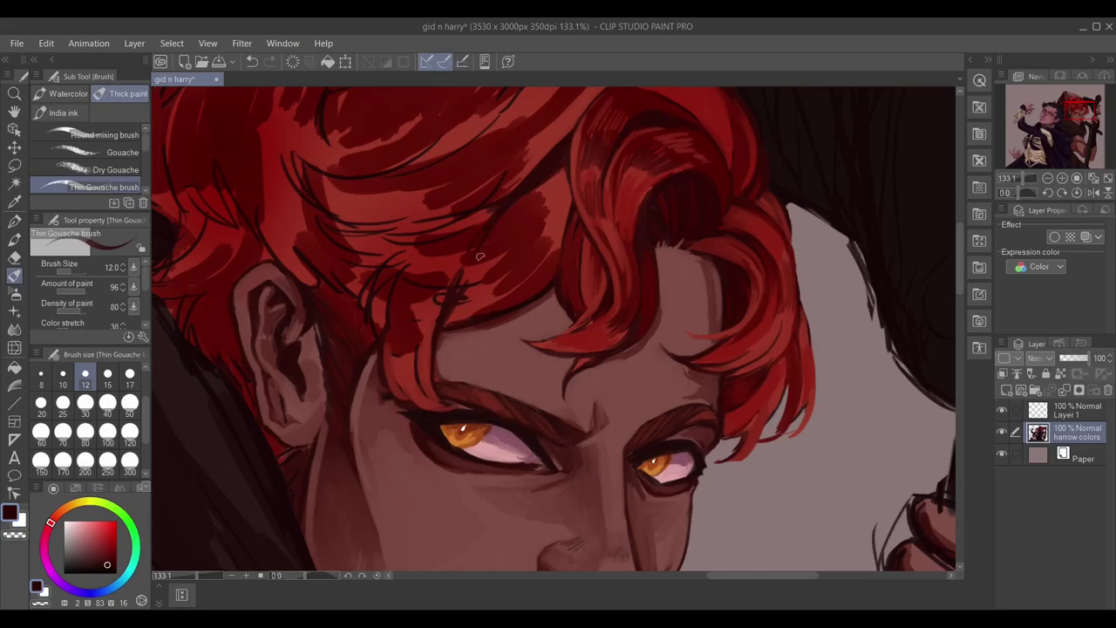
alt+click(545, 194)
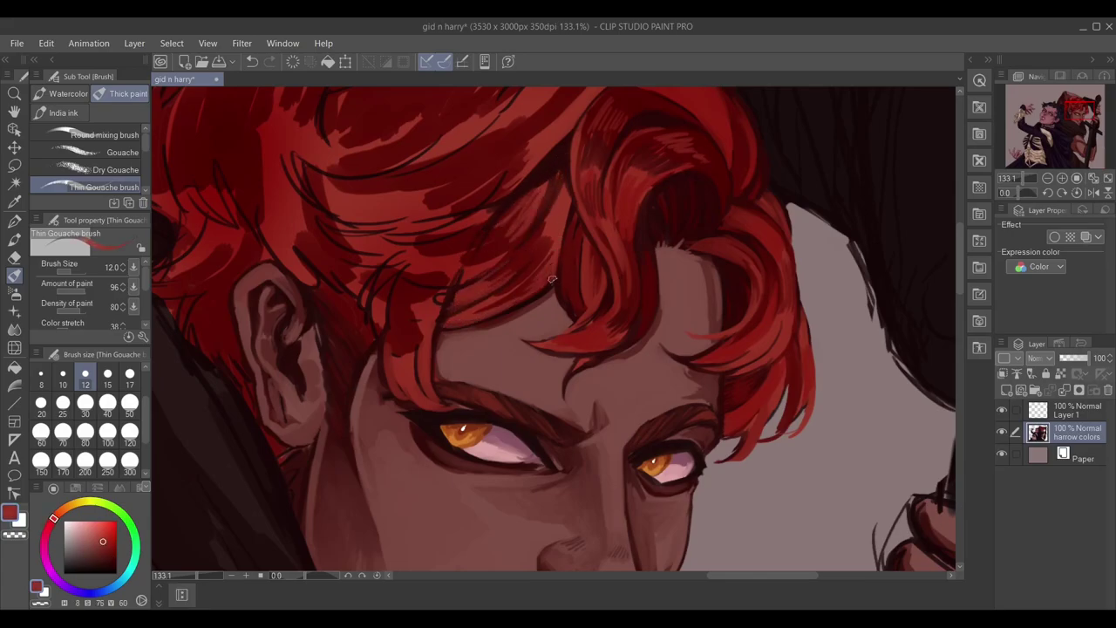
alt+click(484, 241)
Repaint the lock falling over the temple in sampled reds, covering its sketch lines.
drag(414, 384, 398, 352)
alt+click(424, 271)
mouse_move(449, 287)
mouse_down()
mouse_move(440, 349)
mouse_move(455, 357)
mouse_move(443, 312)
mouse_move(427, 334)
mouse_up()
alt+click(446, 288)
alt+click(445, 272)
drag(424, 262, 419, 335)
mouse_move(401, 292)
mouse_down()
mouse_move(447, 263)
mouse_move(441, 314)
mouse_move(475, 382)
mouse_up()
key(bracketright)
key(bracketright)
alt+click(453, 279)
alt+click(440, 314)
Paint dark strands along the side hair and the tufts behind the ear at brush size 12.
key(bracketleft)
key(bracketleft)
drag(306, 283, 319, 311)
drag(251, 290, 262, 316)
mouse_move(224, 228)
mouse_down()
mouse_move(214, 288)
mouse_move(281, 320)
mouse_up()
drag(388, 323, 370, 377)
drag(436, 369, 489, 499)
drag(270, 349, 214, 382)
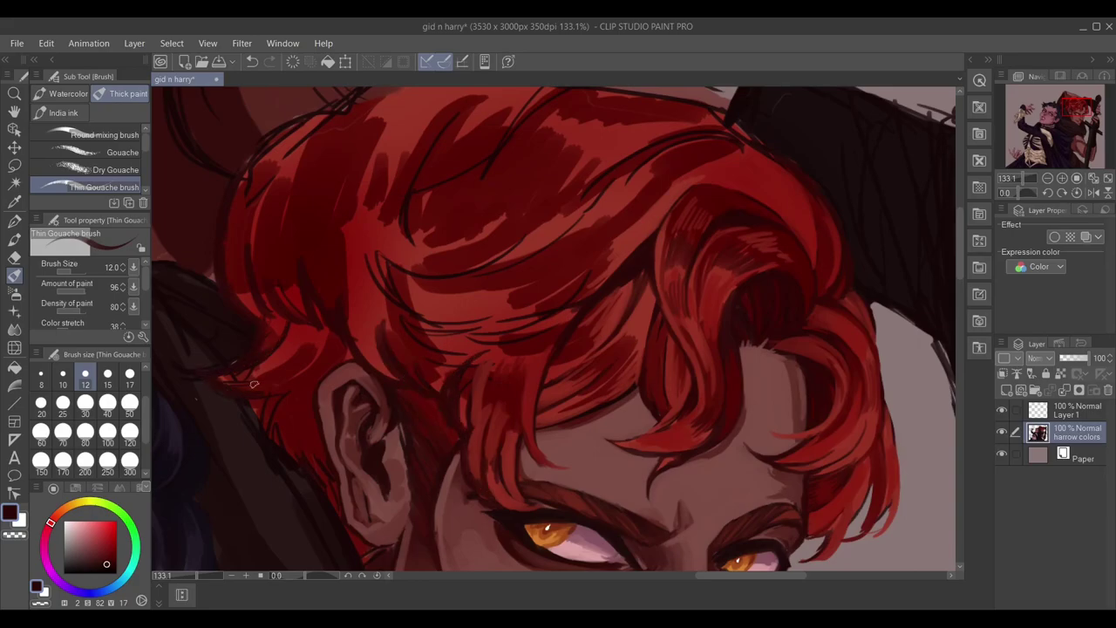
drag(275, 419, 368, 304)
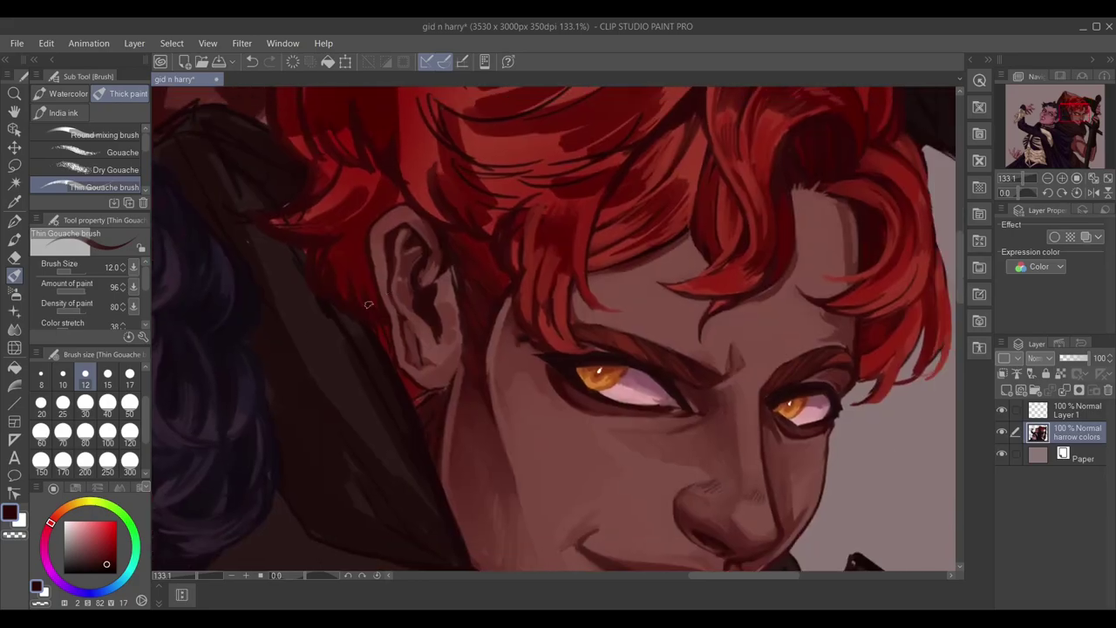
Hatch short fine hairs below the ear at the nape in muted brown-red at brush size 8.
key(bracketleft)
key(bracketleft)
alt+click(419, 406)
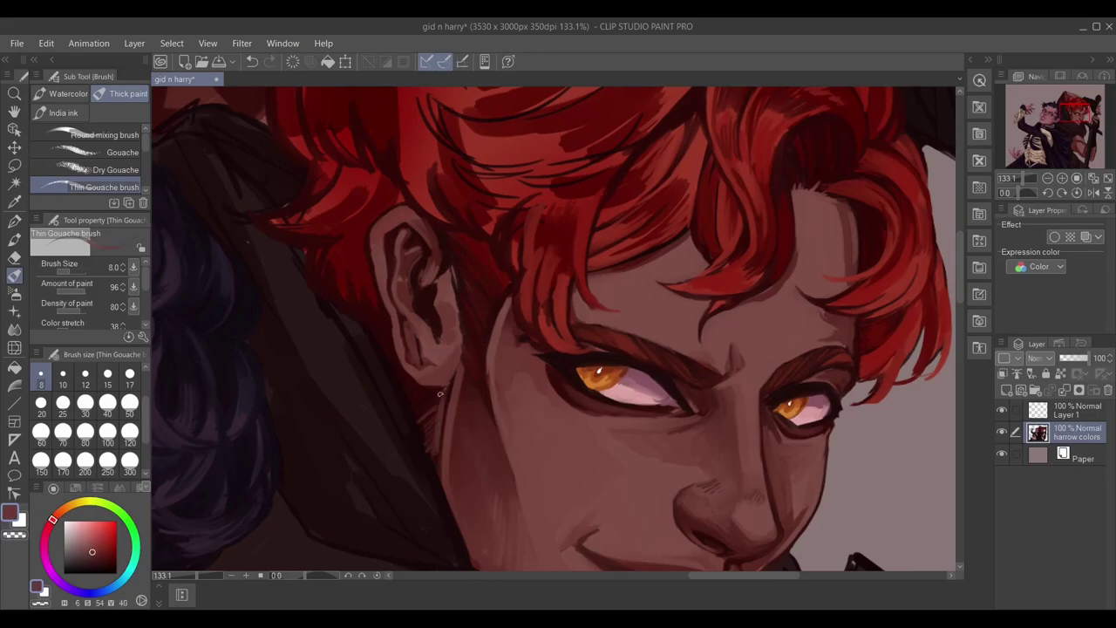
drag(416, 407, 421, 505)
Paint mid red strands through the hair behind the ear at brush size 17 and blend in darker ones at size 15.
alt+click(316, 361)
key(bracketright)
key(bracketright)
key(bracketright)
key(bracketright)
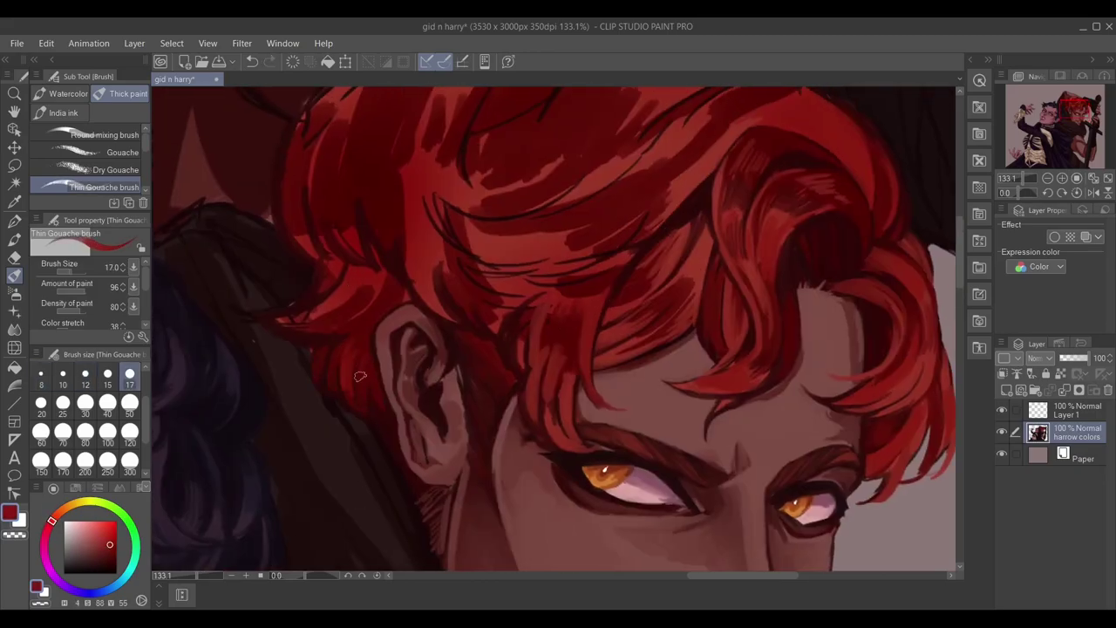
drag(337, 206, 349, 253)
alt+click(367, 248)
drag(293, 184, 301, 262)
alt+click(321, 281)
key(bracketleft)
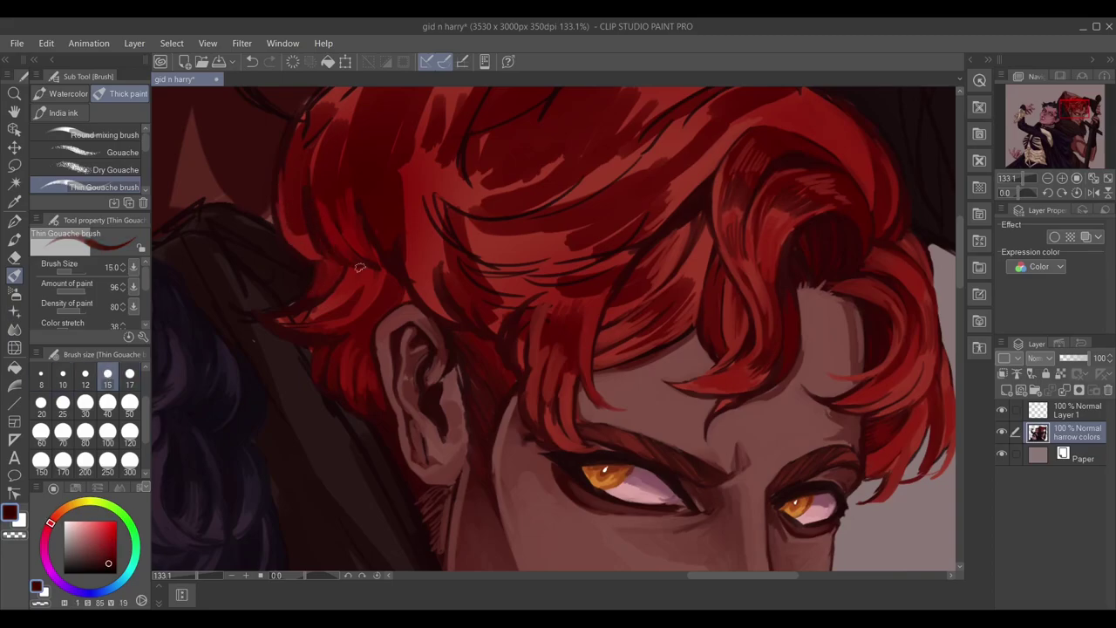
alt+click(300, 319)
drag(300, 318, 383, 269)
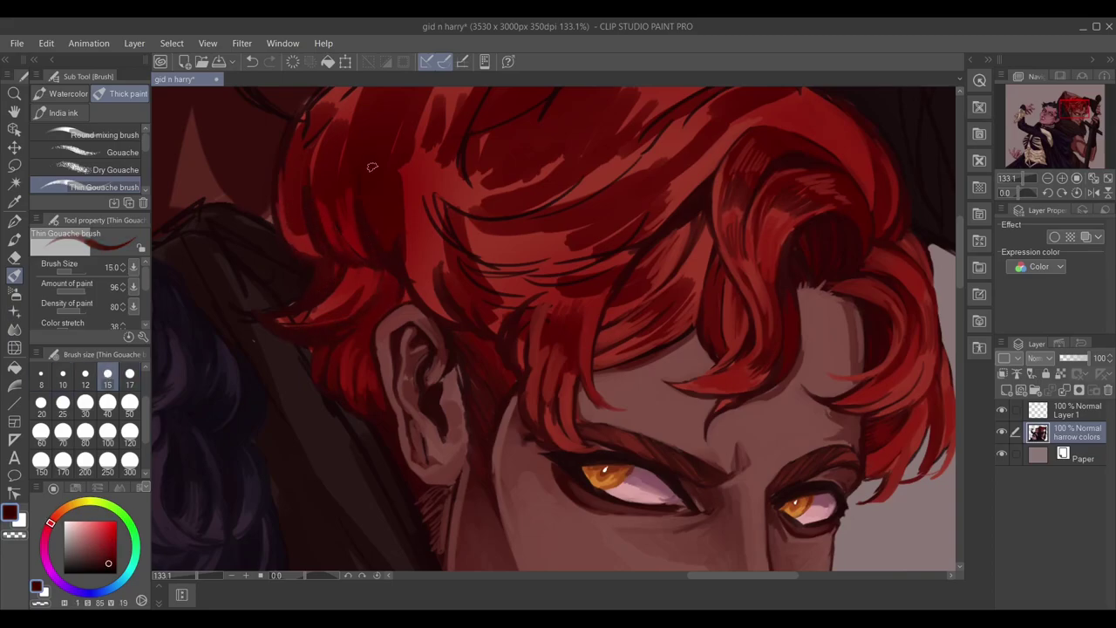
Deepen the temple lock's volume with dark red strokes at brush size 15.
drag(536, 300, 567, 414)
drag(523, 366, 550, 300)
alt+click(538, 418)
mouse_move(538, 417)
mouse_down()
mouse_move(569, 405)
mouse_move(547, 328)
mouse_move(571, 359)
mouse_up()
alt+click(575, 362)
drag(602, 253, 633, 271)
drag(584, 301, 580, 384)
drag(593, 446, 560, 357)
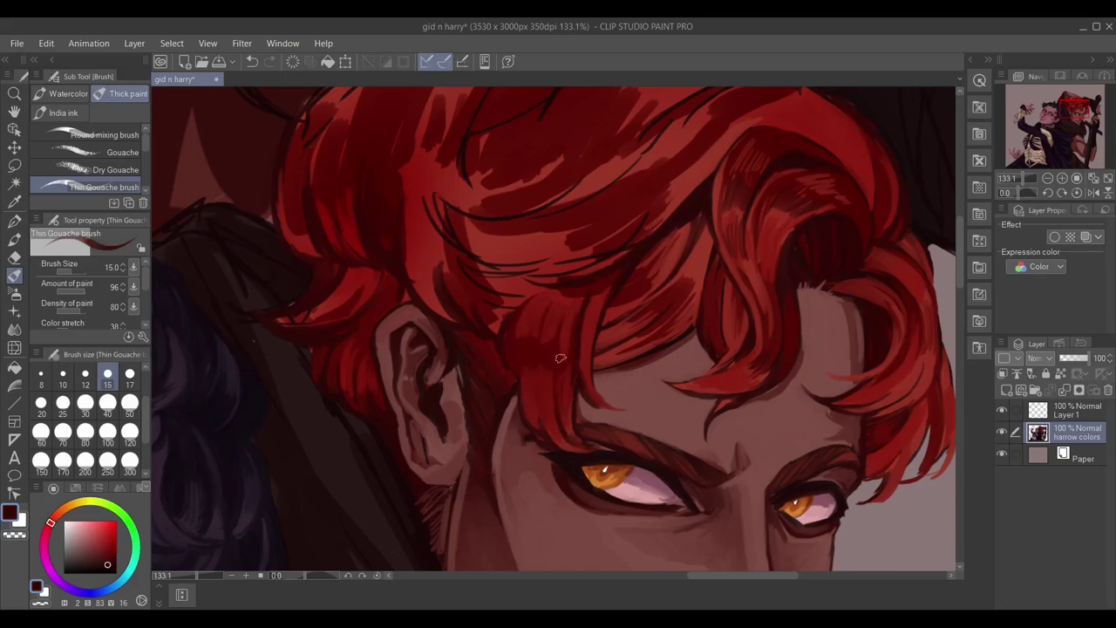
Define the back-of-head strands and the flick above the ear in dark and mid reds at brush size 15.
alt+click(330, 320)
drag(331, 321, 300, 301)
mouse_move(371, 340)
mouse_down()
mouse_move(323, 279)
mouse_move(301, 305)
mouse_move(335, 338)
mouse_up()
drag(394, 276, 424, 372)
drag(377, 248, 371, 349)
drag(332, 253, 305, 354)
alt+click(397, 348)
drag(424, 292, 418, 357)
drag(461, 349, 471, 406)
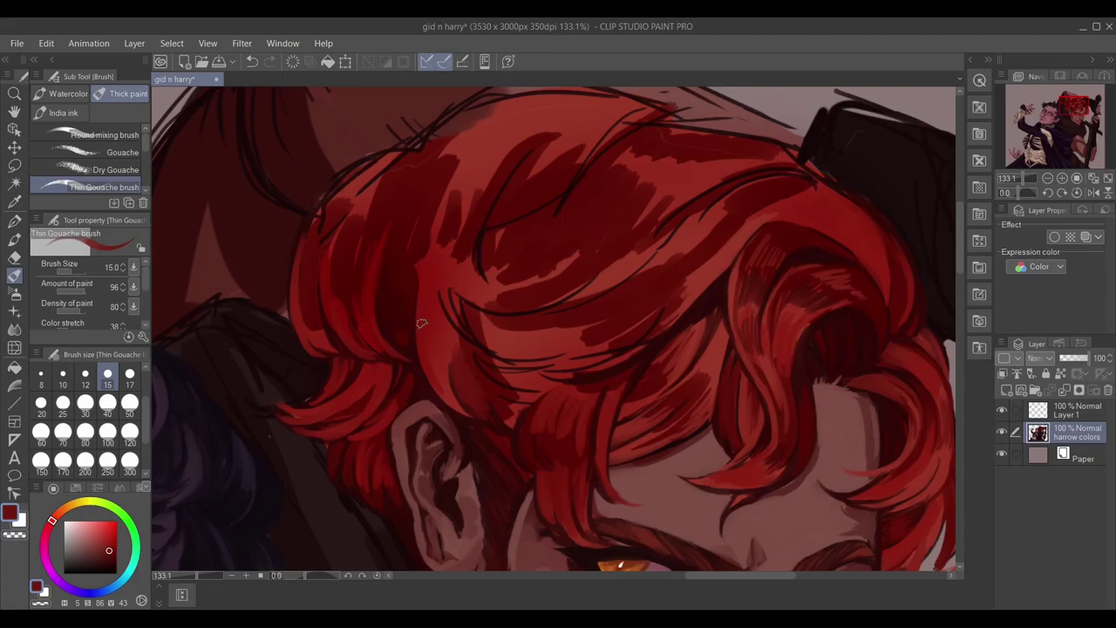
Repaint the outer edge of the hair along the back of the head and crown in sampled red.
drag(420, 323, 342, 370)
alt+click(384, 155)
drag(356, 170, 418, 142)
drag(295, 204, 241, 255)
drag(258, 215, 310, 192)
mouse_move(417, 145)
mouse_down()
mouse_move(591, 151)
mouse_move(752, 229)
mouse_move(811, 340)
mouse_up()
Sweep long lighter red strands across the top hair toward the front curl, covering the sketch lines.
drag(671, 220, 602, 266)
alt+click(758, 248)
drag(758, 249, 810, 336)
drag(721, 216, 589, 286)
drag(757, 229, 560, 322)
mouse_move(615, 297)
mouse_down()
mouse_move(500, 326)
mouse_move(644, 291)
mouse_up()
mouse_move(610, 342)
mouse_down()
mouse_move(464, 415)
mouse_move(532, 401)
mouse_up()
alt+click(589, 319)
drag(575, 324, 547, 393)
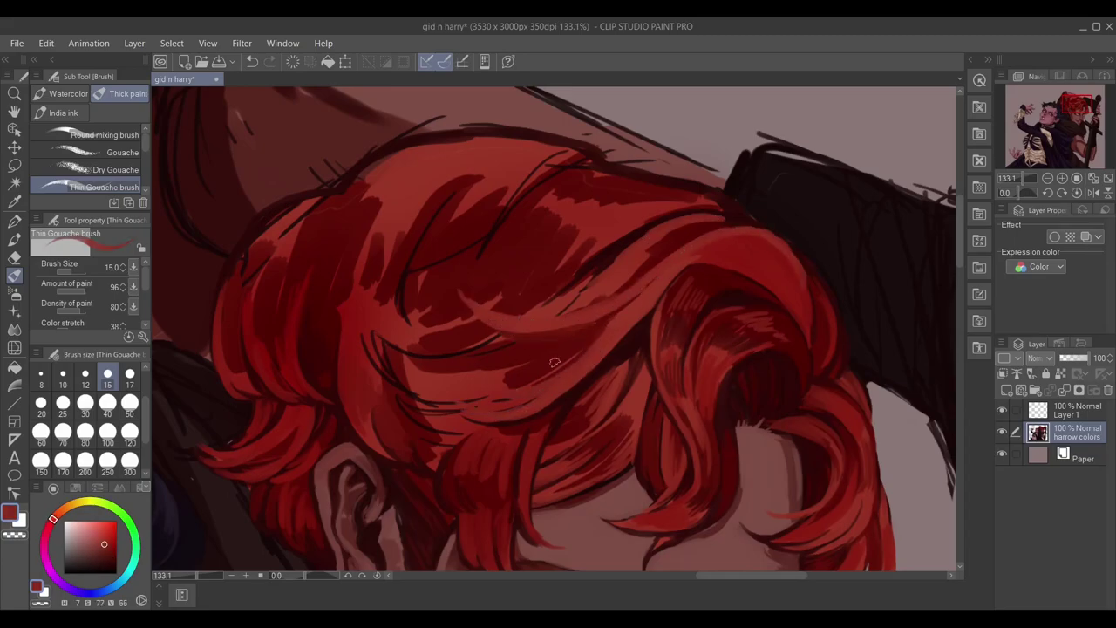
Fill the crown of the hair with broad sampled red strokes at brush size 25.
alt+click(506, 151)
click(63, 403)
drag(428, 153, 571, 137)
drag(523, 183, 593, 144)
alt+click(307, 227)
mouse_move(358, 192)
mouse_down()
mouse_move(471, 135)
mouse_move(593, 161)
mouse_up()
Draw dark strands along the crown's parting and outer edge at brush size 12.
click(85, 373)
alt+click(558, 161)
mouse_move(496, 184)
mouse_down()
mouse_move(602, 153)
mouse_move(593, 161)
mouse_up()
mouse_move(471, 213)
mouse_down()
mouse_move(565, 157)
mouse_move(499, 206)
mouse_up()
drag(471, 131, 399, 174)
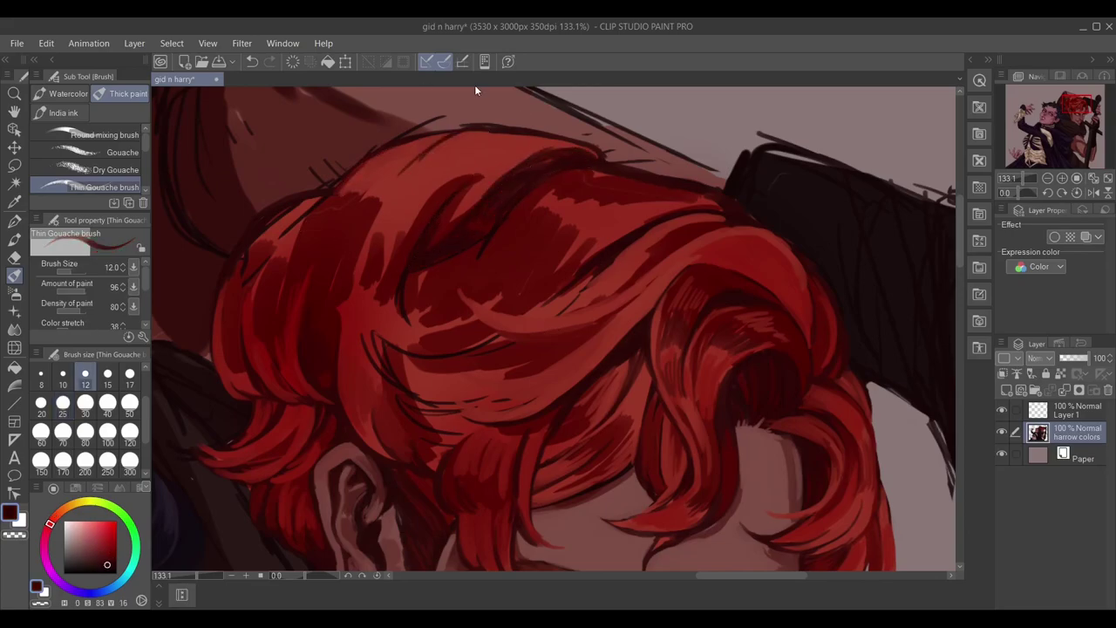
Paint dark and light red strands through the side hair behind the crown at brush size 12.
drag(380, 330, 358, 376)
drag(374, 210, 354, 257)
drag(368, 333, 341, 368)
mouse_move(334, 195)
mouse_down()
mouse_move(315, 214)
mouse_move(311, 272)
mouse_up()
alt+click(274, 219)
mouse_move(317, 234)
mouse_down()
mouse_move(309, 270)
mouse_move(330, 220)
mouse_up()
mouse_move(301, 245)
mouse_down()
mouse_move(349, 178)
mouse_move(306, 258)
mouse_move(338, 186)
mouse_move(329, 276)
mouse_up()
alt+click(336, 214)
alt+click(323, 227)
alt+click(340, 218)
Clean up the hair's back contour and lay mid and dark red strands down the back of the head.
mouse_move(419, 135)
mouse_down()
mouse_move(338, 166)
mouse_move(246, 230)
mouse_move(223, 287)
mouse_up()
alt+click(253, 221)
alt+click(256, 223)
drag(296, 204, 236, 263)
drag(303, 206, 228, 314)
alt+click(232, 353)
mouse_move(279, 244)
mouse_down()
mouse_move(246, 370)
mouse_move(258, 352)
mouse_up()
drag(298, 227, 278, 291)
drag(271, 319, 267, 373)
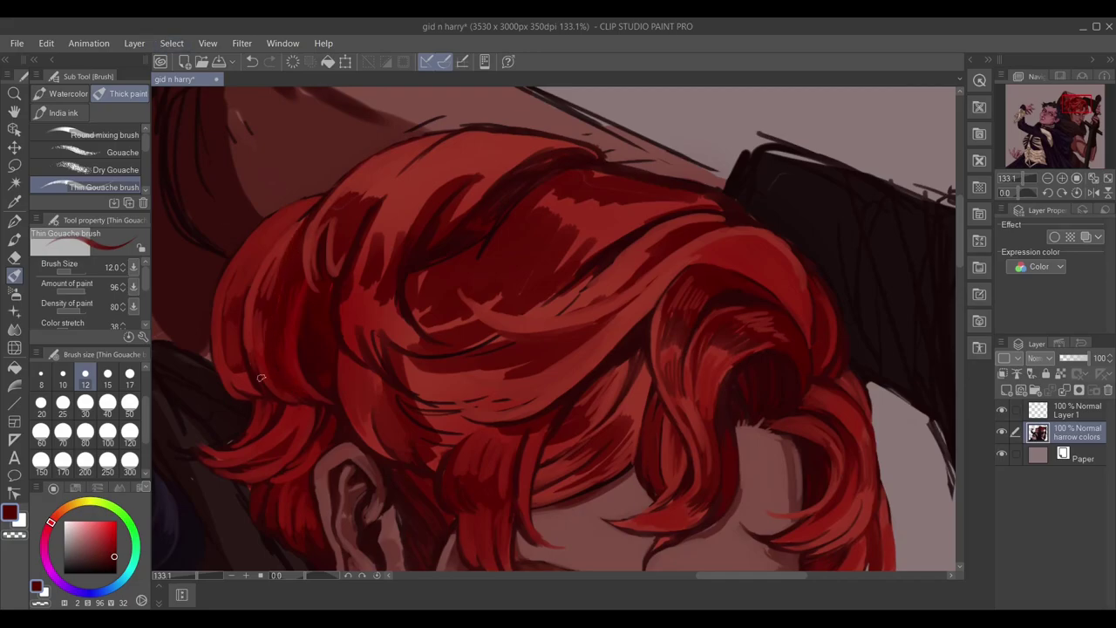
Paint sampled dark and mid red strands through the swept side hair behind the crown at brush size 12.
alt+click(300, 304)
drag(339, 203, 434, 143)
alt+click(383, 187)
drag(366, 206, 395, 180)
mouse_move(418, 288)
mouse_down()
mouse_move(368, 264)
mouse_move(328, 184)
mouse_move(347, 155)
mouse_up()
alt+click(305, 262)
alt+click(293, 268)
drag(293, 268, 307, 333)
drag(322, 295, 330, 332)
alt+click(306, 271)
mouse_move(324, 261)
mouse_down()
mouse_move(307, 335)
mouse_move(350, 362)
mouse_move(283, 325)
mouse_up()
alt+click(305, 271)
Paint light and dark red strands from the side hair over the top of the crown.
alt+click(348, 275)
mouse_move(348, 281)
mouse_down()
mouse_move(384, 328)
mouse_move(409, 323)
mouse_move(410, 157)
mouse_up()
alt+click(314, 253)
mouse_move(327, 249)
mouse_down()
mouse_move(305, 185)
mouse_move(331, 165)
mouse_up()
drag(362, 209, 349, 144)
alt+click(324, 273)
drag(323, 272, 386, 306)
mouse_move(349, 170)
mouse_down()
mouse_move(424, 179)
mouse_move(523, 223)
mouse_up()
alt+click(573, 239)
drag(602, 237, 432, 182)
alt+click(483, 210)
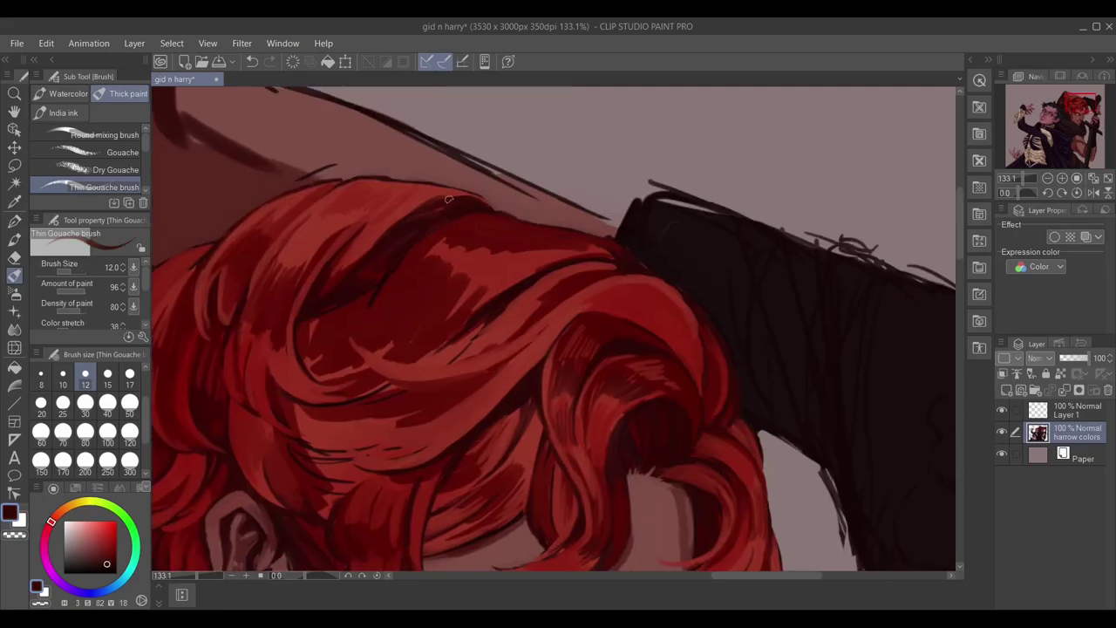
Brush long sampled red strokes across the crown from the parting toward the forelock.
scroll(272, 90, down, 2)
alt+click(380, 249)
alt+click(422, 185)
drag(471, 174, 383, 257)
drag(523, 191, 436, 266)
drag(558, 209, 413, 276)
alt+click(358, 227)
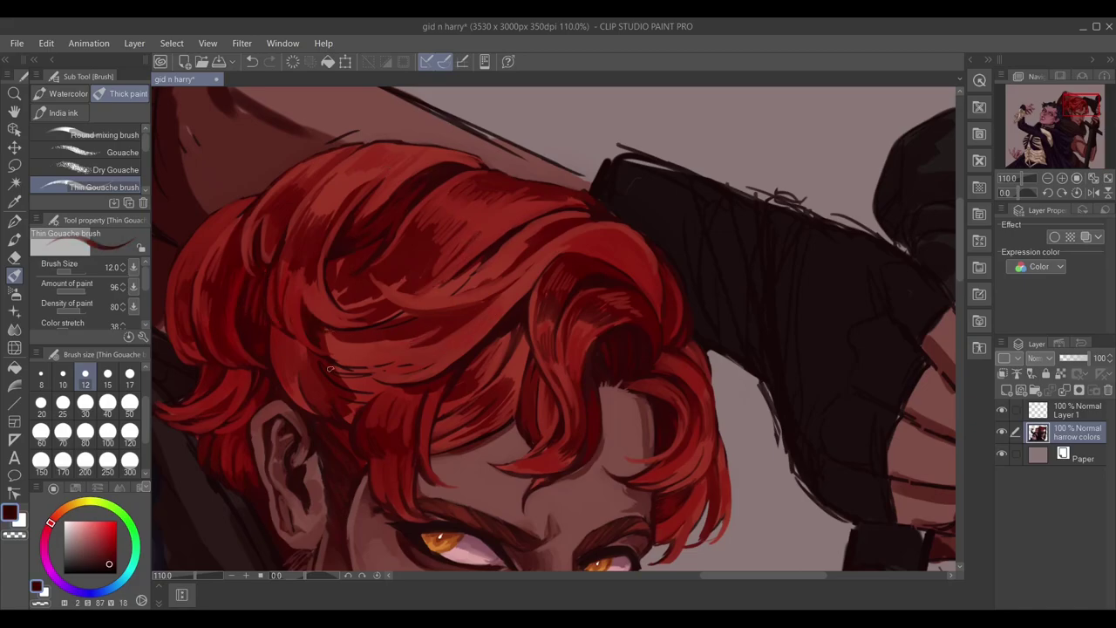
Paint dark and light strands over the sketch lines above the ear and temple at brush size 12.
drag(335, 331, 348, 381)
mouse_move(428, 353)
mouse_down()
mouse_move(354, 375)
mouse_move(348, 422)
mouse_up()
alt+click(320, 383)
mouse_move(323, 383)
mouse_down()
mouse_move(344, 358)
mouse_move(327, 335)
mouse_move(318, 366)
mouse_move(280, 384)
mouse_move(334, 397)
mouse_up()
alt+click(310, 324)
alt+click(319, 332)
alt+click(331, 377)
drag(235, 322, 220, 379)
drag(223, 436, 277, 424)
drag(288, 393, 323, 327)
drag(523, 349, 384, 296)
alt+click(301, 283)
drag(301, 283, 357, 213)
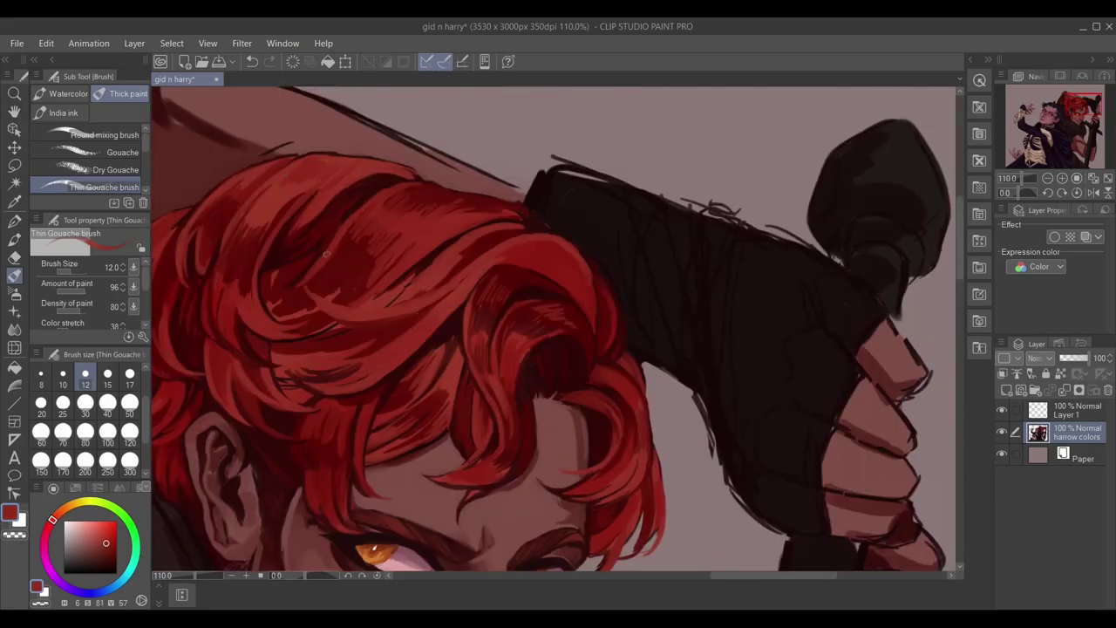
Blend sampled reds into the dark hollow of the crown and add near-black accents between its strands.
alt+click(293, 263)
drag(270, 314, 297, 290)
alt+click(294, 285)
alt+click(275, 279)
alt+click(366, 203)
mouse_move(375, 262)
mouse_down()
mouse_move(405, 238)
mouse_move(364, 281)
mouse_move(390, 231)
mouse_move(467, 210)
mouse_move(447, 197)
mouse_up()
alt+click(440, 218)
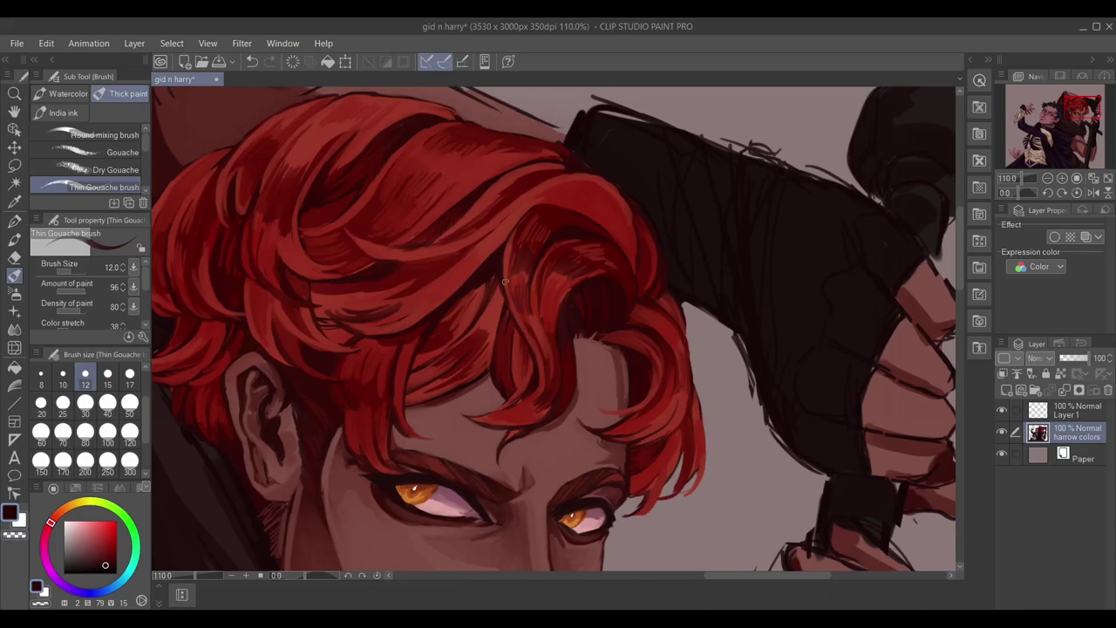
drag(398, 299, 397, 271)
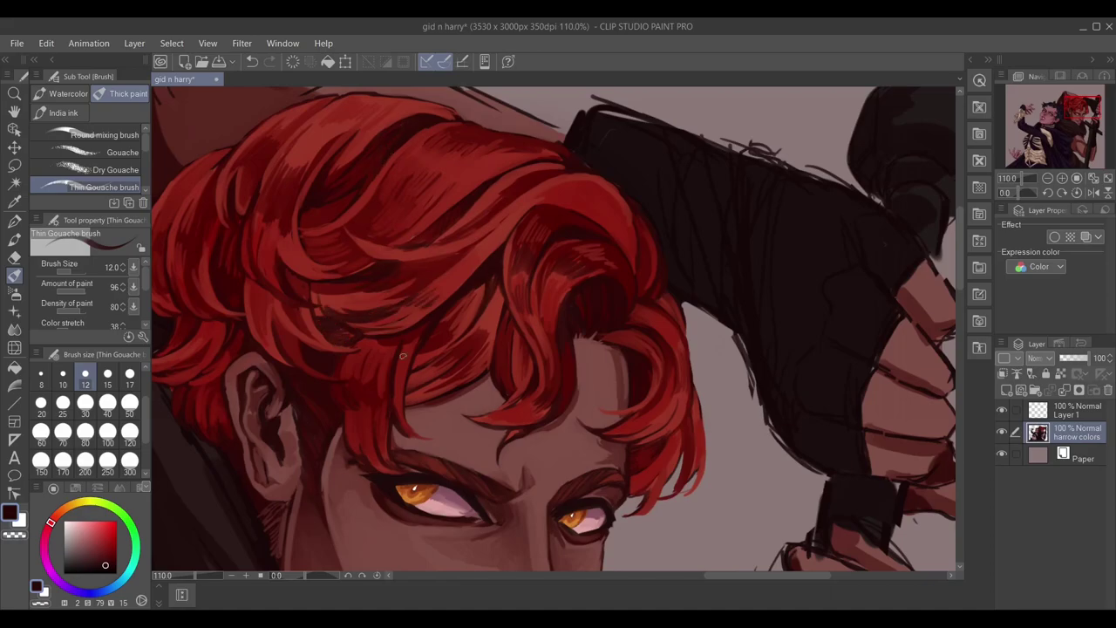
Add sampled dark and mid red strokes to the forelock, temple and crown at brush size 15.
alt+click(445, 344)
key(])
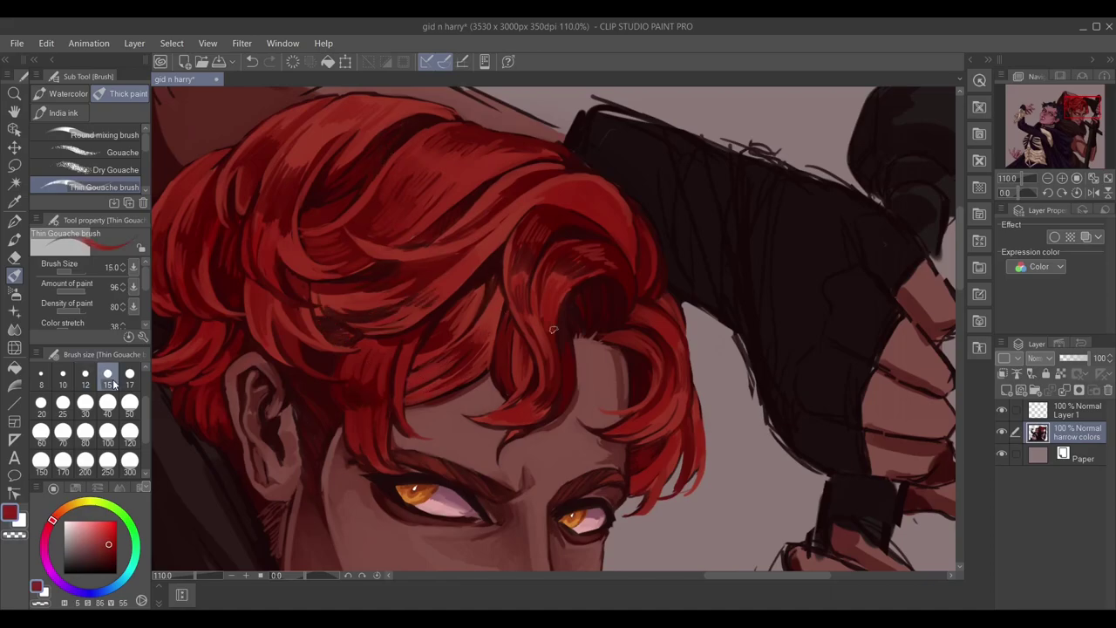
alt+click(616, 266)
drag(623, 234, 602, 188)
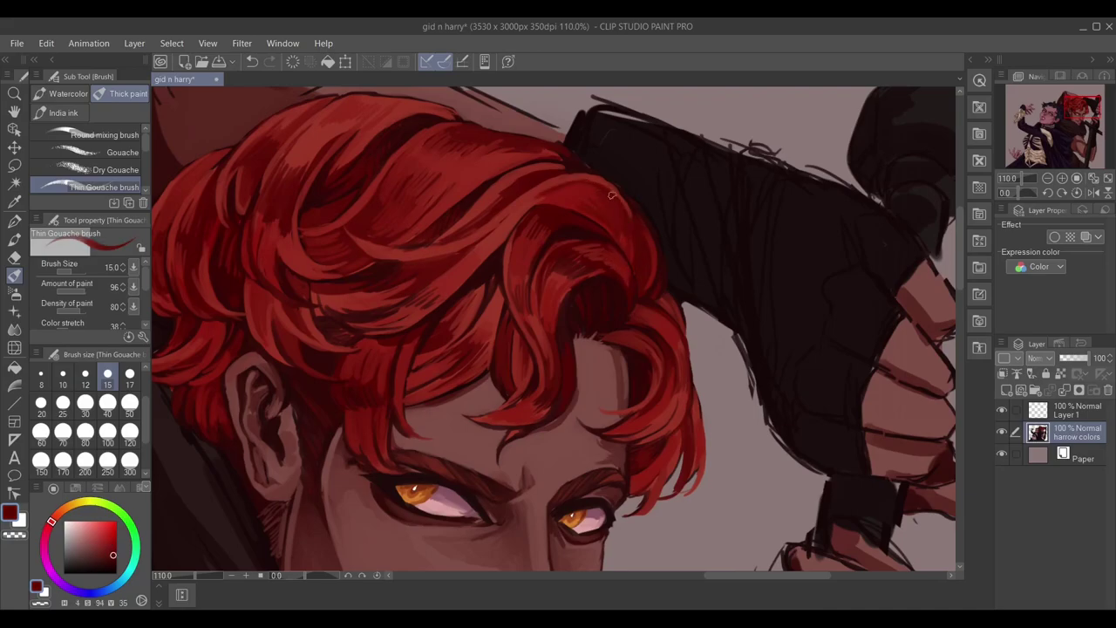
alt+click(652, 310)
alt+click(413, 451)
alt+click(332, 331)
drag(410, 245, 429, 227)
alt+click(307, 230)
drag(263, 215, 295, 260)
alt+click(295, 260)
Darken the red-haired figure's eyebrow with a sampled near-black tone at brush size 10.
scroll(295, 260, down, 3)
scroll(393, 358, up, 2)
key([)
key([)
scroll(559, 224, up, 3)
alt+click(432, 106)
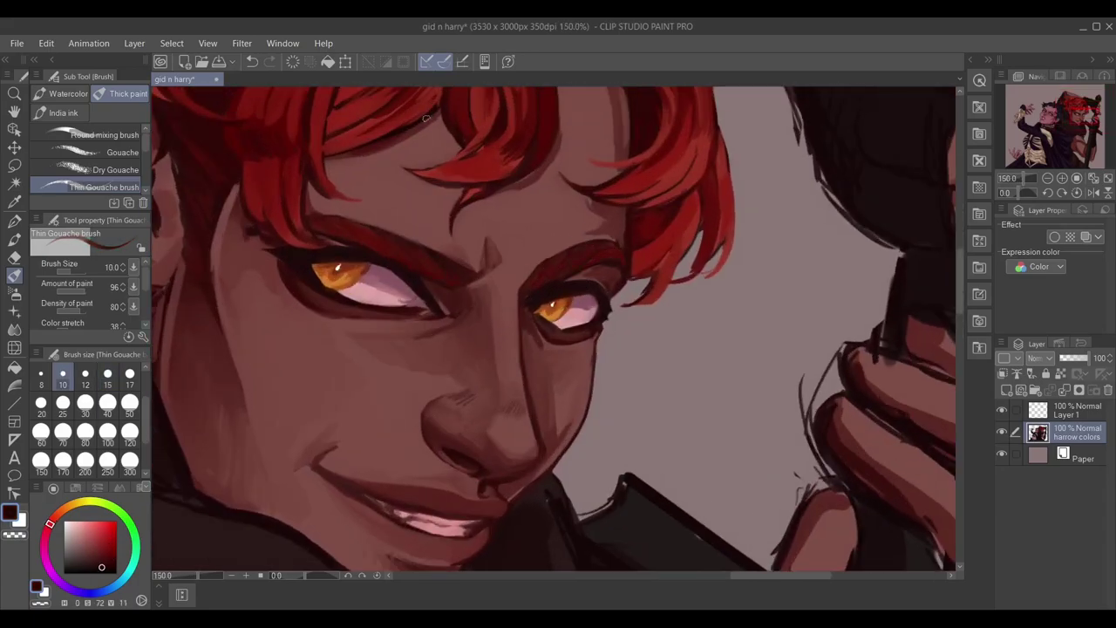
drag(349, 244, 439, 253)
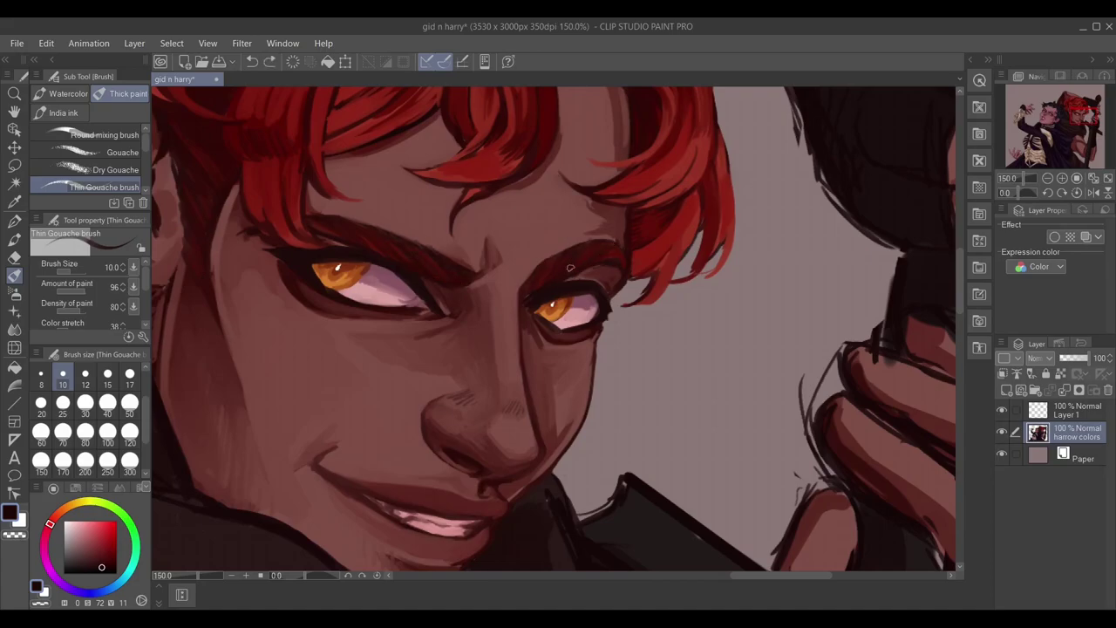
Repaint the thumb and finger edges of the lower hand with sampled skin shadow tones at brush size 17.
scroll(619, 247, down, 3)
scroll(420, 355, up, 3)
key(])
key(])
key(])
alt+click(419, 355)
mouse_move(420, 355)
mouse_down()
mouse_move(440, 292)
mouse_move(422, 349)
mouse_up()
alt+click(420, 349)
key([)
key([)
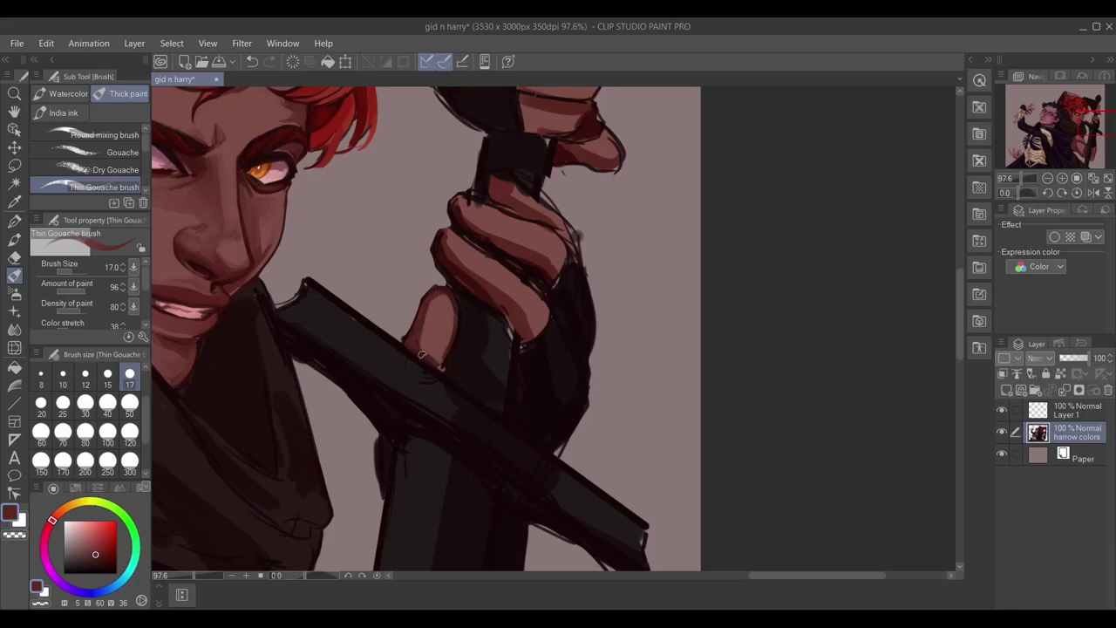
drag(443, 231, 477, 200)
Erase stray outlines around the lower hand and cover its sketch lines with sampled glove and skin tones.
alt+click(501, 318)
key(e)
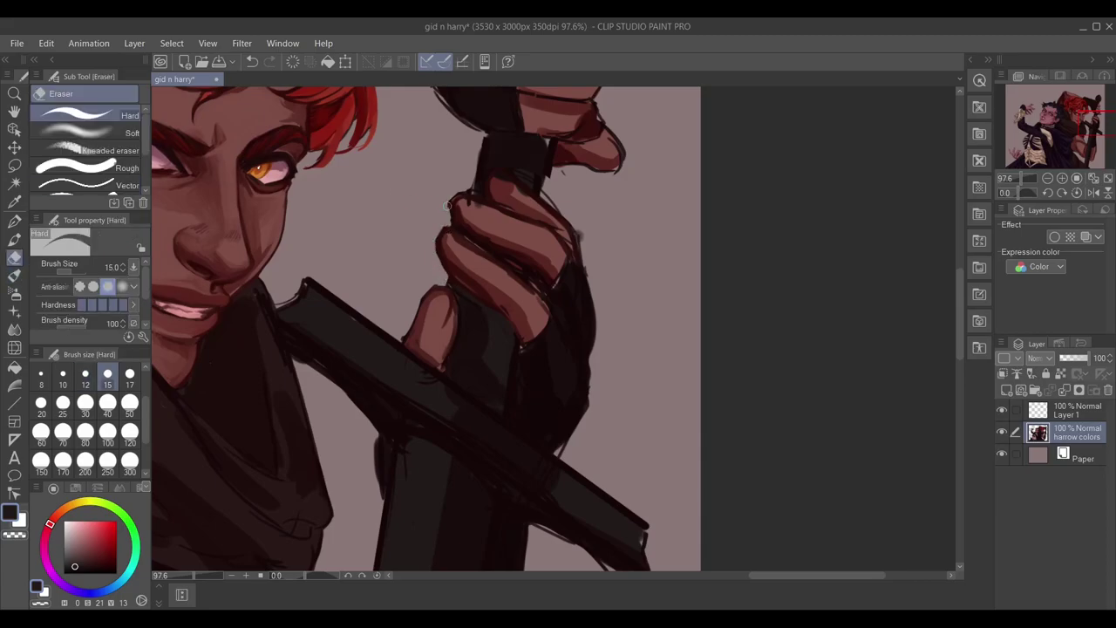
alt+click(558, 253)
key(b)
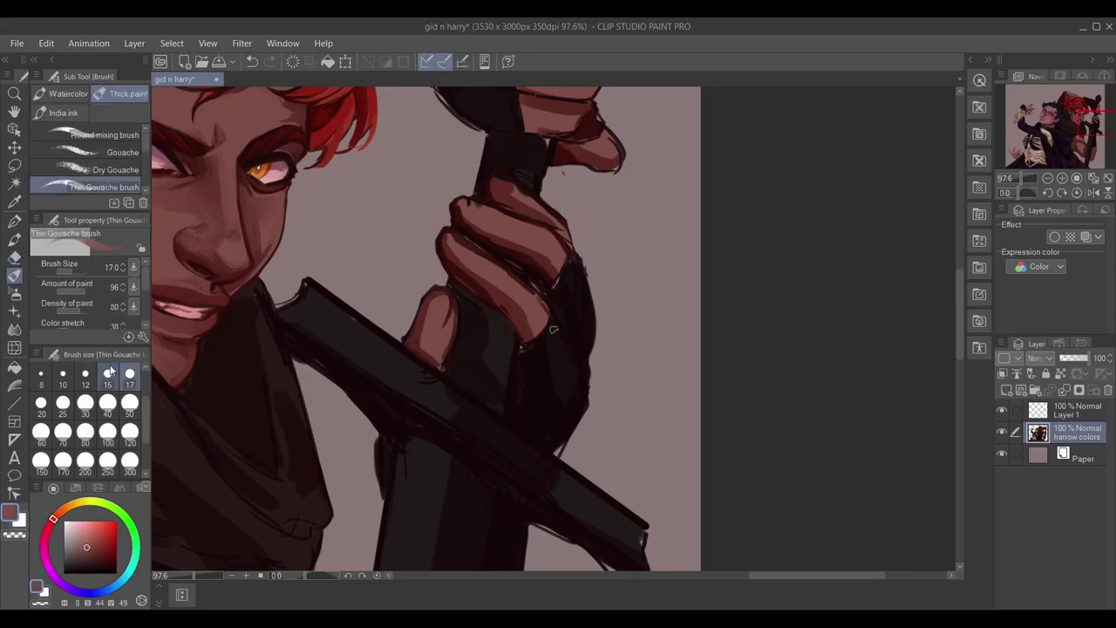
alt+click(468, 291)
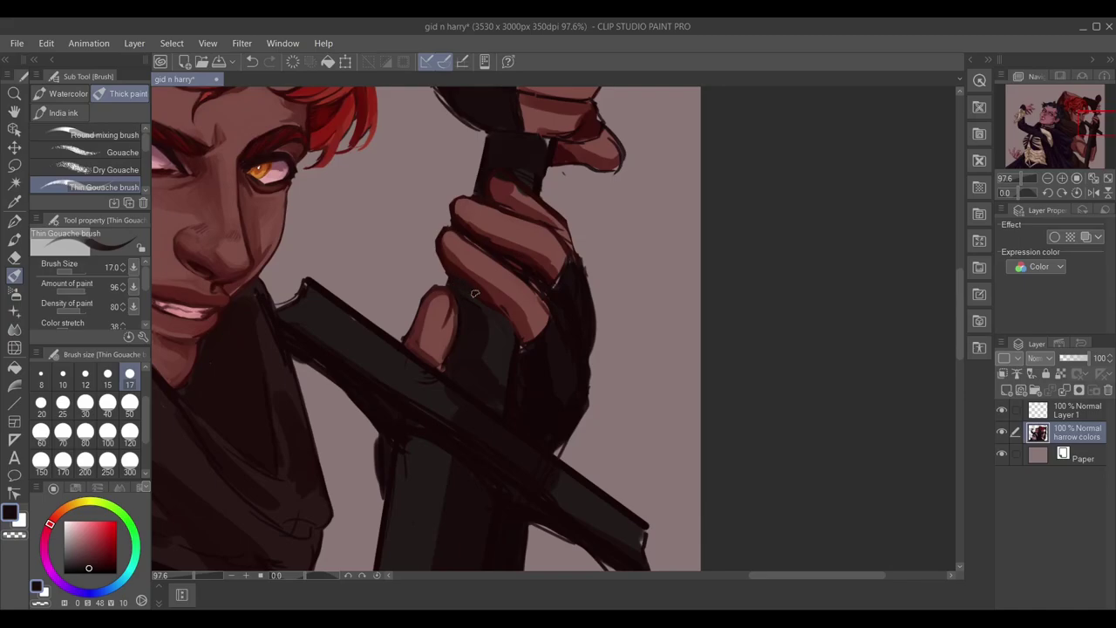
alt+click(496, 307)
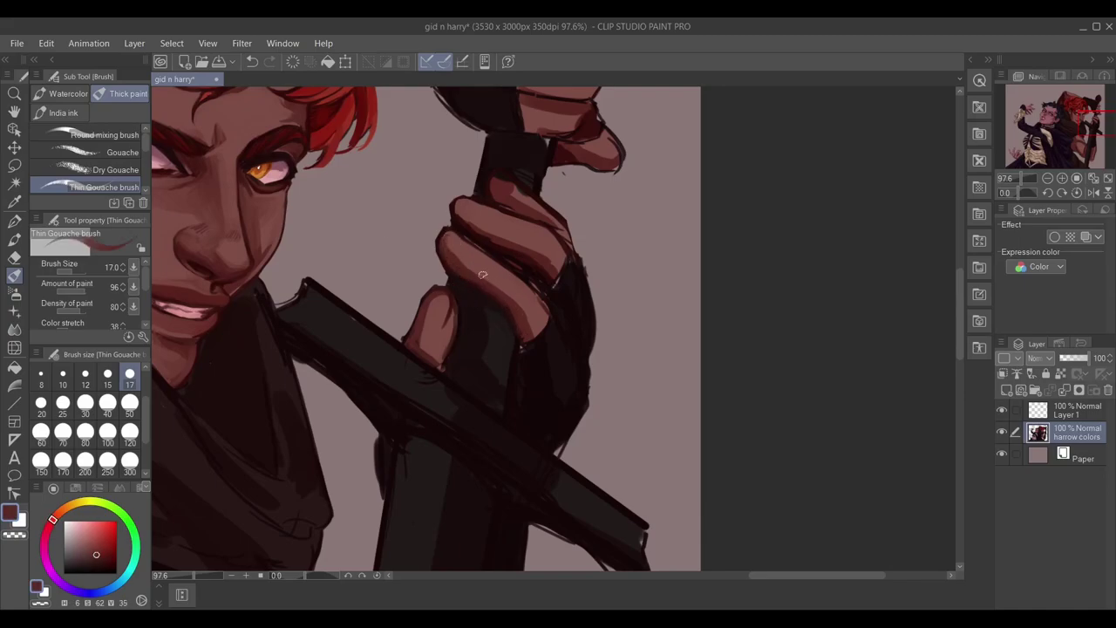
Shade the lower hand's fingers with sampled reddish browns and define the gaps between them at brush sizes 10 and 12.
drag(458, 208, 537, 249)
alt+click(558, 261)
drag(502, 185, 558, 222)
alt+click(569, 246)
alt+click(567, 248)
key(bracketleft)
key(bracketleft)
key(bracketleft)
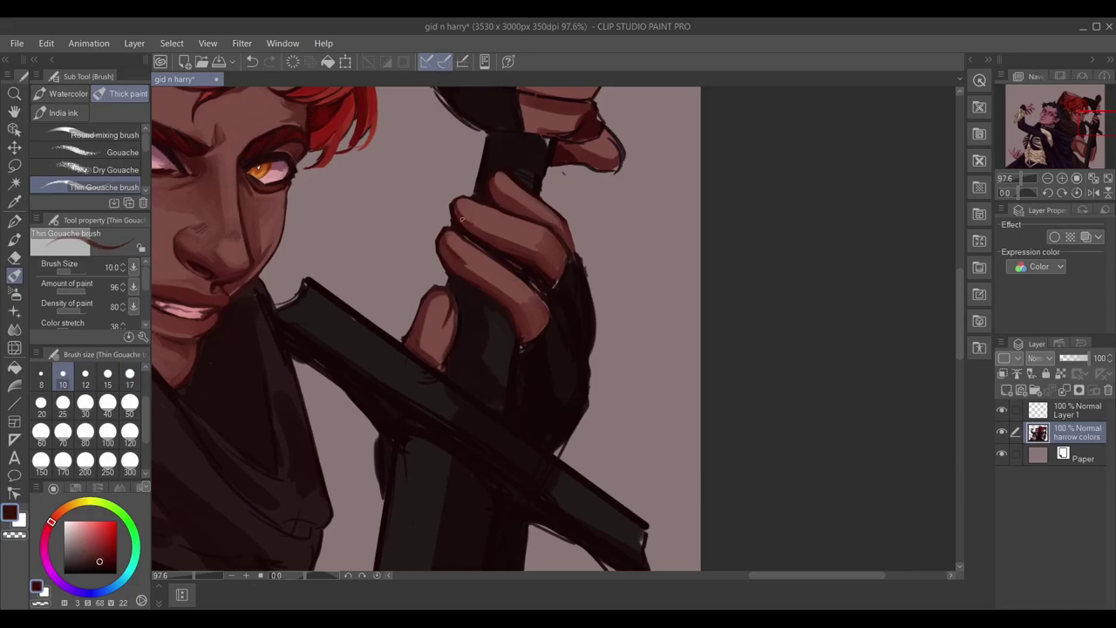
alt+click(473, 236)
key(bracketright)
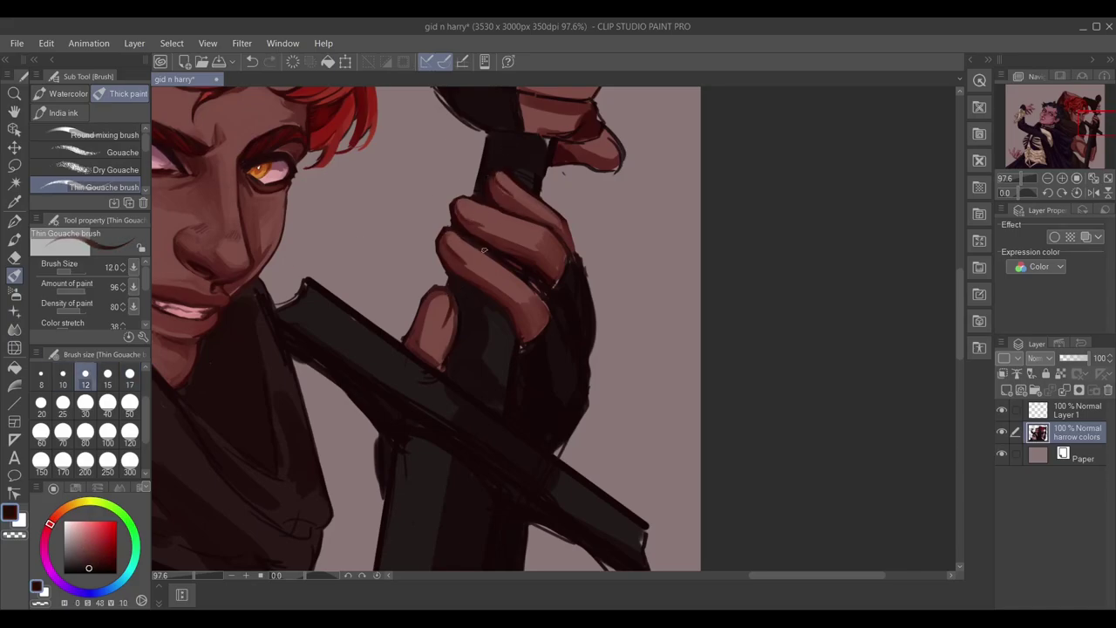
Paint dark shadows and clean contours around the upper hand's fingers at brush size 12.
mouse_move(620, 118)
mouse_down()
mouse_move(503, 183)
mouse_move(399, 150)
mouse_move(384, 256)
mouse_up()
drag(428, 199, 375, 183)
drag(425, 131, 388, 190)
drag(393, 174, 355, 261)
drag(397, 199, 353, 262)
drag(348, 414, 359, 266)
mouse_move(368, 255)
mouse_down()
mouse_move(391, 247)
mouse_move(327, 285)
mouse_up()
Lay sampled skin tones over the upper hand's fingers, using brush size 15 for the fingertips.
alt+click(296, 213)
alt+click(297, 281)
alt+click(340, 145)
mouse_move(356, 119)
mouse_down()
mouse_move(390, 174)
mouse_move(388, 166)
mouse_move(371, 271)
mouse_up()
alt+click(377, 262)
alt+click(363, 189)
key(bracketright)
drag(370, 129, 365, 172)
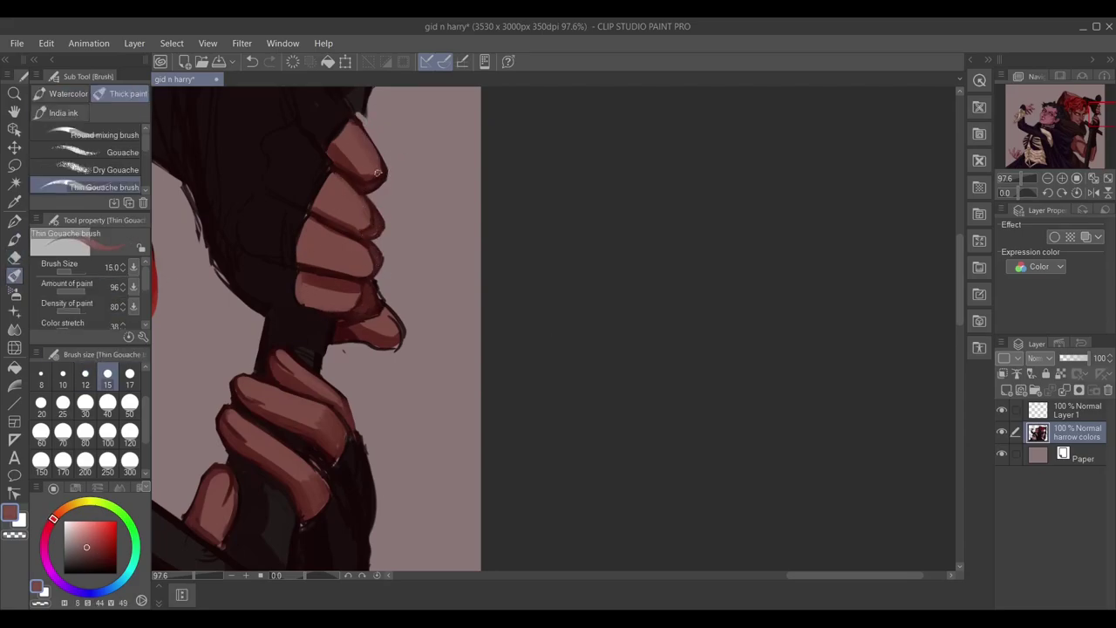
Shape and shade the upper hand's thumb beneath the fingers with sampled skin and shadow tones.
alt+click(384, 312)
drag(397, 343, 345, 352)
alt+click(370, 316)
mouse_move(380, 309)
mouse_down()
mouse_move(399, 339)
mouse_move(340, 347)
mouse_move(363, 375)
mouse_move(389, 377)
mouse_up()
alt+click(359, 328)
alt+click(359, 328)
Cover the sketch lines on the upper hand's black glove with sampled darks at brush size 20.
scroll(362, 375, down, 2)
key(bracketright)
alt+click(378, 259)
drag(378, 266, 404, 137)
mouse_move(410, 331)
mouse_down()
mouse_move(454, 279)
mouse_move(435, 300)
mouse_up()
alt+click(428, 261)
key(e)
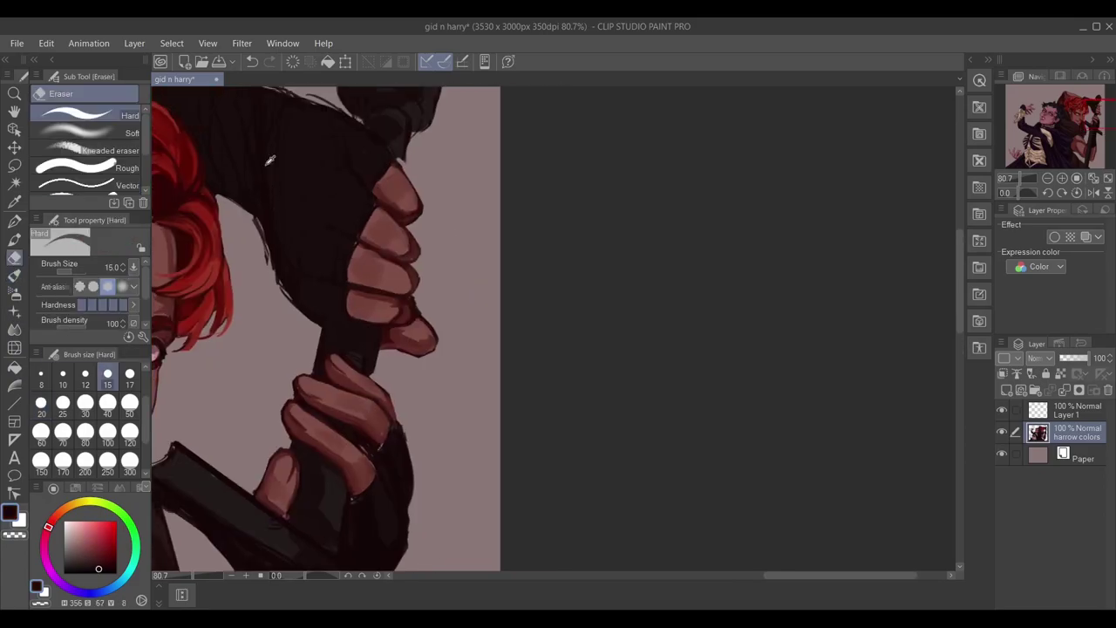
key(b)
drag(279, 88, 350, 202)
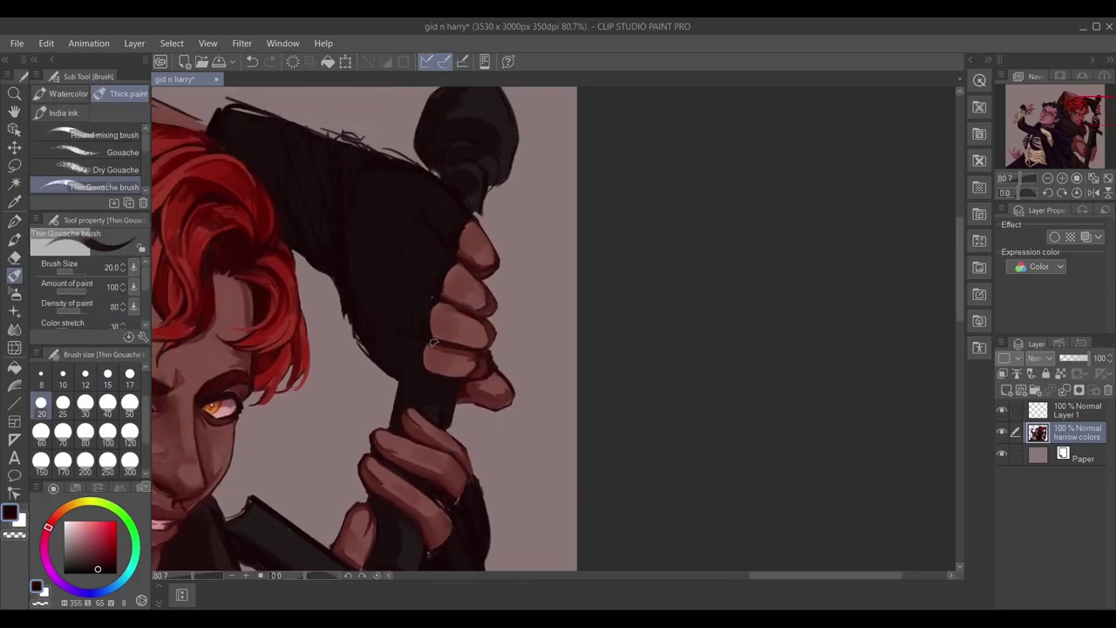
Define the outer contours of the black sleeve and glove with dark strokes and erase the stray sketch lines.
alt+click(364, 342)
drag(206, 105, 267, 113)
mouse_move(317, 138)
mouse_down()
mouse_move(297, 199)
mouse_move(490, 237)
mouse_up()
scroll(297, 199, up, 2)
key(e)
drag(438, 369, 517, 311)
key(b)
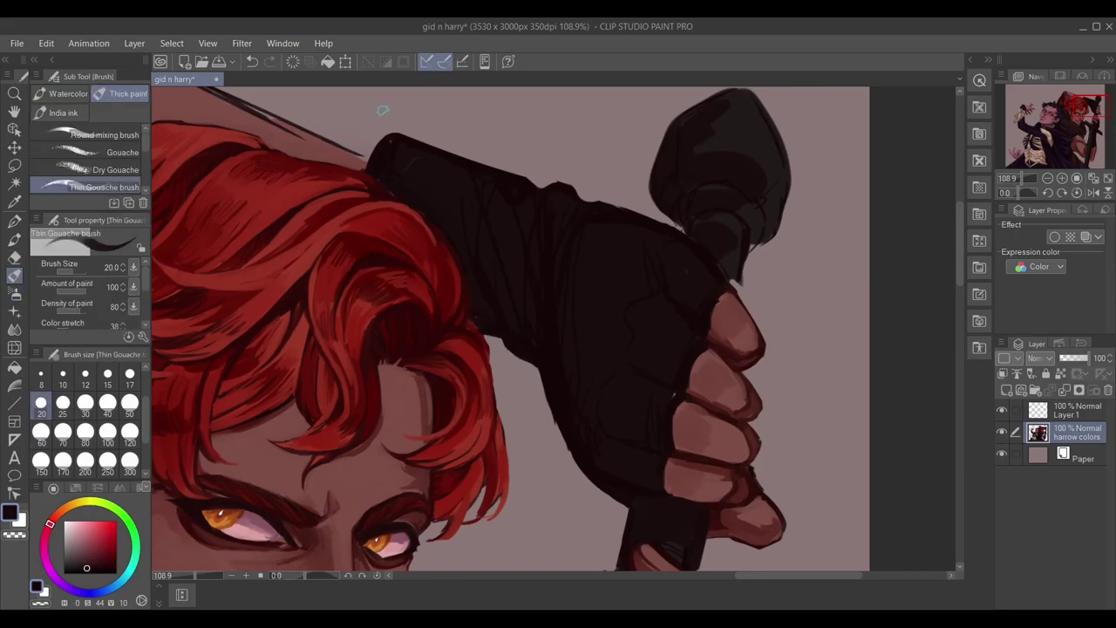
Clean up the sleeve cuff's edge and paint the wrist folds with sampled near-black tones at brush size 20.
alt+click(534, 209)
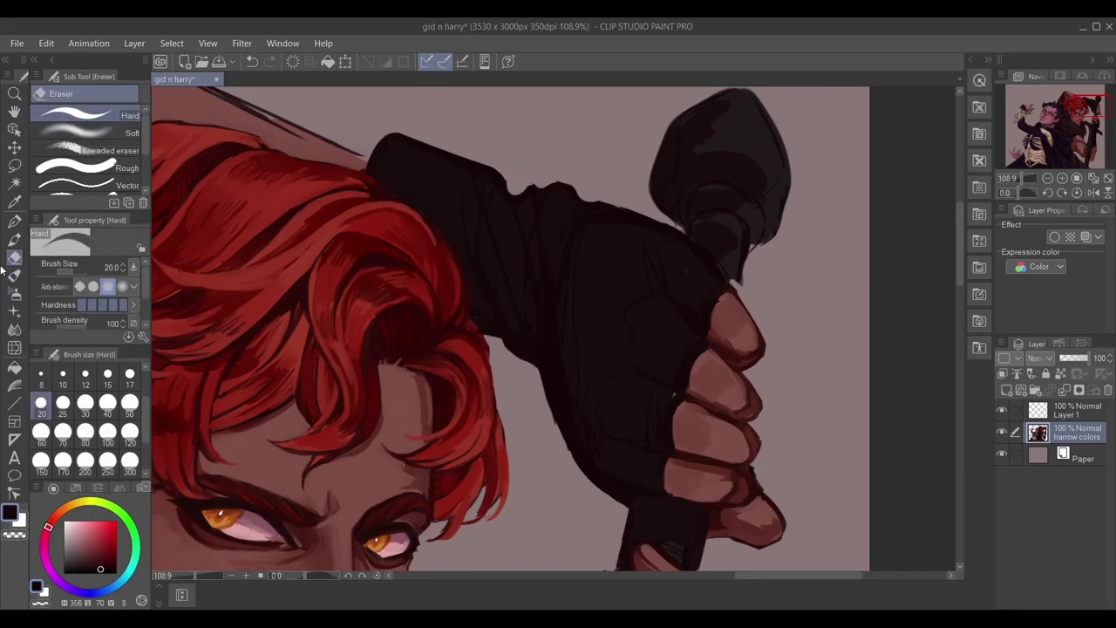
alt+click(495, 189)
alt+click(513, 276)
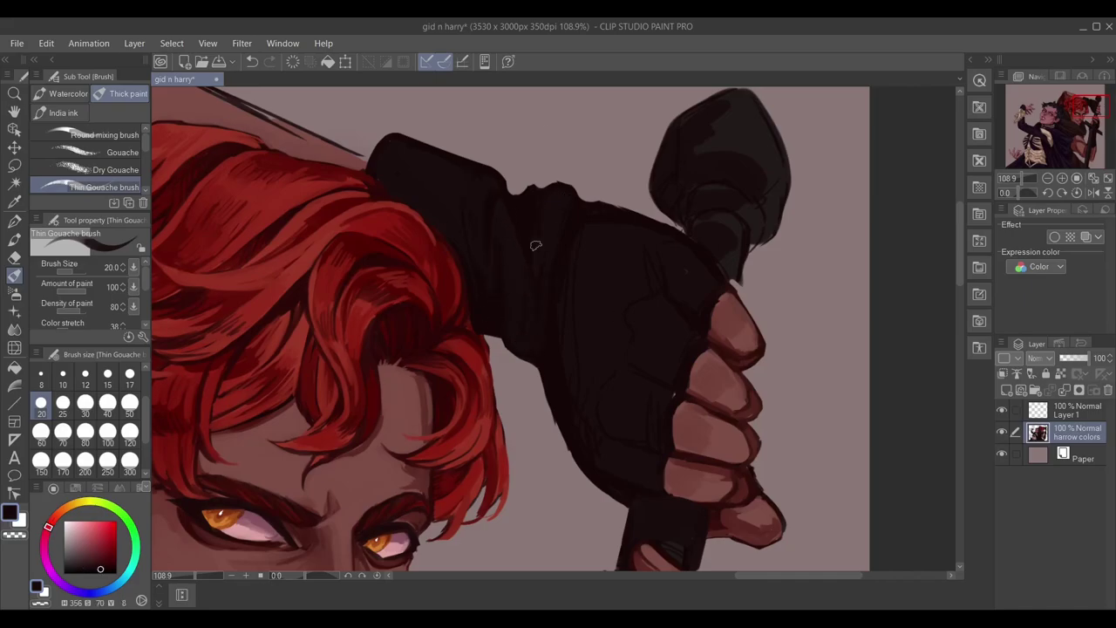
alt+click(569, 206)
Block in broad dark shading over the back of the upper glove at brush size 40.
key(bracketright)
key(bracketright)
key(bracketright)
alt+click(561, 321)
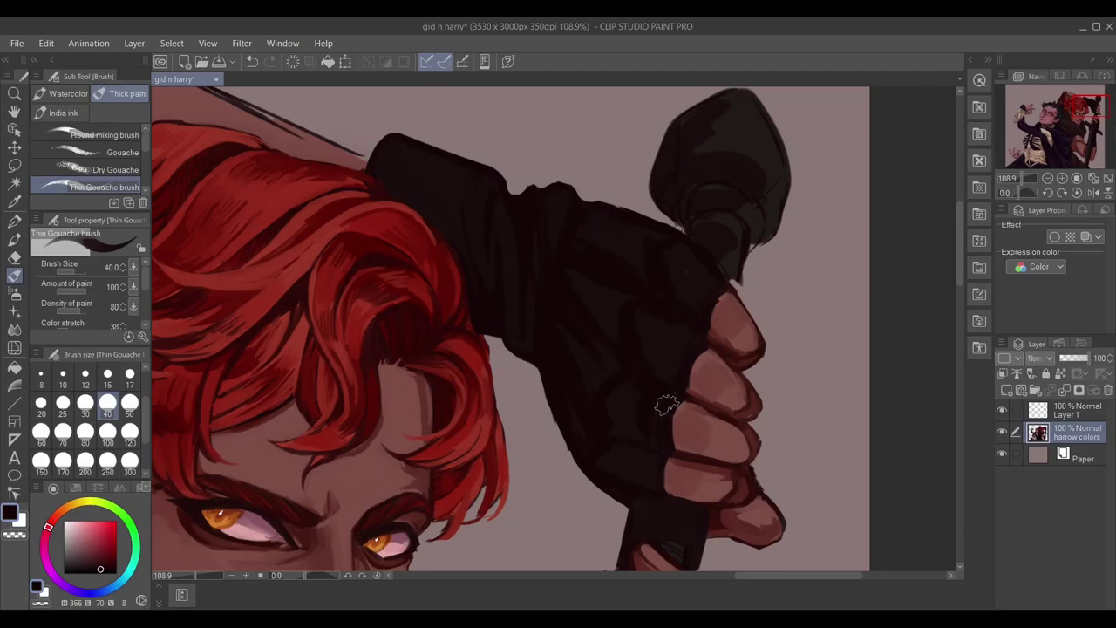
drag(578, 241, 525, 293)
alt+click(525, 293)
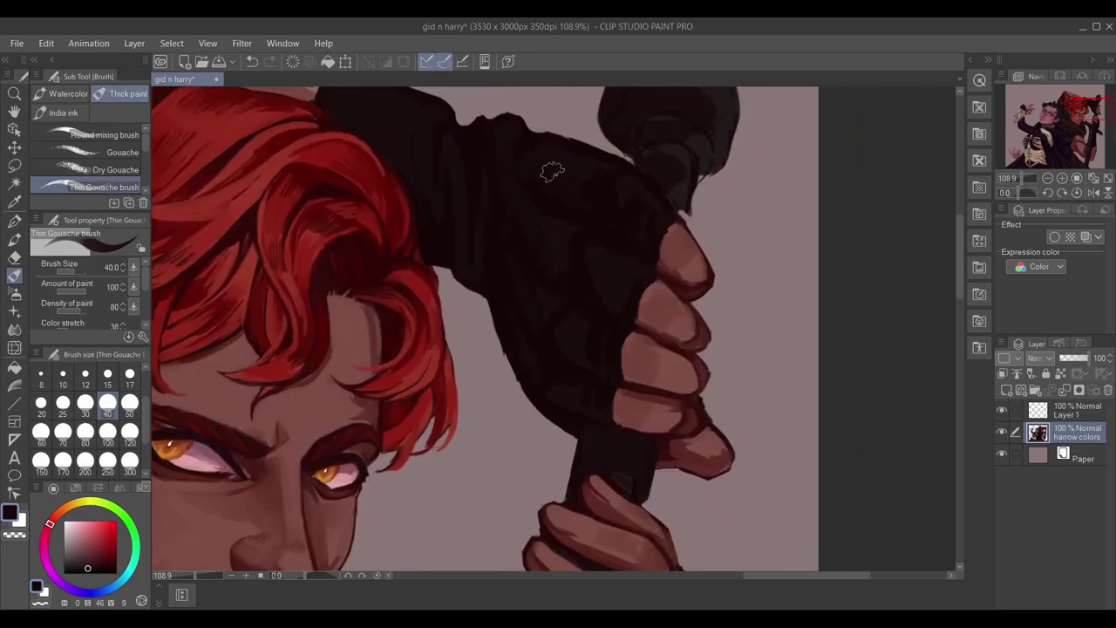
alt+click(498, 264)
mouse_move(531, 165)
mouse_down()
mouse_move(392, 180)
mouse_move(449, 364)
mouse_up()
Paint the lower hand's black glove and its outer contour with dark strokes at brush size 20.
scroll(449, 363, up, 1)
key(bracketleft)
key(bracketleft)
key(bracketleft)
mouse_move(406, 238)
mouse_down()
mouse_move(471, 140)
mouse_move(435, 218)
mouse_move(454, 394)
mouse_up()
key(e)
key(b)
Erase the stray sketch lines around the sword's crossguard with the hard eraser at size 20.
scroll(310, 206, down, 2)
key(e)
mouse_move(427, 279)
mouse_down()
mouse_move(444, 336)
mouse_move(536, 471)
mouse_move(763, 469)
mouse_up()
drag(331, 139, 471, 218)
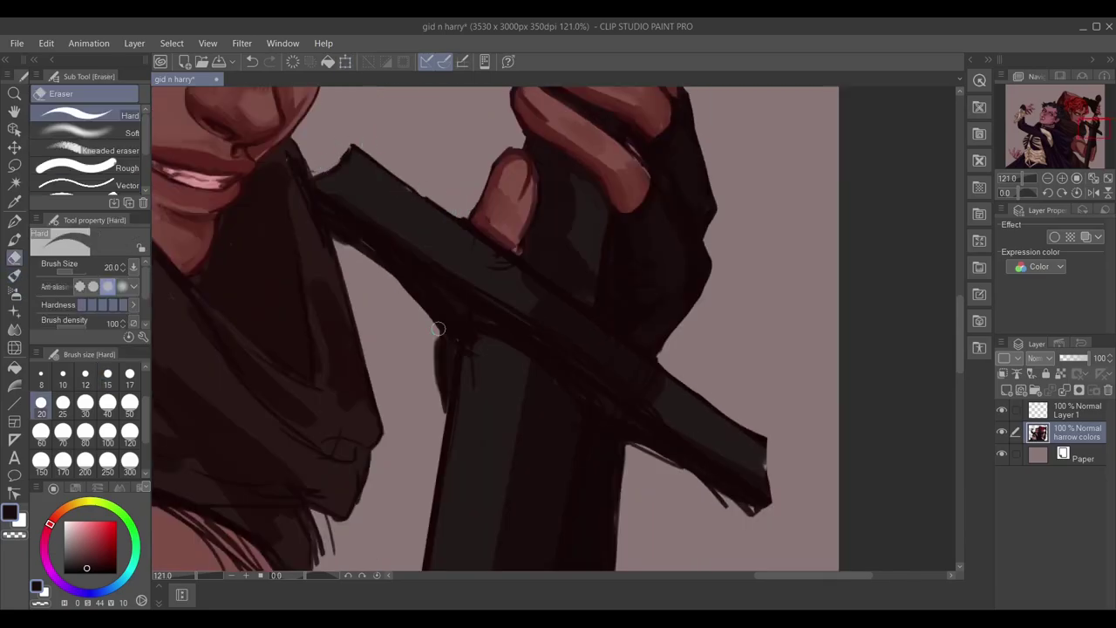
Paint the crossguard's underside and outer end with solid near-black strokes at brush size 15.
key(b)
drag(339, 242, 417, 301)
scroll(460, 316, down, 3)
scroll(460, 317, right, 3)
drag(517, 316, 632, 386)
drag(534, 286, 653, 338)
scroll(485, 268, up, 2)
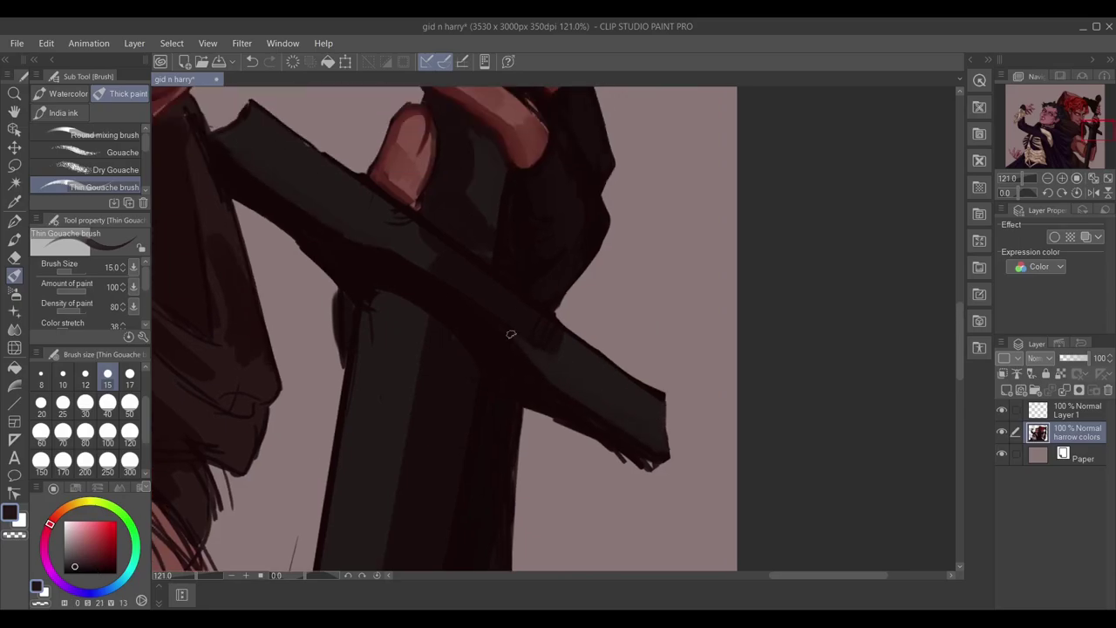
scroll(528, 323, left, 2)
mouse_move(553, 336)
mouse_down()
mouse_move(680, 396)
mouse_move(558, 338)
mouse_up()
Erase the rough edge beneath the crossguard and fill the dark glove shape beside the top of the blade.
key(e)
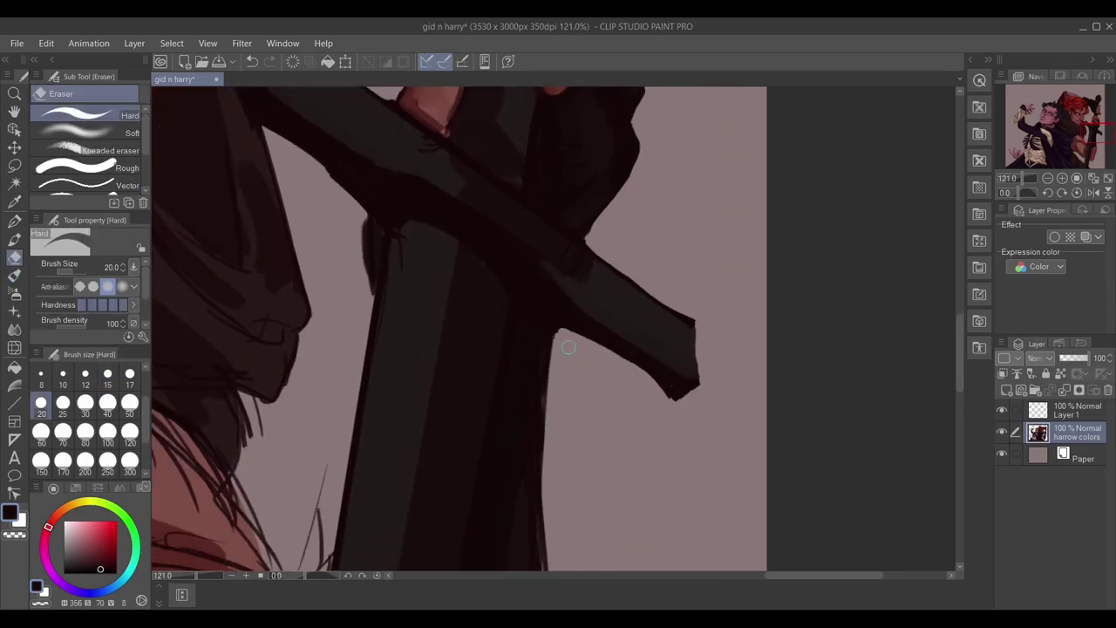
scroll(558, 340, up, 2)
scroll(559, 341, left, 2)
key(b)
drag(432, 292, 437, 388)
alt+click(461, 317)
mouse_move(444, 332)
mouse_down()
mouse_move(459, 354)
mouse_move(468, 304)
mouse_up()
Trim the crossguard's upper edge and outer tip into a clean silhouette with the hard eraser at size 20.
key(e)
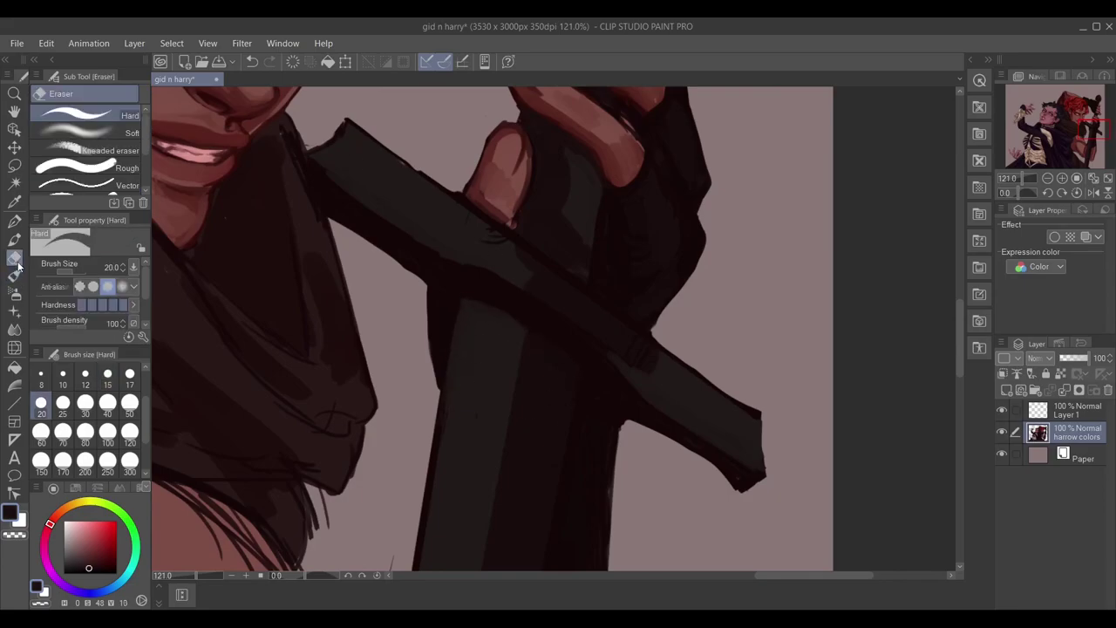
scroll(509, 263, up, 2)
scroll(510, 263, left, 1)
drag(693, 410, 776, 470)
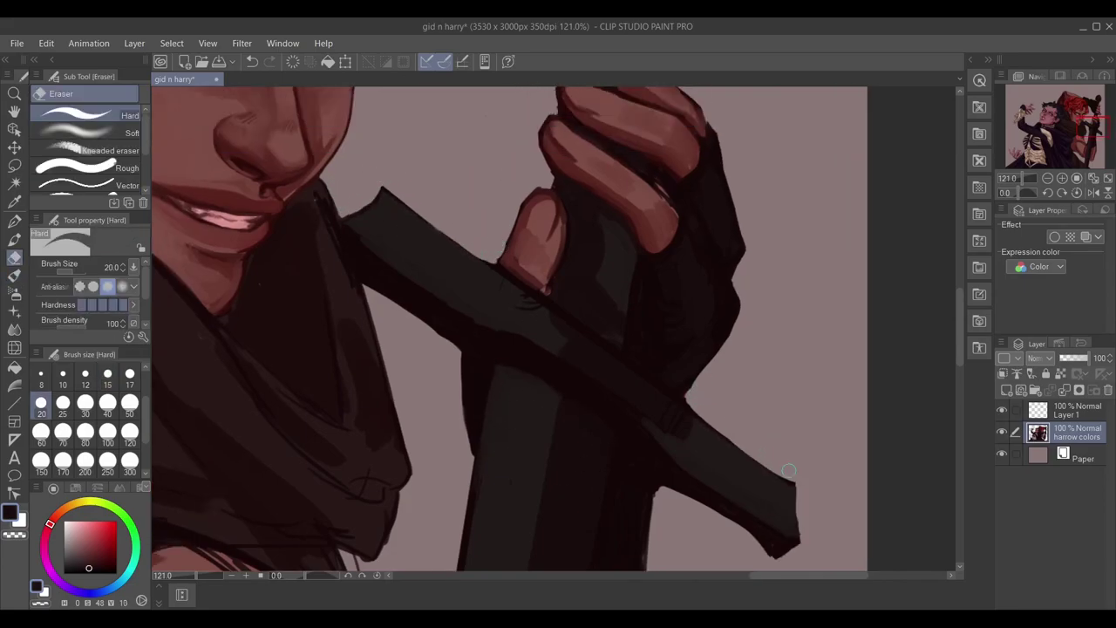
drag(636, 355, 433, 262)
Paint over the crossguard's face and remaining sketch marks with sampled dark tones at brush size 20.
key(b)
mouse_move(367, 261)
mouse_down()
mouse_move(344, 159)
mouse_move(320, 296)
mouse_up()
alt+click(276, 189)
mouse_move(276, 189)
mouse_down()
mouse_move(316, 217)
mouse_move(276, 185)
mouse_move(291, 208)
mouse_move(259, 157)
mouse_move(308, 232)
mouse_move(431, 311)
mouse_up()
alt+click(291, 207)
click(41, 403)
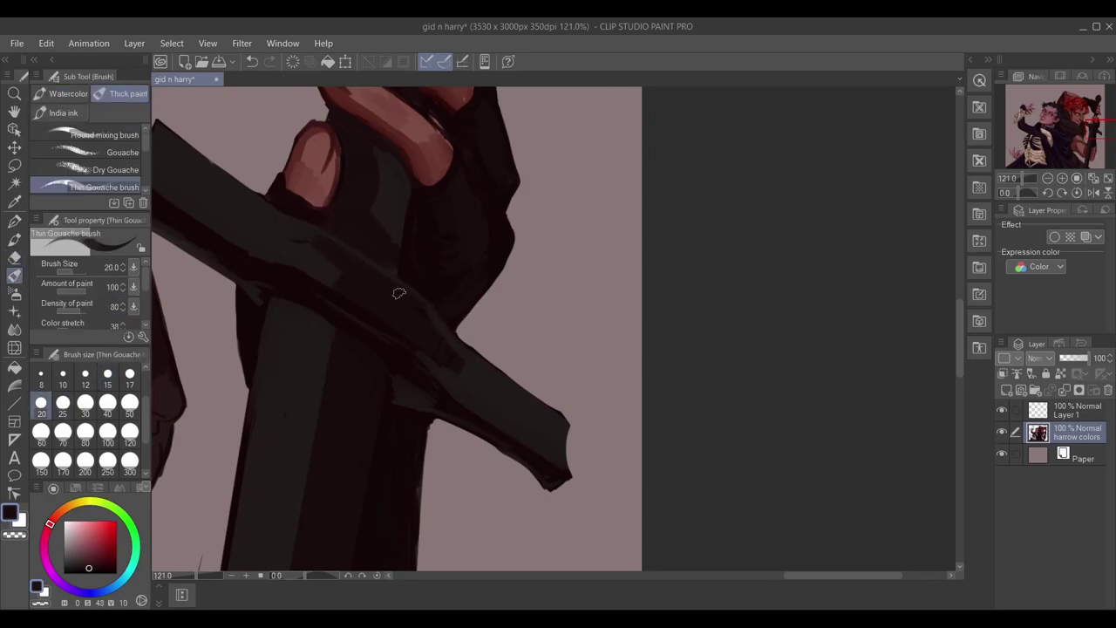
mouse_move(234, 194)
mouse_down()
mouse_move(357, 224)
mouse_move(389, 276)
mouse_up()
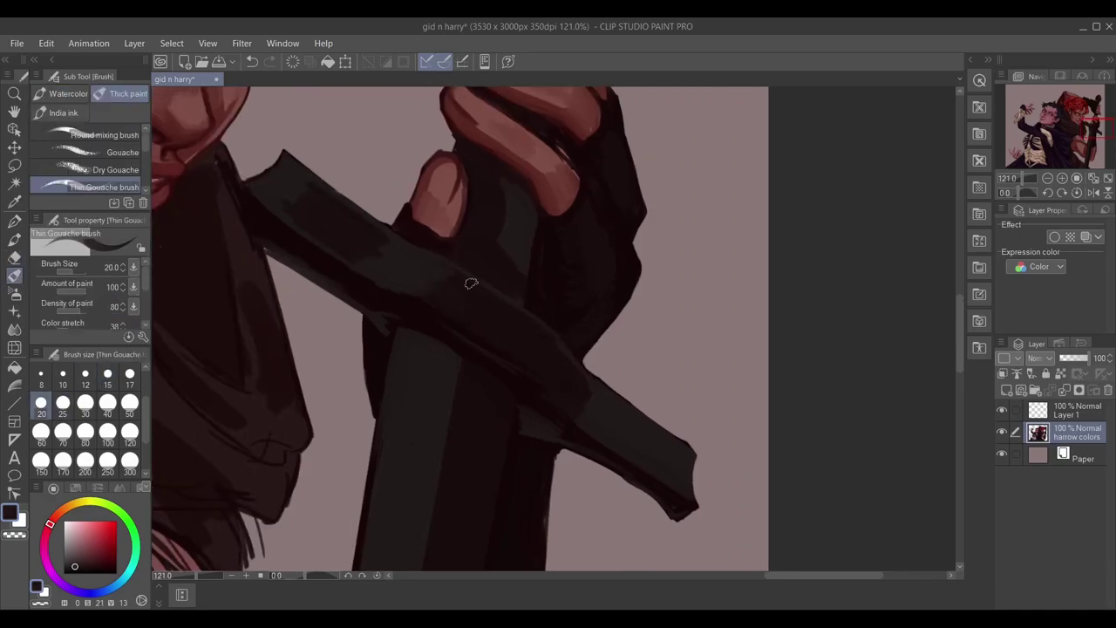
Paint dark wrap folds on the sword grip between the lower hand's thumb and fingers with sampled tones at brush size 20.
scroll(507, 275, down, 1)
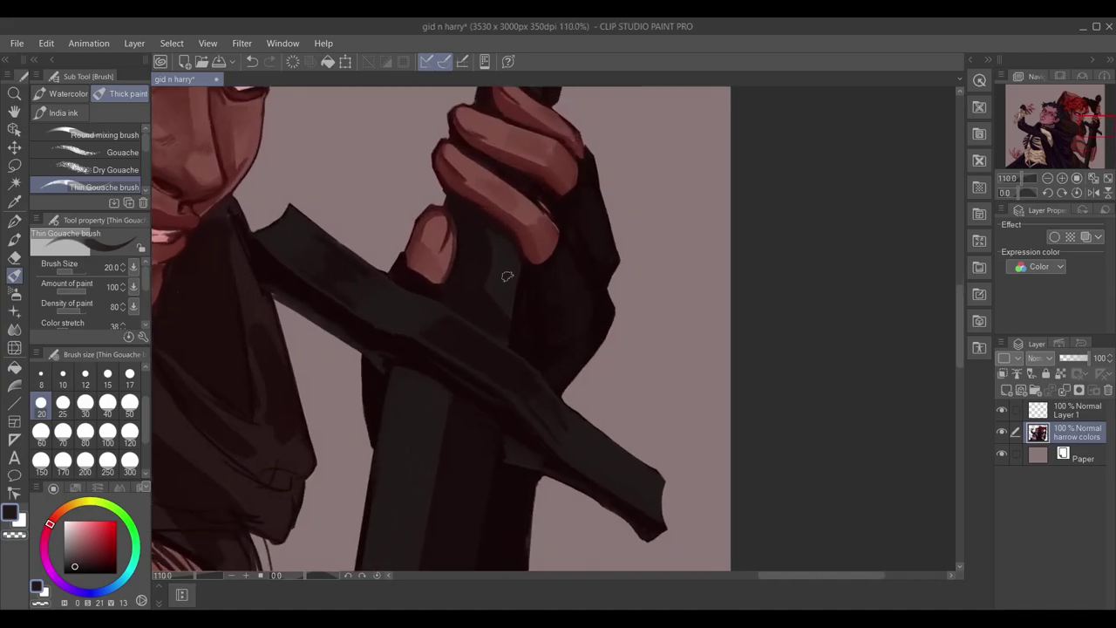
mouse_move(460, 256)
mouse_down()
mouse_move(435, 384)
mouse_move(475, 426)
mouse_up()
alt+click(528, 238)
alt+click(482, 204)
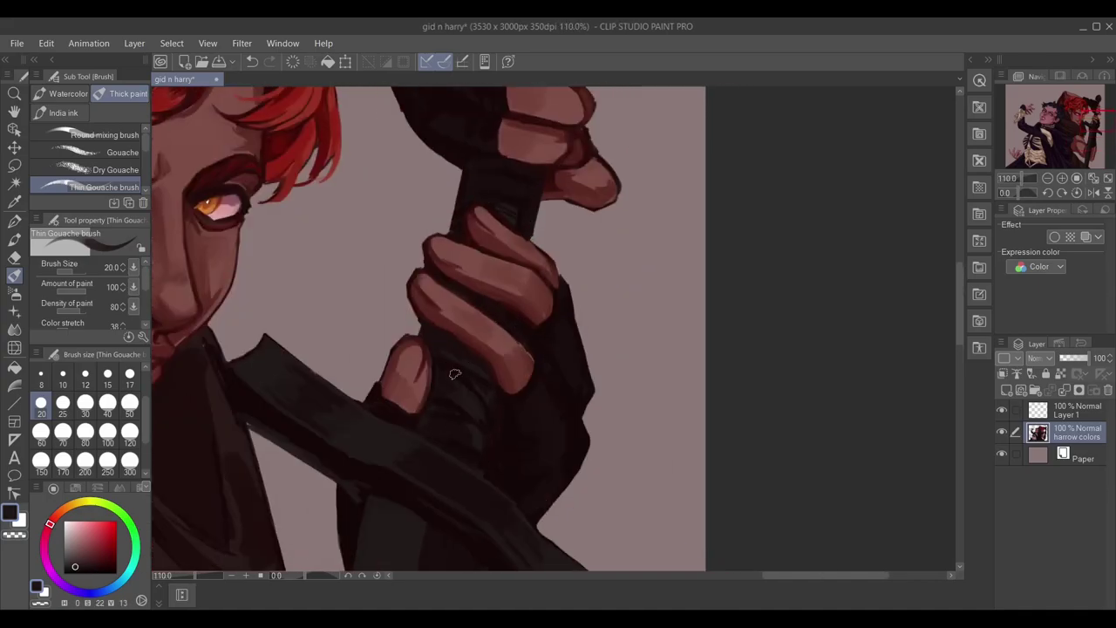
alt+click(533, 181)
Select the sword's pommel and adjust its placement above the upper hand with a transform.
scroll(415, 322, up, 2)
scroll(489, 262, down, 3)
key(m)
mouse_move(397, 209)
mouse_down()
mouse_move(511, 303)
mouse_move(393, 209)
mouse_up()
key(ctrl+t)
drag(385, 171, 419, 152)
scroll(436, 262, up, 1)
key(Return)
scroll(452, 362, up, 1)
drag(451, 362, 446, 375)
Paint the pommel's neck rings, shadow and outer contour with sampled near-black tones at brush size 15.
key(b)
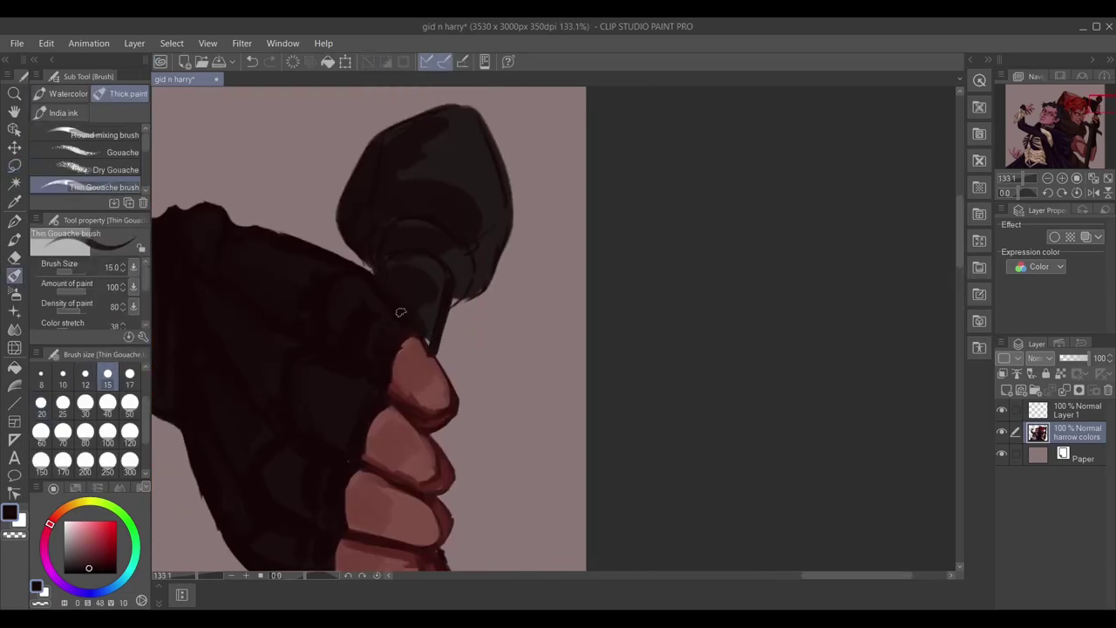
alt+click(375, 253)
key(ctrl+z)
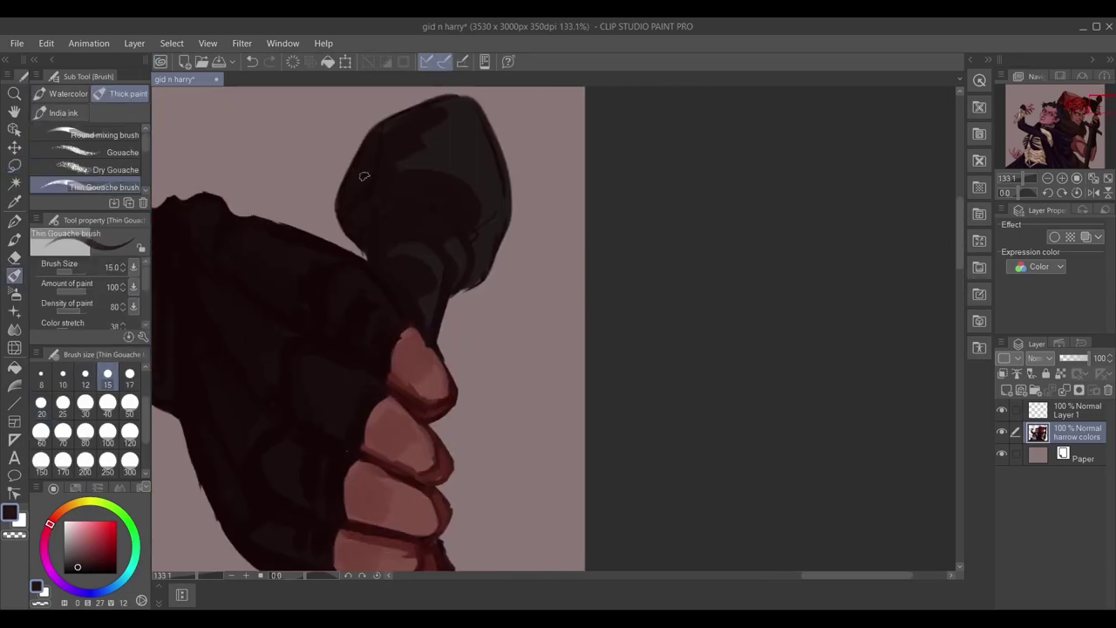
drag(451, 255, 467, 283)
alt+click(397, 160)
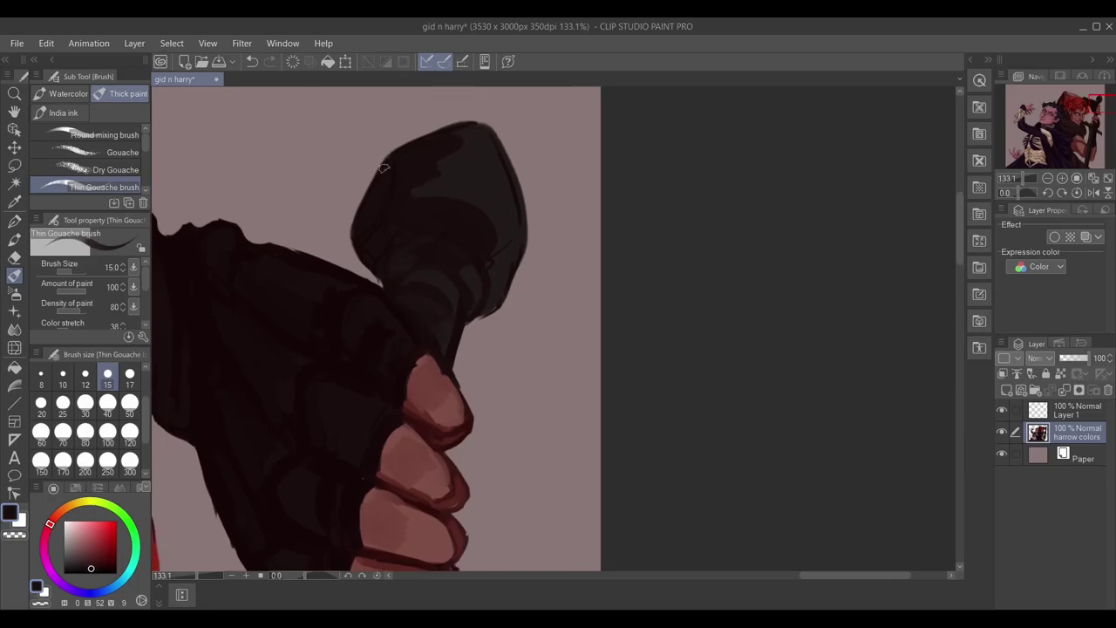
mouse_move(476, 129)
mouse_down()
mouse_move(515, 224)
mouse_move(502, 288)
mouse_up()
Carve the pommel's outline into crisp angular edges with the hard eraser at size 20.
key(e)
mouse_move(383, 157)
mouse_down()
mouse_move(348, 231)
mouse_move(370, 268)
mouse_up()
mouse_move(392, 153)
mouse_down()
mouse_move(523, 196)
mouse_move(515, 279)
mouse_up()
Shade the pommel's facets with sampled dark tones.
alt+click(481, 241)
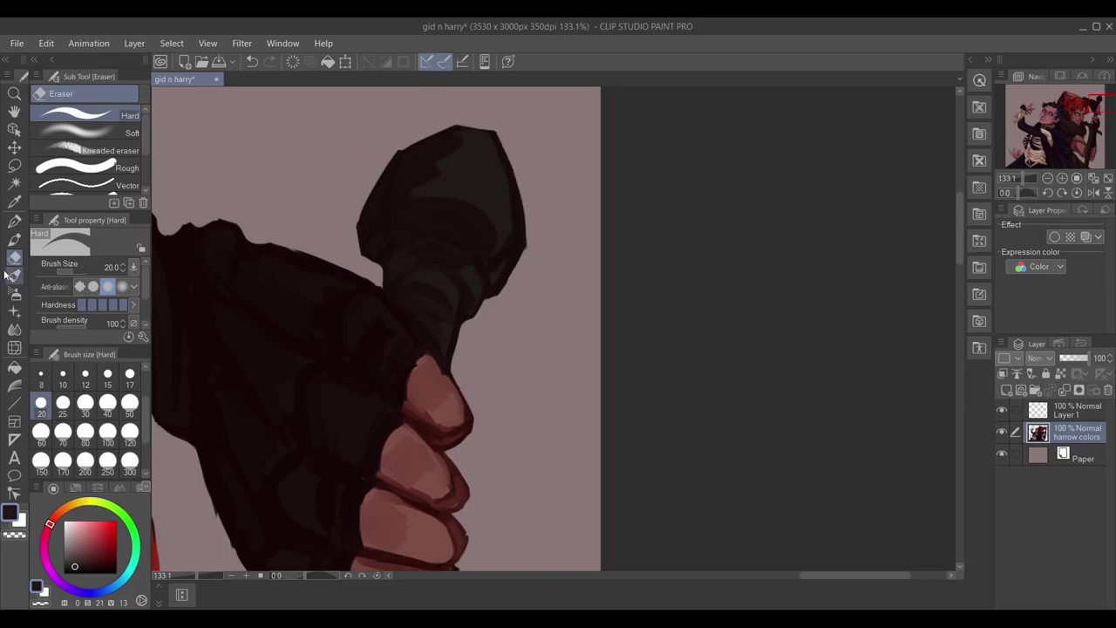
key(b)
mouse_move(481, 240)
mouse_down()
mouse_move(378, 199)
mouse_move(496, 162)
mouse_up()
alt+click(478, 155)
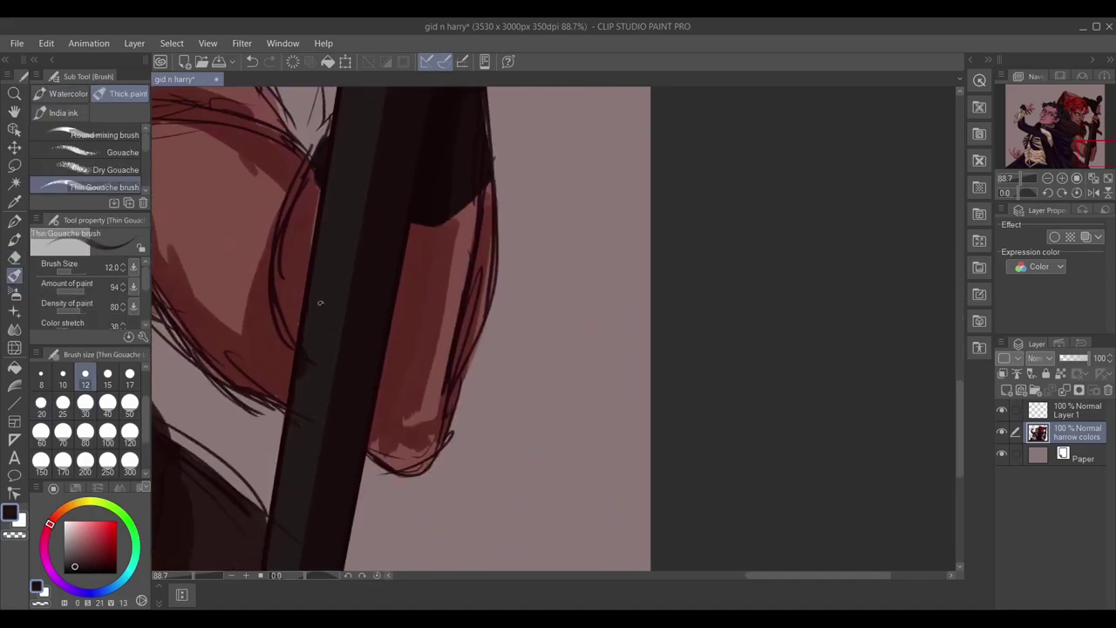
Shade the length of the sword's blade with soft dark strokes and solidify the glove cuff's edges beside it.
scroll(319, 311, down, 3)
scroll(320, 312, up, 5)
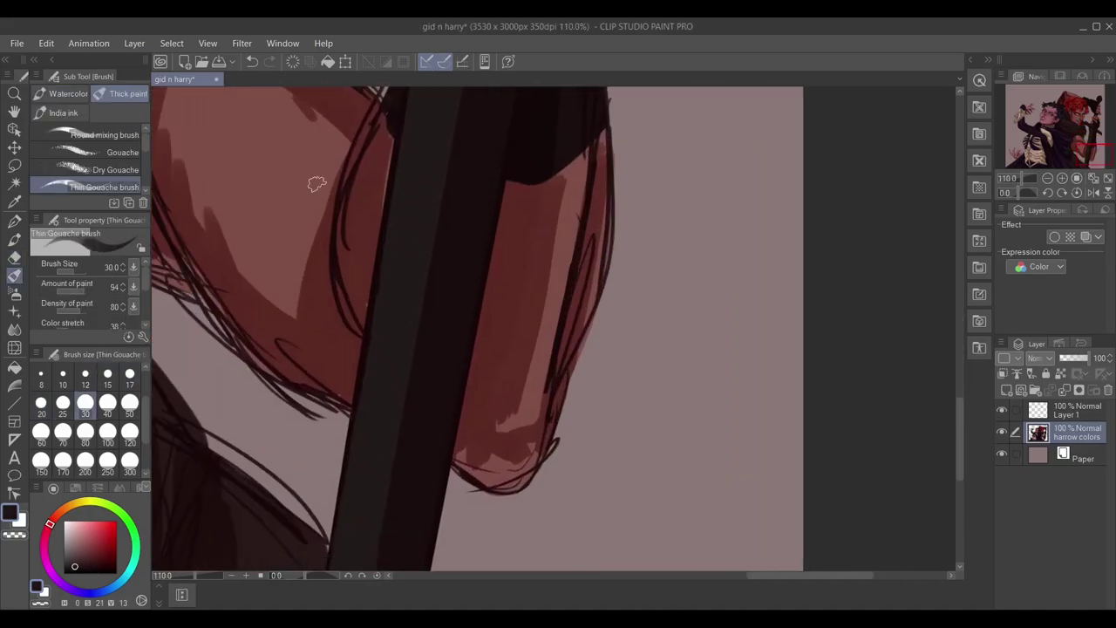
scroll(444, 331, up, 3)
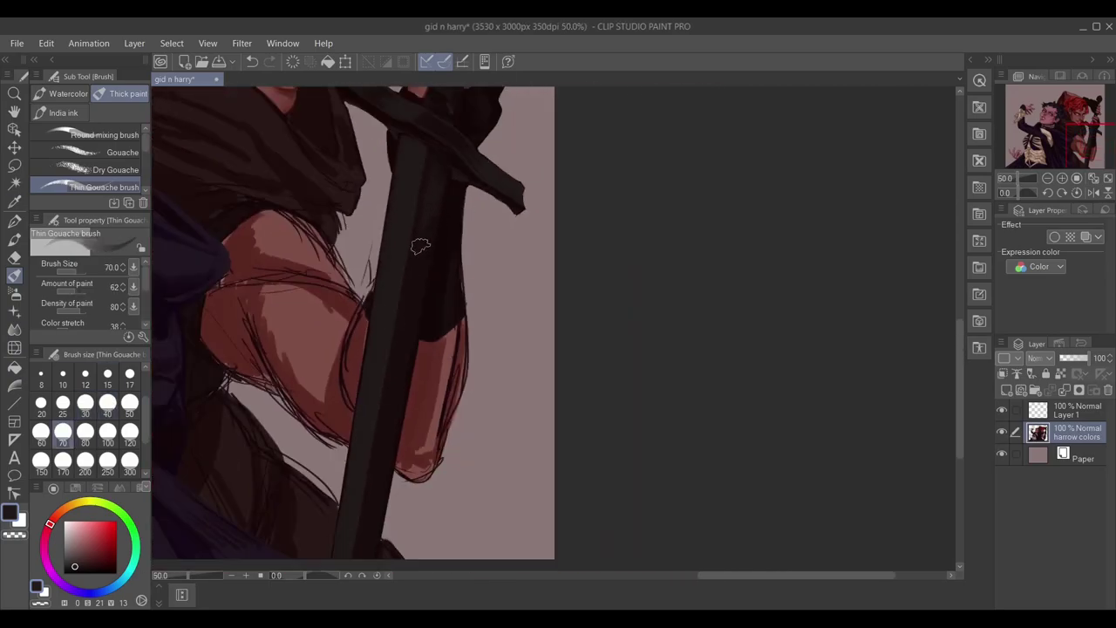
scroll(445, 422, up, 3)
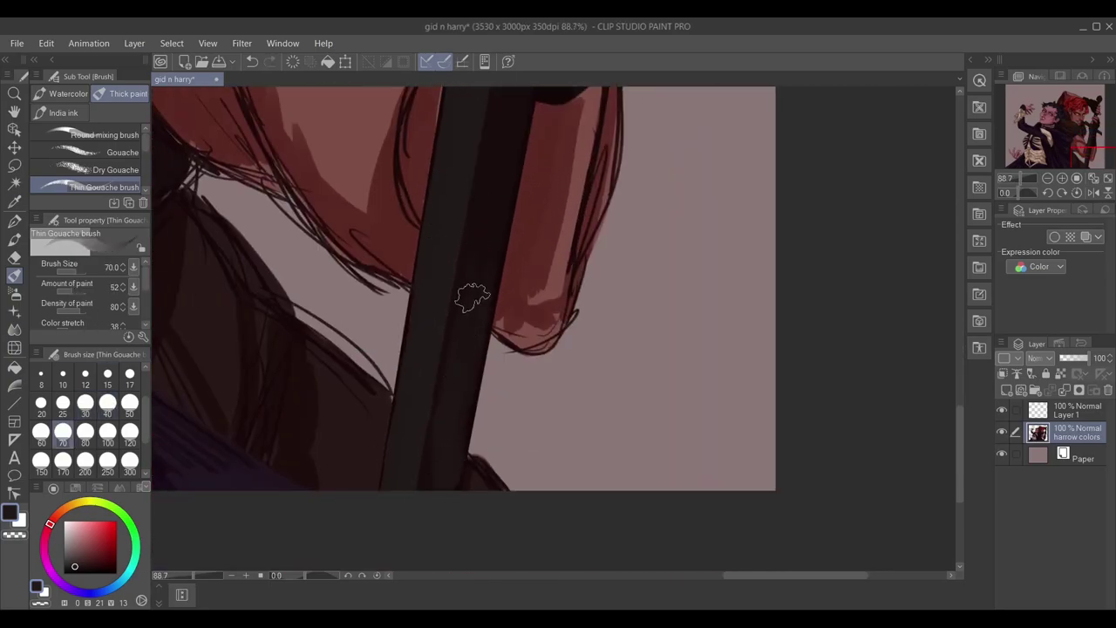
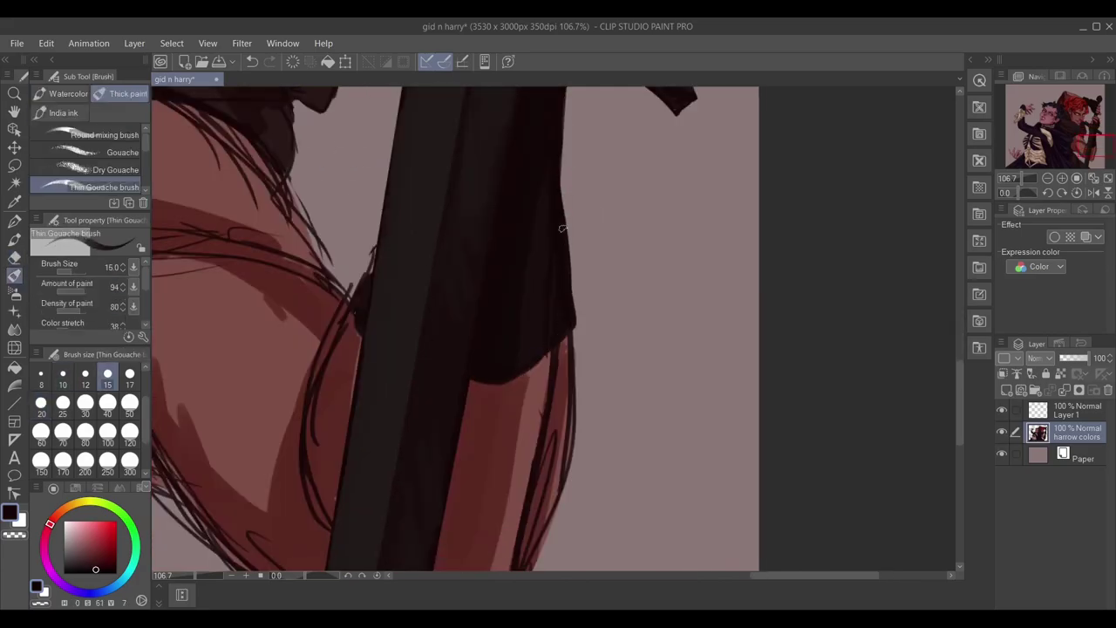
drag(369, 270, 357, 316)
Cover the sketch lines along the forearm's outer edge with sampled skin-shadow tones.
alt+click(330, 328)
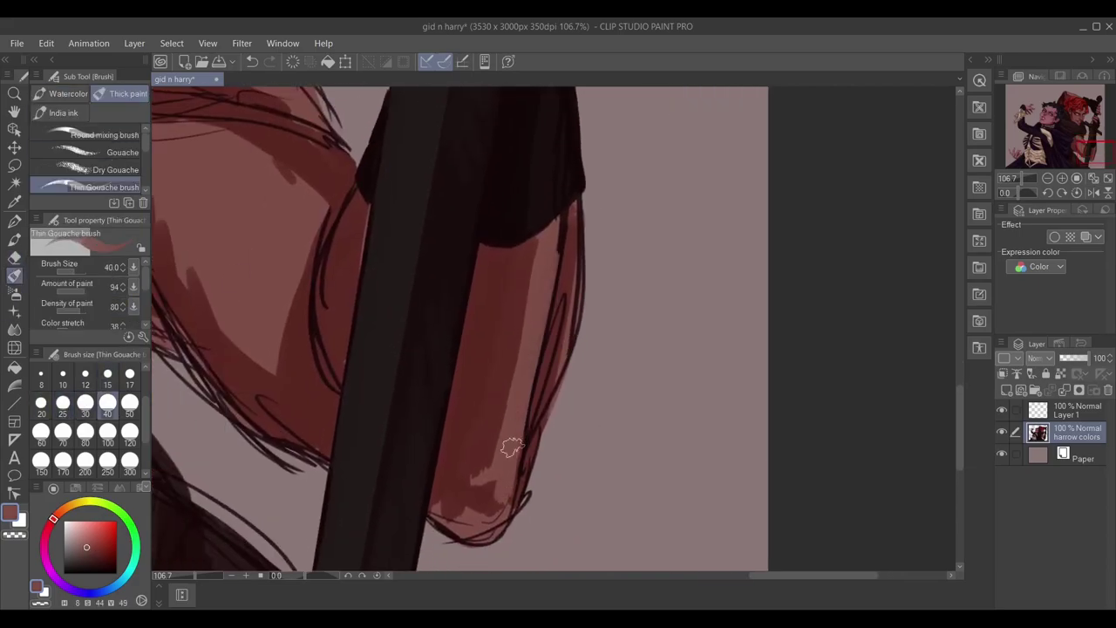
mouse_move(571, 207)
mouse_down()
mouse_move(543, 360)
mouse_move(553, 384)
mouse_up()
alt+click(549, 245)
click(63, 405)
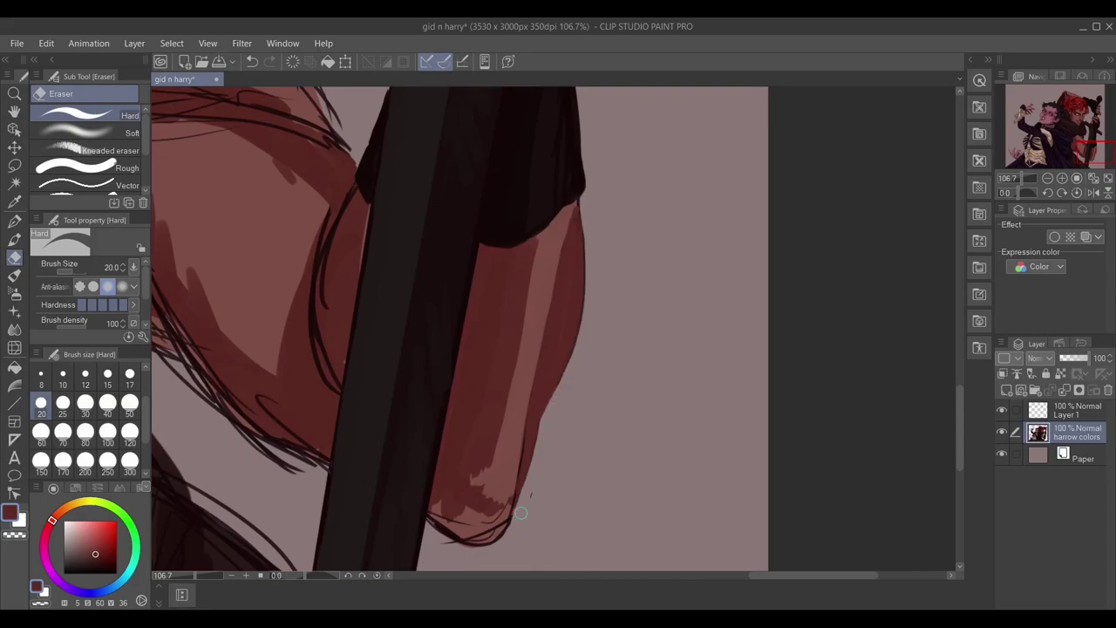
Blend lighter tones into the forearm's outer muscle at brush size 25 and paint amount 56.
alt+click(537, 393)
click(68, 292)
drag(576, 234, 550, 373)
scroll(567, 244, up, 2)
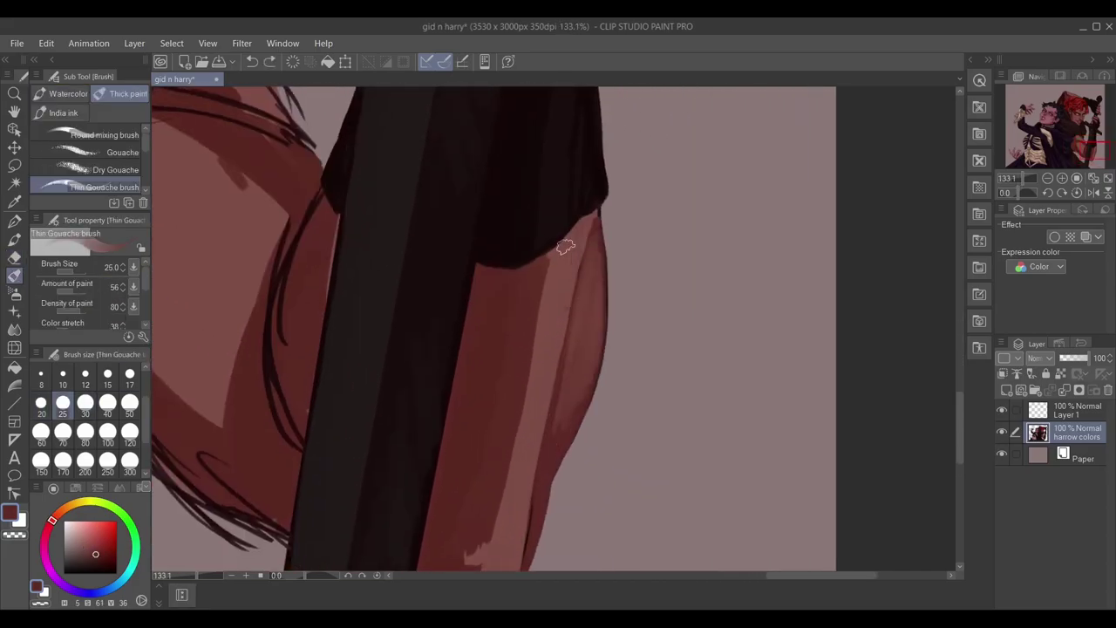
Refine the forearm's edge below the glove cuff with sampled tones at a smaller brush size.
key(bracketleft)
key(bracketleft)
key(bracketleft)
key(bracketleft)
alt+click(582, 218)
drag(578, 231, 543, 332)
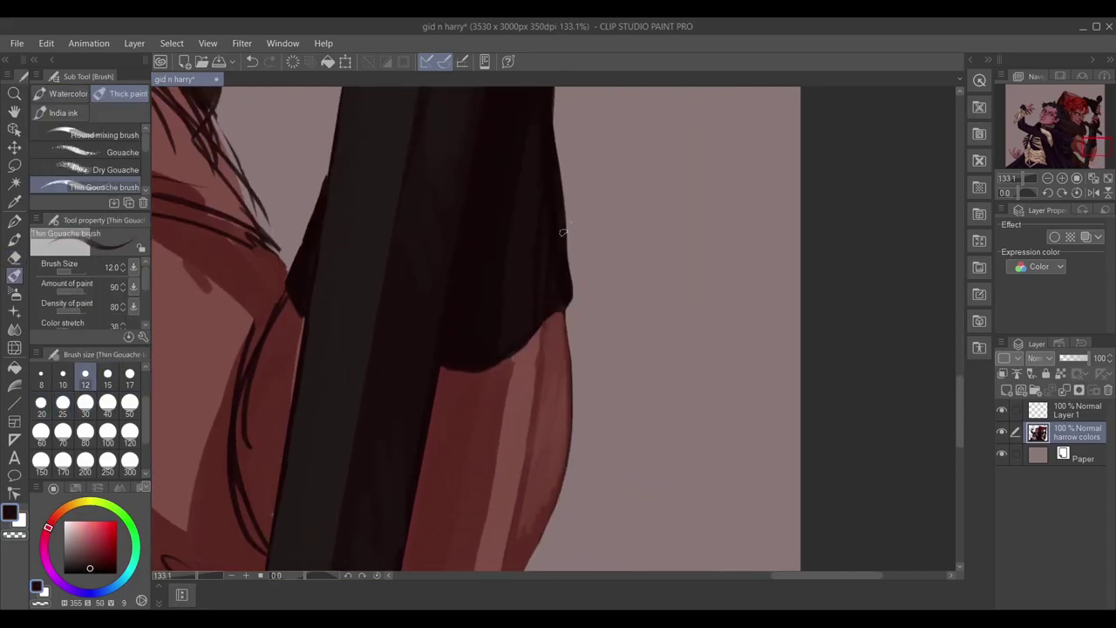
Clean up the elbow's rounded end and paint the forearm's long highlight with skin tones at brush size 25.
click(63, 402)
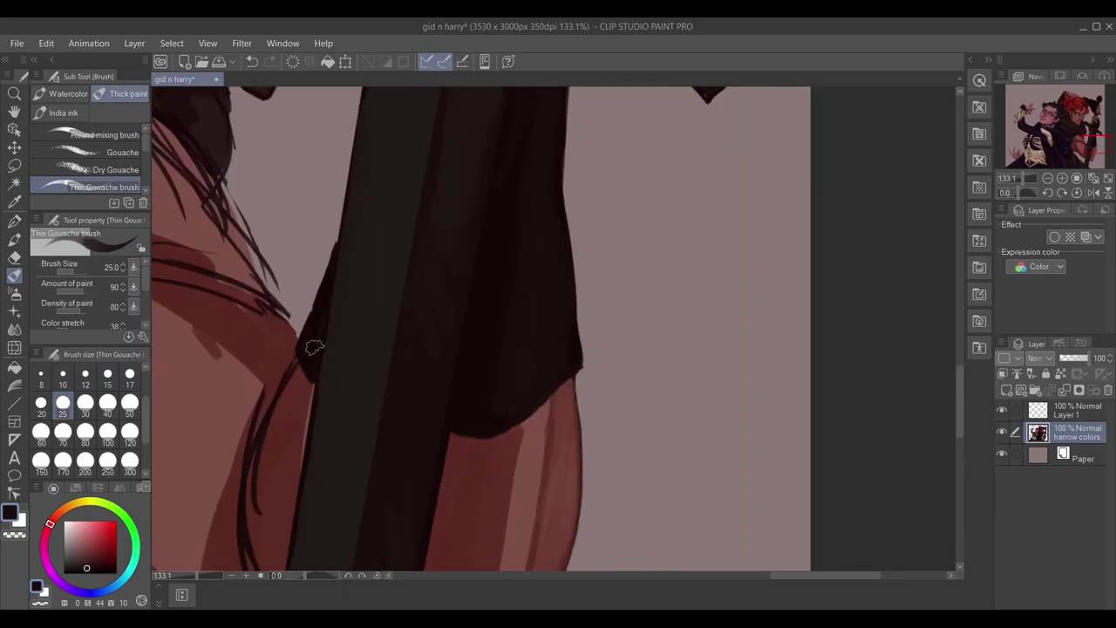
alt+click(427, 441)
mouse_move(427, 440)
mouse_down()
mouse_move(558, 271)
mouse_move(573, 316)
mouse_move(486, 504)
mouse_up()
key(e)
key(b)
mouse_move(526, 177)
mouse_down()
mouse_move(552, 230)
mouse_move(479, 478)
mouse_up()
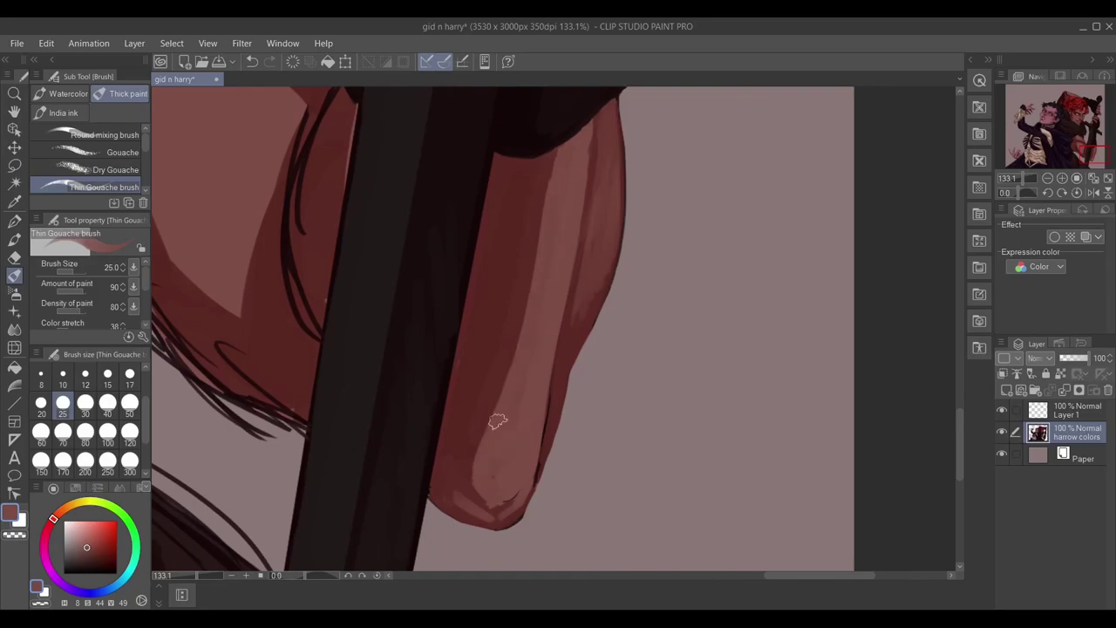
Blend the forearm's shadow side with a sampled red-brown at brush size 70 and paint amount 56.
click(63, 431)
alt+click(474, 349)
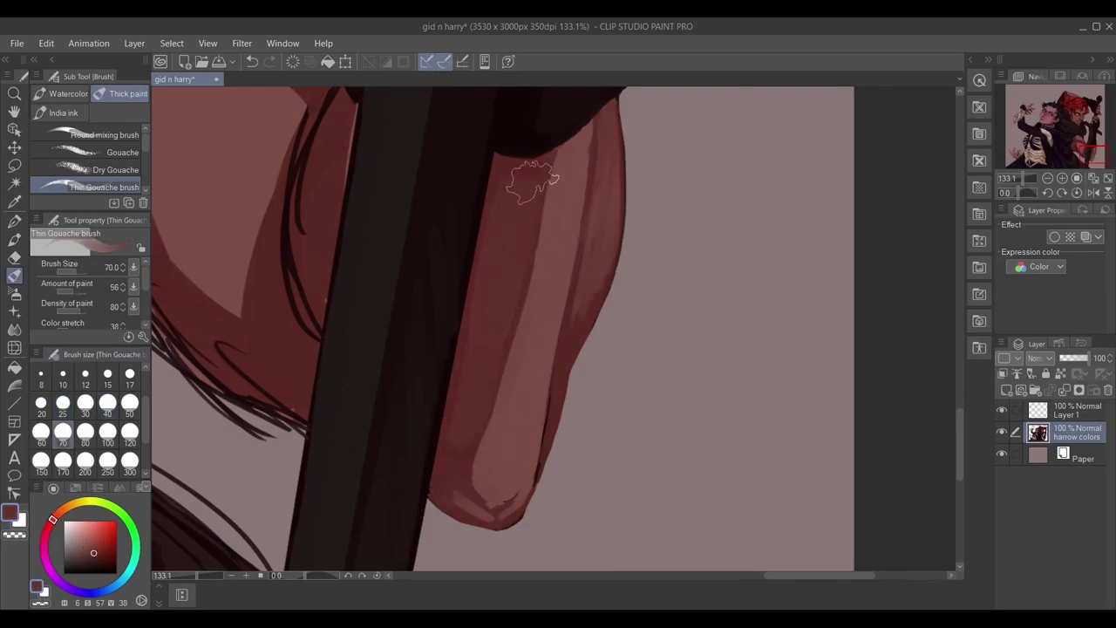
scroll(533, 349, down, 1)
key(b)
drag(554, 329, 533, 361)
Define the underside contour of the upper arm behind the blade with dark red strokes.
scroll(533, 361, down, 1)
alt+click(445, 296)
mouse_move(446, 296)
mouse_down()
mouse_move(439, 261)
mouse_move(336, 114)
mouse_up()
key(b)
click(130, 373)
scroll(348, 371, down, 1)
drag(348, 372, 463, 423)
drag(310, 297, 593, 533)
Erase the stray sketch lines beneath the upper arm with the hard eraser at size 20.
key(e)
mouse_move(462, 455)
mouse_down()
mouse_move(528, 516)
mouse_move(584, 539)
mouse_up()
drag(366, 397, 384, 449)
drag(436, 392, 408, 344)
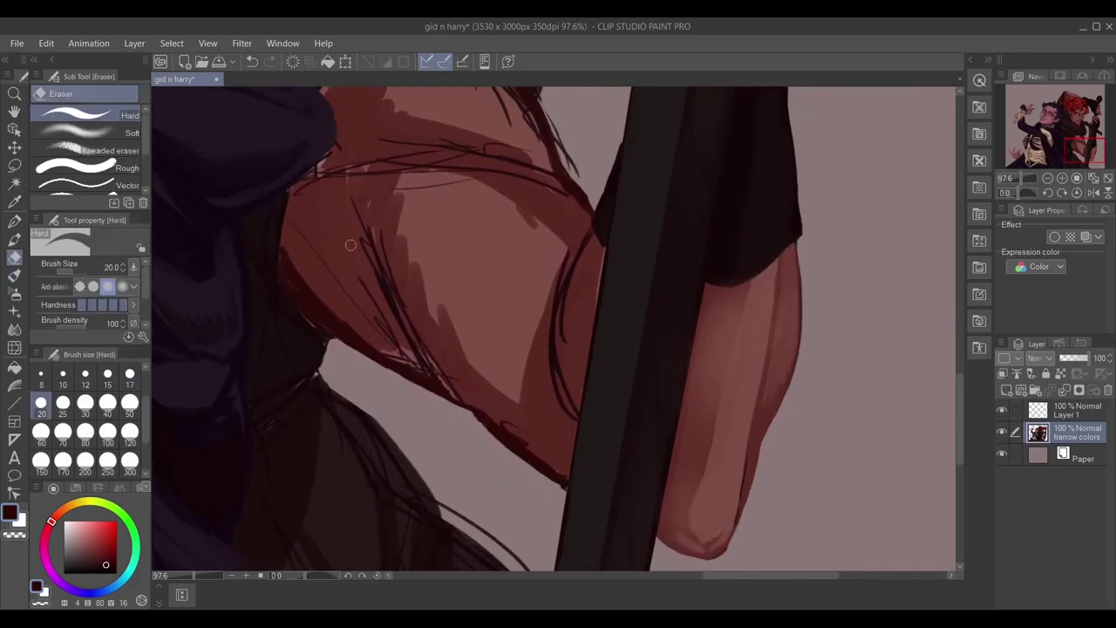
Paint skin tones over the sketch lines inside the upper arm, using brush size 50 and a lowered paint amount.
key(b)
drag(296, 261, 426, 306)
click(129, 402)
click(83, 286)
mouse_move(301, 201)
mouse_down()
mouse_move(428, 334)
mouse_move(441, 209)
mouse_move(305, 164)
mouse_up()
drag(427, 271, 443, 366)
mouse_move(414, 301)
mouse_down()
mouse_move(463, 287)
mouse_move(480, 366)
mouse_up()
scroll(393, 261, up, 1)
mouse_move(297, 210)
mouse_down()
mouse_move(332, 277)
mouse_move(294, 301)
mouse_move(330, 232)
mouse_move(369, 328)
mouse_move(456, 284)
mouse_move(365, 248)
mouse_up()
Blend the upper arm's light and shadow at brush size 80 and extend its lower highlight at size 30.
key(bracketright)
key(bracketright)
key(bracketright)
alt+click(361, 224)
scroll(362, 392, down, 3)
scroll(369, 344, up, 2)
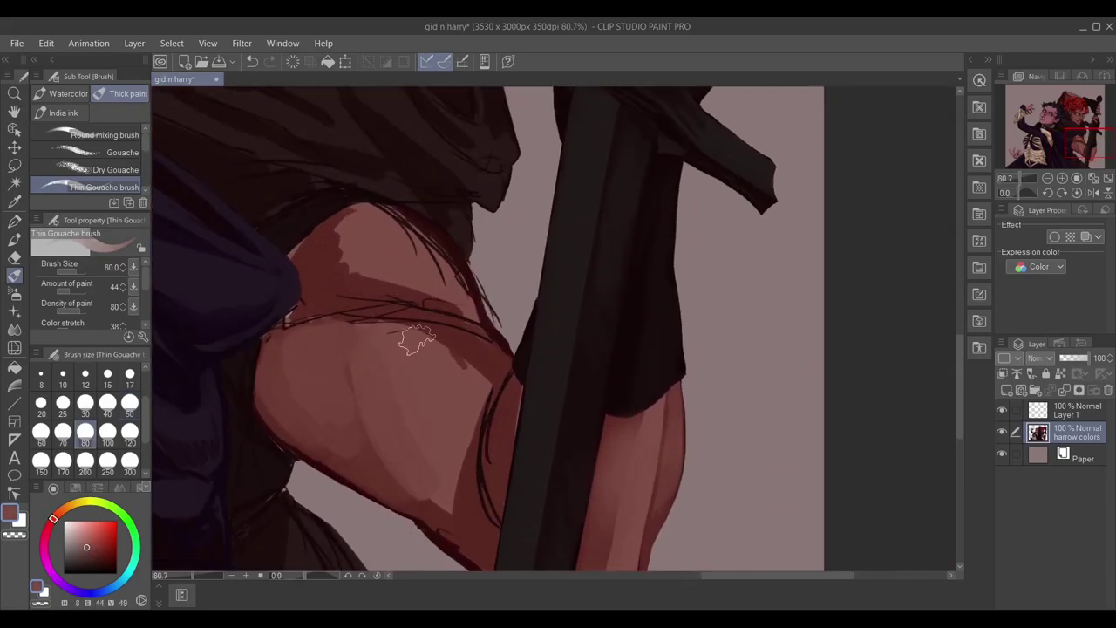
key(bracketleft)
key(bracketleft)
key(bracketleft)
key(bracketleft)
key(bracketleft)
drag(400, 455, 436, 515)
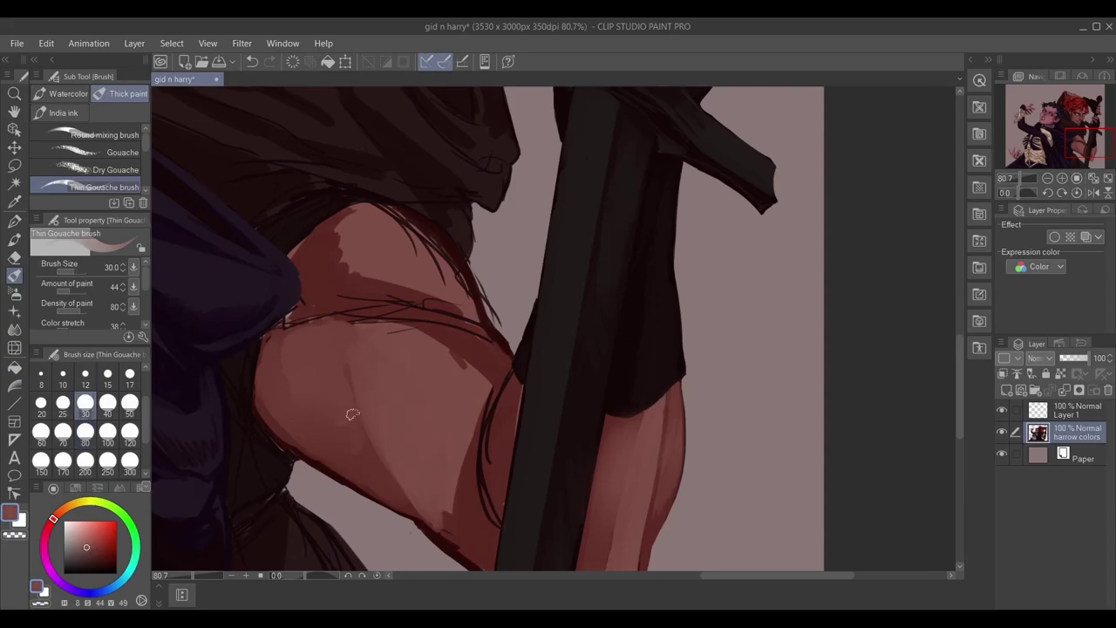
Paint the shoulder muscle's light area and shadow with sampled skin tones at brush size 40, covering its sketch lines.
alt+click(431, 259)
key(bracketright)
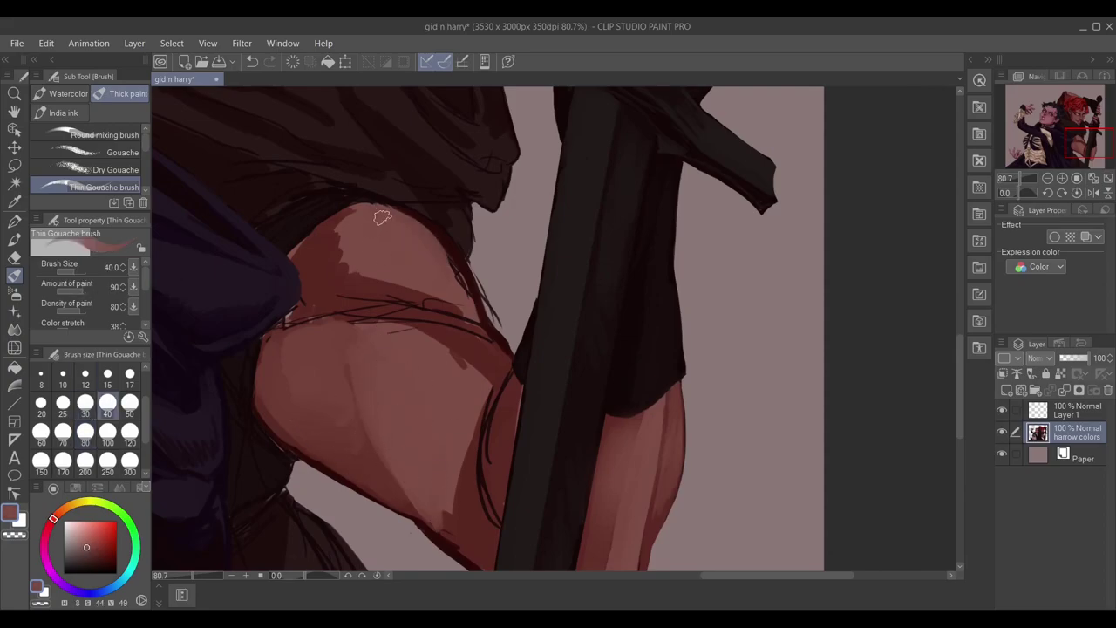
alt+click(343, 250)
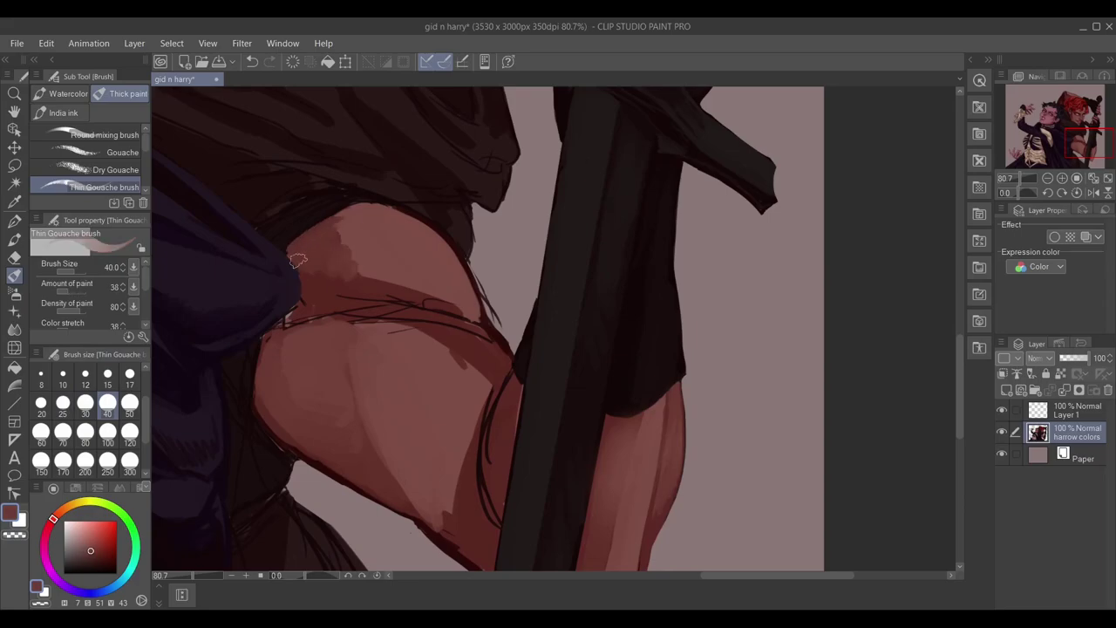
alt+click(342, 289)
mouse_move(343, 287)
mouse_down()
mouse_move(410, 308)
mouse_move(440, 254)
mouse_move(400, 238)
mouse_move(441, 241)
mouse_move(420, 275)
mouse_move(400, 249)
mouse_move(436, 299)
mouse_up()
click(63, 403)
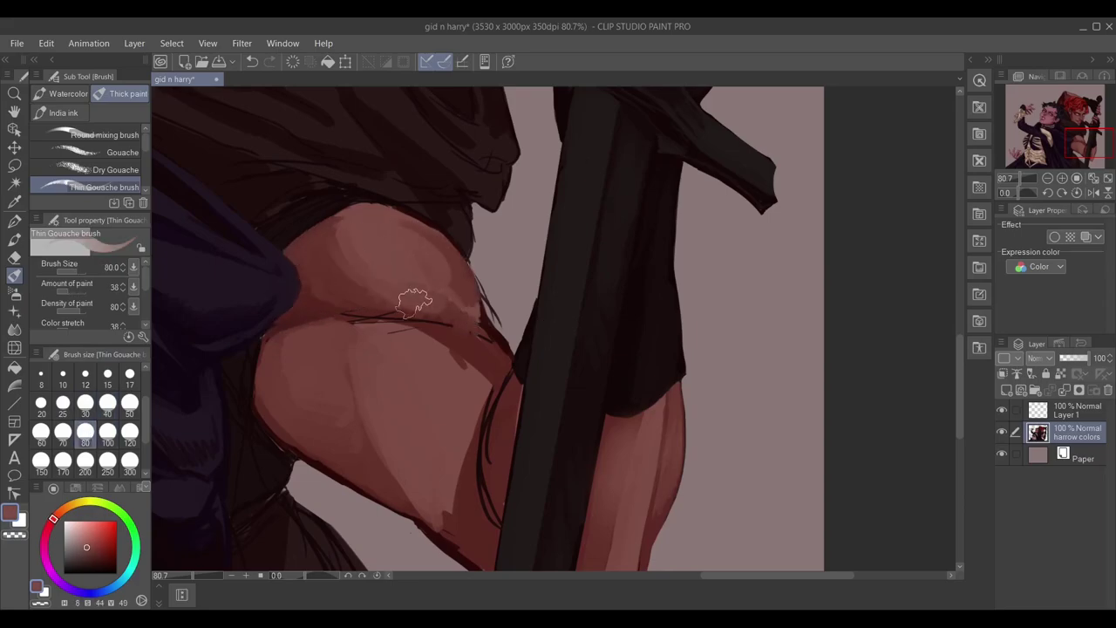
Shade the crease beneath the shoulder muscle and blend its light and shadow with sampled skin tones.
alt+click(312, 285)
drag(349, 318, 477, 310)
alt+click(402, 253)
key(])
drag(312, 228, 332, 269)
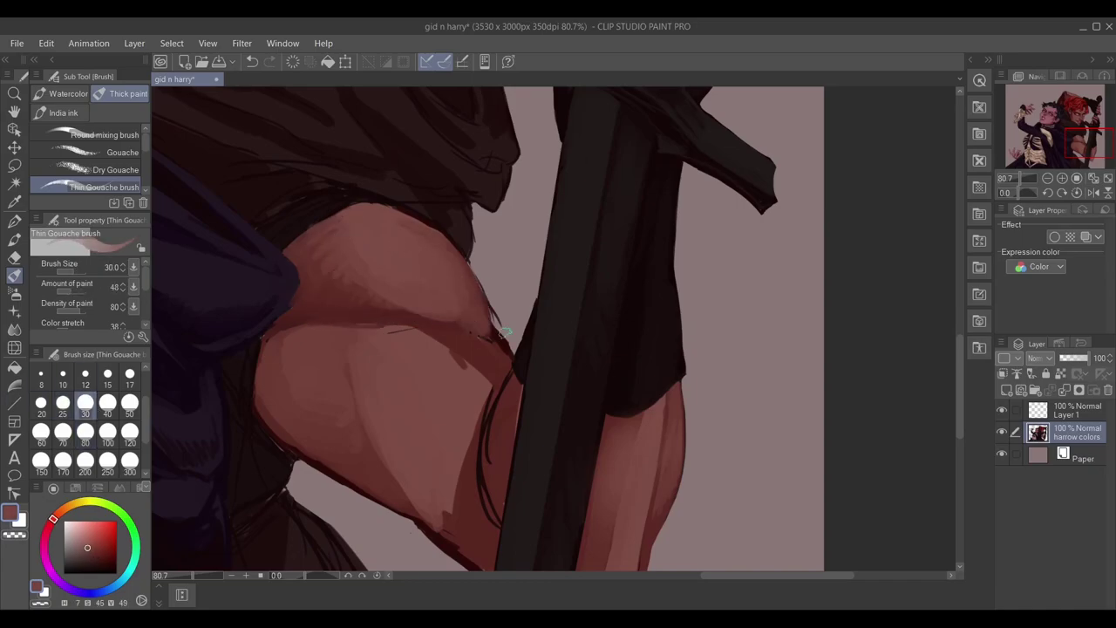
Paint the dark crease where the shoulder muscle meets the elbow and clean the arm's outer edge with the size 20 hard eraser.
mouse_move(348, 328)
mouse_down()
mouse_move(405, 321)
mouse_move(466, 351)
mouse_move(497, 384)
mouse_up()
alt+click(497, 384)
key(bracketleft)
key(bracketleft)
key(bracketleft)
key(bracketleft)
key(bracketleft)
scroll(431, 418, up, 1)
alt+click(538, 294)
key(e)
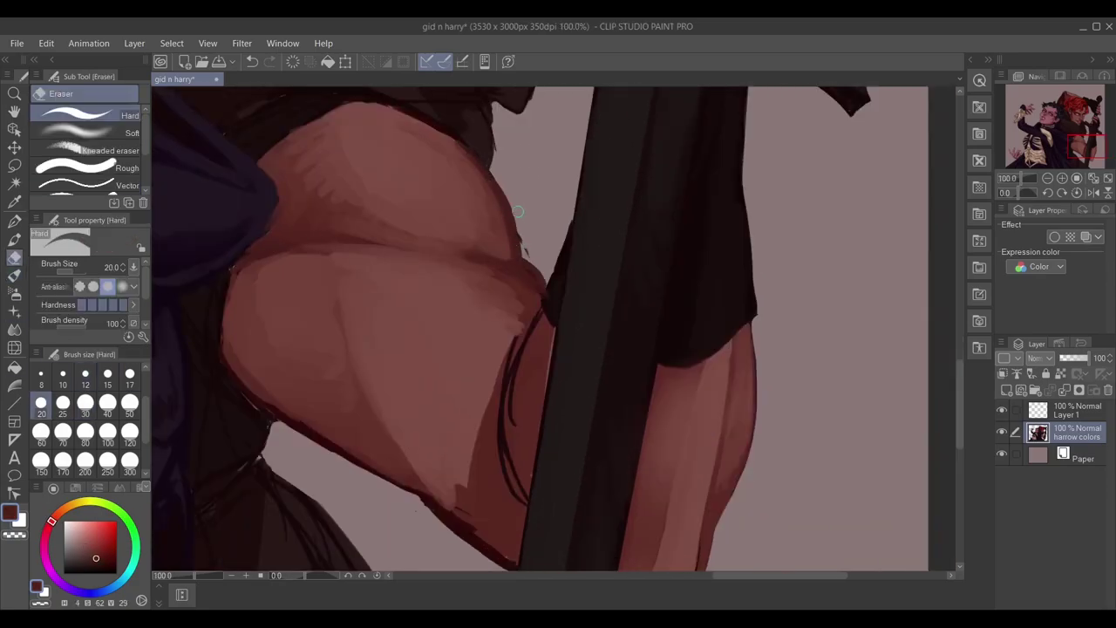
Cover the sketch lines near the inner elbow with sampled skin tones, using the Thin Gouache brush at size 30.
click(14, 275)
key(bracketright)
key(bracketright)
key(bracketright)
key(bracketright)
key(bracketright)
alt+click(456, 296)
alt+click(477, 291)
mouse_move(510, 323)
mouse_down()
mouse_move(485, 408)
mouse_move(464, 386)
mouse_up()
scroll(463, 387, down, 3)
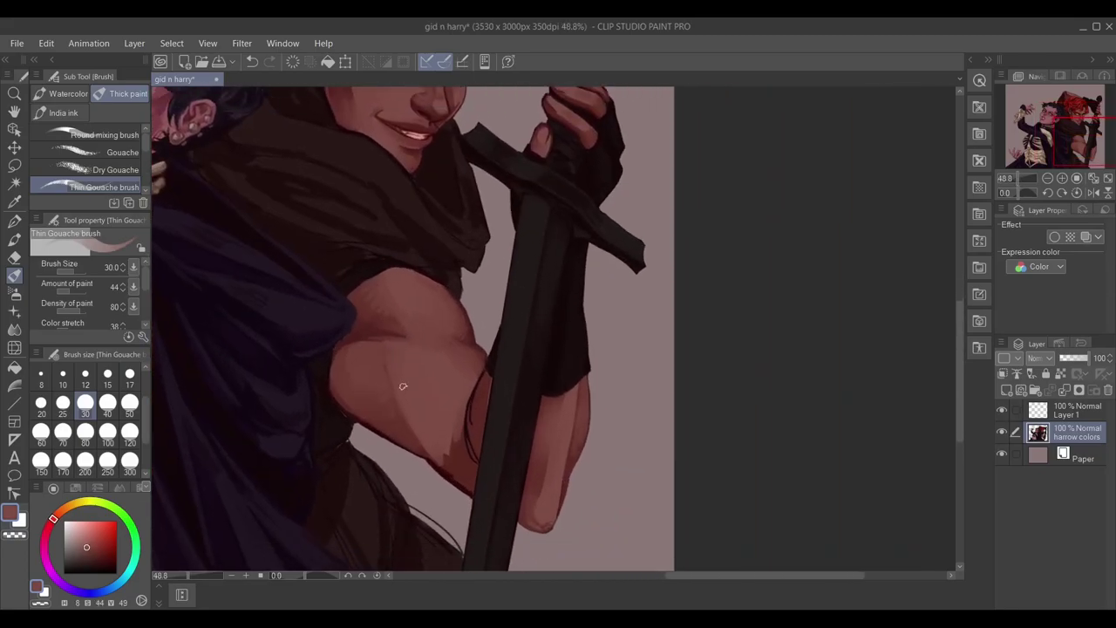
Deepen and blend the shadow beneath the shoulder muscle with sampled skin tones, reducing the brush to size 40.
alt+click(430, 325)
key(bracketright)
key(bracketright)
key(bracketright)
key(bracketright)
drag(387, 324, 393, 323)
key(bracketleft)
key(bracketleft)
key(bracketleft)
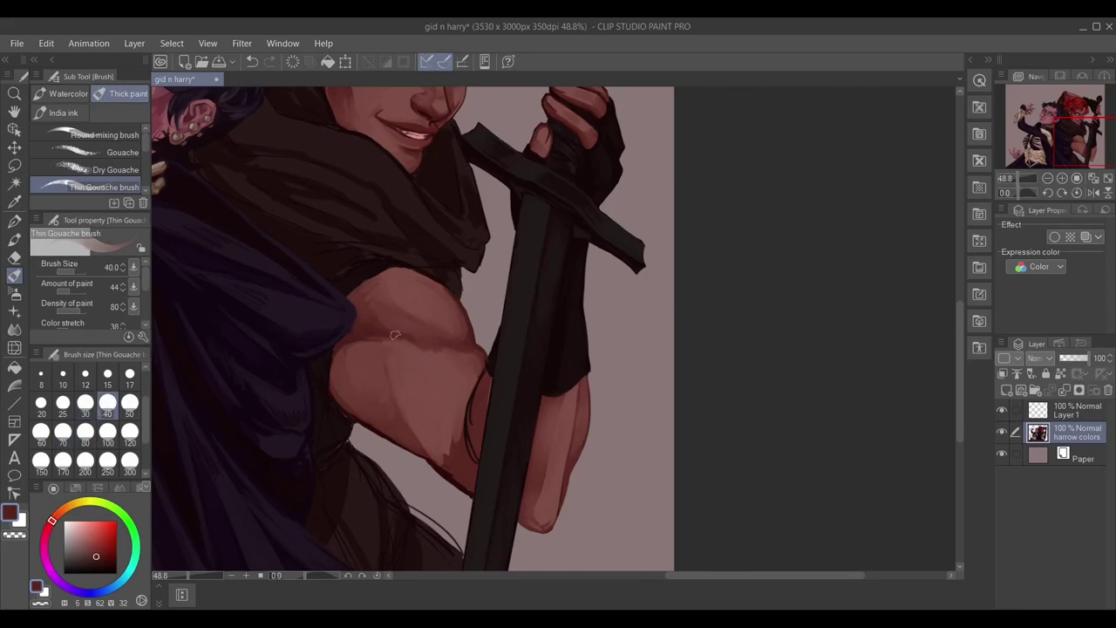
Shade the upper arm's lower side at brush size 50 and paint over the inner elbow's sketch lines with a smaller brush.
alt+click(417, 407)
key(bracketright)
mouse_move(420, 424)
mouse_down()
mouse_move(421, 390)
mouse_move(425, 417)
mouse_up()
alt+click(428, 437)
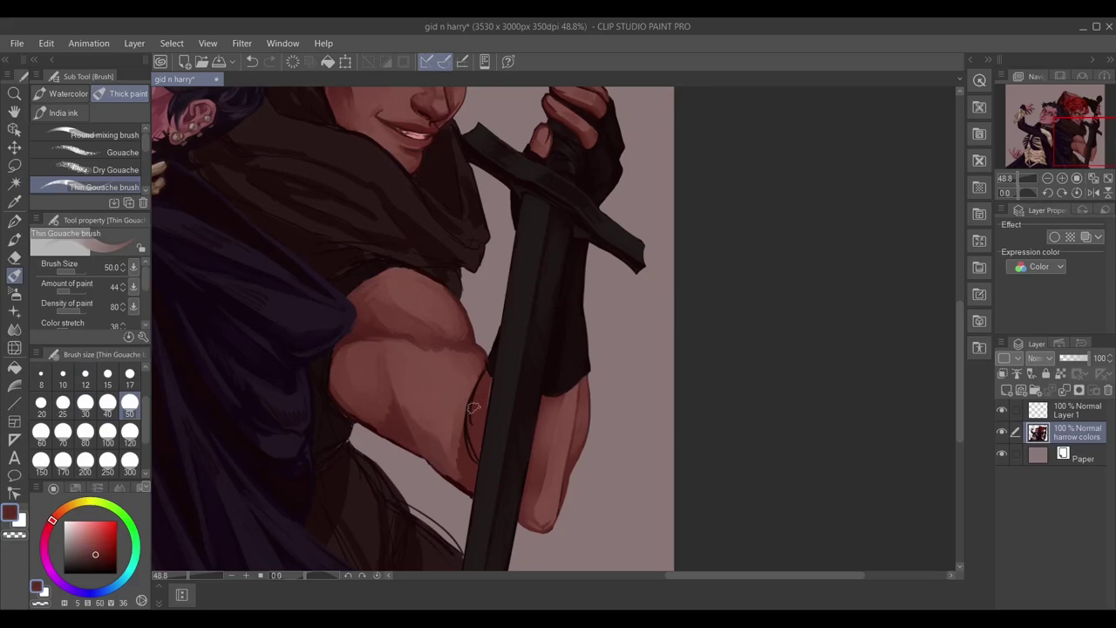
key(bracketleft)
key(bracketleft)
key(bracketleft)
alt+click(462, 420)
alt+click(473, 440)
mouse_move(485, 388)
mouse_down()
mouse_move(473, 434)
mouse_move(444, 380)
mouse_up()
Blend the light skin area beside the elbow crease with sampled tones at brush size 40.
scroll(475, 384, up, 1)
key(bracketleft)
key(bracketleft)
key(bracketleft)
key(bracketleft)
key(bracketright)
key(bracketright)
key(bracketright)
key(bracketright)
key(bracketright)
alt+click(438, 328)
alt+click(460, 267)
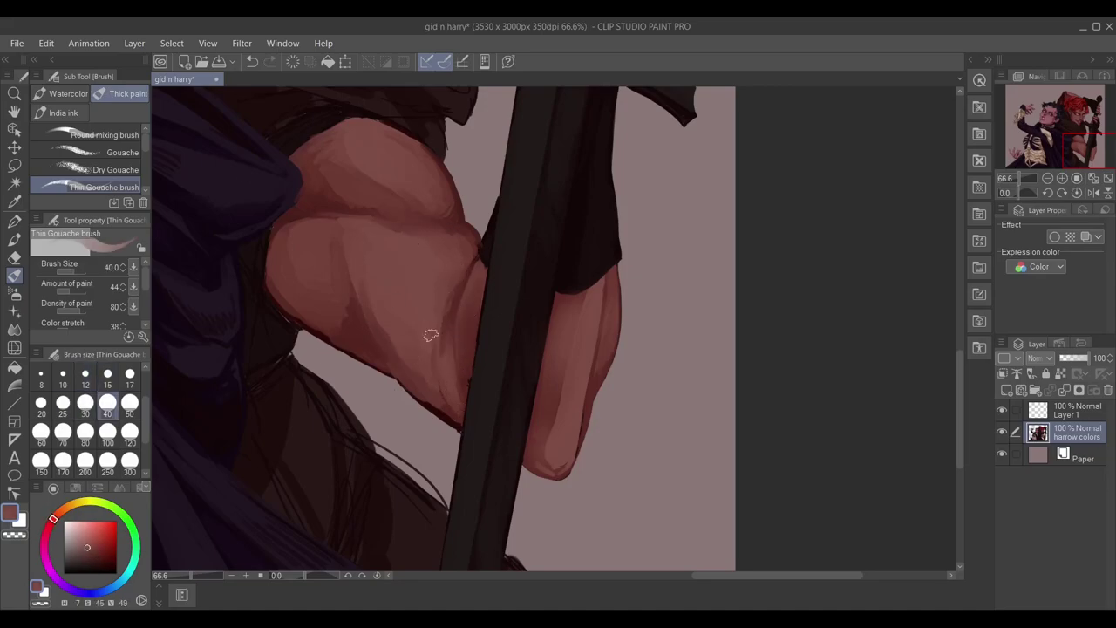
drag(431, 324, 413, 316)
Draw thin dark strokes along the inner elbow crease and arm contours at brush size 15.
key(bracketleft)
key(bracketleft)
key(bracketleft)
key(bracketleft)
alt+click(452, 261)
drag(459, 248, 438, 369)
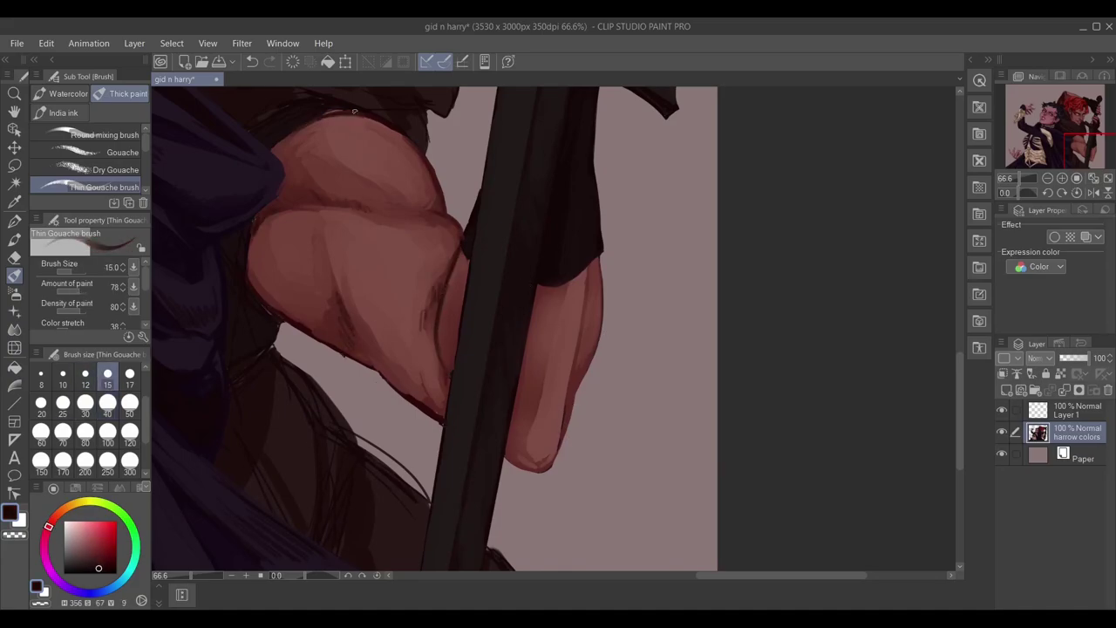
Refine the arm's contours and elbow shading with sampled skin tones at brush size 25.
key(bracketright)
key(bracketright)
key(bracketright)
alt+click(445, 346)
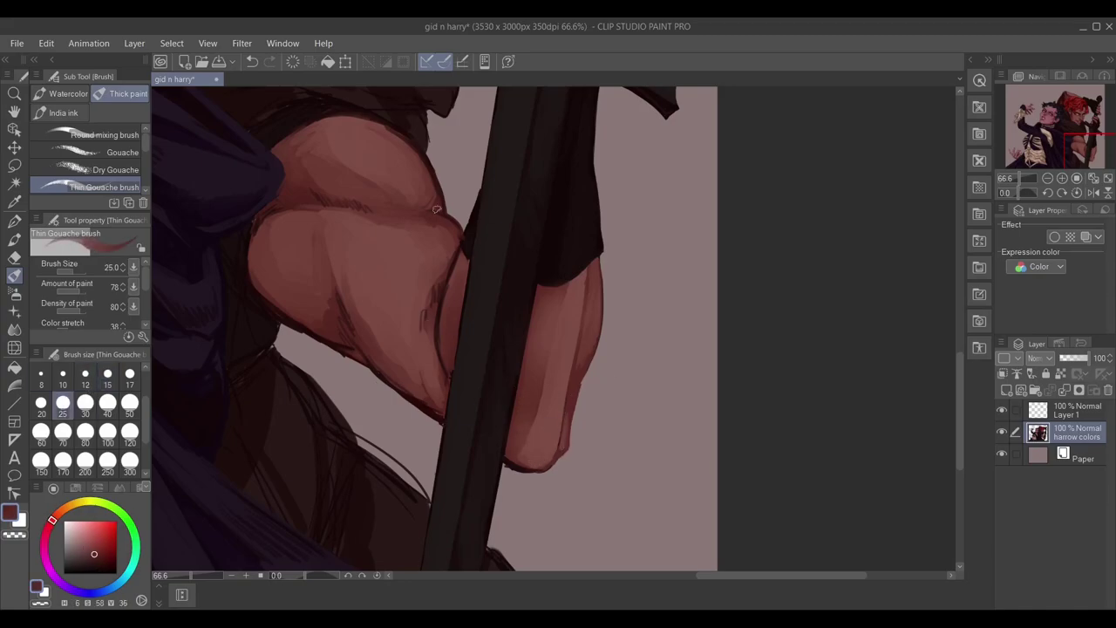
scroll(480, 371, down, 1)
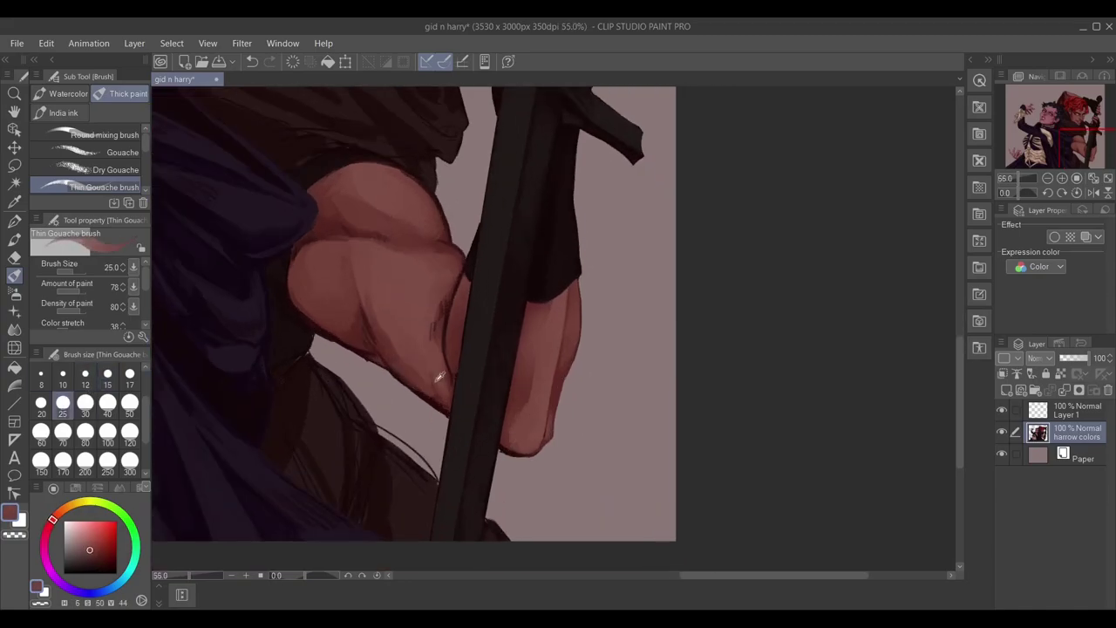
alt+click(512, 427)
drag(349, 231, 377, 396)
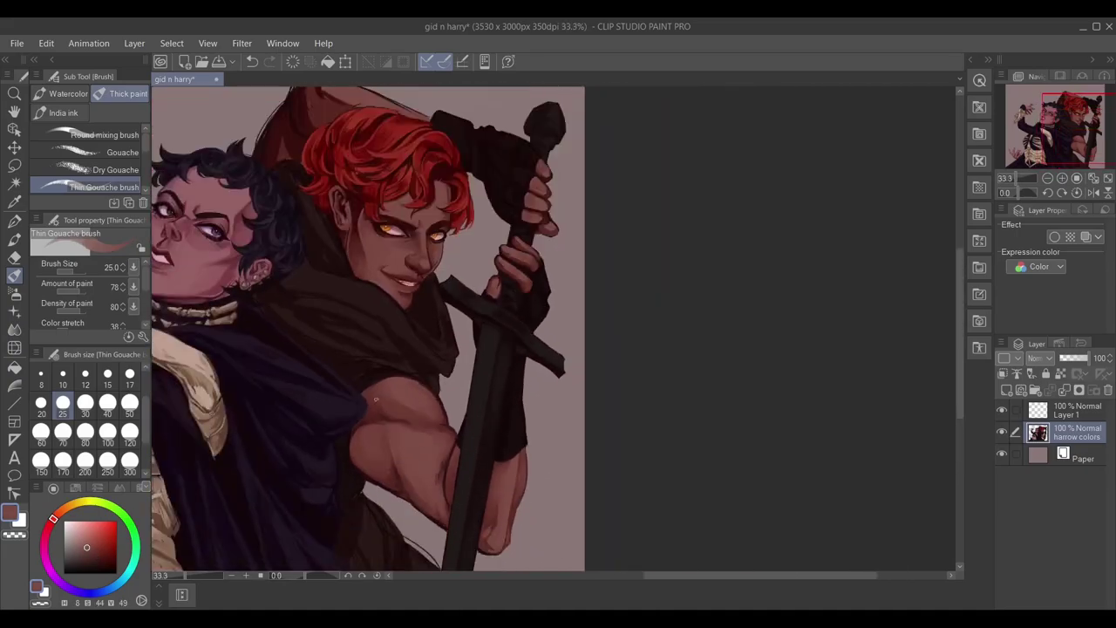
scroll(379, 393, down, 1)
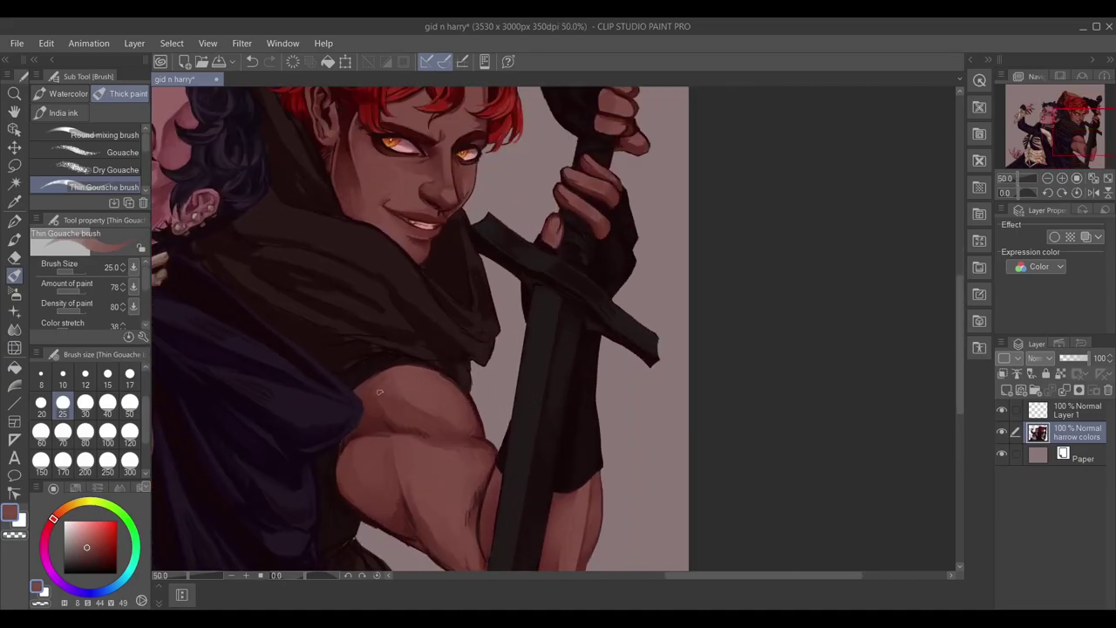
drag(451, 293, 499, 190)
Lasso the muscular arm from shoulder to elbow, reshape it with a transformation, apply it and deselect.
key(m)
drag(385, 346, 532, 497)
drag(389, 339, 389, 341)
key(ctrl+t)
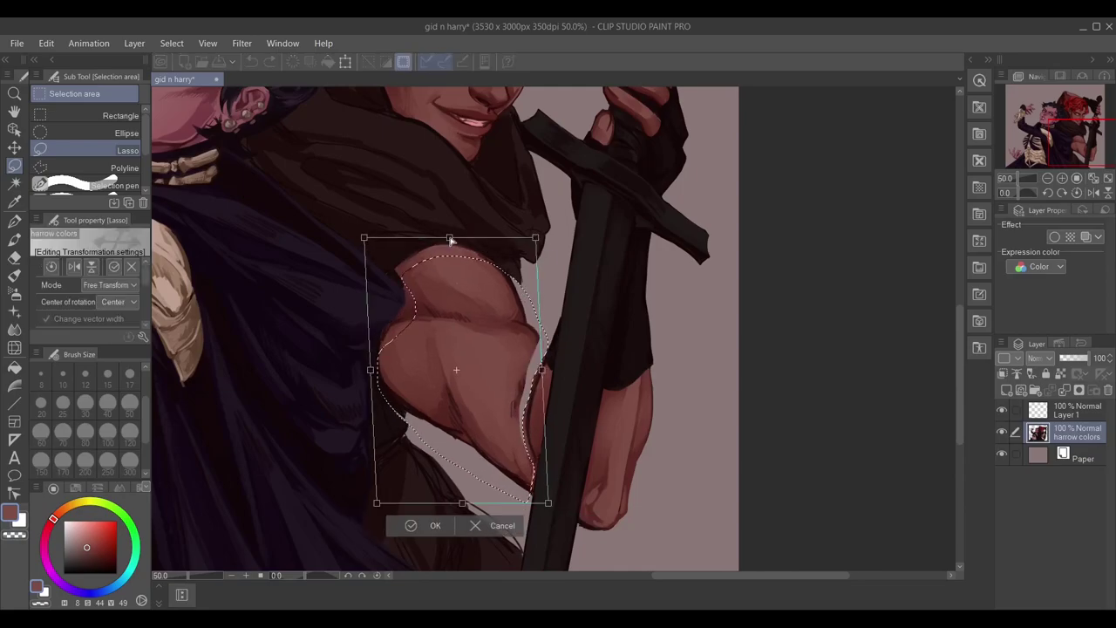
scroll(402, 436, down, 2)
click(106, 284)
click(96, 337)
scroll(478, 462, up, 2)
drag(504, 328, 517, 340)
key(Return)
key(ctrl+d)
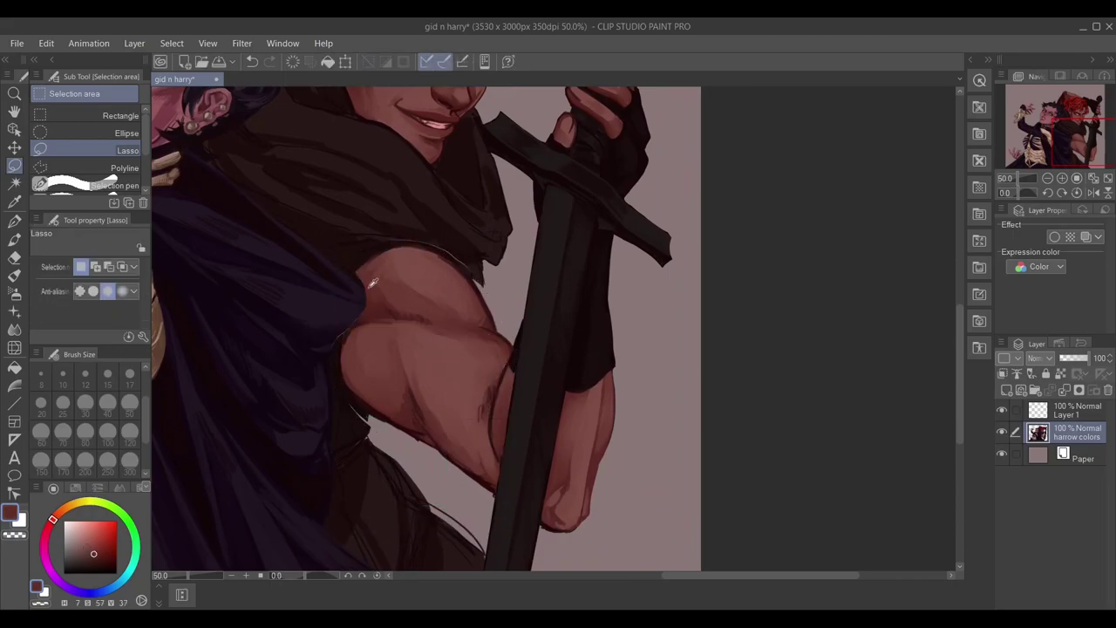
Paint dark cloth color over the seams around the reshaped arm with the Thin Gouache brush at size 25.
key(b)
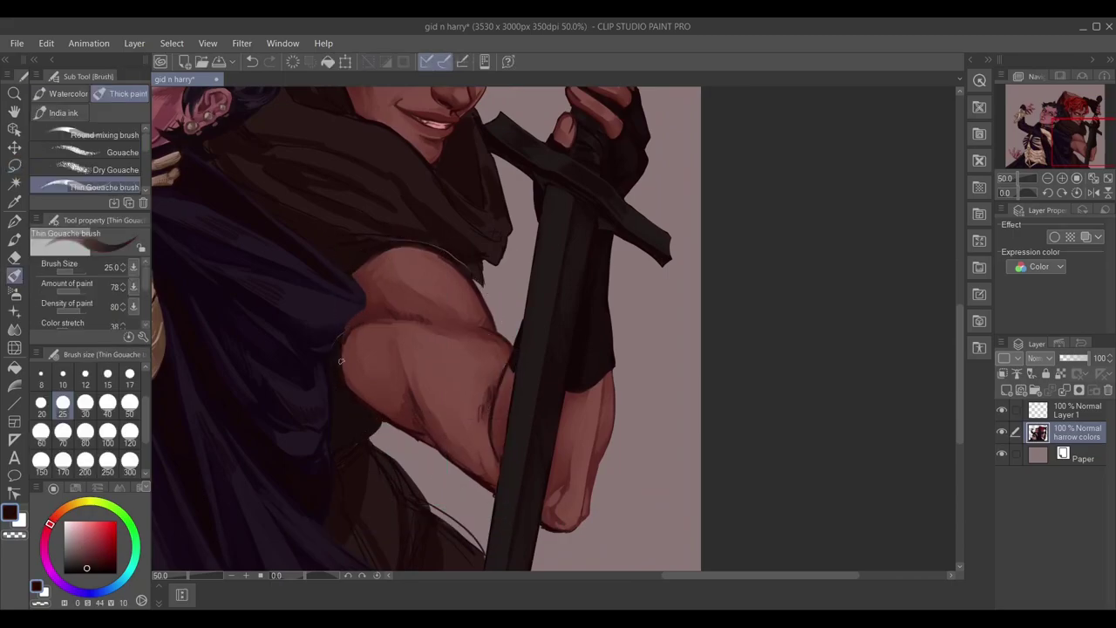
scroll(357, 288, up, 3)
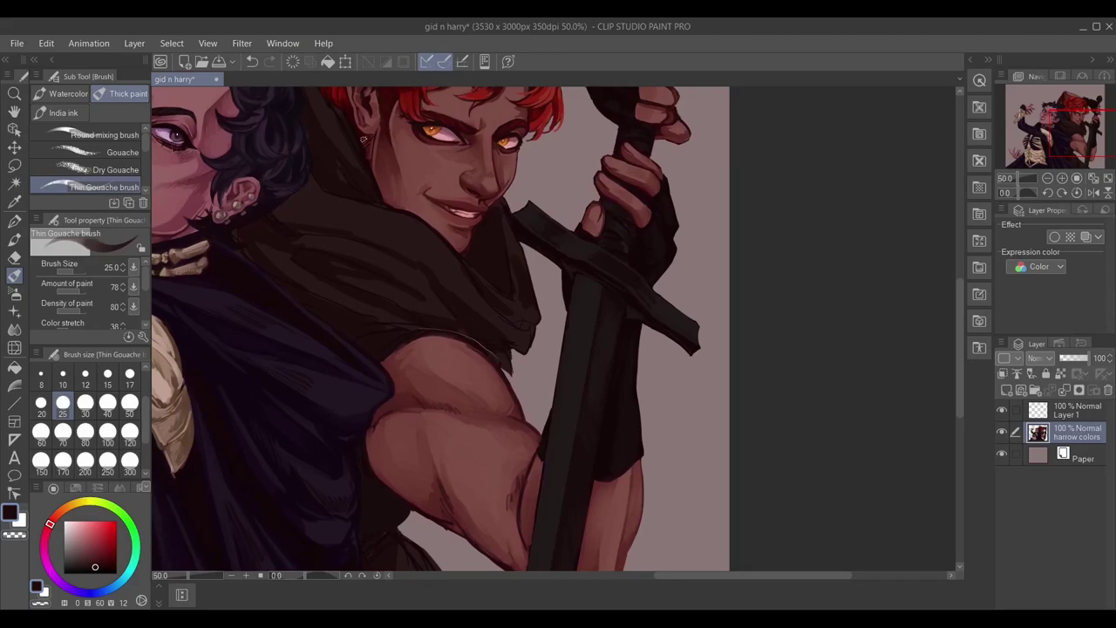
scroll(374, 209, up, 1)
Paint the hood beside the red-haired figure's ear and neck with sampled dark tones at brush size 20.
key(bracketleft)
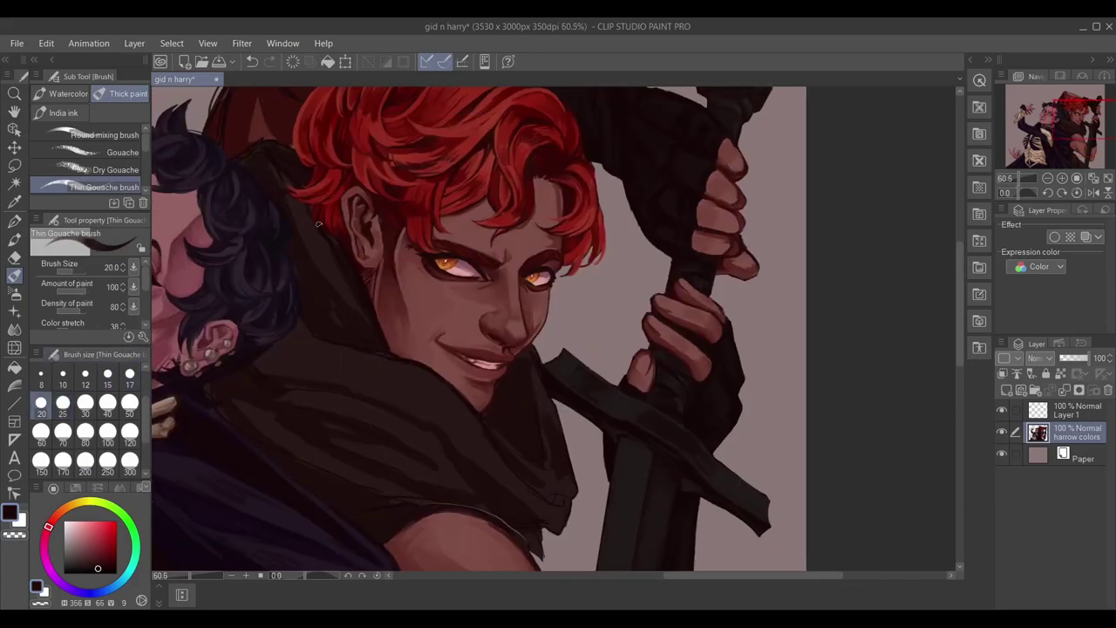
alt+click(326, 107)
alt+click(349, 263)
drag(349, 276, 324, 199)
drag(512, 248, 545, 436)
drag(267, 251, 354, 238)
alt+click(303, 266)
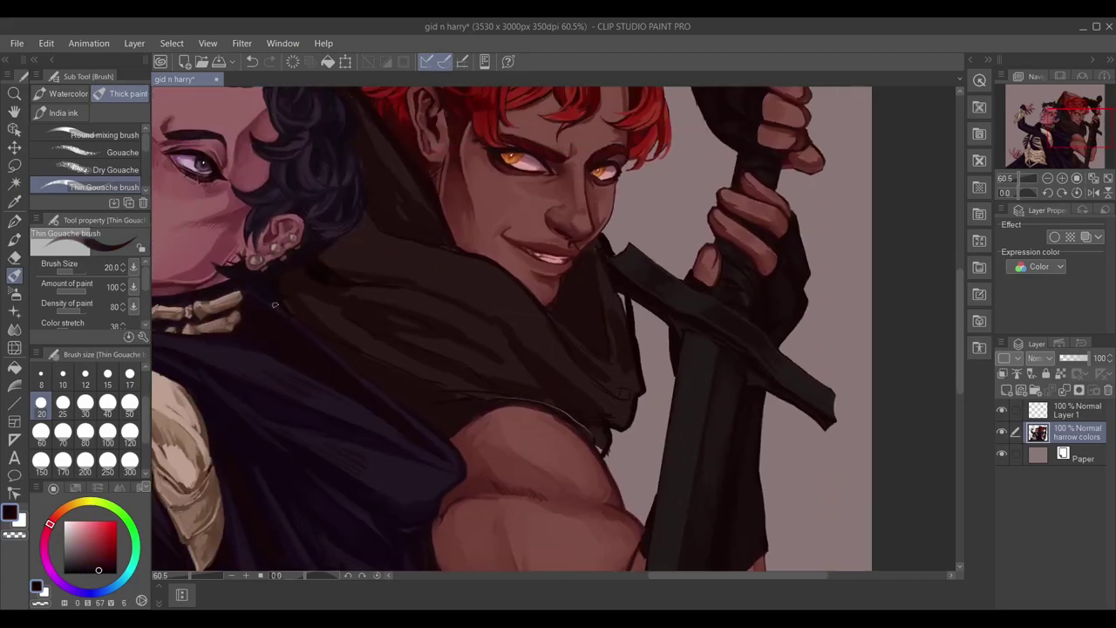
Darken the hood's opening beside the chin and define its surrounding folds with sampled dark tones.
scroll(567, 340, up, 3)
drag(534, 345, 526, 297)
mouse_move(526, 451)
mouse_down()
mouse_move(511, 345)
mouse_move(536, 288)
mouse_up()
alt+click(559, 401)
drag(559, 397, 552, 322)
drag(562, 458, 551, 316)
alt+click(567, 418)
alt+click(567, 462)
scroll(498, 424, down, 2)
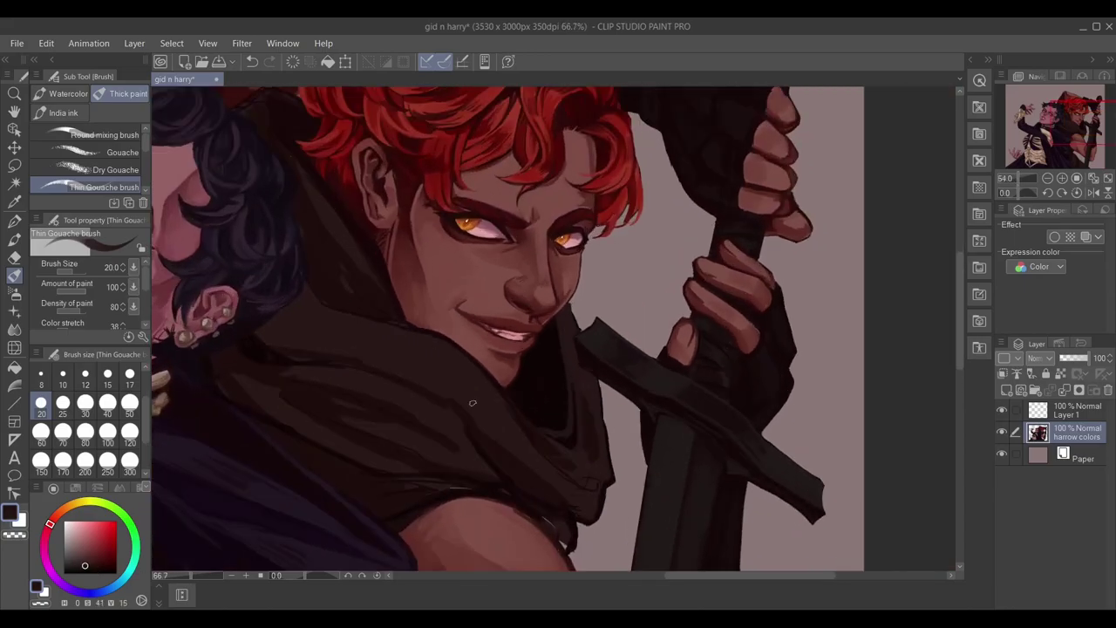
Smooth the large hood fold below the jaw with sampled cloth tones at brush size 40.
key(bracketright)
key(bracketright)
key(bracketright)
drag(349, 310, 423, 314)
alt+click(548, 406)
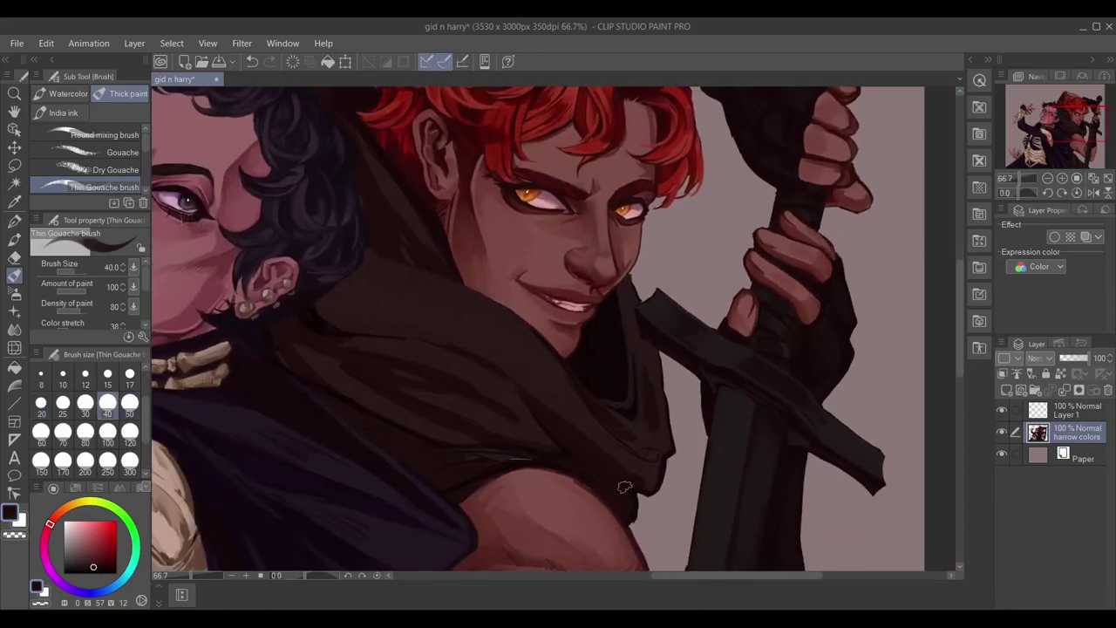
Paint dark creases between the hood's front folds at brush size 20.
key(bracketleft)
key(bracketleft)
key(bracketleft)
alt+click(479, 360)
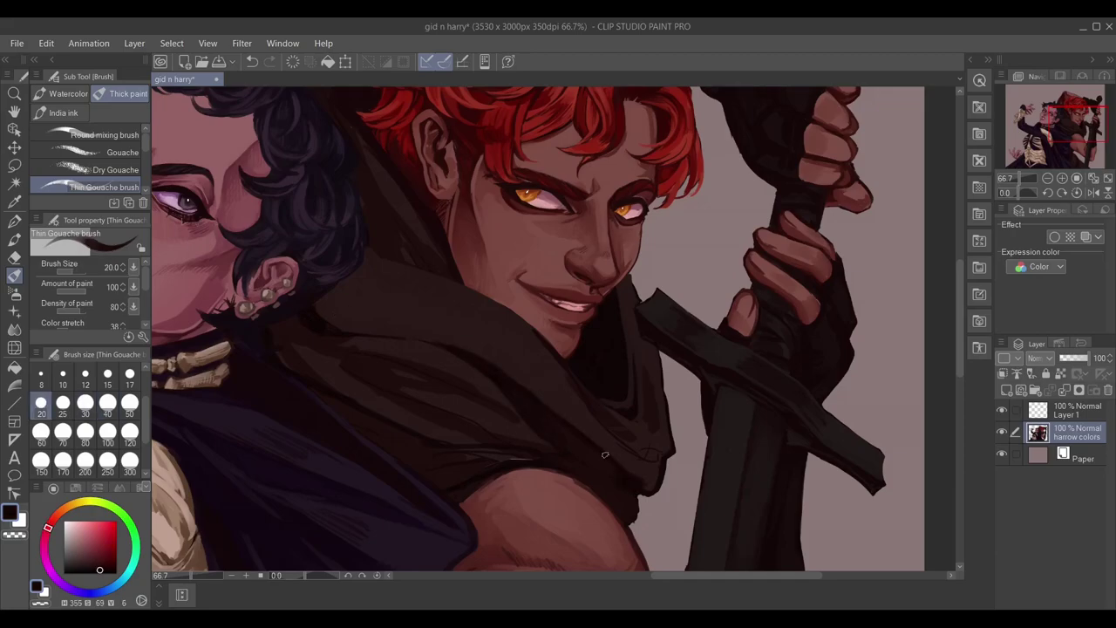
drag(592, 398, 623, 385)
alt+click(344, 335)
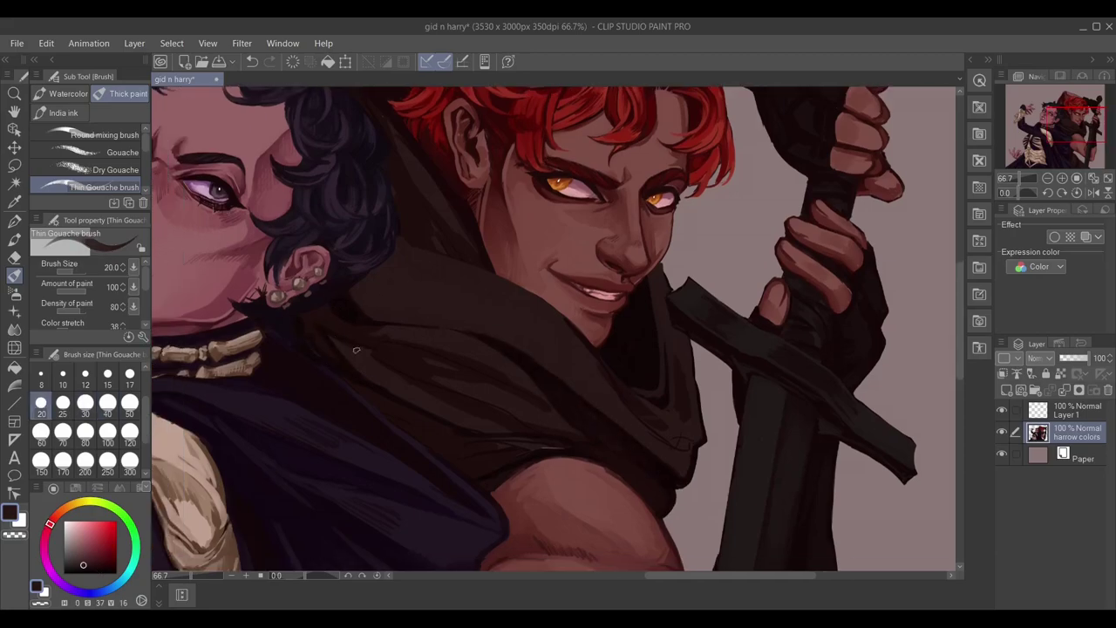
Paint the lighter cloth and dark hollow of the hood's lower folds at brush size 30.
key(bracketright)
key(bracketright)
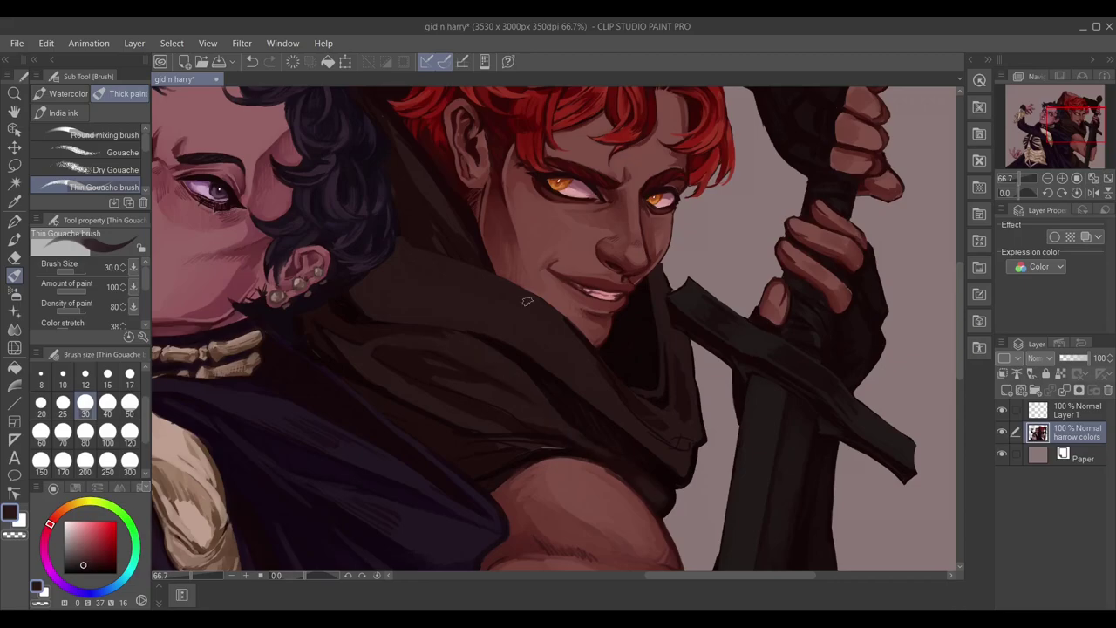
alt+click(386, 350)
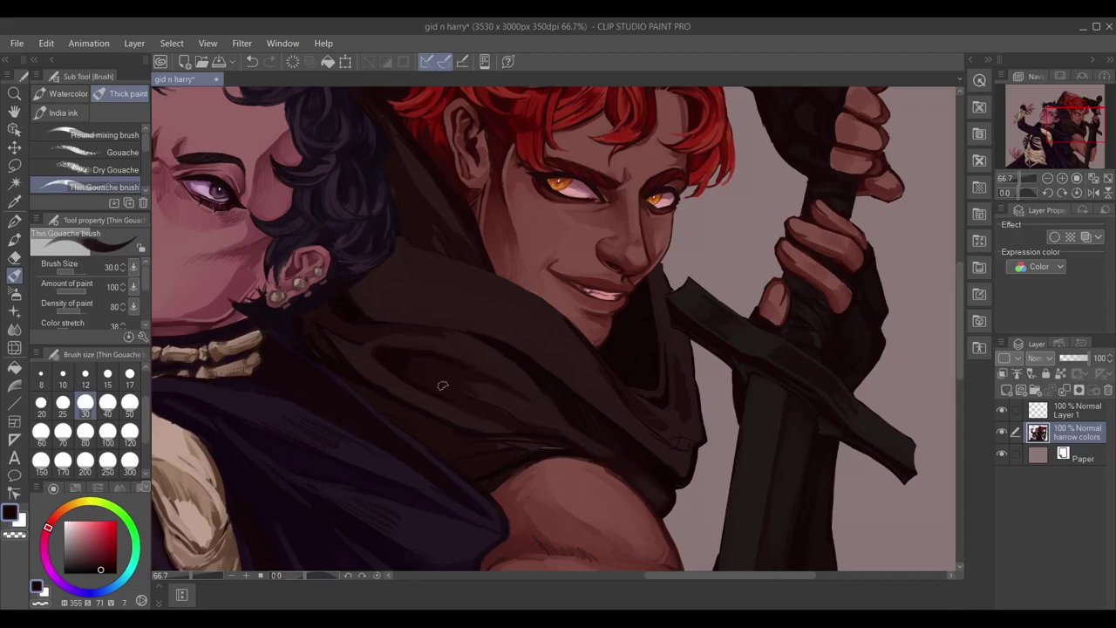
alt+click(412, 361)
Blend the hood folds above the shoulder and cover the leftover seam, using brush size 30 and paint amount 54.
click(108, 405)
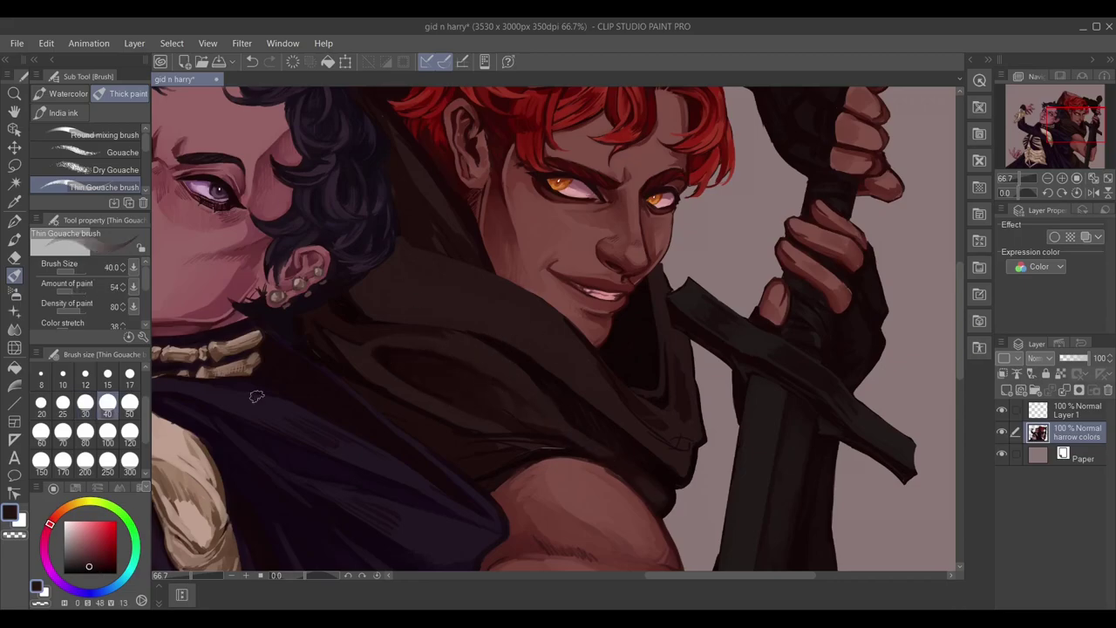
key(bracketleft)
alt+click(474, 397)
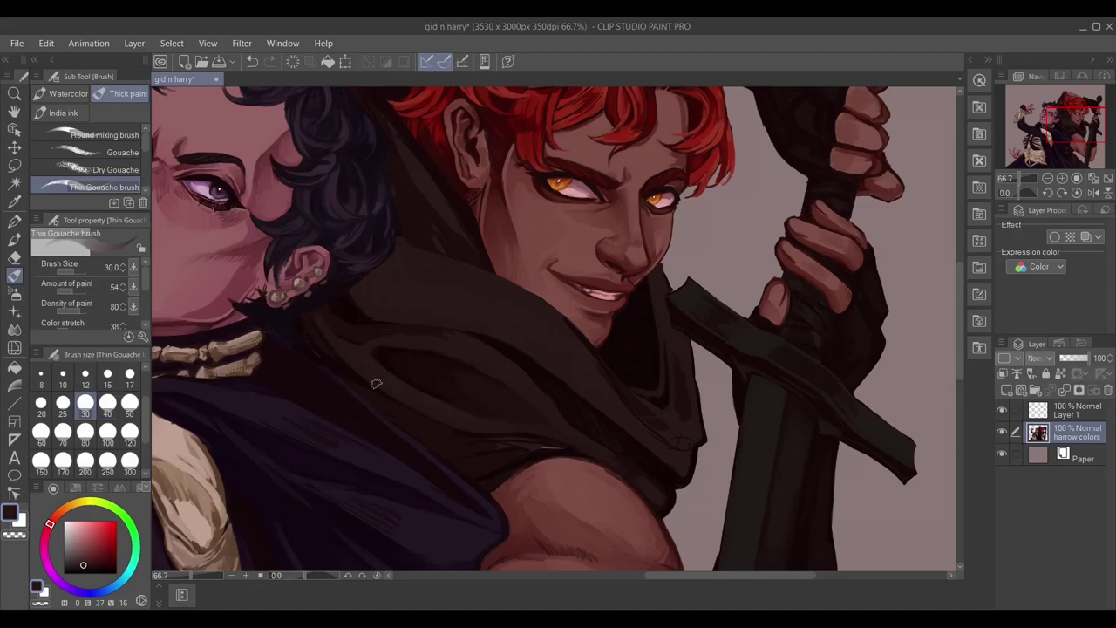
alt+click(329, 317)
alt+click(397, 368)
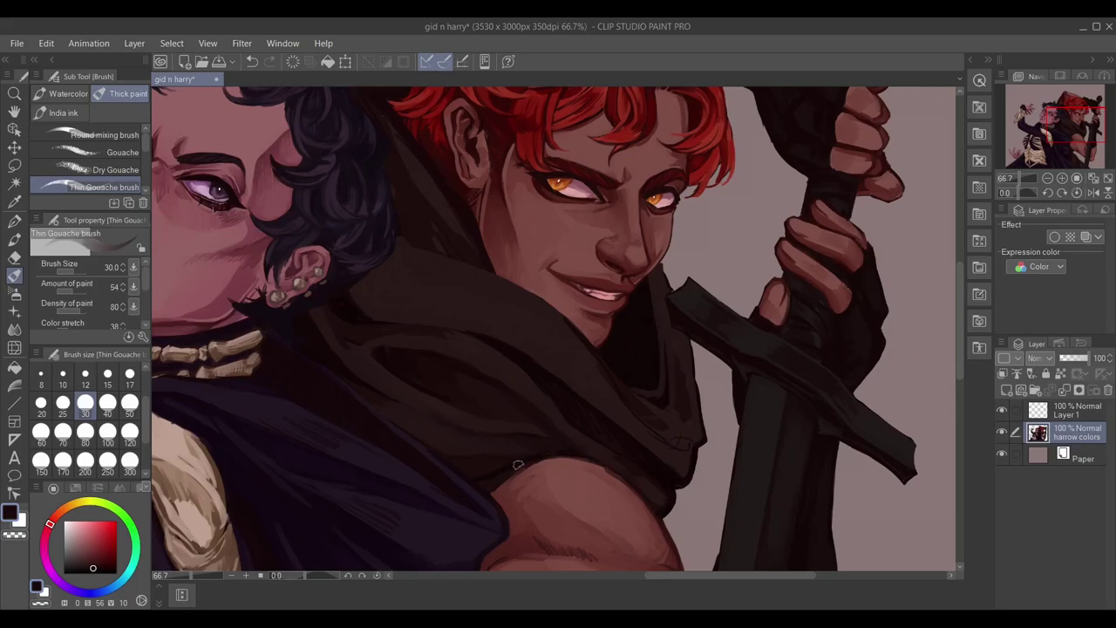
alt+click(548, 450)
alt+click(452, 352)
Paint the hood's side between the two heads with sampled dark cloth tones at brush size 30.
scroll(500, 288, up, 2)
alt+click(354, 390)
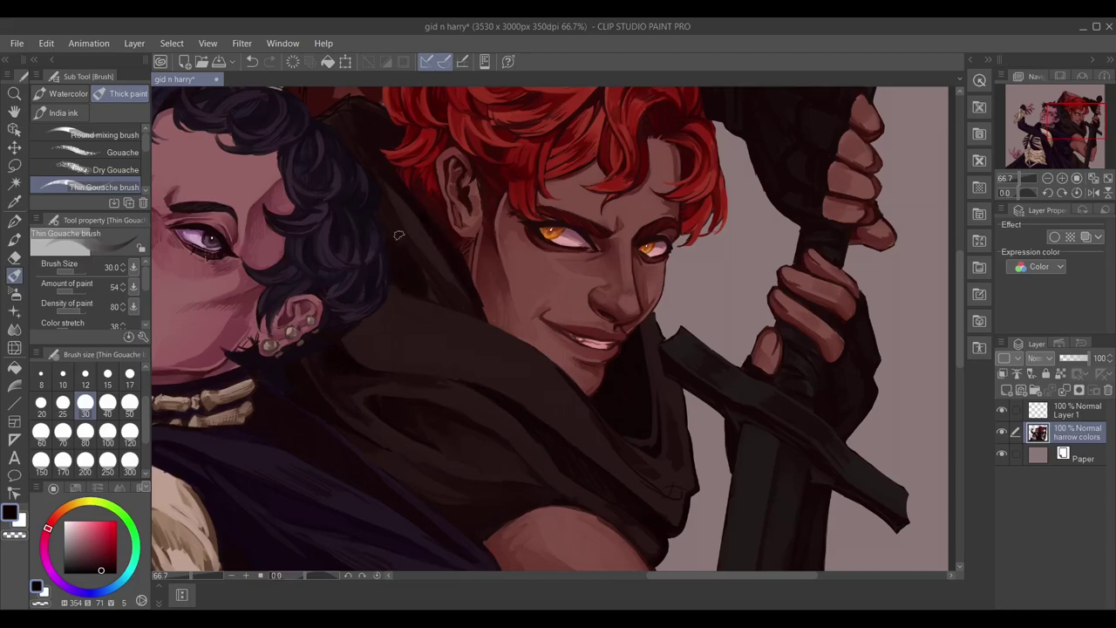
alt+click(408, 193)
scroll(454, 253, up, 2)
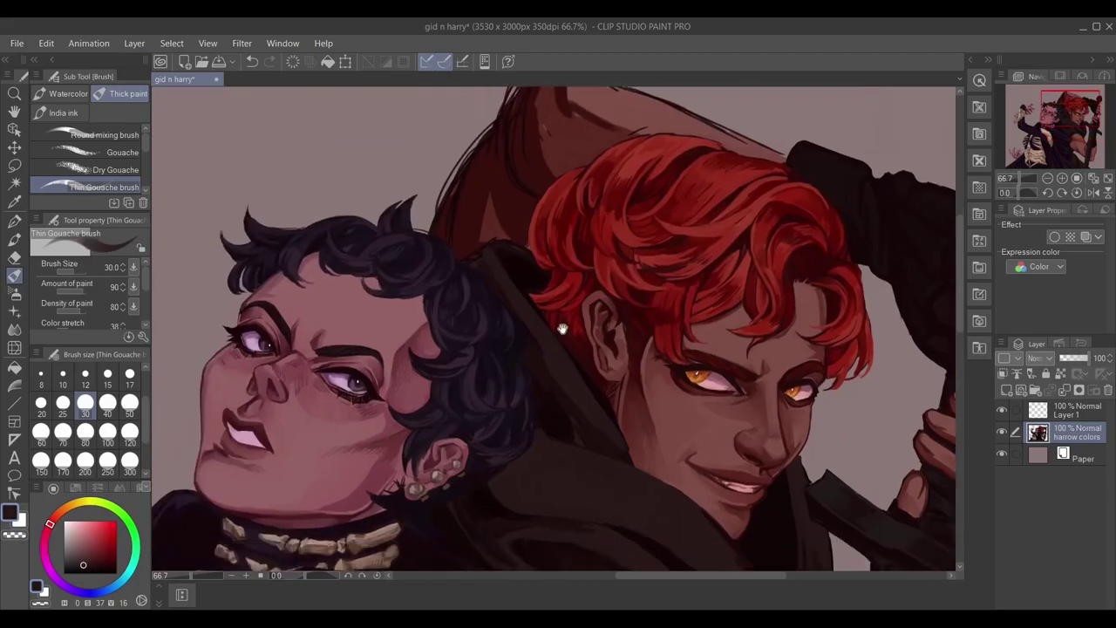
drag(476, 217, 398, 173)
Refine the hood's dark edge beside the dark-haired figure's curls at brush size 12 and paint amount 90.
key(bracketleft)
key(bracketleft)
key(bracketleft)
key(bracketleft)
key(bracketleft)
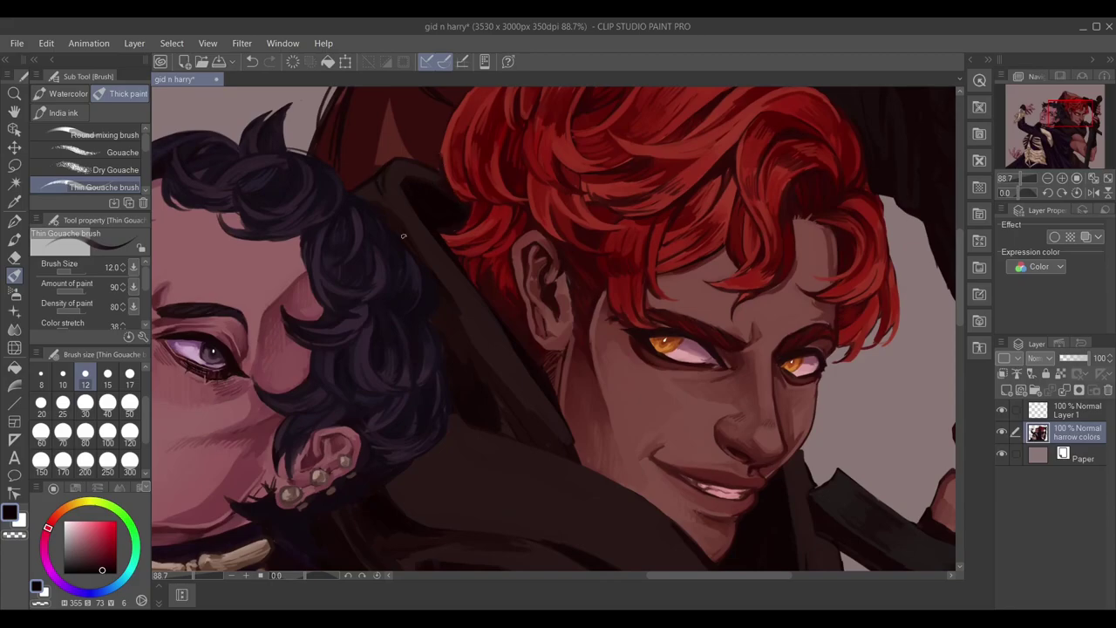
alt+click(403, 235)
Smooth the hood's inner fold between the curls and the red-haired figure's neck at brush size 20.
key(bracketright)
key(bracketright)
key(bracketright)
drag(461, 346, 496, 415)
alt+click(454, 341)
drag(468, 348, 518, 442)
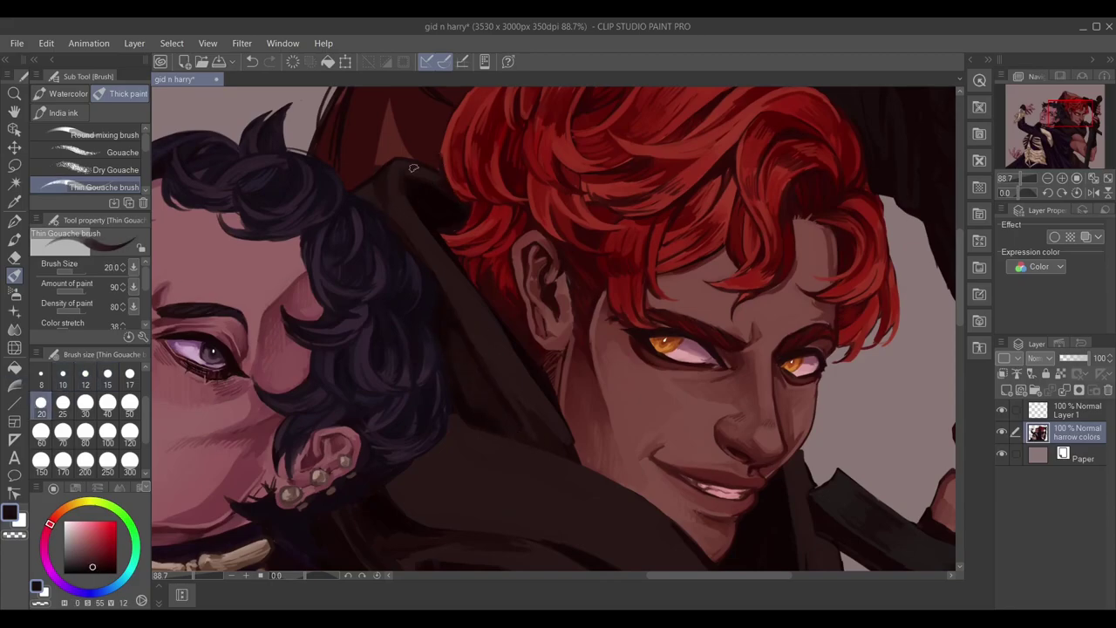
Extend the lighter cloth tone along the lower hood fold beside the dark hollow.
drag(442, 294, 316, 227)
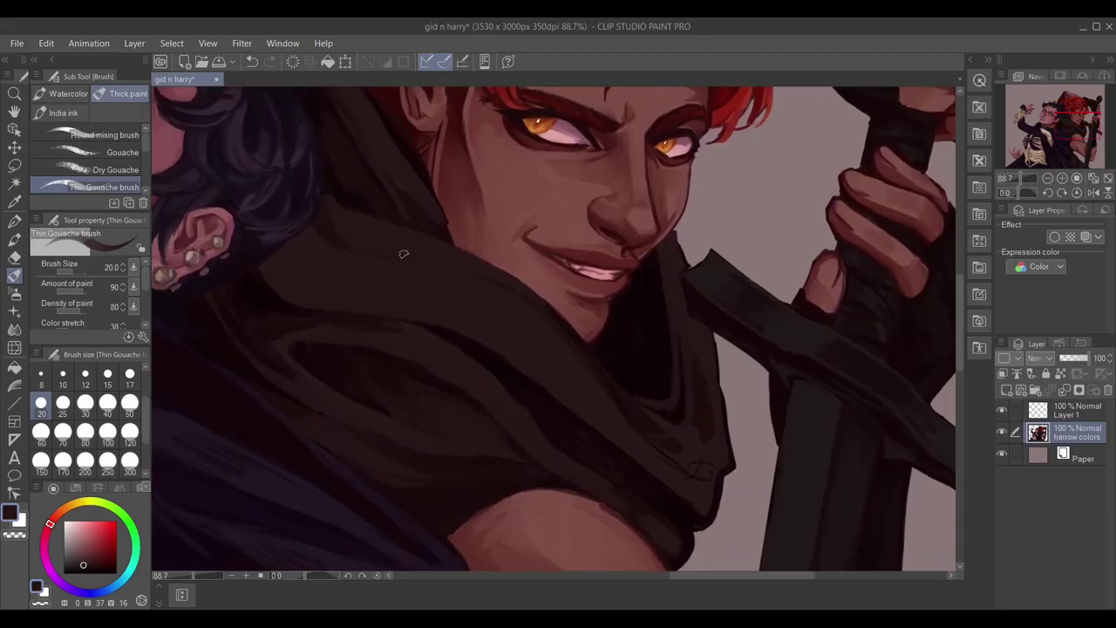
alt+click(293, 343)
drag(293, 343, 401, 356)
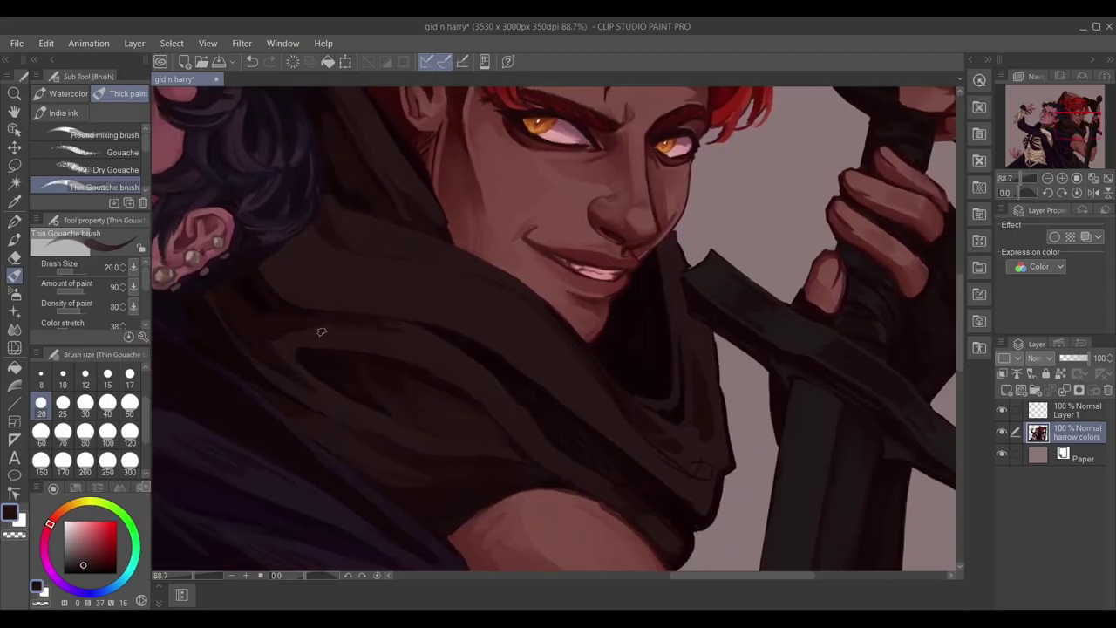
Paint over the sketch lines at the hood's front tip and soften the folds beside its dark opening.
drag(571, 364, 432, 259)
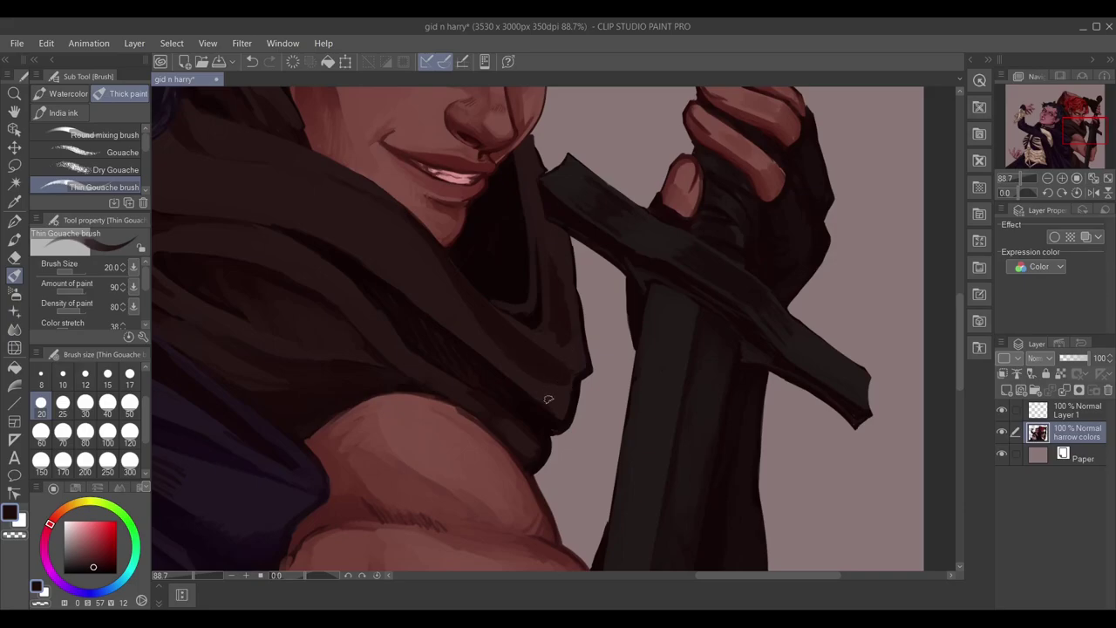
drag(559, 251, 569, 309)
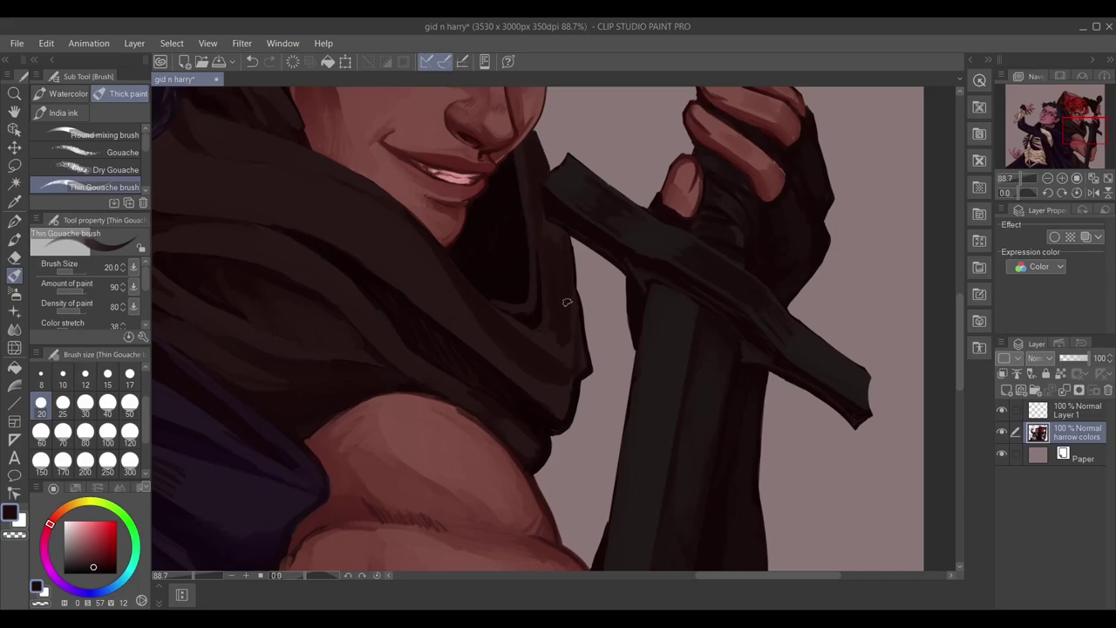
alt+click(523, 277)
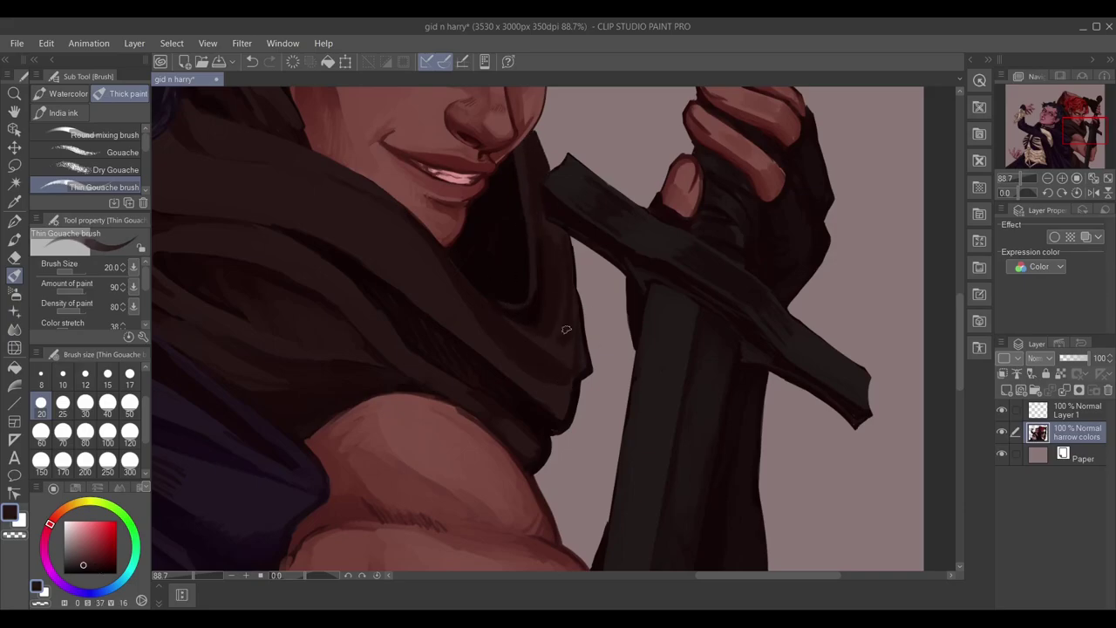
Refine the hood folds above the shoulder muscle with sampled dark cloth tones at brush size 20.
alt+click(348, 344)
alt+click(527, 220)
drag(376, 311, 428, 250)
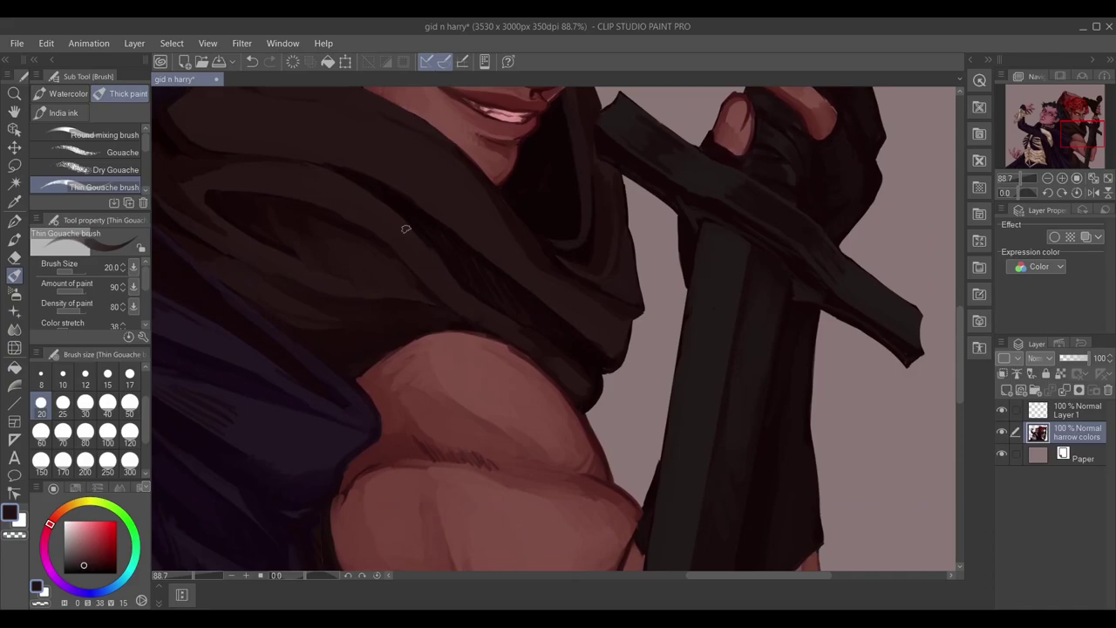
Deepen the hood's lowest fold beside the shoulder with a sampled dark cloth tone.
alt+click(565, 361)
drag(578, 368, 602, 418)
Erase the stray sketch lines along the outside of the raised elbow and forearm behind the red hair.
scroll(431, 394, down, 5)
scroll(491, 294, up, 6)
key(e)
drag(478, 194, 452, 246)
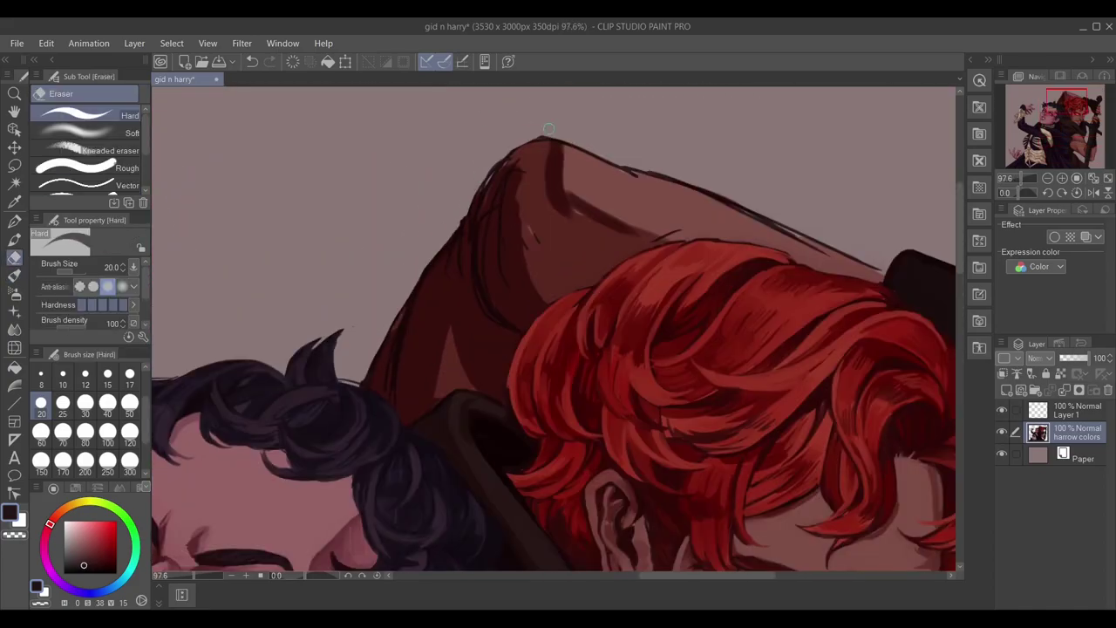
drag(637, 214, 505, 244)
Paint over the sketch lines along the raised forearm with a sampled skin tone at brush size 20.
alt+click(505, 244)
key(b)
drag(436, 193, 665, 287)
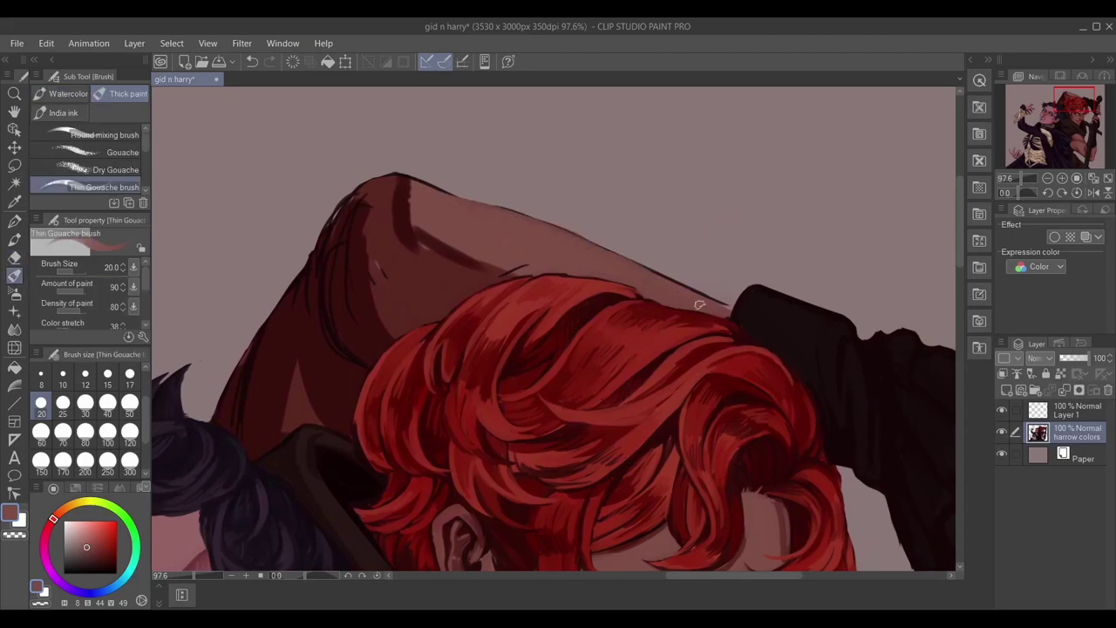
mouse_move(524, 262)
mouse_down()
mouse_move(410, 185)
mouse_move(366, 199)
mouse_move(401, 223)
mouse_up()
Cover the sketch lines on the raised elbow and upper arm with sampled reddish-brown tones at brush size 40.
click(107, 403)
alt+click(372, 343)
drag(332, 344, 362, 205)
drag(375, 257, 414, 227)
drag(362, 196, 327, 340)
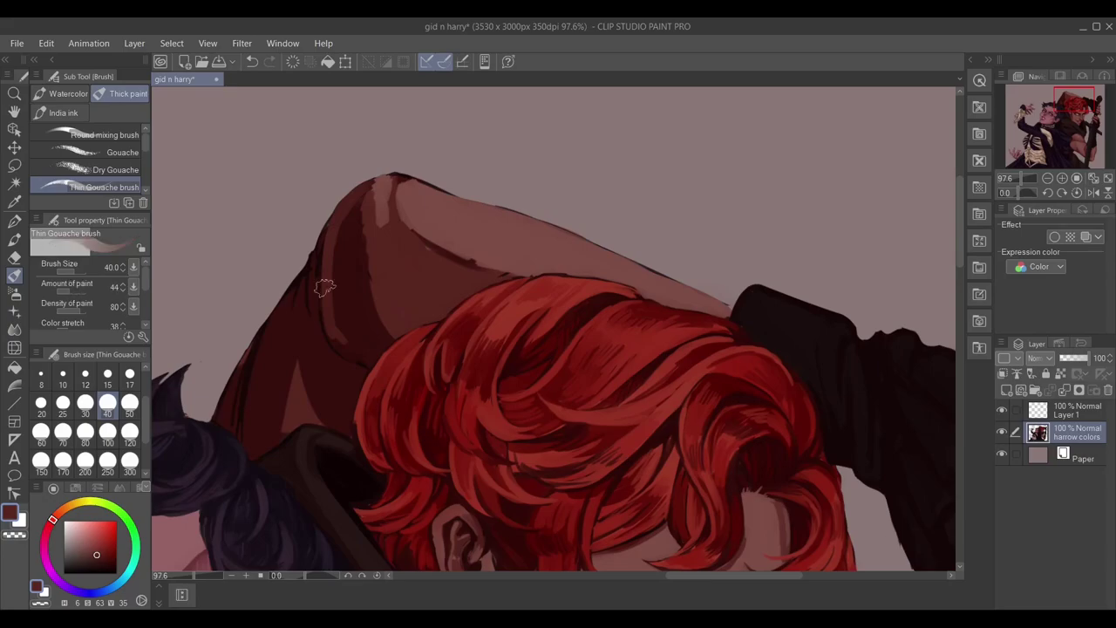
drag(366, 218, 349, 331)
alt+click(392, 332)
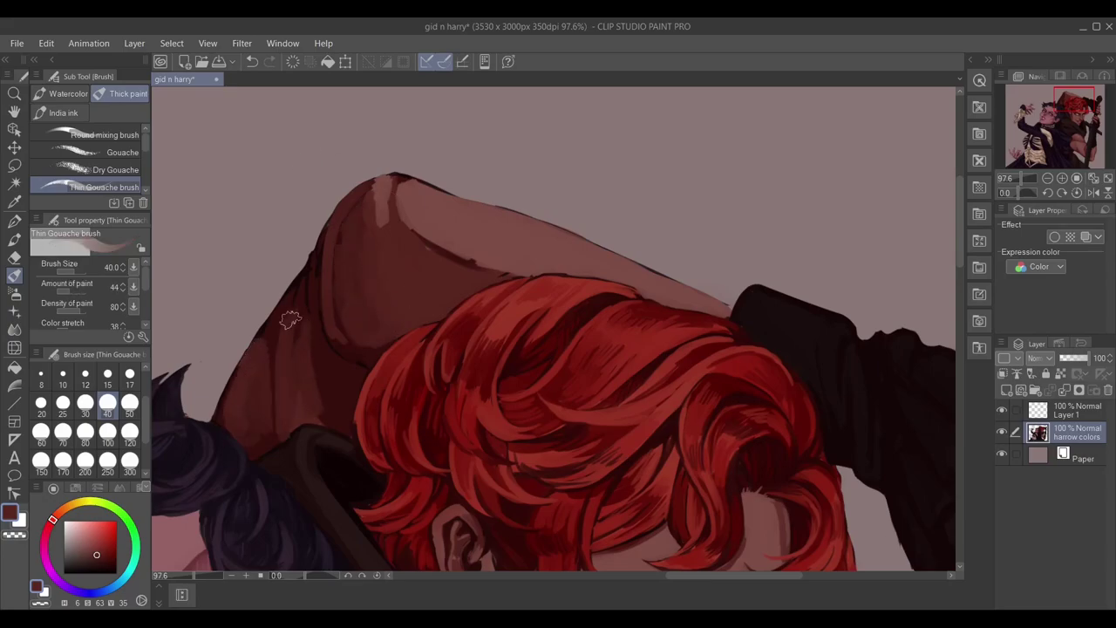
Refine the shadow fold at the raised elbow using brush size 25.
scroll(329, 191, down, 2)
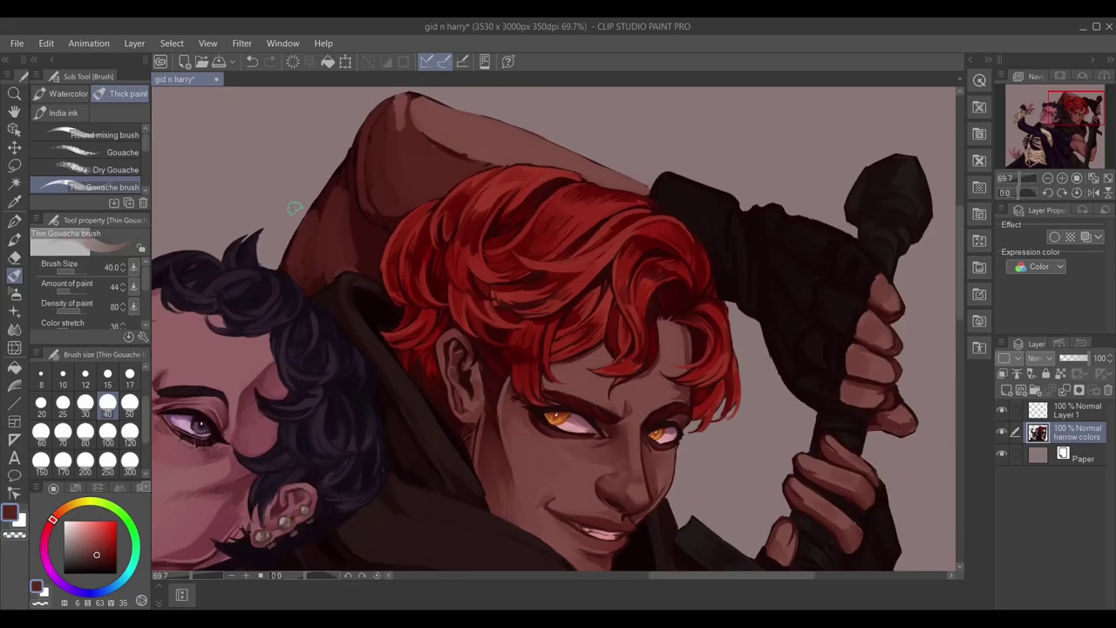
scroll(295, 207, up, 3)
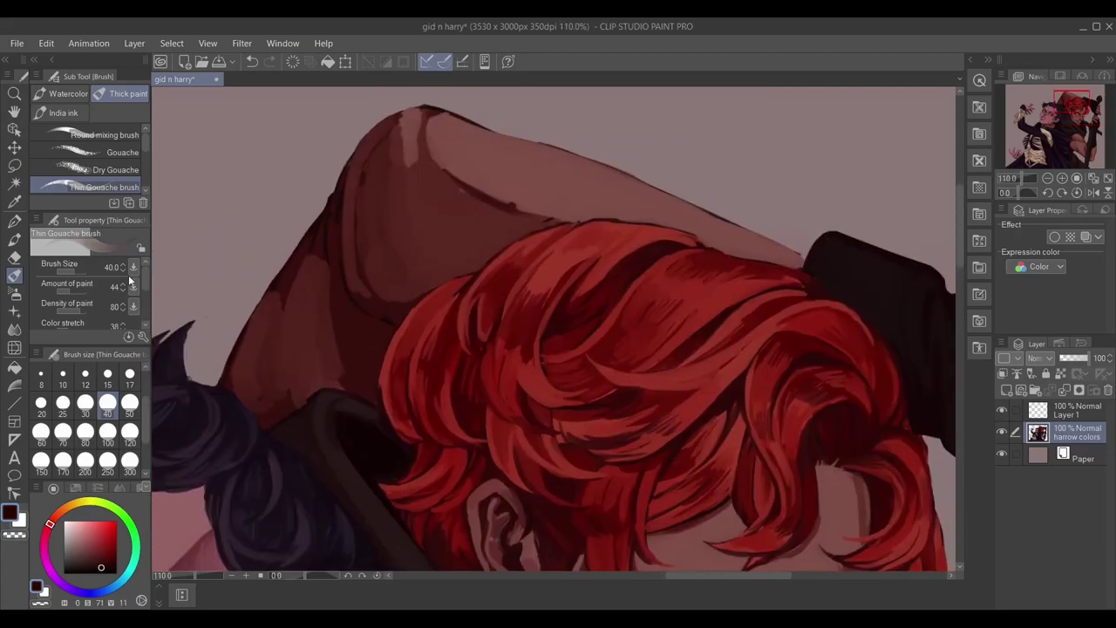
click(63, 402)
mouse_move(394, 162)
mouse_down()
mouse_move(397, 292)
mouse_move(397, 210)
mouse_up()
drag(331, 297, 357, 170)
Define the crease between the raised forearm and upper arm with sampled tones at brush size 12.
click(85, 373)
drag(407, 209, 408, 293)
alt+click(395, 218)
drag(410, 161, 409, 286)
scroll(481, 234, down, 4)
scroll(481, 234, up, 3)
Blend the raised elbow's skin tones at brush size 40 with the amount of paint lowered to 42.
click(108, 402)
mouse_move(375, 118)
mouse_down()
mouse_move(356, 205)
mouse_move(332, 161)
mouse_up()
scroll(400, 340, down, 2)
drag(400, 340, 365, 275)
drag(88, 291, 74, 290)
mouse_move(410, 131)
mouse_down()
mouse_move(532, 170)
mouse_move(418, 187)
mouse_up()
drag(349, 131, 414, 104)
Sharpen the raised elbow's crease and edge with a sampled skin tone at brush size 17.
click(129, 377)
drag(383, 164, 345, 112)
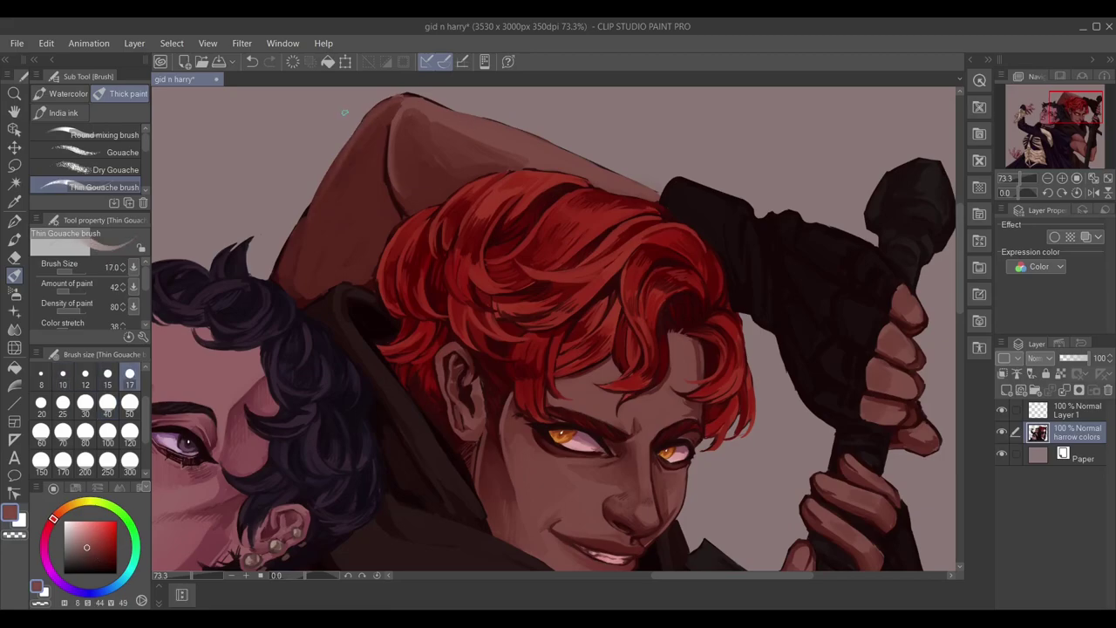
alt+click(336, 212)
drag(391, 123, 394, 194)
drag(397, 156, 403, 214)
Soften the shading beside the raised arm's crease with a sampled tone at brush size 40.
key(ctrl+minus)
key(ctrl+plus)
alt+click(294, 180)
key(bracketright)
key(bracketright)
key(bracketright)
key(bracketright)
drag(292, 130, 301, 218)
Blend broad sampled skin tones across the raised upper arm, enlarging the brush to size 80.
alt+click(294, 185)
key(bracketright)
key(bracketright)
key(bracketright)
mouse_move(277, 144)
mouse_down()
mouse_move(249, 202)
mouse_move(207, 240)
mouse_up()
key(bracketright)
alt+click(252, 180)
drag(261, 166, 240, 236)
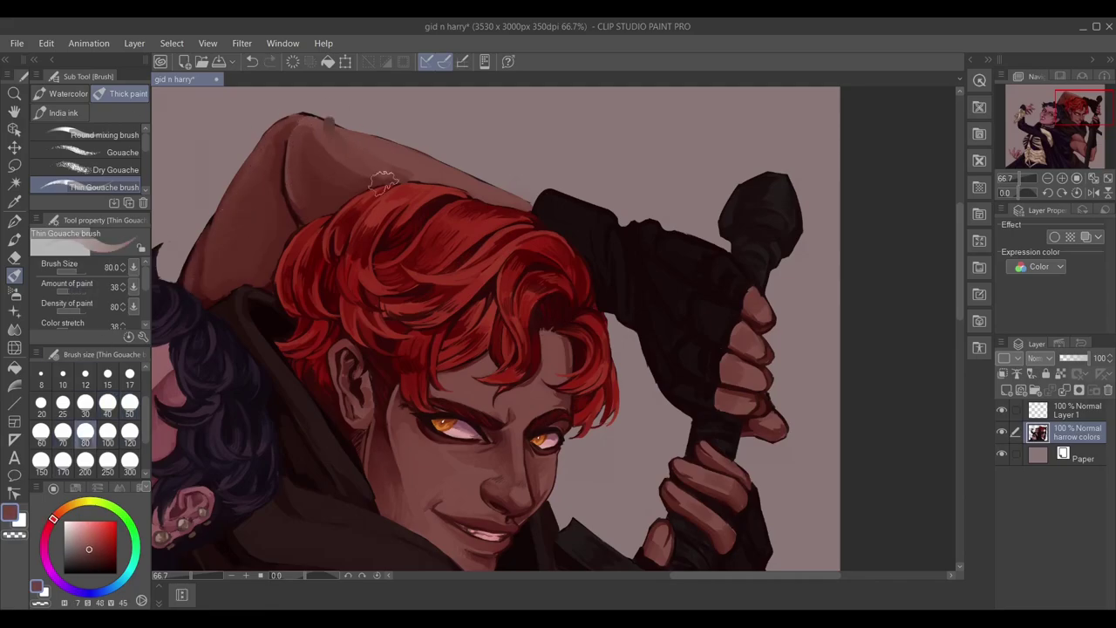
Clean up the raised elbow's and forearm's upper edge with a sampled tone at brush size 12.
scroll(375, 165, up, 3)
key(bracketleft)
key(bracketleft)
key(bracketleft)
key(bracketleft)
key(bracketleft)
key(bracketleft)
key(bracketleft)
key(bracketleft)
key(bracketleft)
key(bracketleft)
alt+click(441, 147)
drag(308, 206, 593, 175)
Paint the dark cloth between the blue cloak and the bent arm with a sampled dark tone at brush size 15.
scroll(558, 332, down, 3)
scroll(681, 366, up, 3)
alt+click(869, 247)
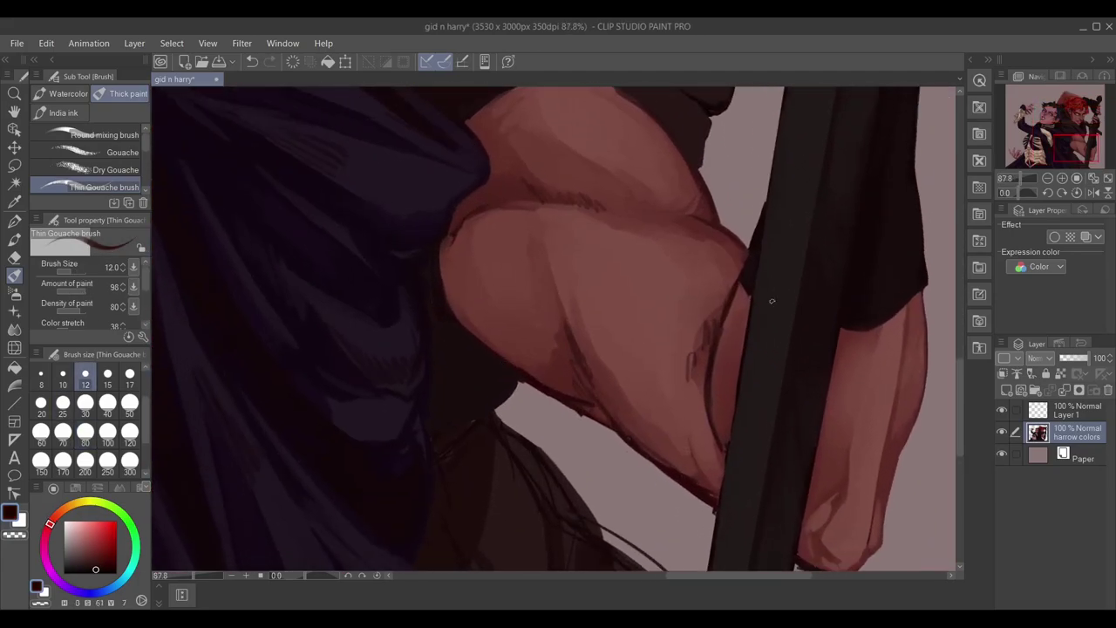
key(bracketright)
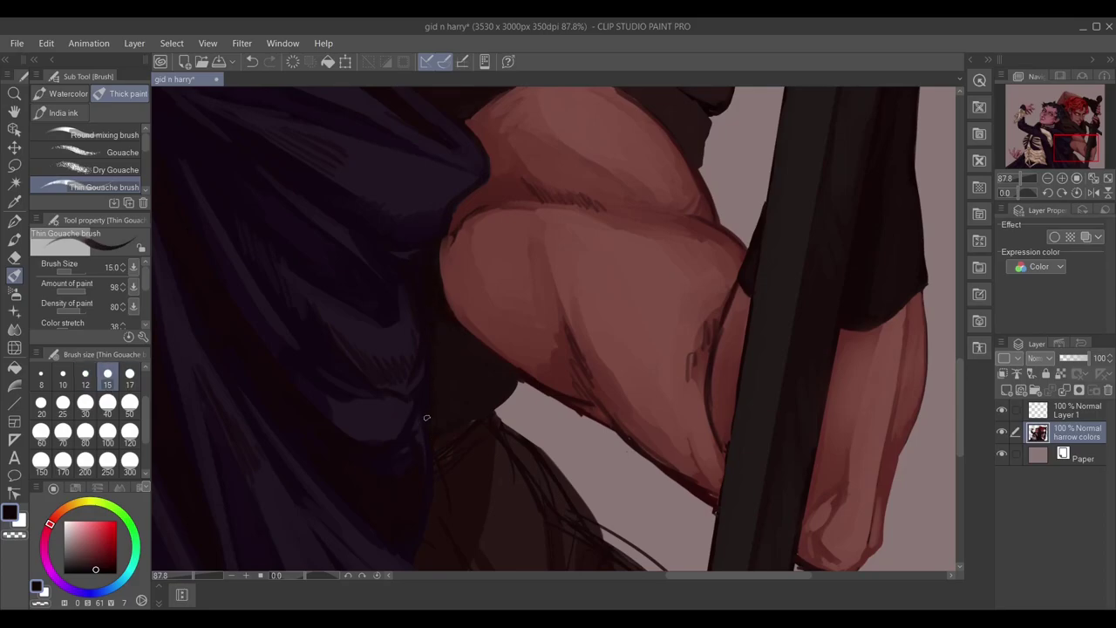
drag(476, 387, 423, 186)
Erase the stray sketch lines outside the red-haired figure's thigh and fill its dark outline at brush size 30.
key(e)
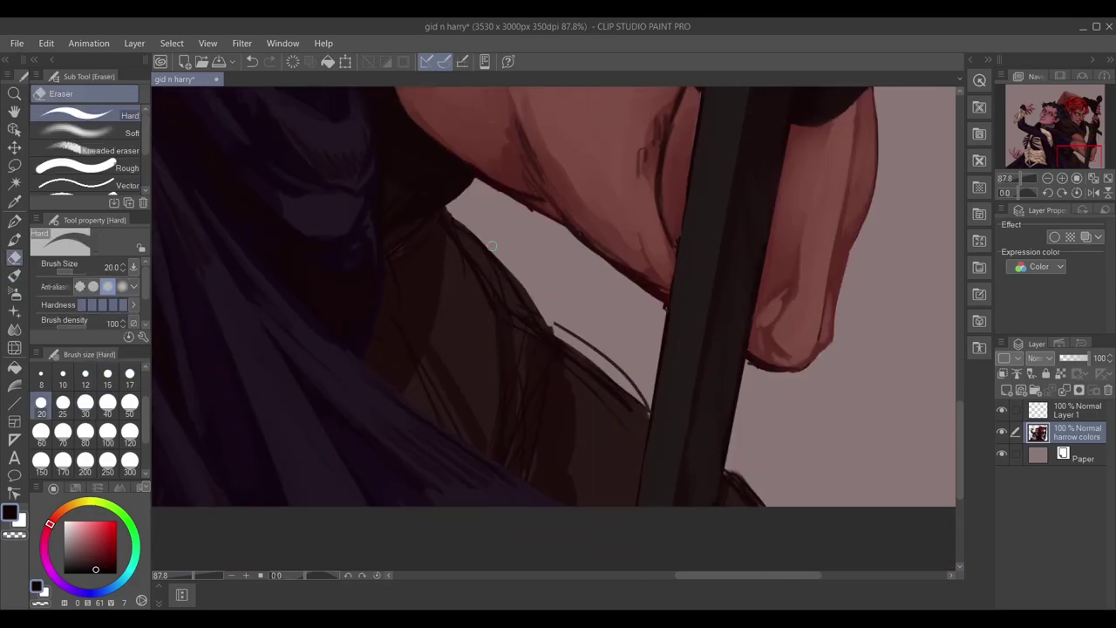
key(b)
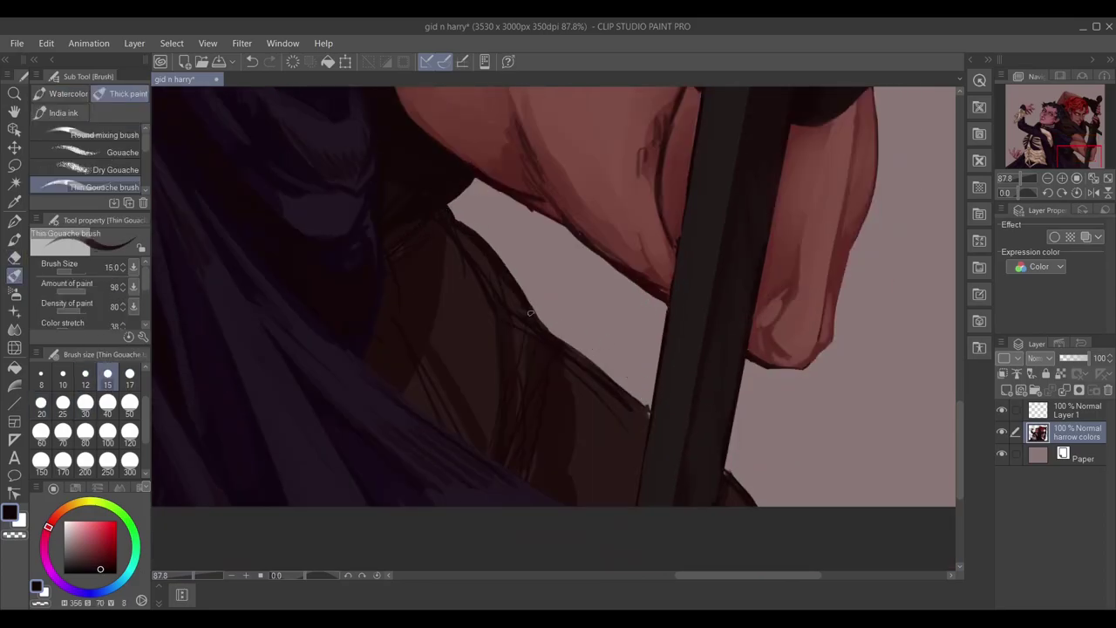
alt+click(586, 362)
key(bracketright)
key(bracketright)
key(bracketright)
key(bracketright)
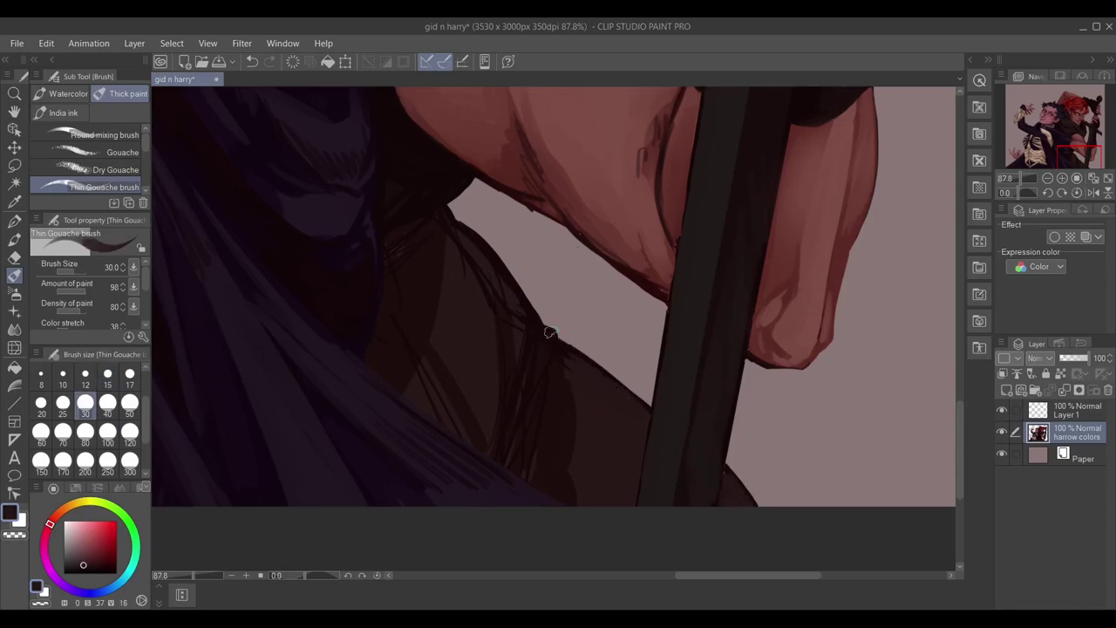
Paint over the sketch lines crossing the trousers with sampled cloth tones at brush size 12.
key(bracketleft)
key(bracketleft)
key(bracketleft)
key(bracketleft)
key(bracketleft)
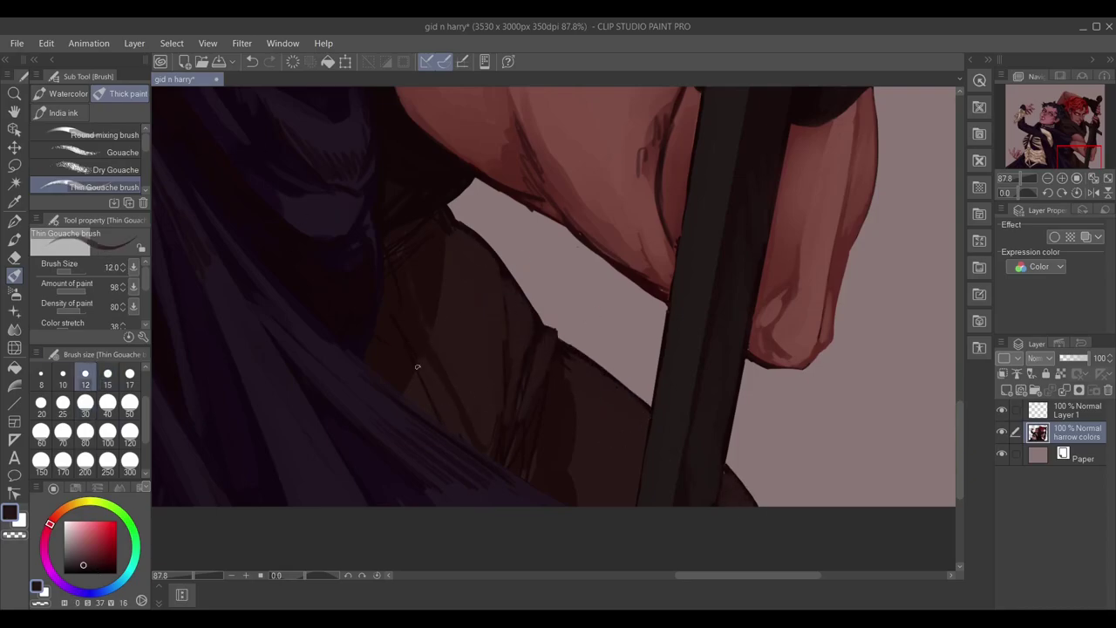
alt+click(447, 379)
alt+click(426, 280)
Define the trouser folds at the hip and thigh crease with sampled dark tones, finishing at brush size 10.
scroll(424, 297, up, 2)
mouse_move(438, 368)
mouse_down()
mouse_move(443, 306)
mouse_move(492, 273)
mouse_move(524, 319)
mouse_move(479, 315)
mouse_up()
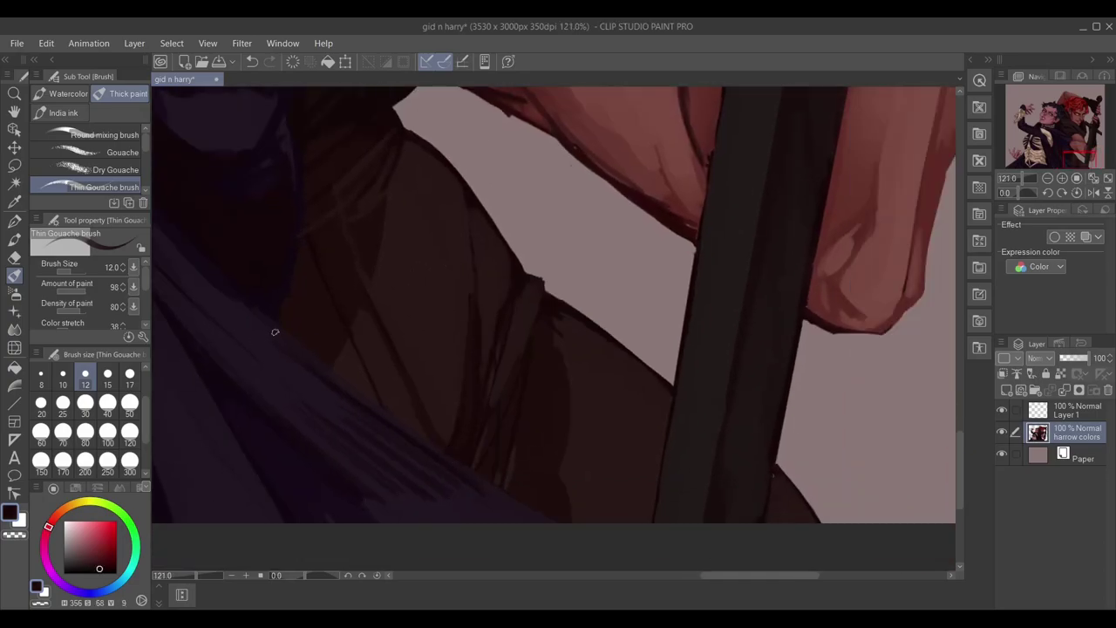
drag(530, 287, 488, 383)
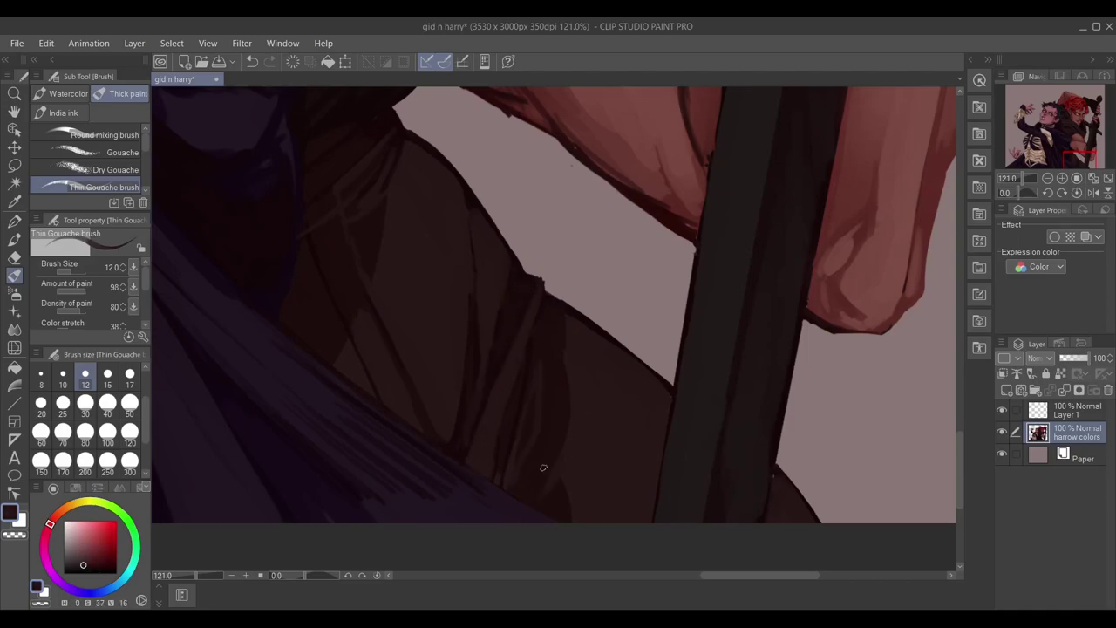
key(bracketleft)
alt+click(478, 268)
scroll(617, 414, down, 3)
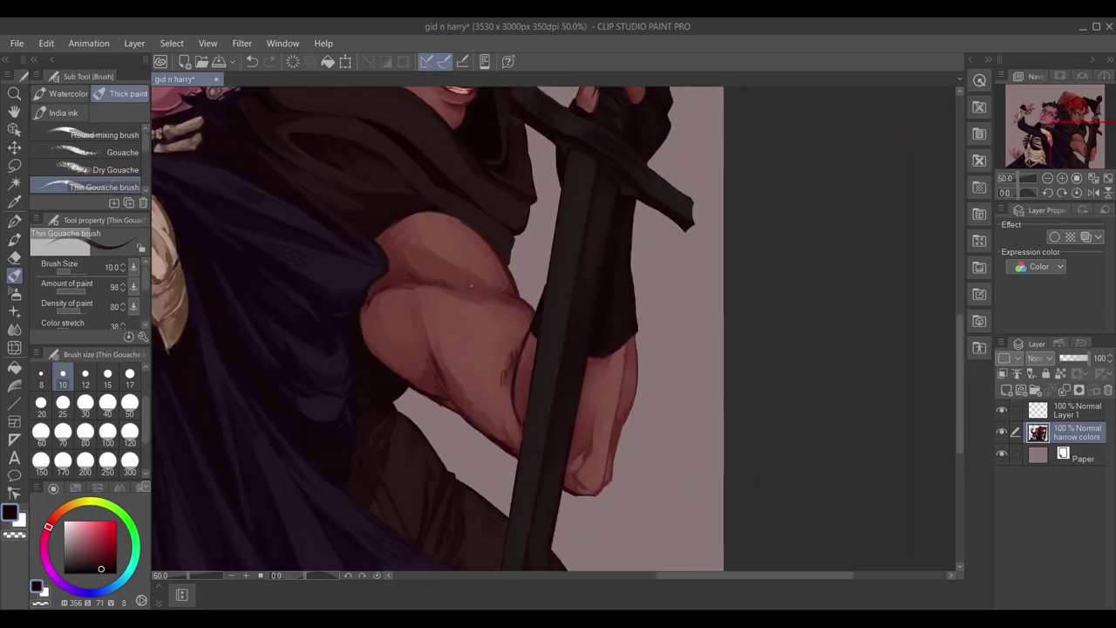
Hatch dark red shading along the muscle contours of the bent arm and forearm at brush size 10.
scroll(484, 308, up, 1)
alt+click(485, 308)
drag(696, 445, 590, 384)
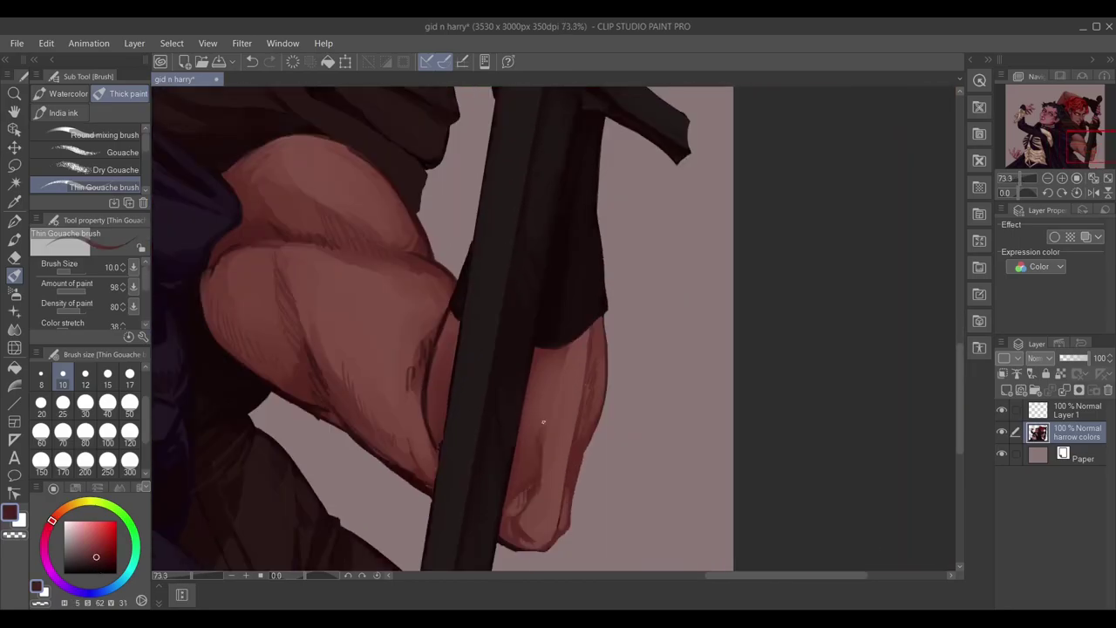
scroll(511, 264, up, 1)
alt+click(511, 264)
alt+click(452, 218)
Touch up the shadows between the fingers gripping the sword with a sampled dark red at brush size 10.
scroll(440, 225, down, 1)
alt+click(702, 354)
scroll(625, 276, up, 1)
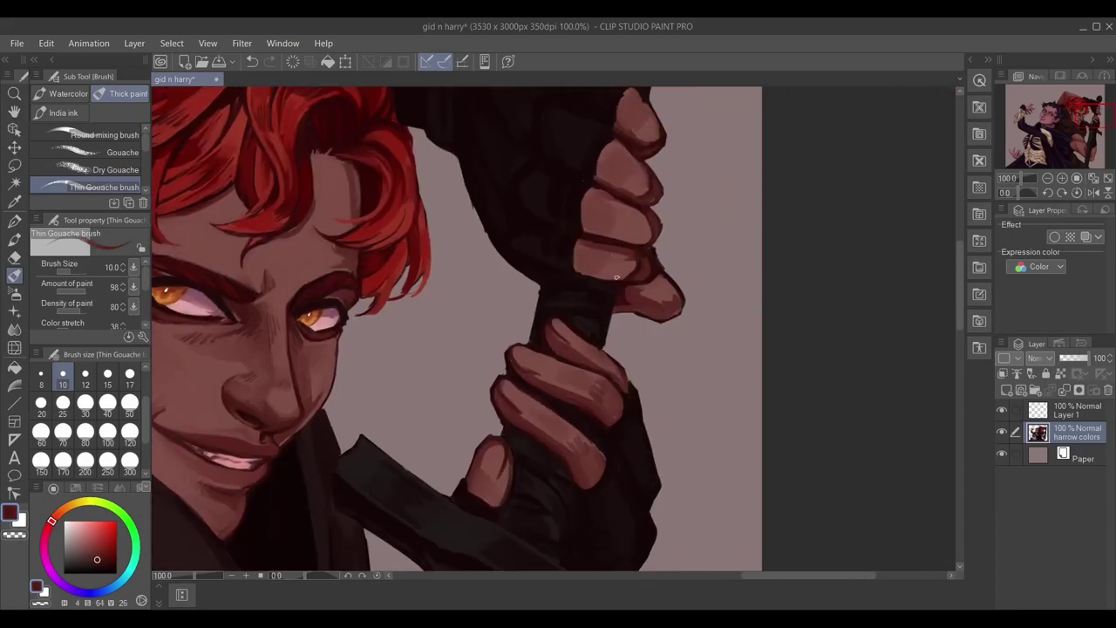
Add a Multiply layer above the harrow colors layer and shade the raised arm with soft red airbrush at size 170.
scroll(642, 211, down, 4)
key(ctrl+shift+n)
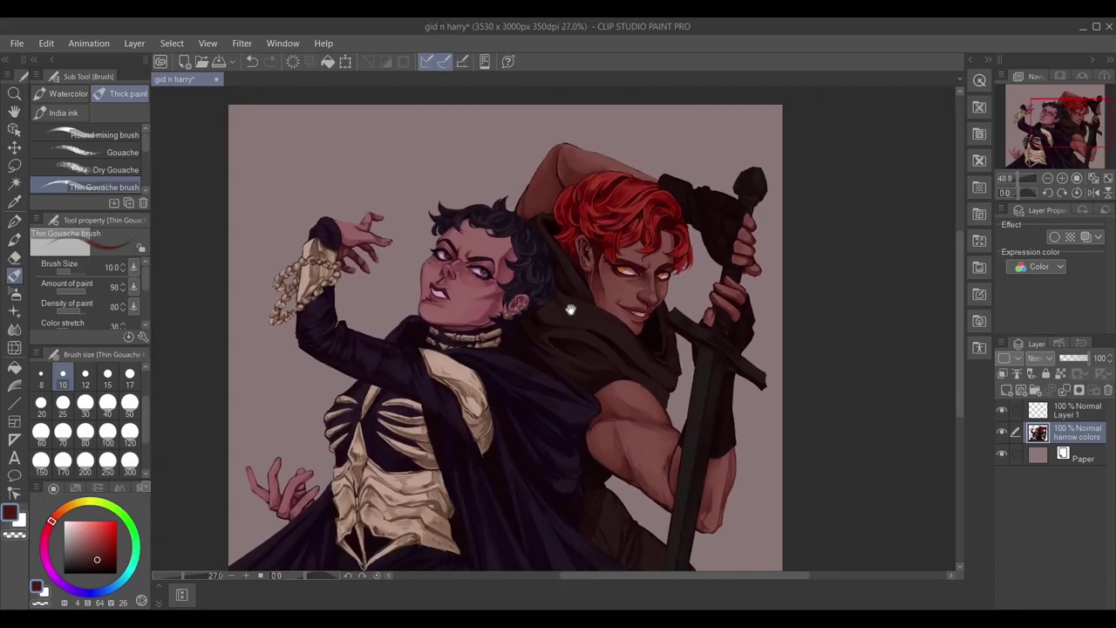
key(b)
scroll(499, 274, up, 1)
alt+click(358, 253)
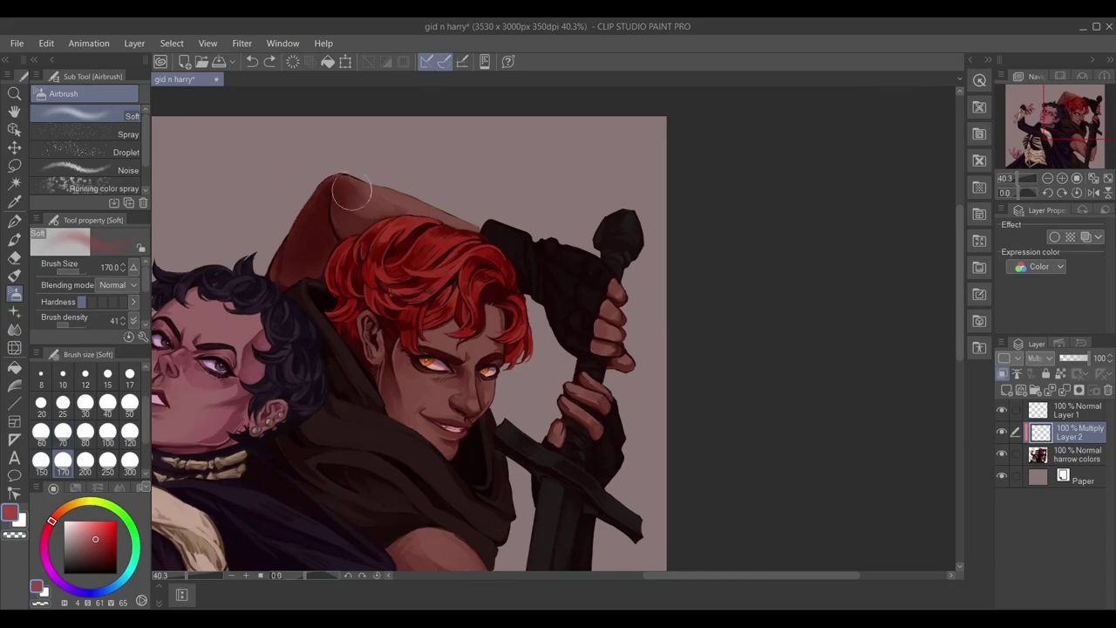
scroll(526, 273, down, 5)
Airbrush soft red shading over the red-haired figure's fingers and sword arm at brush size 250.
scroll(506, 288, up, 4)
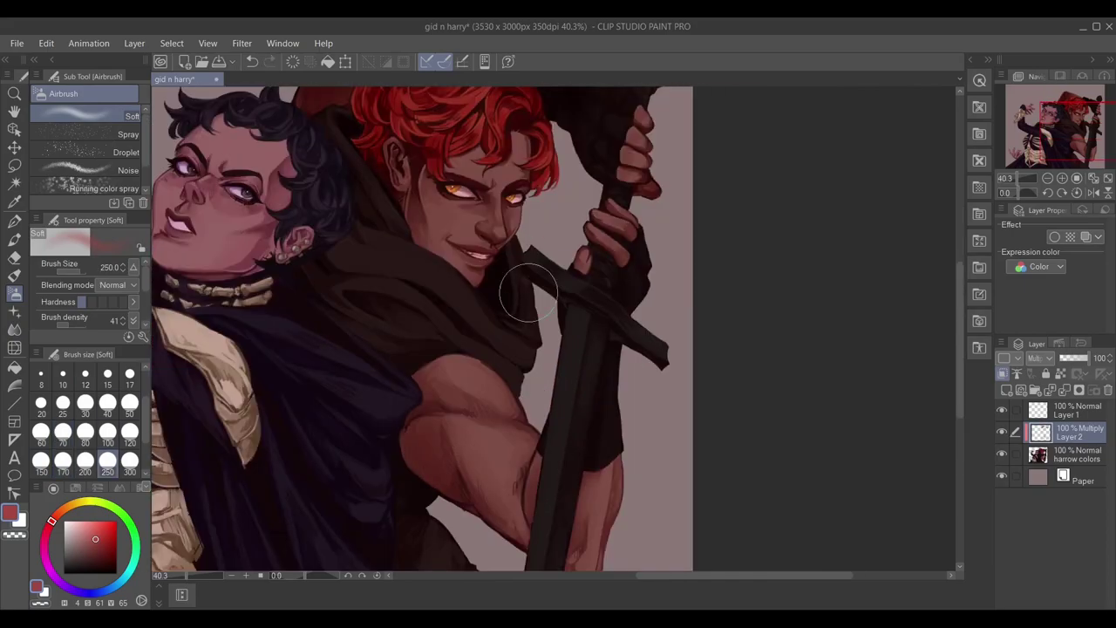
scroll(394, 233, up, 2)
key(bracketright)
key(bracketright)
scroll(393, 233, down, 5)
scroll(393, 232, left, 5)
Airbrush soft purple shading onto the dark-haired figure's hands at brush size 250.
alt+click(272, 424)
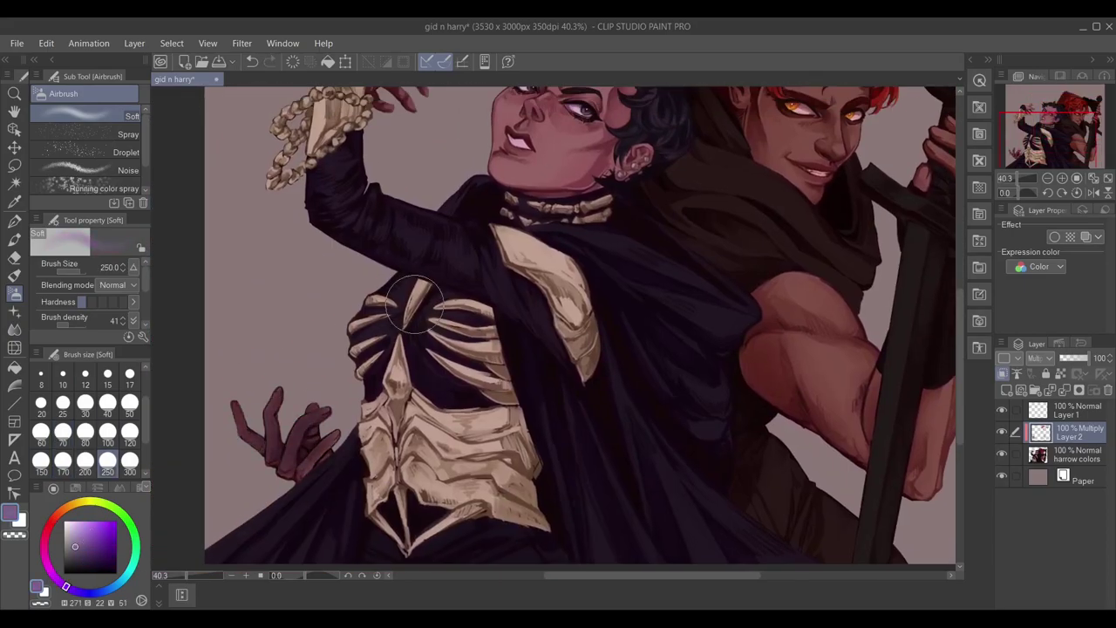
scroll(311, 344, up, 2)
scroll(312, 344, right, 1)
scroll(333, 188, down, 5)
scroll(236, 374, up, 3)
Add finer purple airbrush shadows to the dark-haired figure at brush size 80.
key(bracketleft)
key(bracketleft)
key(bracketleft)
key(bracketleft)
key(bracketleft)
key(bracketleft)
scroll(508, 287, up, 4)
scroll(523, 305, down, 3)
scroll(523, 305, down, 2)
scroll(523, 305, up, 2)
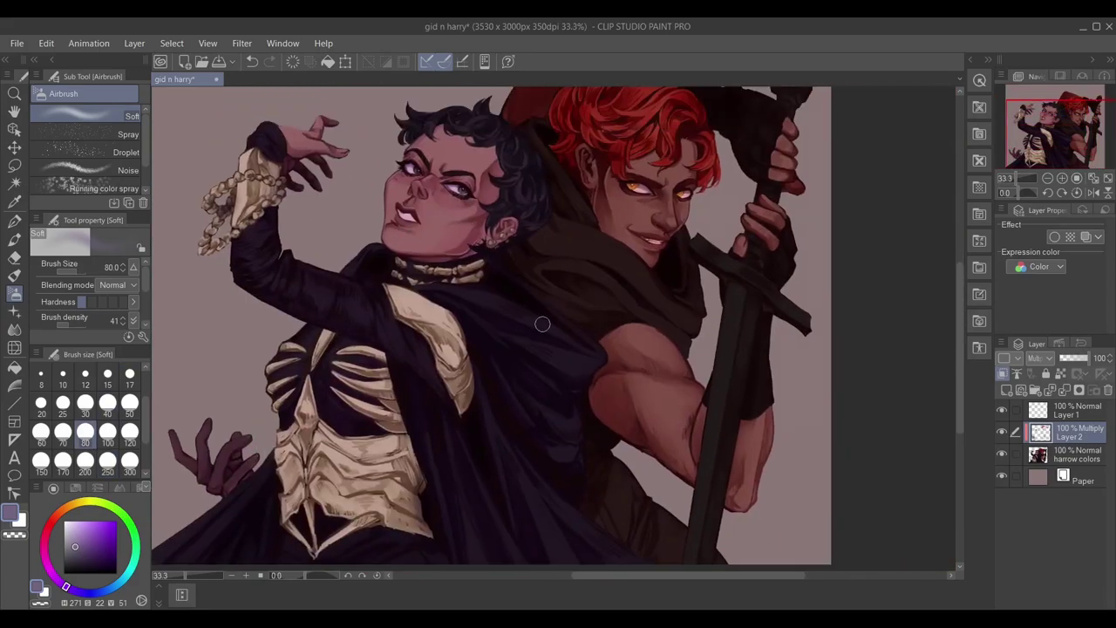
Merge the Multiply shading layer down into the harrow colors layer.
key(ctrl+e)
scroll(523, 306, down, 1)
scroll(523, 306, left, 1)
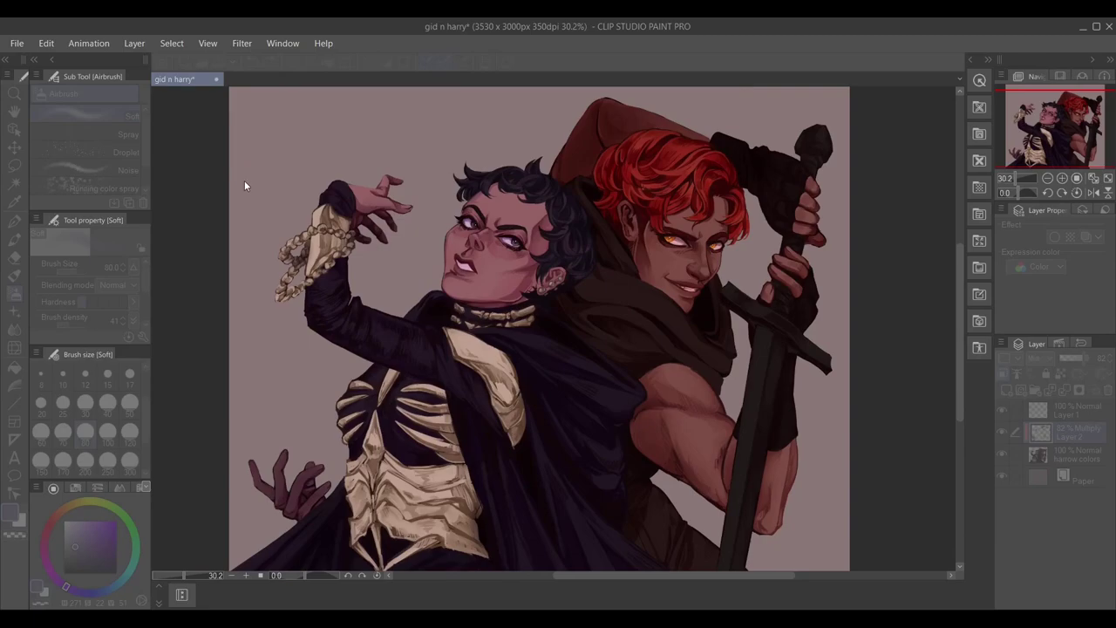
scroll(245, 180, right, 2)
scroll(453, 262, up, 5)
Reshape the dark-haired figure's open mouth, painting the lower lip over the teeth with sampled tones at brush size 10.
key(b)
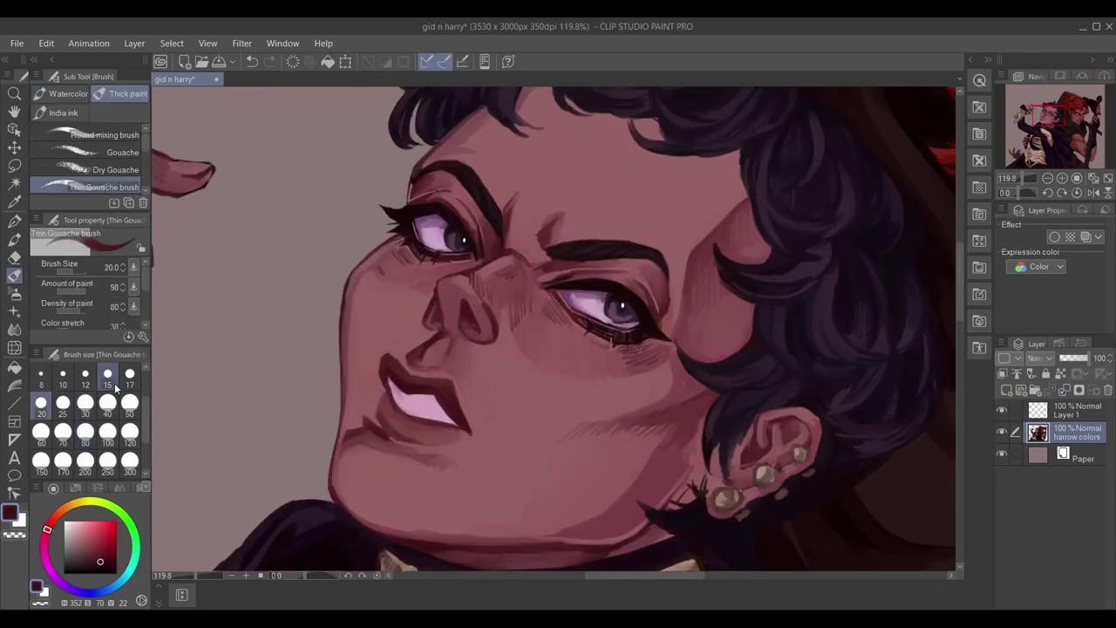
scroll(390, 336, up, 2)
scroll(390, 337, down, 1)
alt+click(390, 372)
key(bracketleft)
alt+click(381, 374)
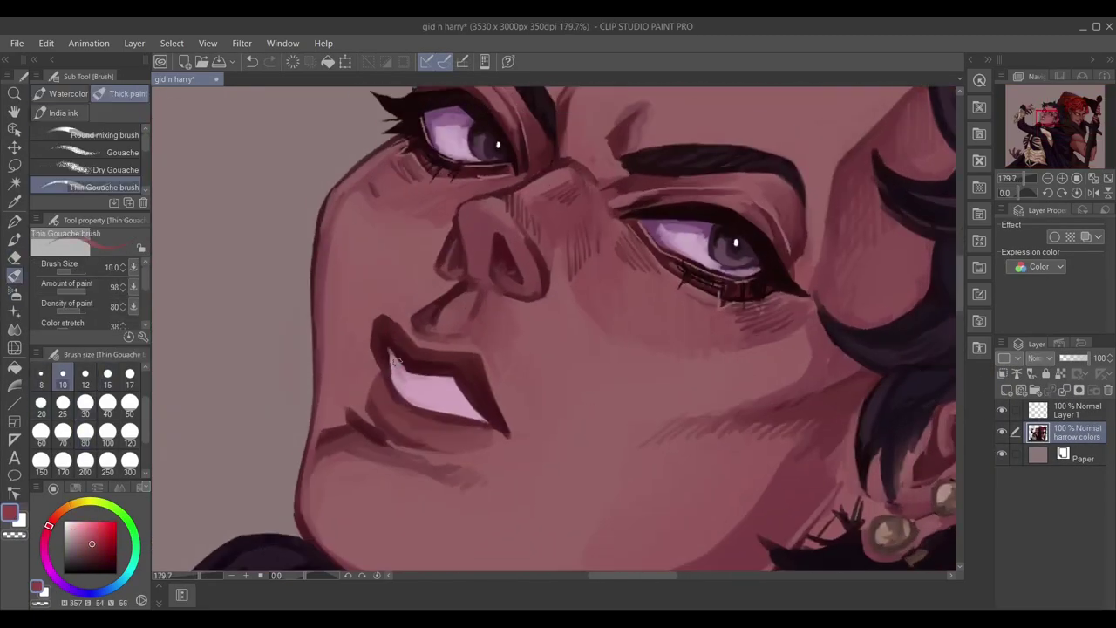
alt+click(403, 389)
drag(400, 393, 471, 412)
alt+click(430, 337)
alt+click(395, 357)
alt+click(446, 375)
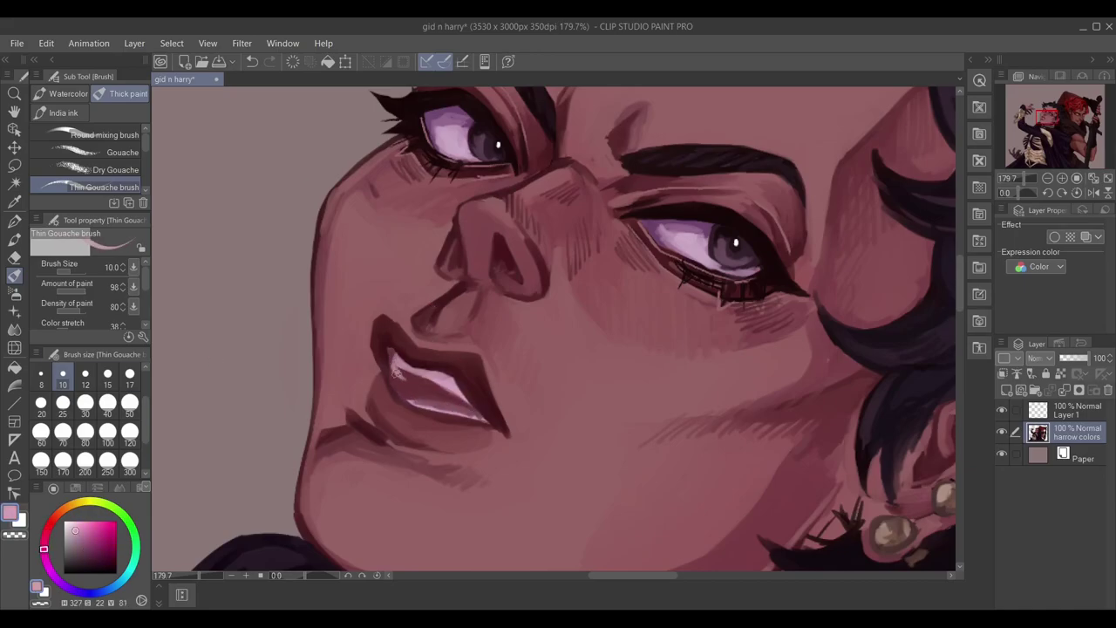
Refine the dark-haired figure's lips and teeth with sampled tones, reducing the Thin Gouache brush from size 10 to 8.
alt+click(422, 346)
scroll(415, 344, down, 1)
alt+click(336, 227)
alt+click(423, 376)
alt+click(414, 373)
alt+click(400, 358)
drag(398, 395, 459, 405)
key(bracketleft)
alt+click(417, 373)
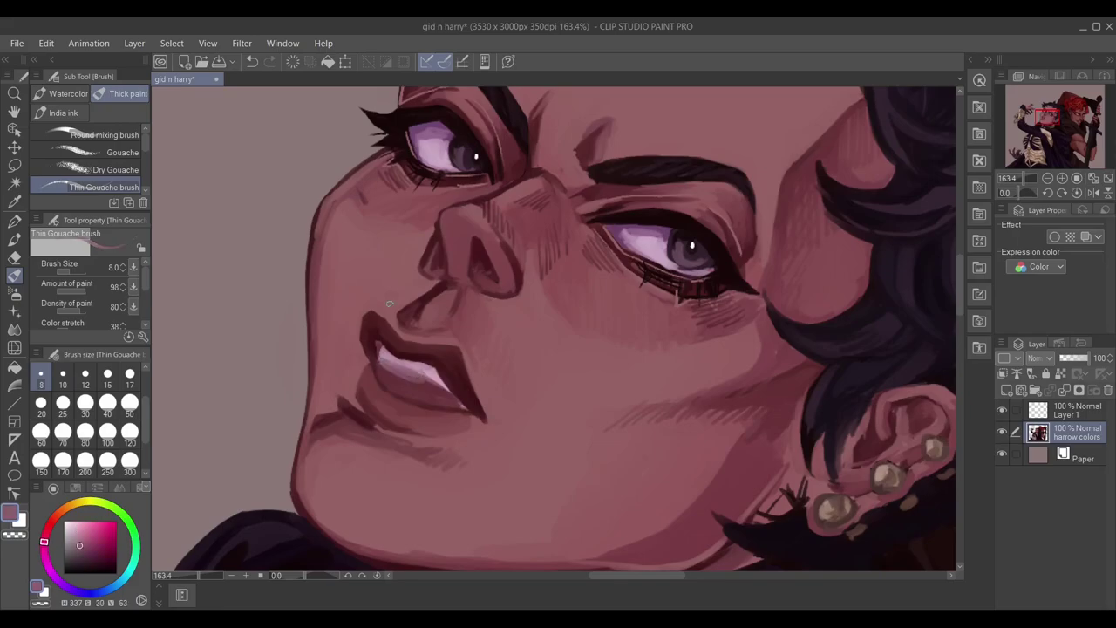
Lasso the dark-haired figure's nose and upper-lip area and reshape it with a mesh transformation.
scroll(399, 321, down, 5)
scroll(384, 371, up, 3)
click(14, 166)
mouse_move(440, 237)
mouse_down()
mouse_move(376, 258)
mouse_move(384, 336)
mouse_move(460, 297)
mouse_move(445, 239)
mouse_up()
key(ctrl+t)
key(ctrl+shift+t)
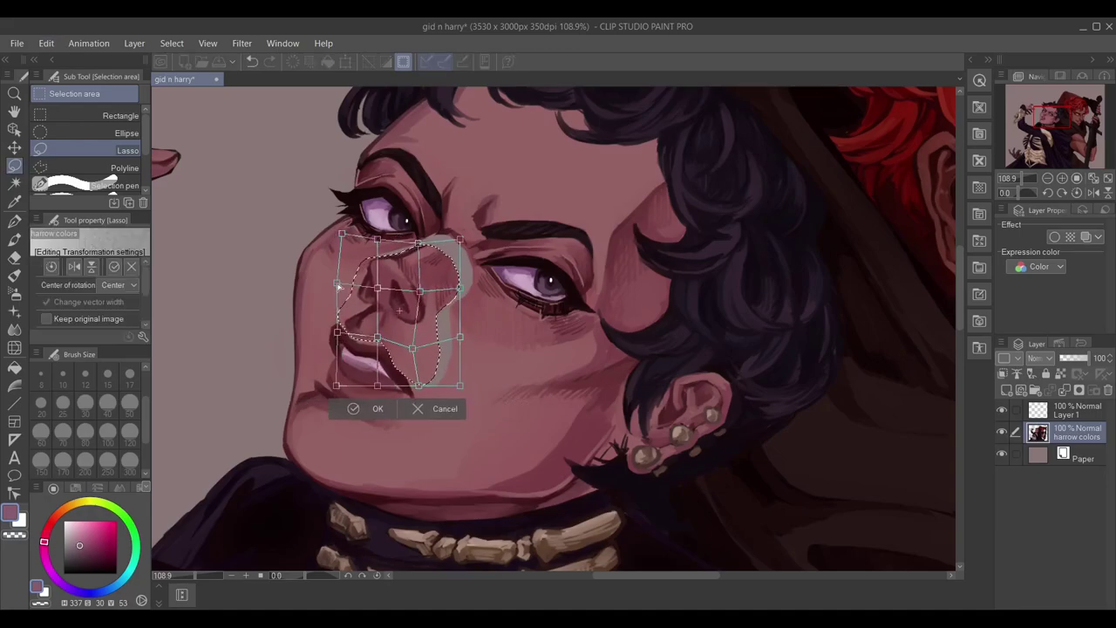
key(Return)
Paint over the gap left beside the reshaped nose with sampled skin tones at brush sizes 12 and 17.
key(b)
alt+click(455, 254)
key(bracketright)
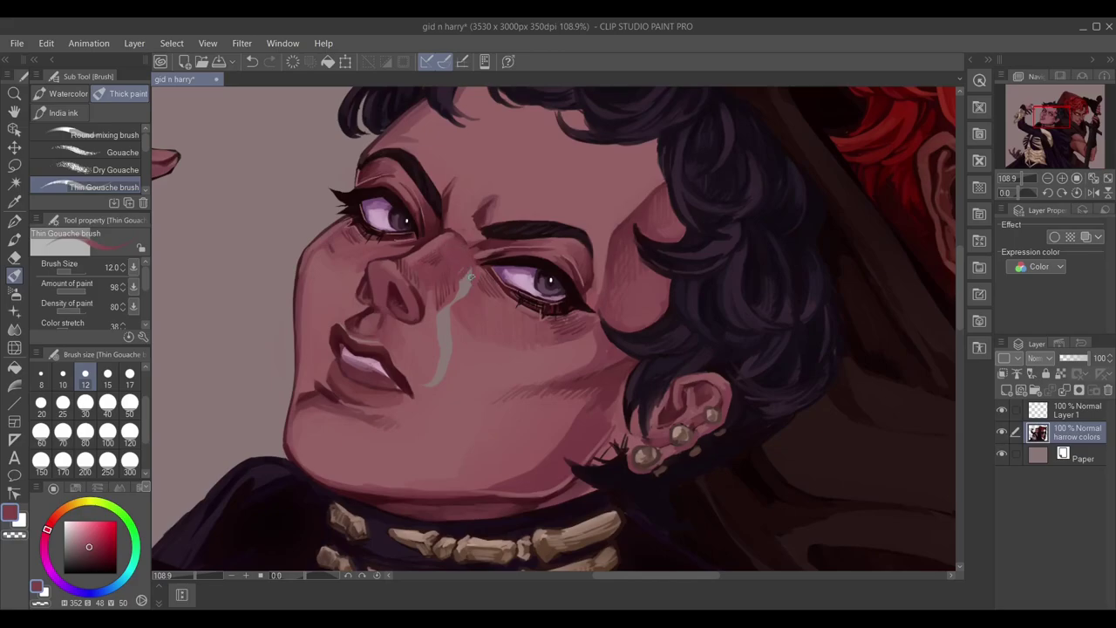
drag(467, 268, 459, 294)
alt+click(488, 271)
alt+click(447, 329)
key(bracketright)
key(bracketright)
mouse_move(432, 384)
mouse_down()
mouse_move(441, 345)
mouse_move(473, 301)
mouse_up()
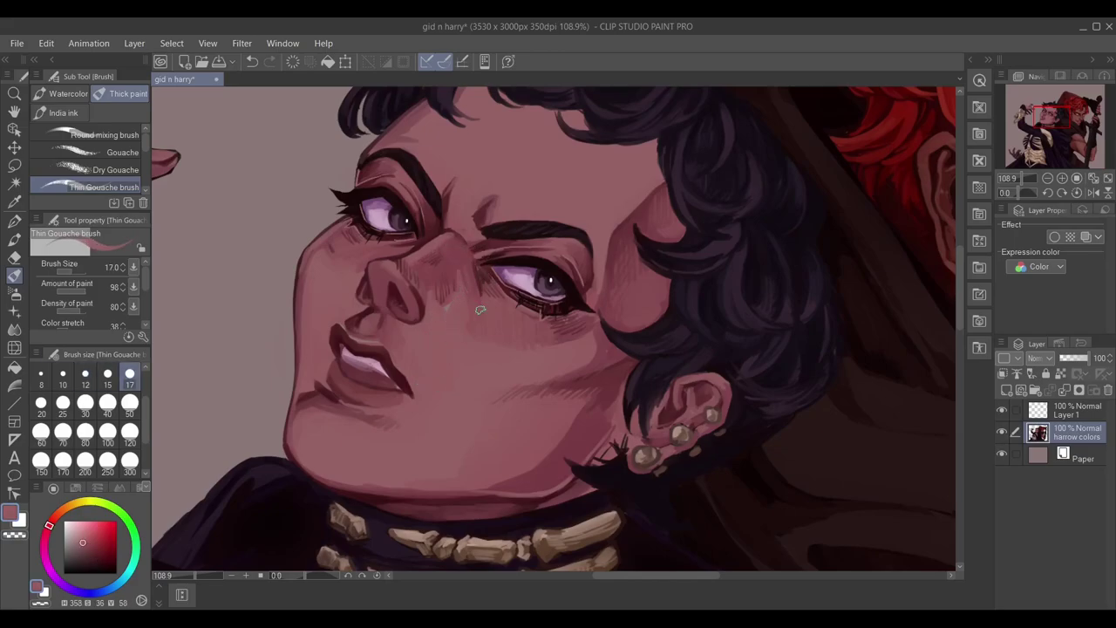
Rework the inside of the dark-haired figure's mouth, shading the teeth and painting a pink tongue at brush size 8.
key(bracketleft)
key(bracketleft)
key(bracketleft)
key(bracketleft)
alt+click(342, 341)
scroll(366, 373, up, 2)
alt+click(408, 337)
alt+click(374, 307)
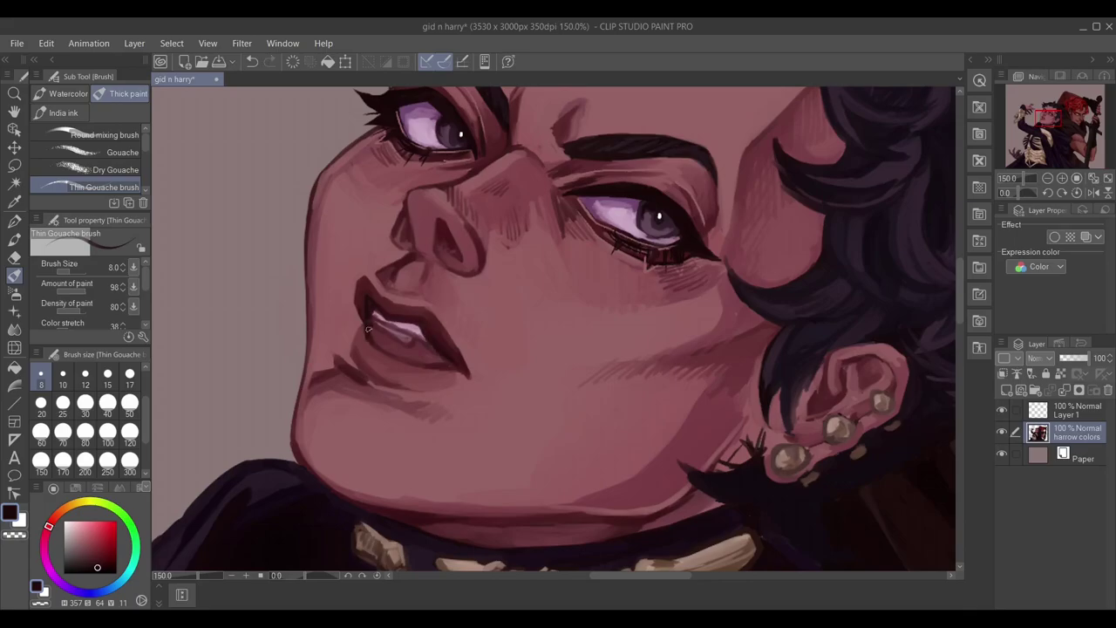
alt+click(371, 345)
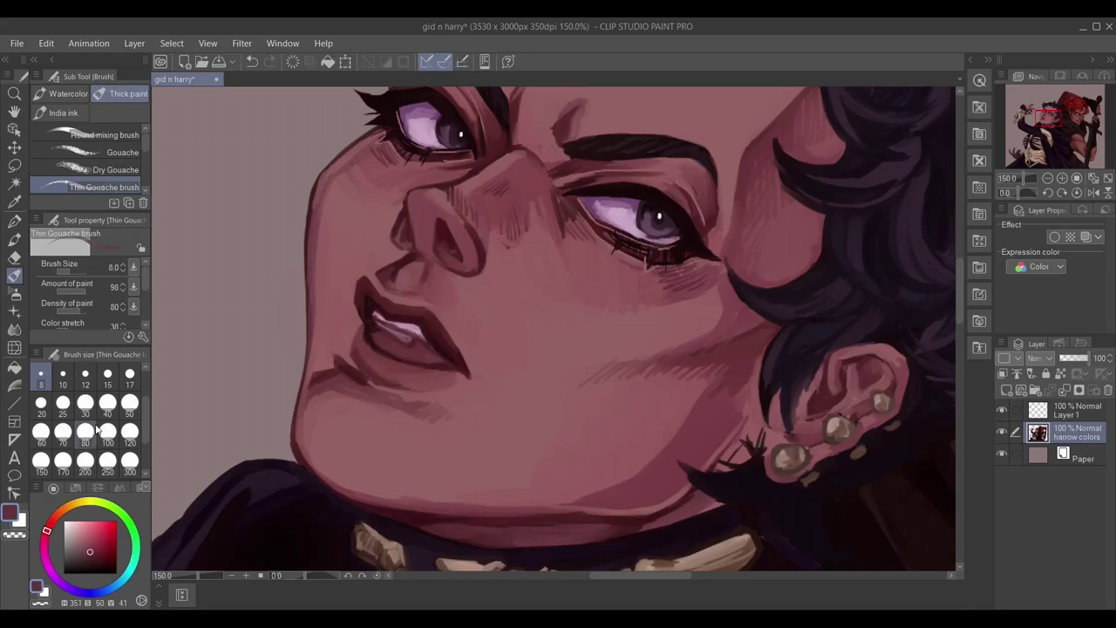
alt+click(390, 339)
drag(424, 353, 388, 349)
alt+click(419, 323)
alt+click(346, 340)
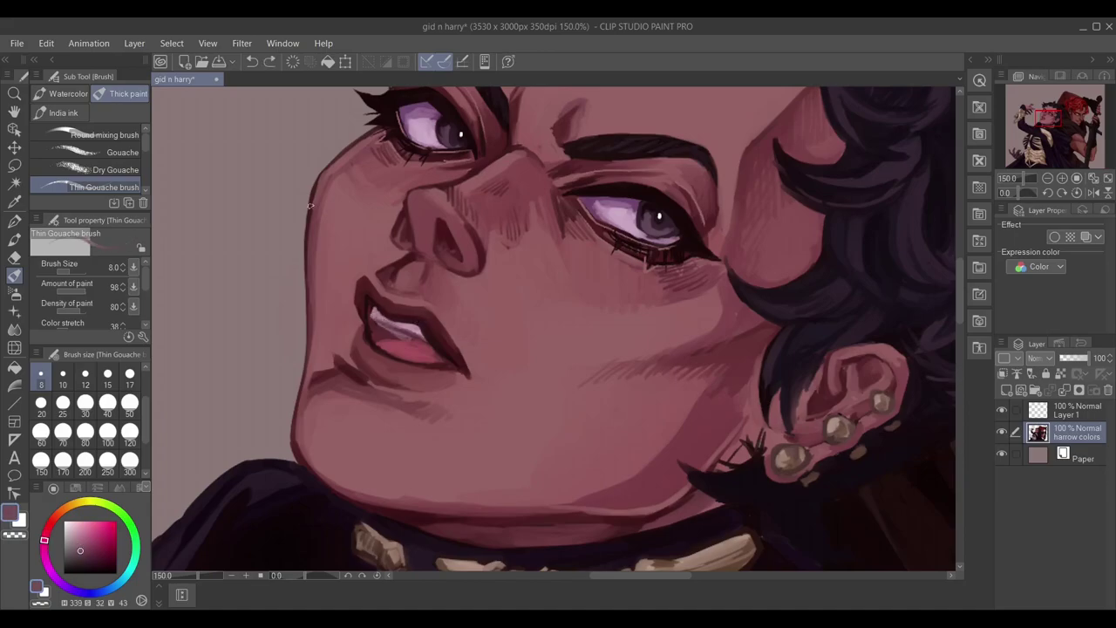
Retouch the area below the dark-haired figure's lower lip with sampled skin tones at brush size 8.
alt+click(392, 330)
scroll(486, 235, down, 3)
scroll(375, 471, up, 2)
alt+click(367, 436)
drag(353, 436, 393, 432)
alt+click(377, 434)
alt+click(375, 431)
drag(345, 394, 418, 441)
alt+click(358, 434)
scroll(493, 387, down, 4)
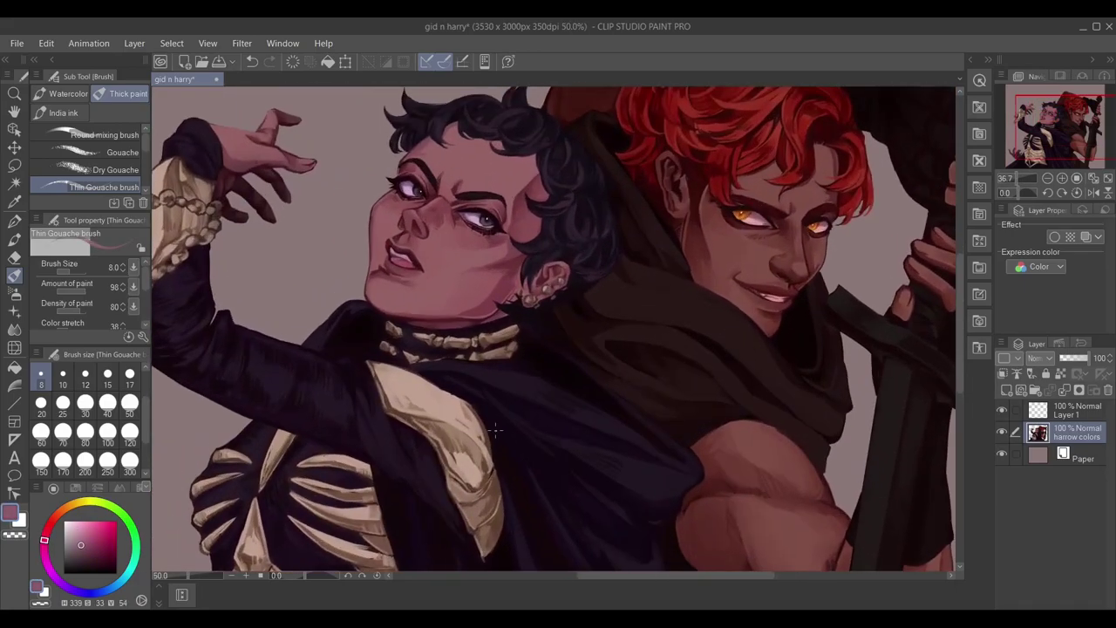
Outline the dark-haired figure's forehead, hairline and ear for face paint on a Screen layer at brush size 10.
scroll(405, 261, up, 4)
alt+click(406, 267)
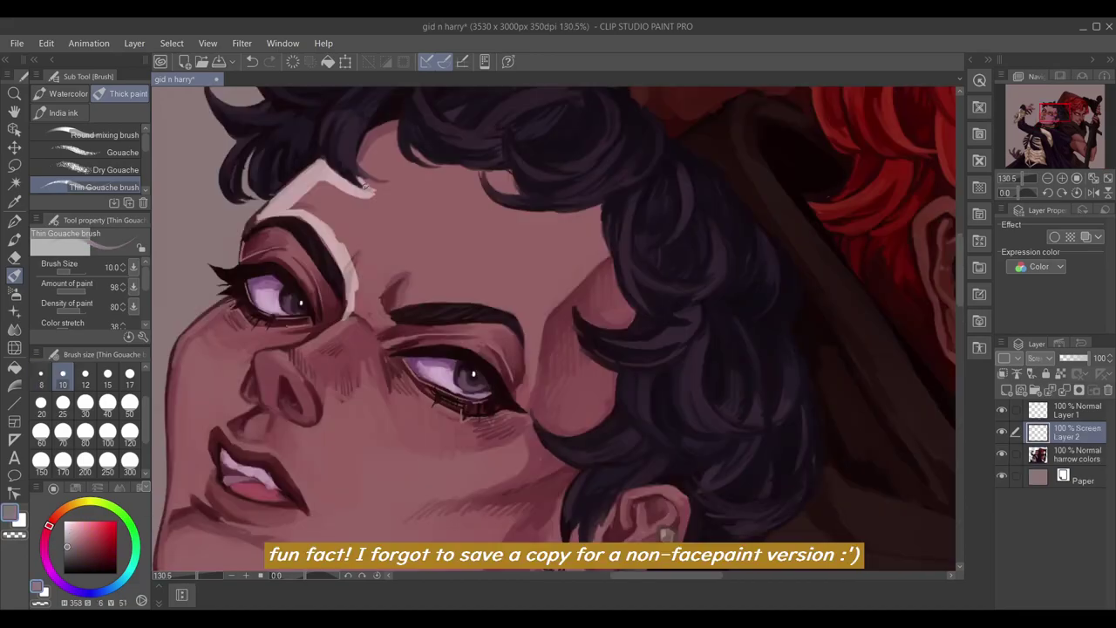
mouse_move(359, 185)
mouse_down()
mouse_move(395, 122)
mouse_move(420, 167)
mouse_up()
mouse_move(506, 172)
mouse_down()
mouse_move(576, 217)
mouse_move(616, 262)
mouse_move(635, 314)
mouse_up()
mouse_move(635, 314)
mouse_down()
mouse_move(611, 211)
mouse_move(550, 193)
mouse_move(594, 283)
mouse_move(515, 321)
mouse_move(547, 366)
mouse_move(546, 444)
mouse_move(598, 397)
mouse_move(626, 459)
mouse_move(523, 471)
mouse_move(577, 489)
mouse_move(605, 443)
mouse_up()
scroll(550, 336, up, 1)
scroll(550, 335, up, 1)
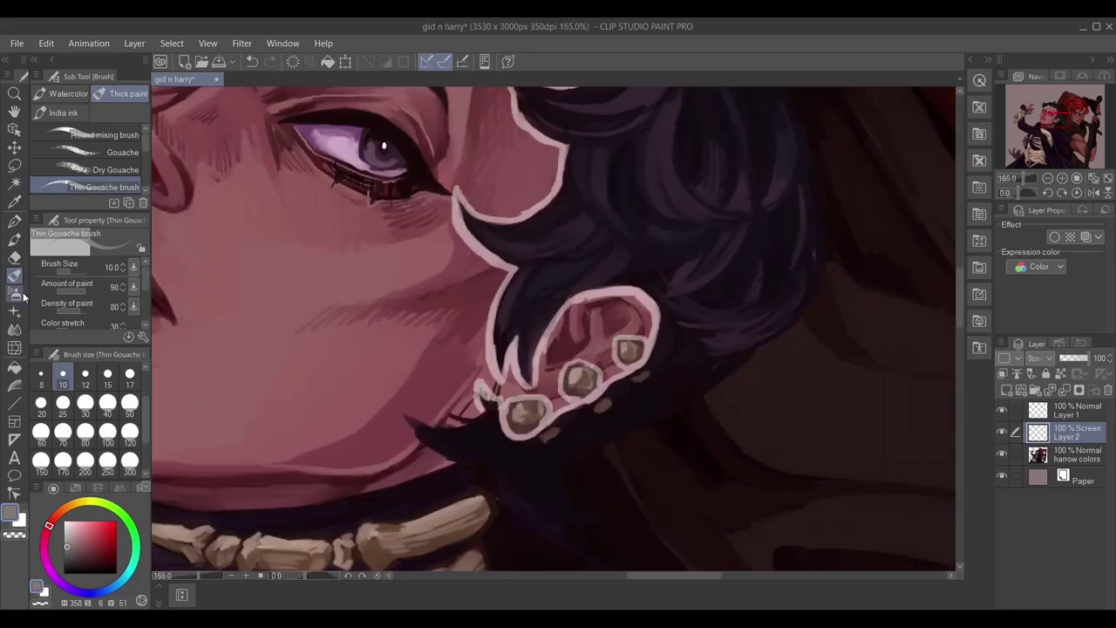
Continue the pale outline along the dark-haired figure's jawline and chin, redrawing one misplaced stroke.
mouse_move(497, 400)
mouse_down()
mouse_move(440, 423)
mouse_move(421, 448)
mouse_move(689, 396)
mouse_up()
mouse_move(336, 300)
mouse_down()
mouse_move(328, 369)
mouse_move(230, 384)
mouse_up()
drag(194, 380, 427, 430)
key(ctrl+z)
mouse_move(339, 425)
mouse_down()
mouse_move(545, 422)
mouse_move(590, 407)
mouse_up()
drag(347, 427, 262, 411)
drag(195, 378, 347, 422)
drag(314, 424, 435, 415)
Outline the dark-haired figure's eyebrows and the far eye's upper lid in the pale face-paint colour.
drag(436, 174, 514, 480)
mouse_move(564, 316)
mouse_down()
mouse_move(696, 310)
mouse_move(732, 358)
mouse_up()
mouse_move(580, 349)
mouse_down()
mouse_move(457, 266)
mouse_move(593, 262)
mouse_move(612, 288)
mouse_up()
drag(258, 138, 275, 120)
drag(317, 149, 376, 239)
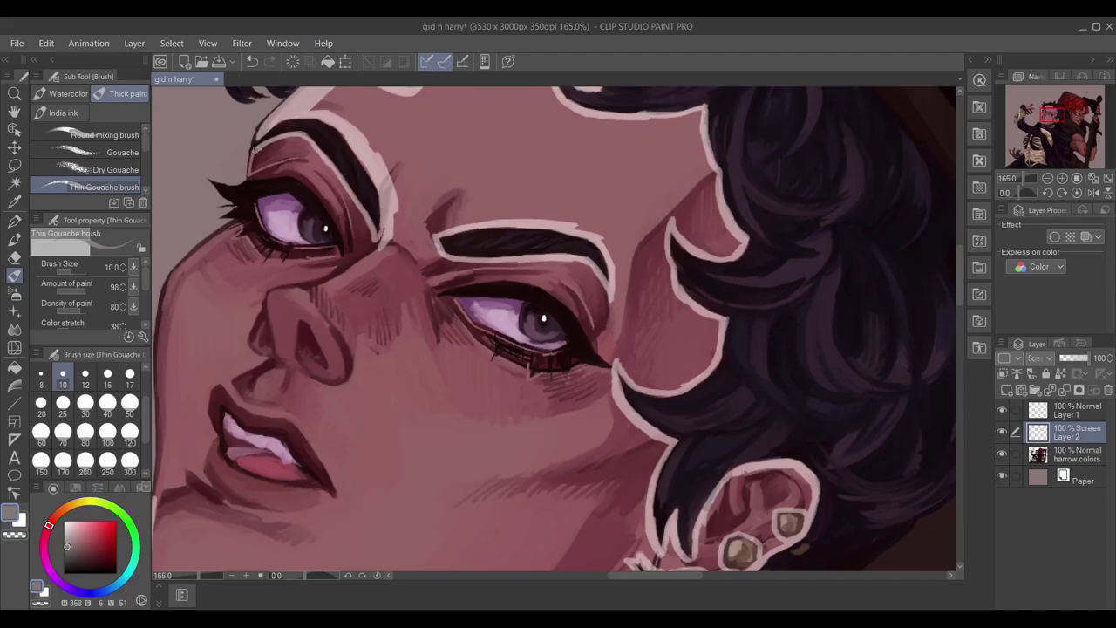
mouse_move(255, 165)
mouse_down()
mouse_move(336, 214)
mouse_move(350, 246)
mouse_up()
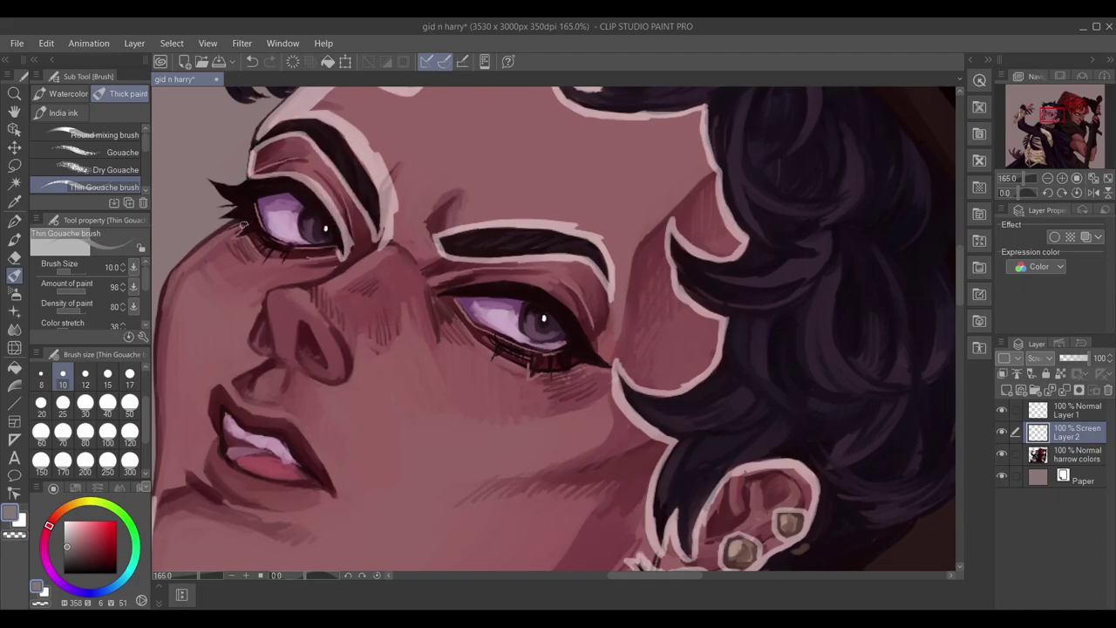
Outline the lower lashes, cheek contour and mouth, and fill the dark-haired figure's face with the pale Screen colour.
mouse_move(254, 251)
mouse_down()
mouse_move(403, 182)
mouse_move(305, 262)
mouse_up()
drag(301, 332, 307, 253)
mouse_move(639, 284)
mouse_down()
mouse_move(374, 332)
mouse_move(414, 336)
mouse_up()
mouse_move(378, 262)
mouse_down()
mouse_move(553, 341)
mouse_move(452, 331)
mouse_move(375, 276)
mouse_up()
drag(201, 381, 393, 300)
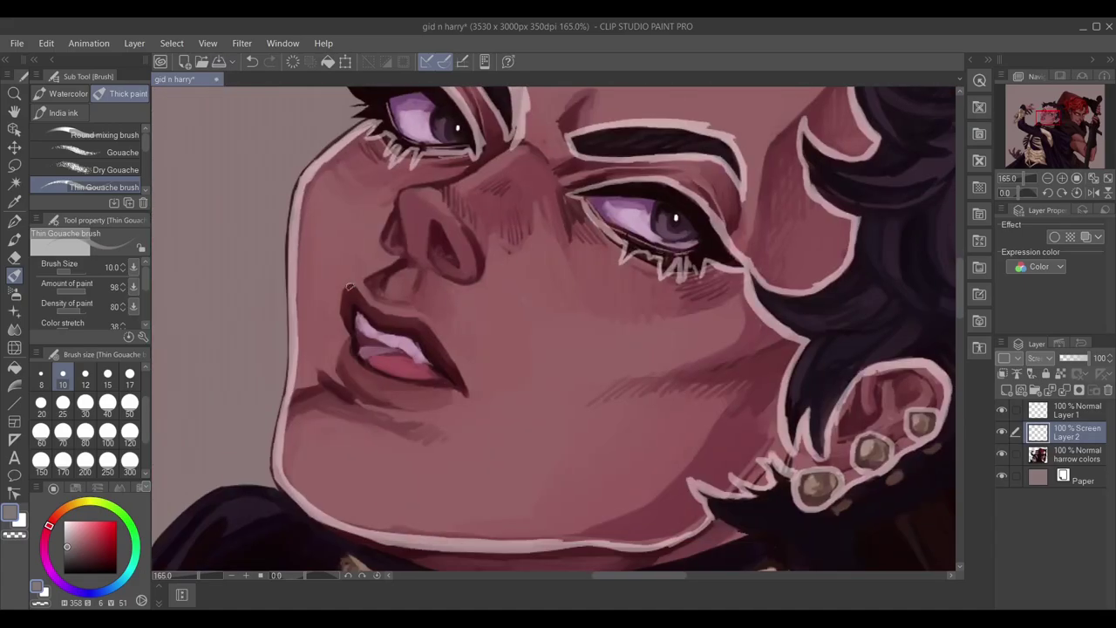
scroll(353, 314, down, 3)
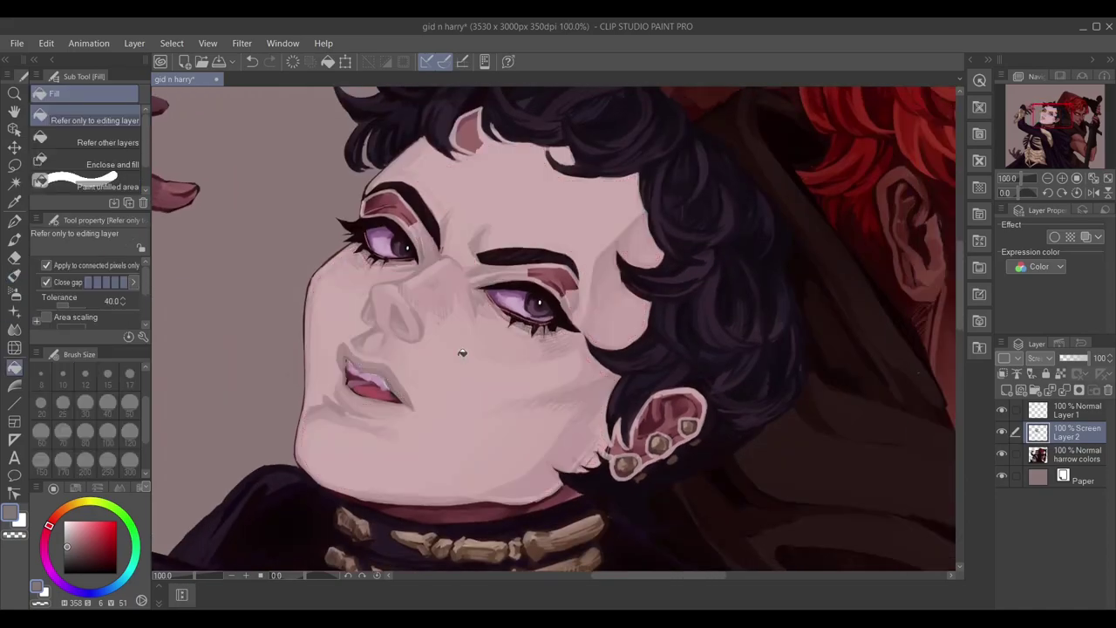
drag(463, 354, 262, 332)
Outline the red-haired figure's ear, jaw, face contour and mouth on the Screen layer at brush size 10.
key(b)
scroll(393, 150, up, 2)
mouse_move(392, 150)
mouse_down()
mouse_move(426, 277)
mouse_move(471, 215)
mouse_up()
drag(373, 127, 427, 441)
mouse_move(428, 440)
mouse_down()
mouse_move(306, 253)
mouse_move(506, 428)
mouse_move(546, 353)
mouse_up()
key(ctrl+z)
mouse_move(417, 342)
mouse_down()
mouse_move(483, 333)
mouse_move(526, 359)
mouse_move(593, 293)
mouse_up()
drag(621, 185, 600, 277)
key(ctrl+z)
drag(600, 277, 539, 395)
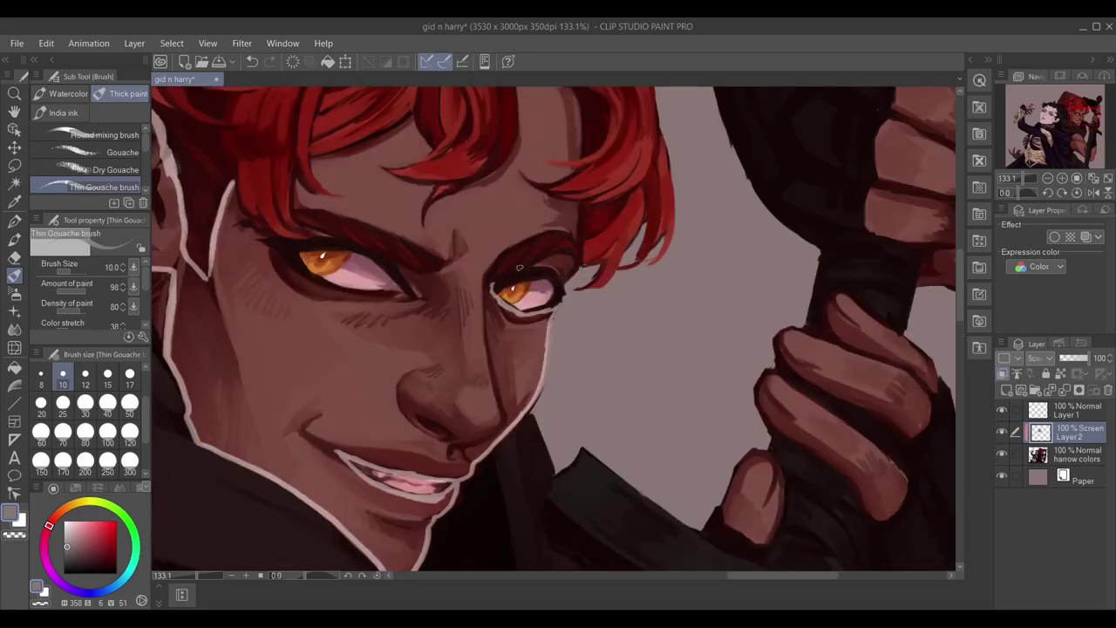
Outline both eyes and eyebrows of the red-haired figure in the pale face-paint colour.
drag(489, 278, 573, 231)
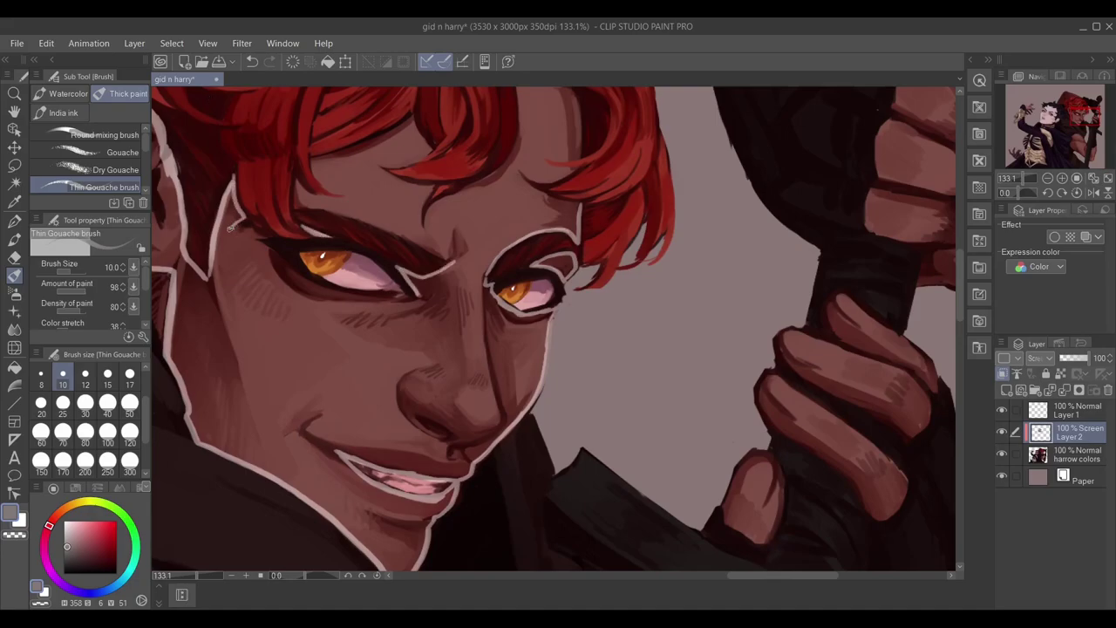
drag(234, 225, 271, 237)
drag(313, 148, 301, 132)
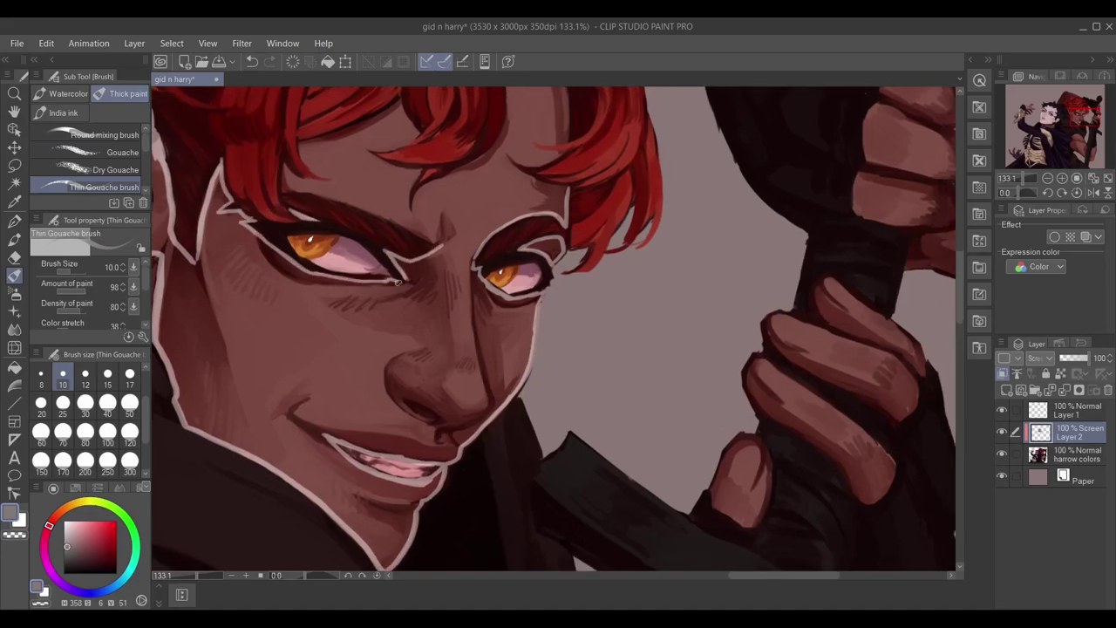
drag(316, 192, 440, 240)
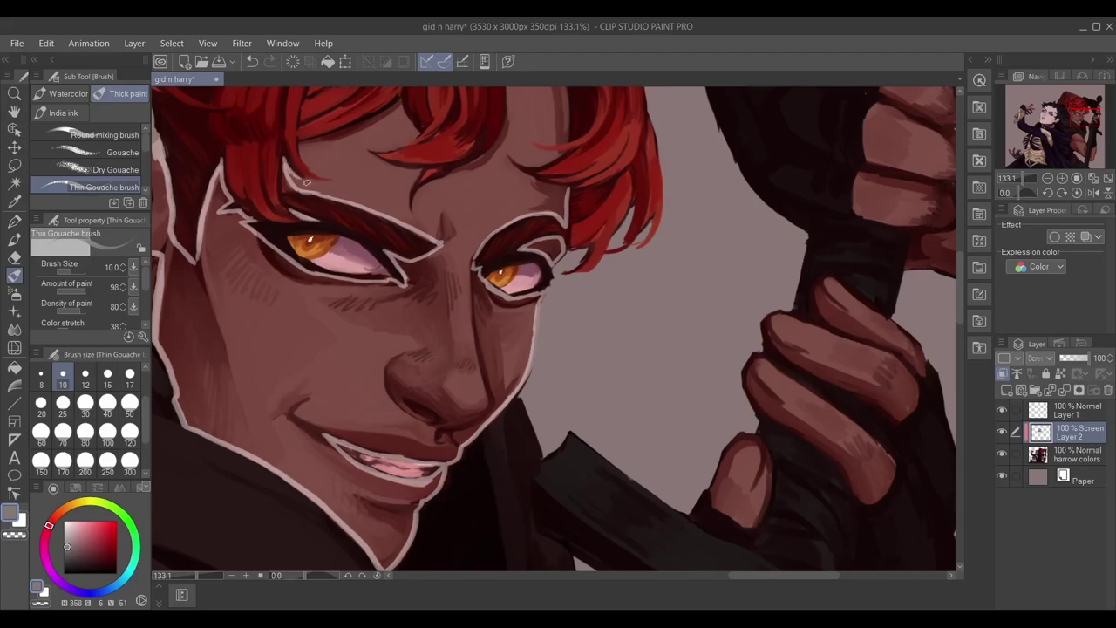
Trace the red-haired figure's hairline and fill the enclosed face with the pale Screen colour.
drag(327, 183, 301, 262)
drag(270, 227, 384, 199)
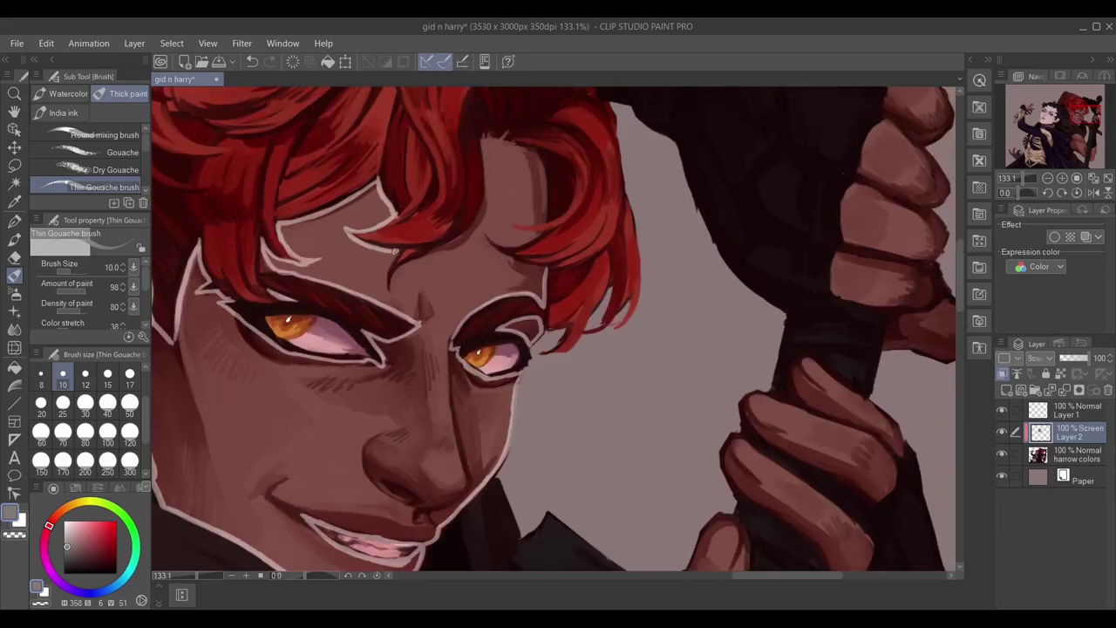
drag(393, 279, 478, 225)
drag(481, 135, 485, 158)
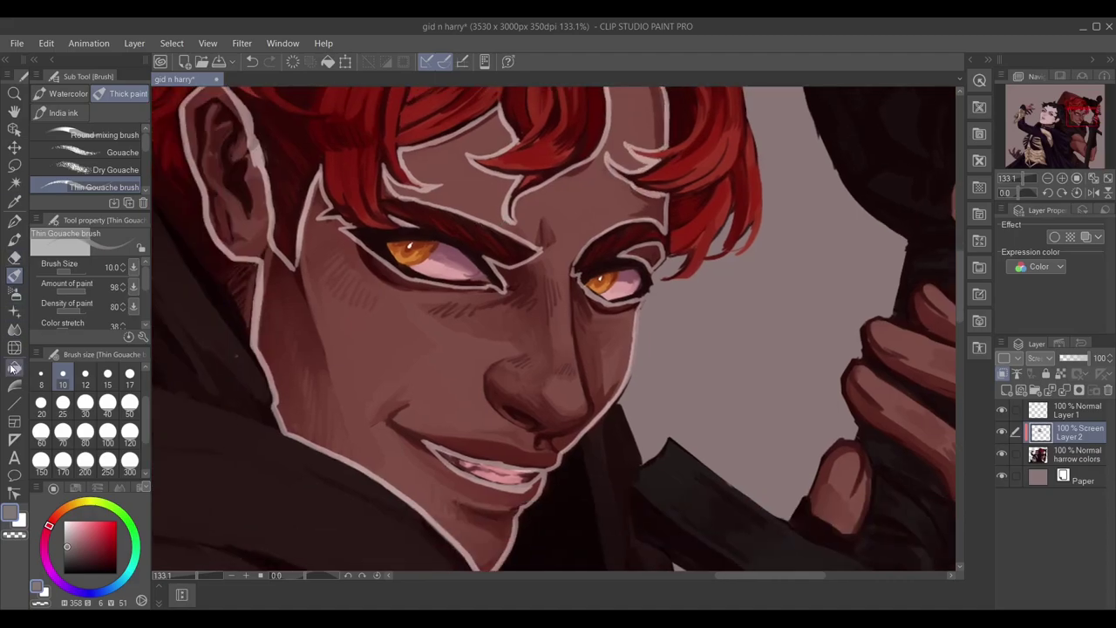
key(g)
click(436, 366)
scroll(653, 253, down, 3)
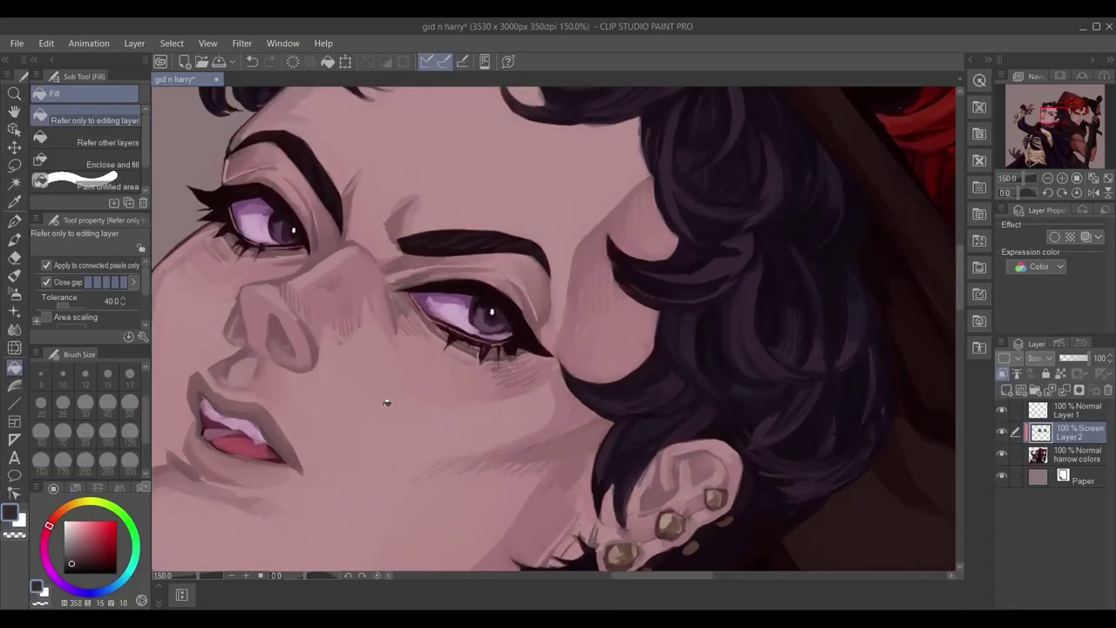
Create a Multiply layer above the Screen layer and paint a dark skull-nose shape on the dark-haired figure at brush size 17.
key(b)
key(ctrl+shift+n)
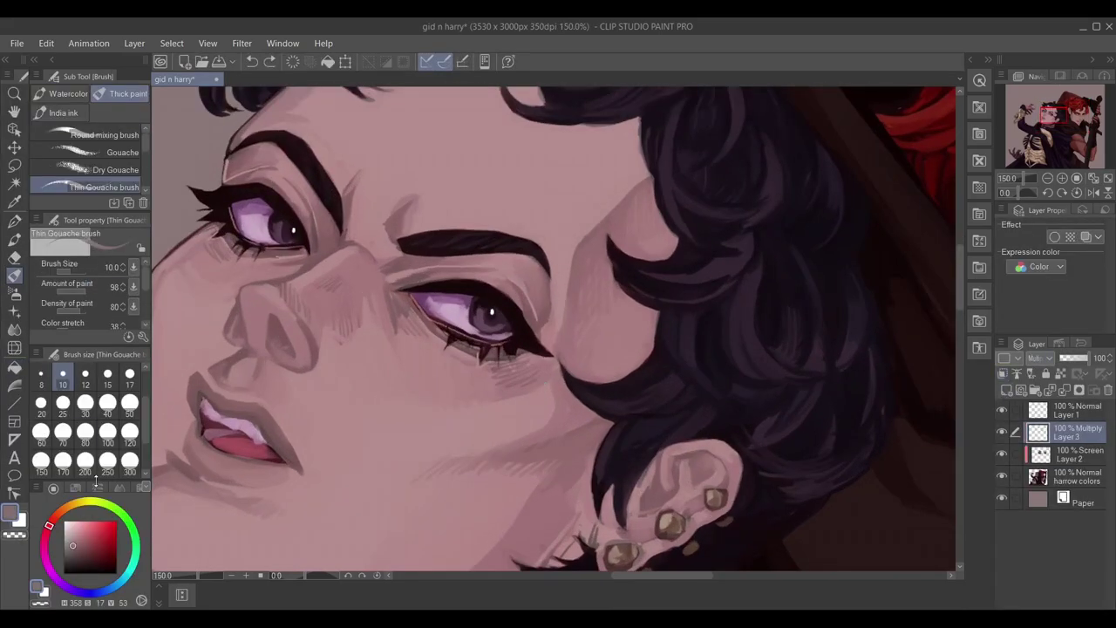
alt+click(539, 302)
click(84, 403)
mouse_move(272, 286)
mouse_down()
mouse_move(309, 271)
mouse_move(244, 320)
mouse_up()
key(bracketleft)
key(bracketleft)
key(bracketleft)
drag(315, 274, 305, 310)
mouse_move(318, 270)
mouse_down()
mouse_move(294, 348)
mouse_move(256, 329)
mouse_move(303, 327)
mouse_move(312, 282)
mouse_move(256, 284)
mouse_move(268, 306)
mouse_move(248, 336)
mouse_up()
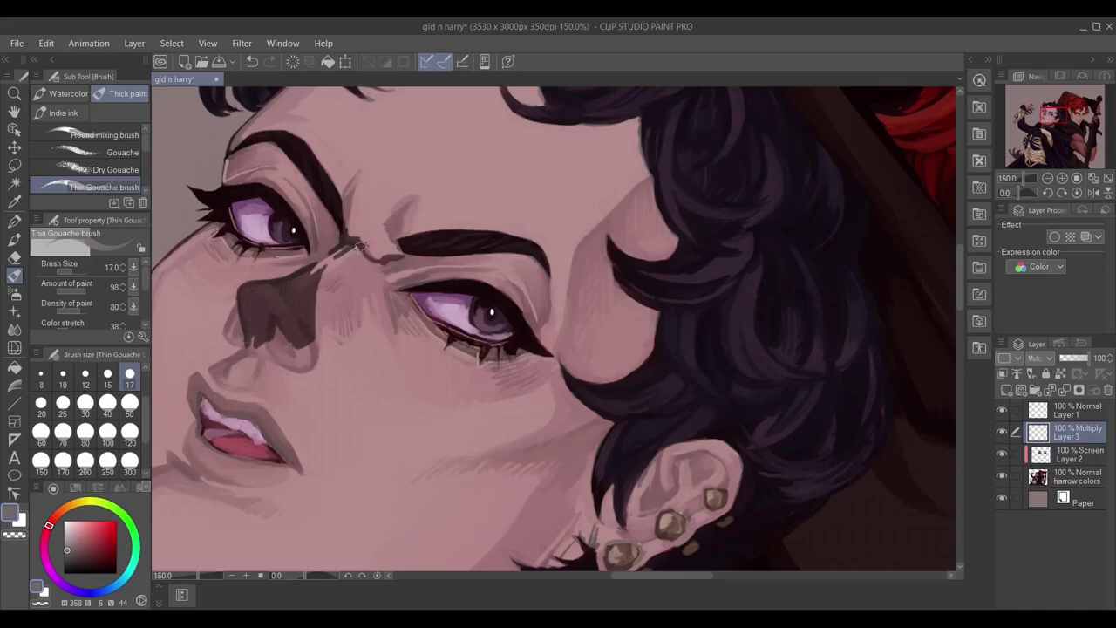
Outline and fill dark skull eye sockets around both of the dark-haired figure's eyes at brush size 17.
mouse_move(401, 225)
mouse_down()
mouse_move(385, 321)
mouse_move(471, 384)
mouse_move(548, 307)
mouse_up()
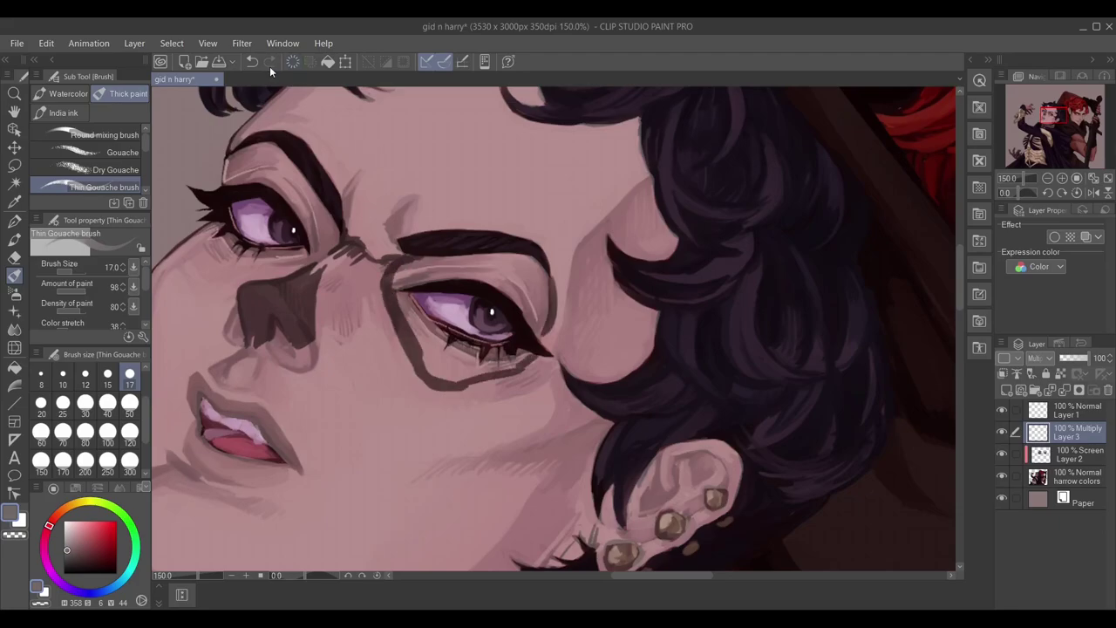
mouse_move(238, 155)
mouse_down()
mouse_move(228, 184)
mouse_move(264, 163)
mouse_move(262, 147)
mouse_move(333, 248)
mouse_up()
mouse_move(397, 266)
mouse_down()
mouse_move(525, 301)
mouse_move(397, 288)
mouse_move(410, 344)
mouse_move(476, 375)
mouse_move(526, 361)
mouse_up()
mouse_move(324, 248)
mouse_down()
mouse_move(209, 255)
mouse_move(341, 256)
mouse_up()
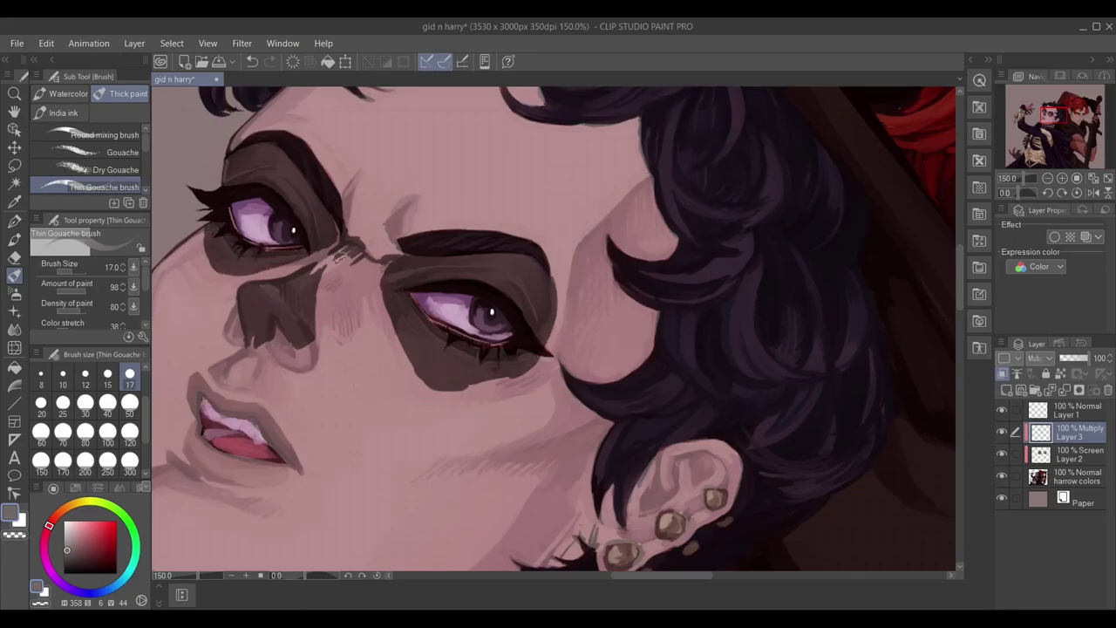
drag(551, 321, 458, 391)
mouse_move(308, 335)
mouse_down()
mouse_move(482, 357)
mouse_move(477, 379)
mouse_up()
scroll(416, 345, down, 3)
scroll(537, 316, up, 3)
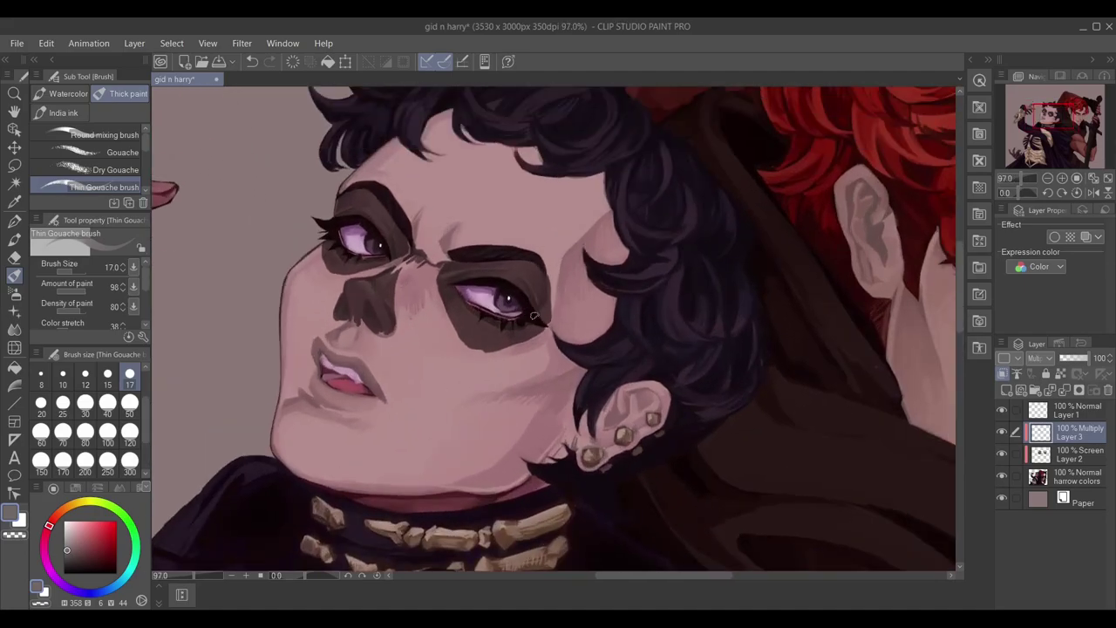
Draw the skull contour lines across the dark-haired figure's temple, cheekbone, mouth corners and jaw at brush size 17.
mouse_move(684, 179)
mouse_down()
mouse_move(628, 240)
mouse_move(620, 353)
mouse_move(523, 394)
mouse_move(421, 384)
mouse_up()
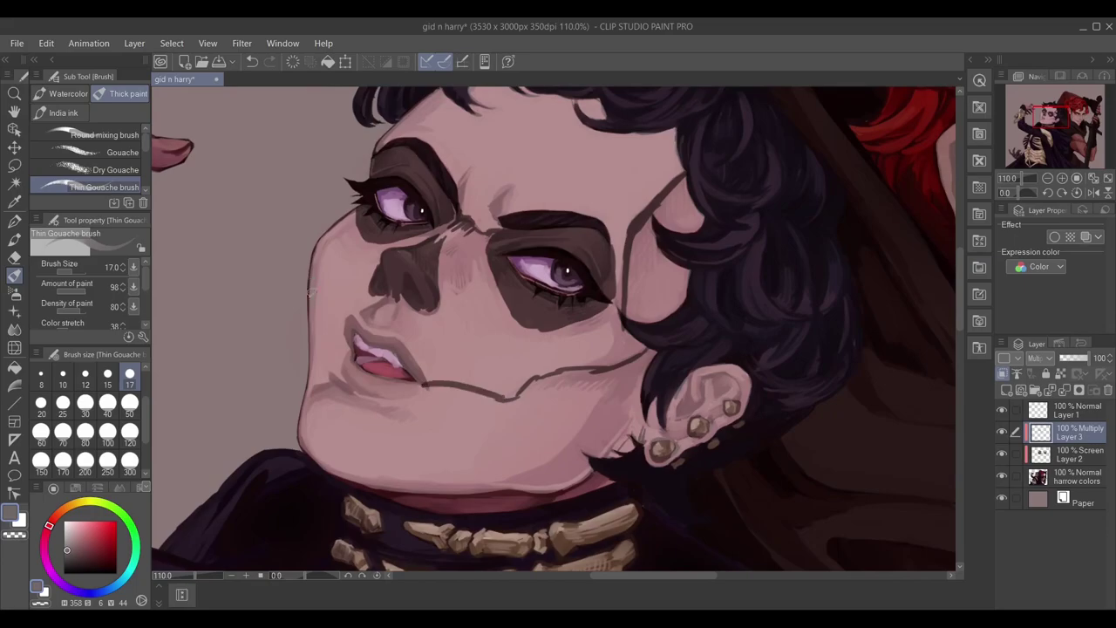
drag(594, 374, 518, 395)
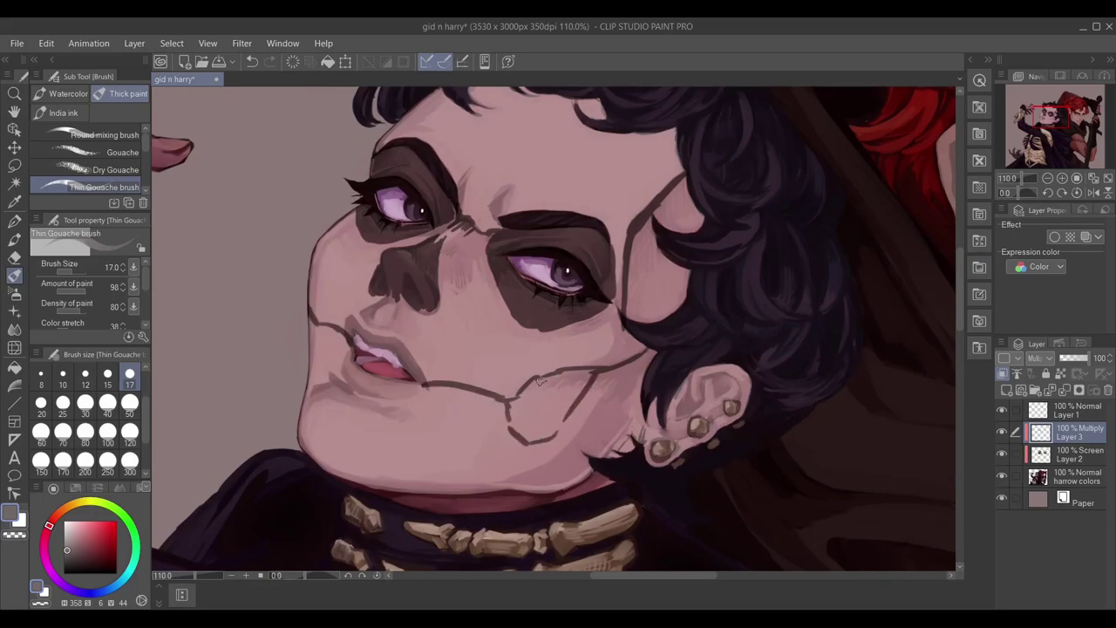
mouse_move(627, 363)
mouse_down()
mouse_move(509, 393)
mouse_move(551, 431)
mouse_move(557, 422)
mouse_move(529, 419)
mouse_move(593, 375)
mouse_up()
drag(311, 284, 316, 327)
mouse_move(641, 400)
mouse_down()
mouse_move(615, 454)
mouse_move(661, 440)
mouse_move(667, 449)
mouse_move(677, 413)
mouse_move(721, 403)
mouse_up()
key(ctrl+z)
Fill the dark-haired figure's jaw underside, cheek hollow, temple and ear with dark face paint, enlarging the brush to size 25.
mouse_move(613, 450)
mouse_down()
mouse_move(632, 409)
mouse_move(538, 492)
mouse_move(512, 490)
mouse_up()
mouse_move(567, 368)
mouse_down()
mouse_move(516, 382)
mouse_move(493, 412)
mouse_up()
drag(465, 264, 358, 306)
key(bracketright)
key(bracketright)
mouse_move(536, 287)
mouse_down()
mouse_move(532, 340)
mouse_move(547, 359)
mouse_up()
mouse_move(567, 253)
mouse_down()
mouse_move(593, 260)
mouse_move(552, 297)
mouse_move(539, 256)
mouse_move(560, 225)
mouse_move(514, 270)
mouse_move(533, 358)
mouse_up()
key(e)
click(16, 278)
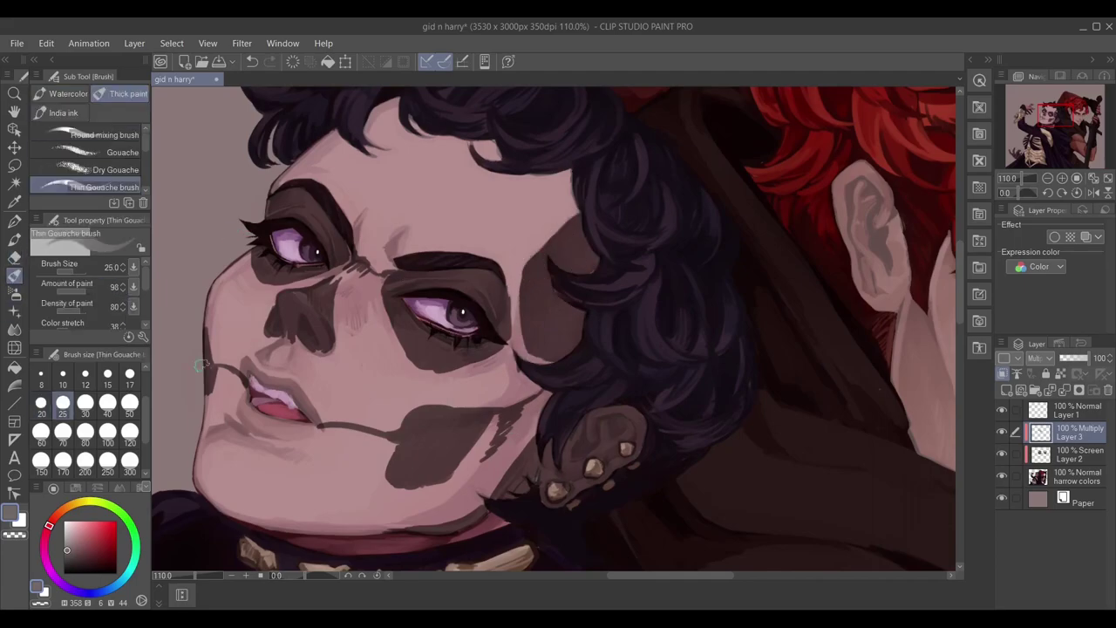
Darken the dark-haired figure's lip line at brush size 20 and draw skull-tooth lines around the mouth at size 10.
key(bracketleft)
drag(244, 371, 299, 406)
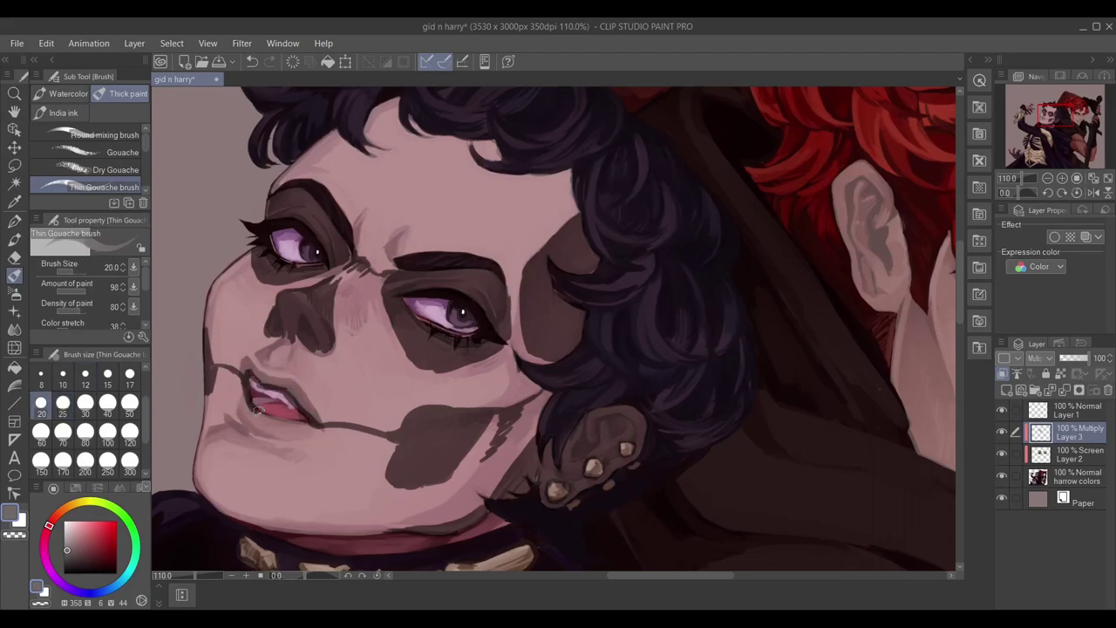
key(bracketleft)
key(bracketleft)
key(bracketleft)
key(bracketleft)
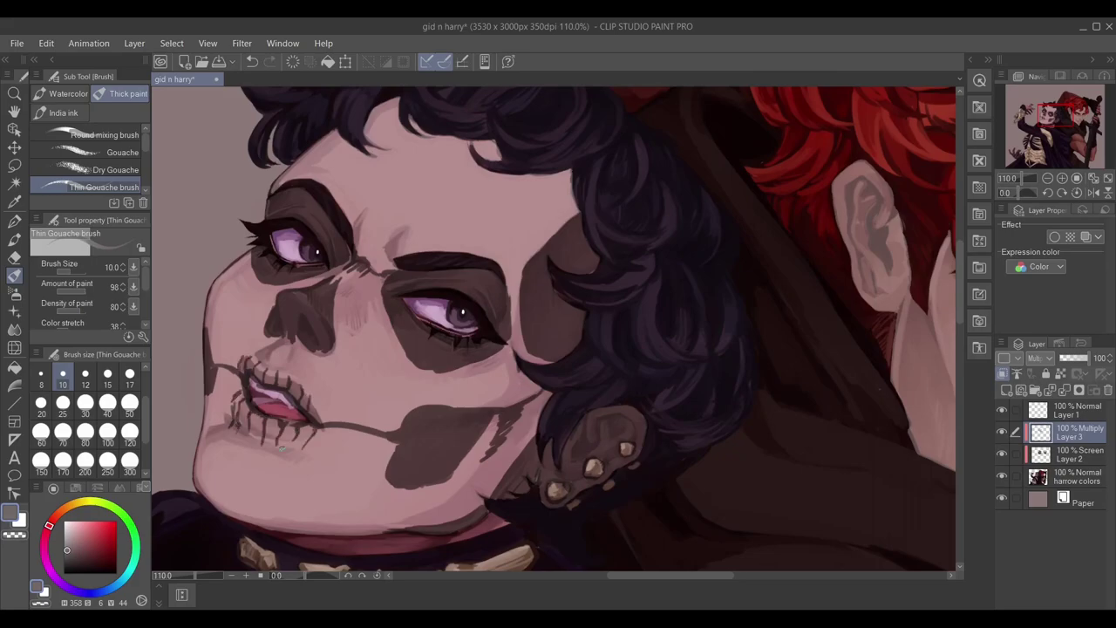
Clean up the edges of the dark nose and mouth face paint with the Hard eraser at size 15.
key(e)
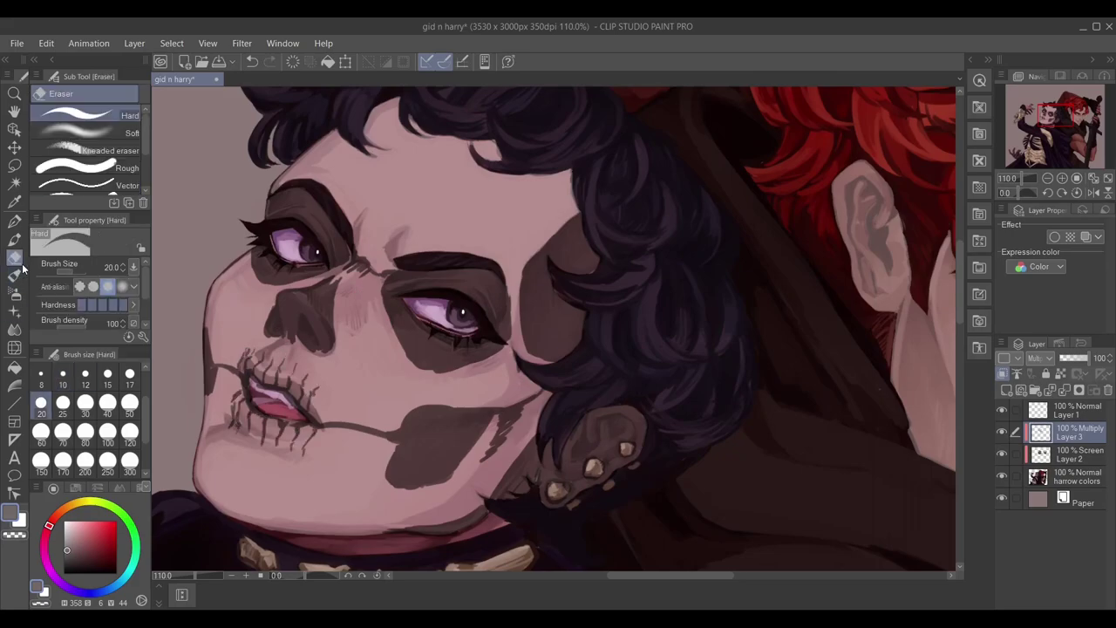
scroll(247, 349, up, 3)
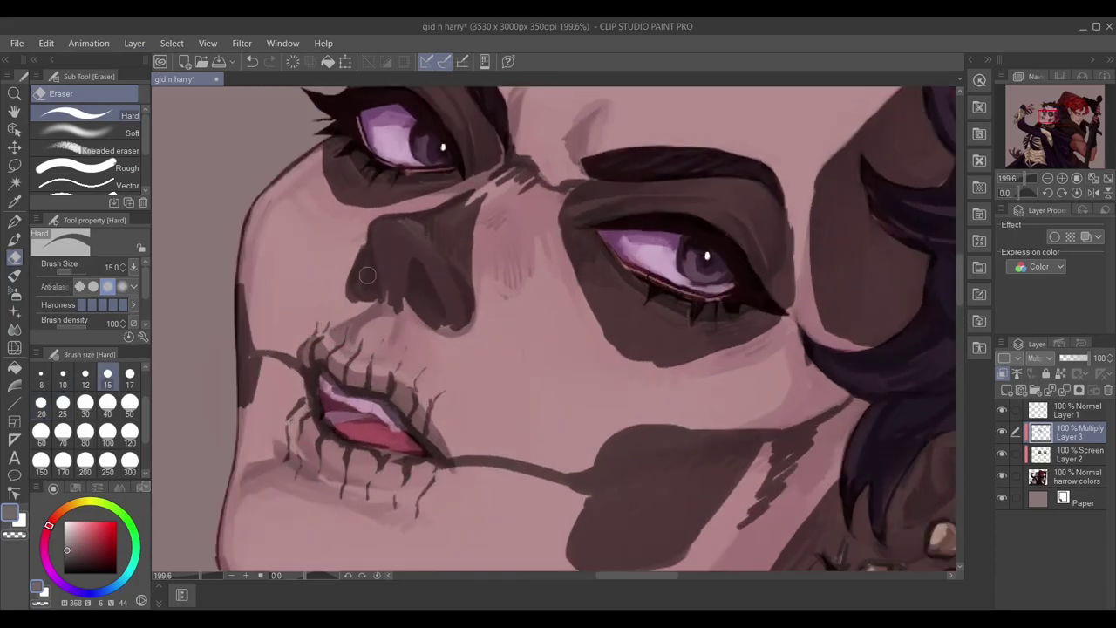
scroll(366, 348, down, 3)
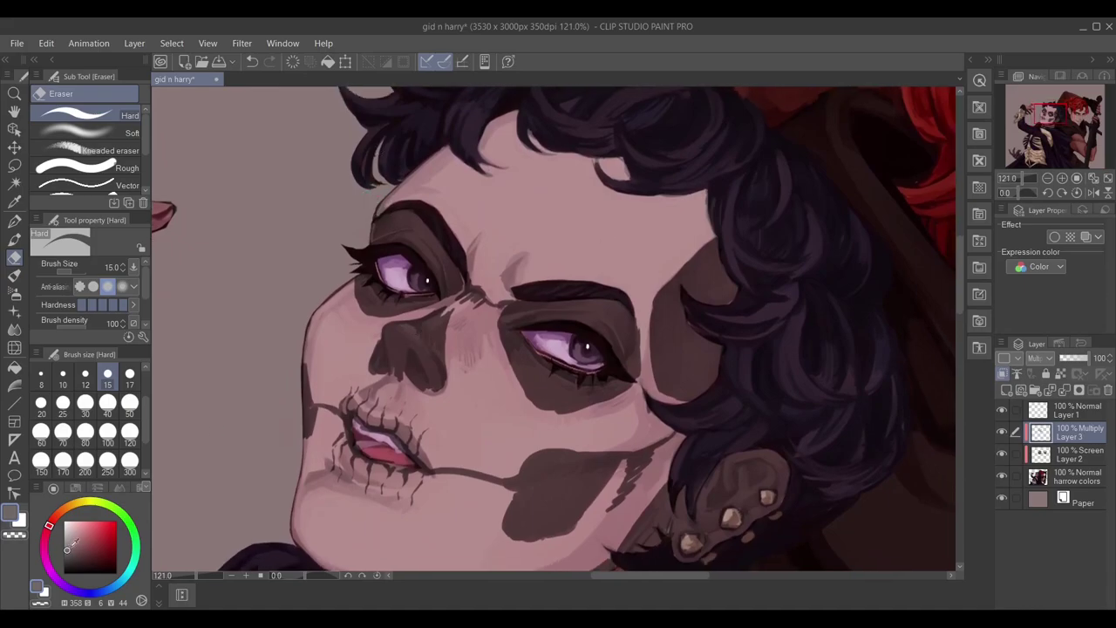
Darken the dark-haired figure's eye-socket face paint with the Thin Gouache brush at size 40 on the transparency-locked Multiply layer.
click(63, 559)
key(b)
click(83, 288)
click(107, 402)
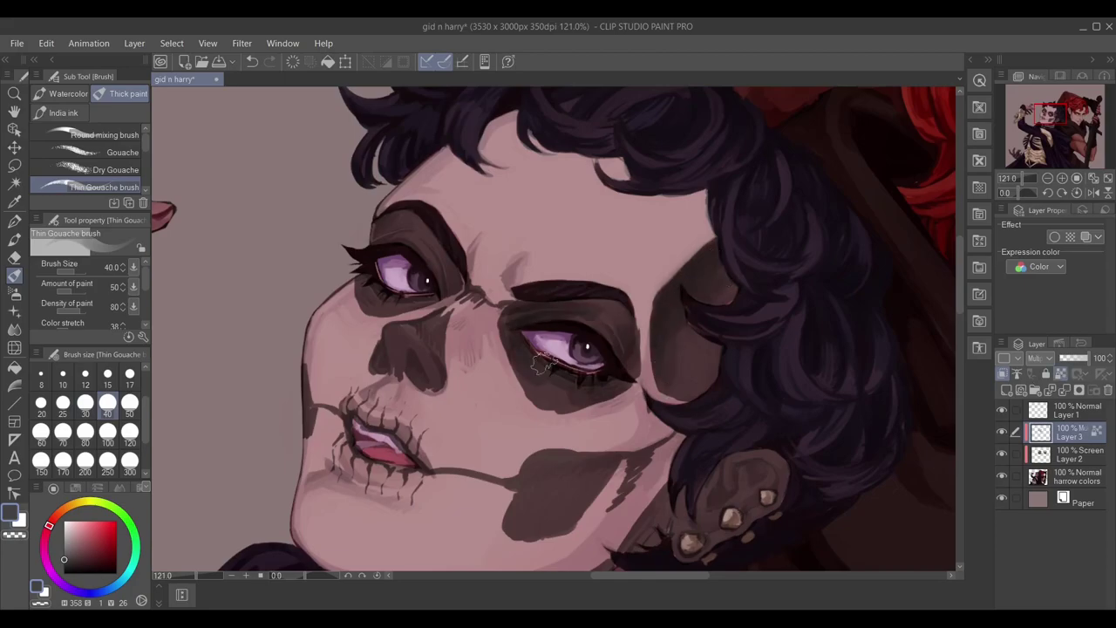
alt+click(436, 262)
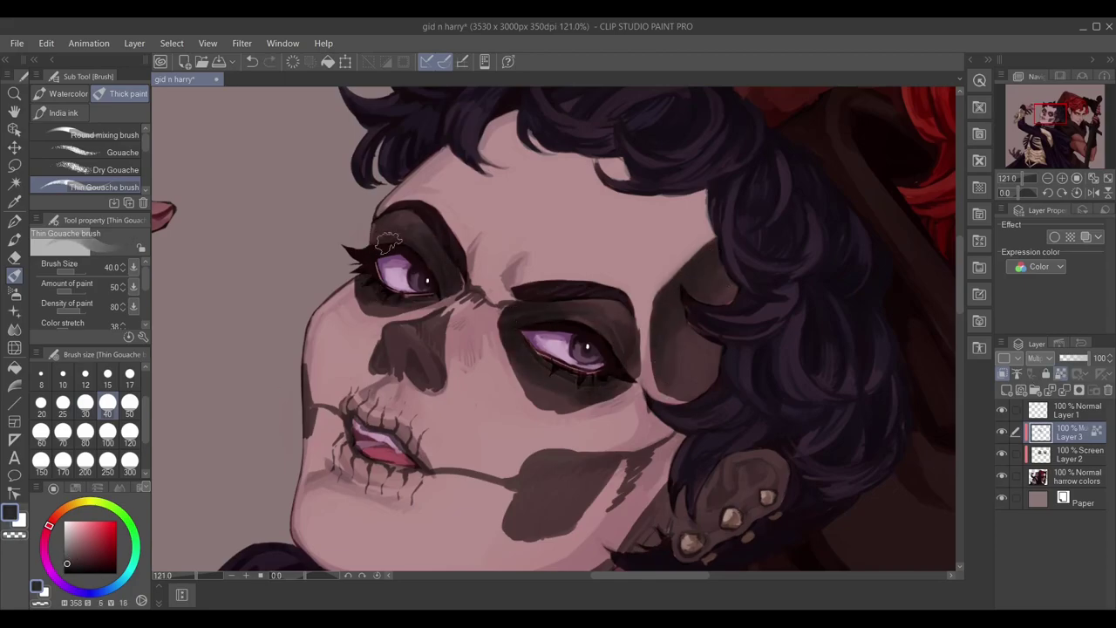
drag(629, 480, 635, 340)
Deepen the dark-haired figure's nose, temple and cheek-hollow face paint with the brush at size 120.
mouse_move(309, 272)
mouse_down()
mouse_move(202, 344)
mouse_move(214, 325)
mouse_up()
key(bracketright)
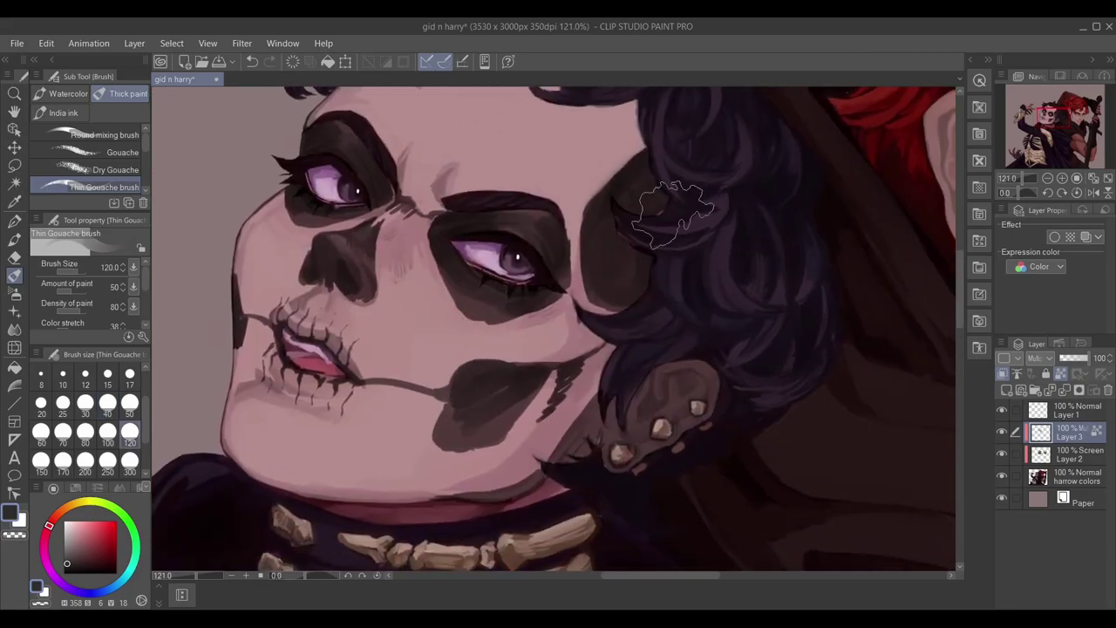
alt+click(353, 325)
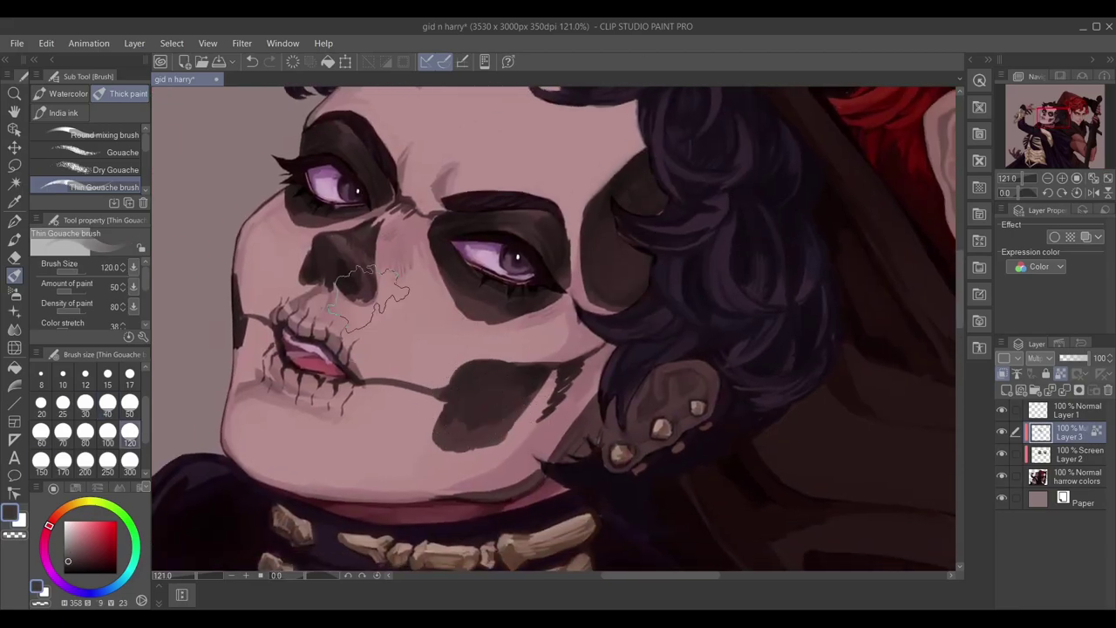
Tint the dark-haired figure's nose bridge and cheeks with dark red on the Screen layer at brush size 30.
drag(353, 325, 356, 370)
key(alt+bracketleft)
key(bracketleft)
key(bracketleft)
key(bracketleft)
key(bracketleft)
key(bracketleft)
key(bracketleft)
key(bracketleft)
alt+click(430, 321)
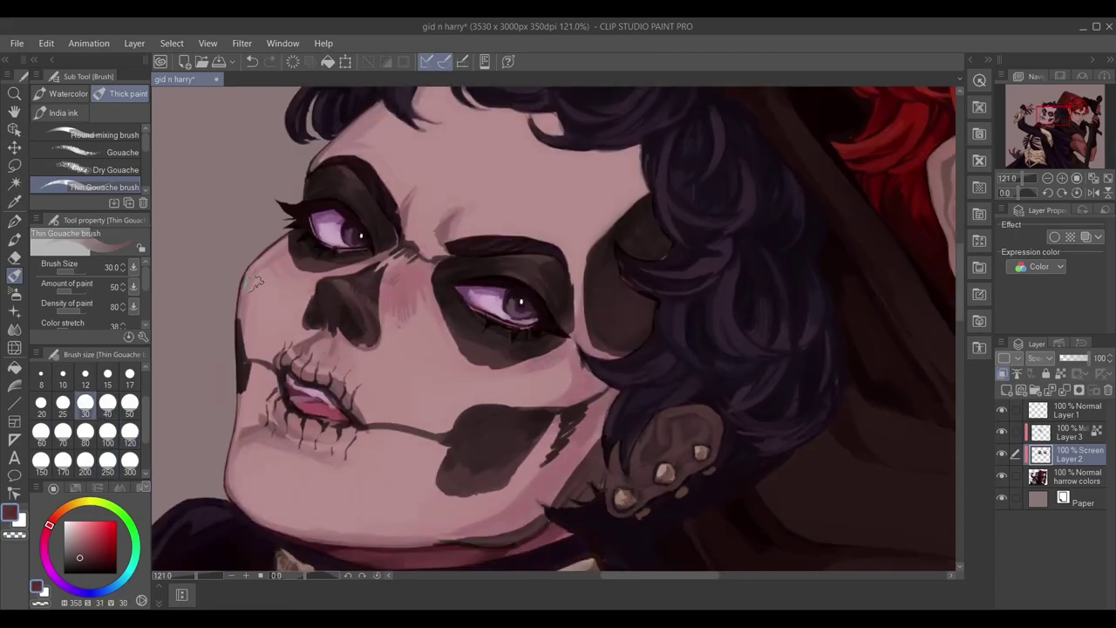
drag(590, 290, 488, 348)
Draw thin dark crease lines on the dark-haired figure's cheeks and brow on the Multiply layer at size 10, trimming them with the eraser.
key(alt+bracketright)
key(ctrl+plus)
click(63, 377)
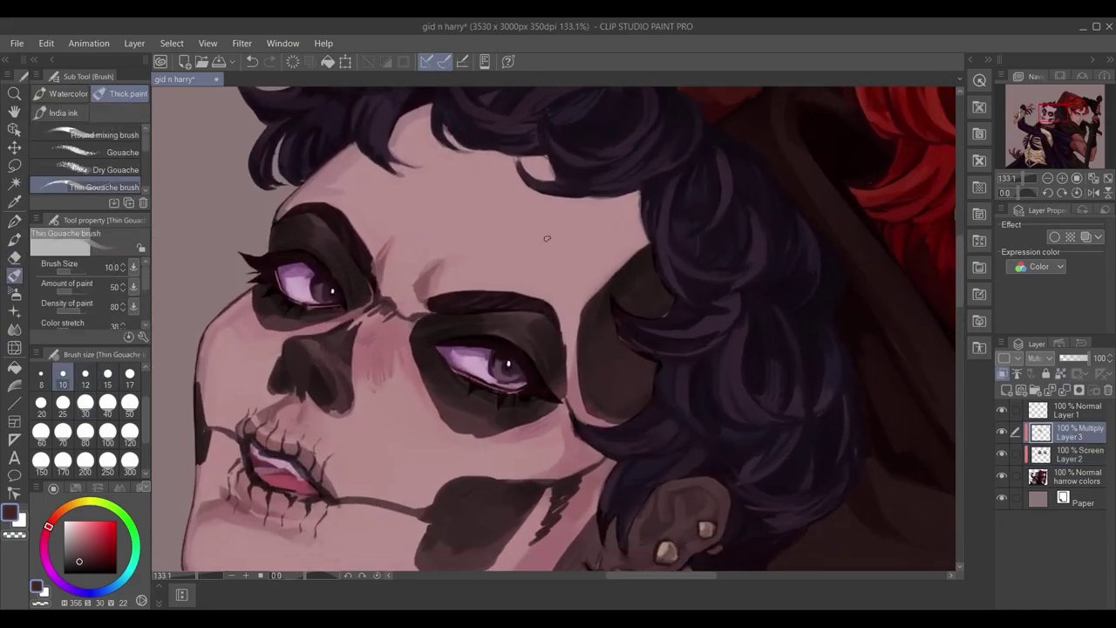
drag(425, 471, 445, 484)
drag(223, 394, 250, 372)
drag(566, 296, 587, 251)
click(14, 259)
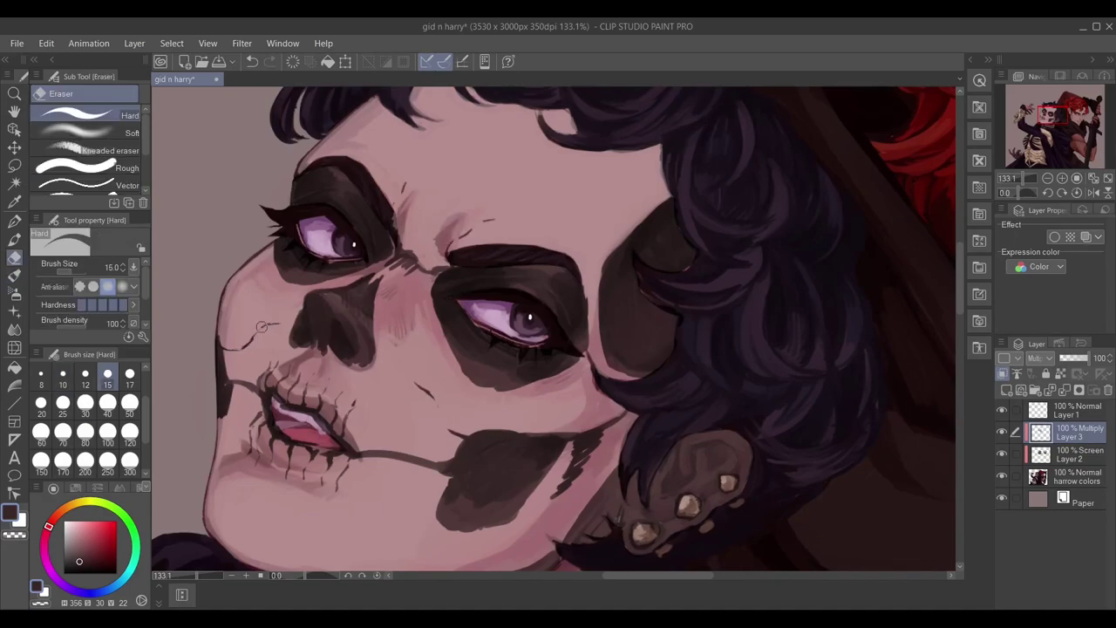
scroll(442, 251, down, 1)
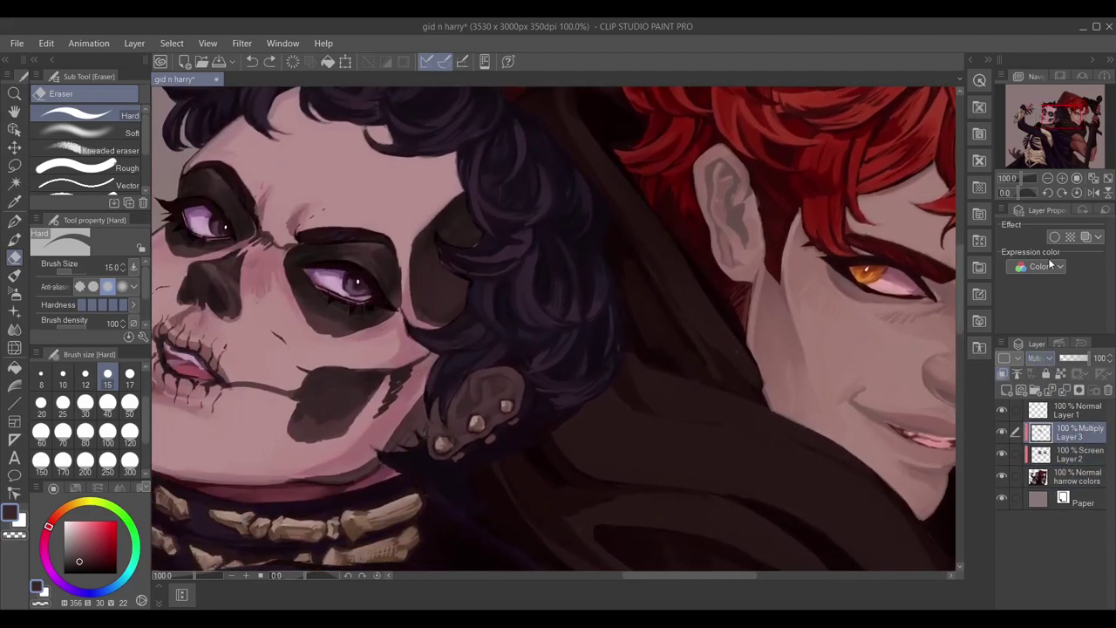
Block in dark face paint around both of the redhead's eyes with the Thin Gouache brush at size 25.
drag(1051, 120, 1077, 118)
scroll(436, 253, up, 4)
key(b)
mouse_move(436, 253)
mouse_down()
mouse_move(386, 282)
mouse_move(471, 340)
mouse_up()
mouse_move(619, 306)
mouse_down()
mouse_move(689, 345)
mouse_move(655, 367)
mouse_move(697, 280)
mouse_up()
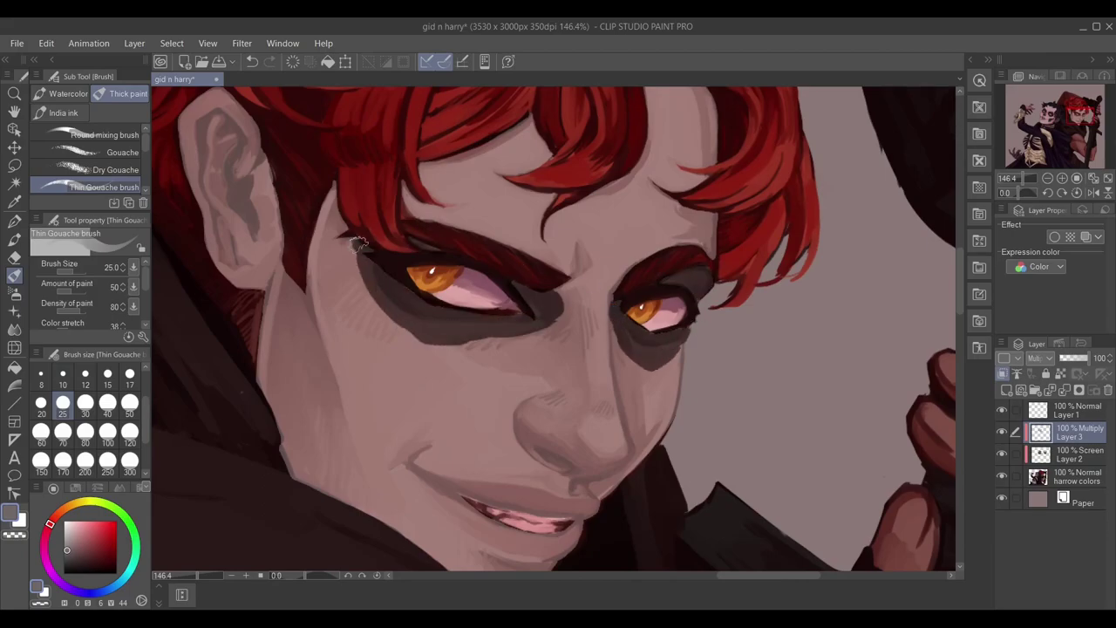
drag(362, 249, 419, 275)
Fill the redhead's ear and cheek hollow with dark face paint at brush size 25.
mouse_move(288, 183)
mouse_down()
mouse_move(318, 296)
mouse_move(355, 322)
mouse_up()
mouse_move(288, 144)
mouse_down()
mouse_move(311, 154)
mouse_move(366, 253)
mouse_move(323, 153)
mouse_up()
drag(375, 314, 423, 375)
drag(523, 418, 480, 236)
mouse_move(397, 236)
mouse_down()
mouse_move(410, 310)
mouse_move(440, 332)
mouse_up()
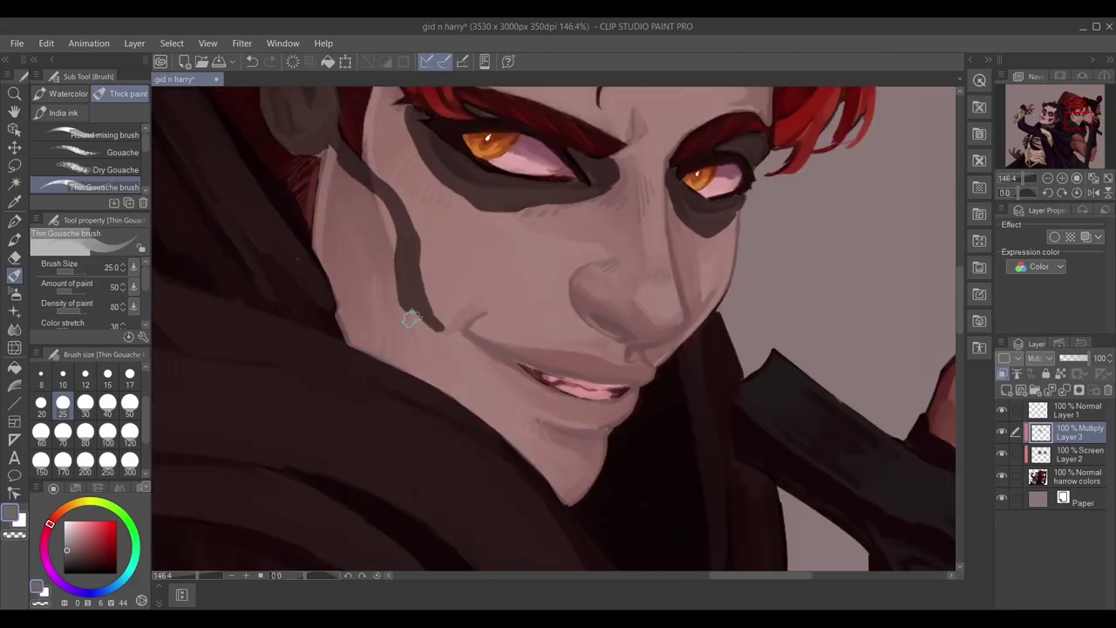
mouse_move(384, 178)
mouse_down()
mouse_move(442, 310)
mouse_move(373, 209)
mouse_move(412, 316)
mouse_move(463, 344)
mouse_move(386, 303)
mouse_move(468, 298)
mouse_move(437, 266)
mouse_up()
Paint the redhead's dark skull nose shape and extend the mouth line toward the cheek at size 25.
mouse_move(661, 248)
mouse_down()
mouse_move(676, 331)
mouse_move(650, 227)
mouse_move(626, 300)
mouse_up()
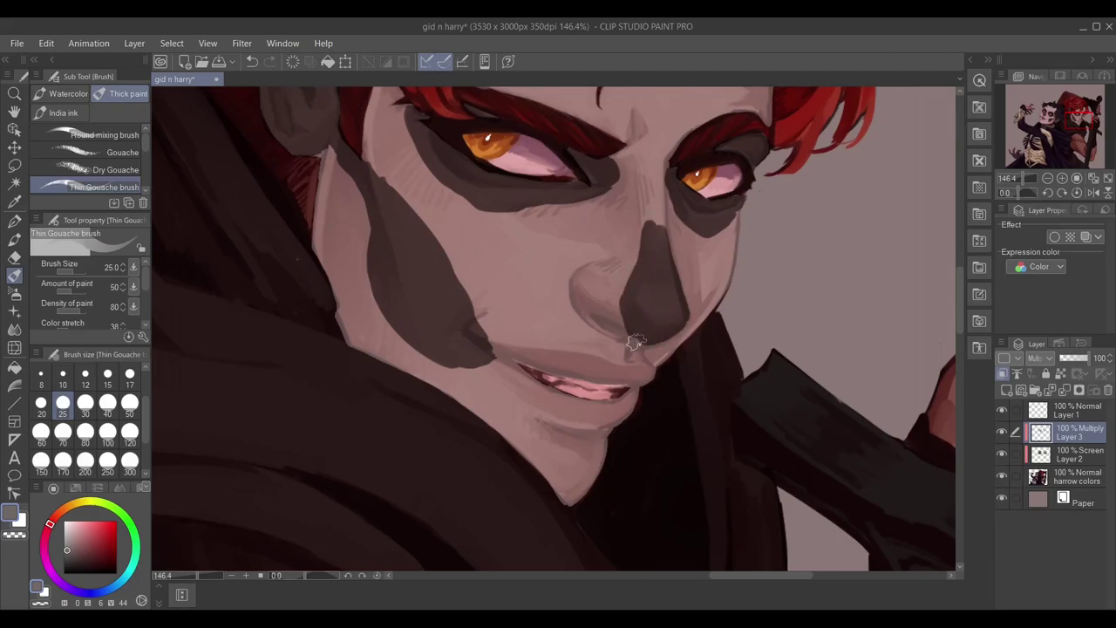
mouse_move(650, 220)
mouse_down()
mouse_move(523, 366)
mouse_move(637, 402)
mouse_up()
drag(611, 349, 550, 345)
mouse_move(584, 249)
mouse_down()
mouse_move(569, 323)
mouse_move(553, 228)
mouse_up()
drag(541, 278, 580, 345)
drag(662, 244, 593, 366)
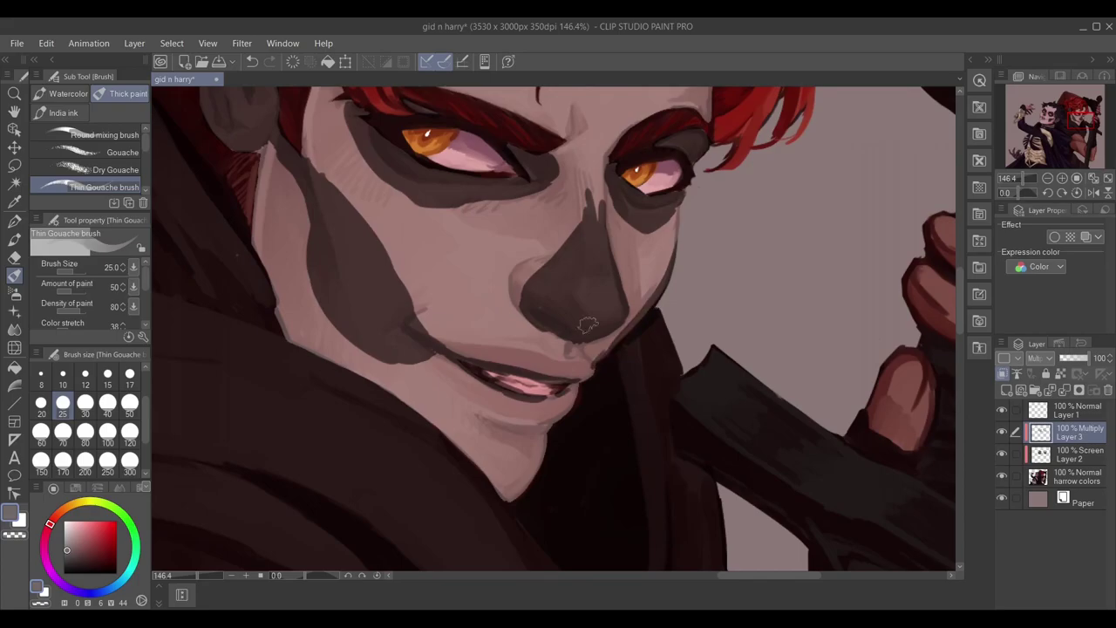
Draw vertical skull-tooth lines across the redhead's upper and lower lips at brush size 10.
drag(353, 203, 332, 225)
click(63, 373)
drag(438, 342, 422, 413)
drag(468, 348, 465, 385)
drag(461, 408, 447, 433)
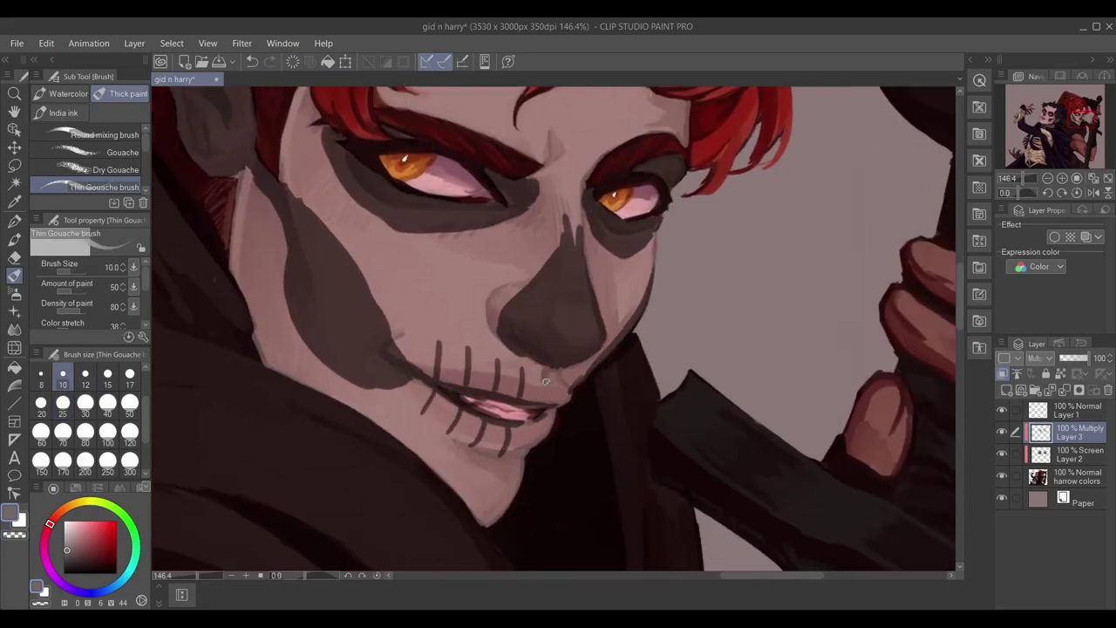
Clean up the edges of the redhead's nose, cheek and mouth face paint with the Hard eraser at size 15.
scroll(555, 408, down, 1)
key(e)
drag(436, 253, 383, 341)
drag(287, 152, 318, 253)
mouse_move(323, 235)
mouse_down()
mouse_move(420, 354)
mouse_move(523, 366)
mouse_up()
scroll(419, 355, down, 2)
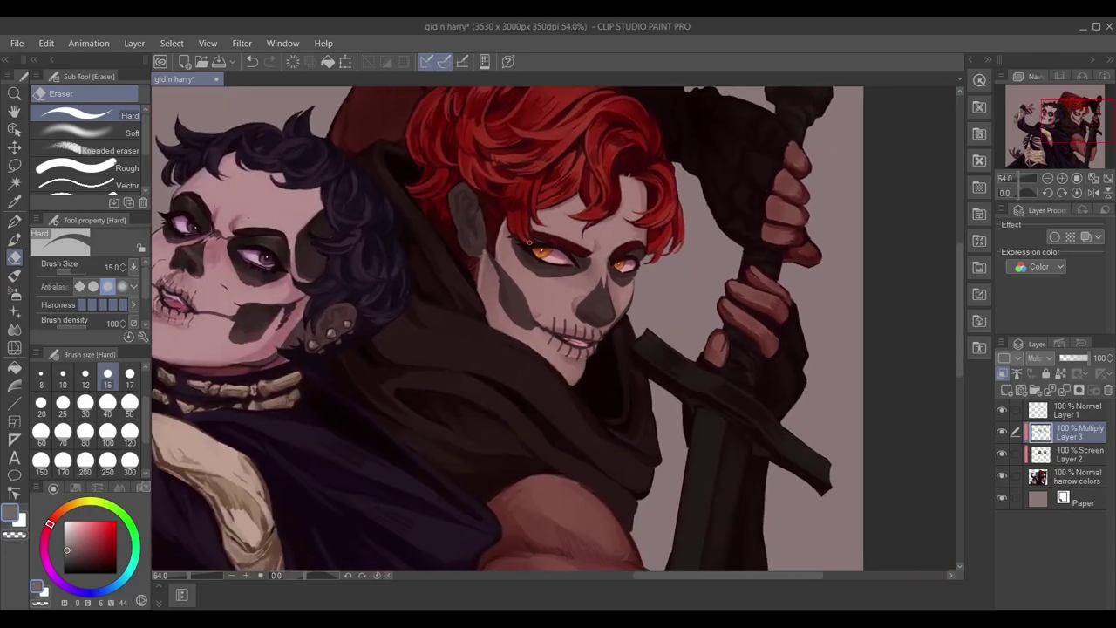
Darken the redhead's ear, eye-socket and nose face paint at brush size 40 with the Multiply layer's transparent pixels locked.
scroll(523, 366, up, 2)
key(b)
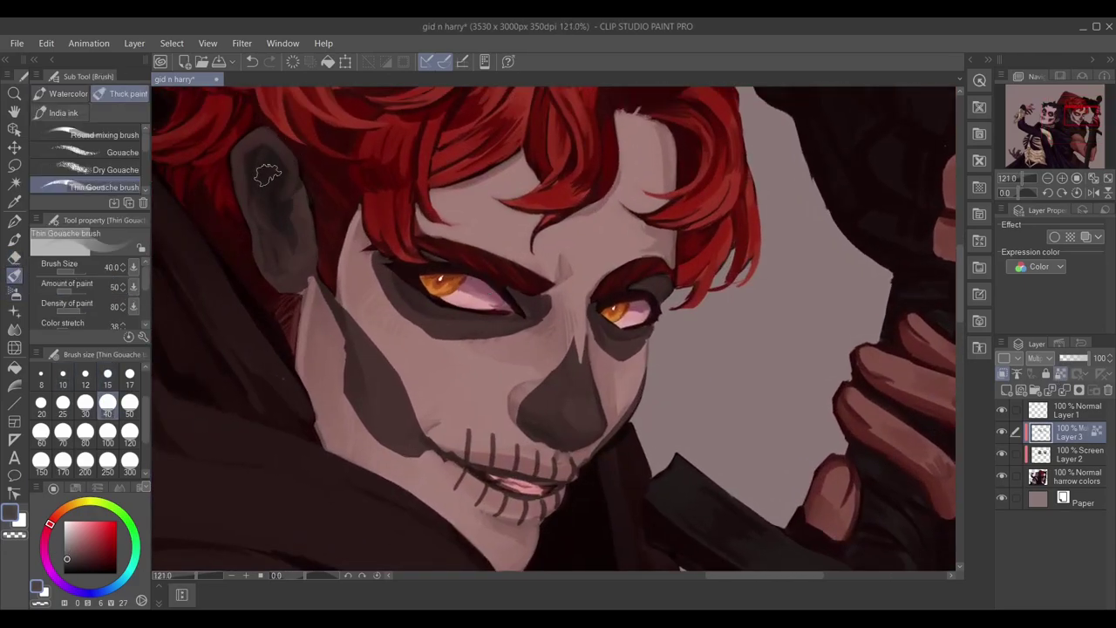
click(67, 560)
drag(383, 270, 441, 327)
drag(480, 319, 632, 349)
drag(532, 410, 597, 449)
drag(524, 388, 598, 445)
mouse_move(580, 344)
mouse_down()
mouse_move(571, 399)
mouse_move(554, 377)
mouse_up()
drag(384, 305, 349, 401)
Deepen the redhead's cheek-hollow face paint with a darker color at brush size 120.
click(84, 432)
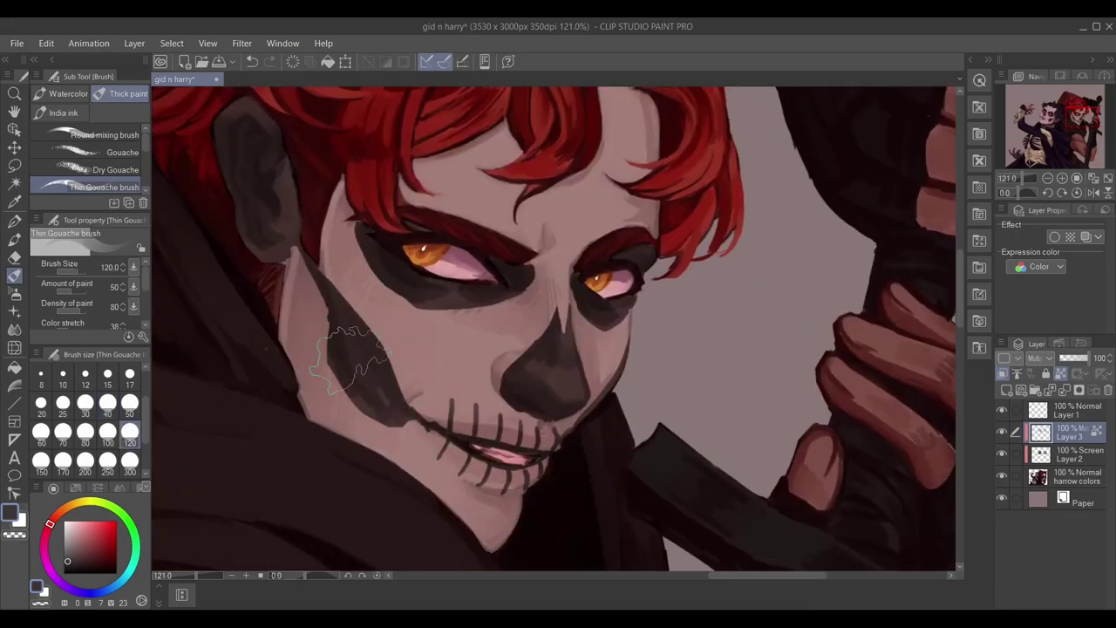
click(67, 566)
drag(335, 314, 361, 405)
Tint the redhead's temple, jaw and nose bridge with dark red-brown on the Screen layer at brush sizes 30 to 40.
scroll(607, 428, down, 5)
scroll(585, 357, up, 4)
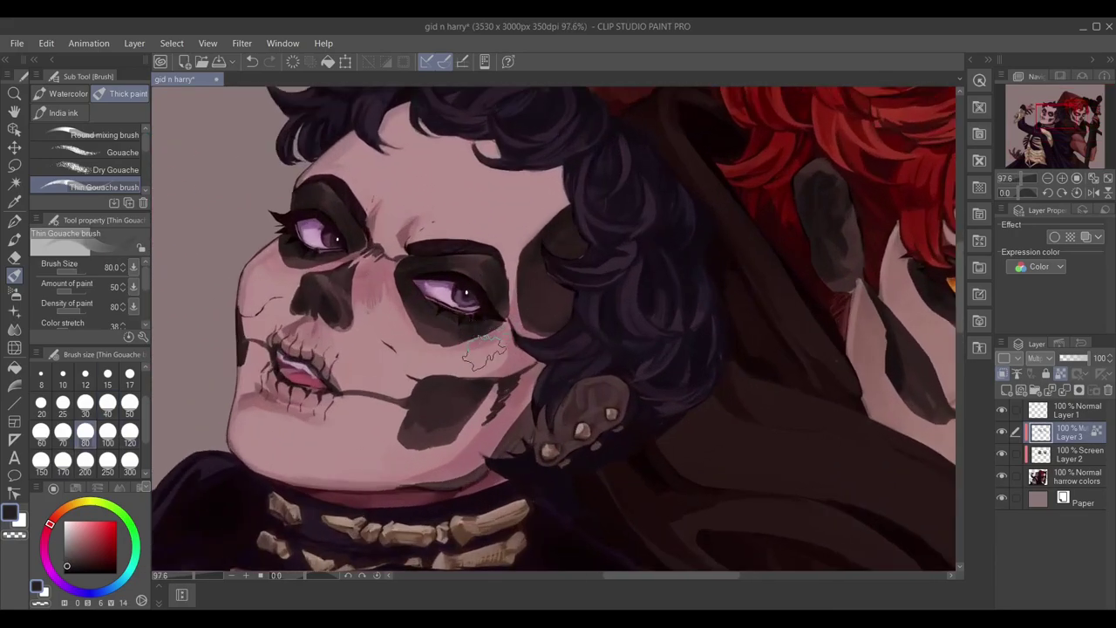
drag(760, 311, 297, 349)
click(1072, 455)
click(85, 403)
alt+click(449, 274)
mouse_move(454, 244)
mouse_down()
mouse_move(414, 349)
mouse_move(426, 396)
mouse_up()
key(])
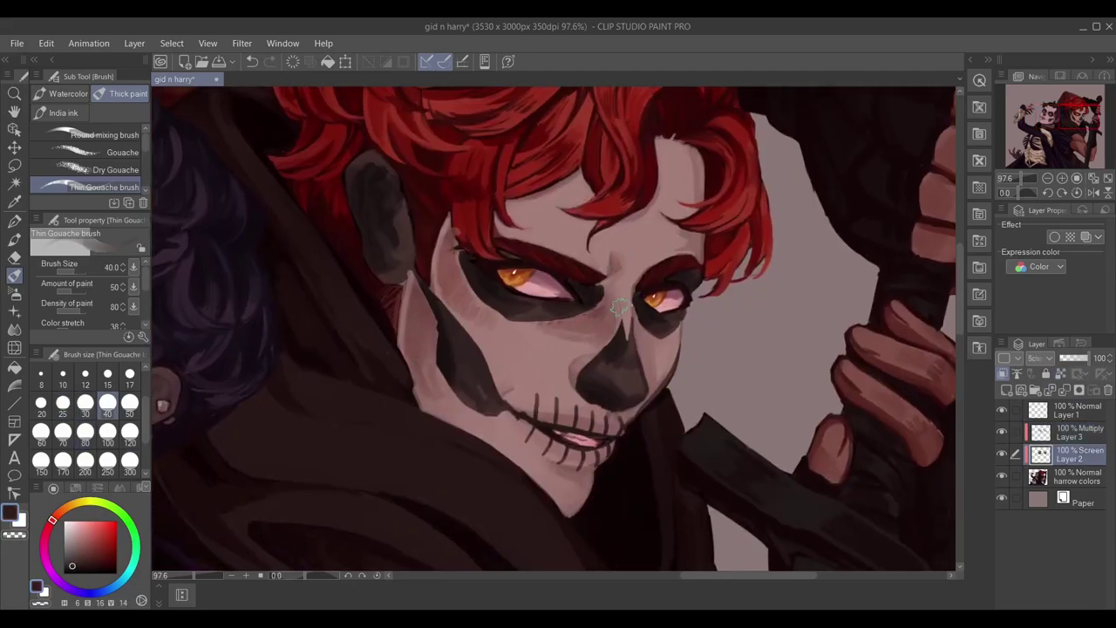
drag(589, 466, 560, 506)
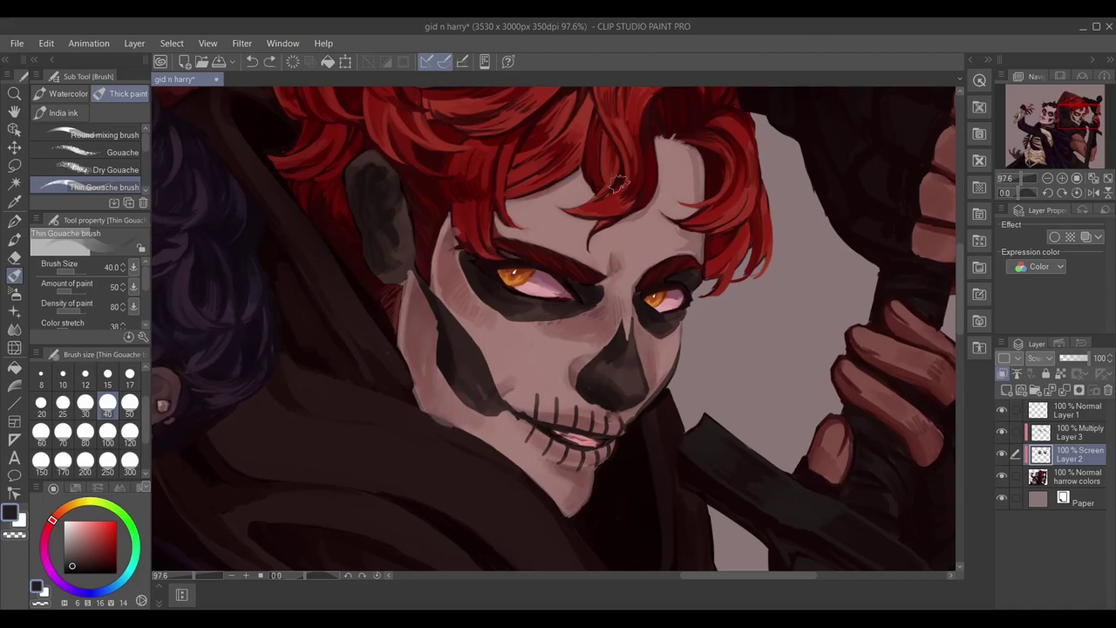
scroll(618, 182, down, 2)
ctrl+shift+click(536, 370)
alt+click(535, 370)
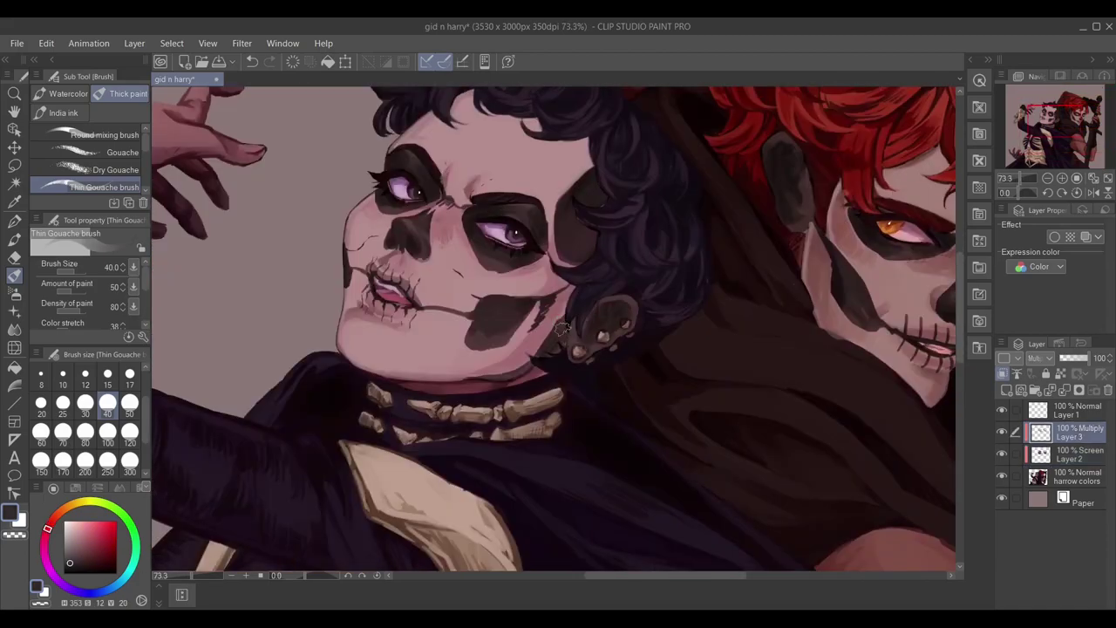
drag(614, 331, 275, 349)
scroll(558, 332, up, 2)
key(e)
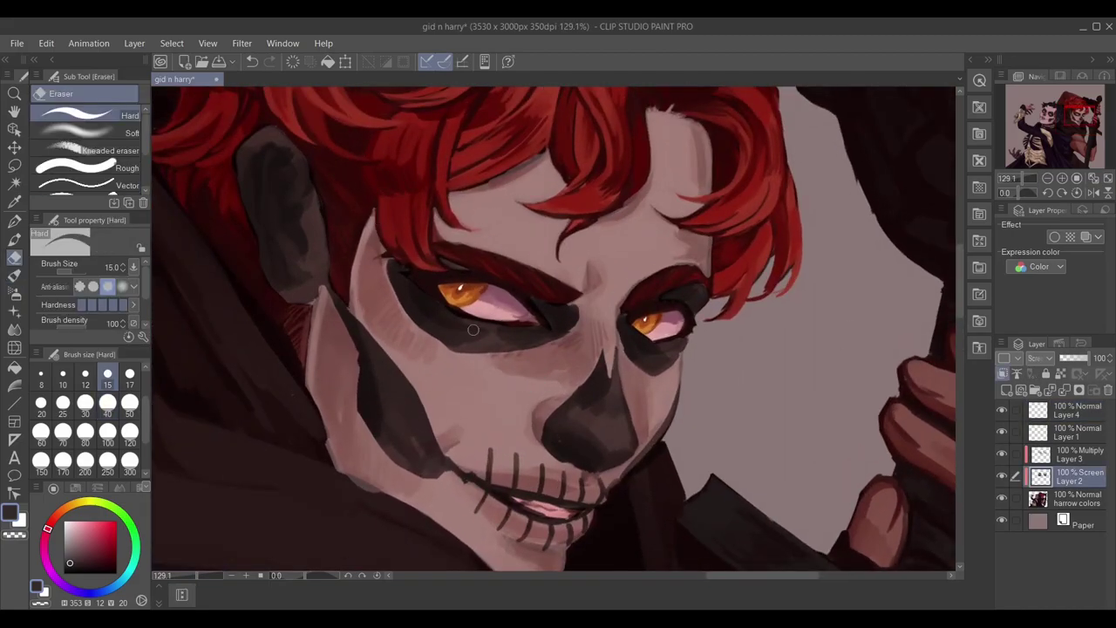
scroll(580, 535, up, 1)
Draw two black straight lines for the arms of the redhead's glasses on Layer 4 at size 10.
click(1078, 410)
drag(432, 232, 405, 261)
key(u)
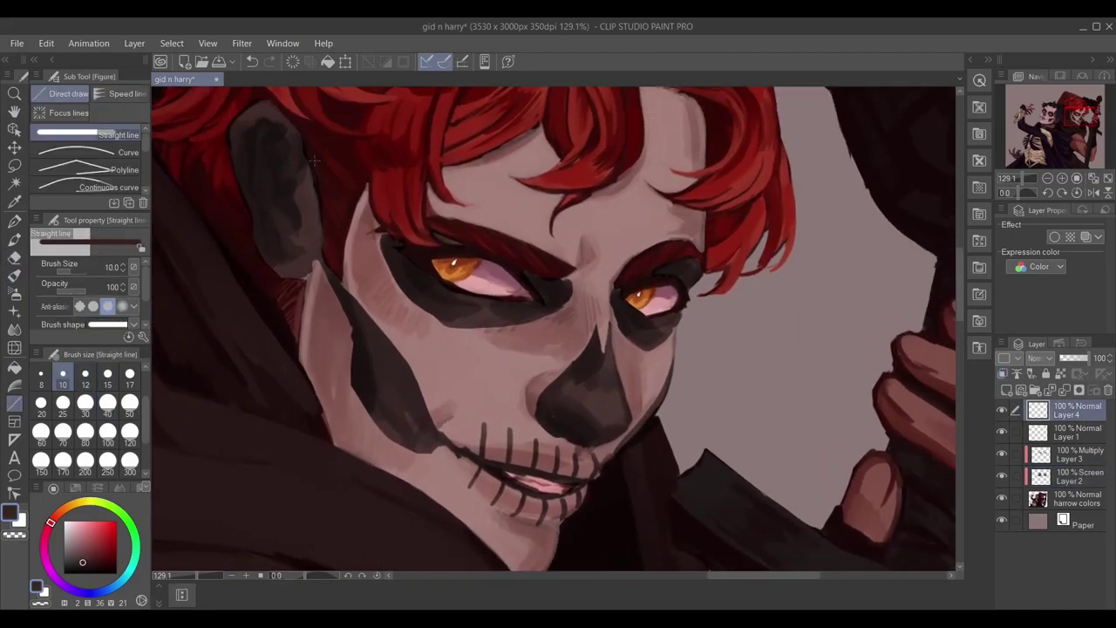
key(ctrl+z)
click(82, 564)
drag(307, 157, 388, 232)
drag(685, 300, 713, 328)
Outline the lens frame around the redhead's nearer eye in black with the Real G-Pen at size 10.
key(p)
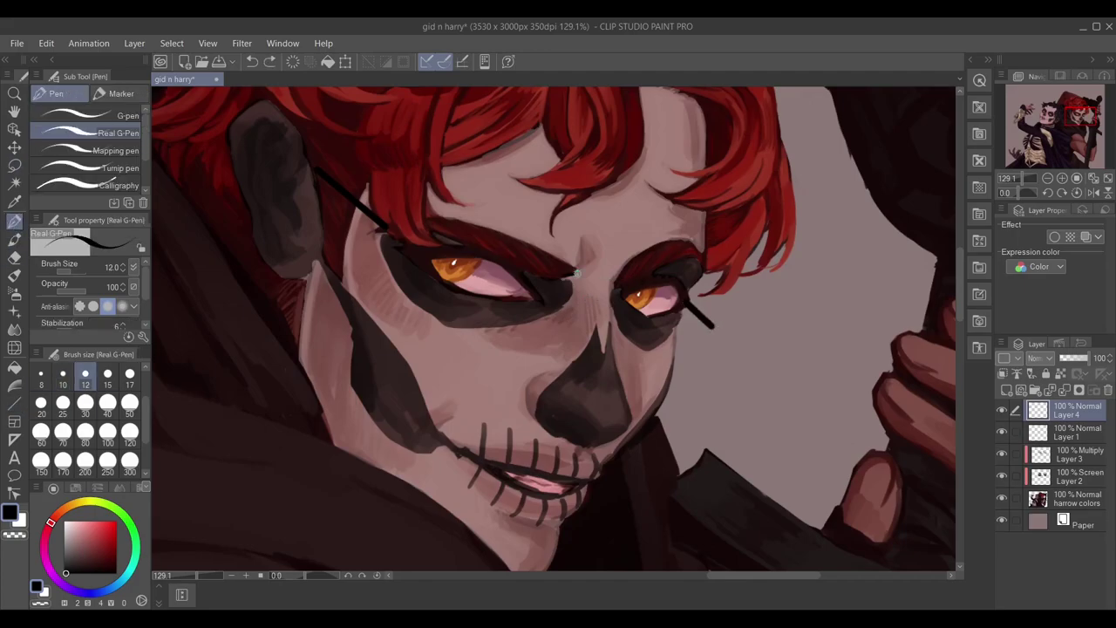
key(bracketleft)
drag(560, 282, 630, 279)
mouse_move(409, 249)
mouse_down()
mouse_move(548, 278)
mouse_move(432, 358)
mouse_move(406, 262)
mouse_move(446, 231)
mouse_move(403, 238)
mouse_up()
key(e)
Copy the lassoed lens frame to a new layer, move it over the farther eye and flip it horizontally.
key(m)
key(ctrl+c)
key(ctrl+v)
key(ctrl+t)
drag(485, 297, 659, 324)
click(75, 269)
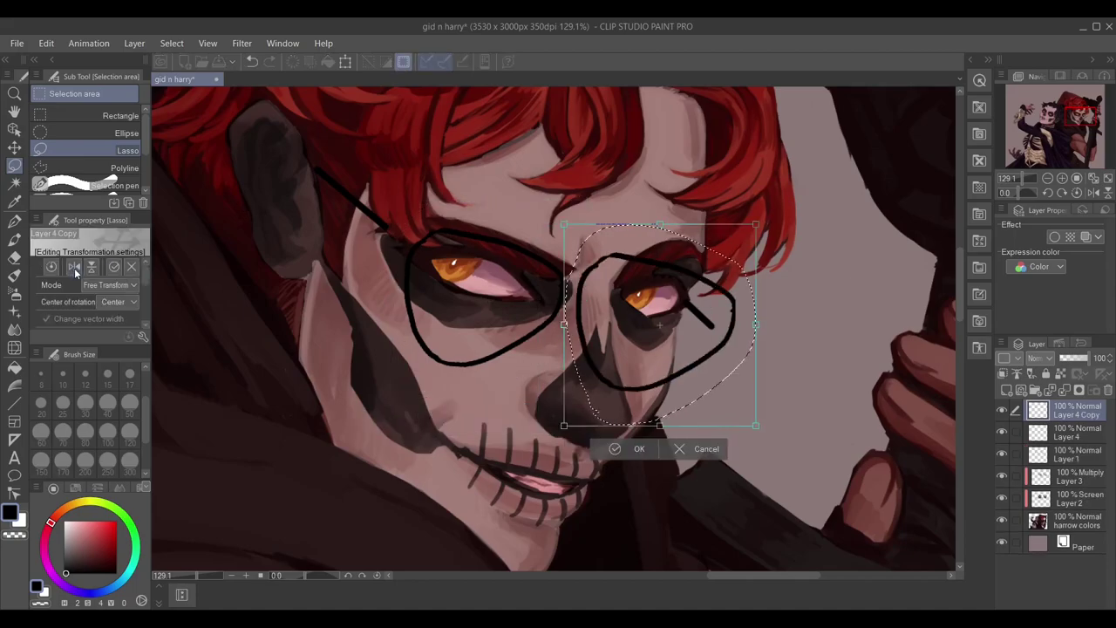
Distort the copied lens frame with Free Transform into a narrower shape fitting the farther eye's perspective.
drag(755, 425, 689, 462)
drag(563, 226, 628, 189)
drag(756, 225, 750, 286)
drag(689, 463, 654, 451)
drag(628, 189, 647, 193)
drag(755, 292, 751, 290)
drag(647, 192, 650, 191)
drag(570, 381, 577, 382)
drag(654, 452, 654, 459)
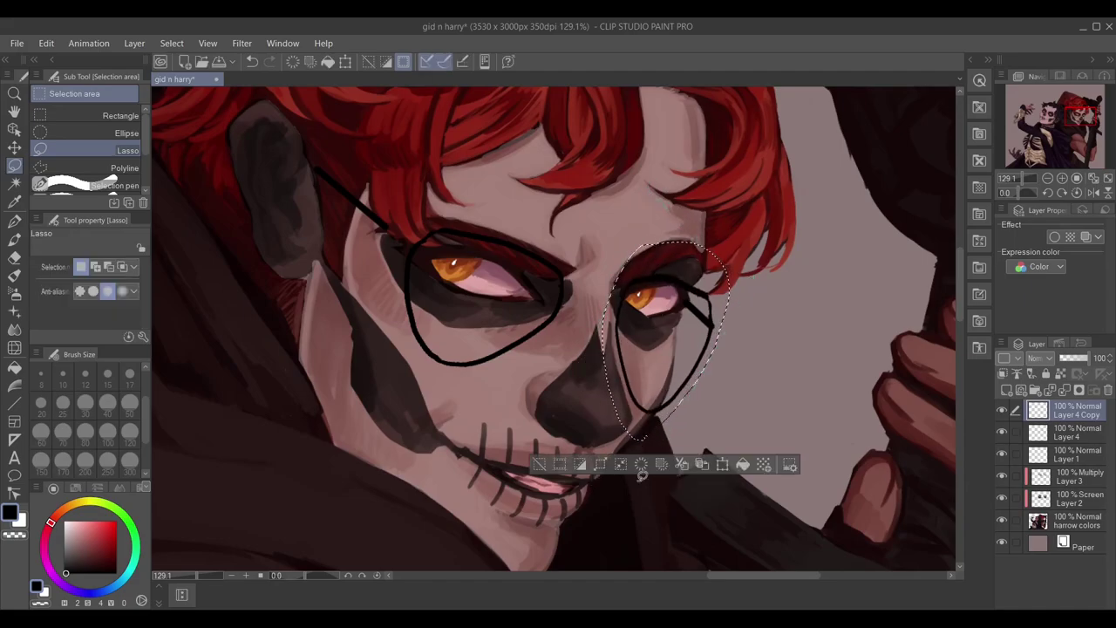
click(638, 485)
Stretch the nearer lens frame on Layer 4 downward with Free Transform.
click(1077, 432)
key(ctrl+t)
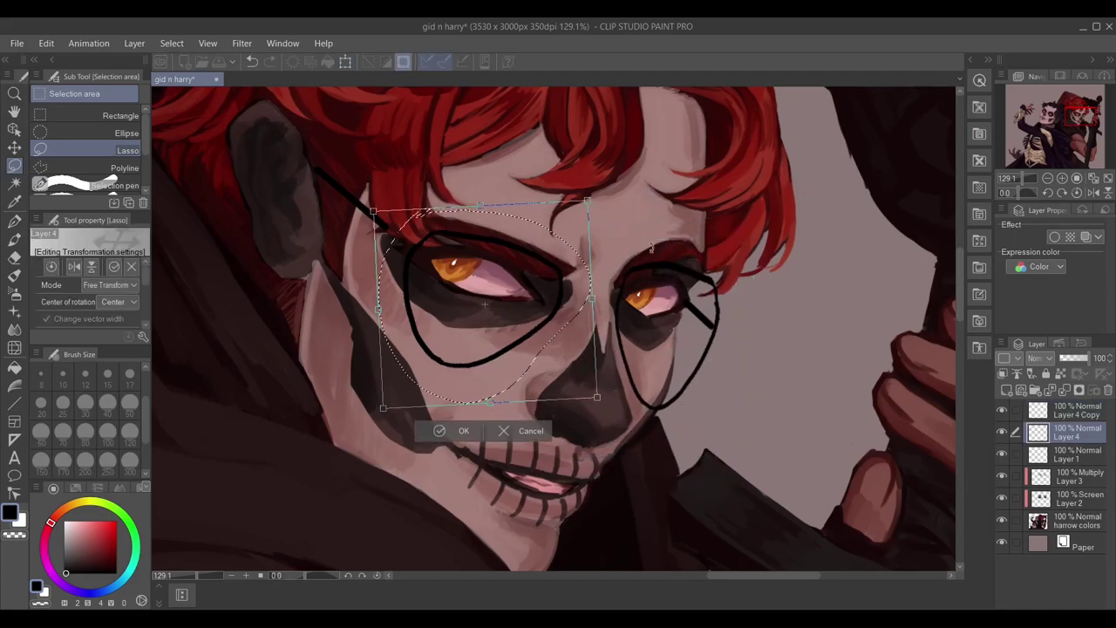
drag(588, 202, 590, 194)
drag(383, 407, 380, 434)
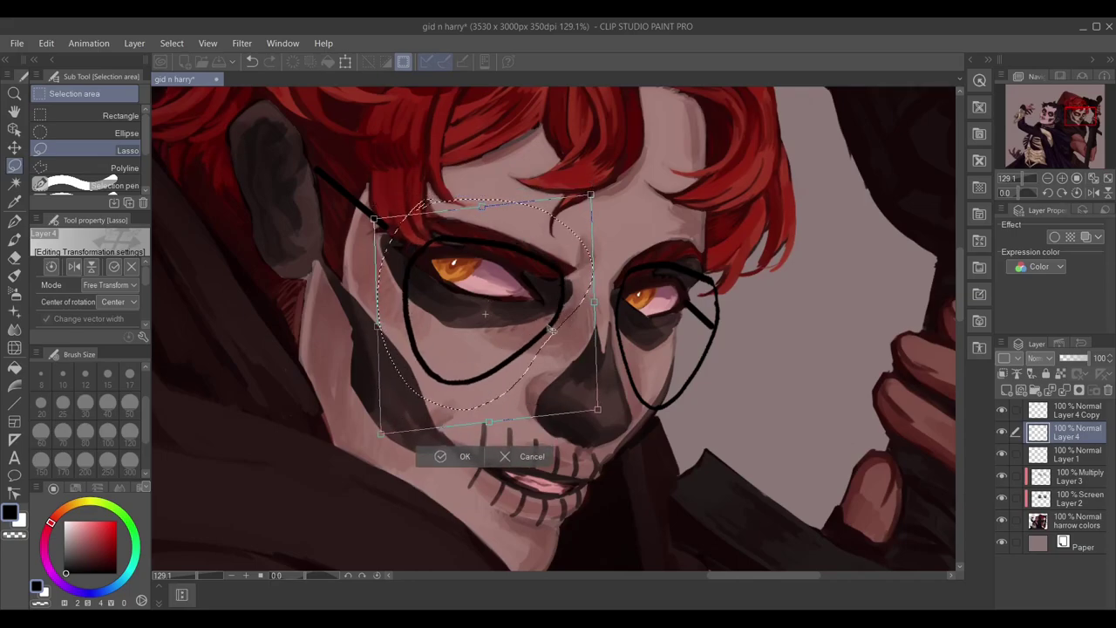
key(Return)
Close the top edge of the farther lens frame with the pen at size 10 and erase the straight arm lines.
key(p)
click(1077, 410)
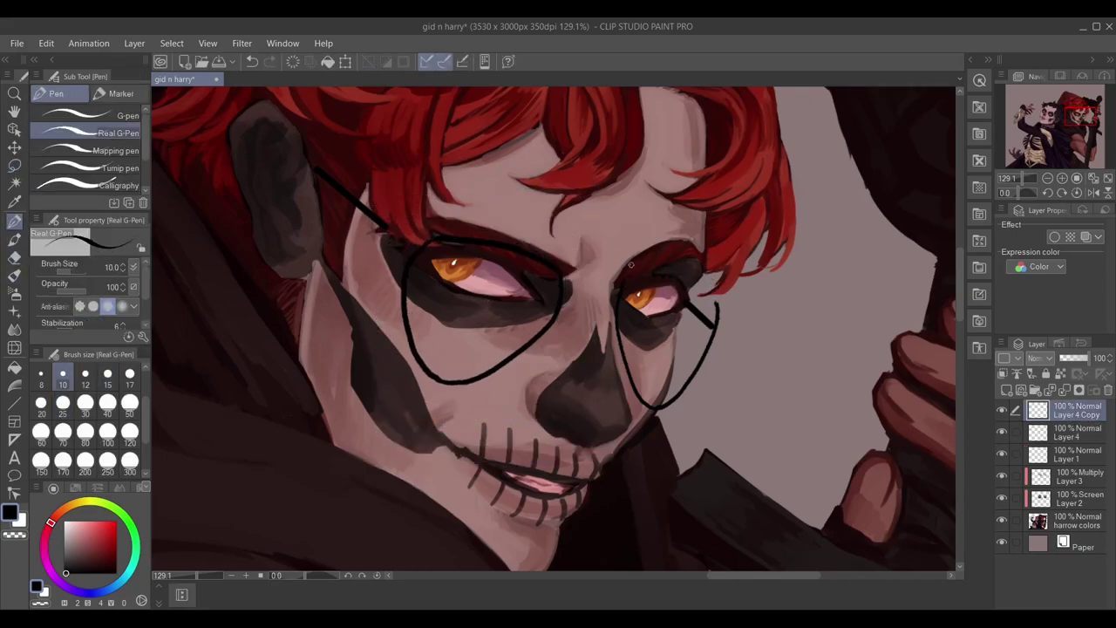
key(ctrl+z)
key(alt+bracketleft)
key(e)
key(ctrl+z)
key(ctrl+z)
Lasso the nearer lens frame and shift it slightly toward the nose with a transform.
key(l)
drag(395, 232, 400, 229)
key(ctrl+t)
drag(491, 408, 494, 414)
click(373, 61)
Draw the glasses' arm, brow bar and nose bridge with the Real G-Pen at size 10.
key(p)
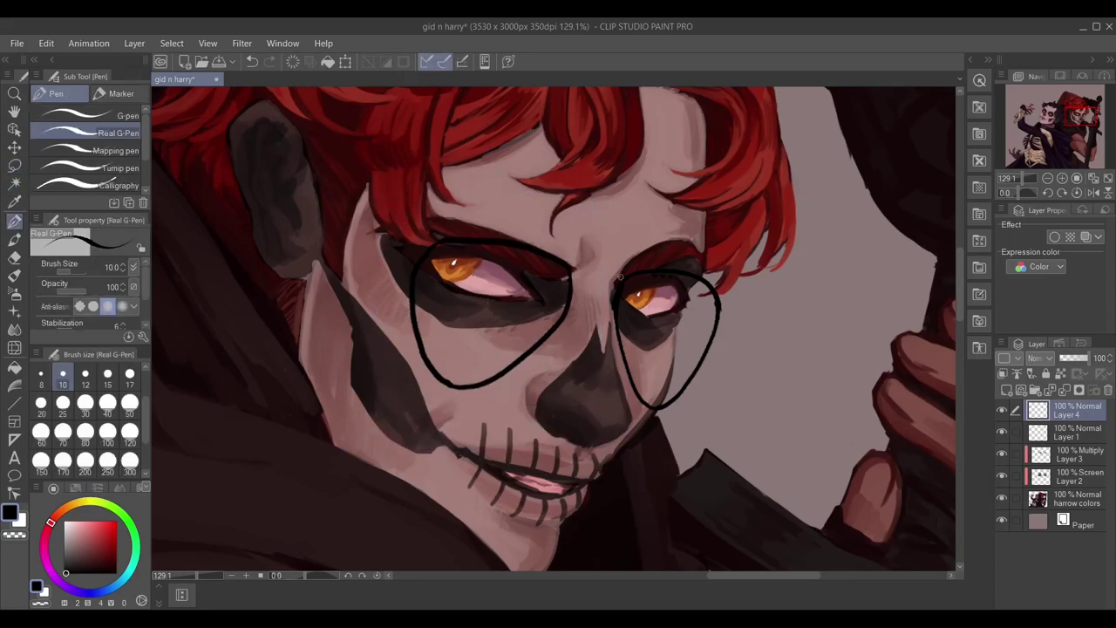
drag(308, 159, 413, 252)
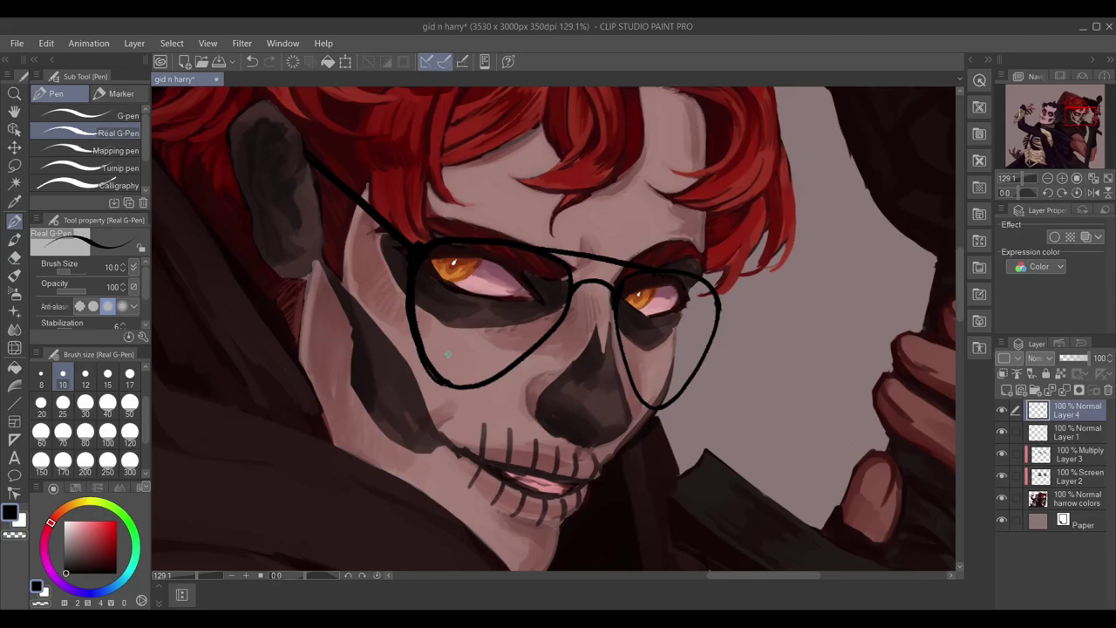
key(ctrl+z)
Thicken the lens frames and brow bar of the glasses with the pen at size 15.
key(bracketright)
drag(410, 277, 467, 386)
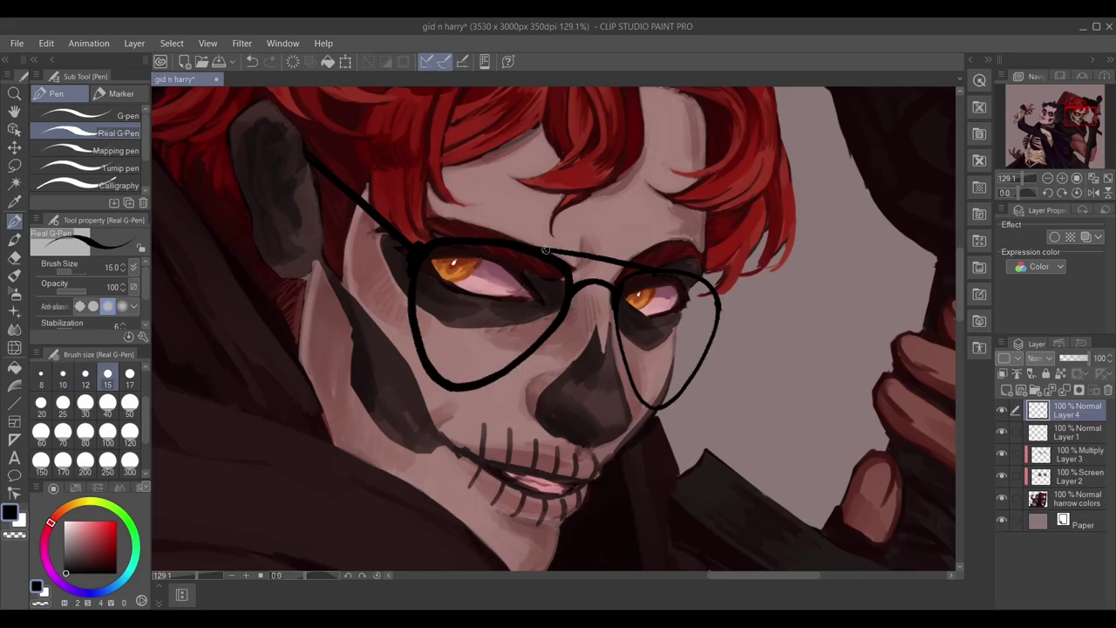
drag(551, 250, 655, 266)
drag(610, 302, 628, 376)
drag(713, 332, 698, 288)
key(ctrl+z)
scroll(558, 331, down, 2)
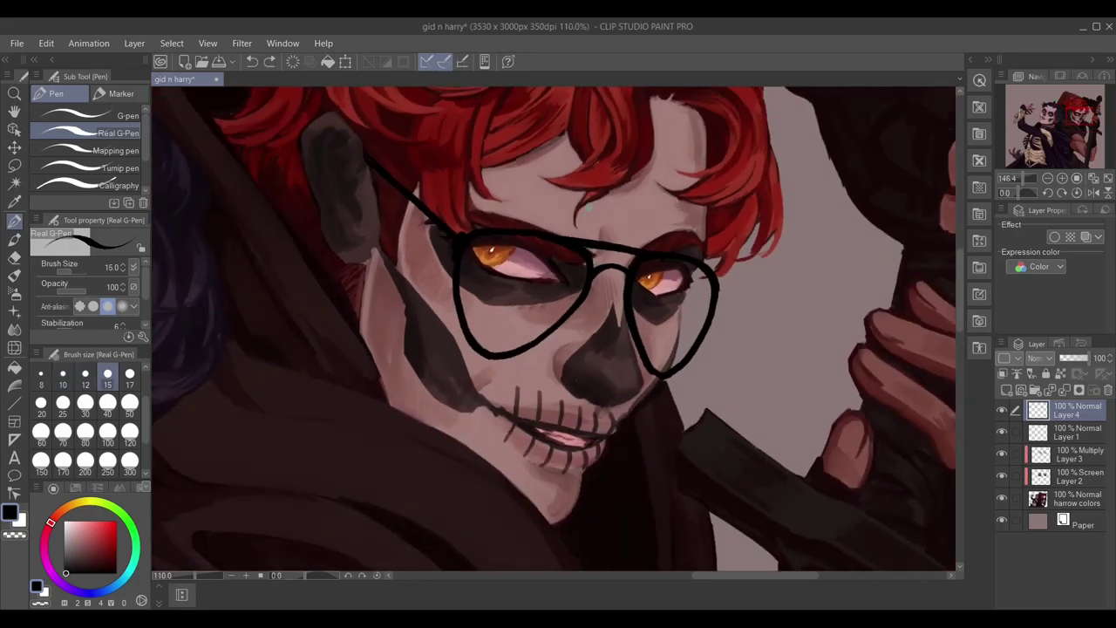
Adjust the glasses' near arm with a lasso and free transform, and draw the far arm's hinge with the pen at size 15.
key(m)
drag(454, 257, 464, 233)
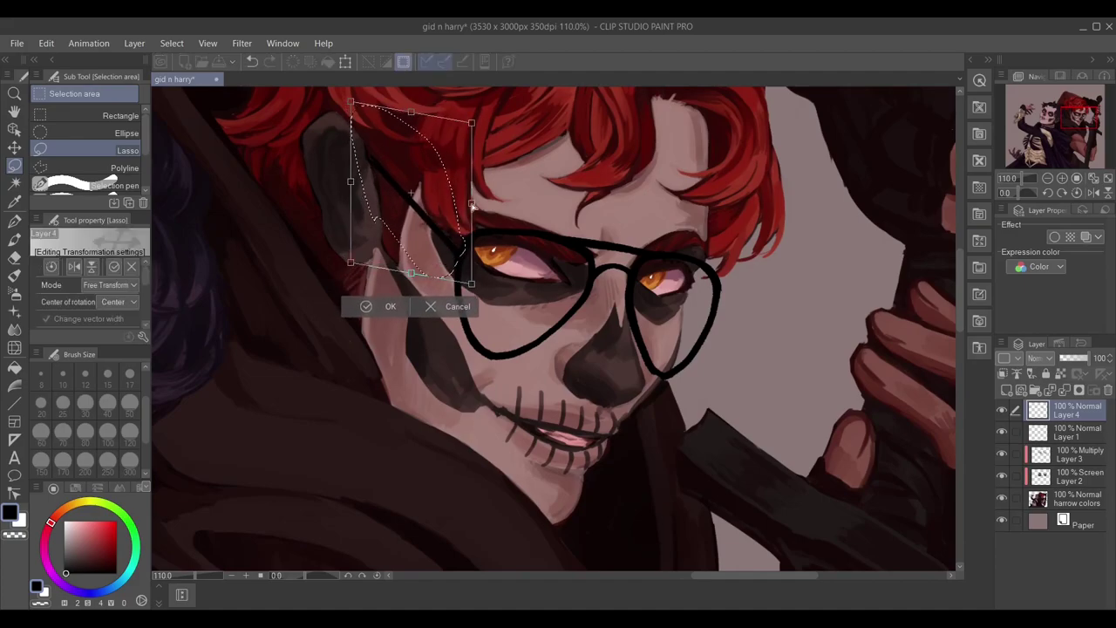
key(p)
key(ctrl+d)
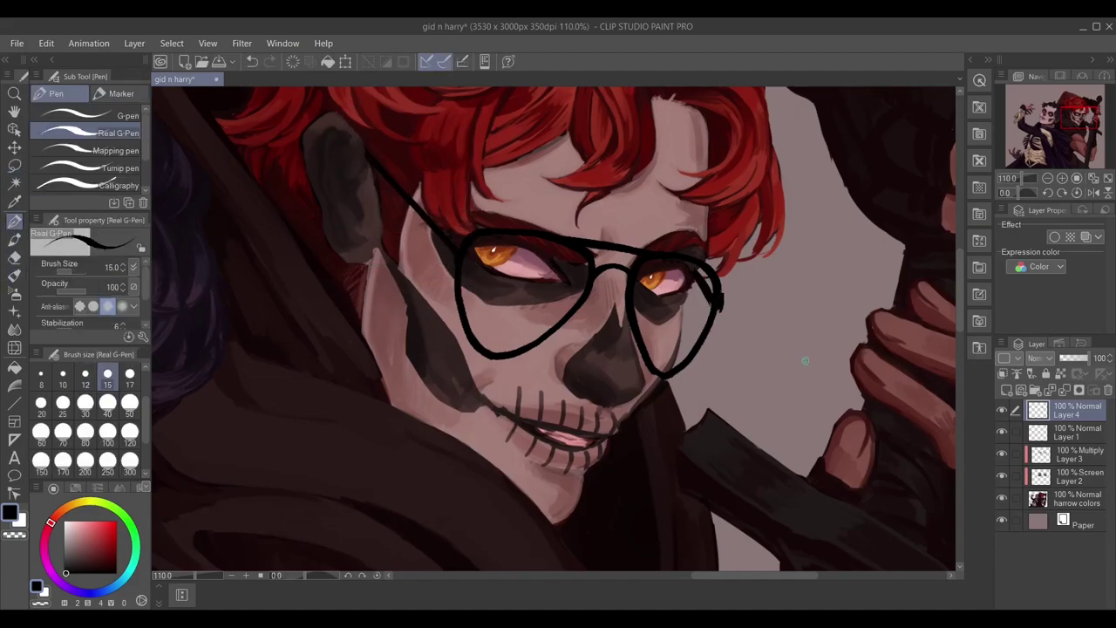
Thin the lens frames with the Hard eraser at size 15 and paint grey-brown reflections on them with the Thin Gouache brush at size 40.
key(e)
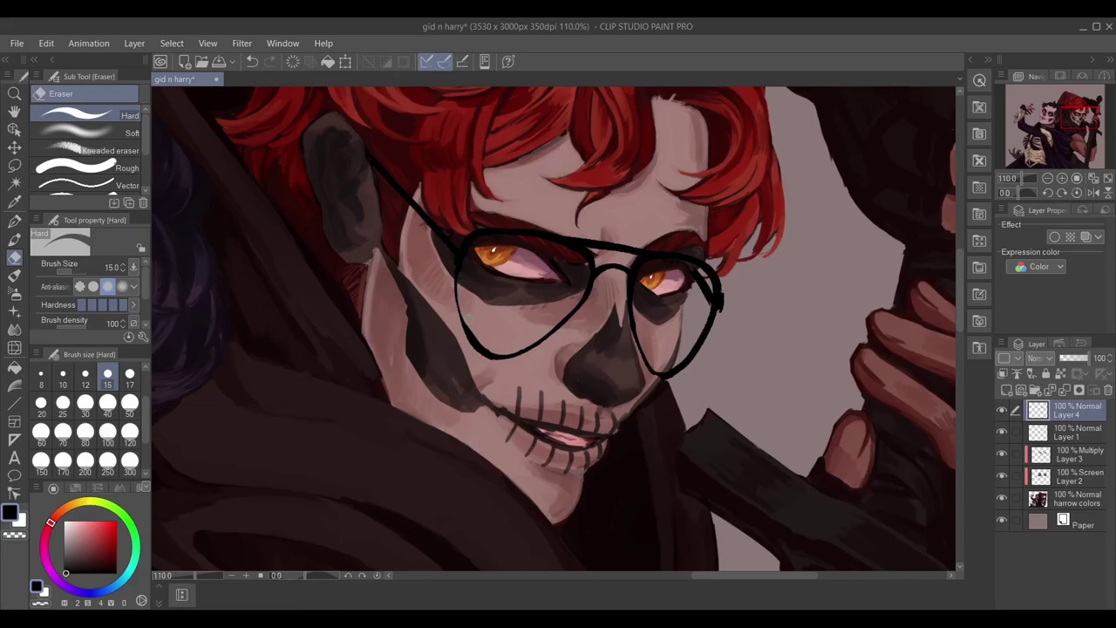
alt+click(410, 375)
key(b)
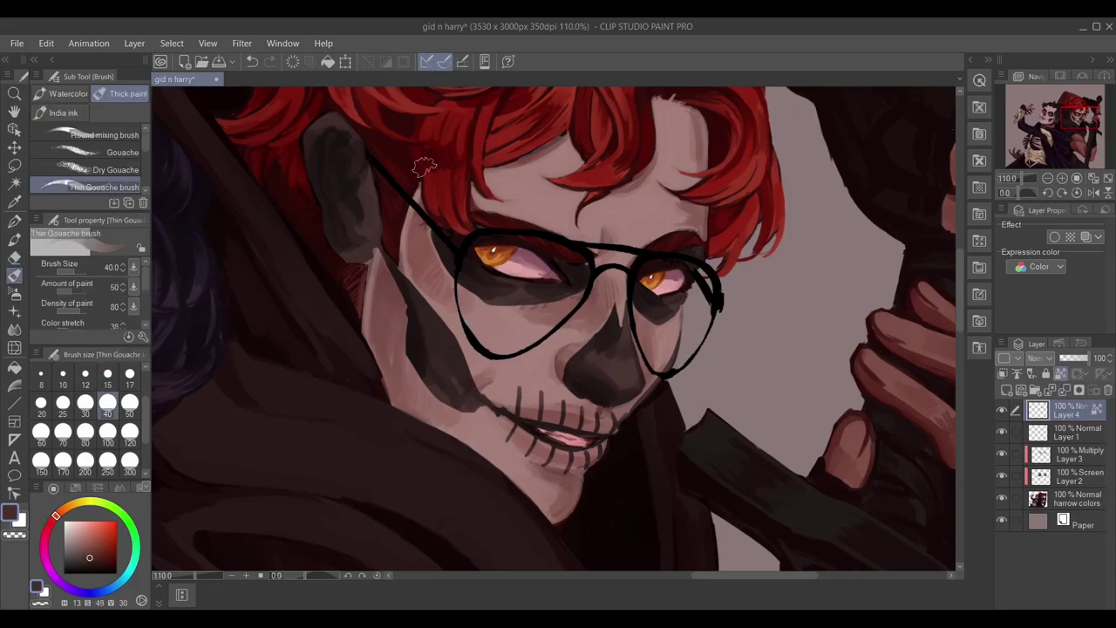
alt+click(408, 201)
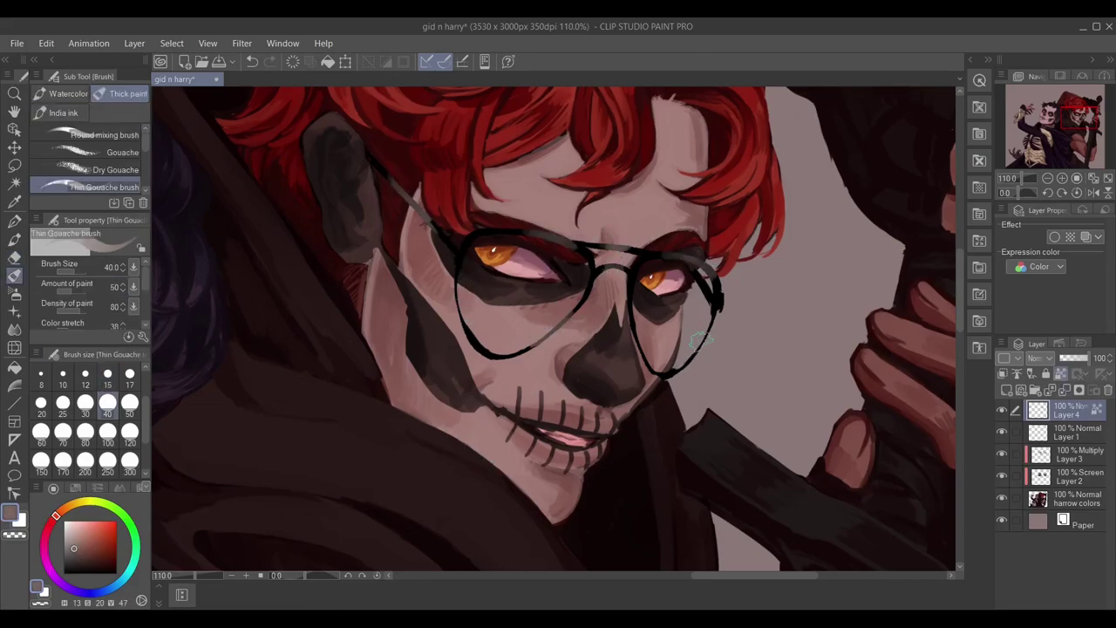
Paint pale pink glints along the glasses' frame and arm on a new Add (Glow) layer, and merge it into the frame layer.
key(ctrl+shift+n)
click(1003, 374)
drag(422, 215, 403, 192)
drag(549, 332, 698, 358)
click(241, 43)
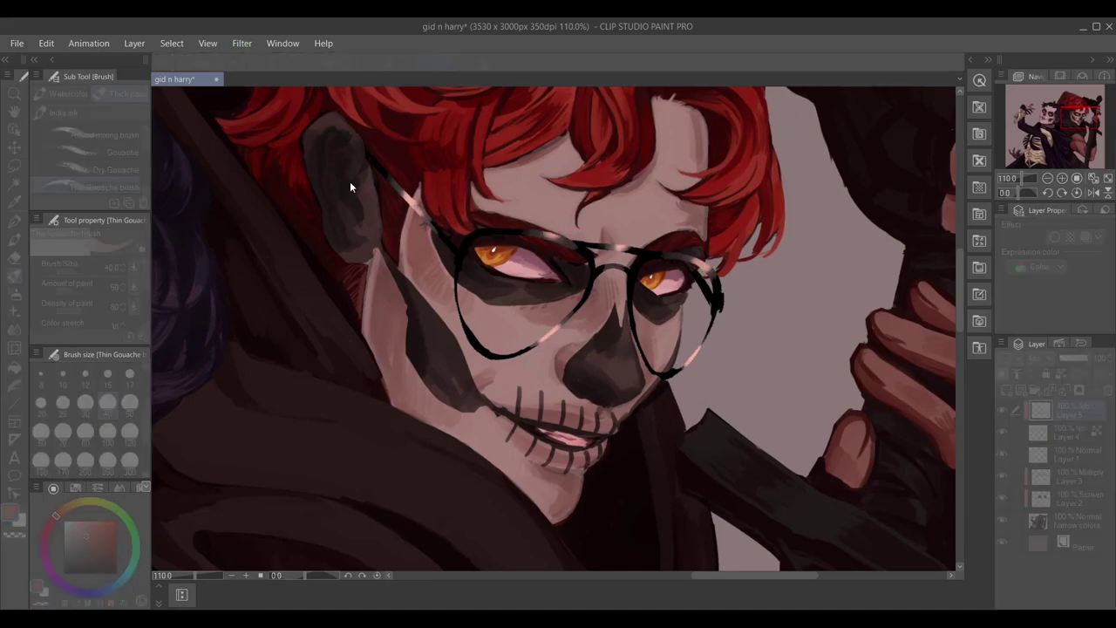
click(348, 187)
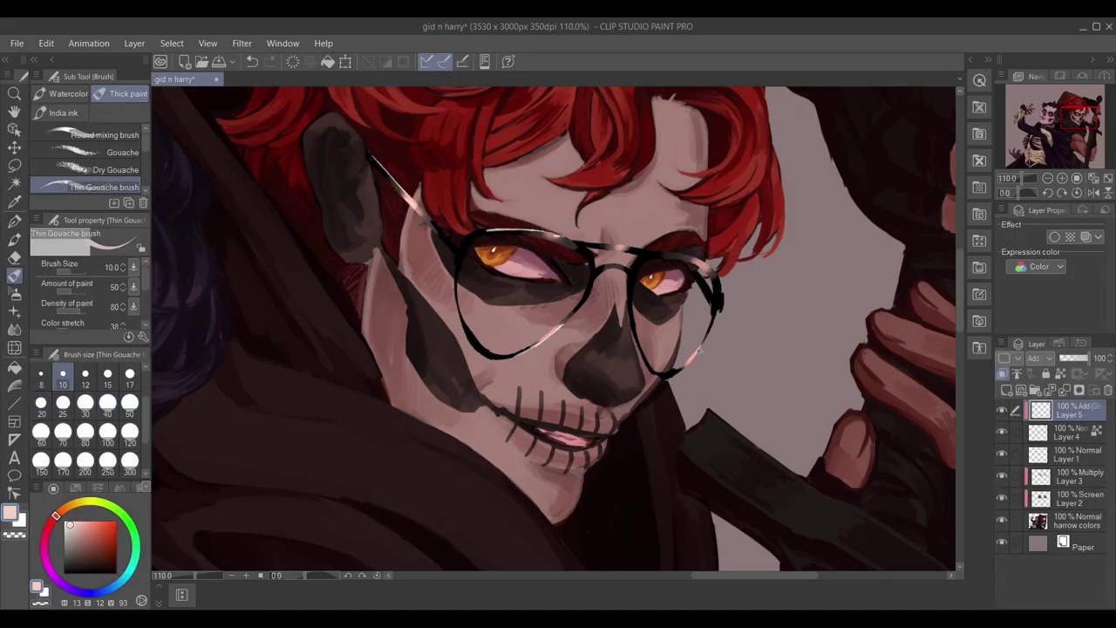
click(1065, 391)
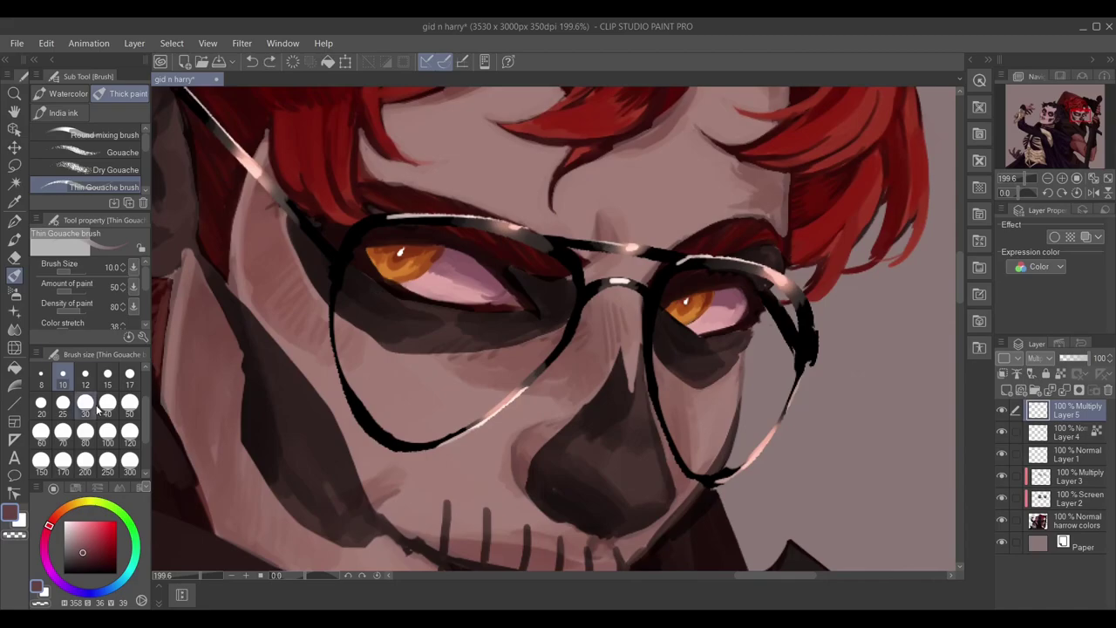
Tint both lenses dark red on a Multiply layer with the Thin Gouache brush at size 40.
click(107, 403)
mouse_move(344, 270)
mouse_down()
mouse_move(374, 379)
mouse_move(444, 424)
mouse_move(369, 250)
mouse_move(469, 258)
mouse_move(513, 344)
mouse_move(494, 398)
mouse_up()
mouse_move(685, 314)
mouse_down()
mouse_move(777, 361)
mouse_move(785, 316)
mouse_move(706, 471)
mouse_up()
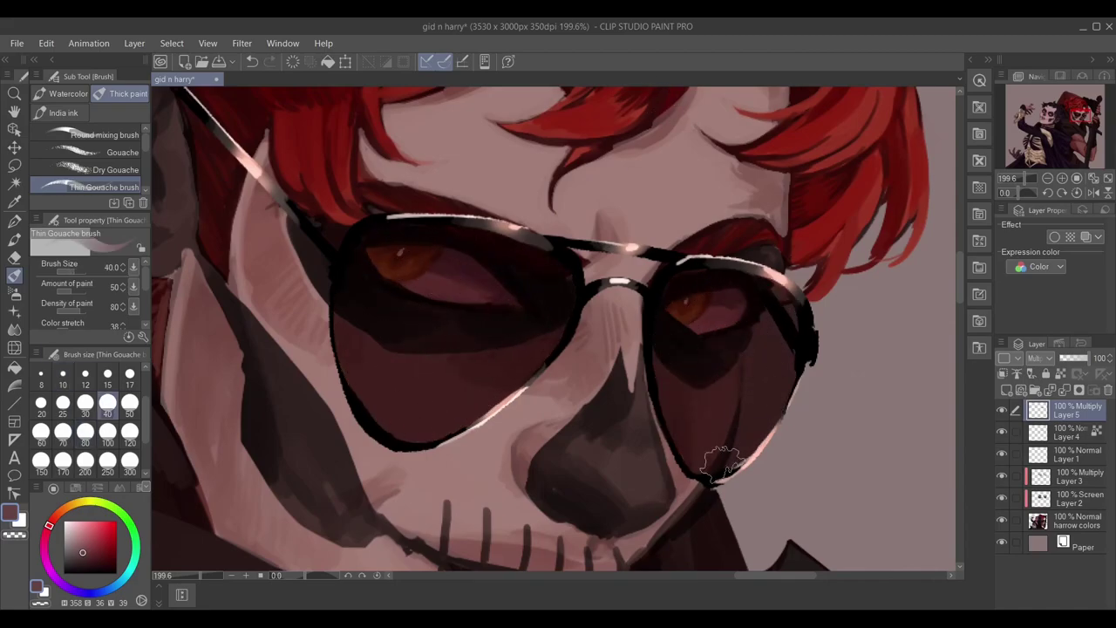
Soften the lens tint with the Soft airbrush at size 70 and add thin pale edge highlights to the frame with the Real G-Pen at size 10.
scroll(493, 240, down, 2)
click(14, 293)
click(62, 431)
drag(410, 301, 448, 320)
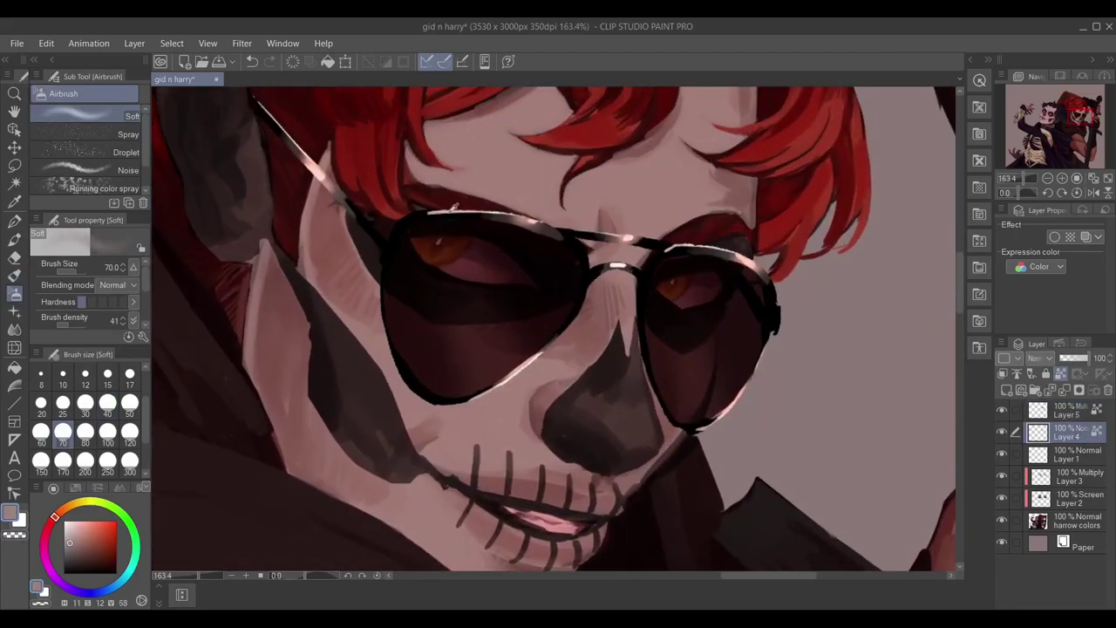
key(p)
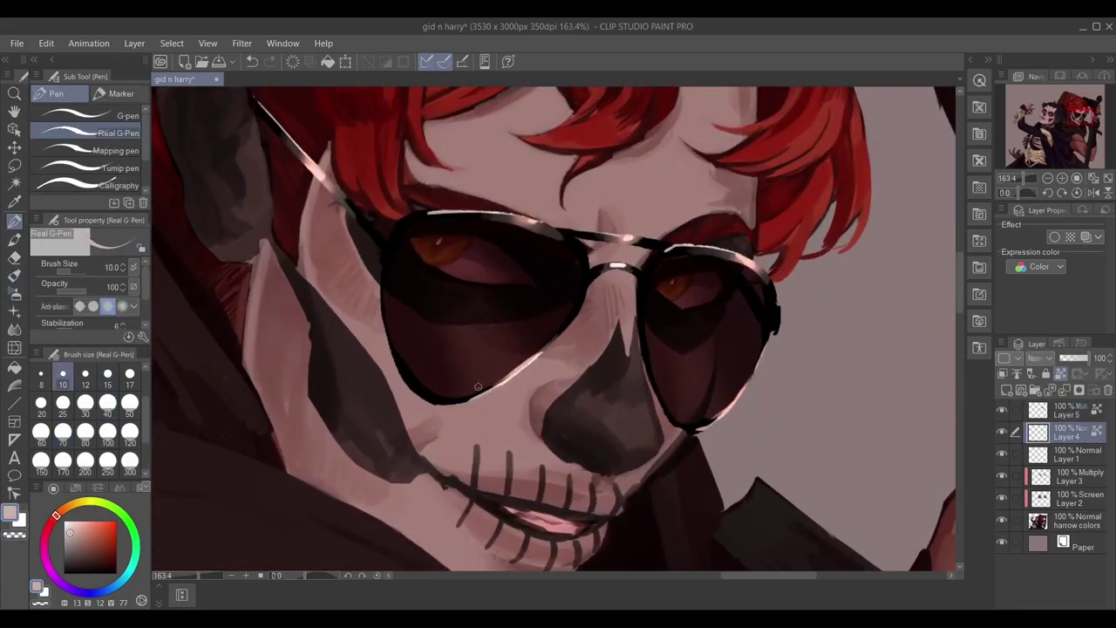
drag(379, 241, 385, 292)
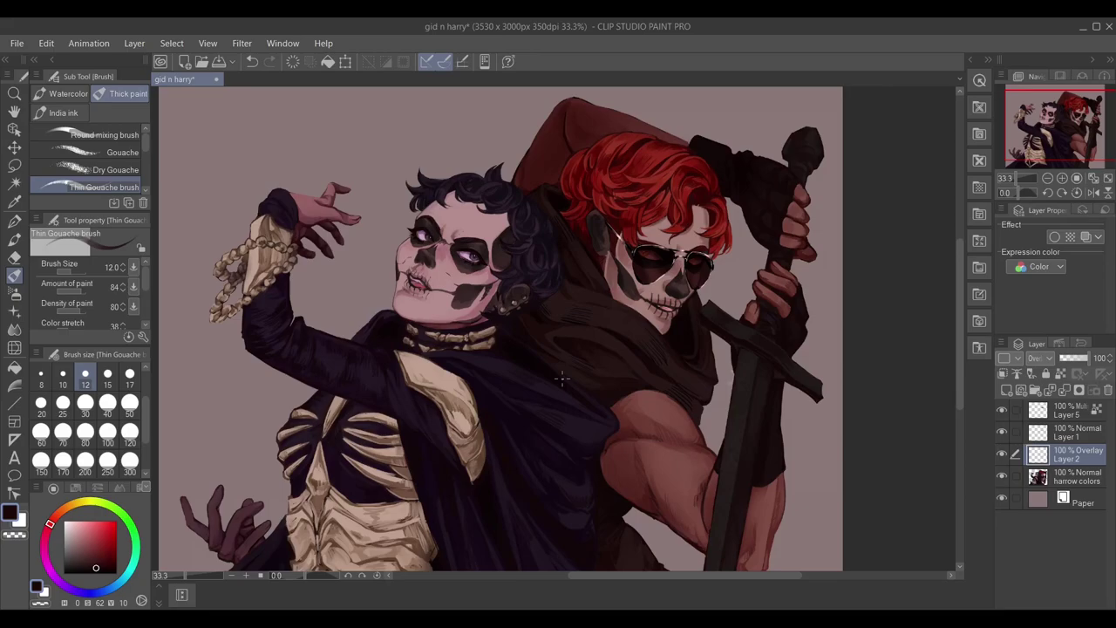
Change the paper to dark grey and block in brown bone fragments around the raised arm with the Thin Gouache brush at size 120.
click(1037, 501)
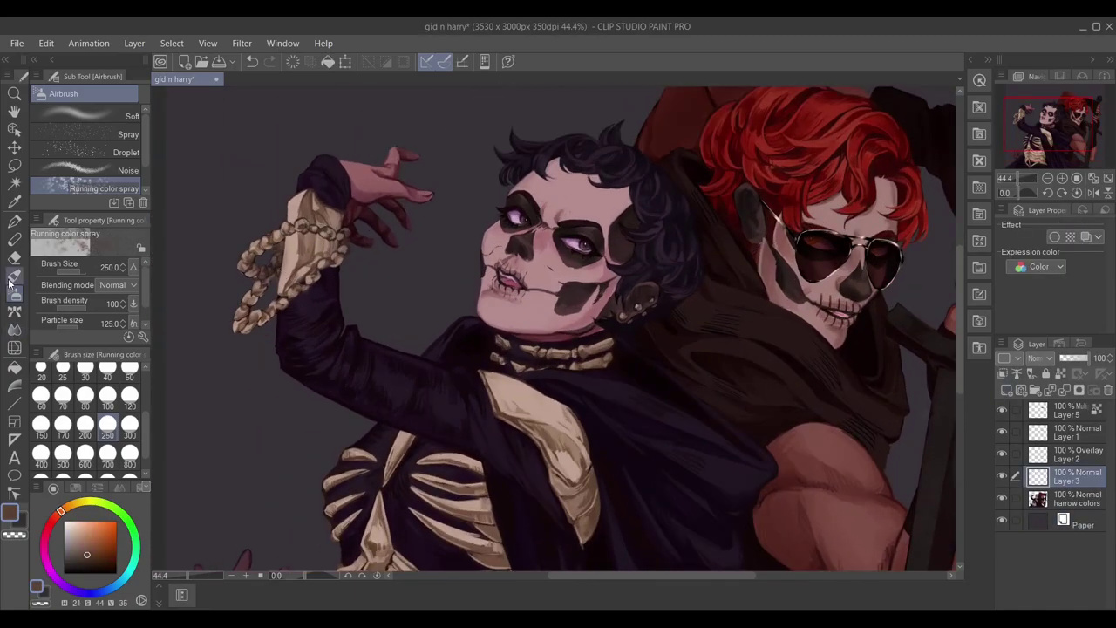
click(13, 275)
mouse_move(417, 252)
mouse_down()
mouse_move(187, 408)
mouse_move(247, 395)
mouse_move(376, 165)
mouse_up()
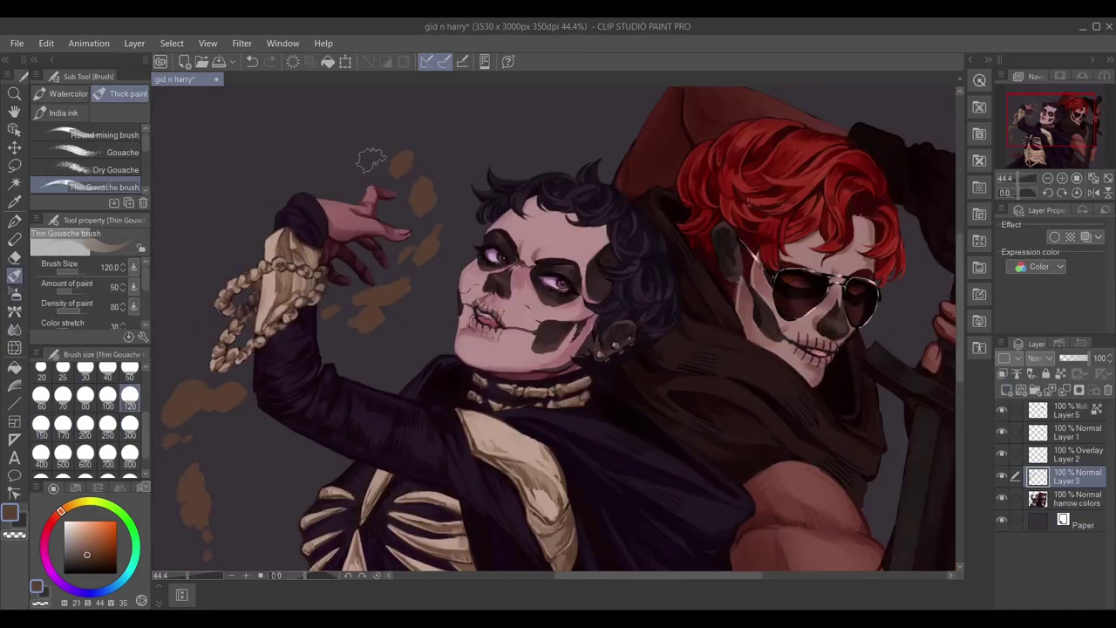
Erase the floating fragments into jagged shapes and shade them dark brown with the Thin Gouache brush at size 60.
key(e)
mouse_move(473, 239)
mouse_down()
mouse_move(428, 230)
mouse_move(367, 297)
mouse_up()
key(b)
key([)
key([)
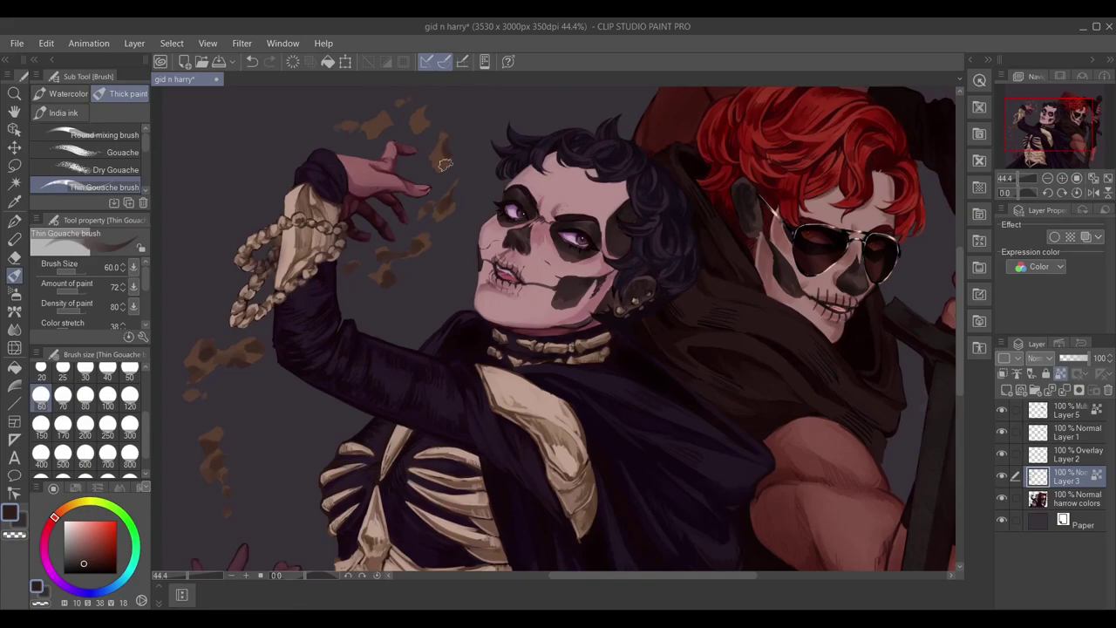
Paint mid-brown planes on the floating bone fragments with the Thin Gouache brush at size 40.
alt+click(380, 131)
key([)
key([)
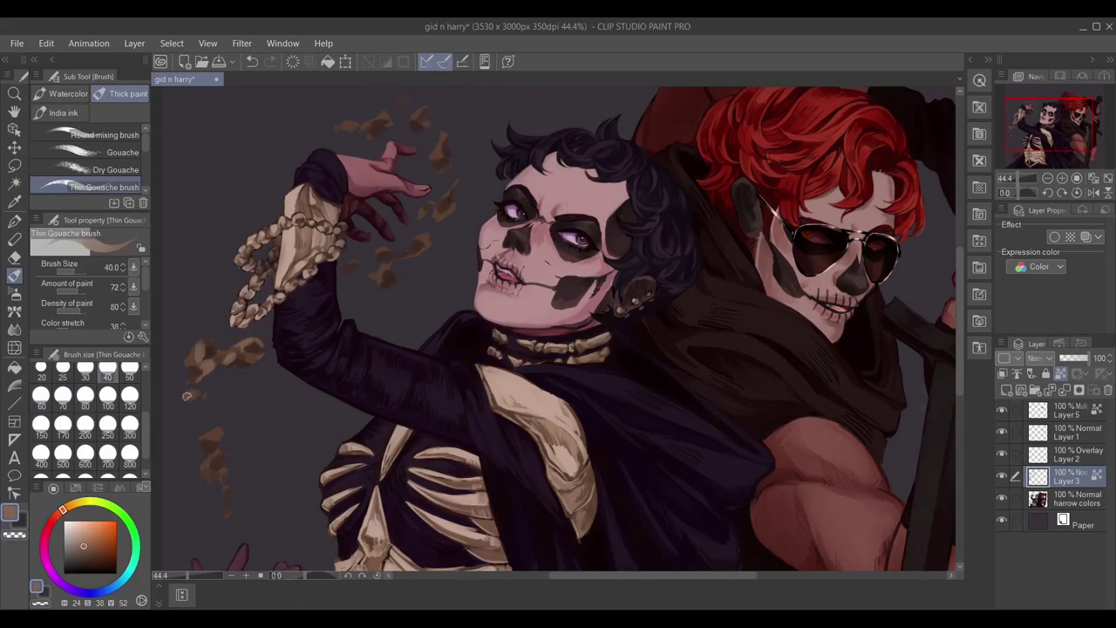
drag(429, 234, 403, 225)
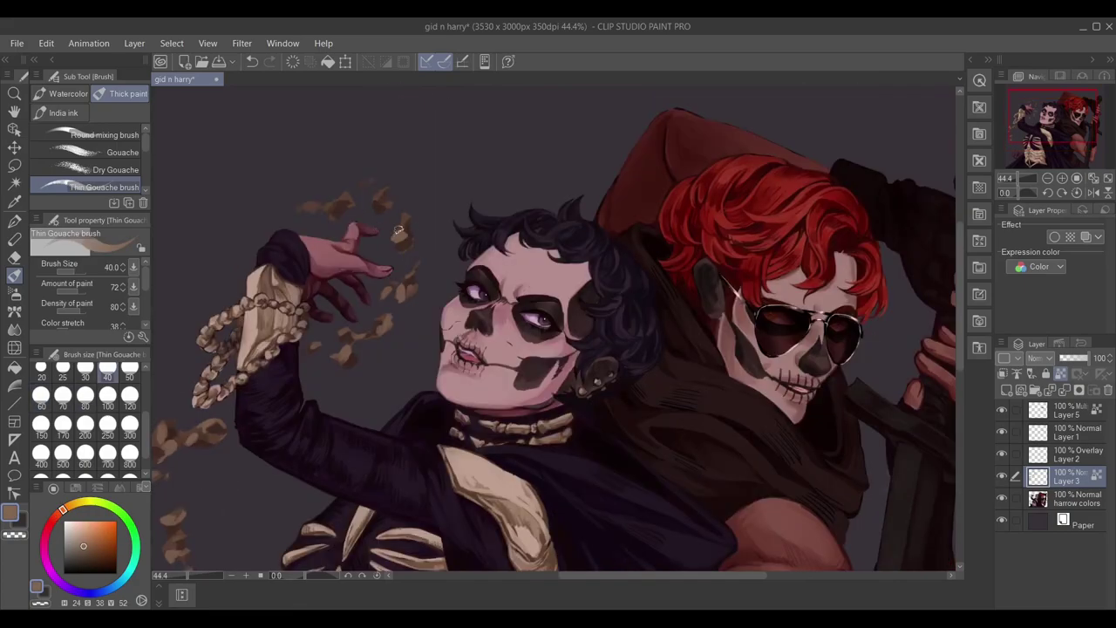
Add pale tan highlights to the fragments around the hand and beside the arm with the brush at size 40.
alt+click(250, 336)
mouse_move(339, 202)
mouse_down()
mouse_move(250, 336)
mouse_move(263, 311)
mouse_up()
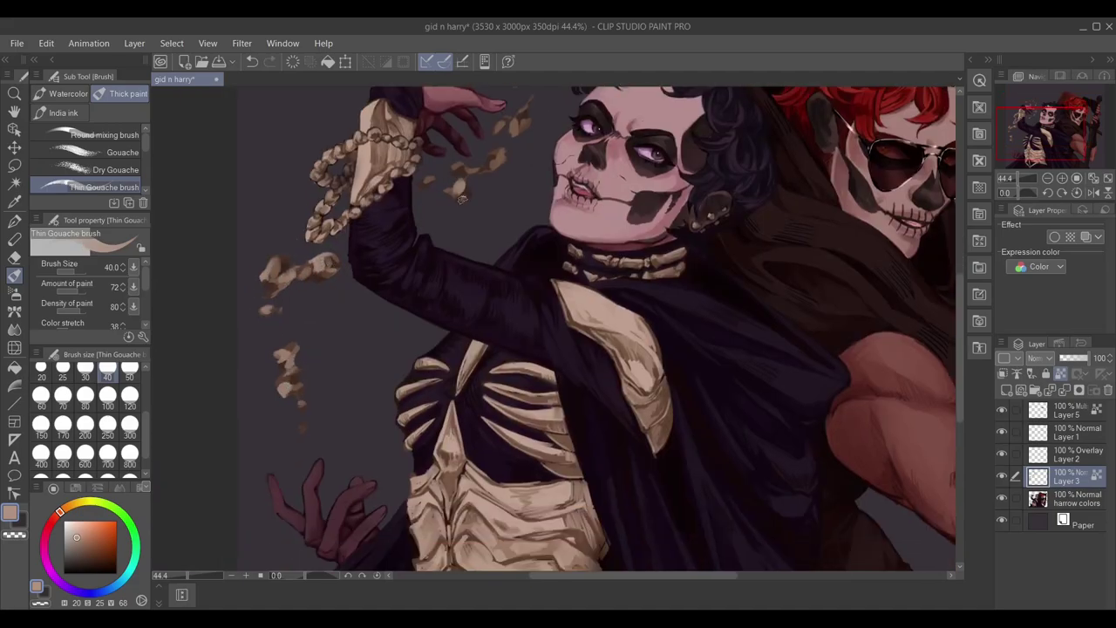
drag(462, 199, 344, 286)
scroll(312, 158, down, 3)
scroll(313, 158, up, 4)
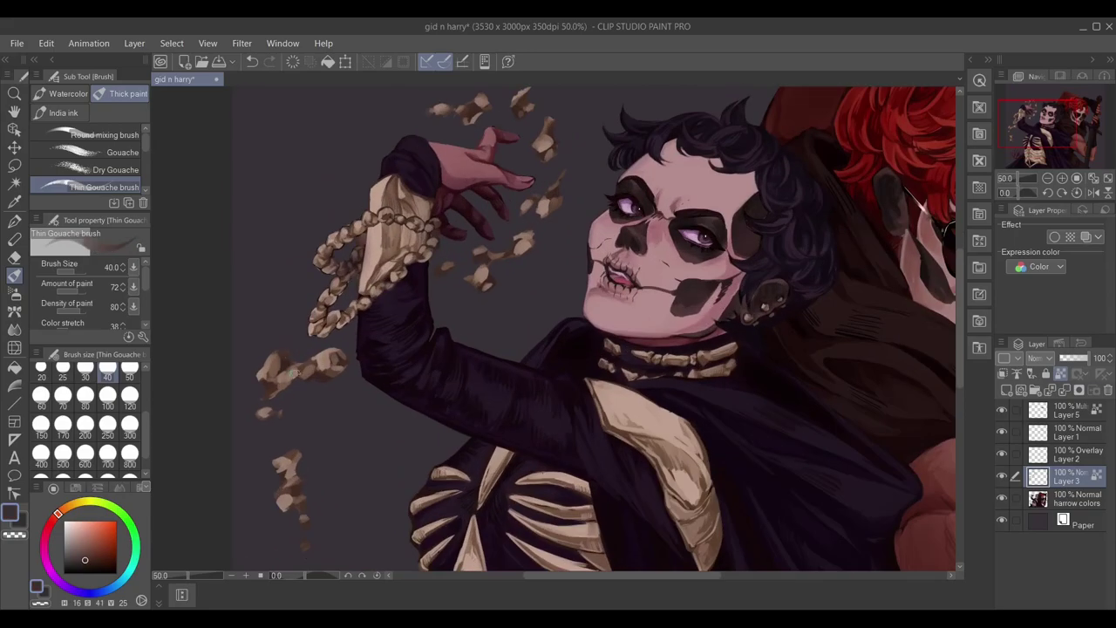
Refine the floating bone fragments with mid-brown strokes from the Thin Gouache brush at size 20.
key(bracketleft)
key(bracketleft)
key(bracketleft)
alt+click(318, 371)
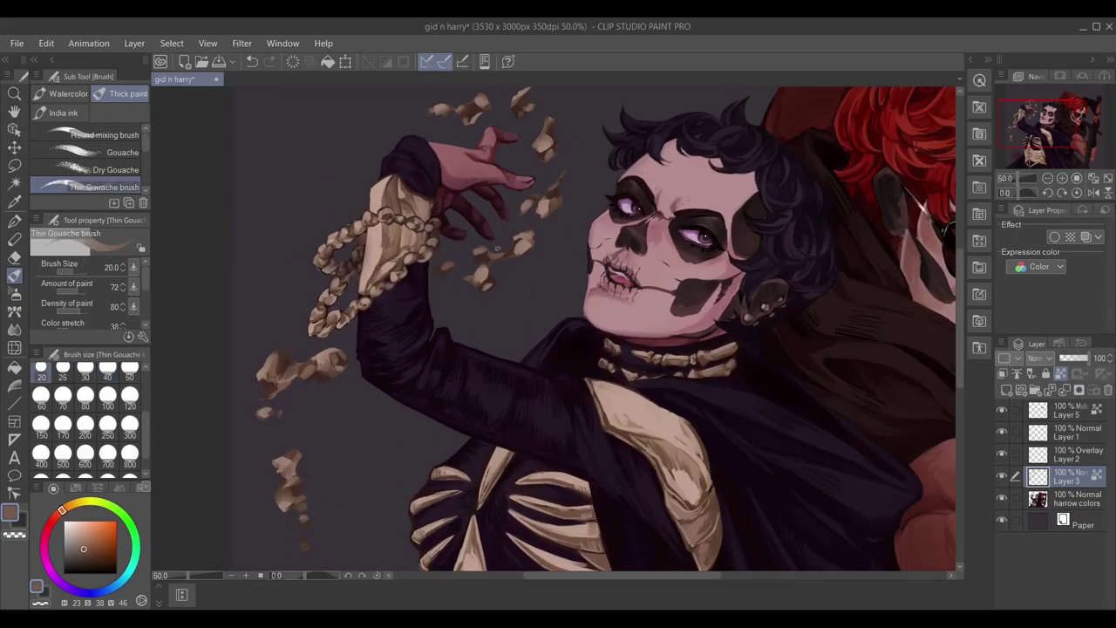
Deepen the crevices and shadow edges of the bone fragments with near-black and brown strokes at size 20.
scroll(341, 347, up, 1)
alt+click(341, 347)
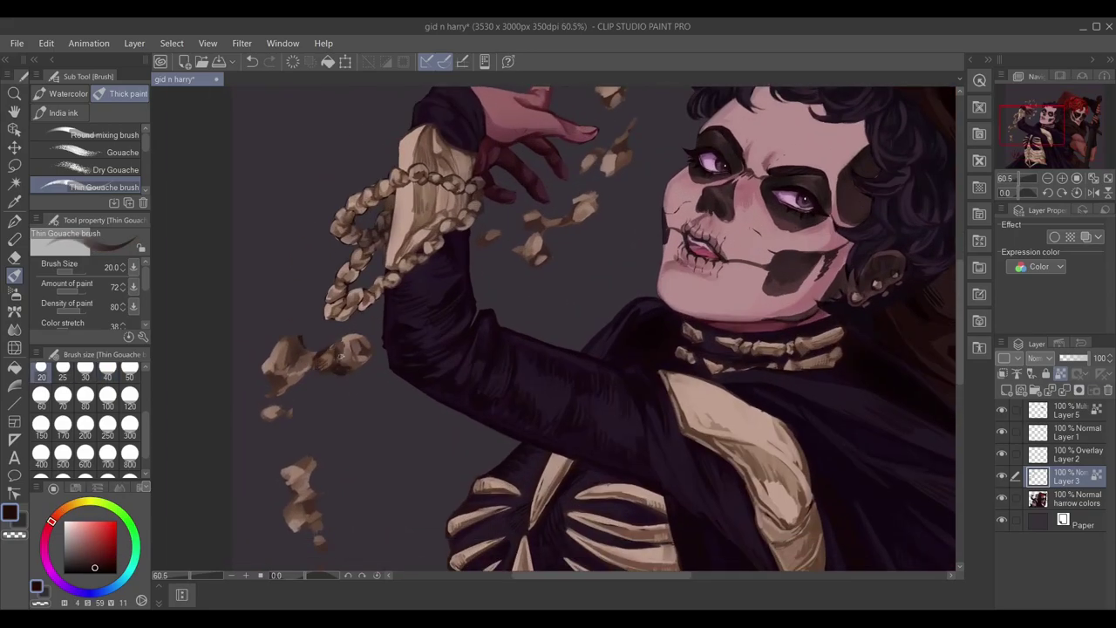
scroll(358, 417, down, 3)
drag(315, 396, 309, 419)
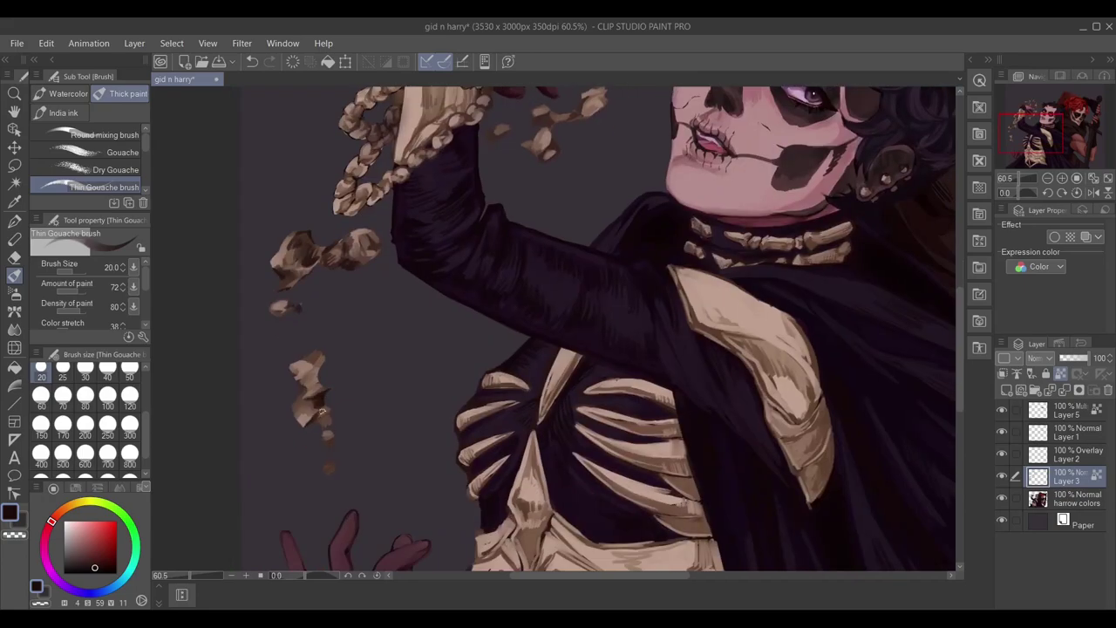
scroll(297, 405, down, 1)
scroll(373, 290, up, 3)
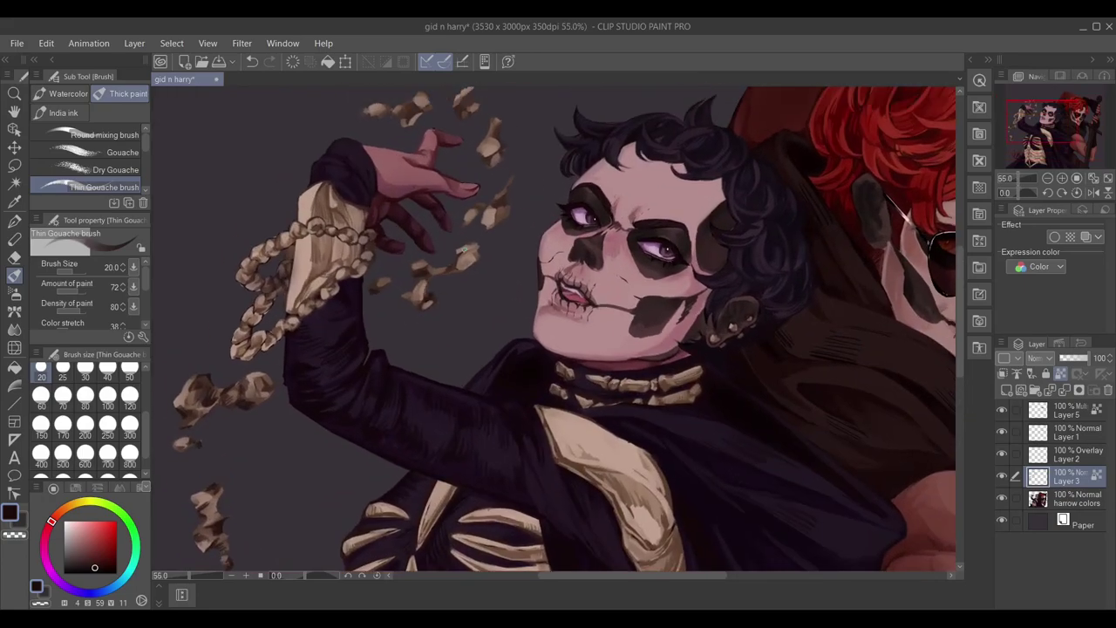
scroll(386, 187, up, 2)
alt+click(317, 131)
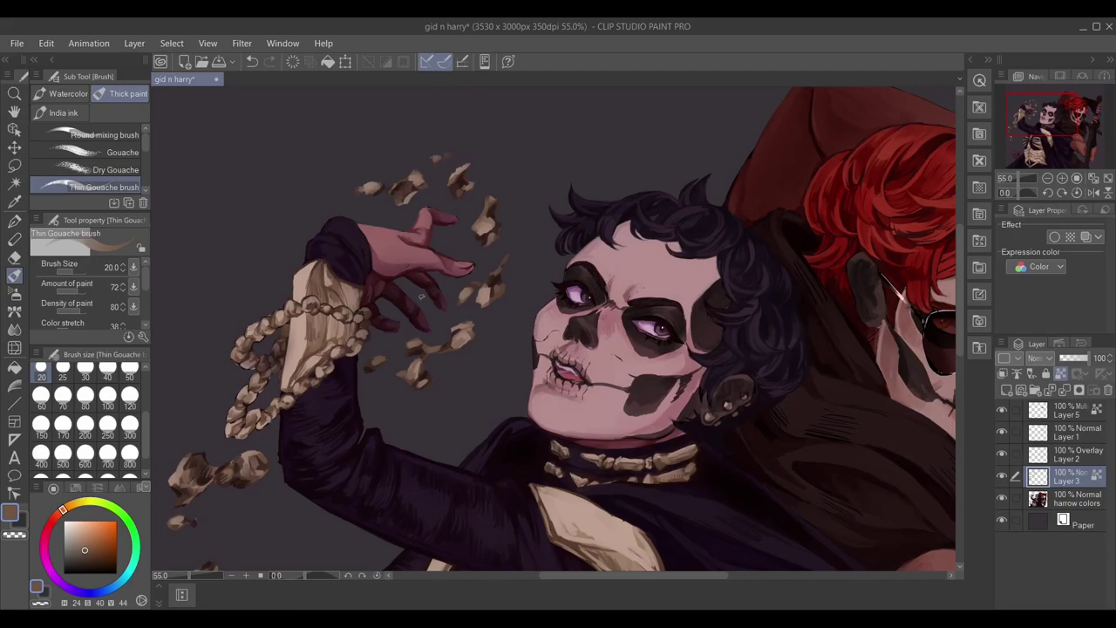
Add a new layer beneath the figures and darken the paper colour to a deep muted purple-brown.
scroll(288, 229, down, 3)
key(ctrl+shift+n)
scroll(319, 114, down, 1)
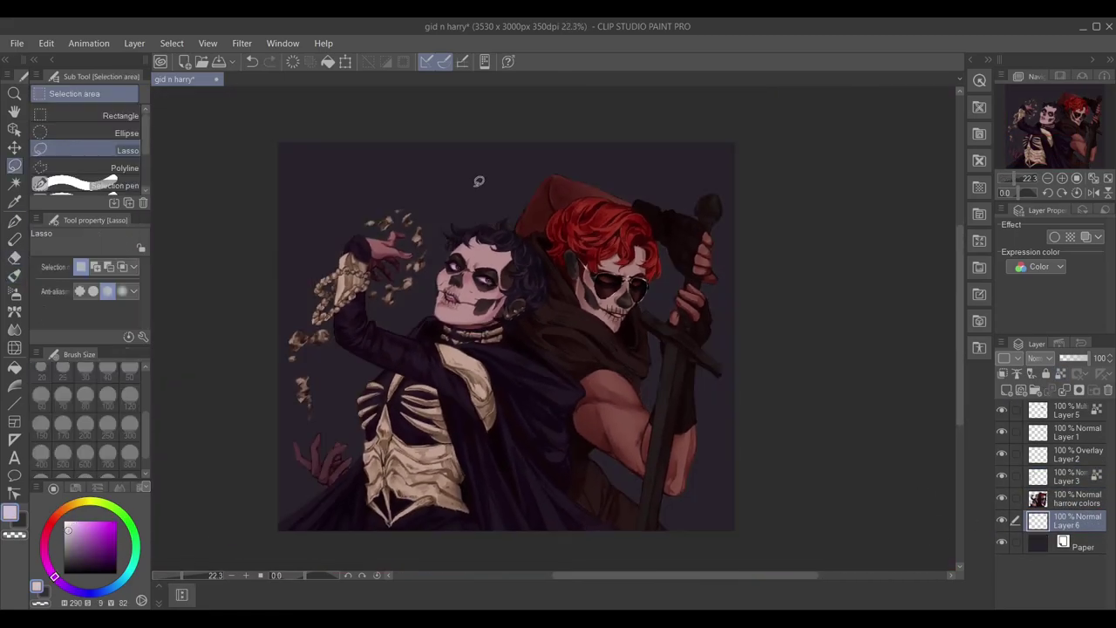
scroll(479, 181, up, 1)
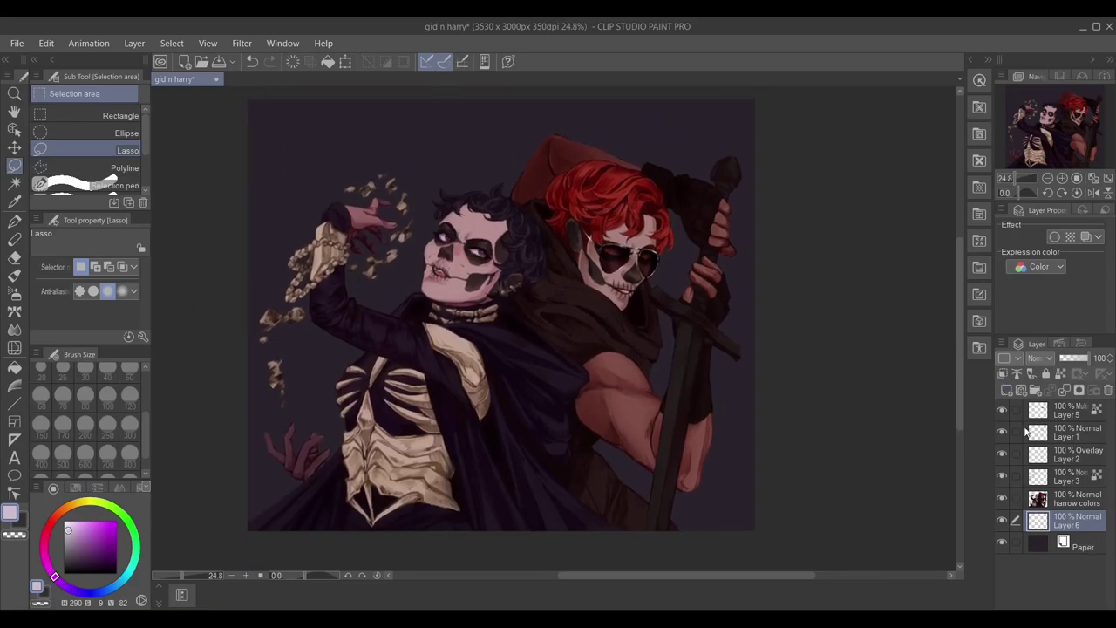
key(g)
click(1081, 546)
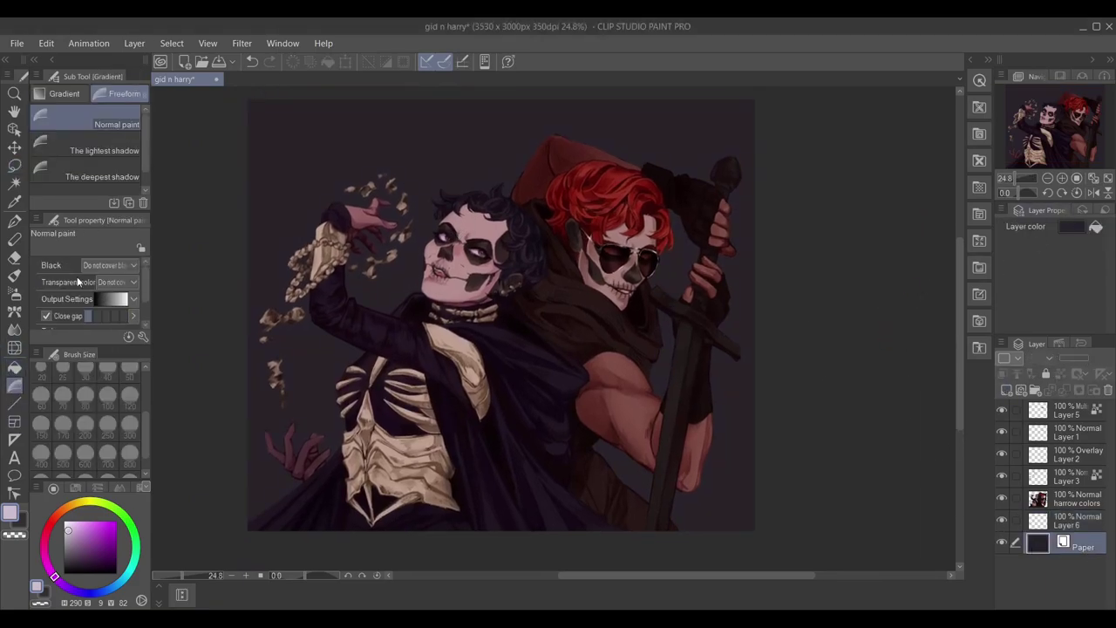
Lay a near-black foreground-to-transparent gradient over the lower background and texture it in black with the Running color spray at size 300.
click(63, 93)
click(74, 116)
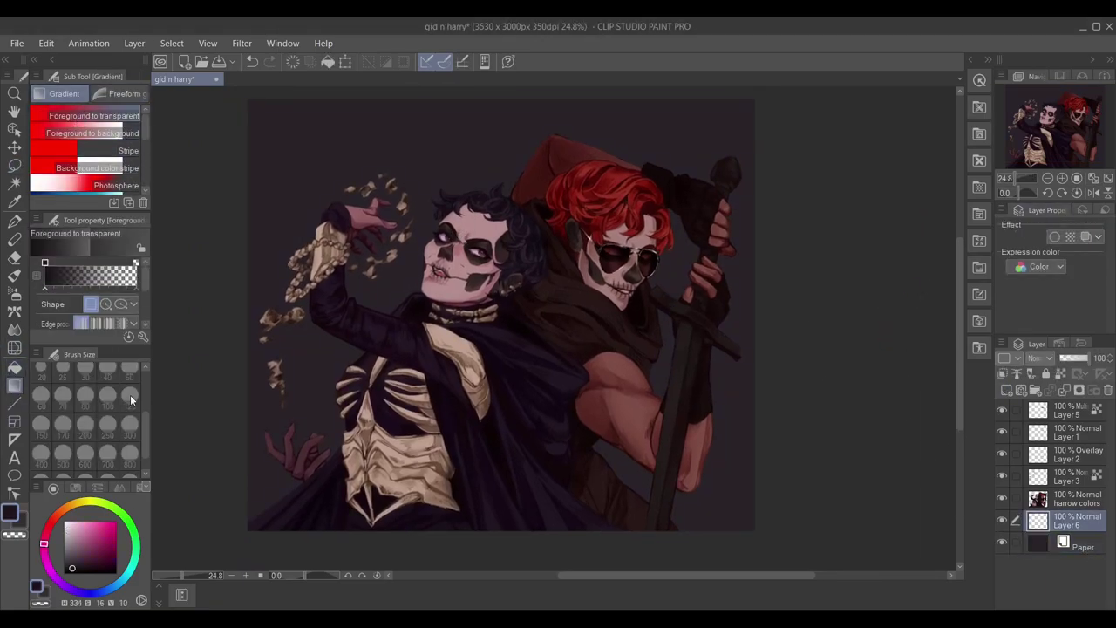
drag(468, 424, 399, 153)
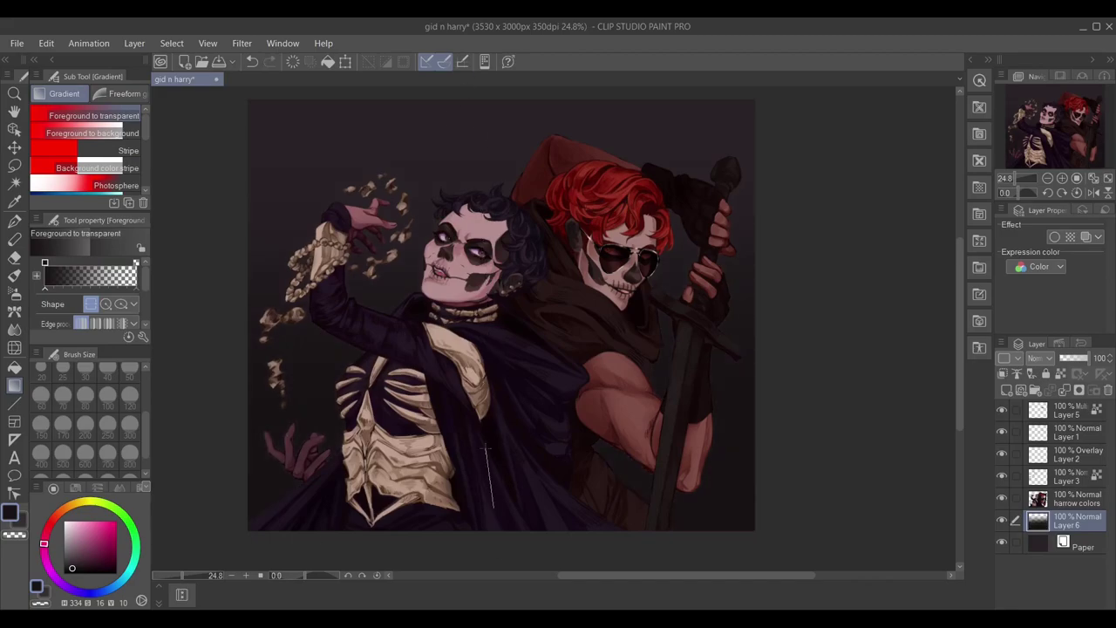
key(b)
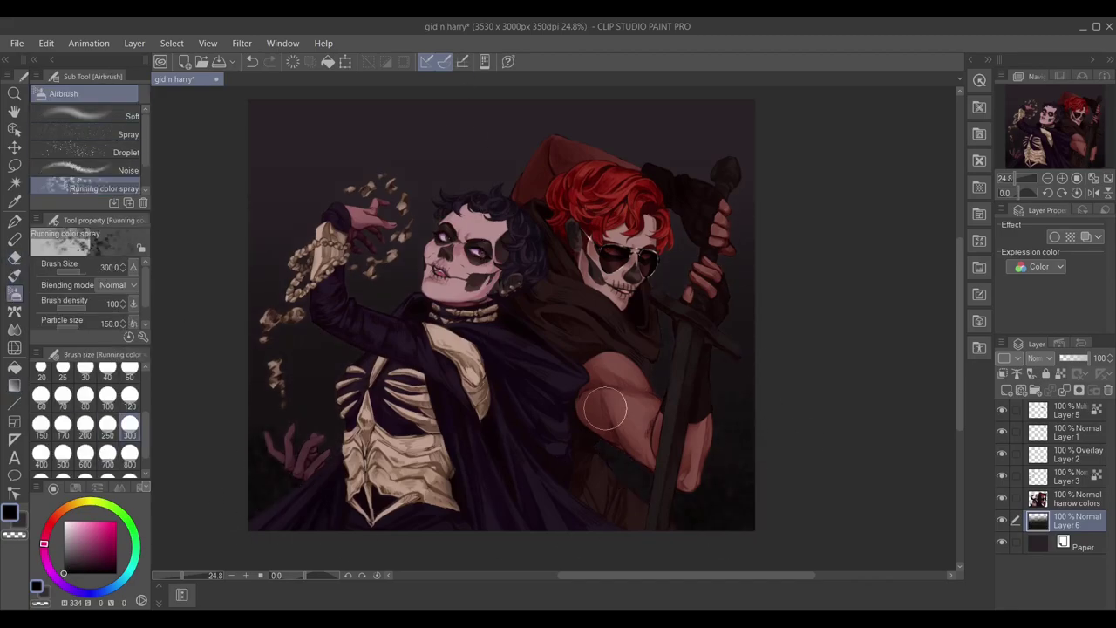
Merge the bone fragment, overlay, glasses and figure layers down into the background gradient layer.
click(1018, 472)
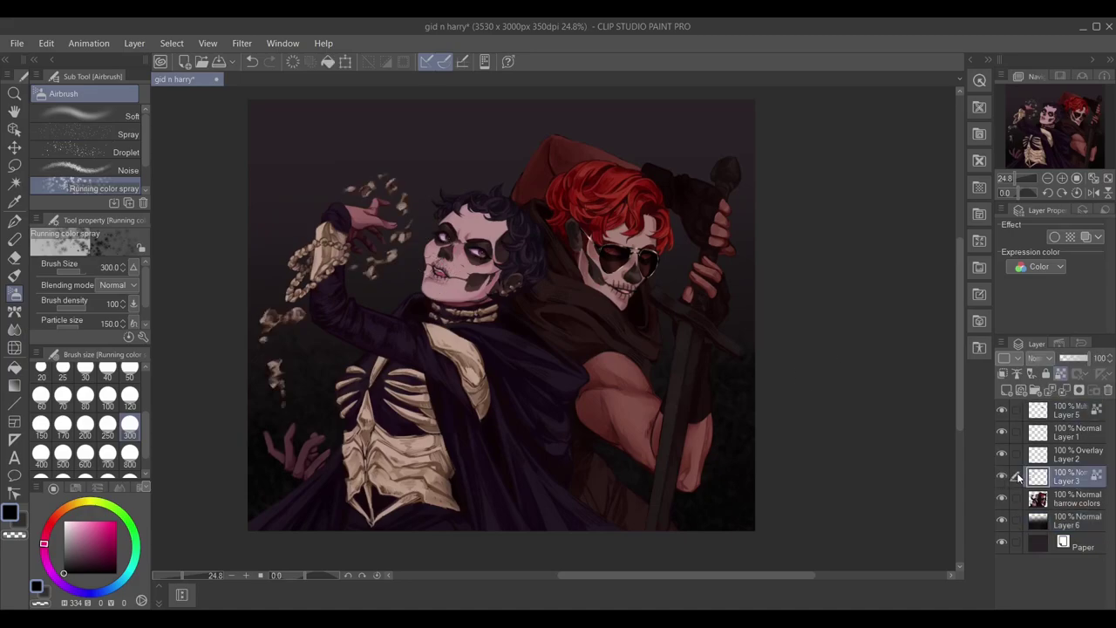
key(Delete)
click(1064, 390)
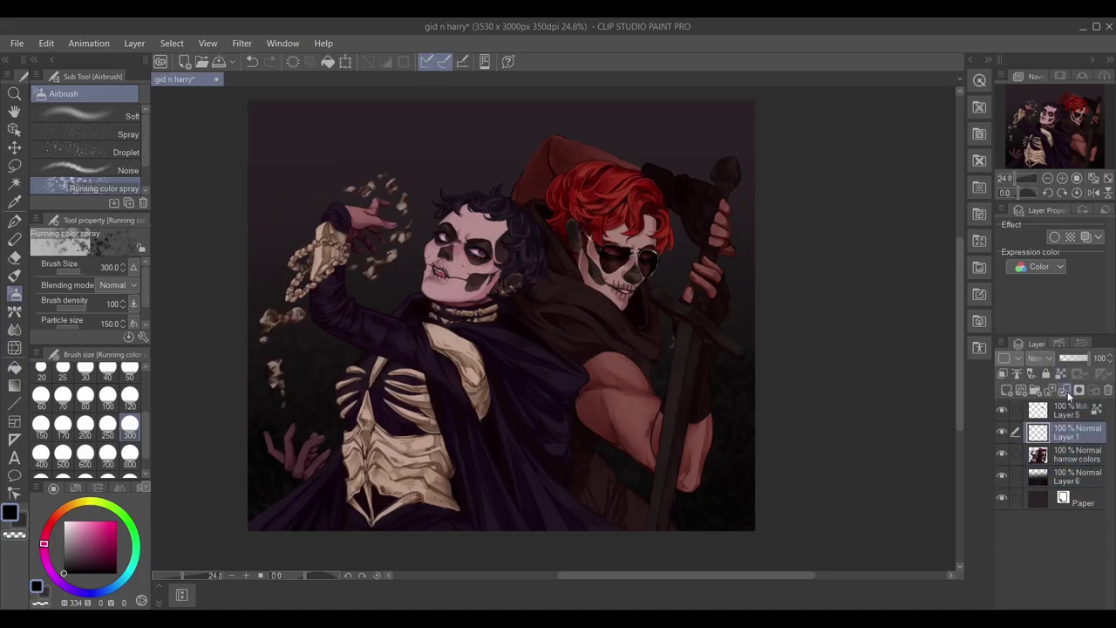
click(1064, 389)
Try tan and brown highlights over the bones on an Add layer, using the Soft airbrush and Spray at sizes 100 and 30.
scroll(698, 242, up, 5)
scroll(660, 353, down, 5)
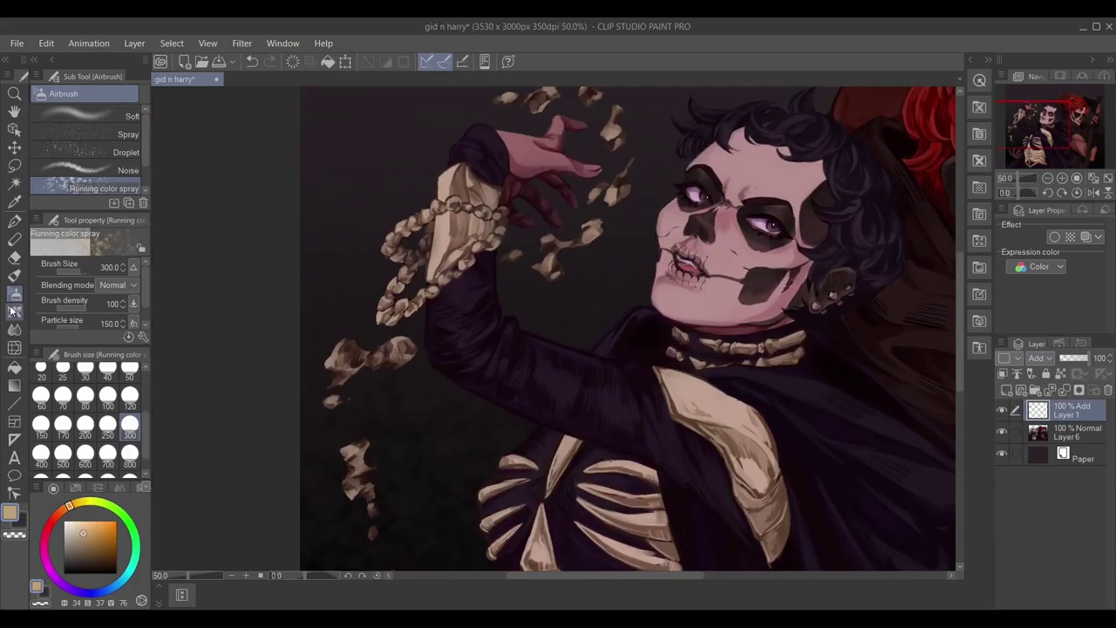
click(87, 116)
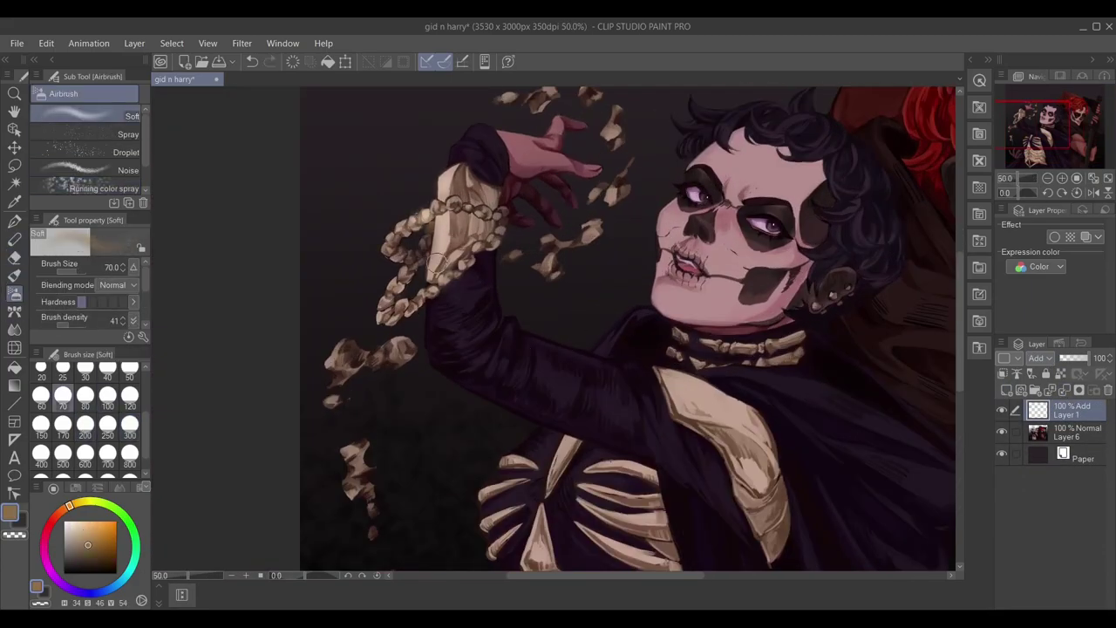
drag(488, 349, 419, 255)
click(128, 134)
click(108, 395)
click(91, 551)
drag(510, 466, 510, 378)
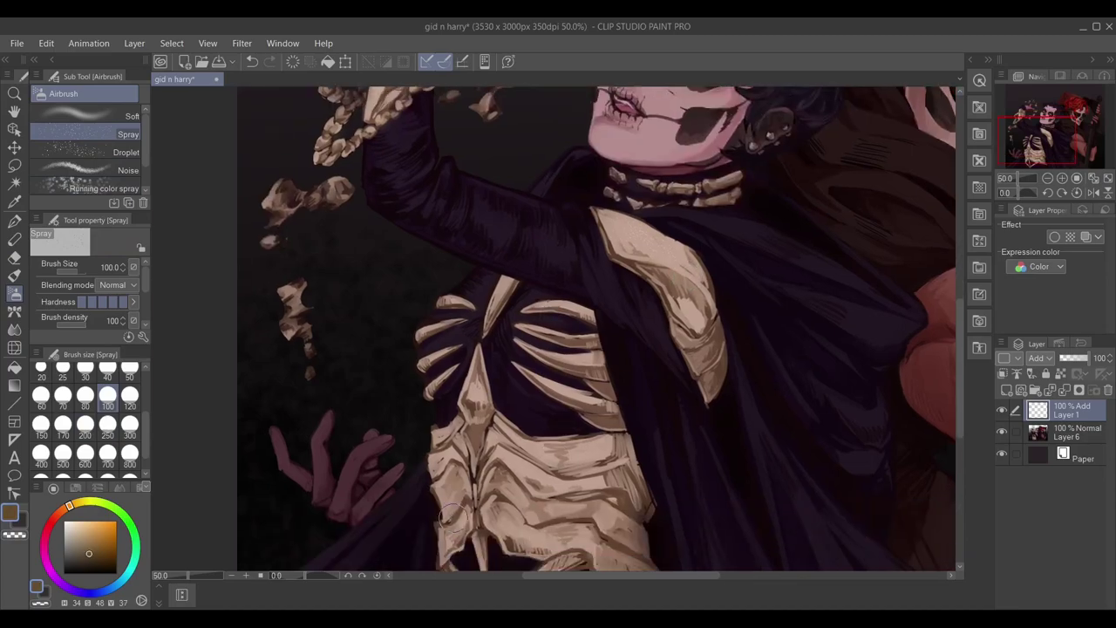
drag(631, 232, 610, 328)
click(84, 377)
scroll(366, 209, down, 4)
scroll(351, 196, up, 5)
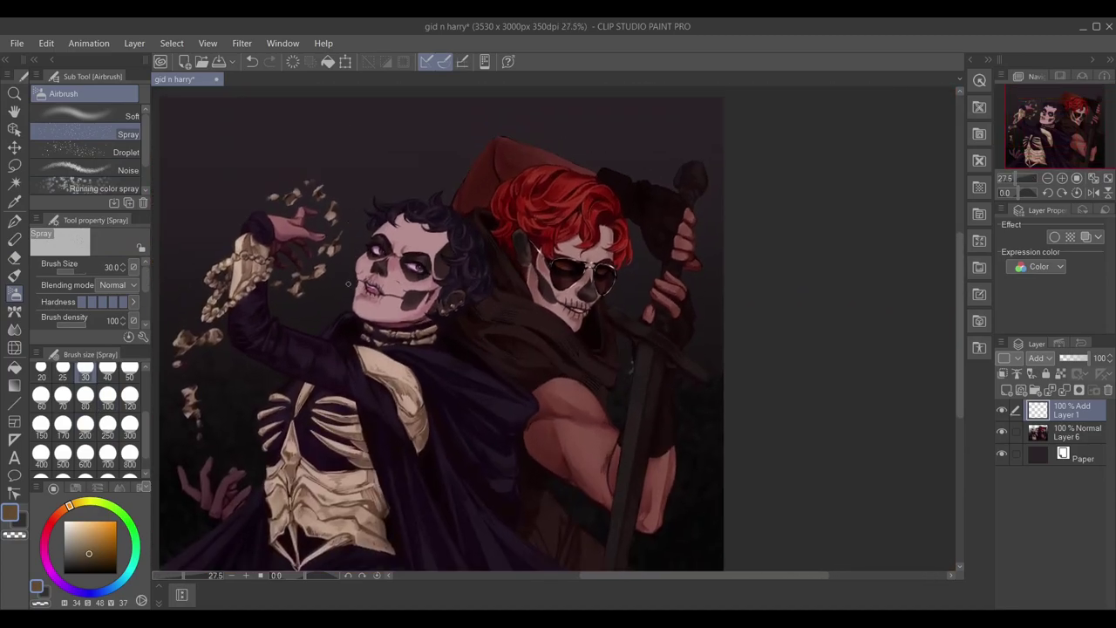
Try painting out the stray specks beside the sword with Oil paint at size 30, and undo back to the unmerged layers.
alt+click(606, 349)
key(b)
click(85, 377)
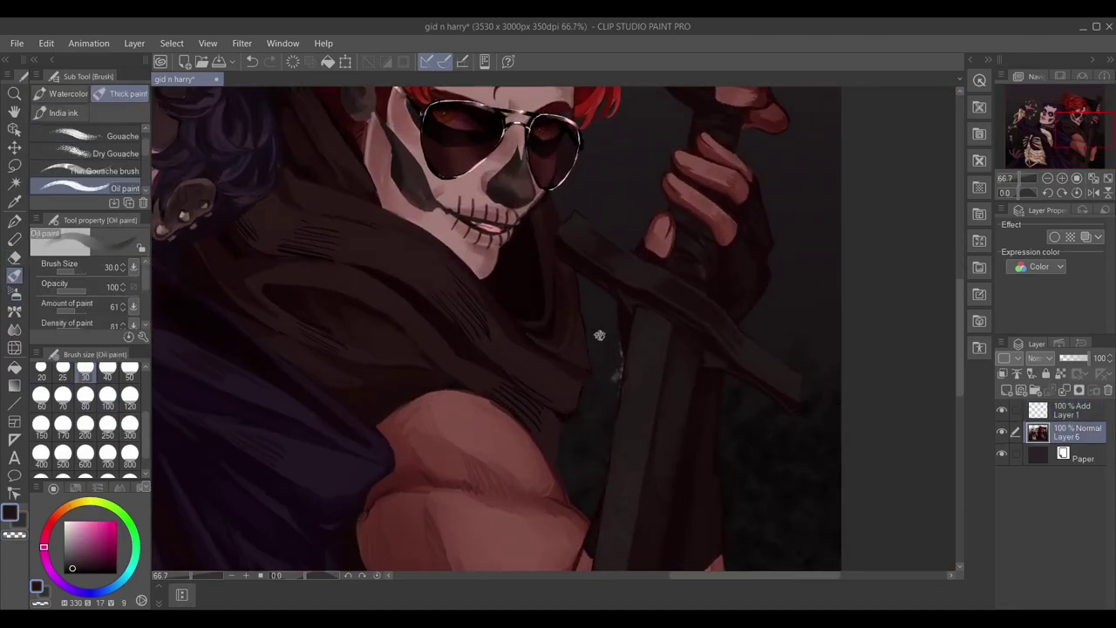
key(x)
key(ctrl+z)
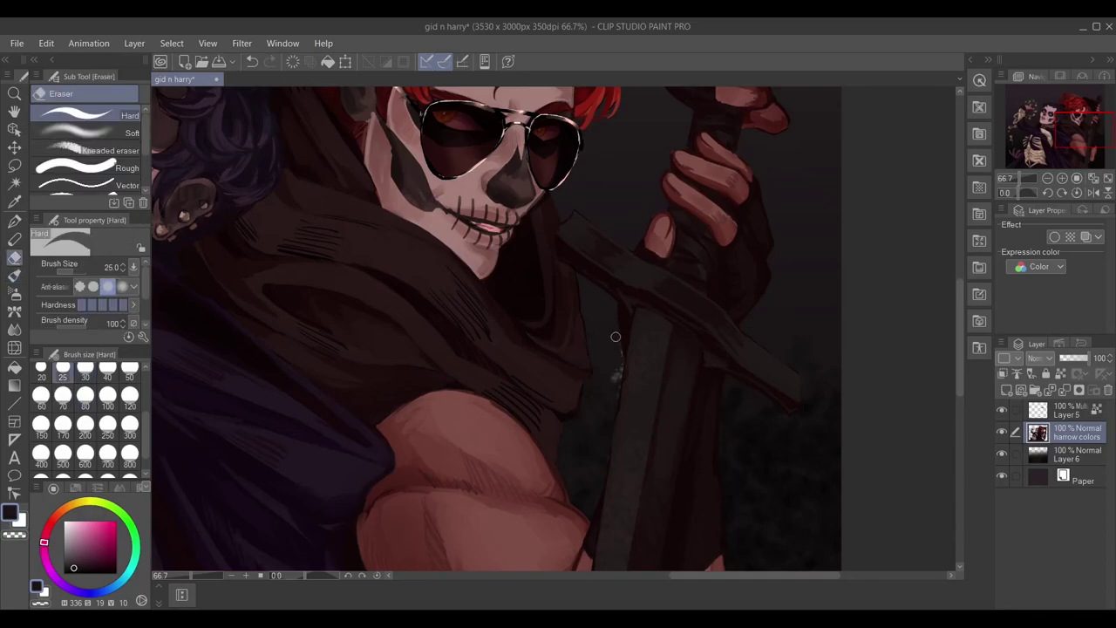
Clean the stray specks beside the sword blade with the Hard eraser at size 25, and add a new layer above the figures.
scroll(583, 341, down, 3)
click(1008, 390)
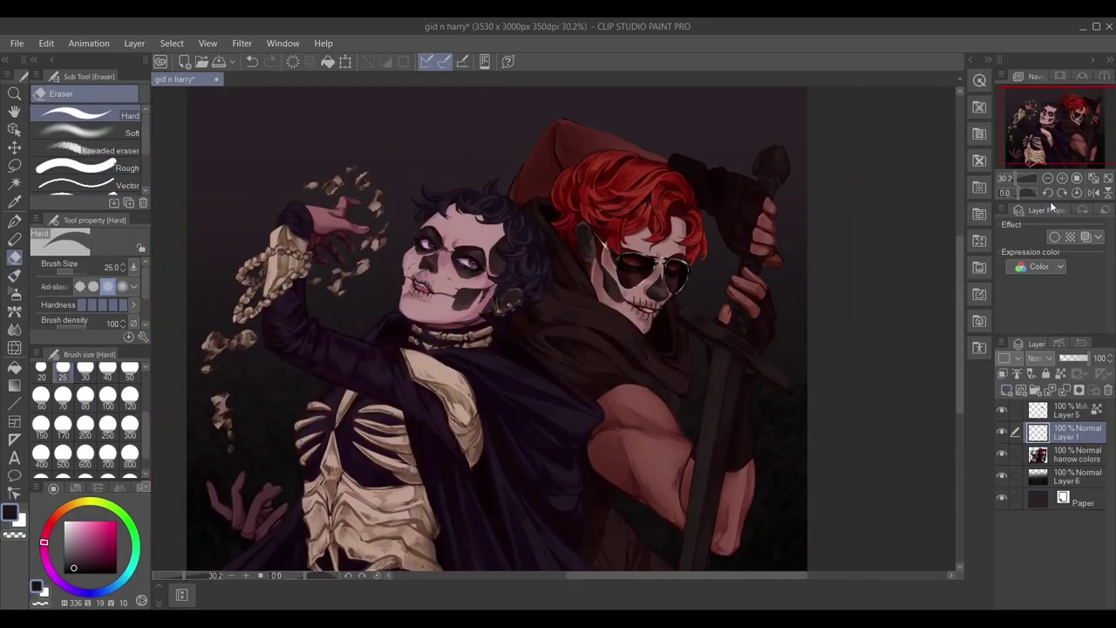
key(g)
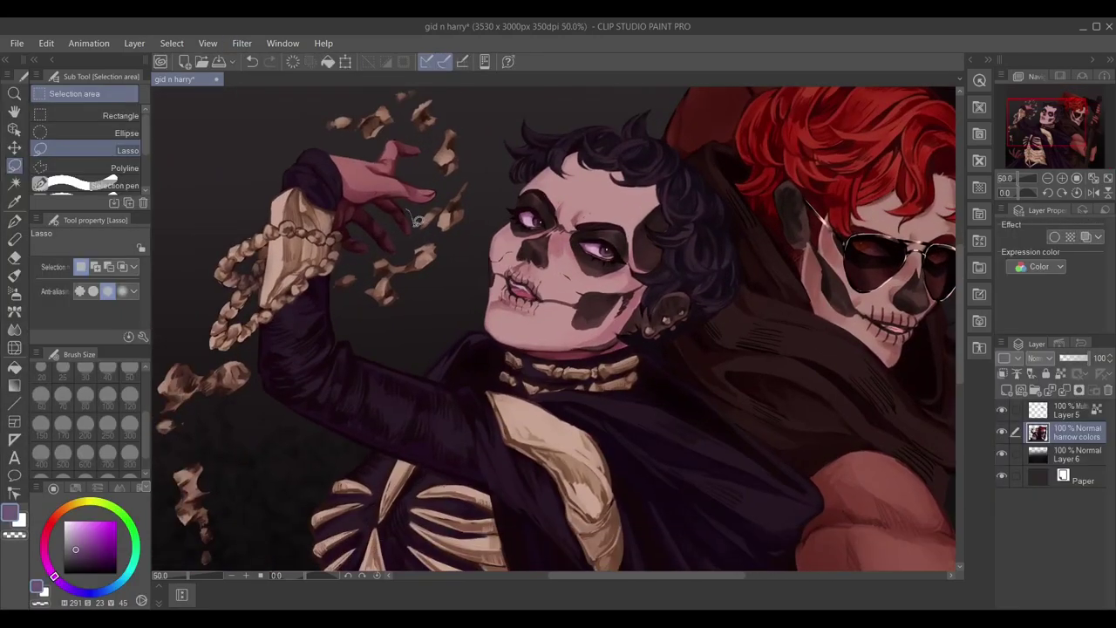
Lasso the bone fragments below the raised hand and the lowest fragment cluster on the figure layer, and blur them.
mouse_move(471, 183)
mouse_down()
mouse_move(340, 279)
mouse_move(419, 209)
mouse_up()
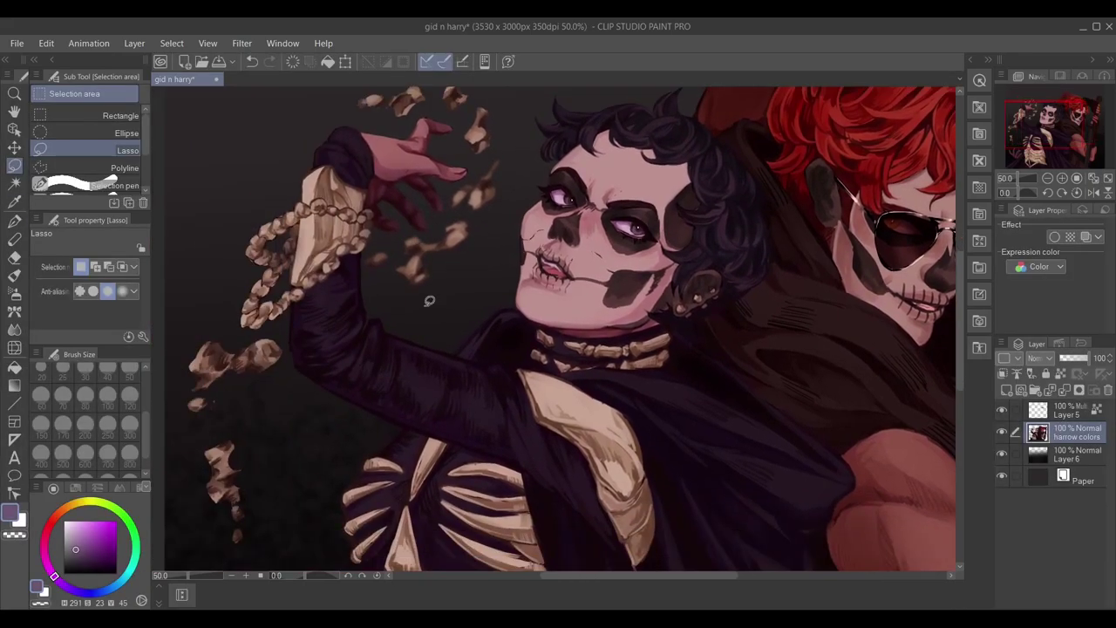
mouse_move(418, 304)
mouse_down()
mouse_move(439, 228)
mouse_move(436, 288)
mouse_up()
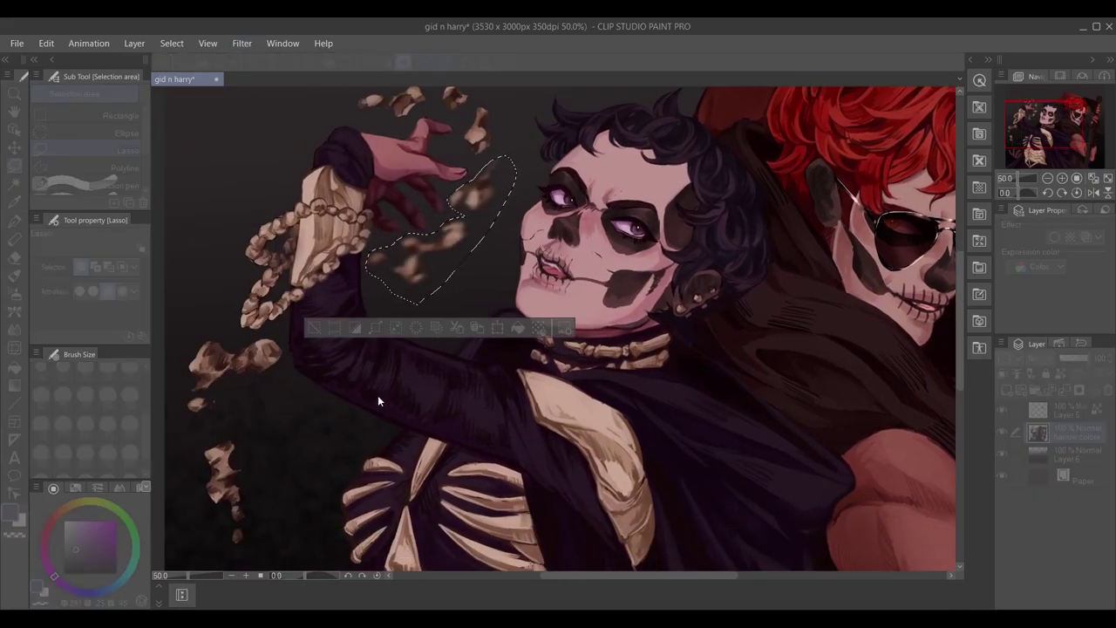
mouse_move(270, 351)
mouse_down()
mouse_move(324, 399)
mouse_move(272, 353)
mouse_up()
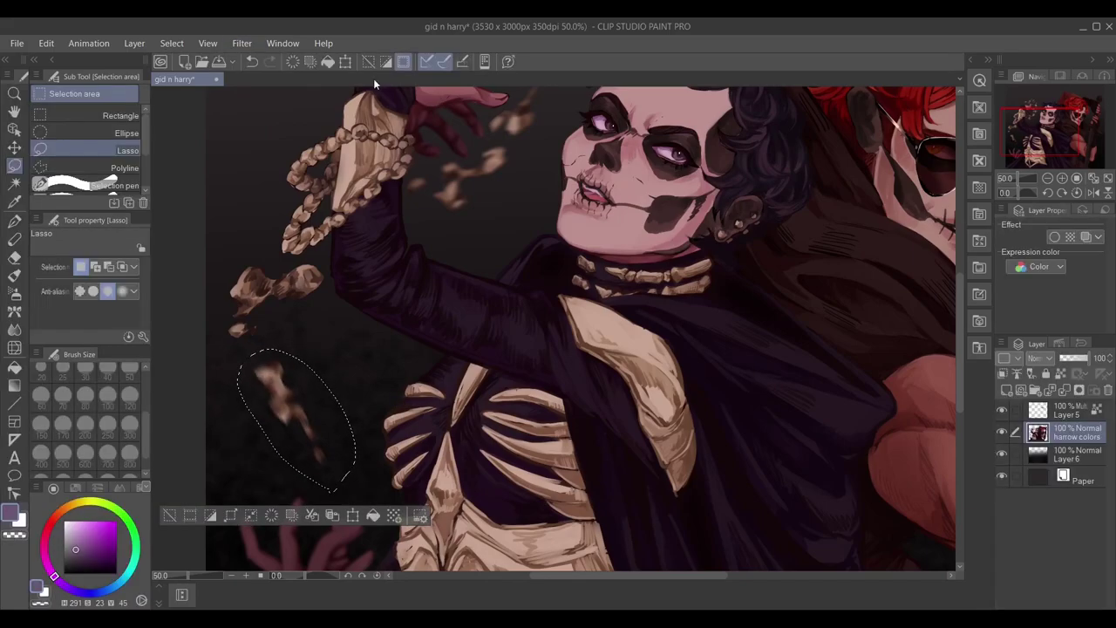
Lasso the redhead's red hood and the adjoining dark glove, and blur the selected area.
drag(346, 232, 677, 195)
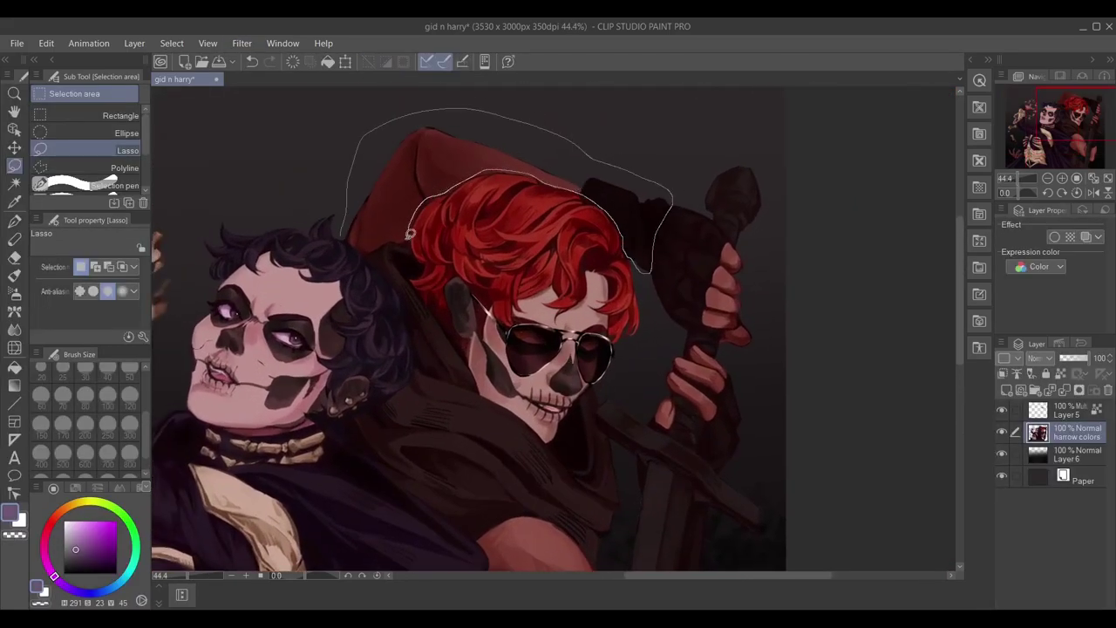
drag(412, 228, 410, 231)
click(241, 41)
click(469, 338)
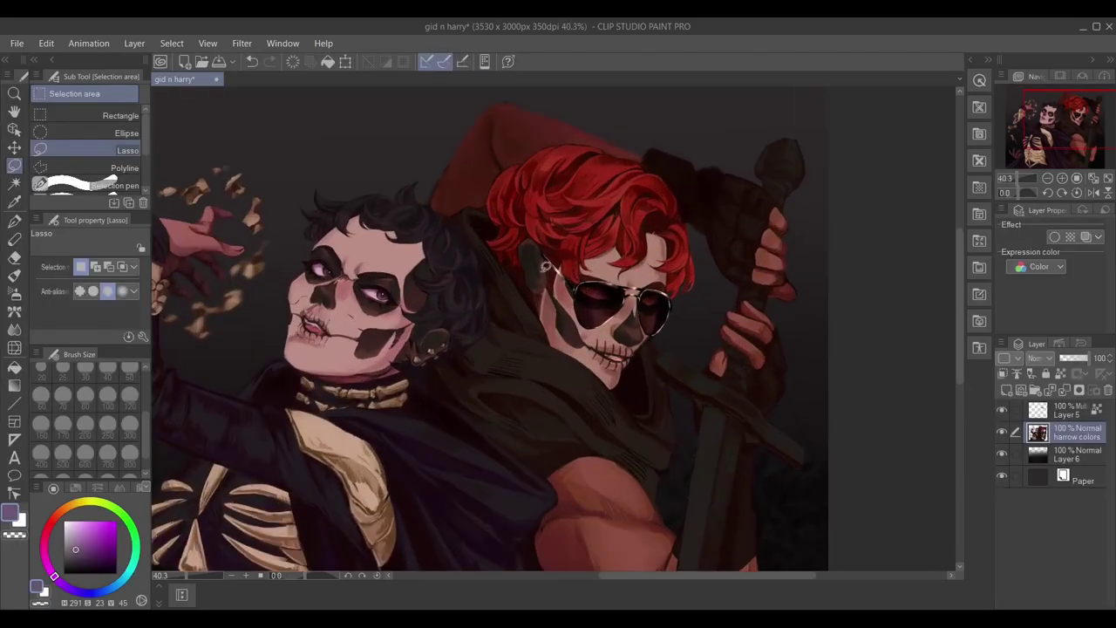
Paint a soft violet-grey gleam down the sword blade on an Add layer with the Noise airbrush at size 200, and refine it.
scroll(439, 327, up, 1)
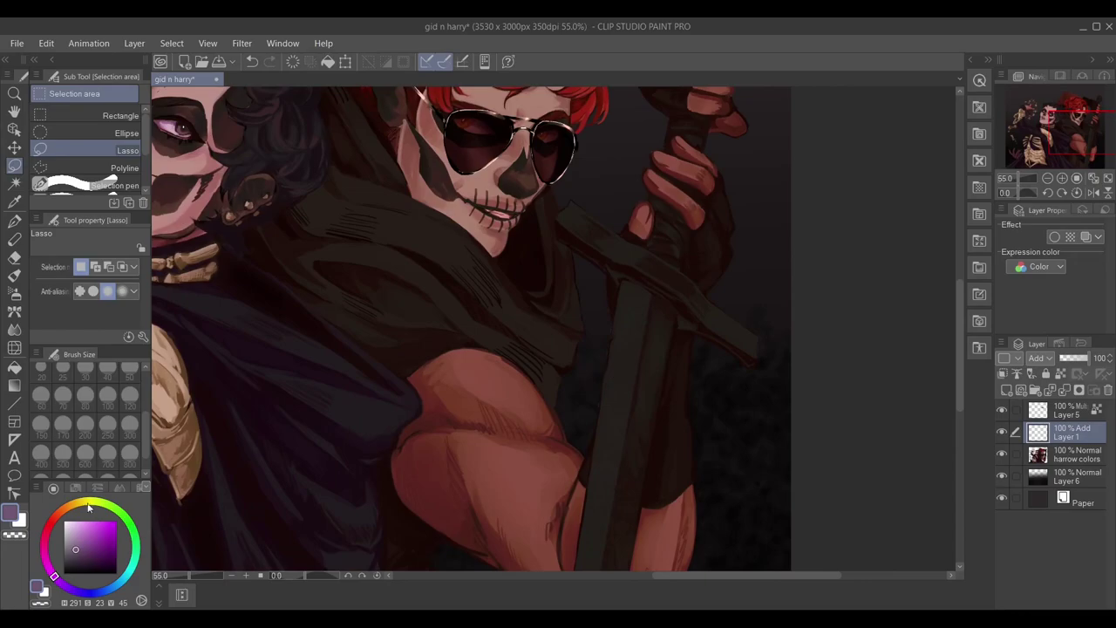
click(14, 275)
click(139, 190)
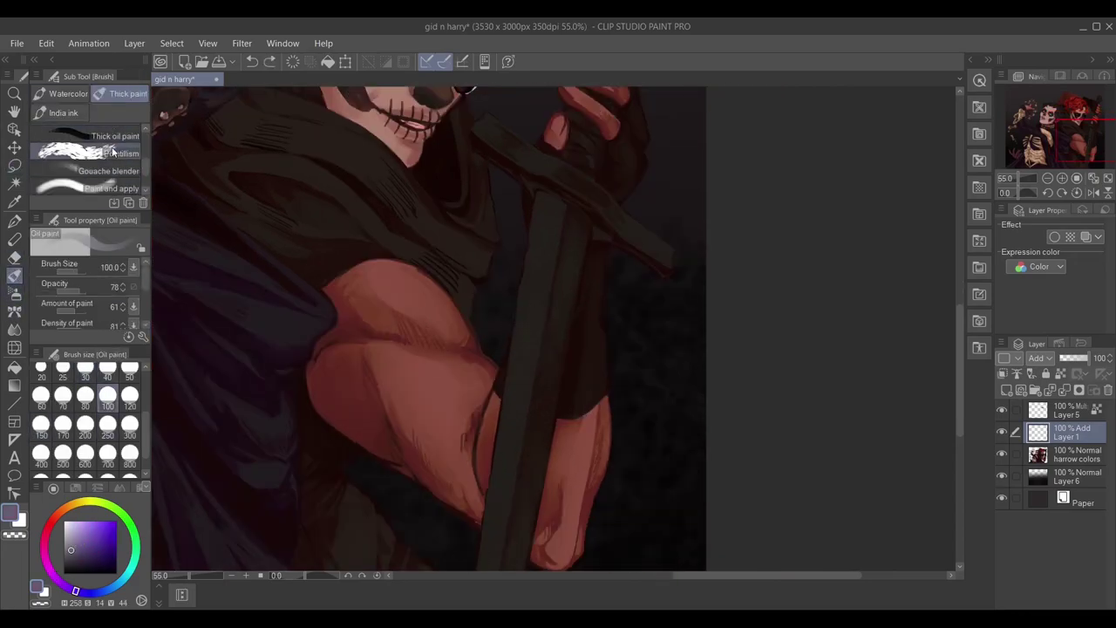
key(b)
drag(522, 277, 523, 367)
drag(523, 367, 528, 401)
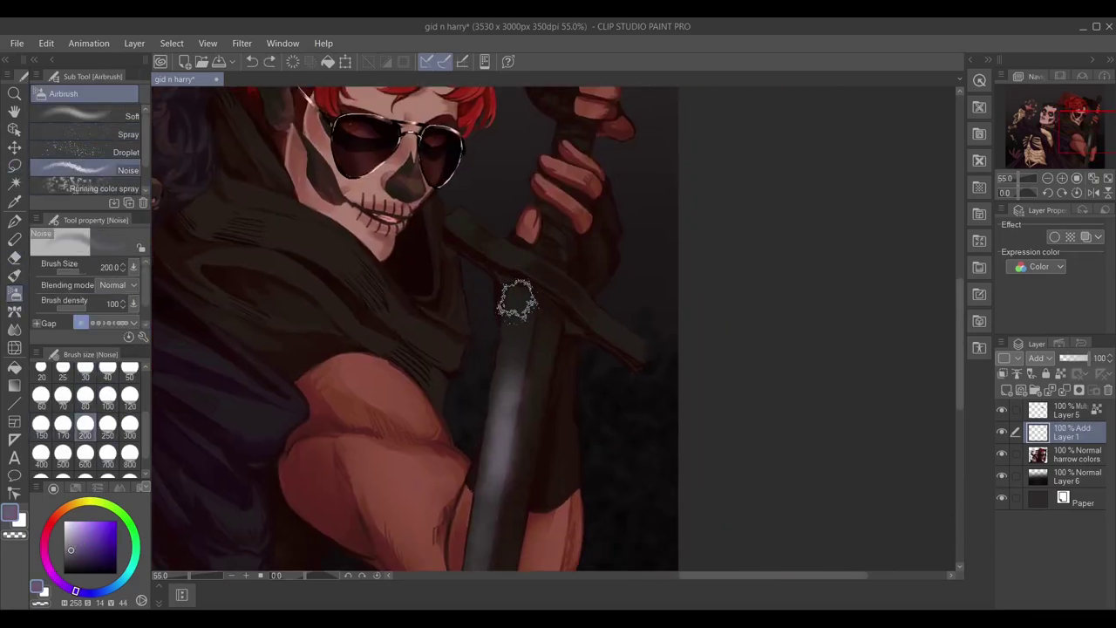
key(e)
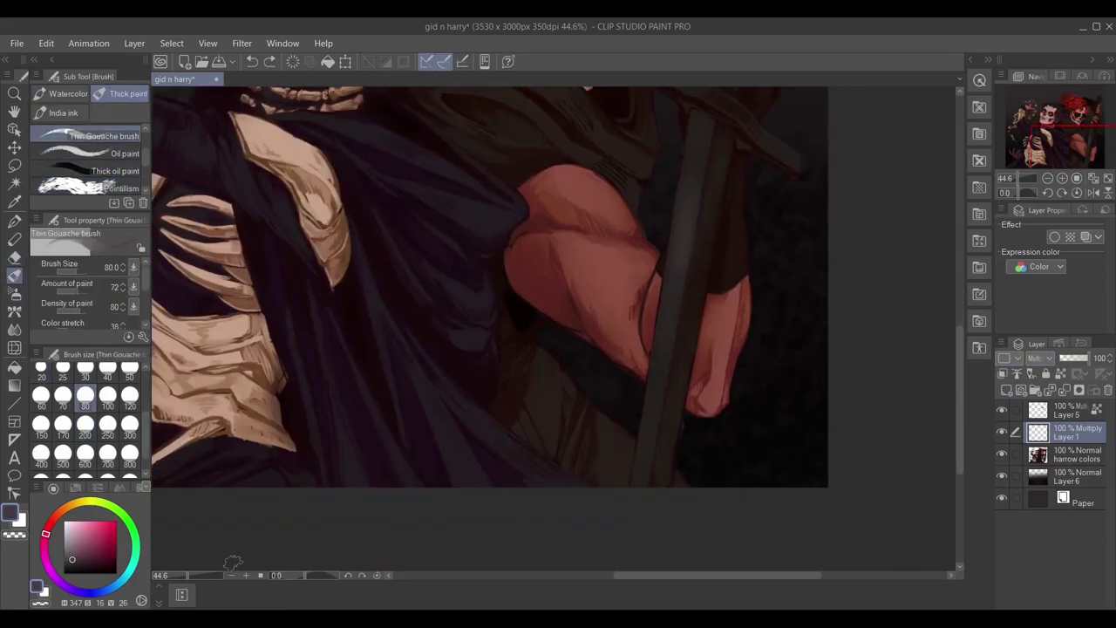
Merge the Multiply shading into the figure layer and place a blurred duplicate beneath it set to Add (Glow).
scroll(481, 356, up, 3)
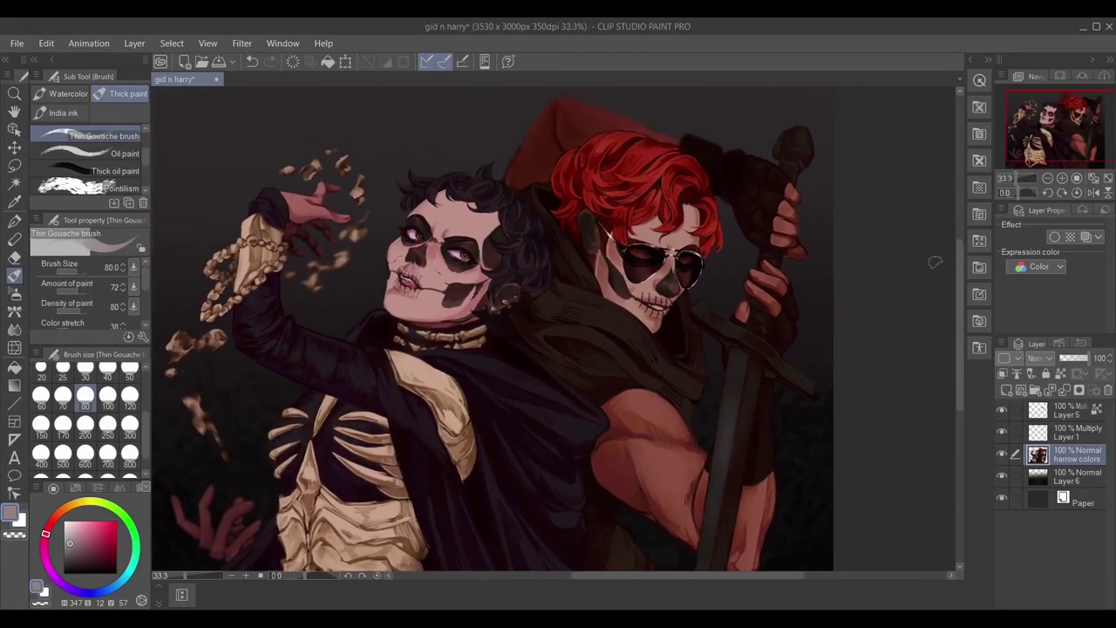
key(ctrl+z)
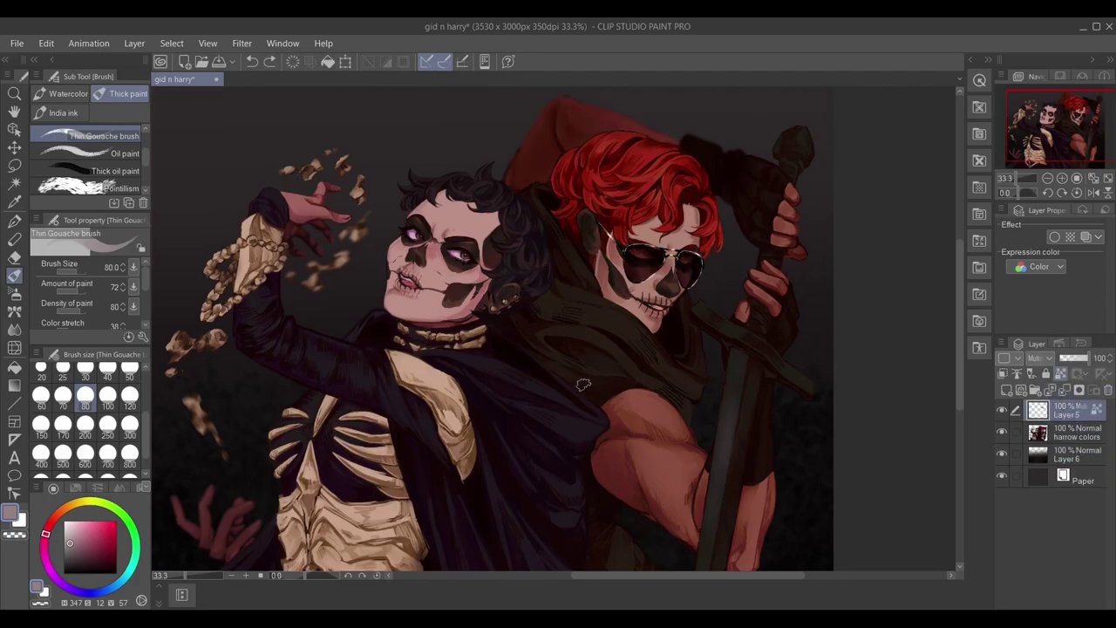
click(1077, 432)
key(ctrl+shift+d)
click(242, 43)
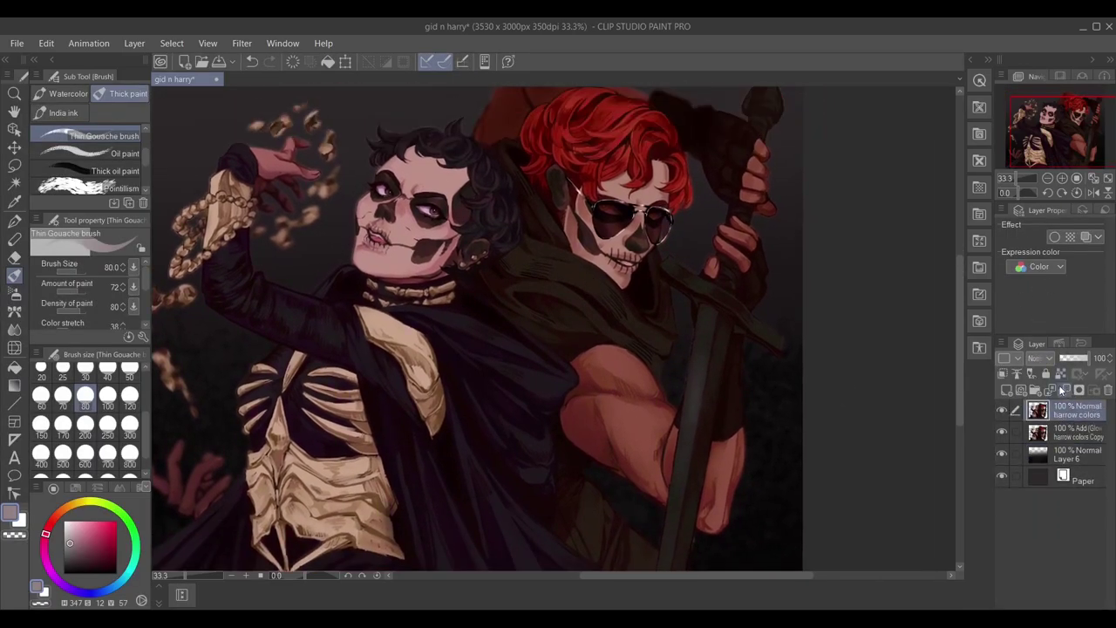
Add a new top layer and draw thin white rim lines around the dark-haired figure's curls with the Real G-Pen at size 5.
click(1008, 391)
key(p)
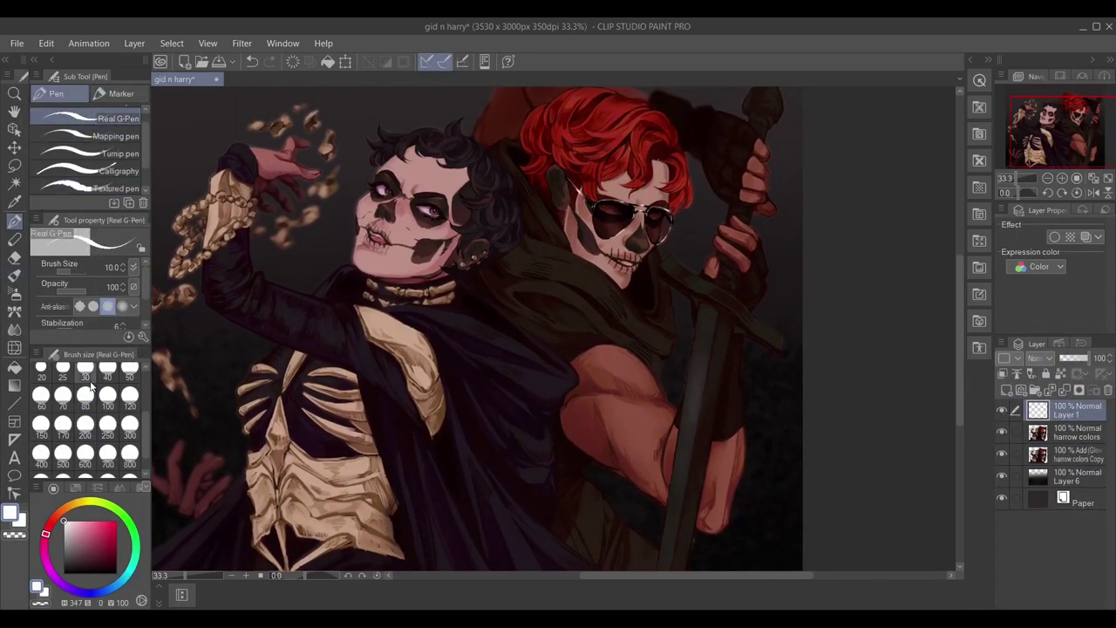
scroll(454, 478, up, 5)
key(ctrl+z)
scroll(461, 309, down, 4)
scroll(331, 375, up, 4)
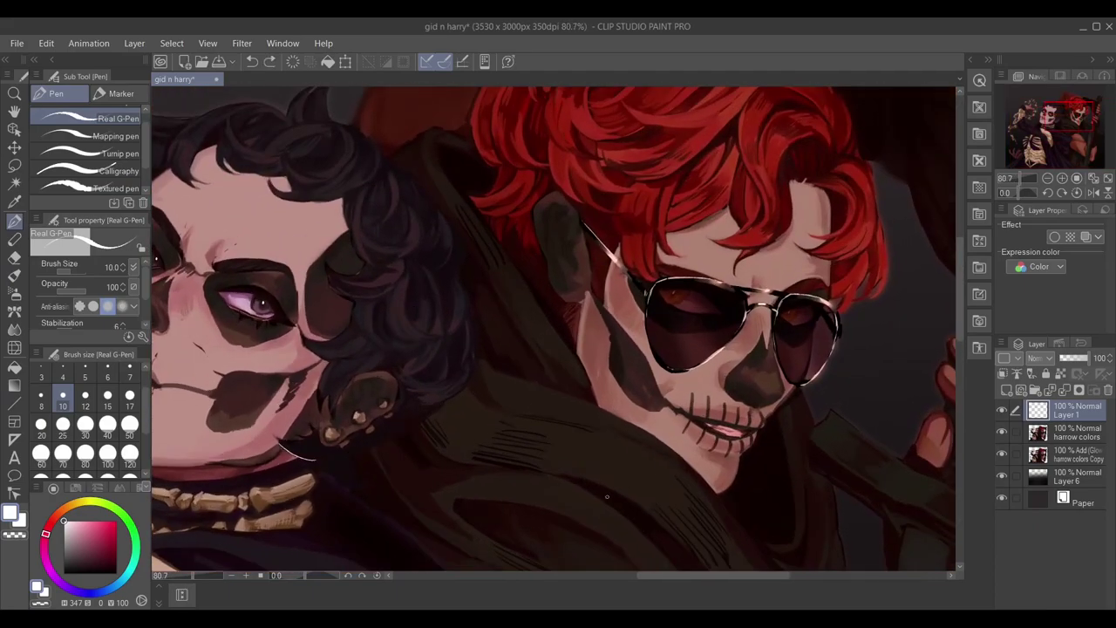
key(bracketleft)
scroll(593, 131, up, 3)
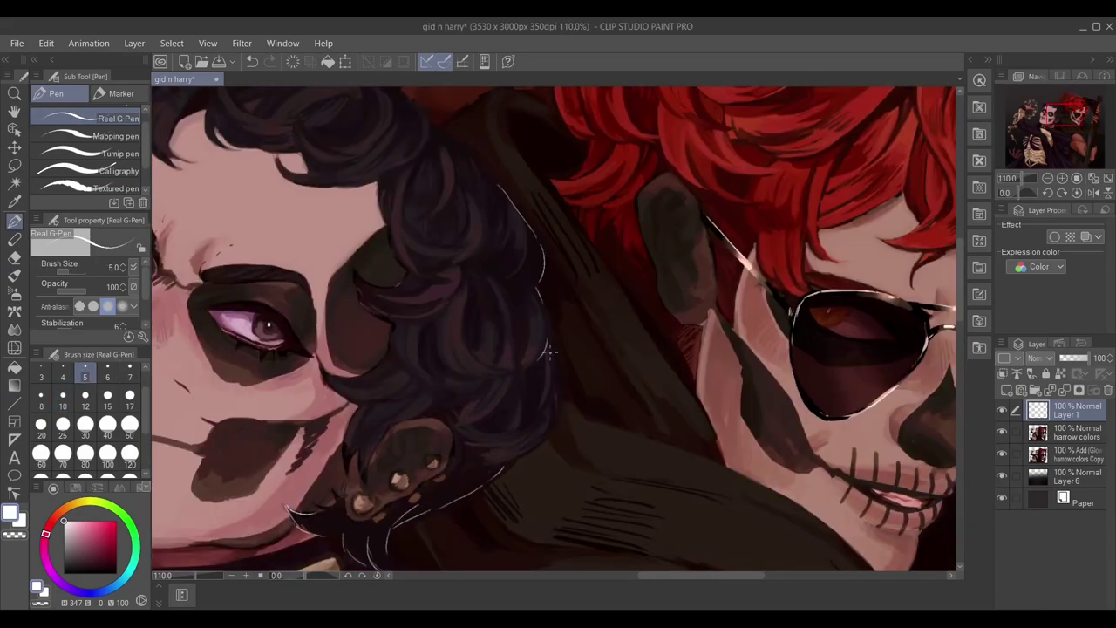
Draw thin white rim lines along the collar and the outer edge of the dark-haired figure's cape.
scroll(594, 131, down, 6)
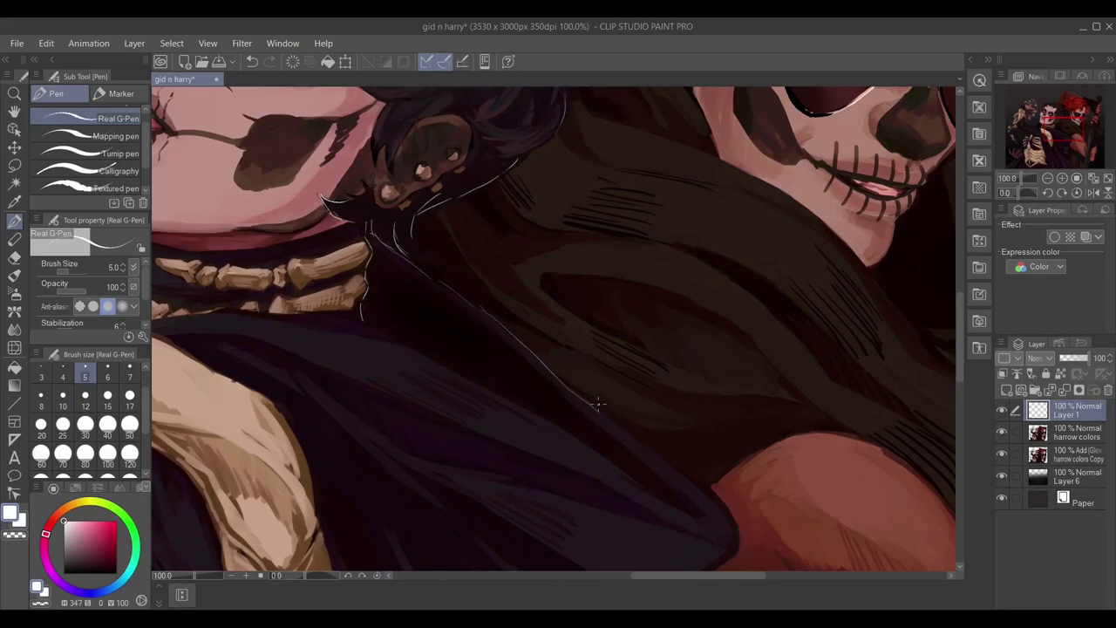
scroll(446, 288, down, 5)
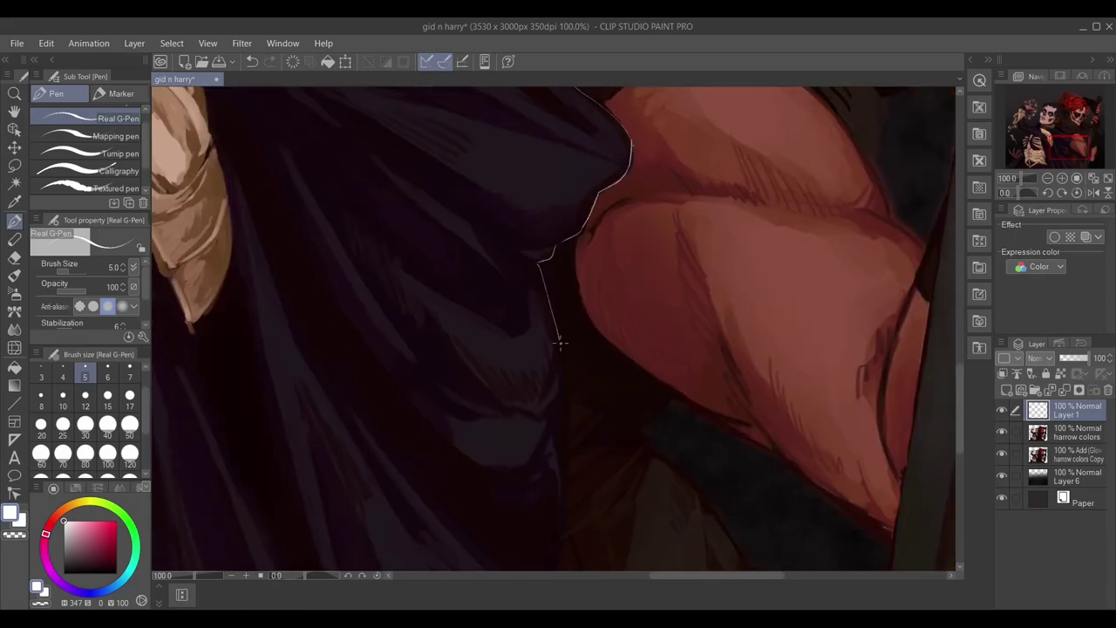
scroll(396, 273, down, 2)
scroll(396, 273, up, 2)
scroll(396, 274, down, 3)
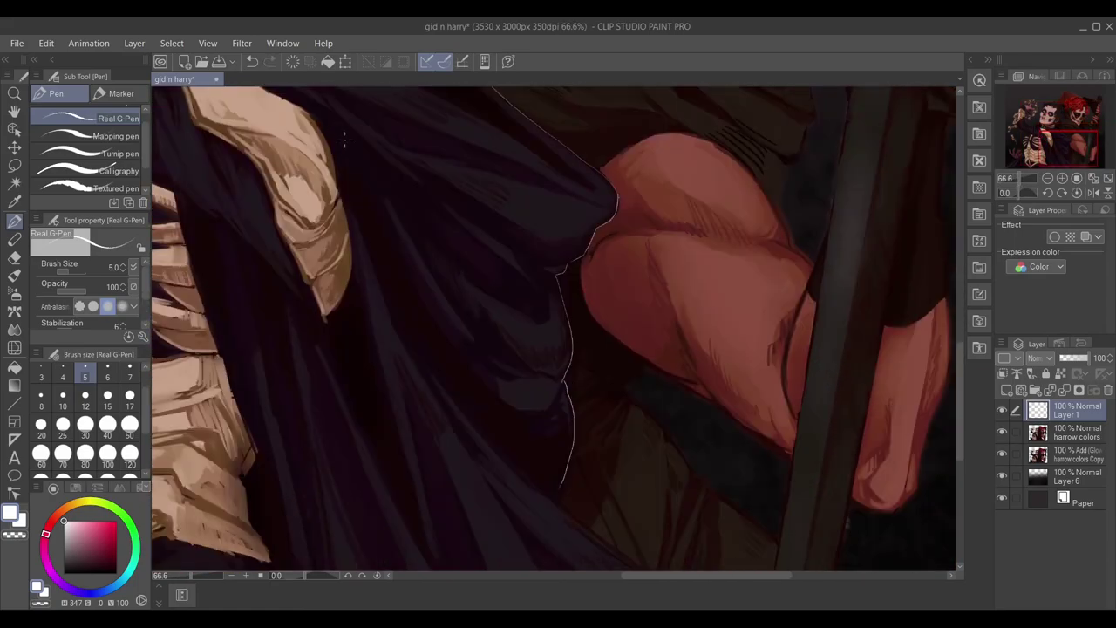
Continue the thin white lines along the inner cape folds and beside the ribcage armour's waist.
scroll(439, 317, down, 2)
scroll(439, 317, down, 5)
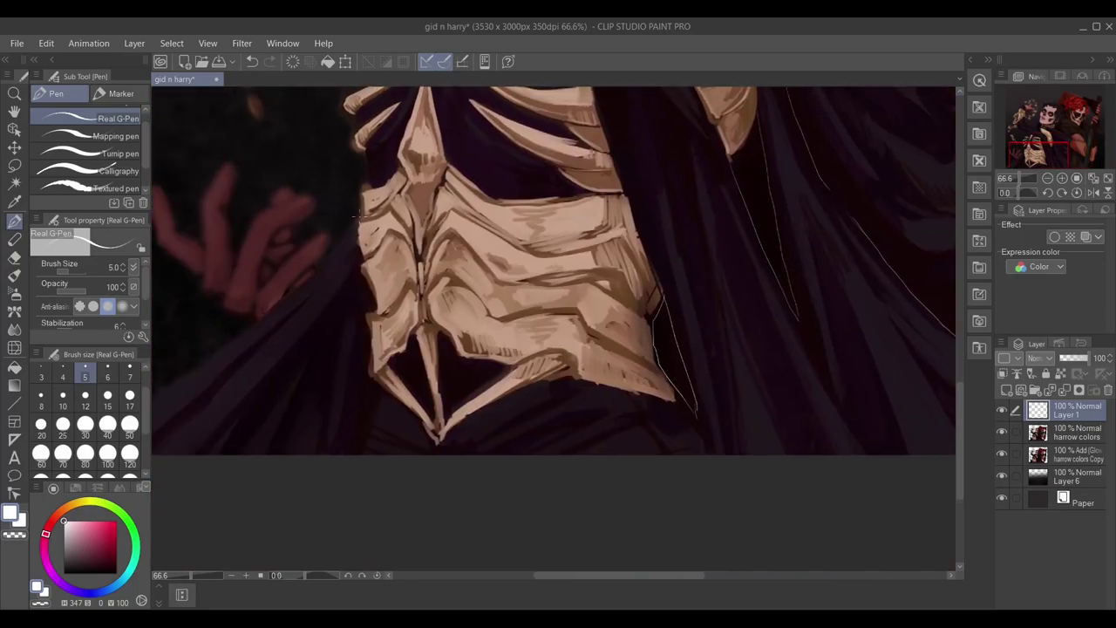
scroll(330, 412, up, 5)
scroll(419, 314, down, 5)
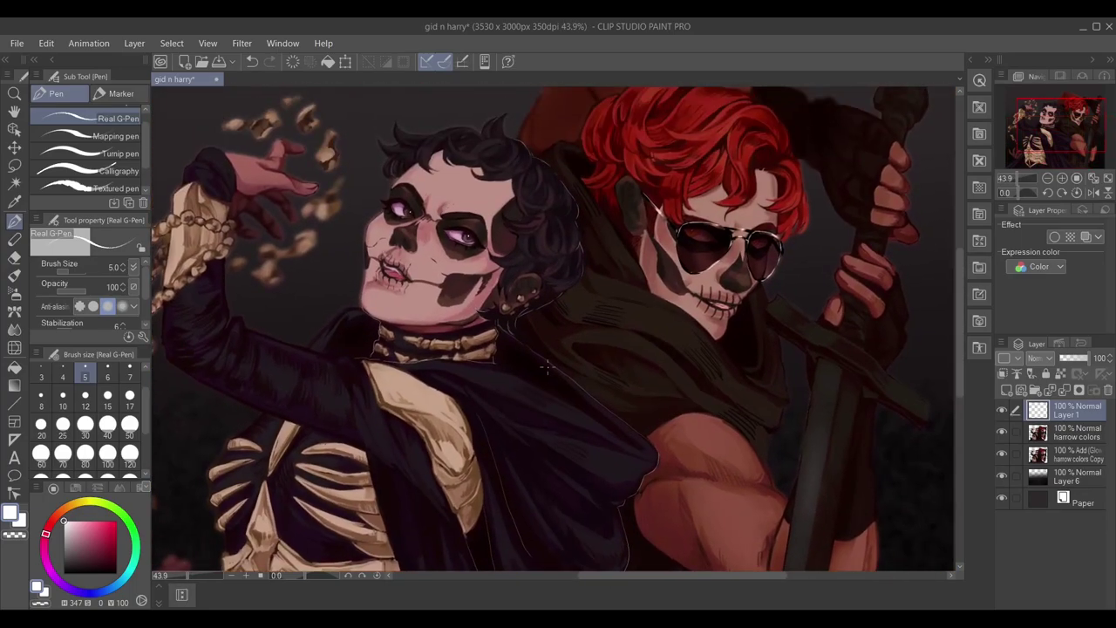
Add thin white rim lines around the redhead's gloved hands, and lighten the paper colour to a muted purple-grey.
scroll(447, 177, up, 6)
scroll(480, 309, down, 3)
scroll(457, 357, up, 3)
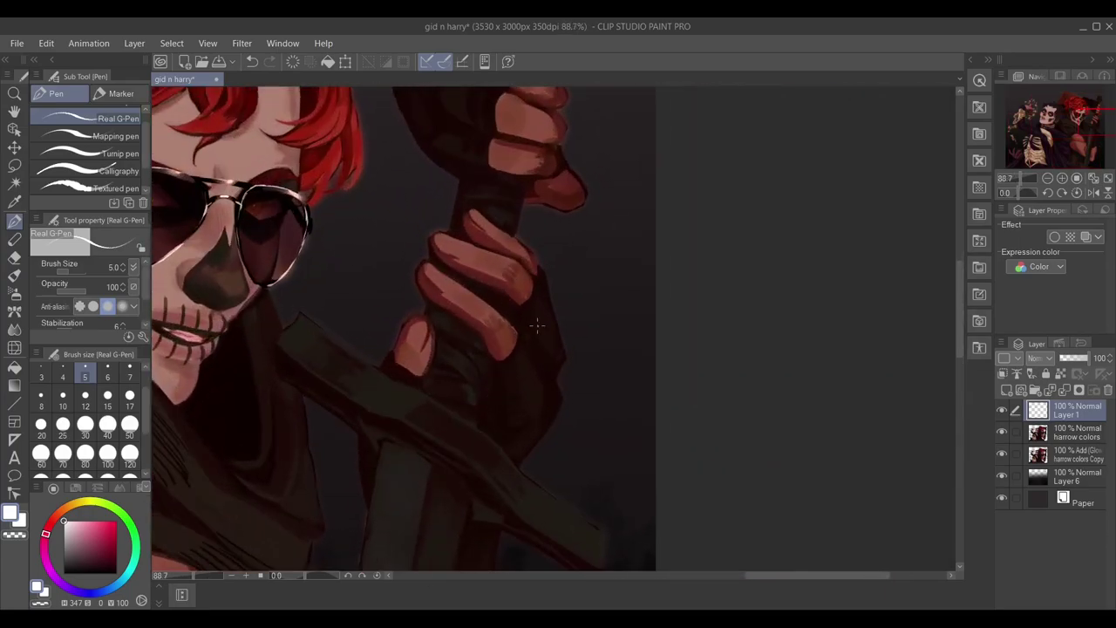
scroll(457, 357, up, 1)
scroll(428, 334, down, 6)
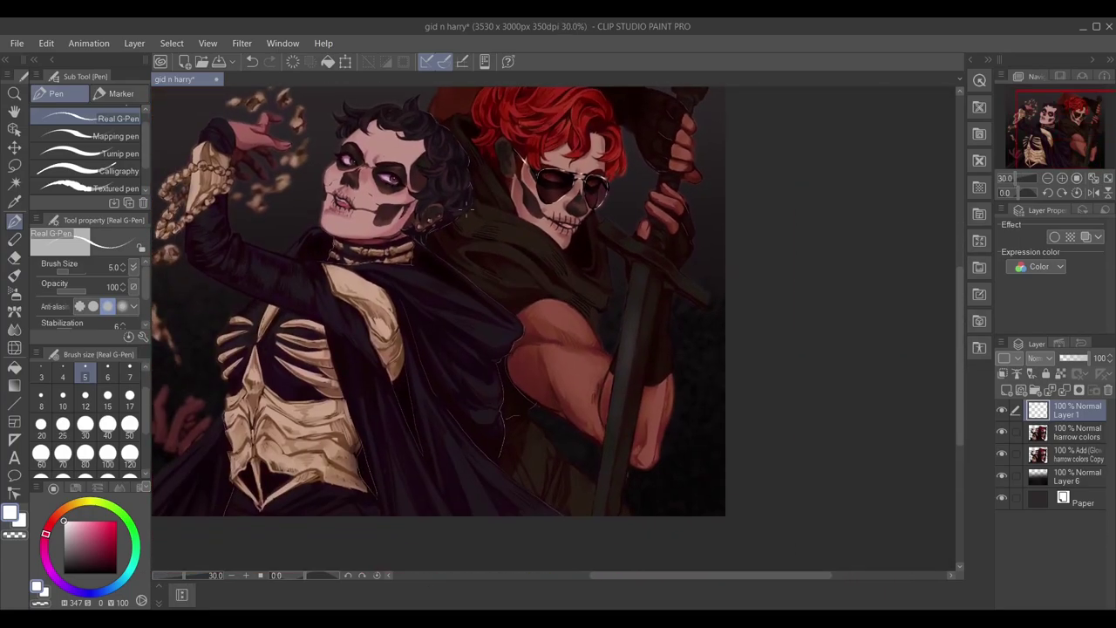
scroll(534, 358, up, 1)
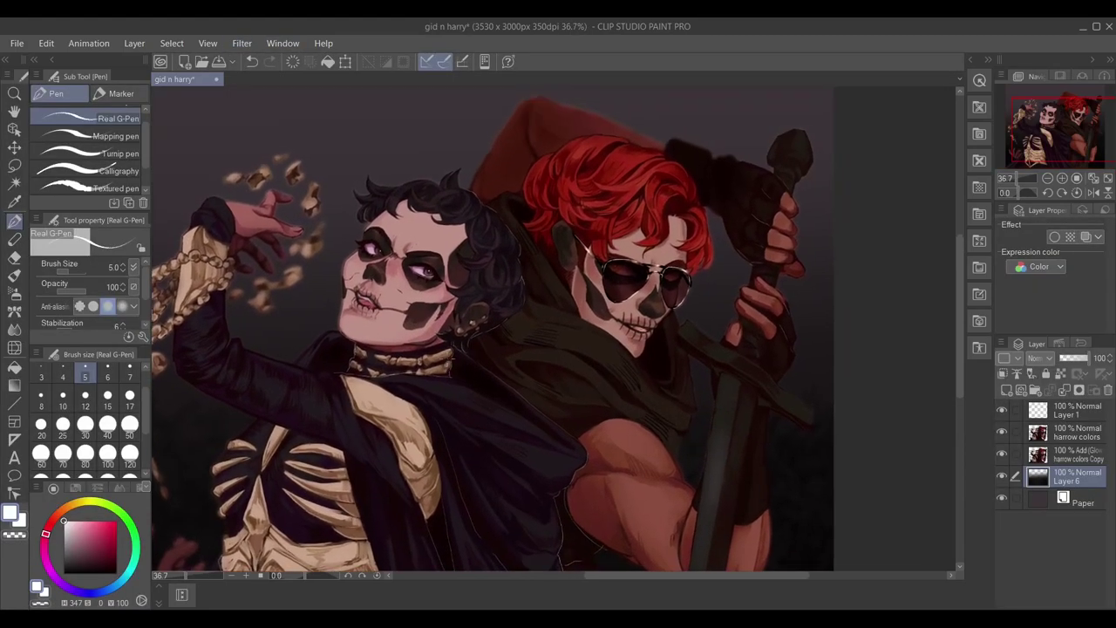
Airbrush a soft muted-purple glow over the figures on a new Add layer, using Soft at size 100 and lowering density to 15.
scroll(523, 305, up, 5)
click(108, 452)
mouse_move(293, 450)
mouse_down()
mouse_move(313, 293)
mouse_move(565, 281)
mouse_up()
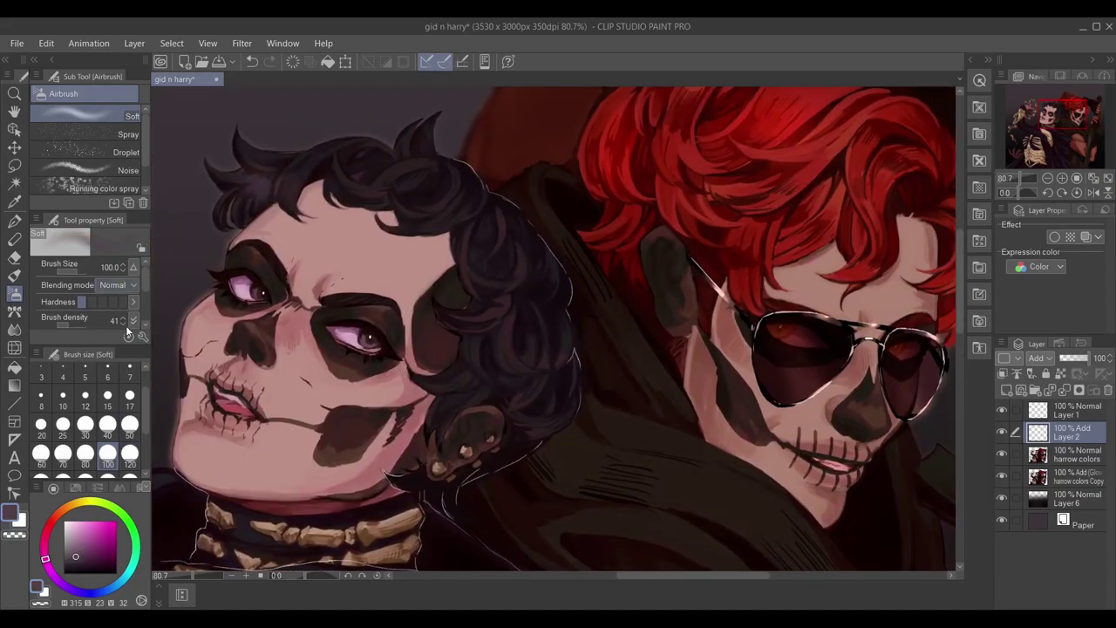
scroll(261, 388, down, 4)
scroll(314, 328, up, 2)
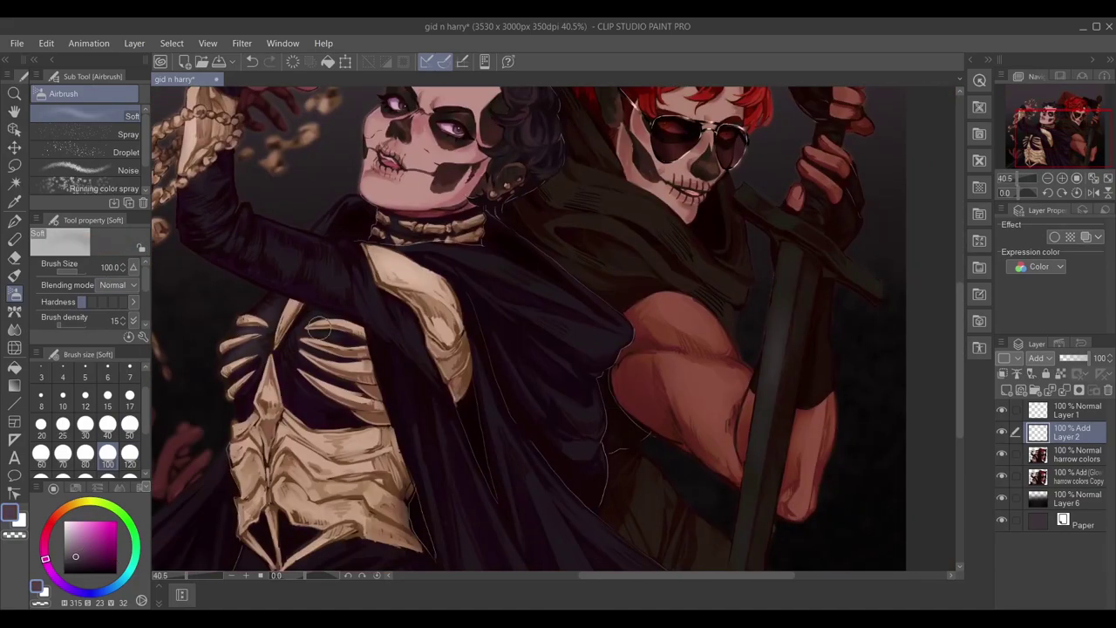
scroll(465, 313, down, 3)
key(ctrl+z)
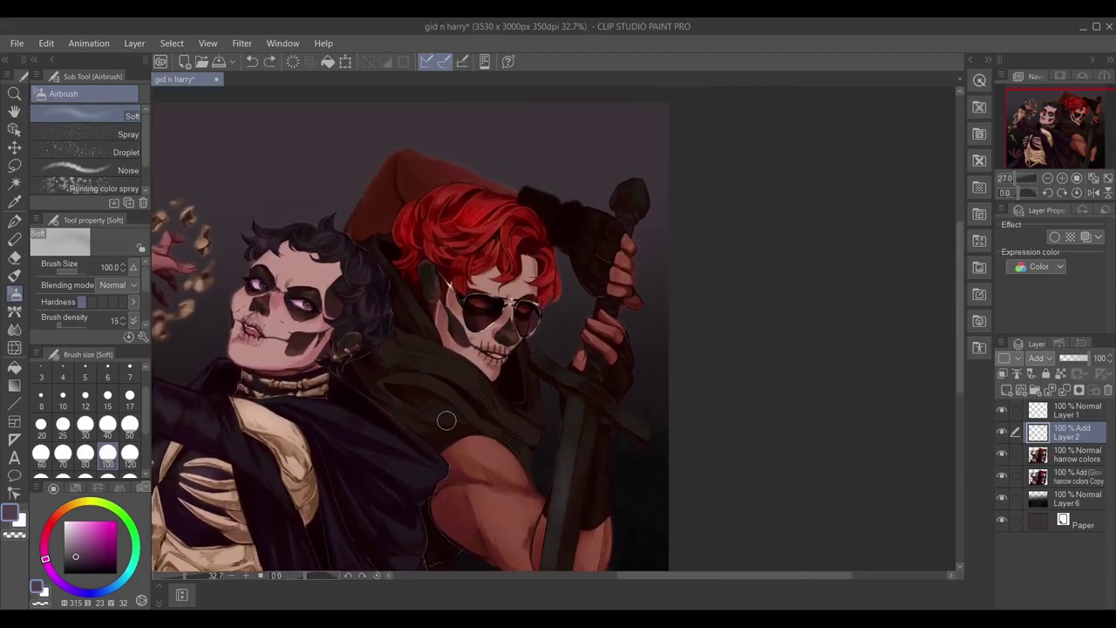
scroll(442, 343, up, 1)
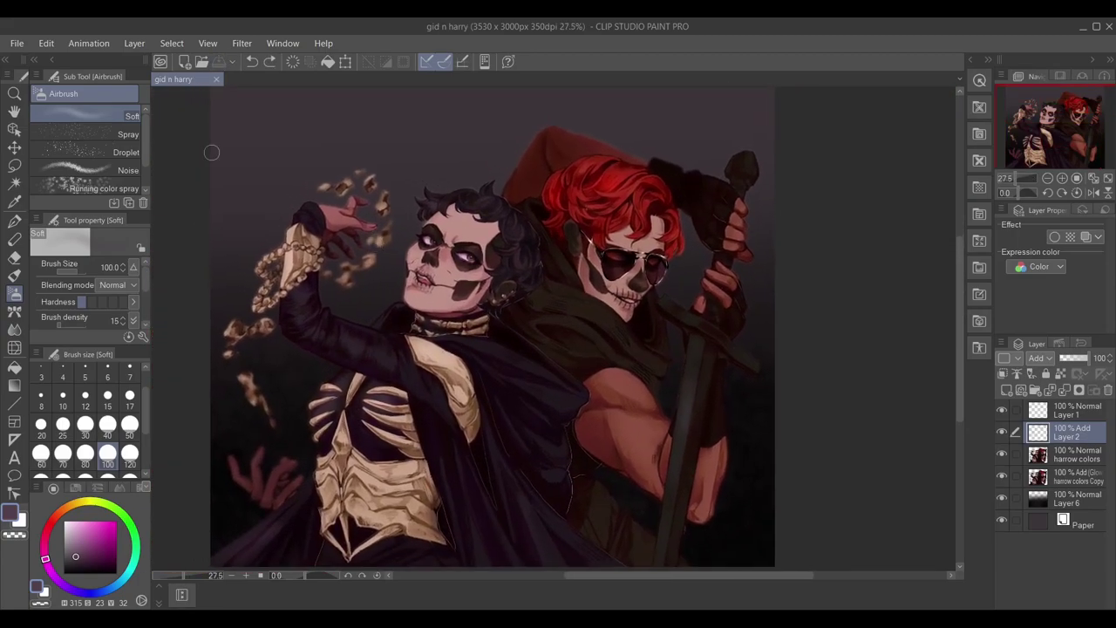